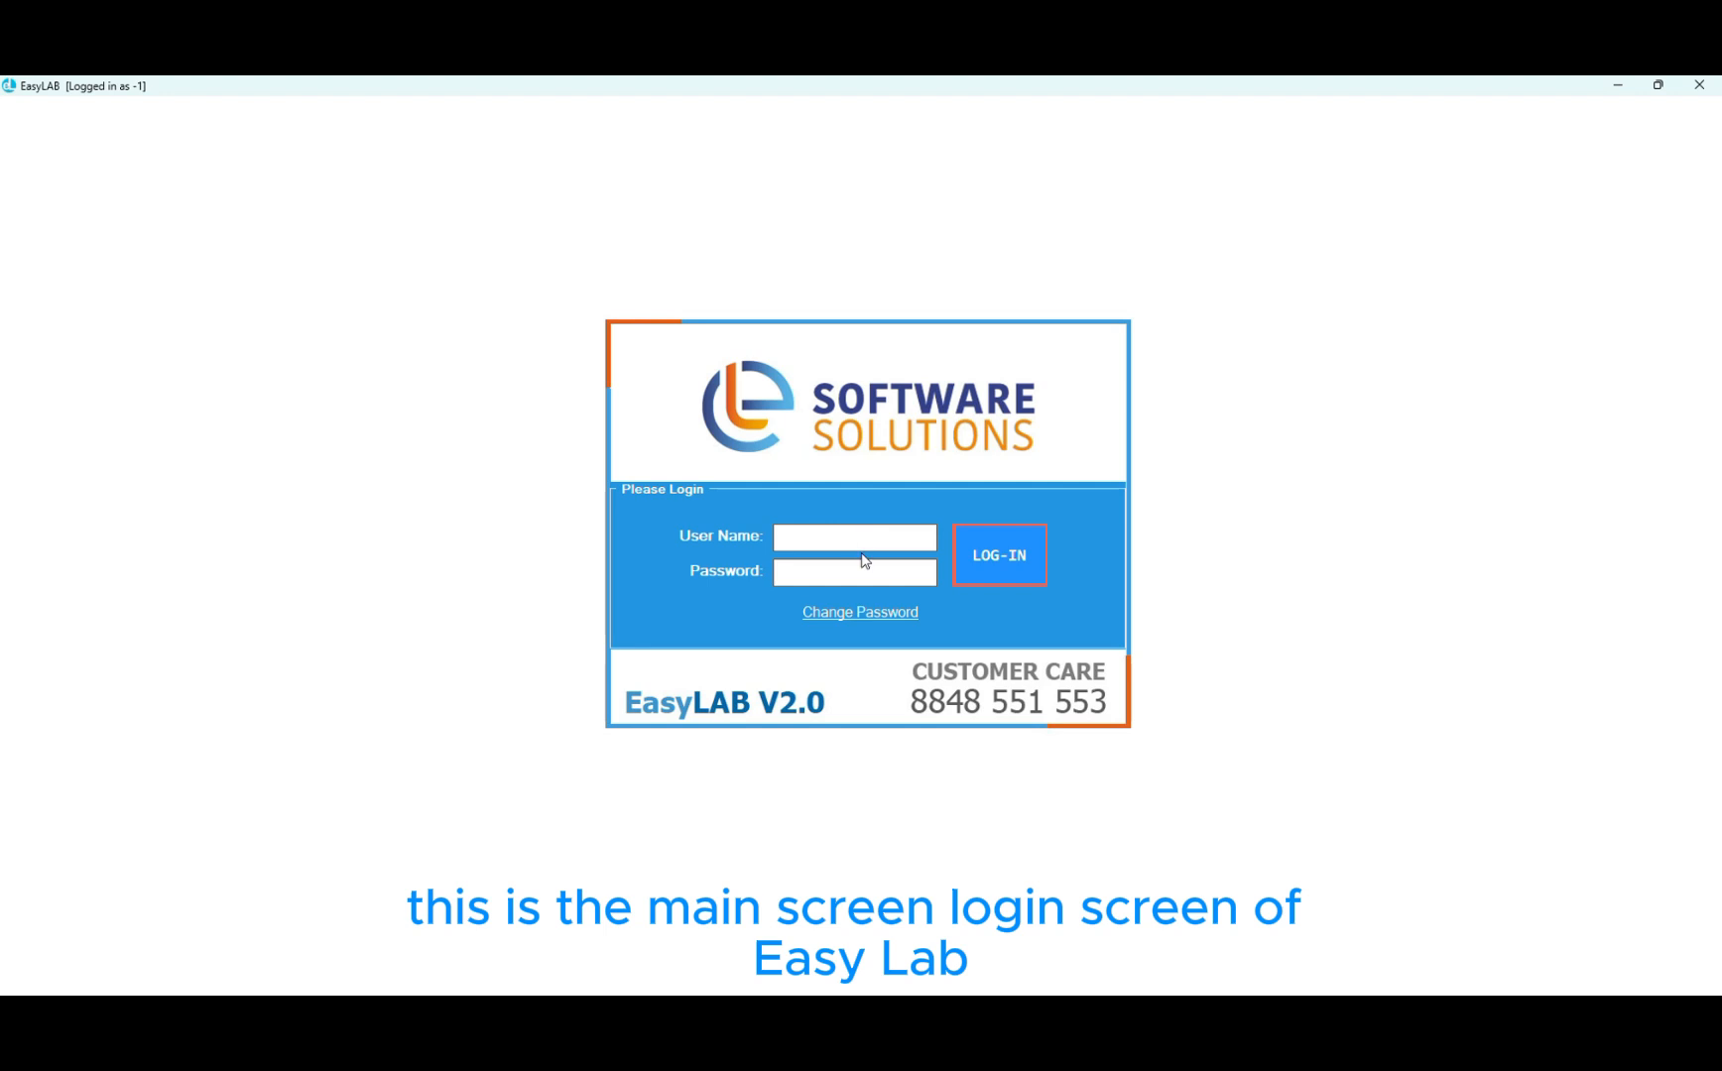
Enter the lab user name and password and log in to EasyLAB
text(1)
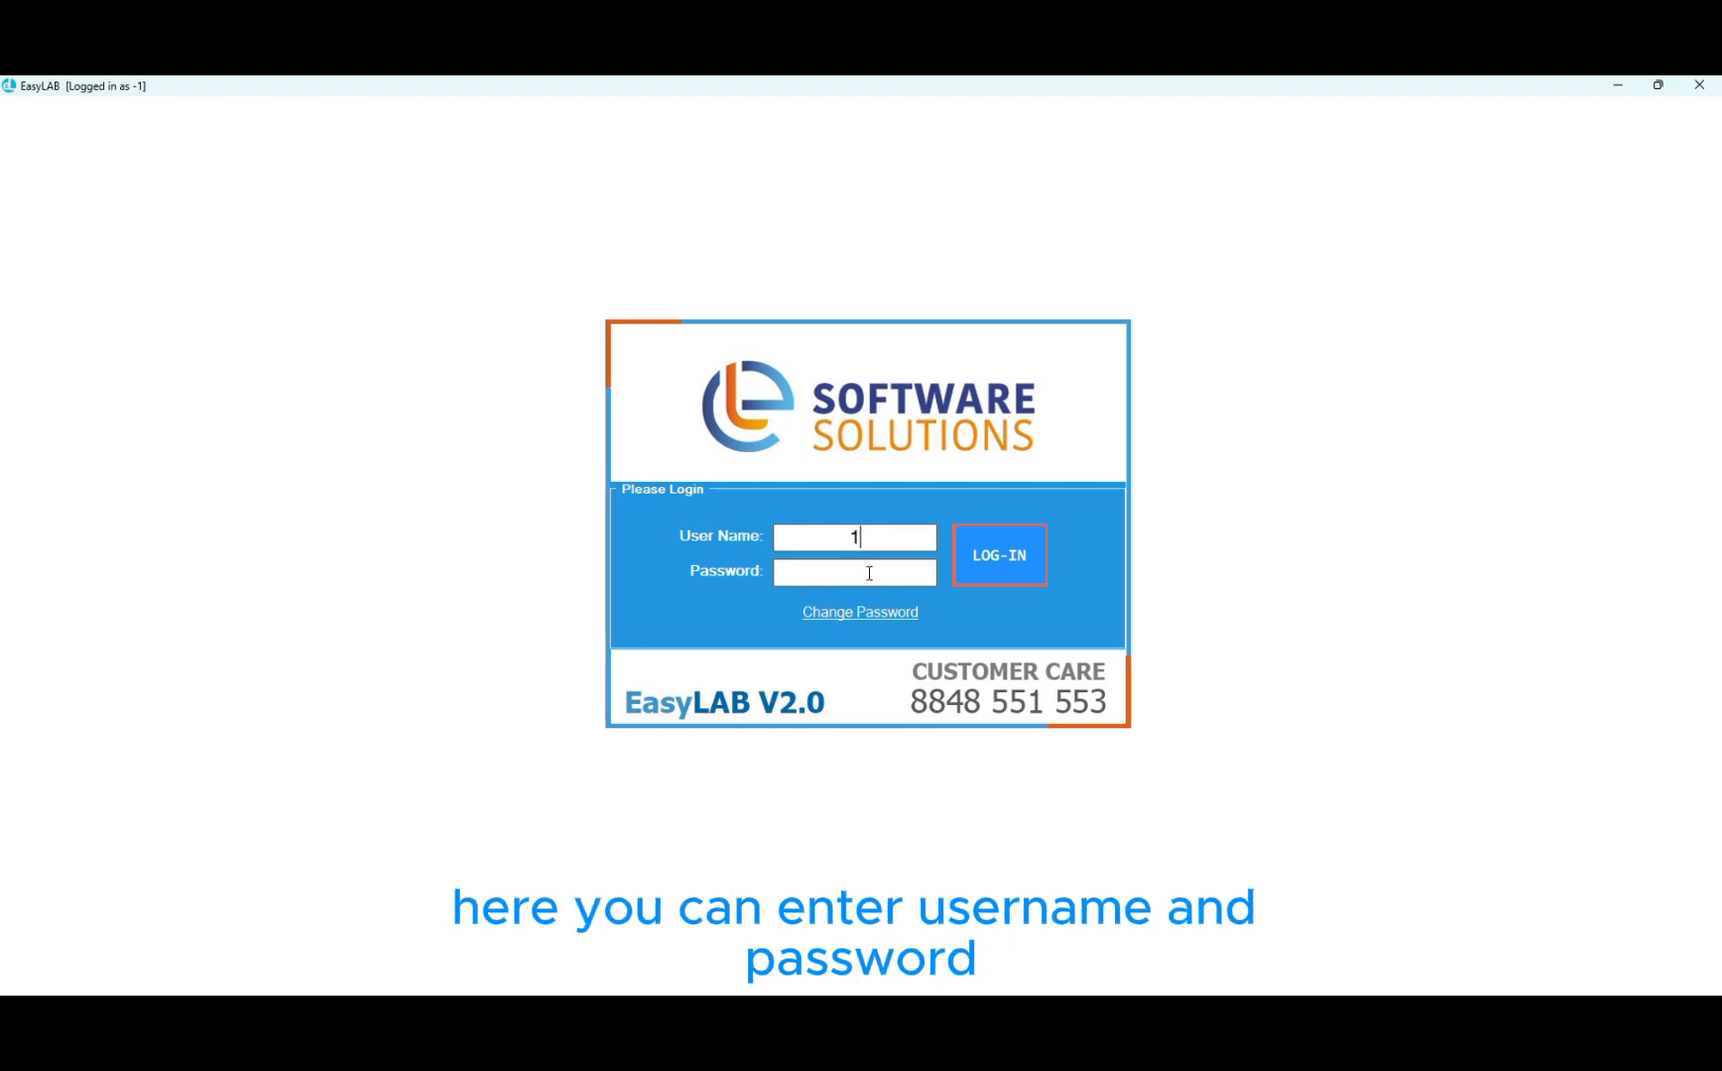
click(869, 574)
text(1)
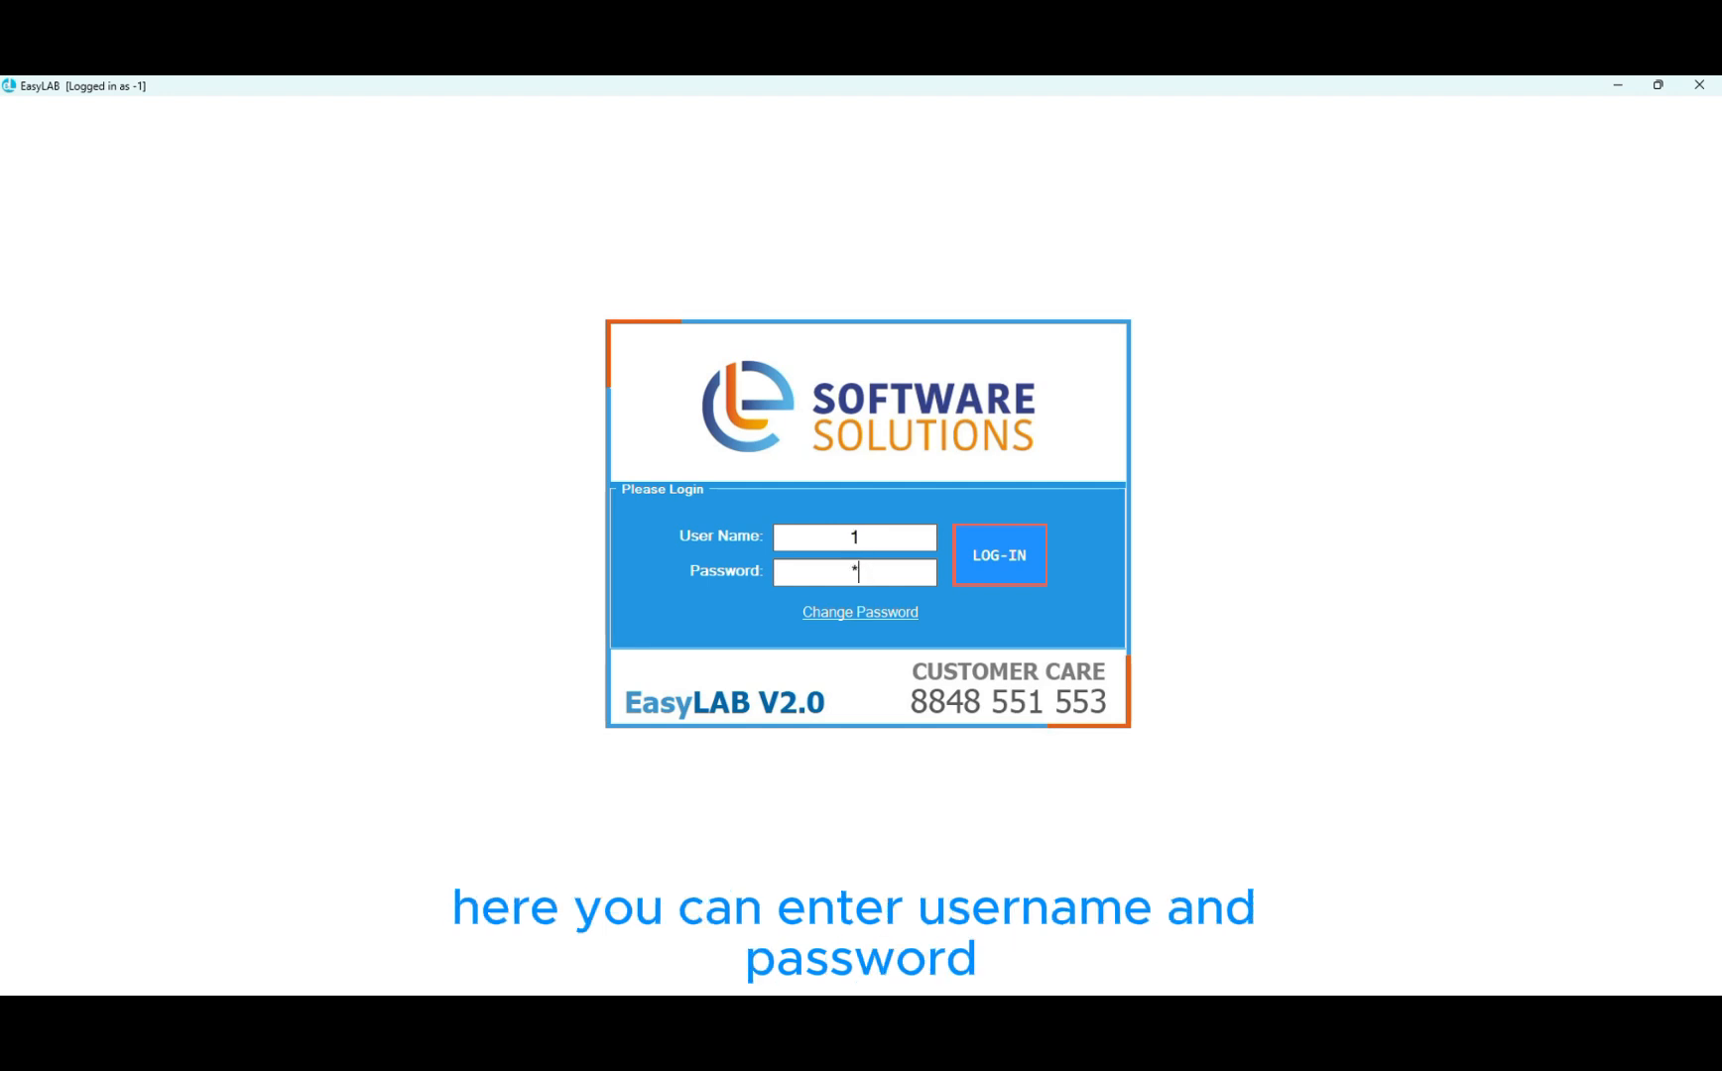
click(1001, 556)
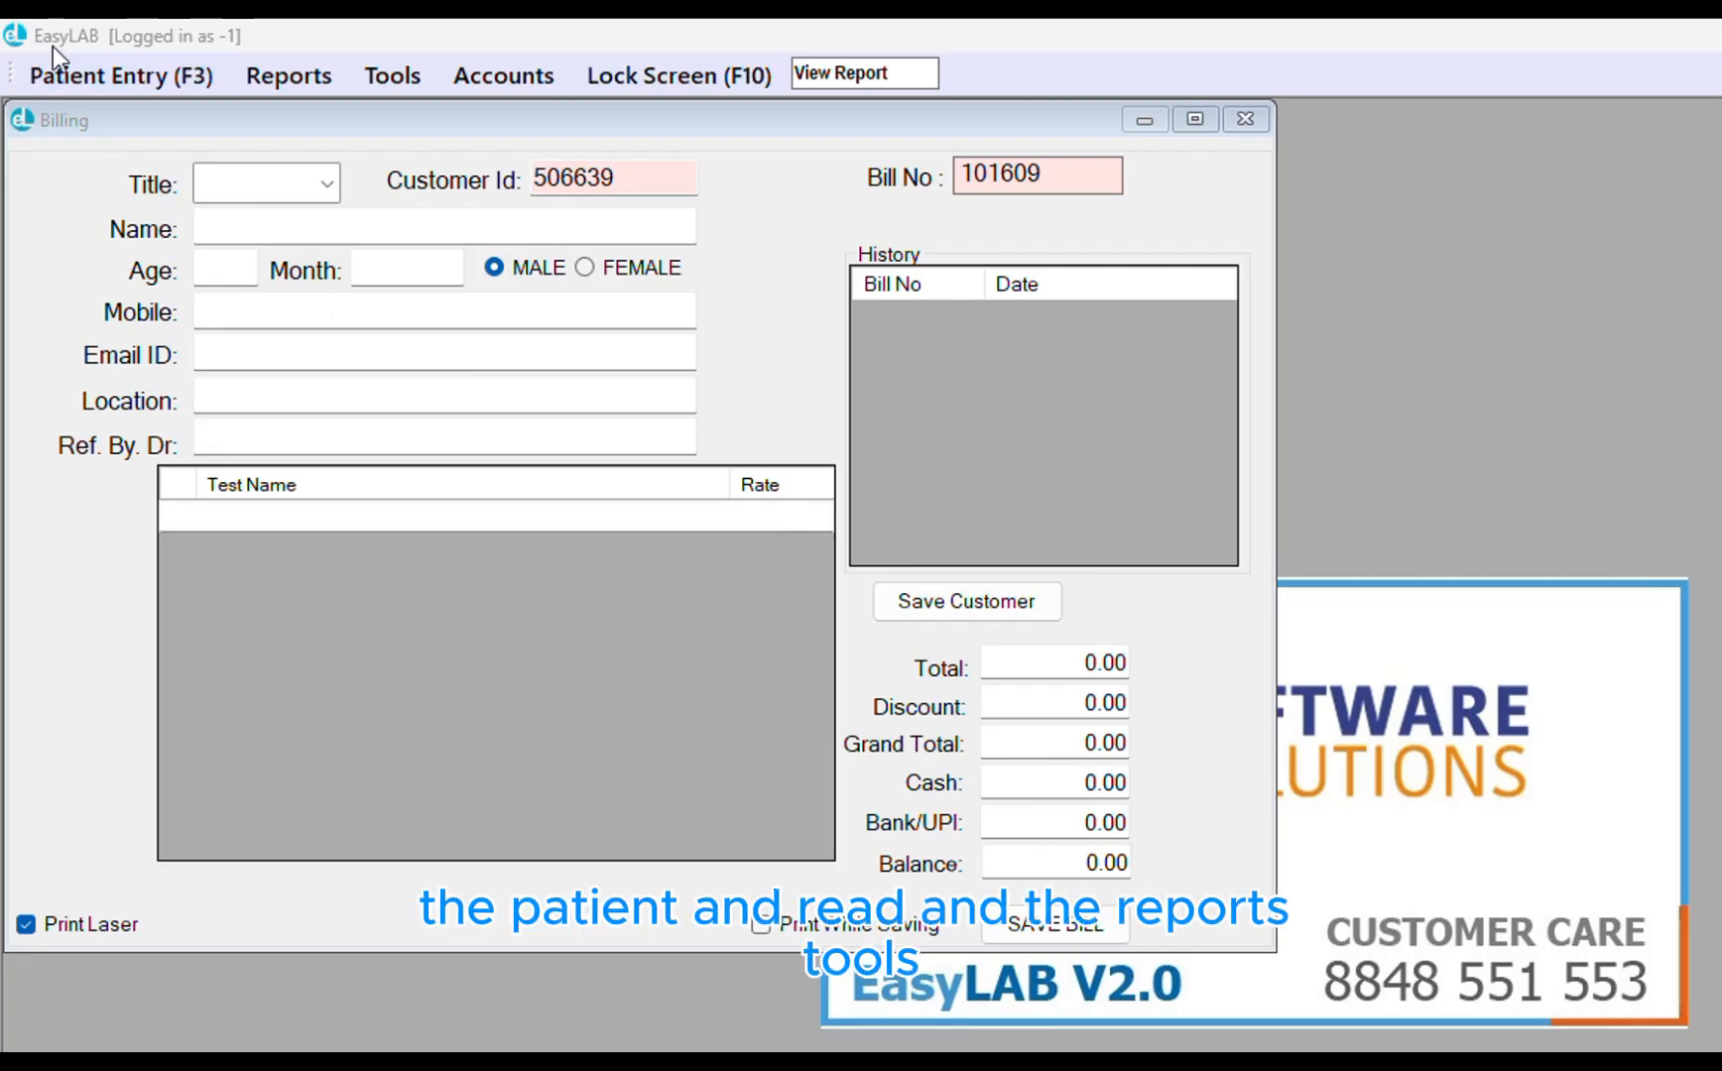
From the Billing form, browse the Reports menu, then the Tools menu down to backup settings and About
click(52, 78)
click(284, 78)
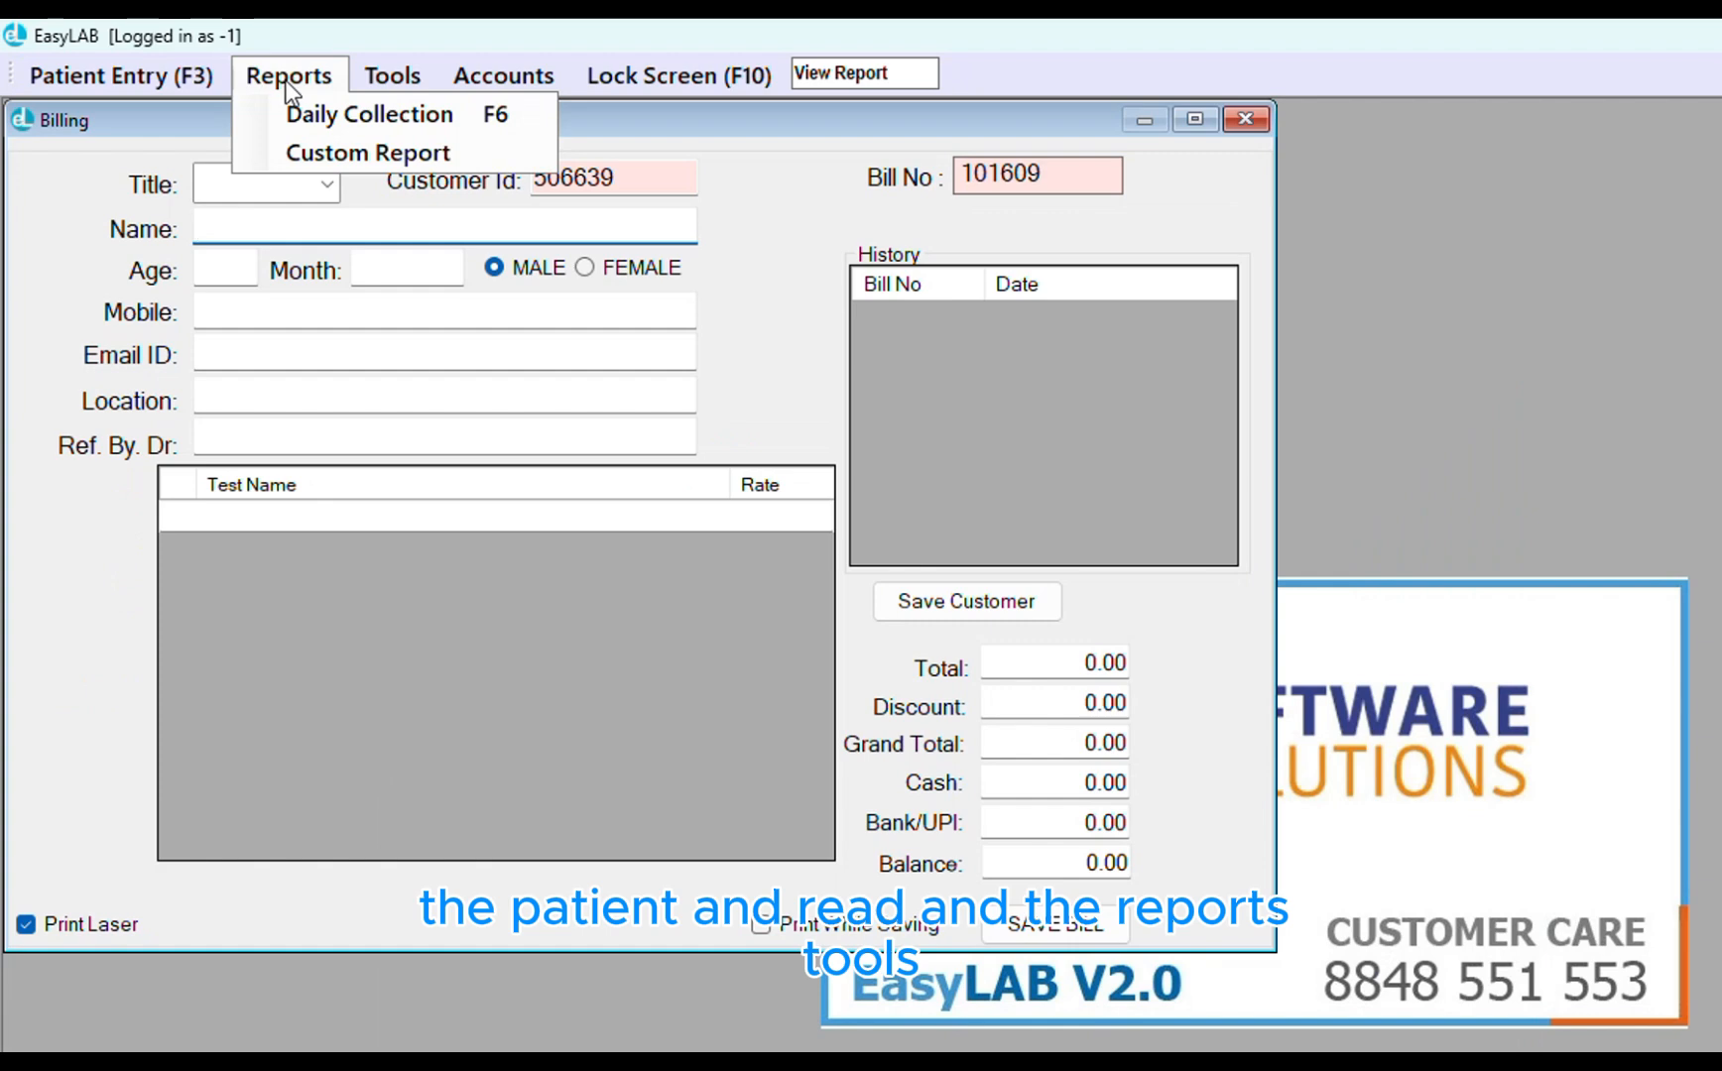
mouse_move(388, 87)
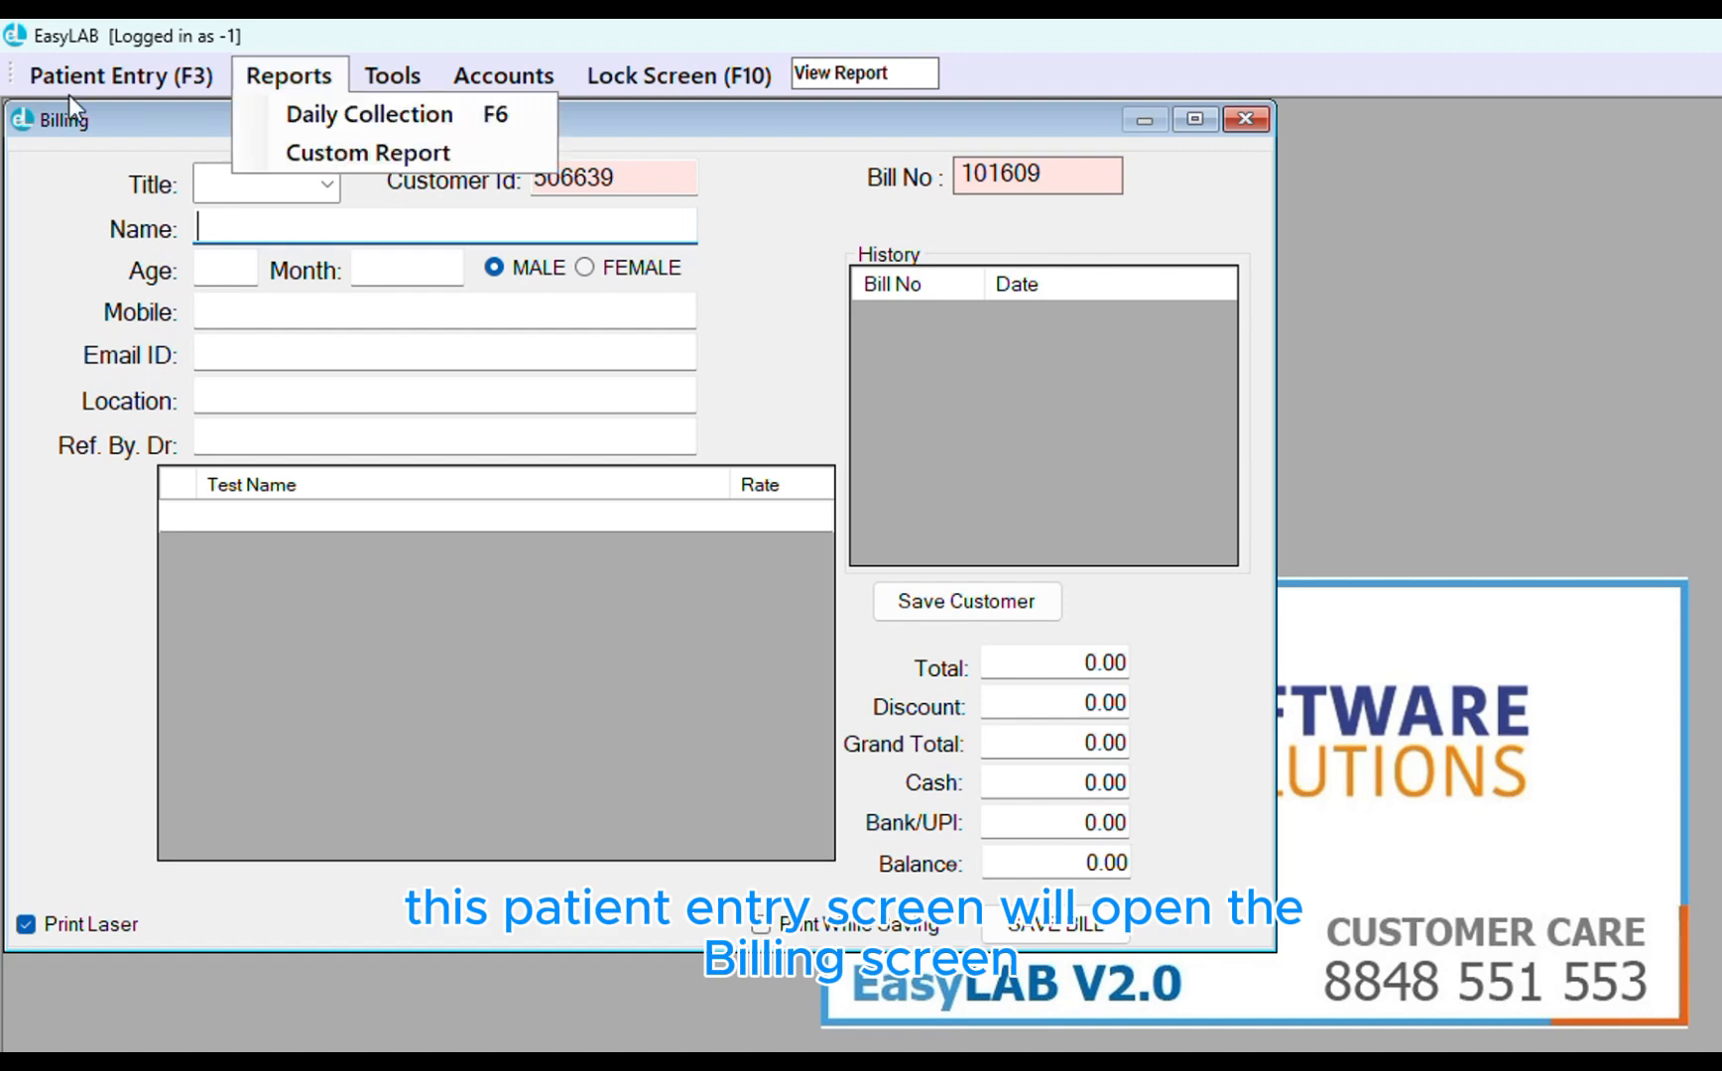
click(122, 69)
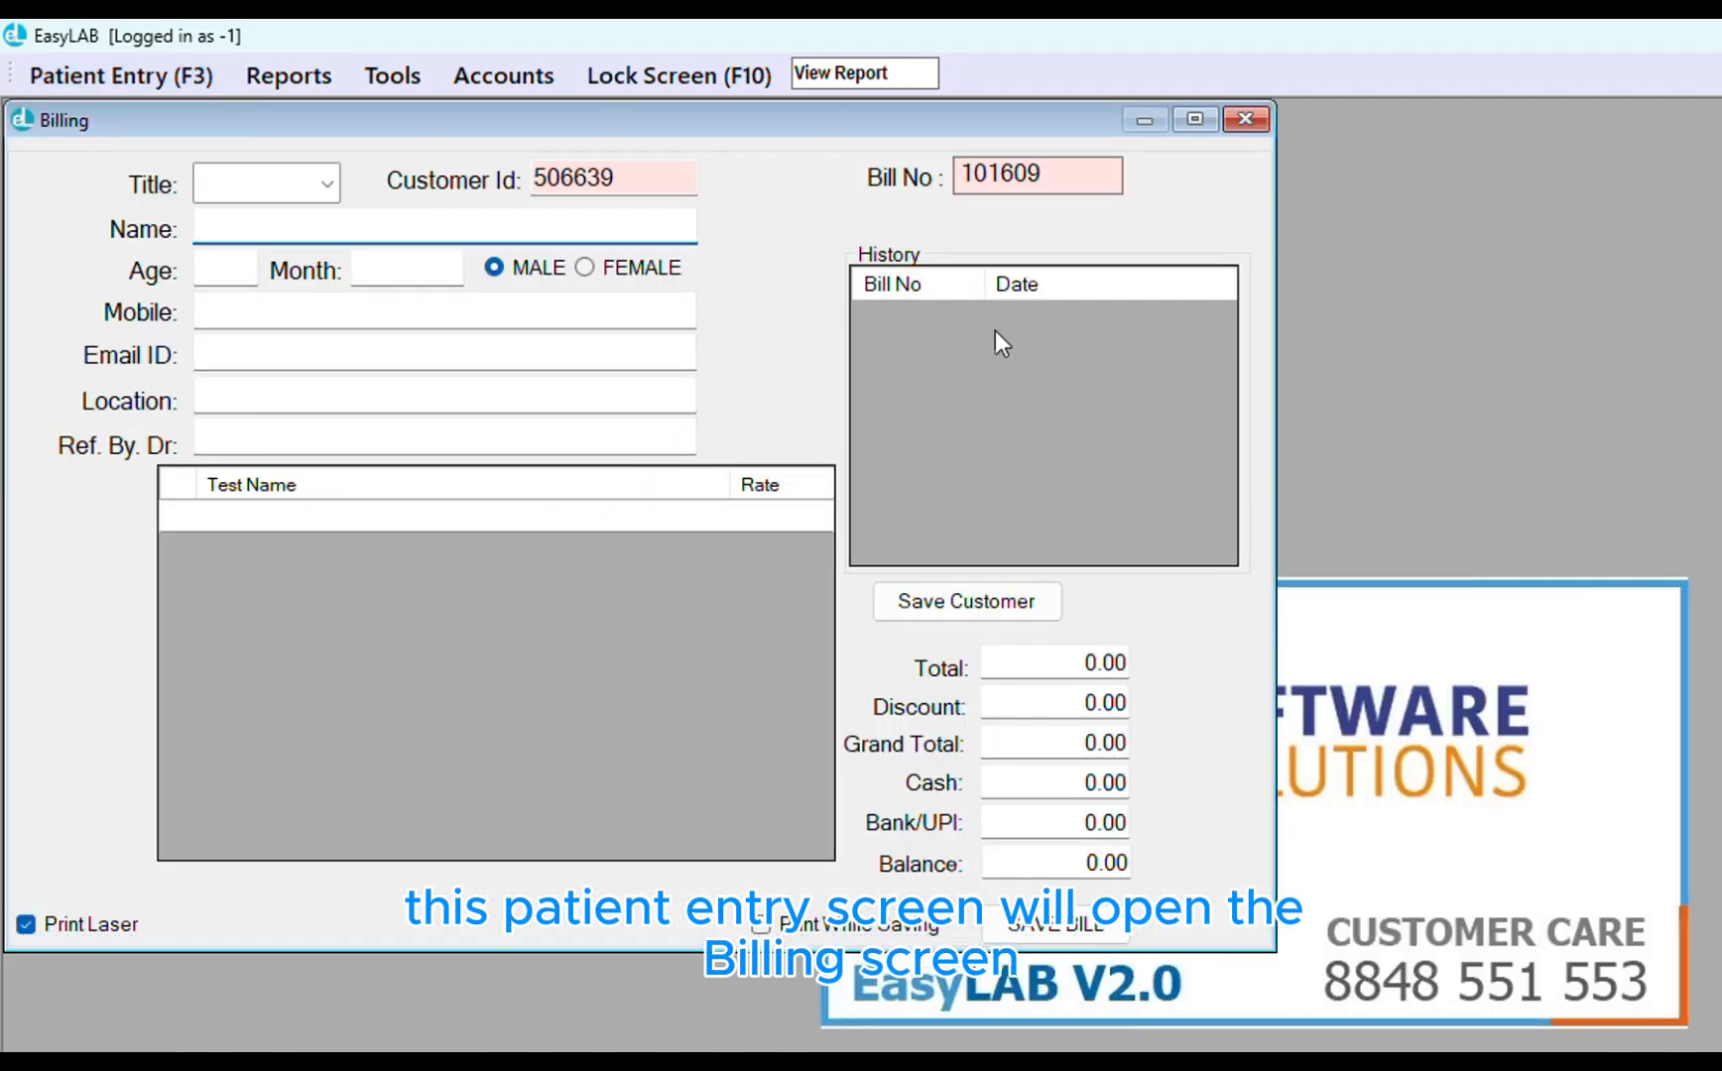
mouse_move(297, 75)
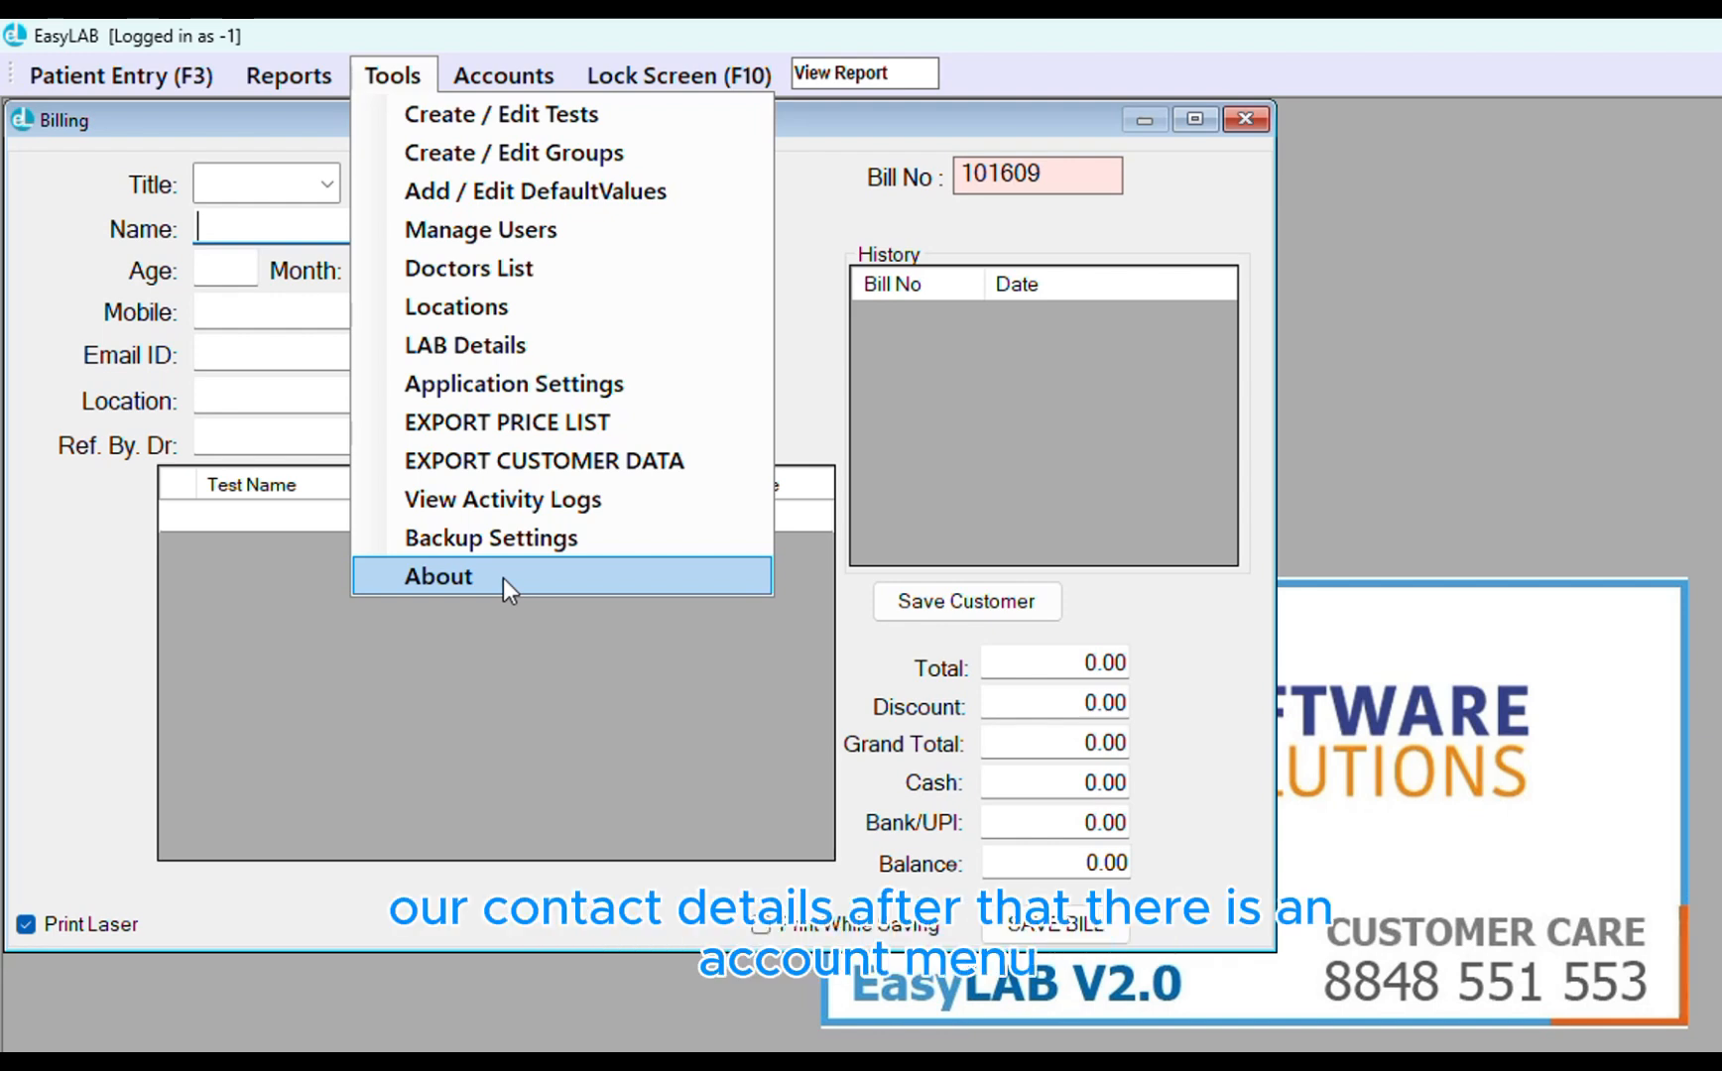
Dismiss the Tools menu via Accounts and ready the View Report lookup box
mouse_move(494, 73)
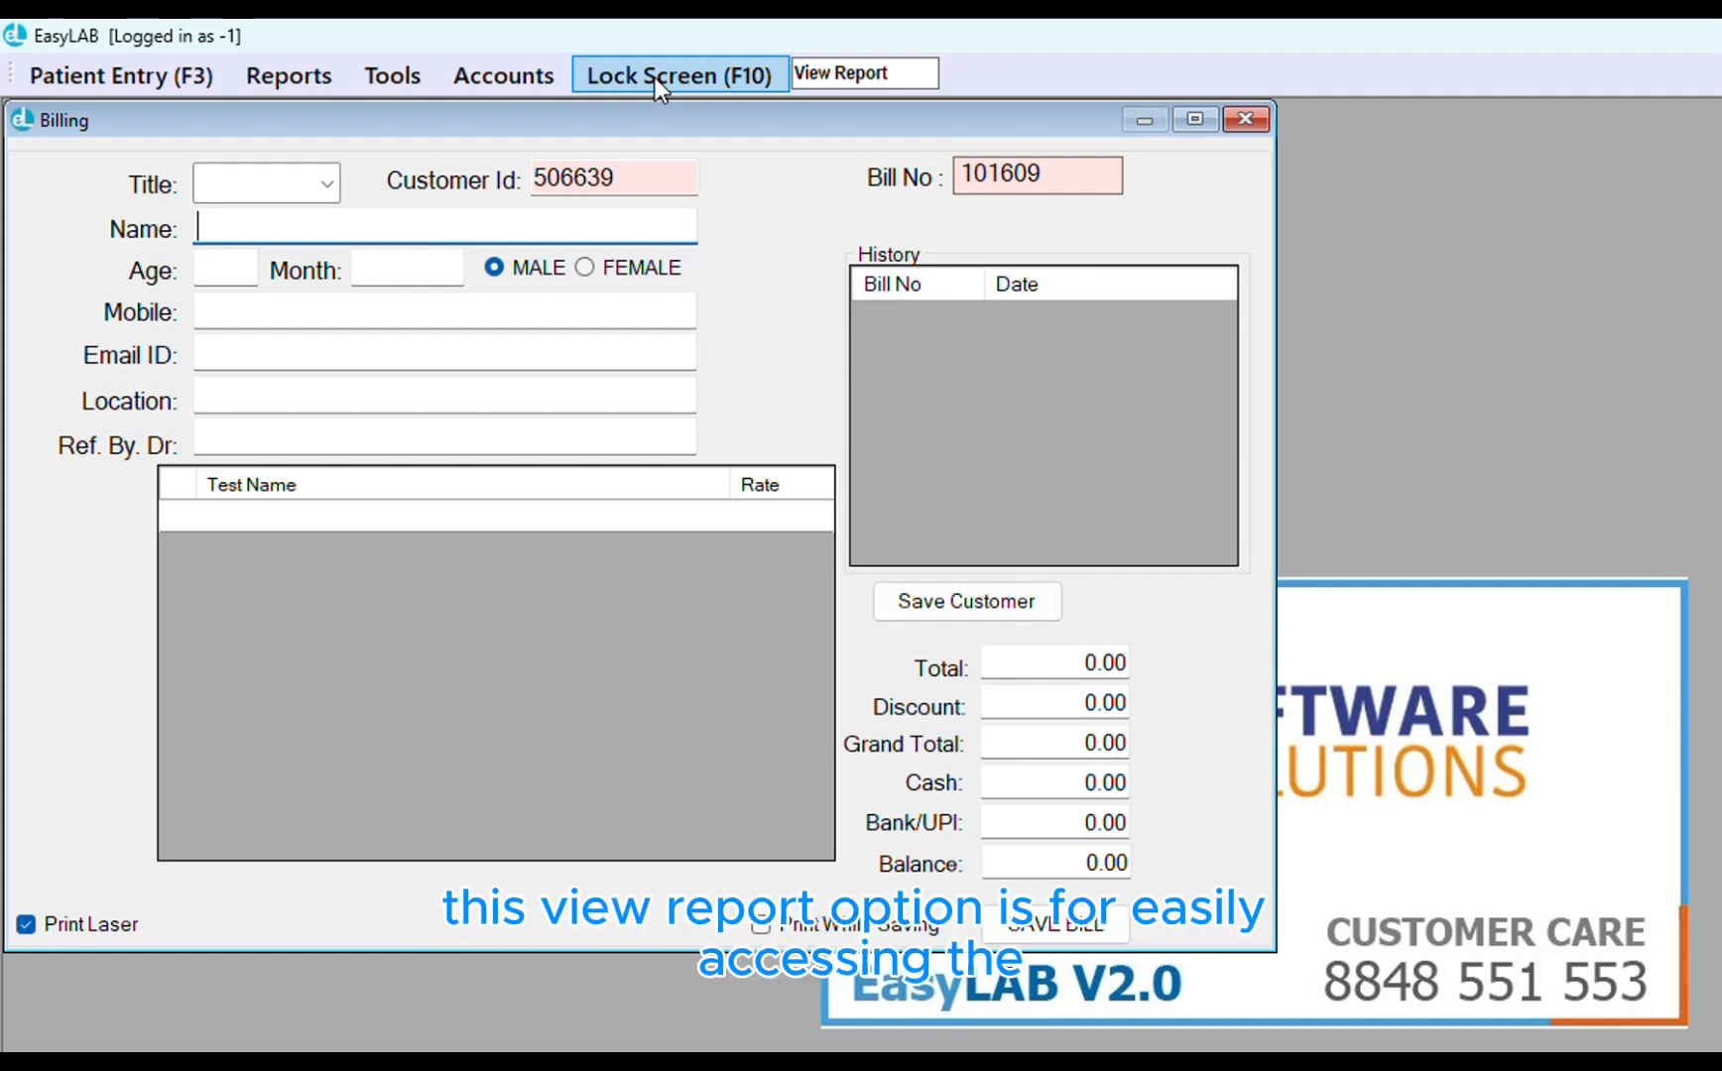
click(845, 76)
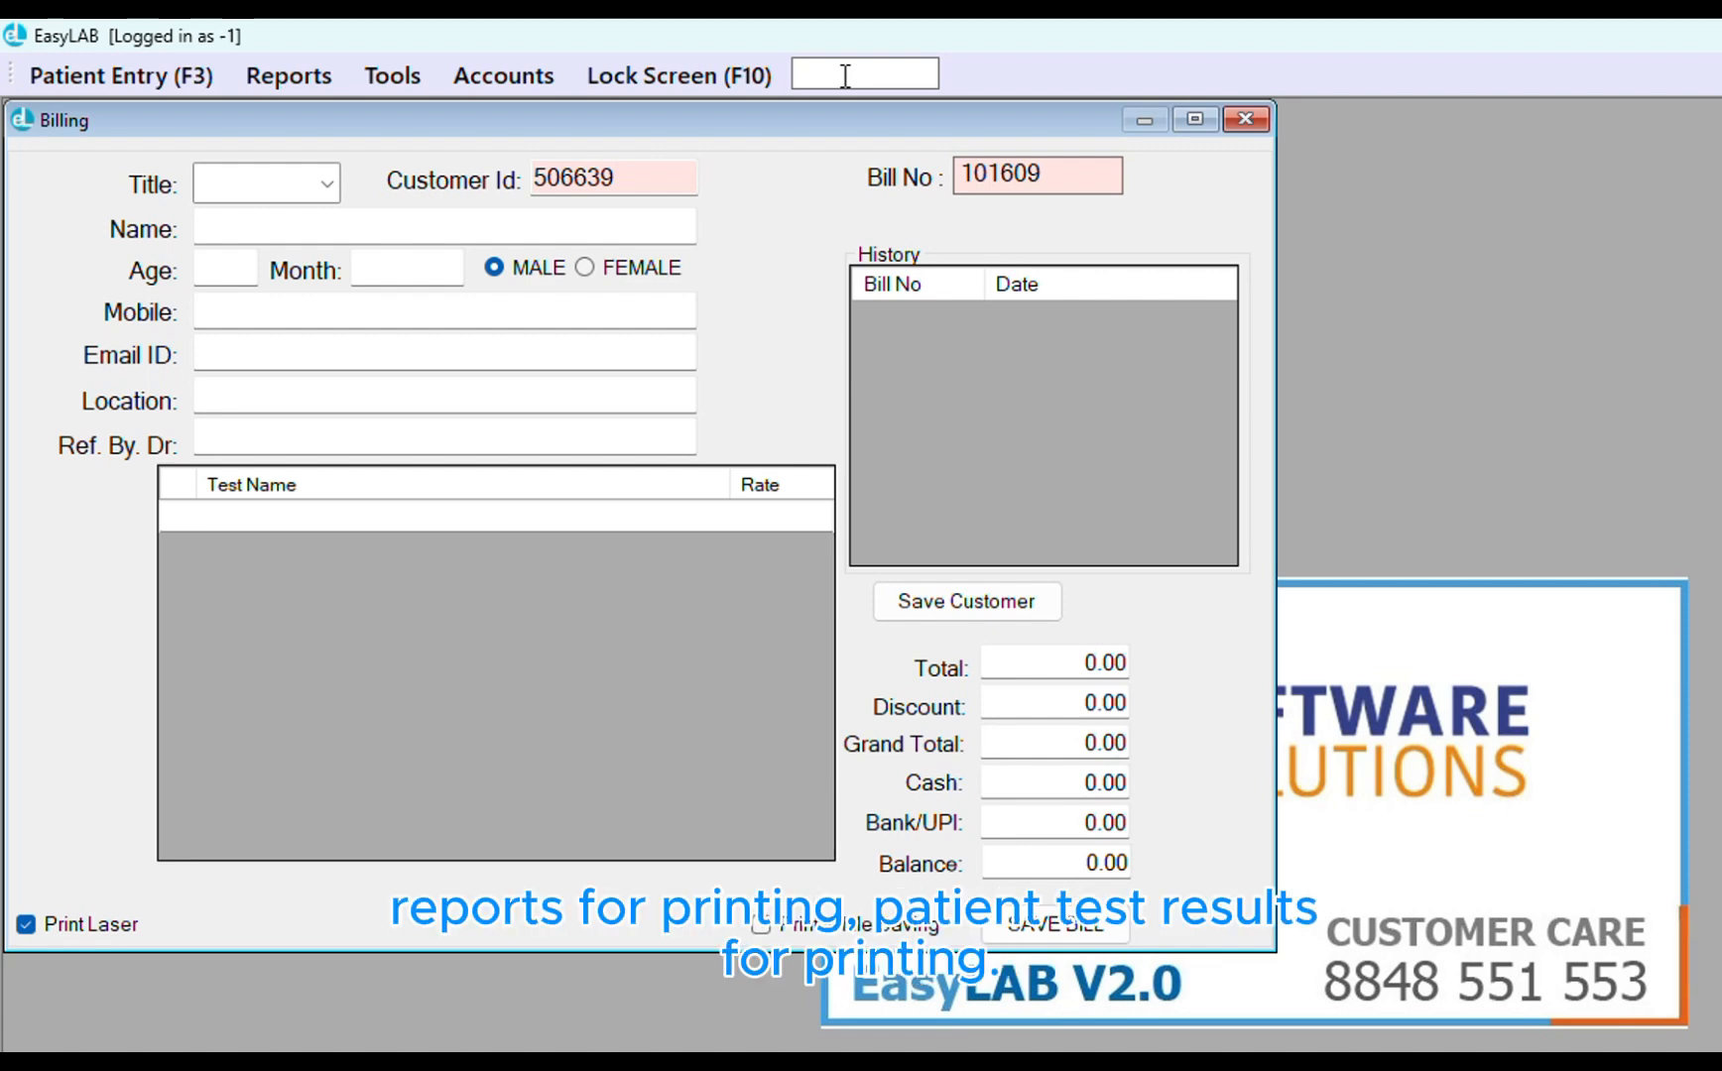
Show the side calendar and switch the bill list between 3 July and 2 July
click(1324, 61)
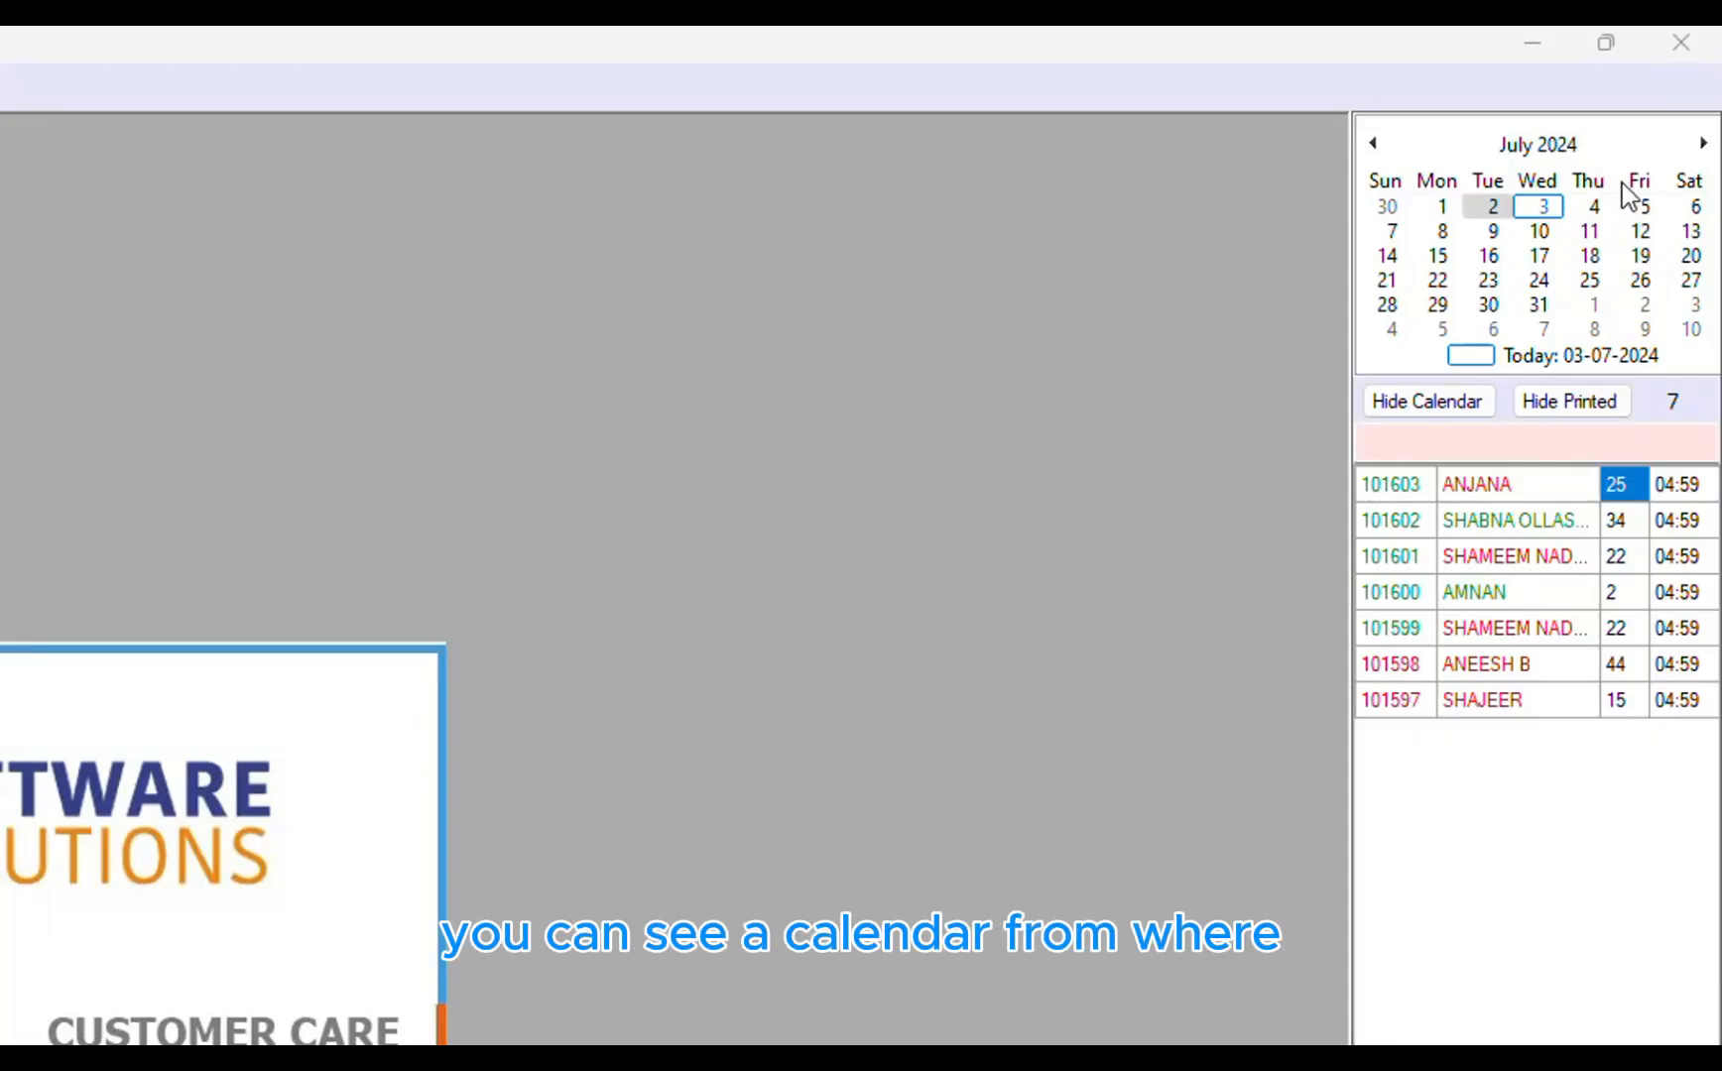
click(1540, 210)
click(1493, 208)
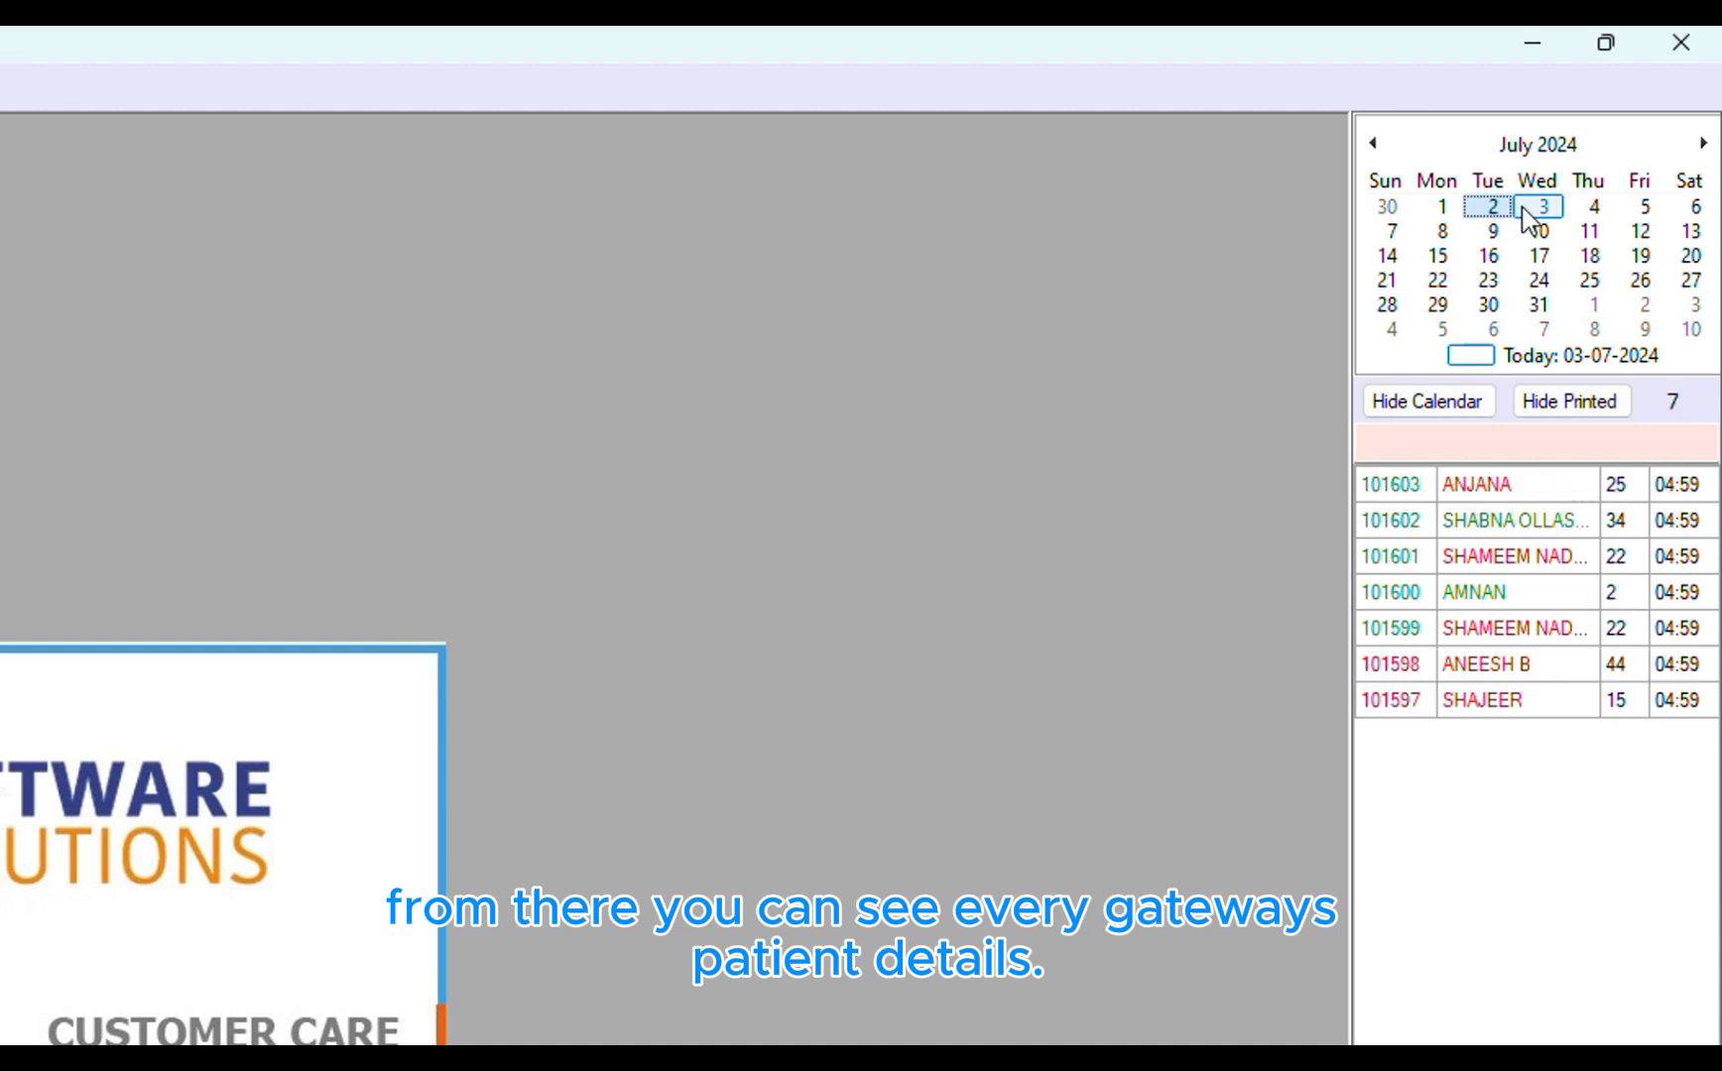
click(1532, 210)
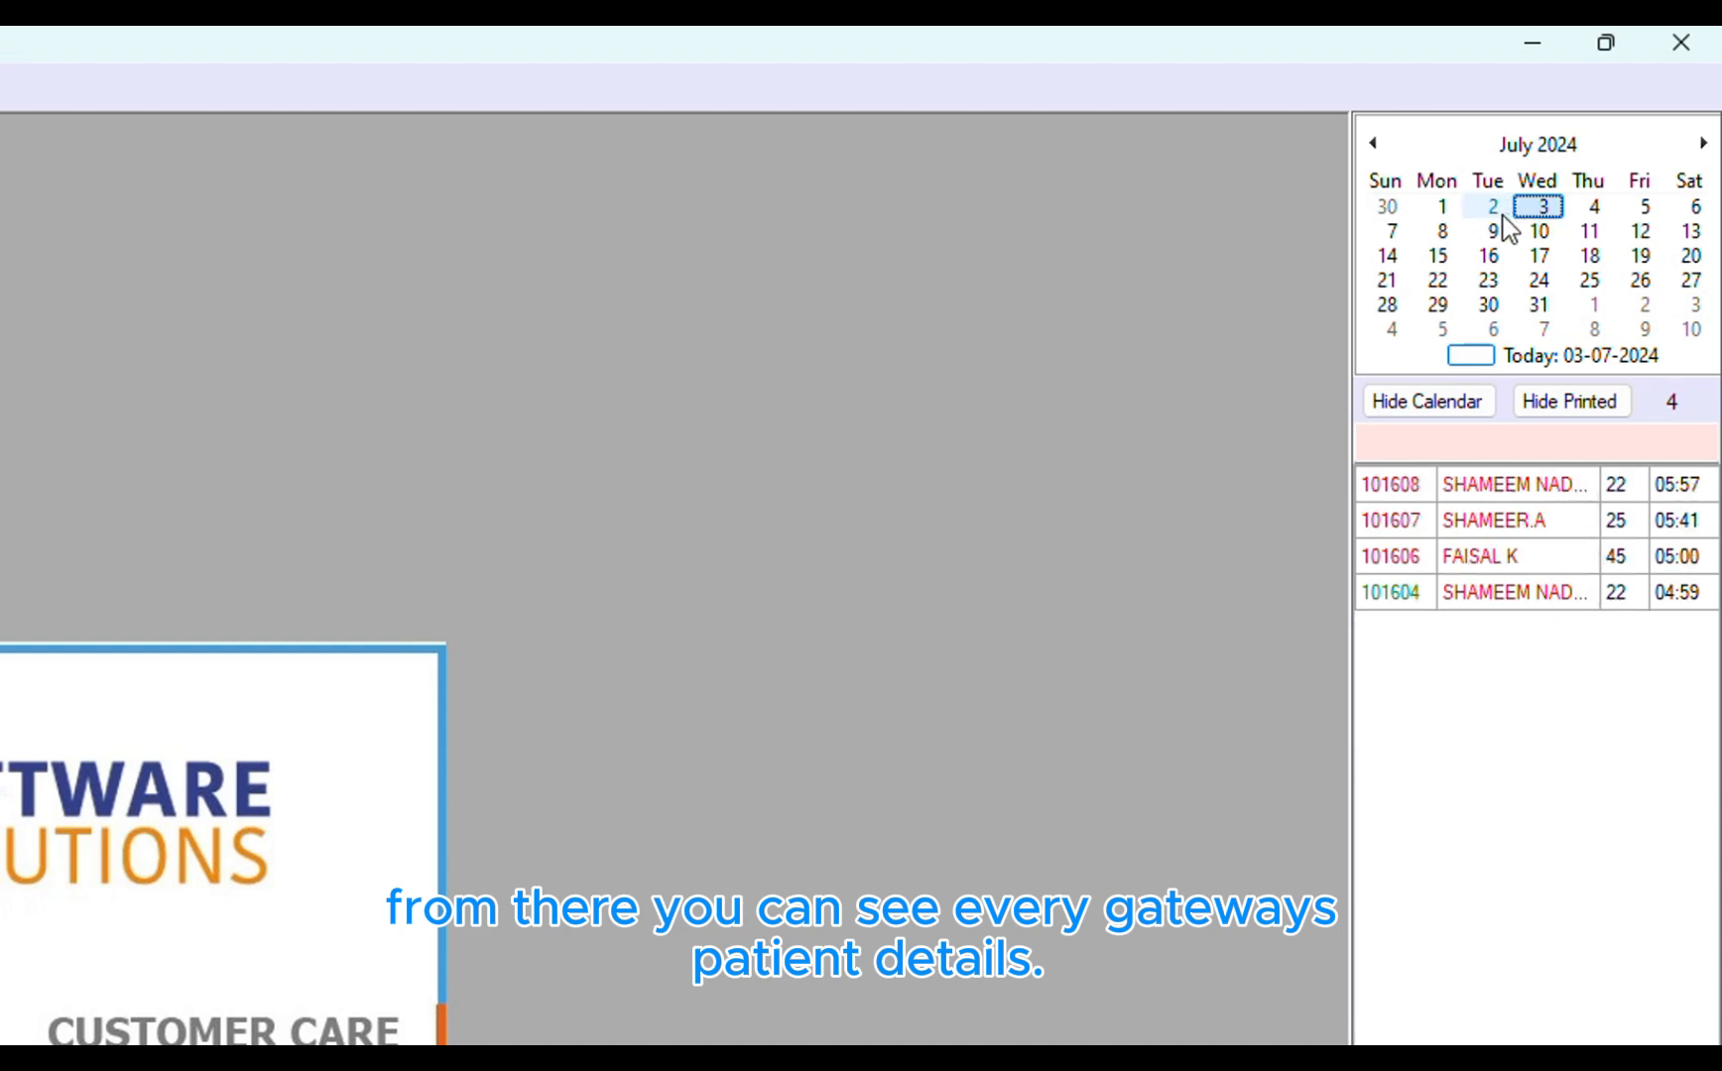
click(1500, 212)
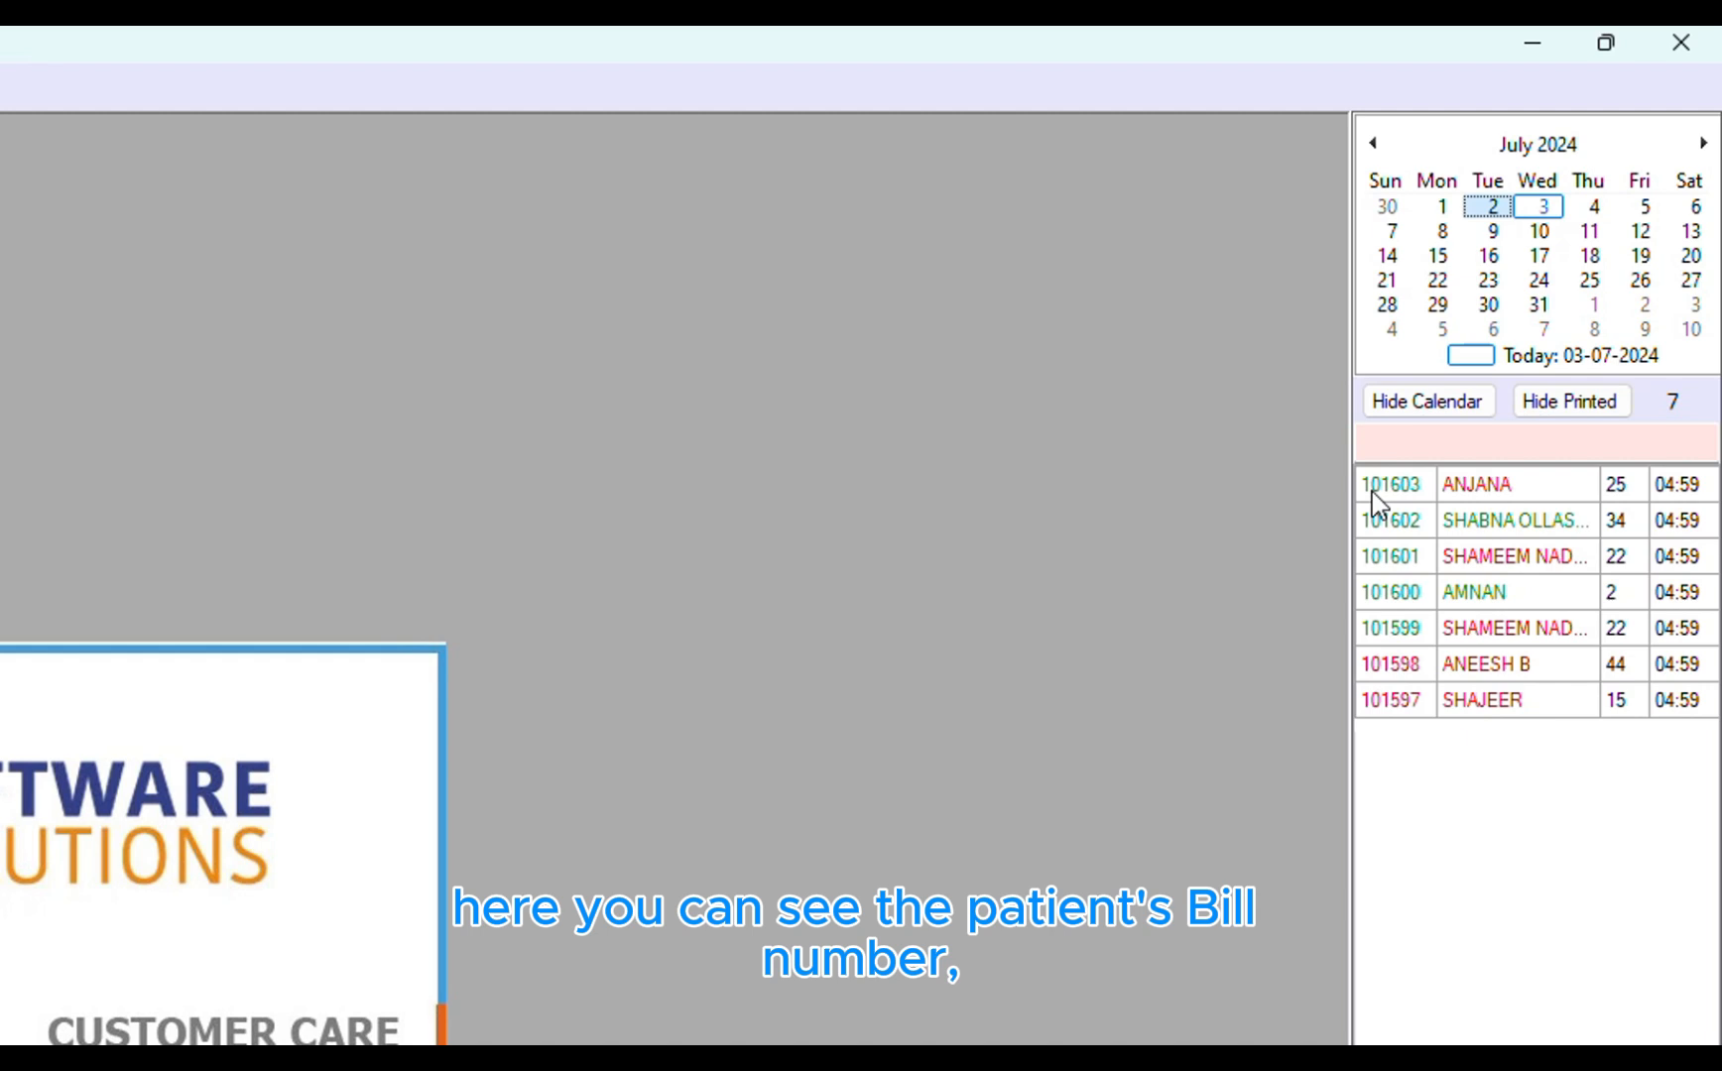
Select a bill and its patient, age and time cells in the 2 July list
click(1412, 534)
click(1407, 561)
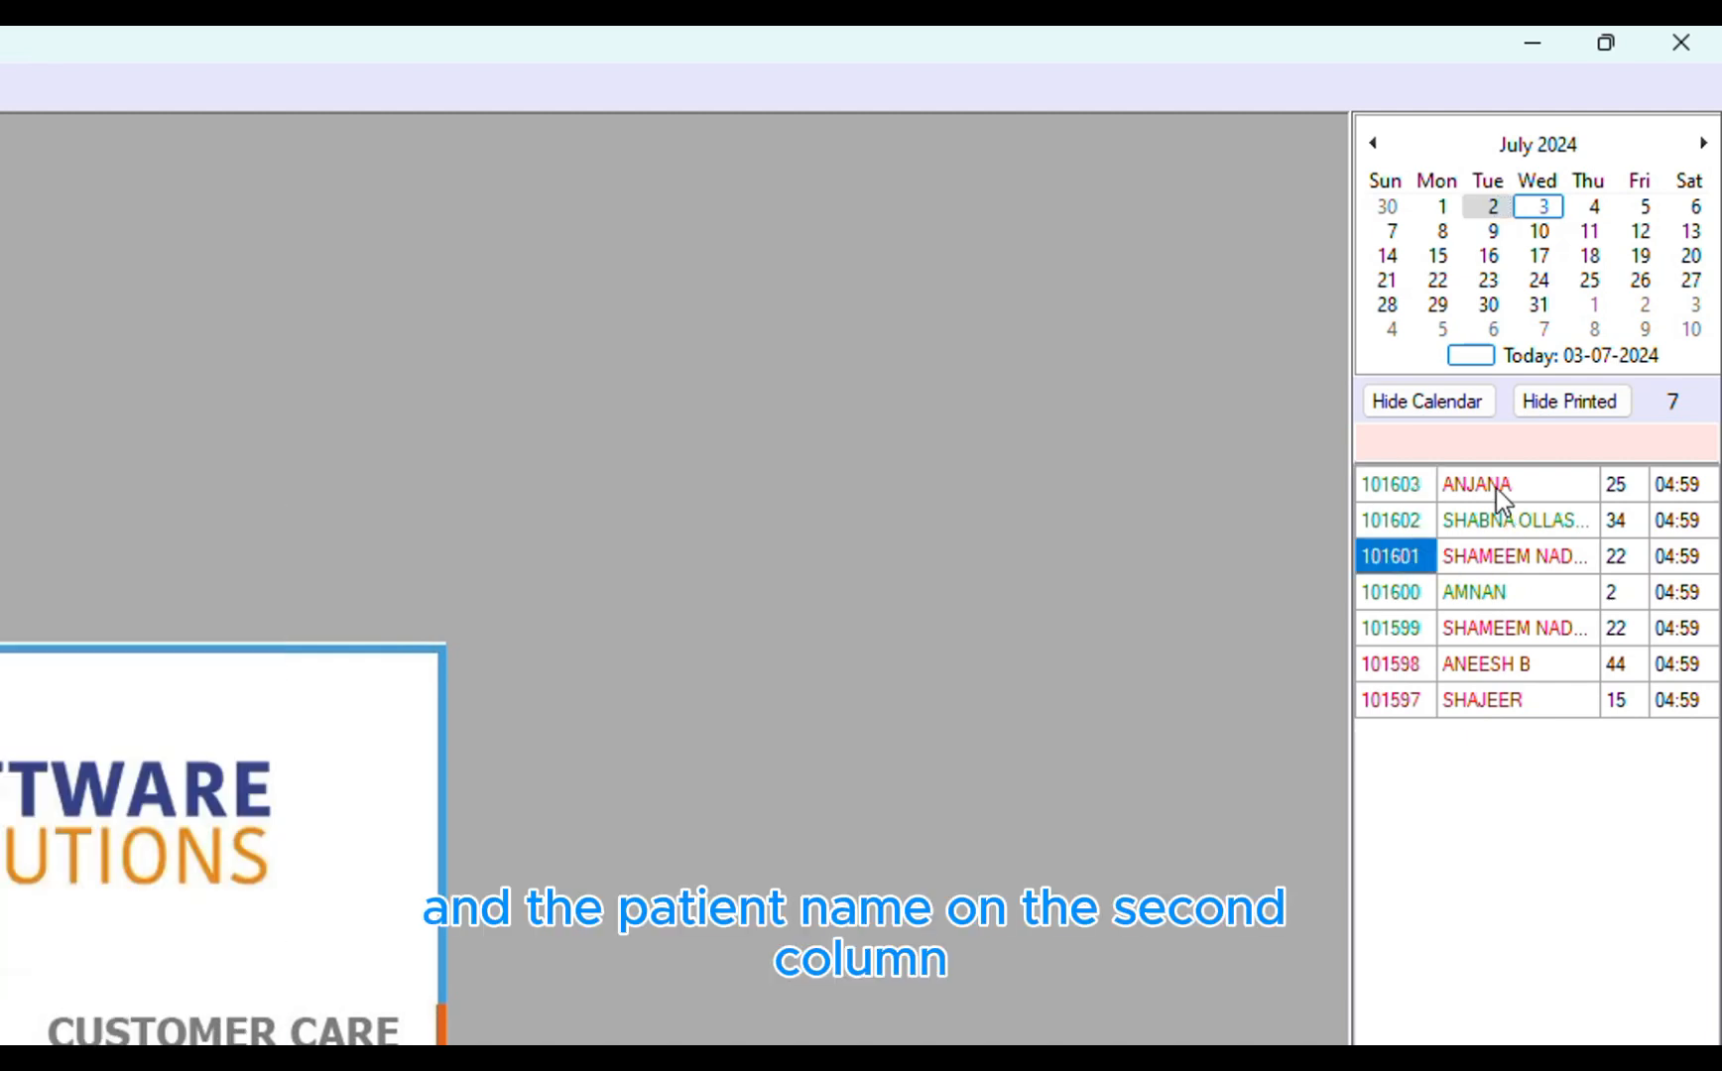
click(1502, 486)
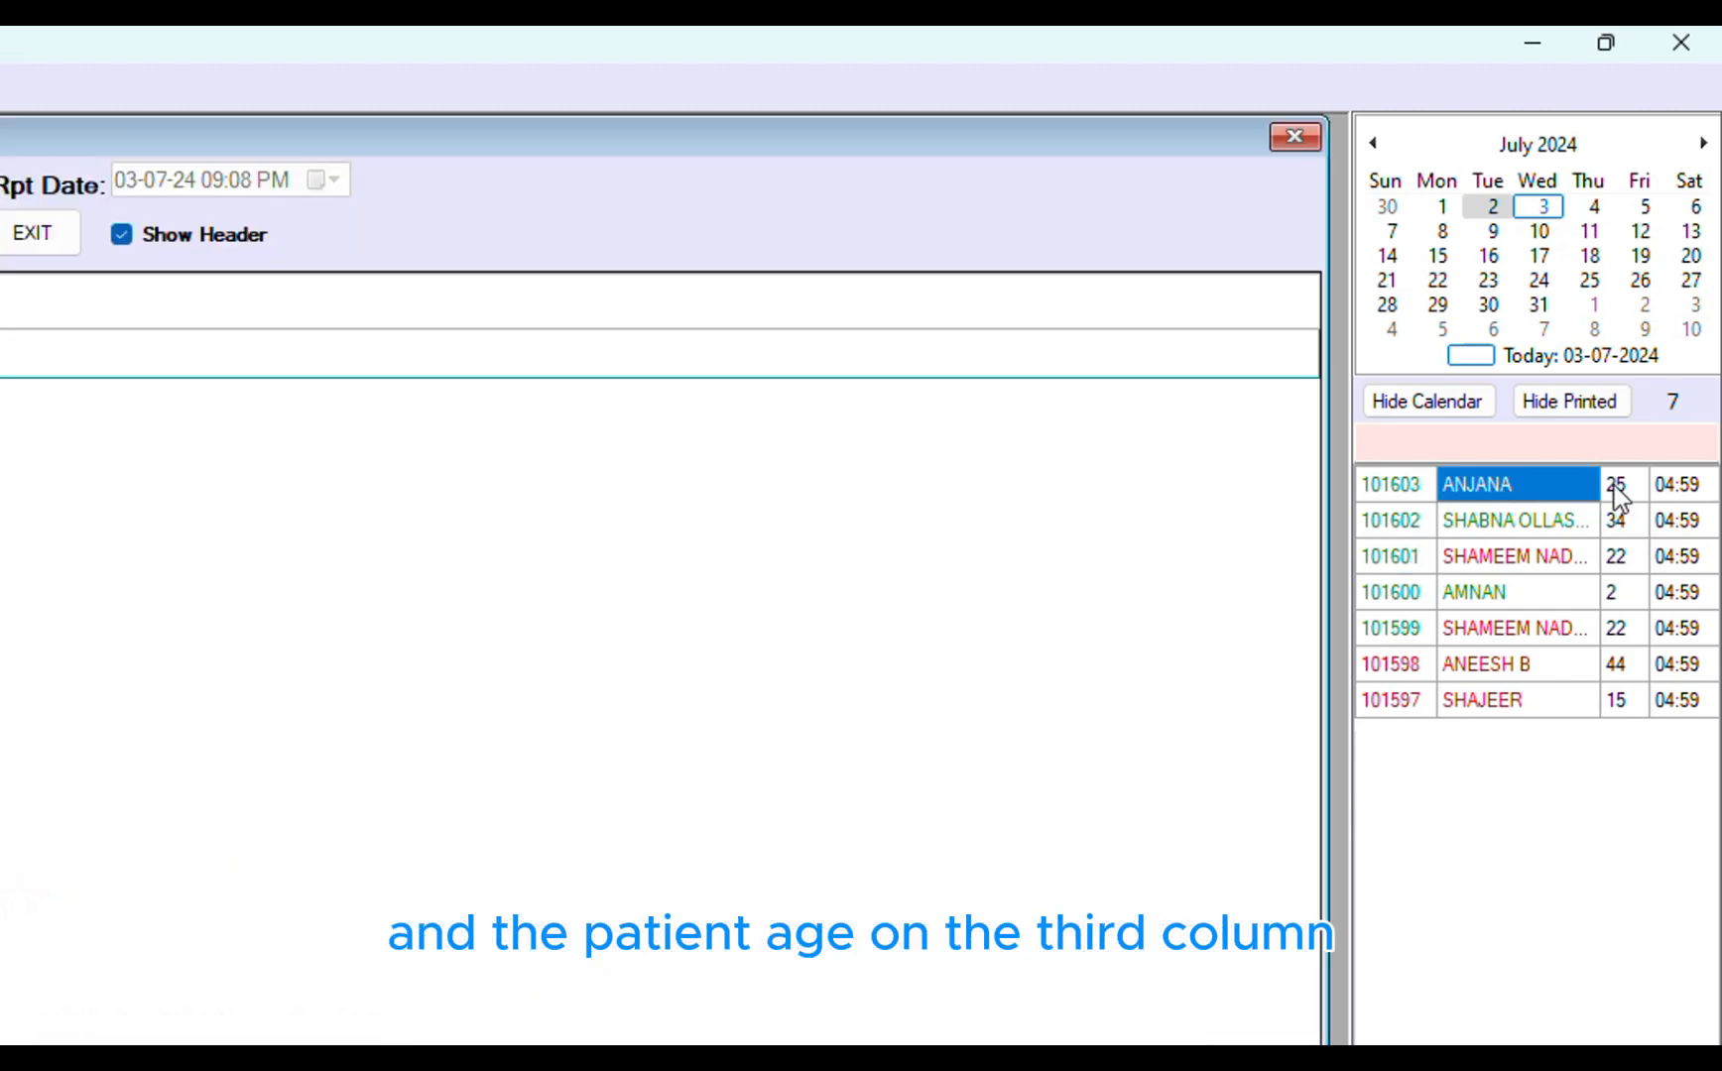
click(1614, 492)
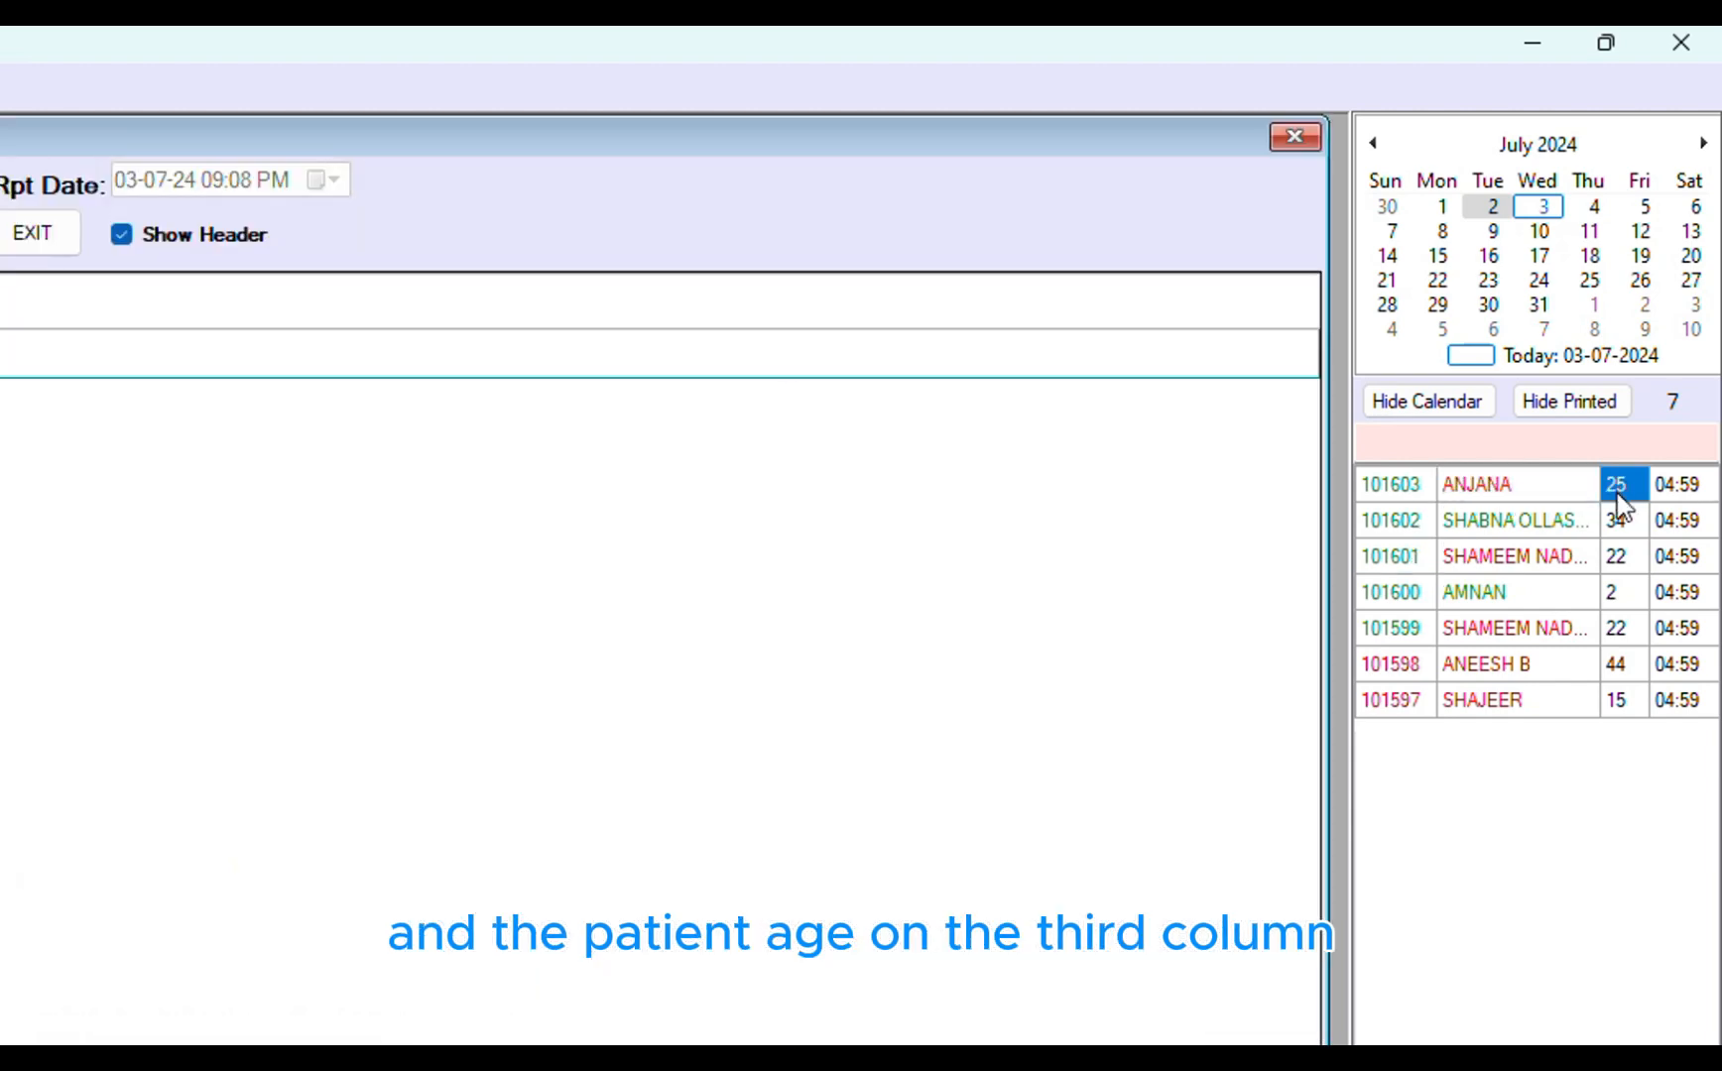
click(1689, 488)
click(1689, 488)
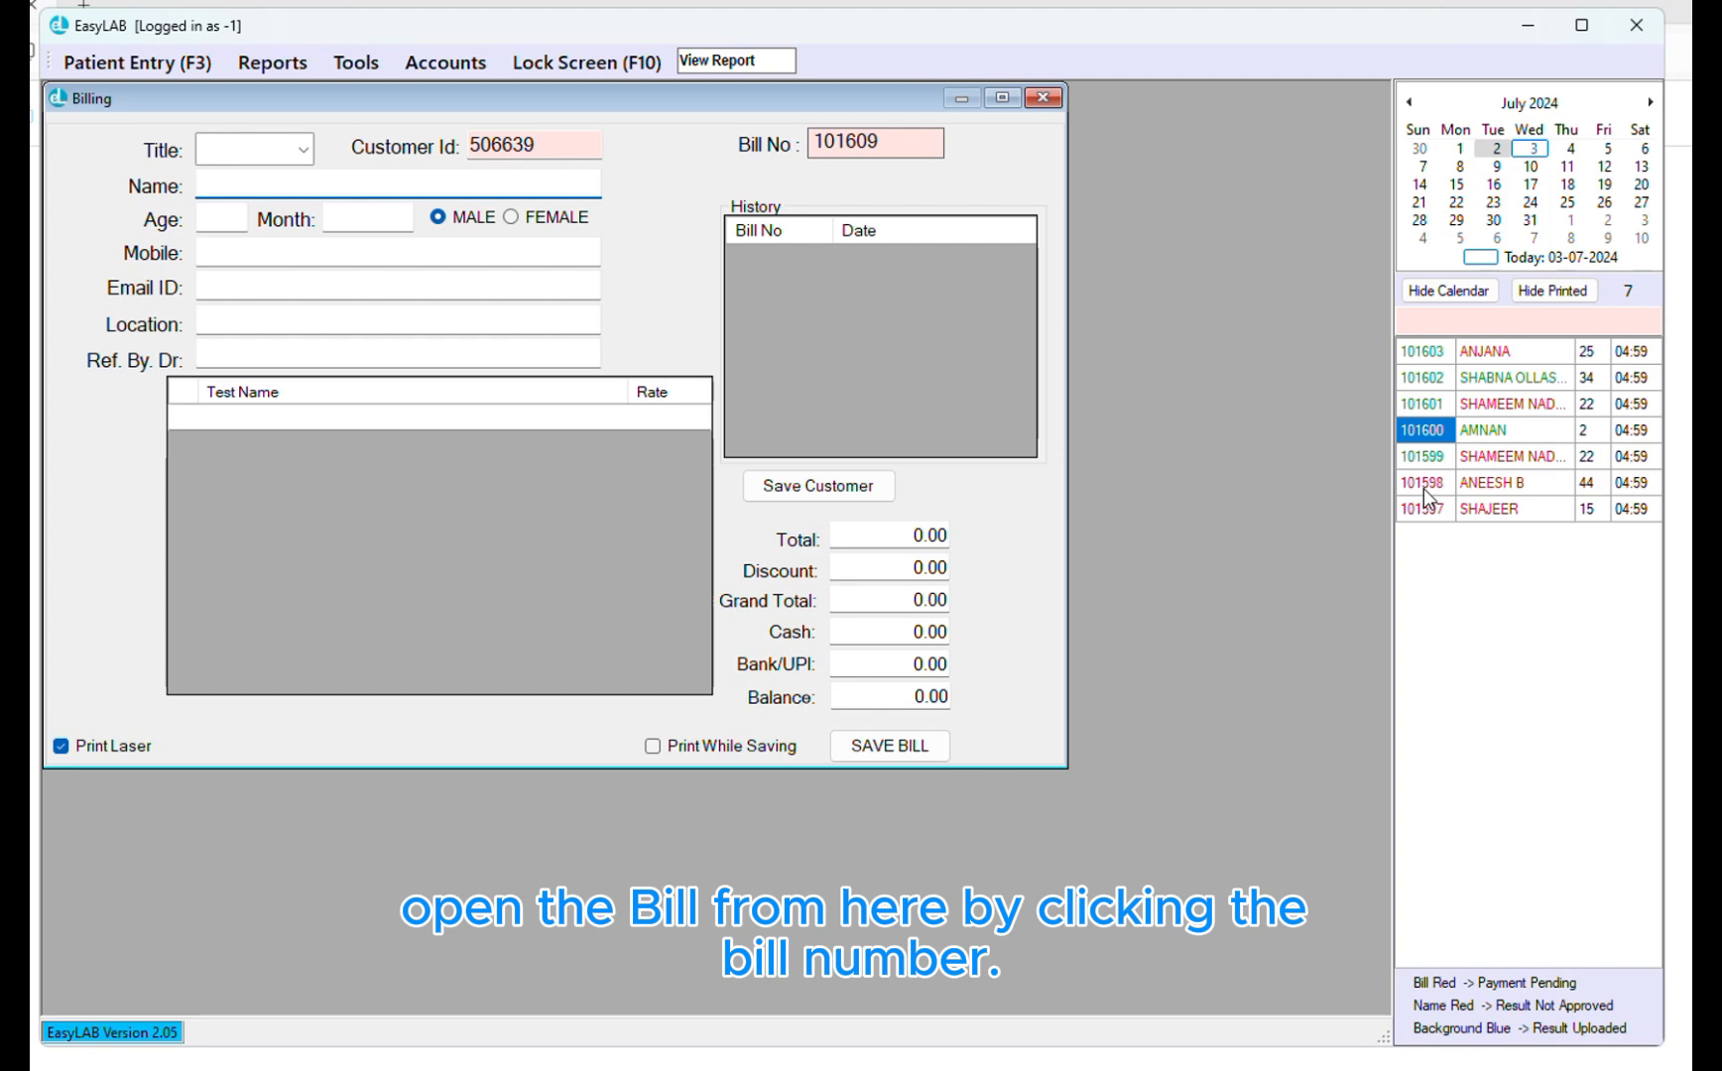
Browse Bill Details and Test Results for several bills, ending on the fourth bill's liver and differential results
click(1424, 484)
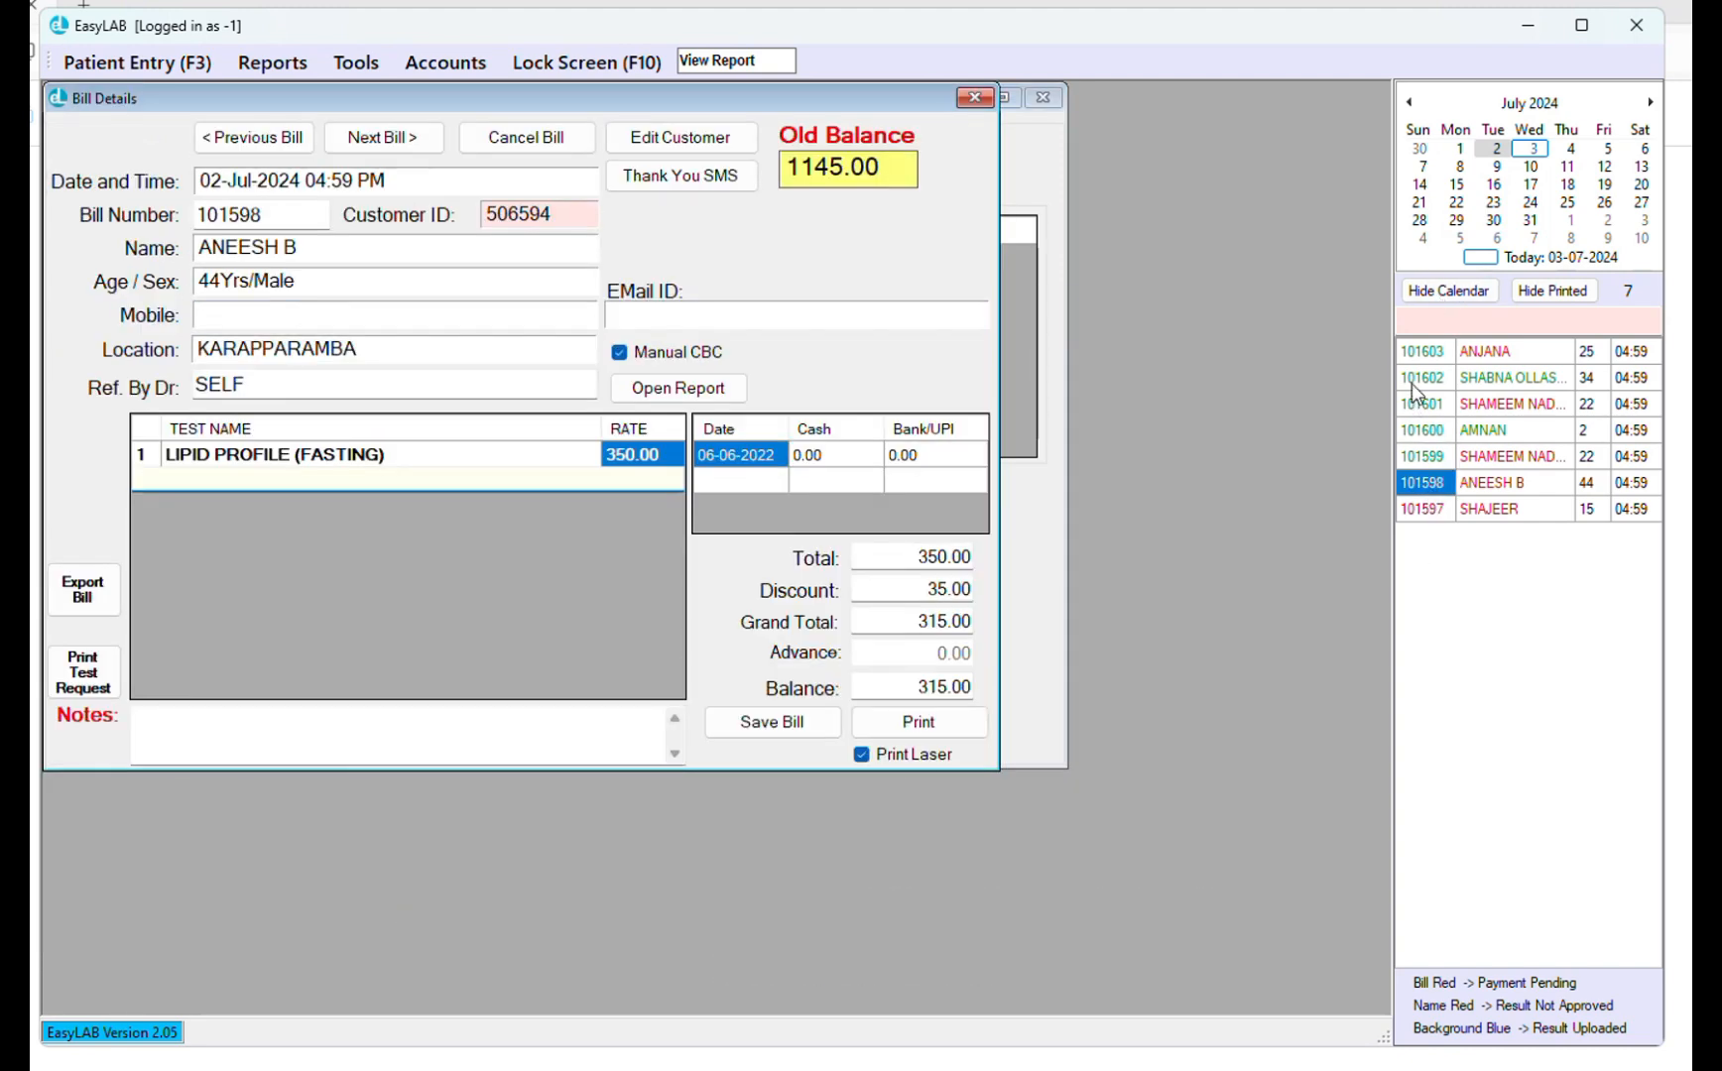
click(1414, 355)
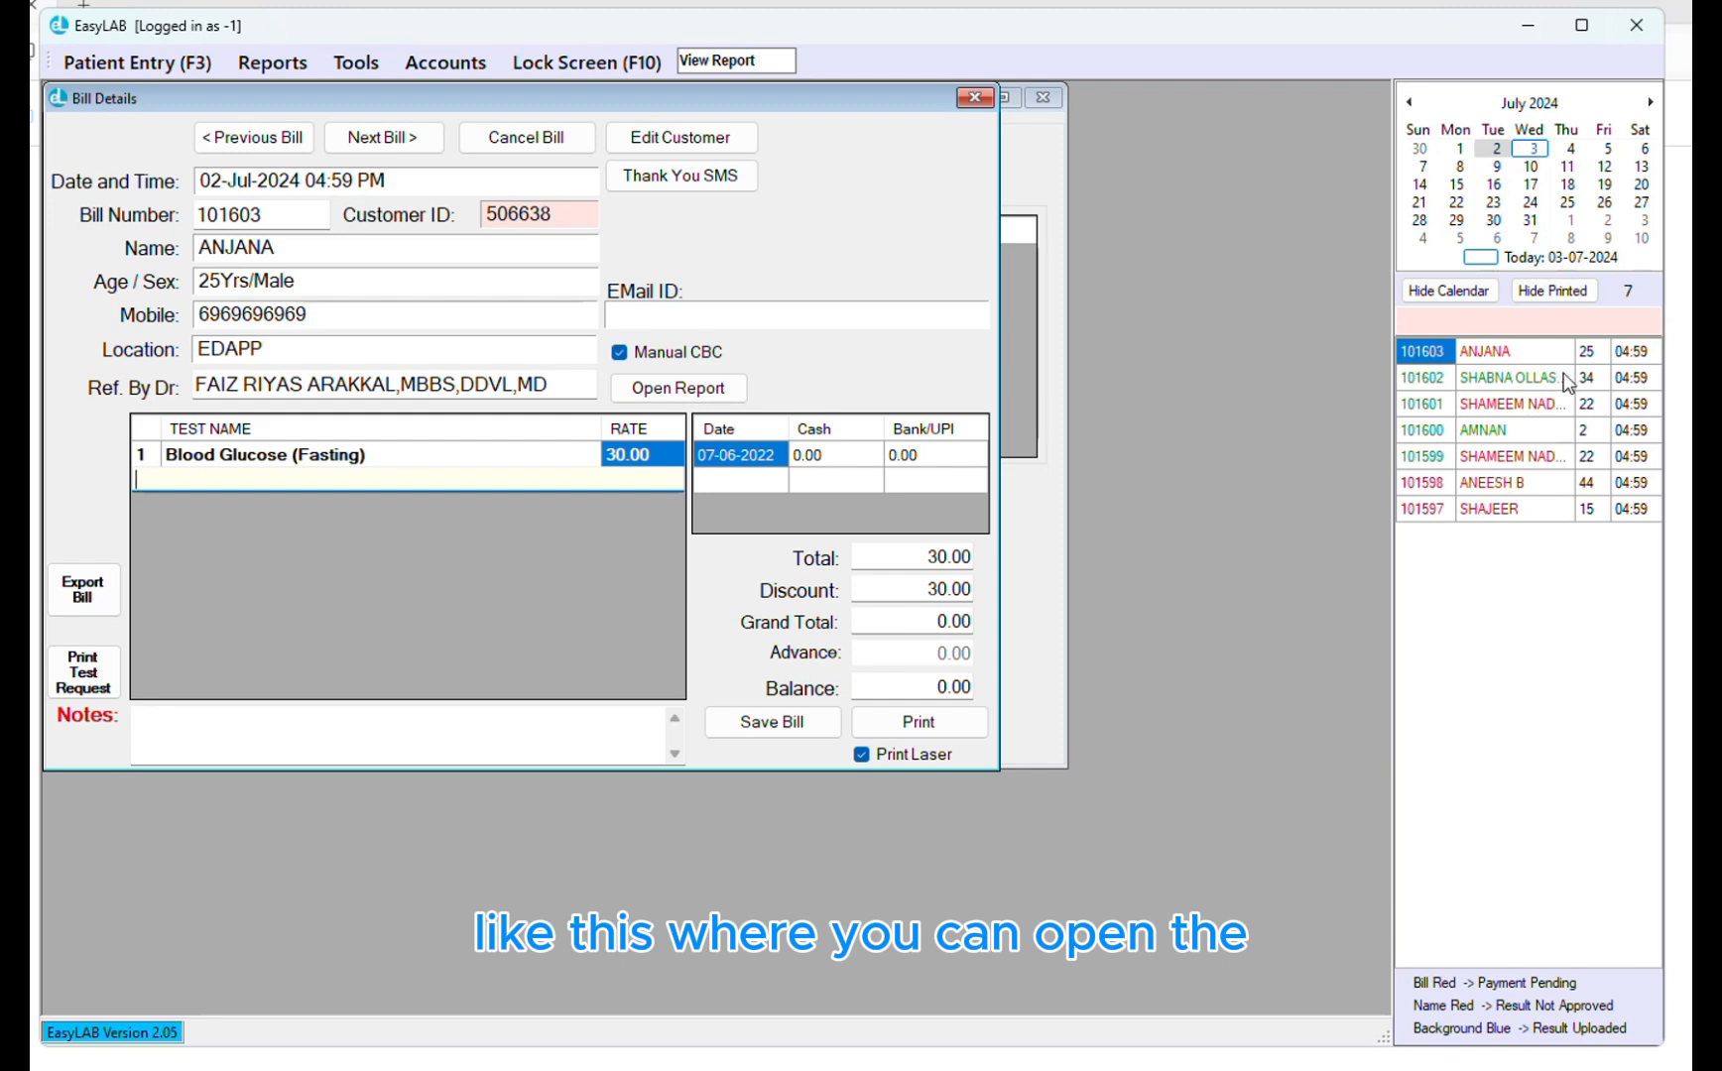
click(1508, 455)
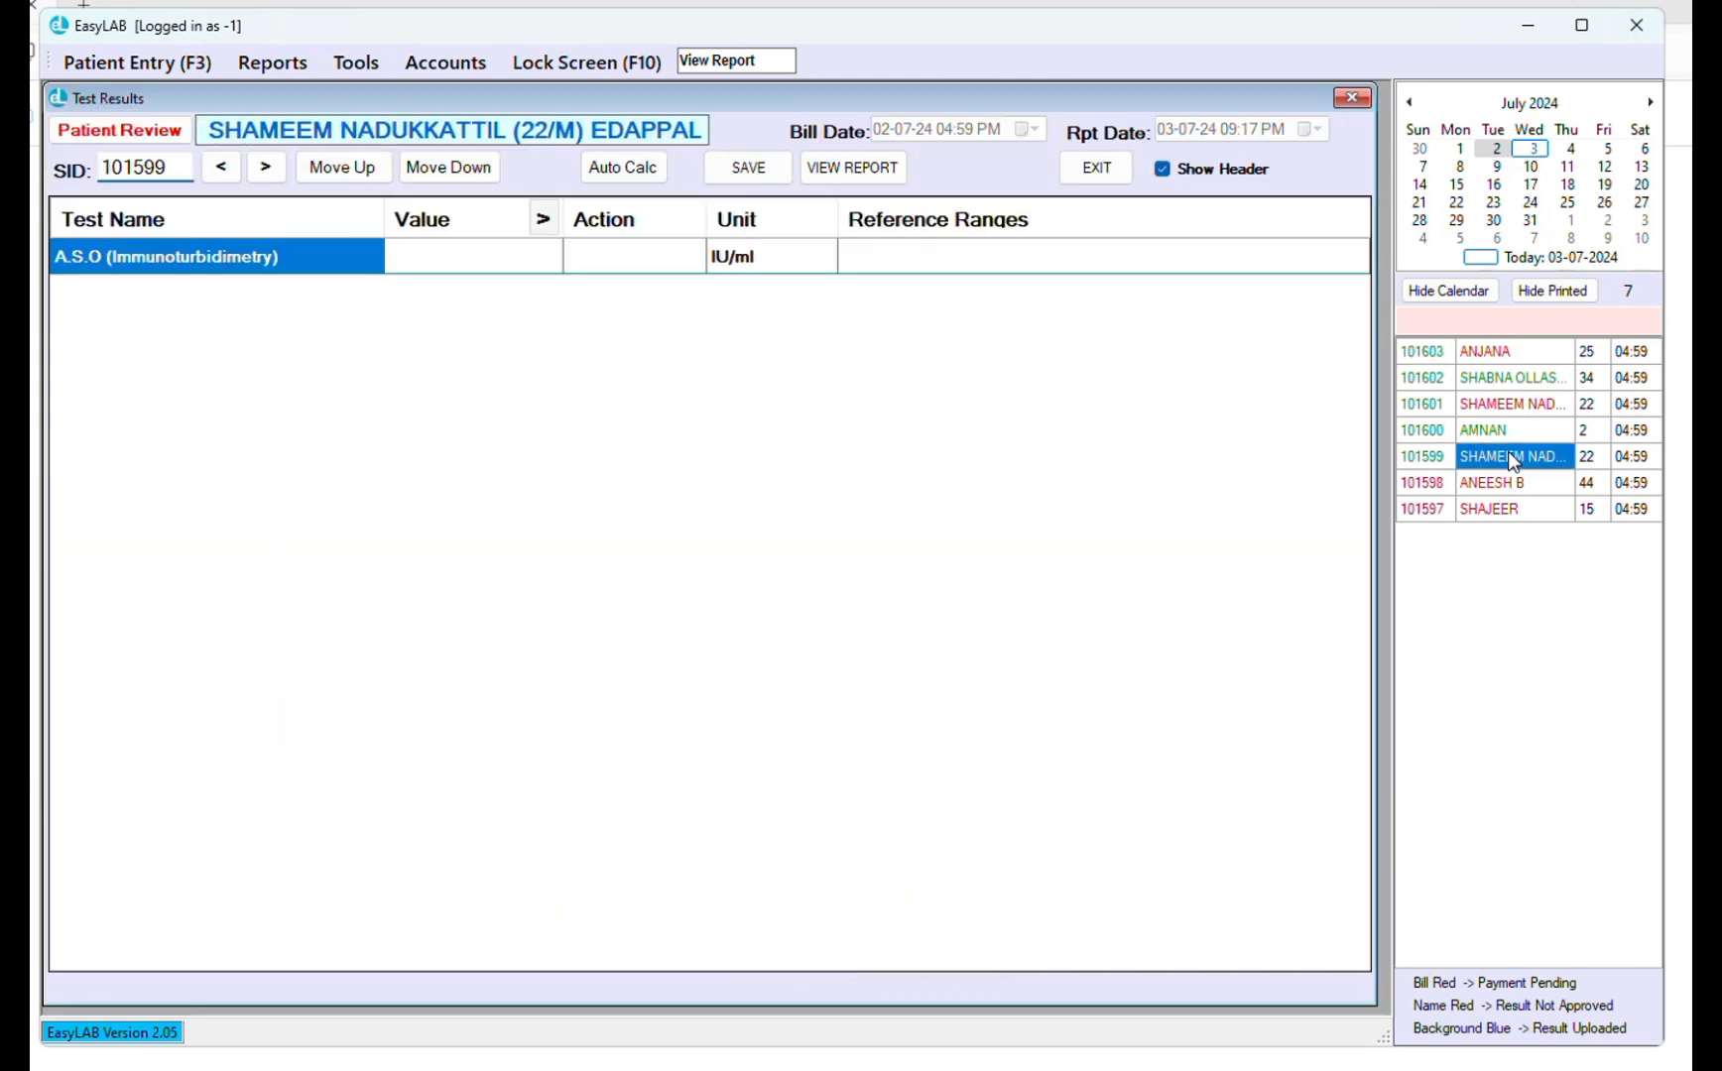
click(1511, 433)
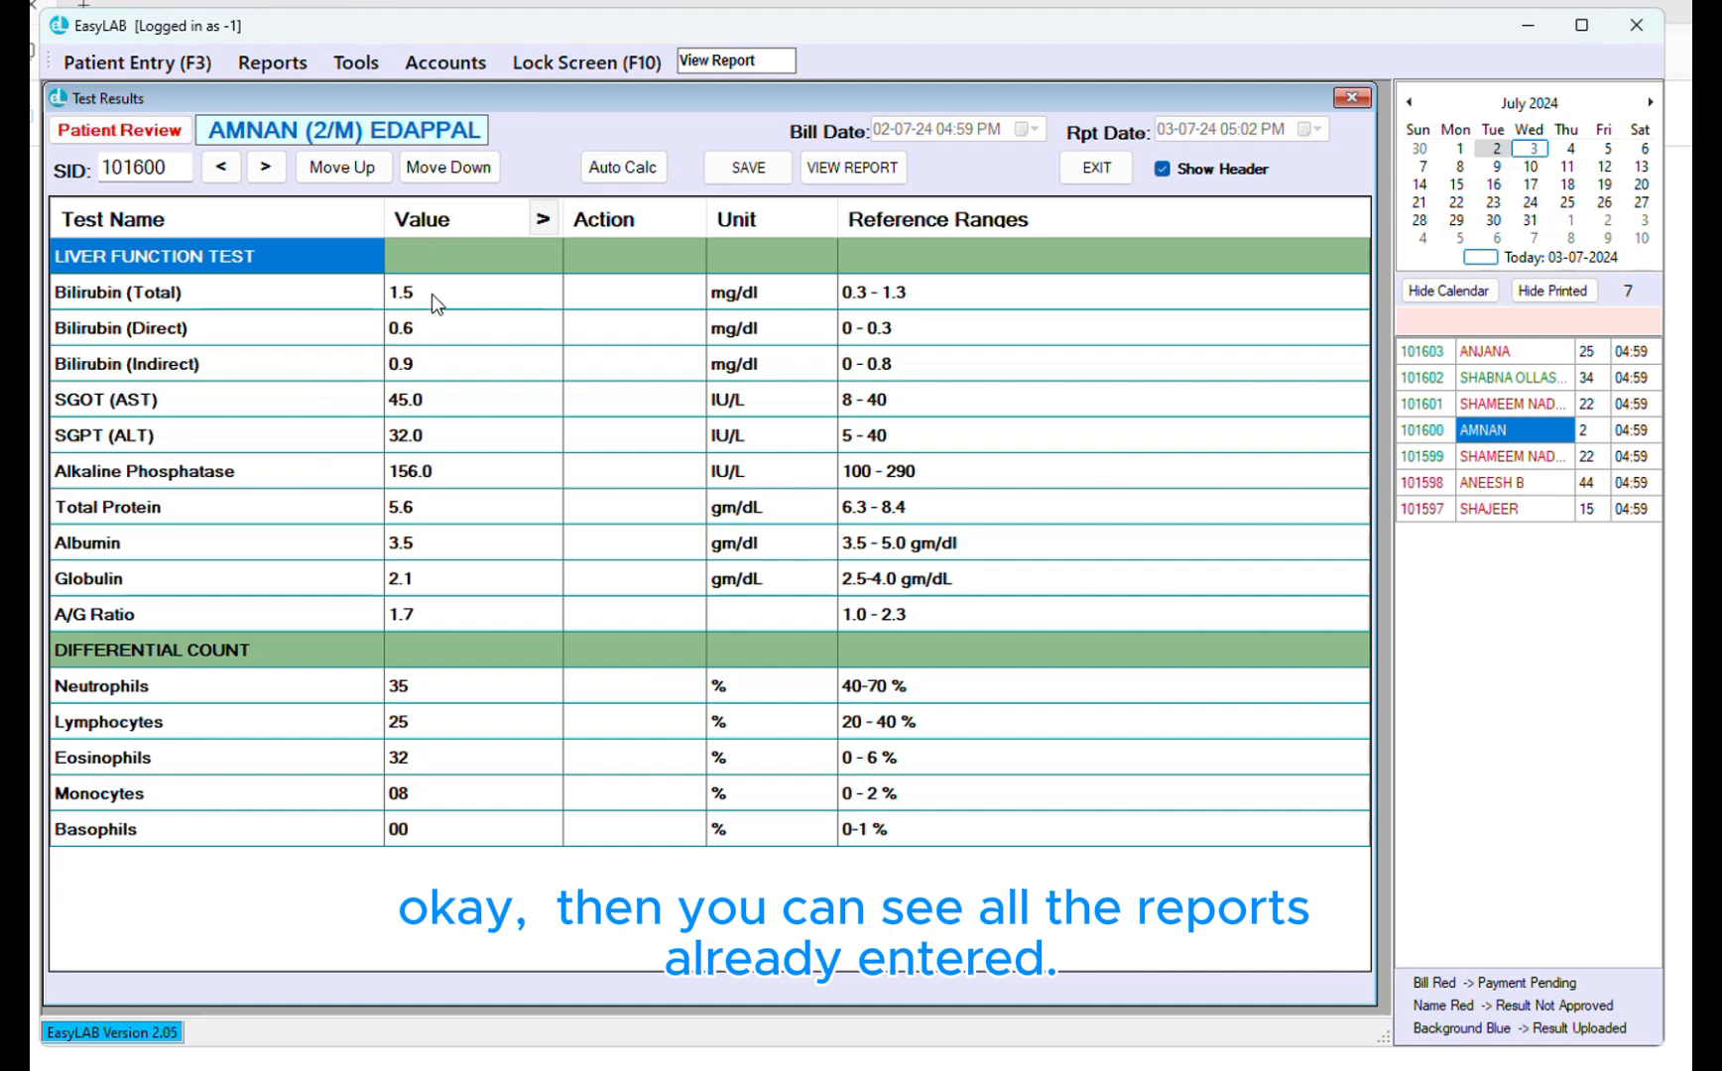
drag(431, 294, 498, 851)
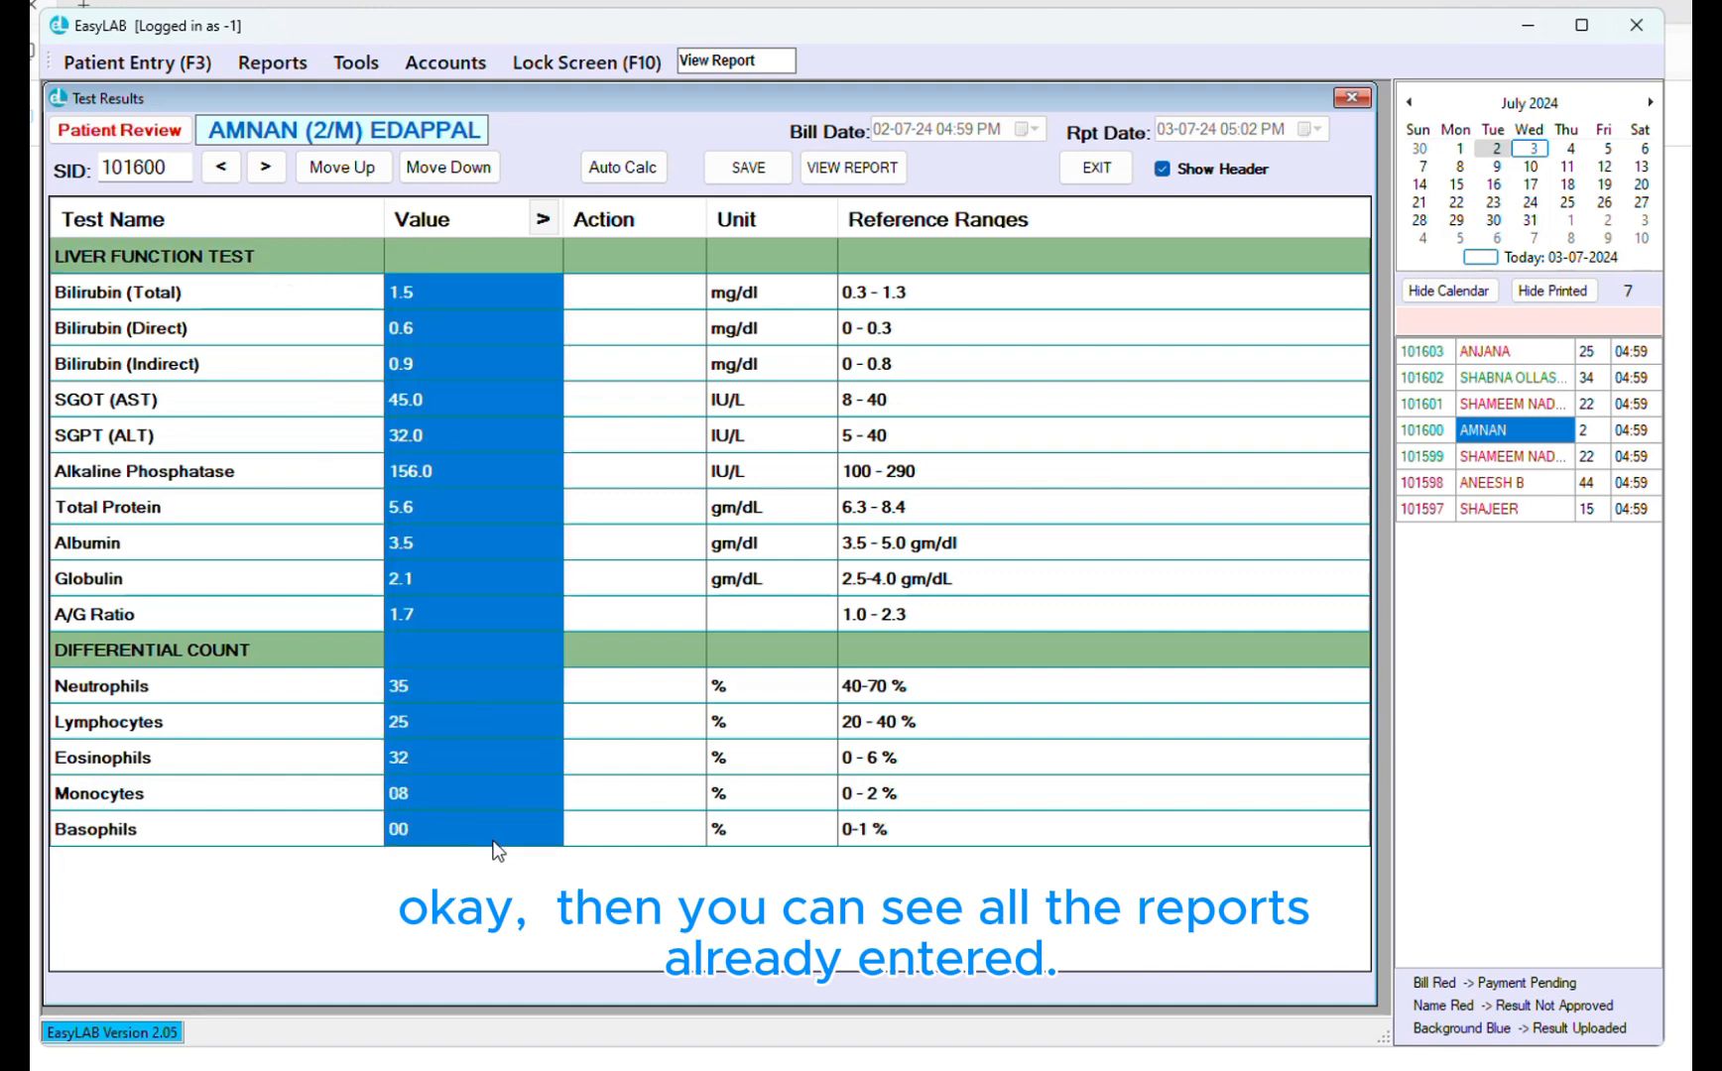
click(1528, 461)
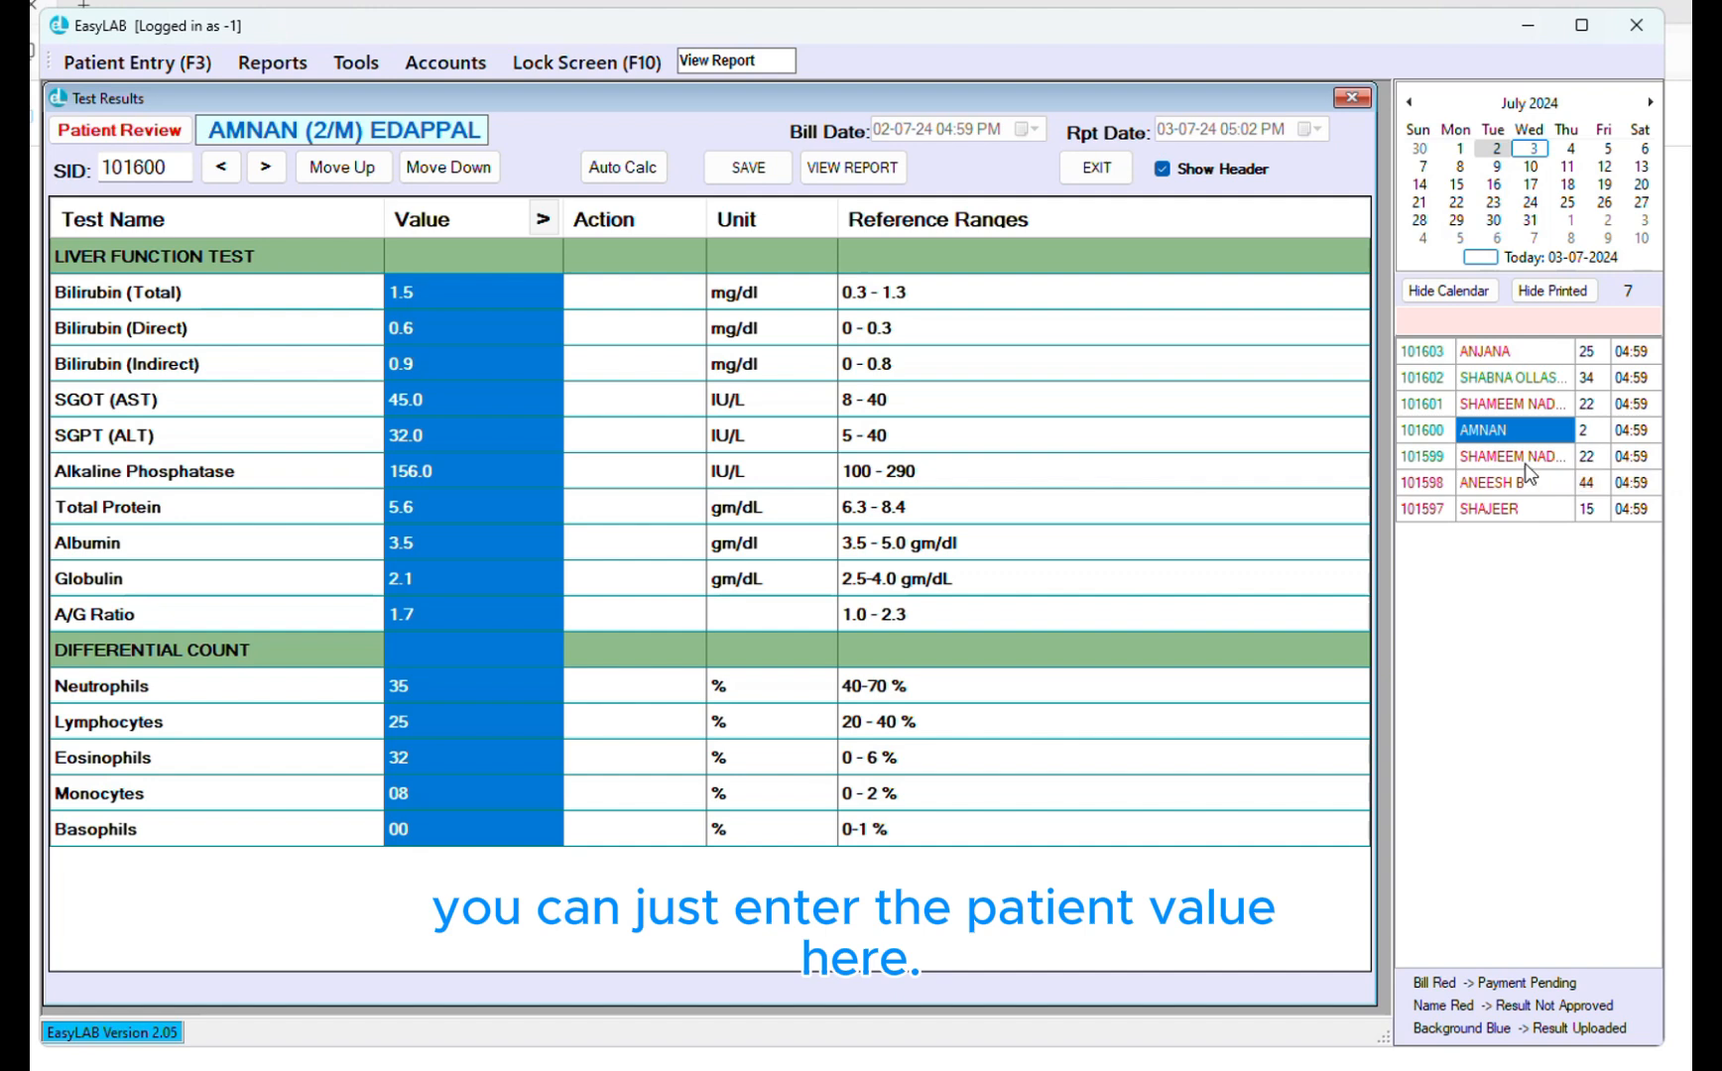
click(458, 264)
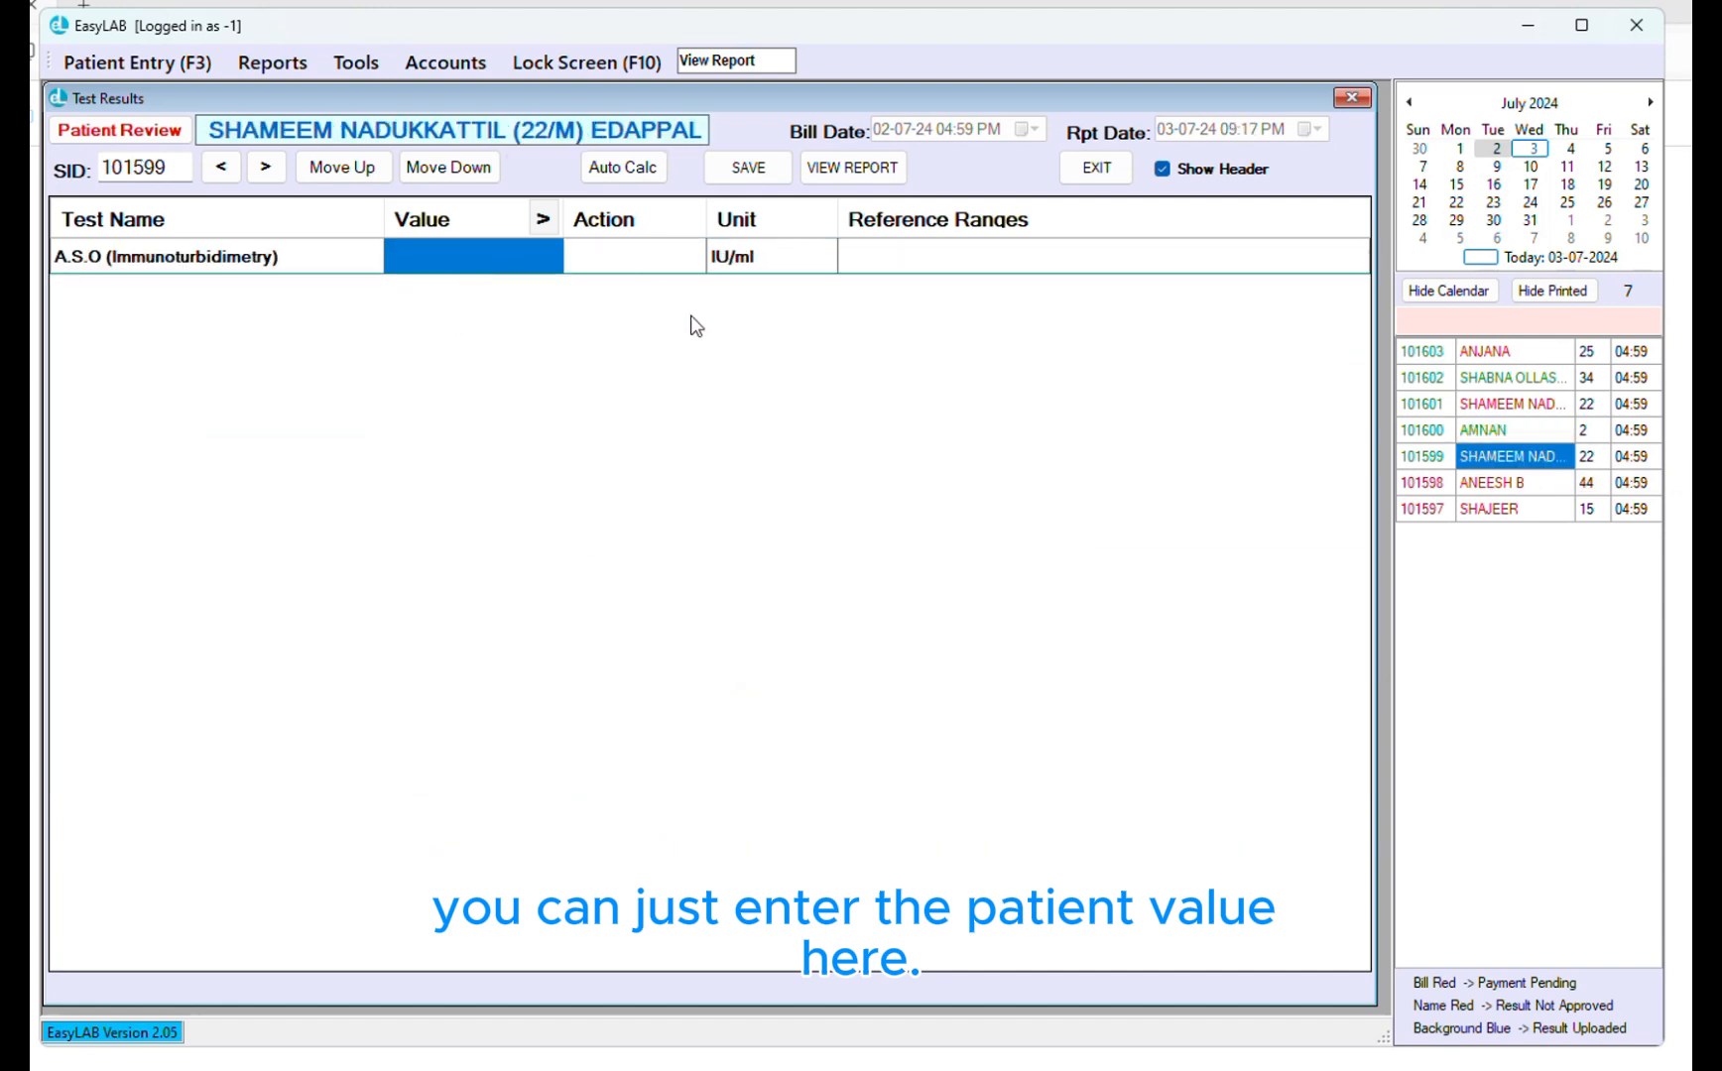
click(1518, 430)
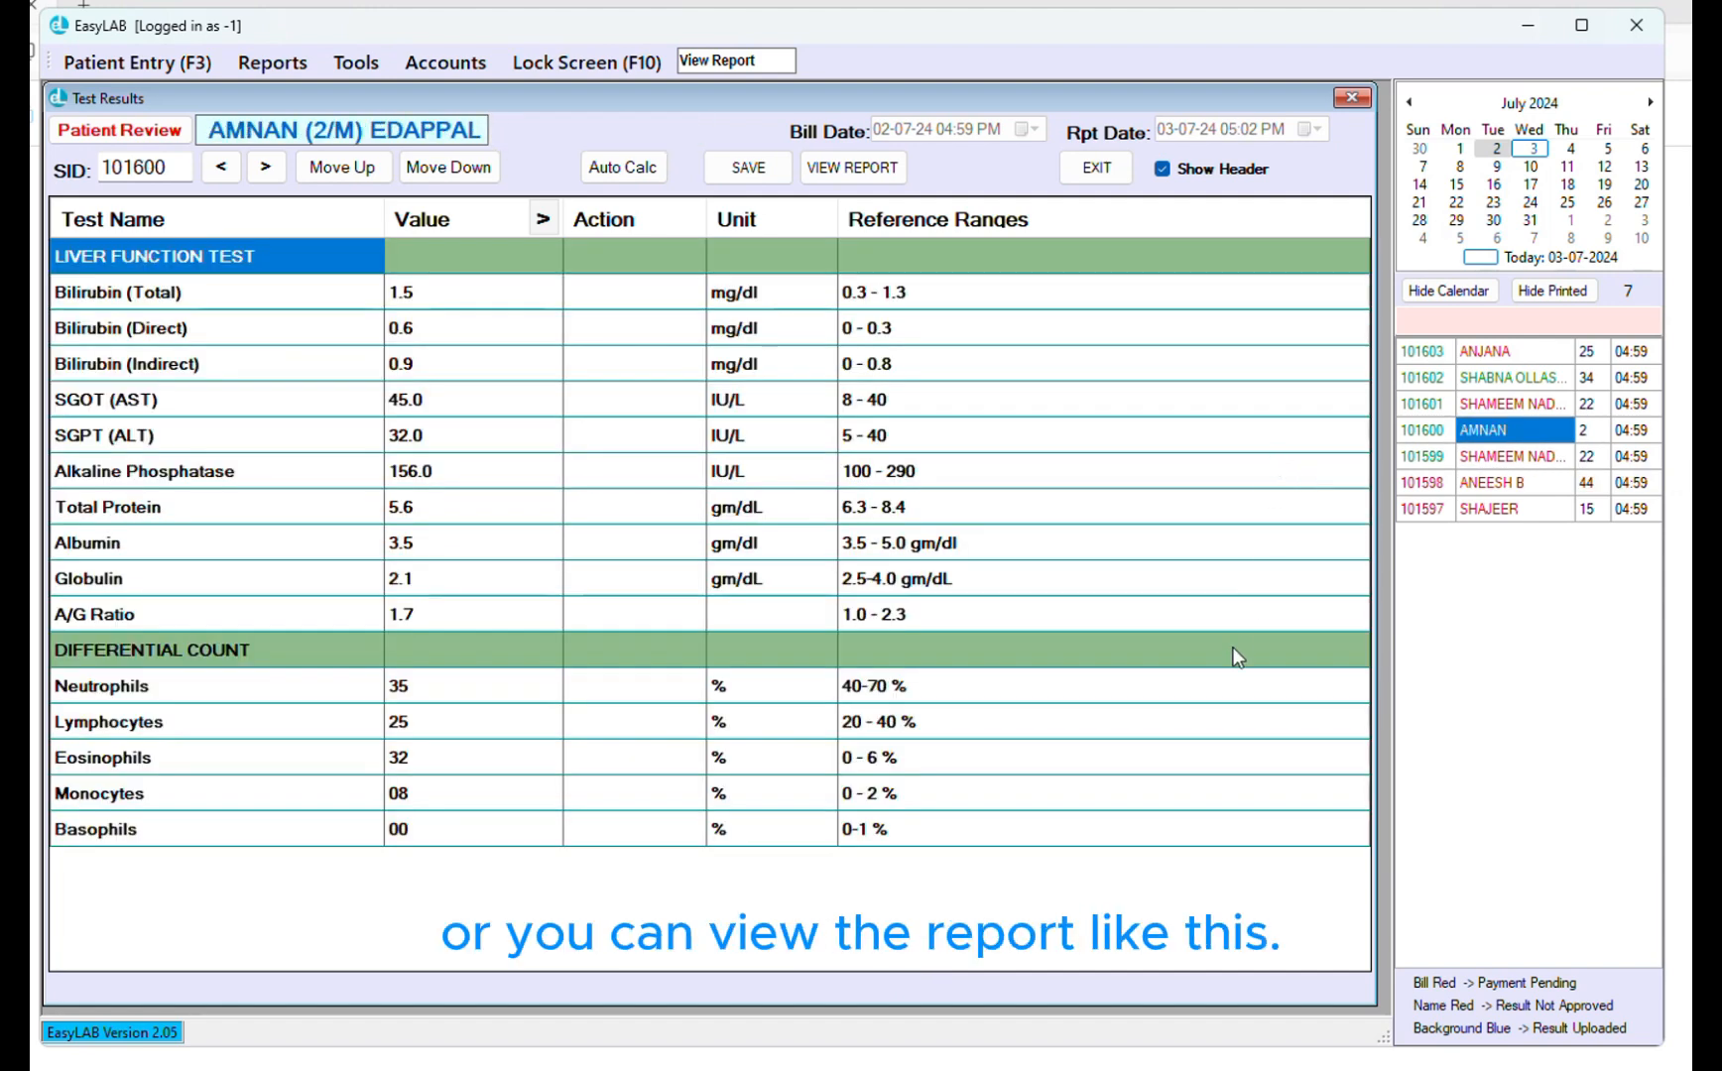
Preview the PDF lab report from Test Results, close it, then open the bill's report screen
click(849, 169)
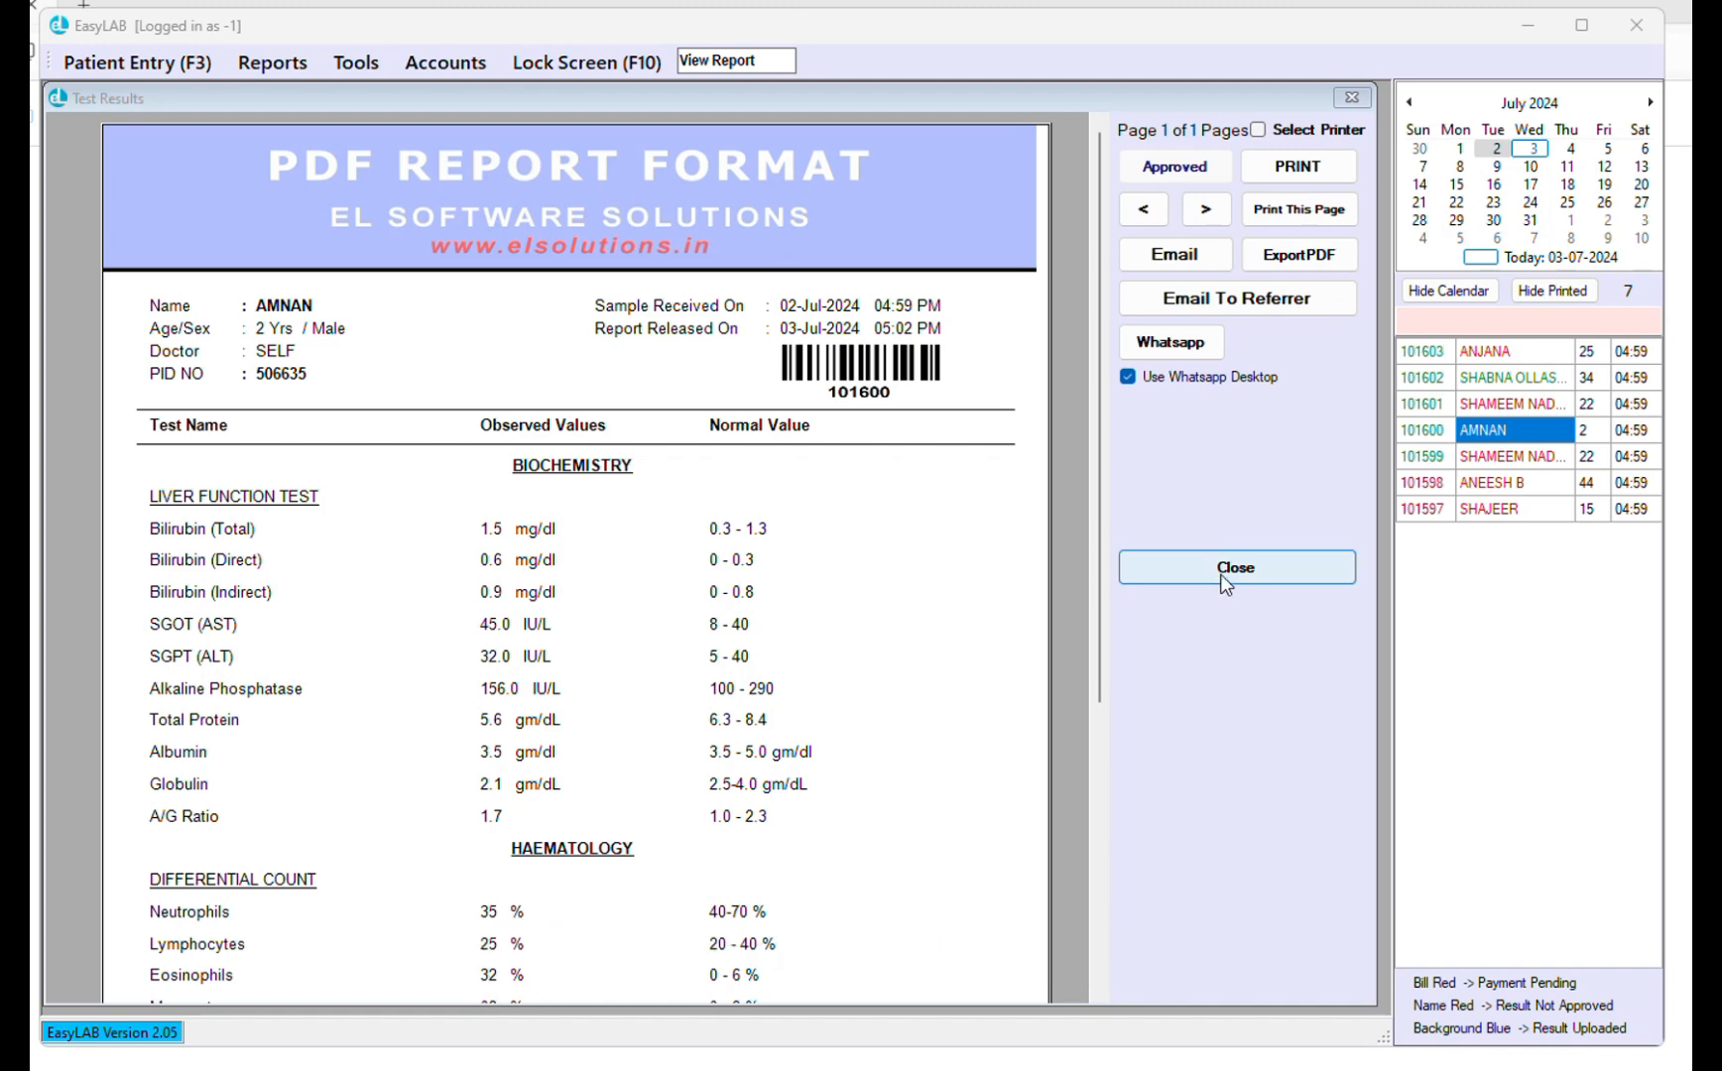
click(1349, 100)
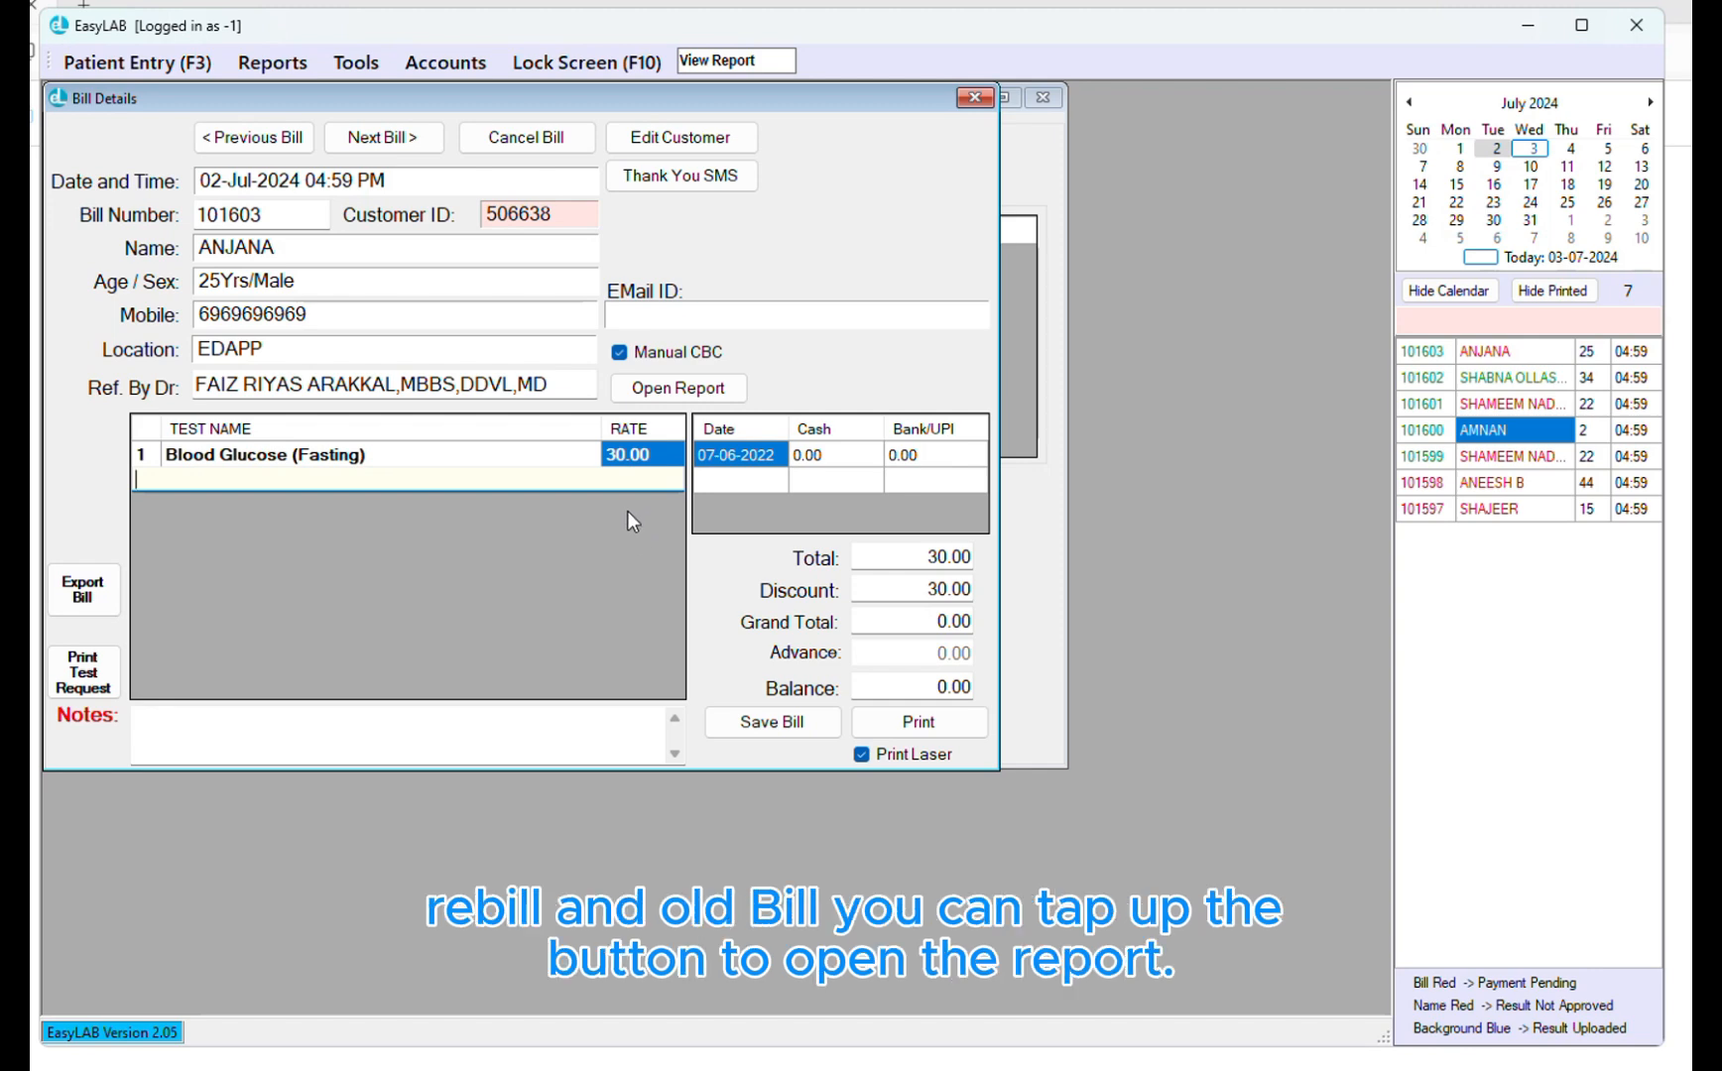
click(664, 394)
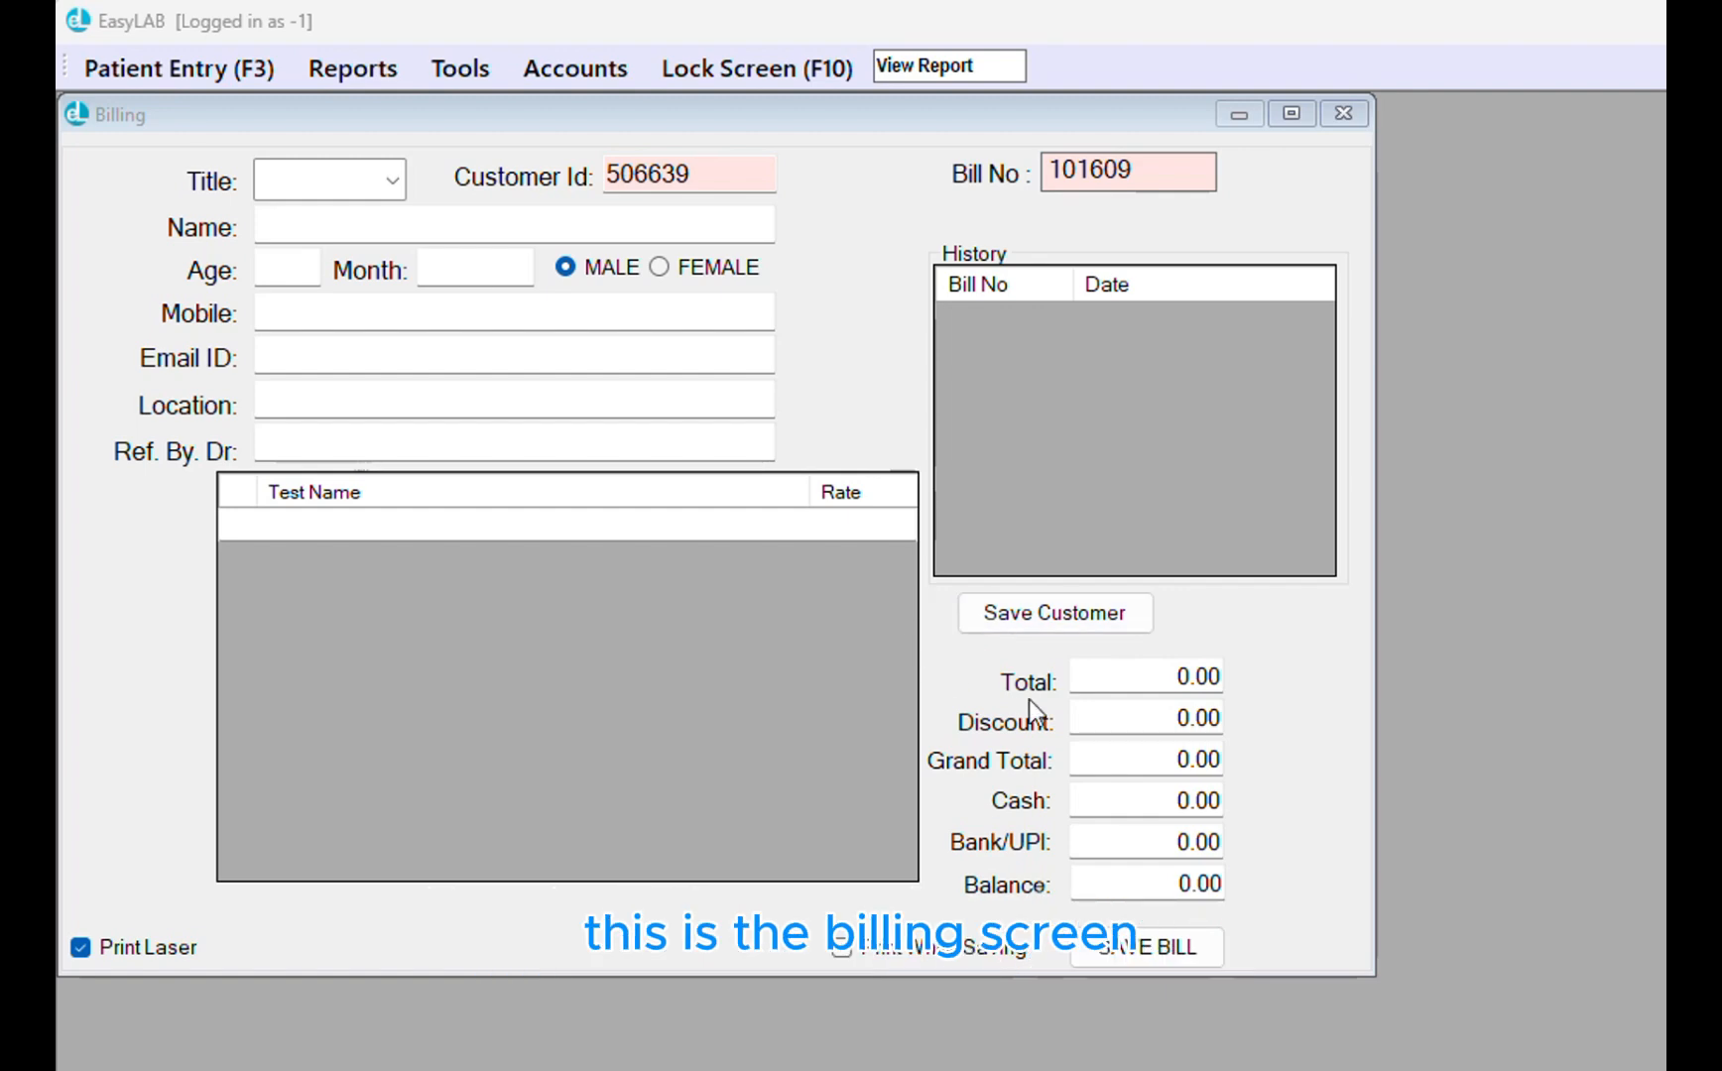
On the Billing form, set title Mr., enter the patient's name and age 44
click(196, 110)
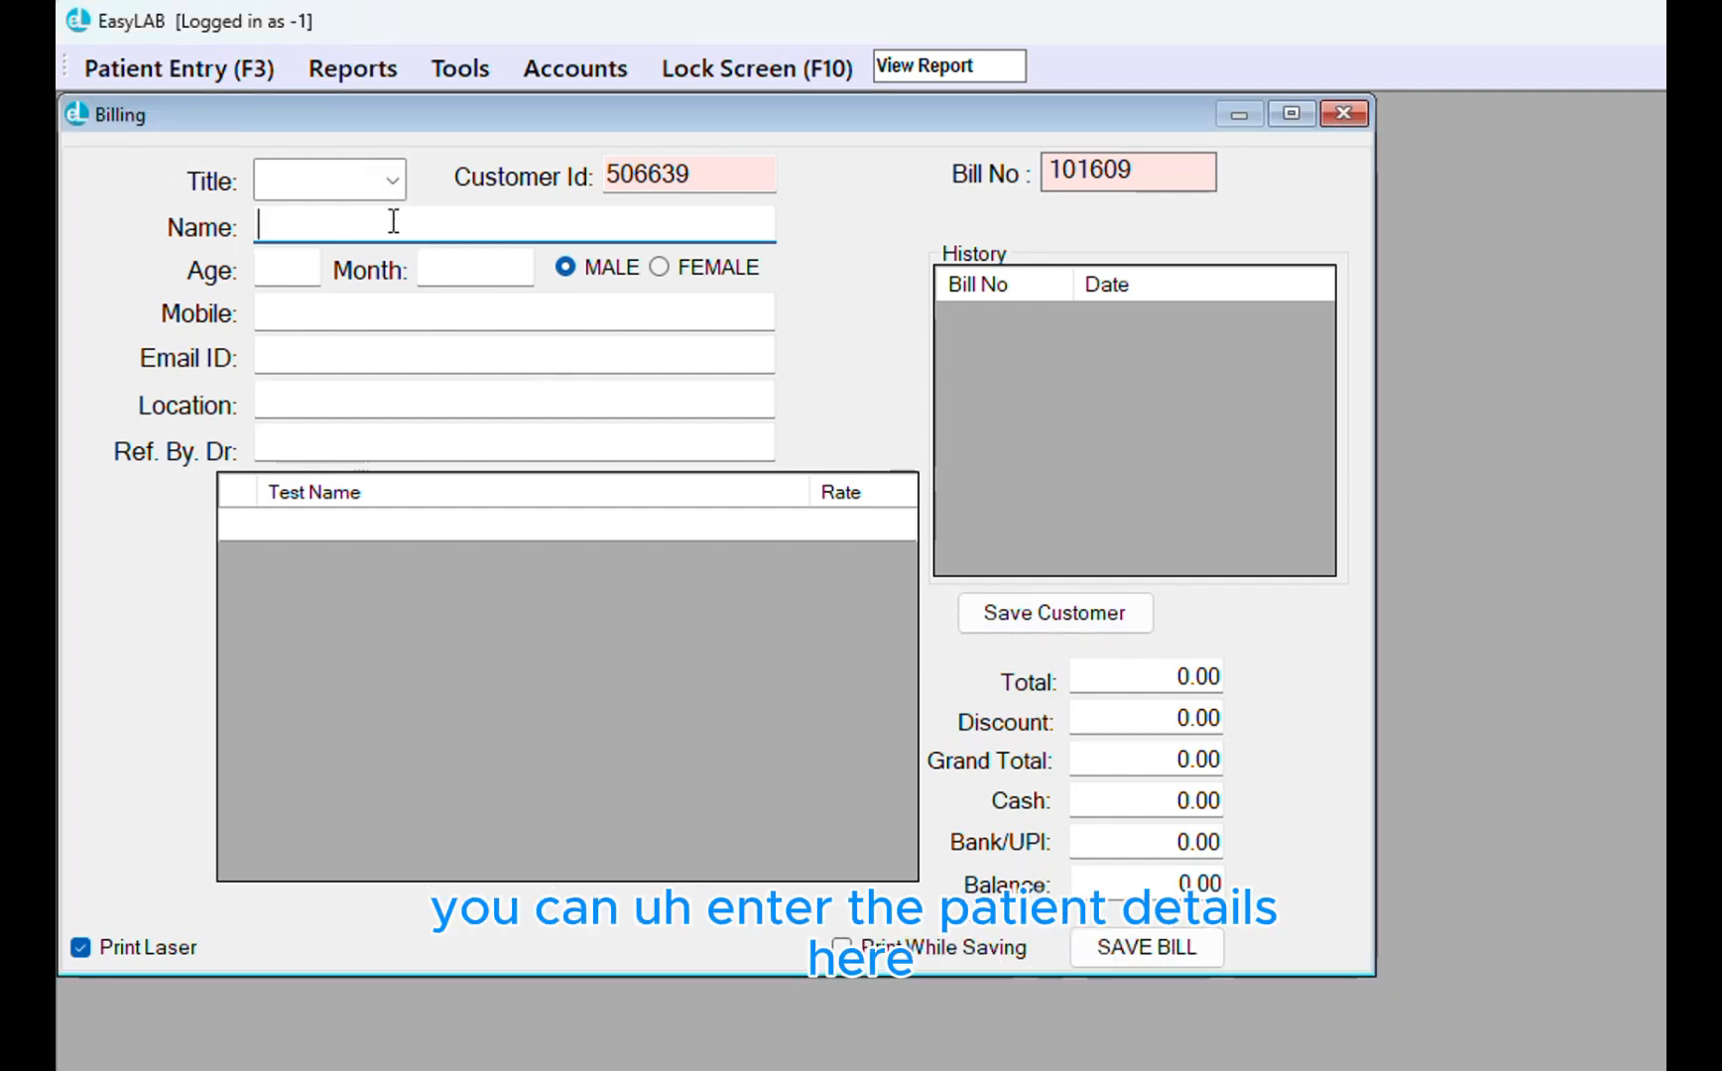
click(395, 181)
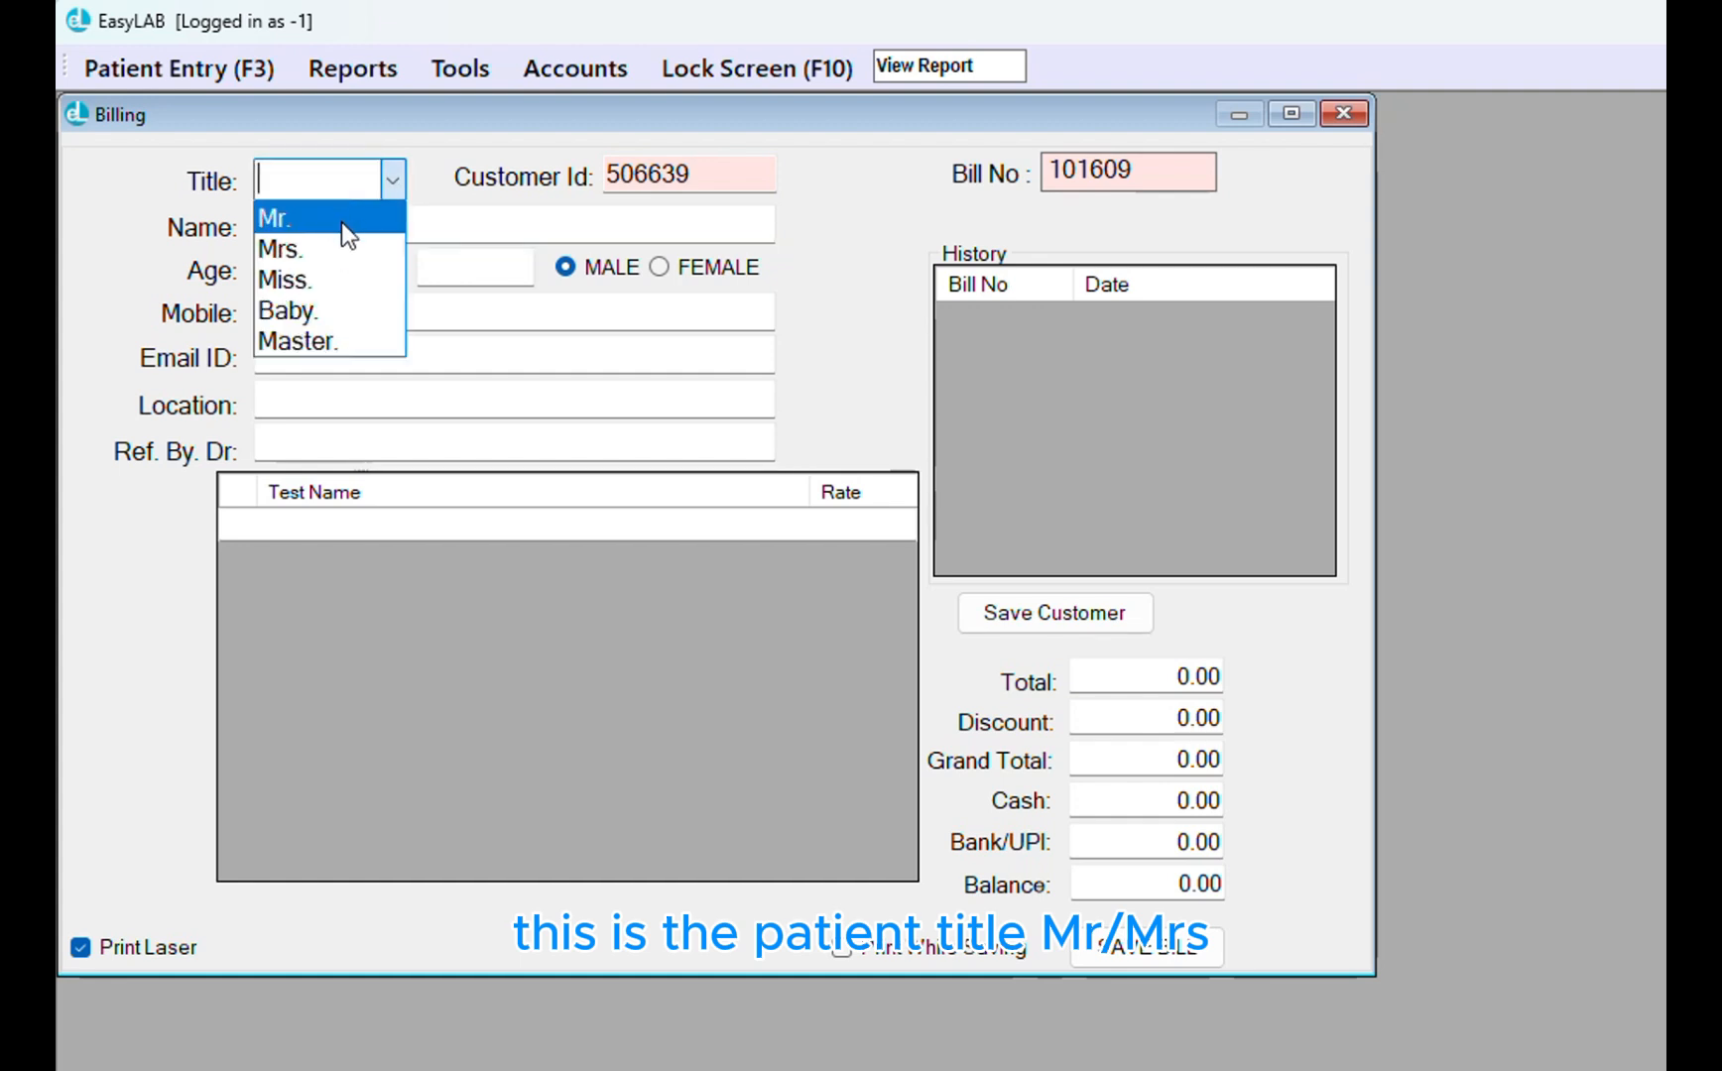
click(341, 220)
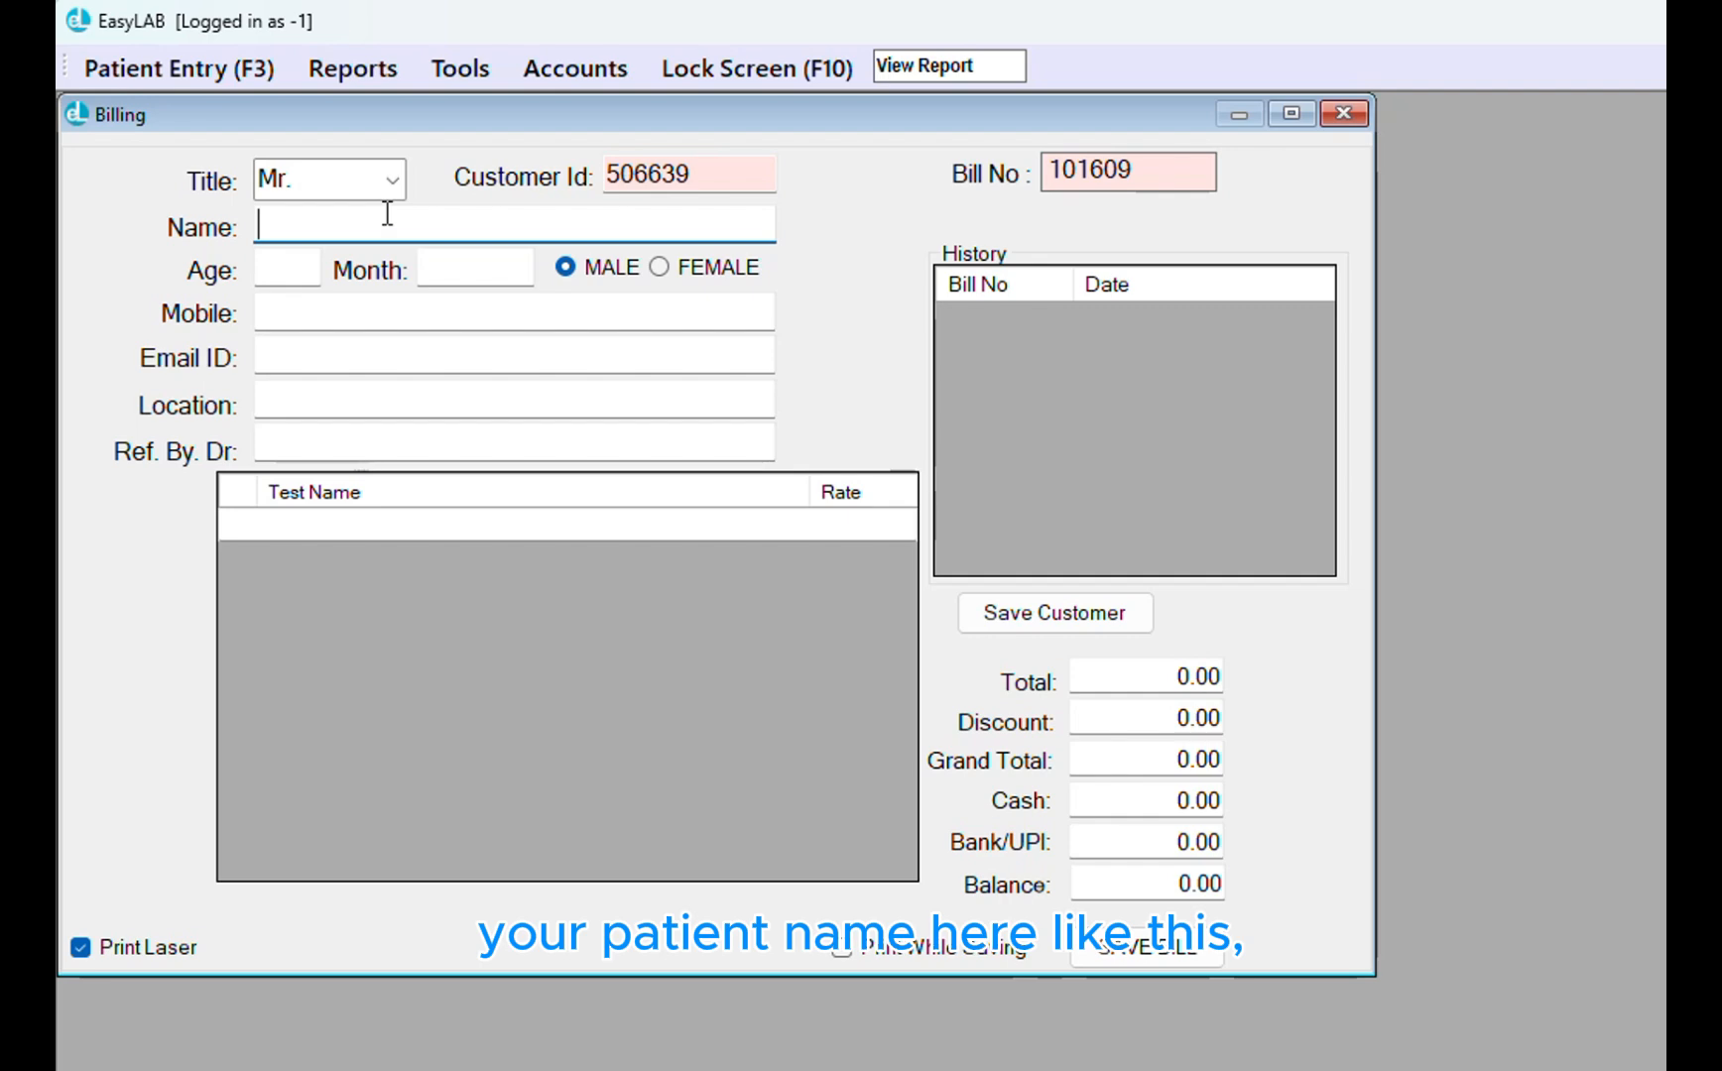
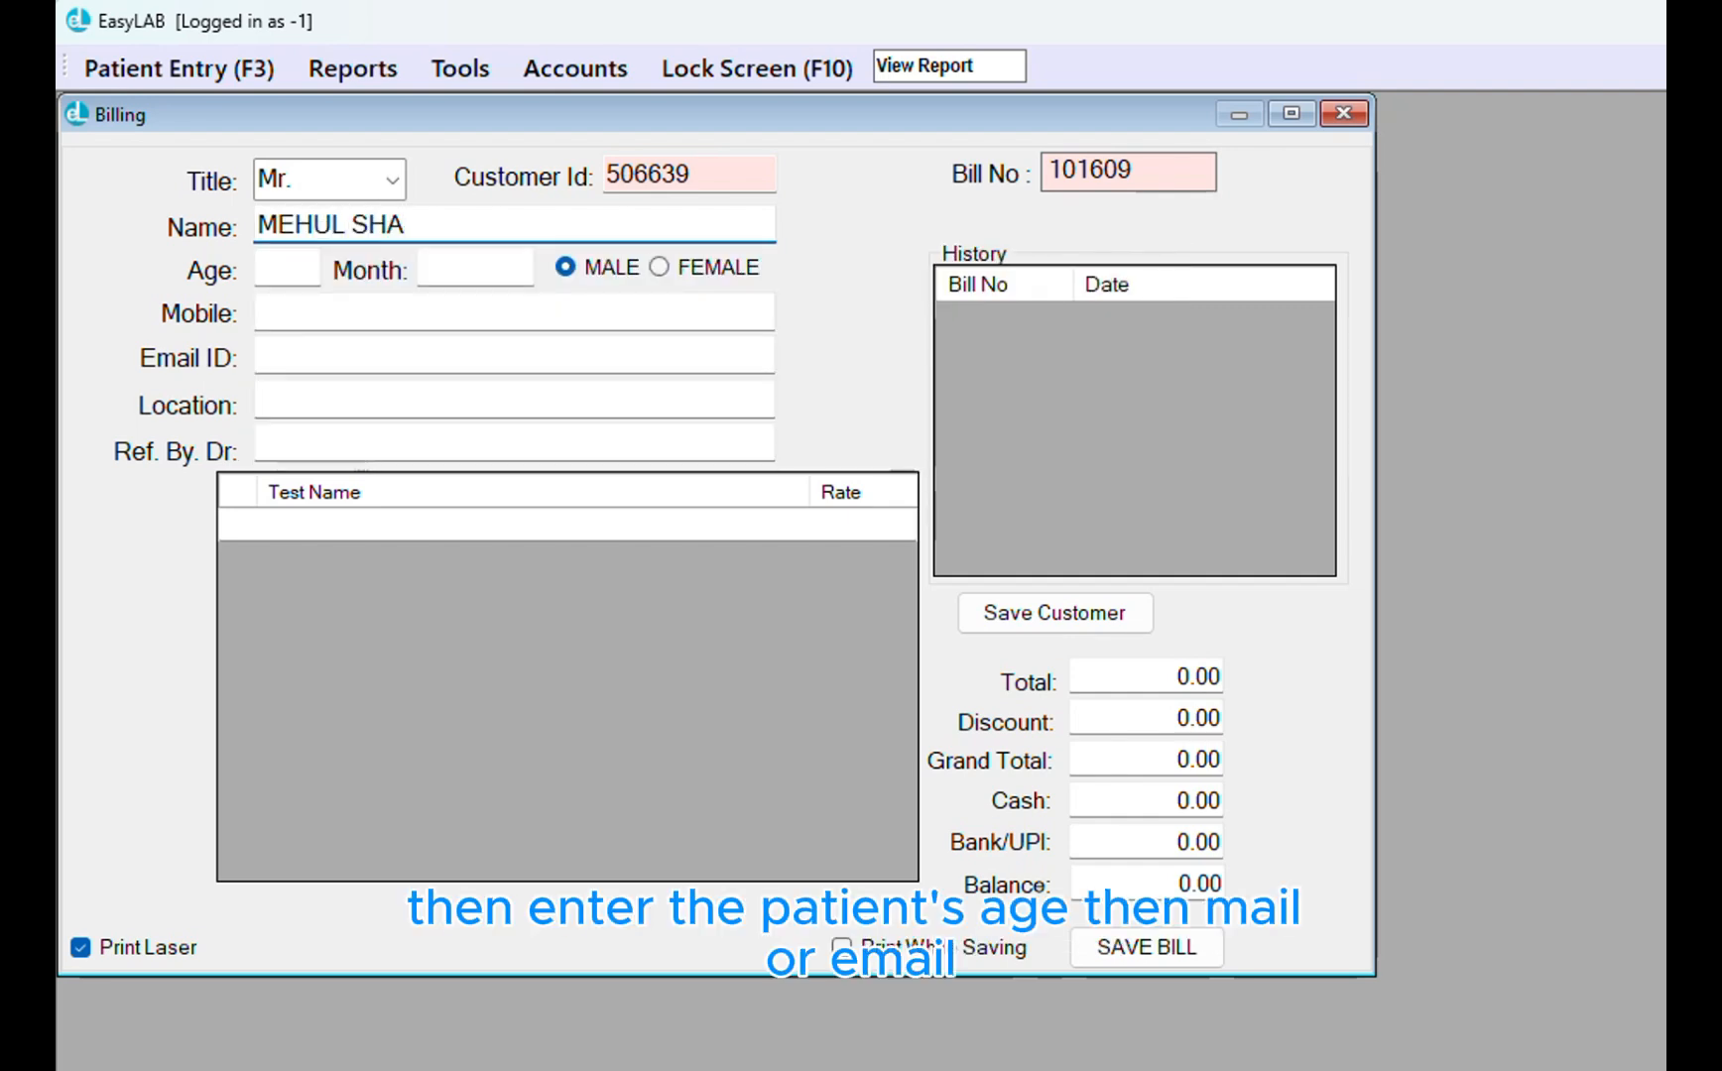
click(286, 268)
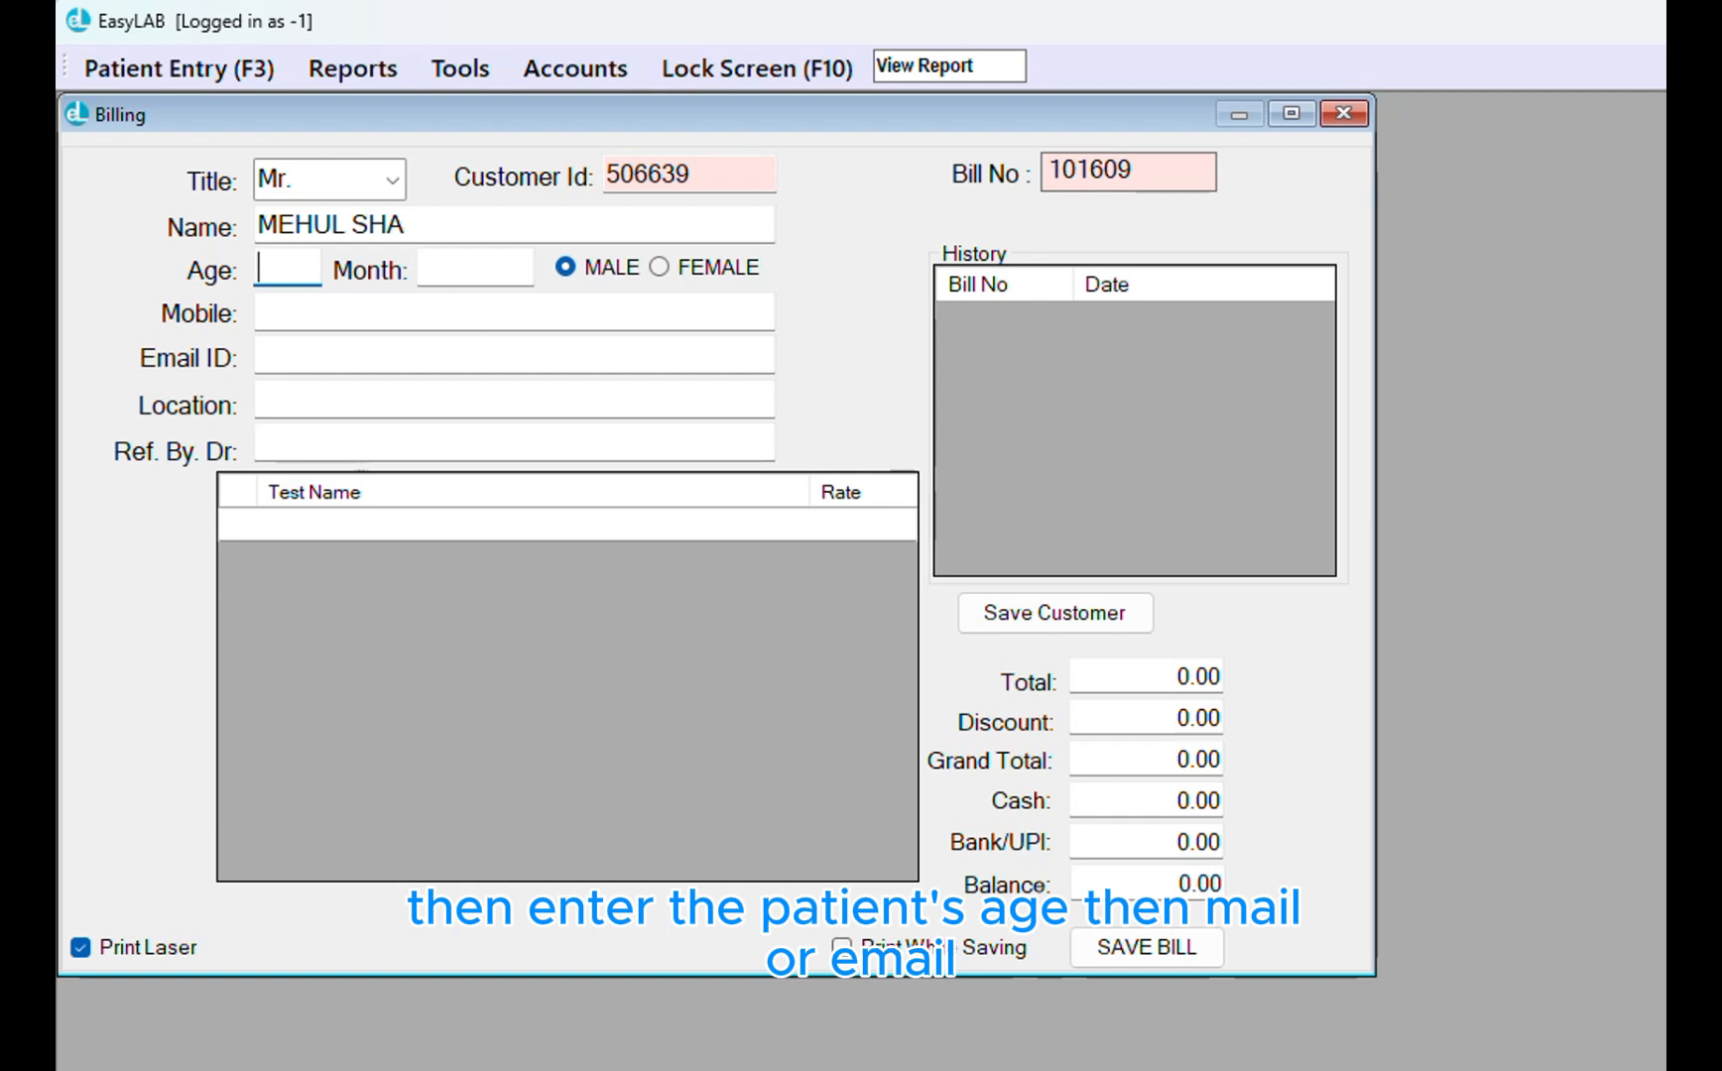
text(44)
key(Tab)
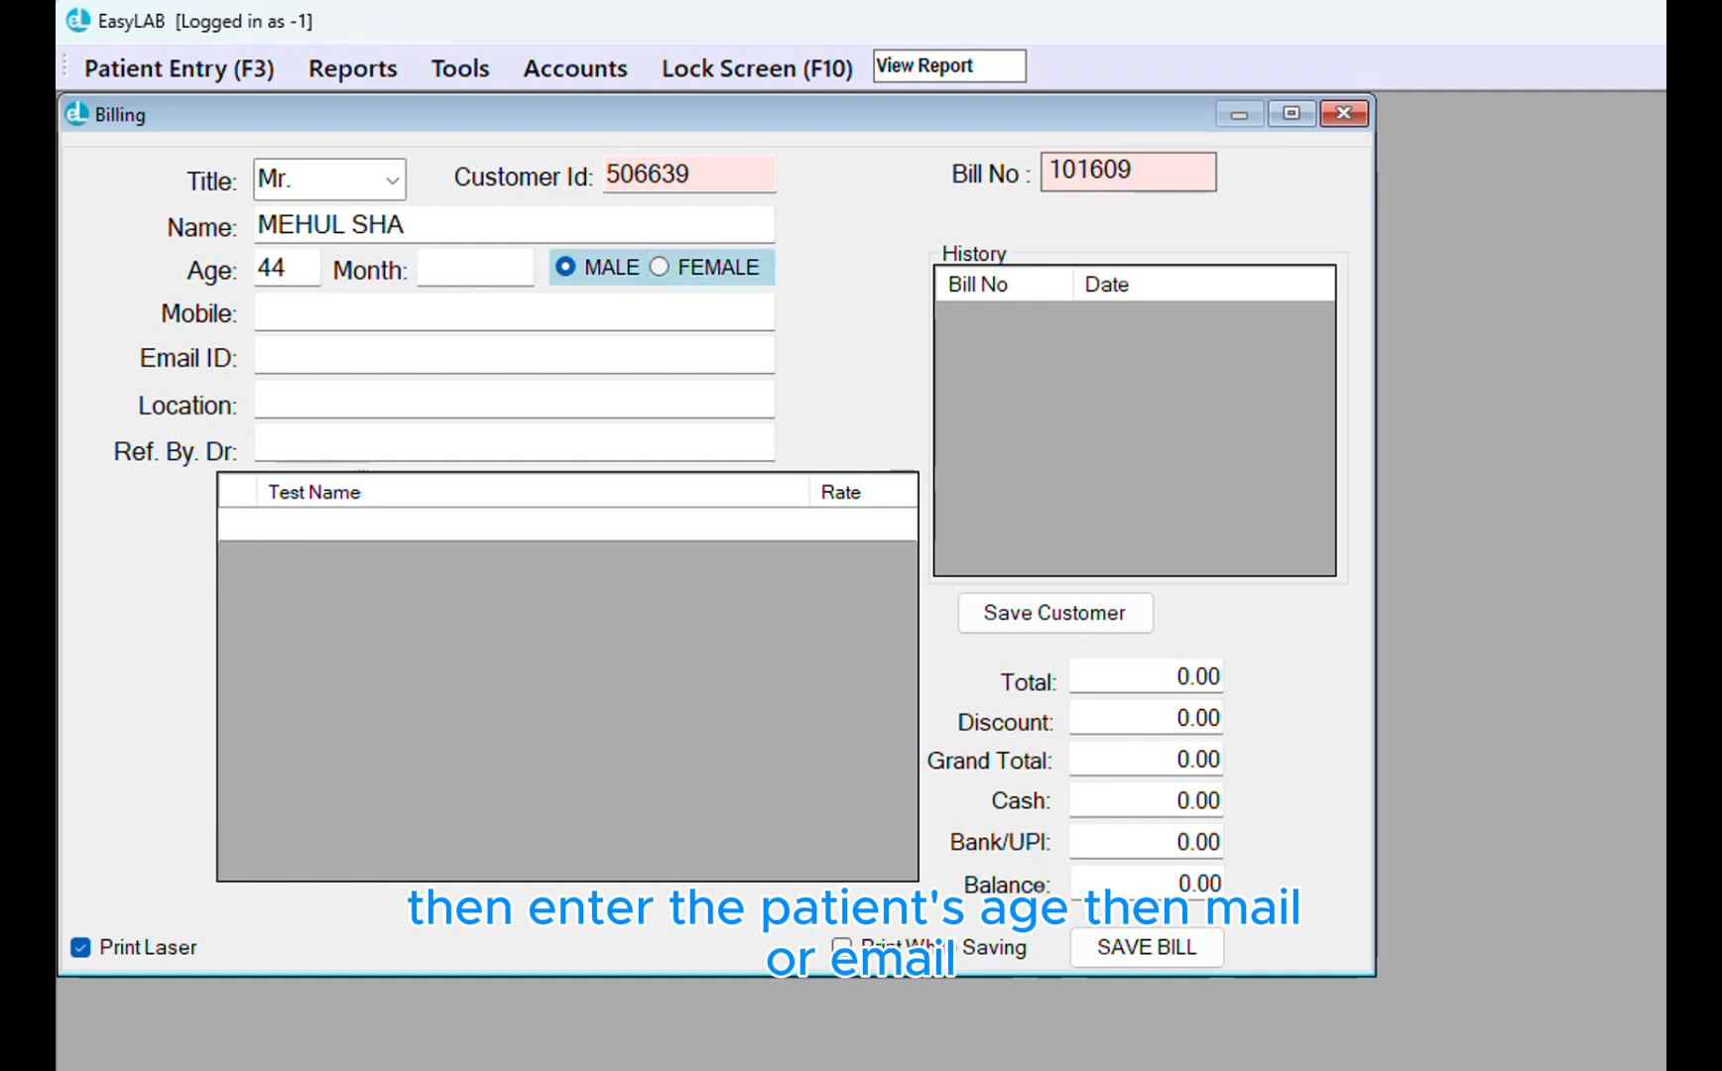
Enter the patient's mobile number and location, and accept the suggested referring doctor
click(659, 313)
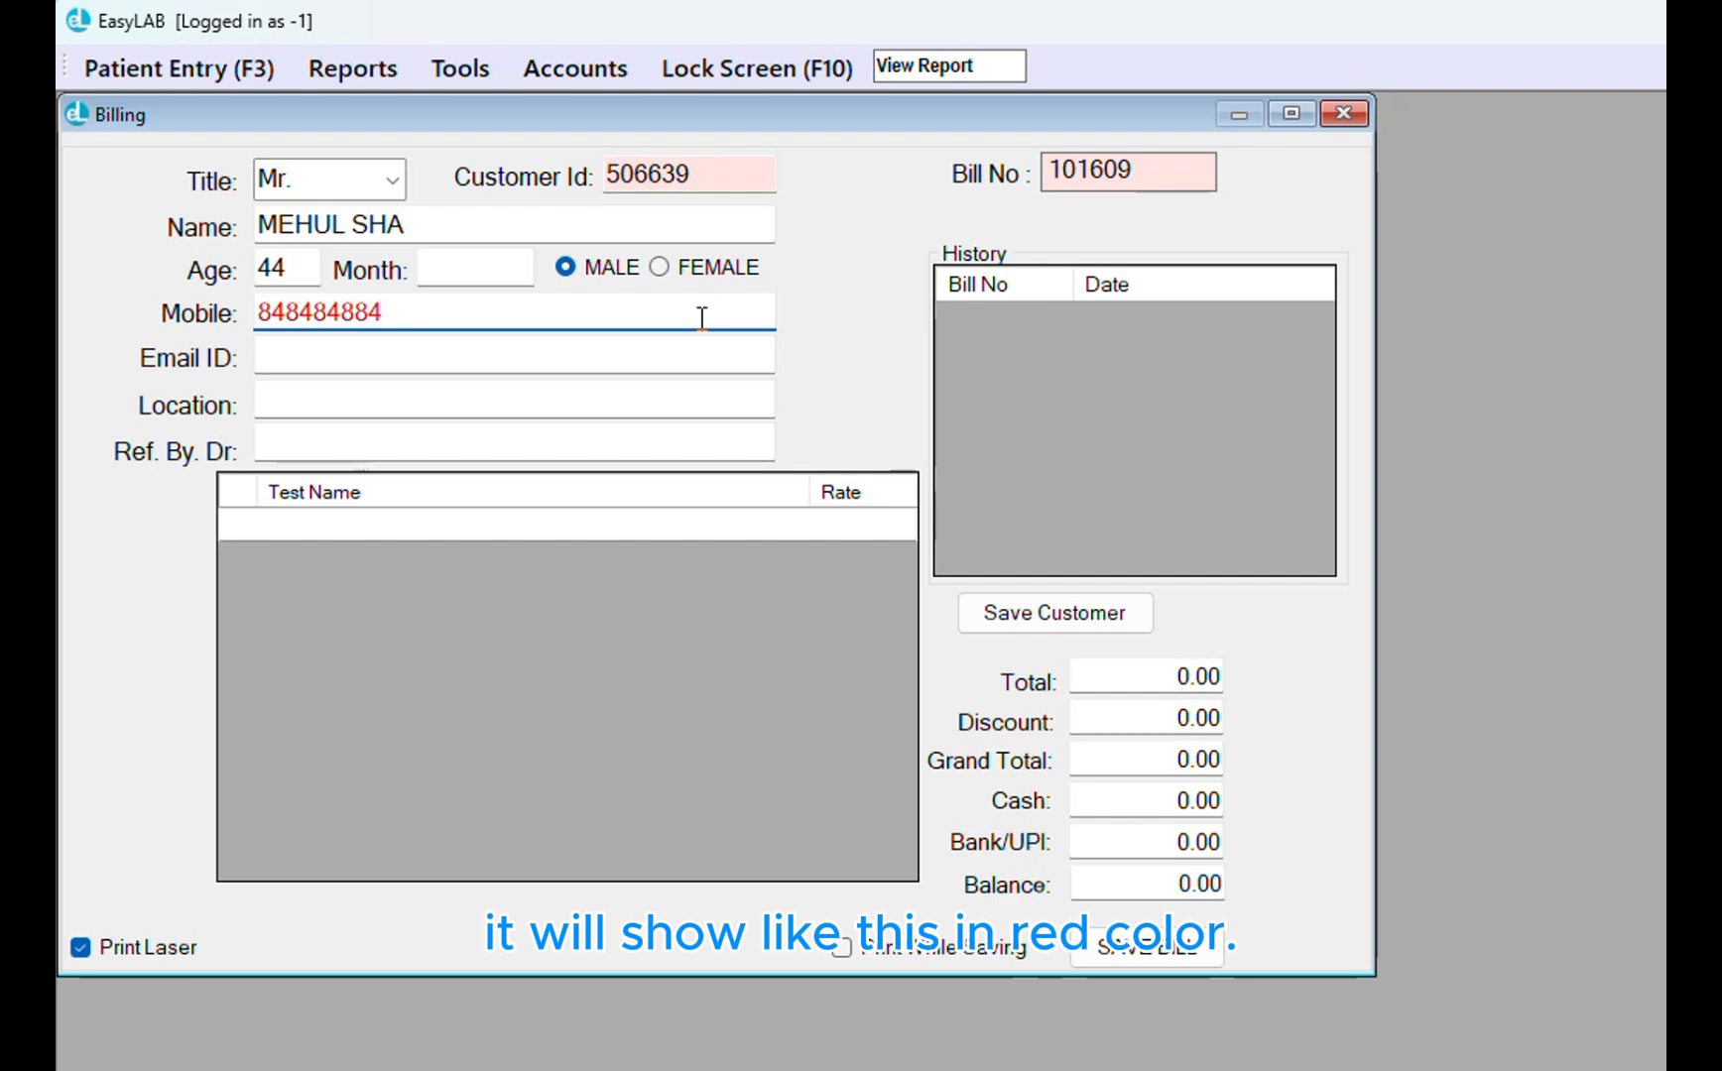
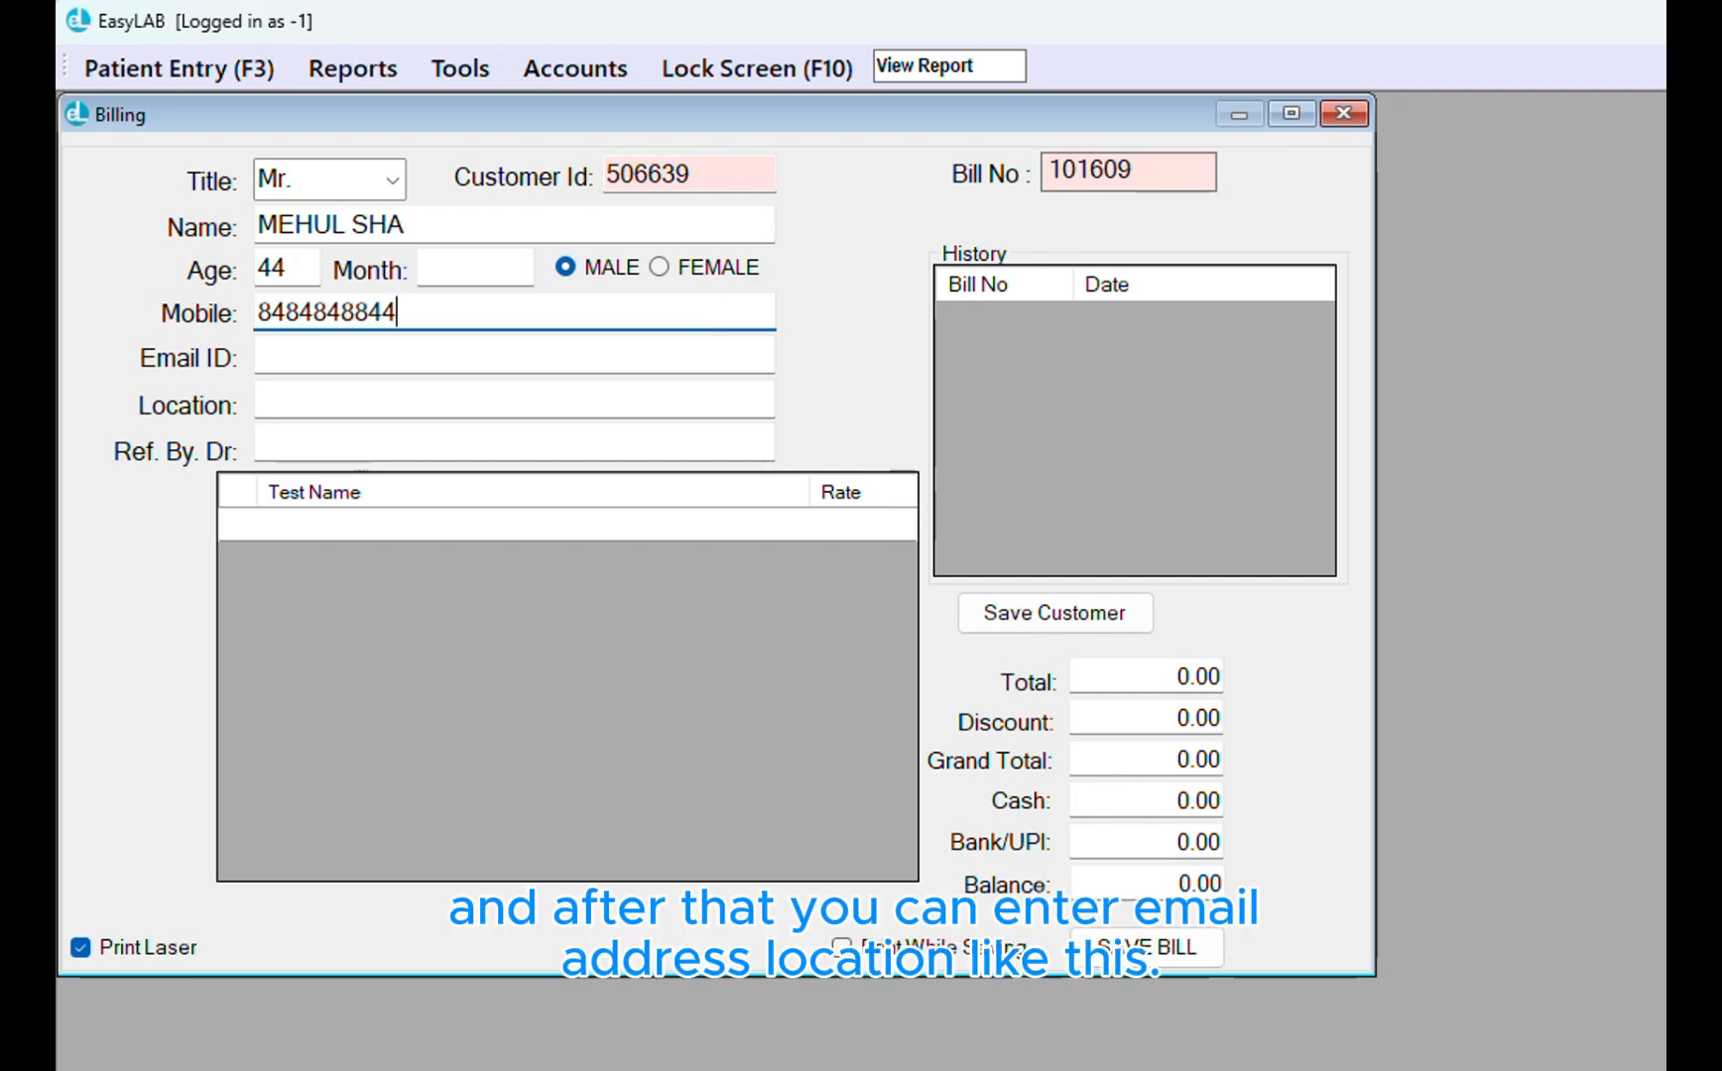
key(Tab)
key(Tab)
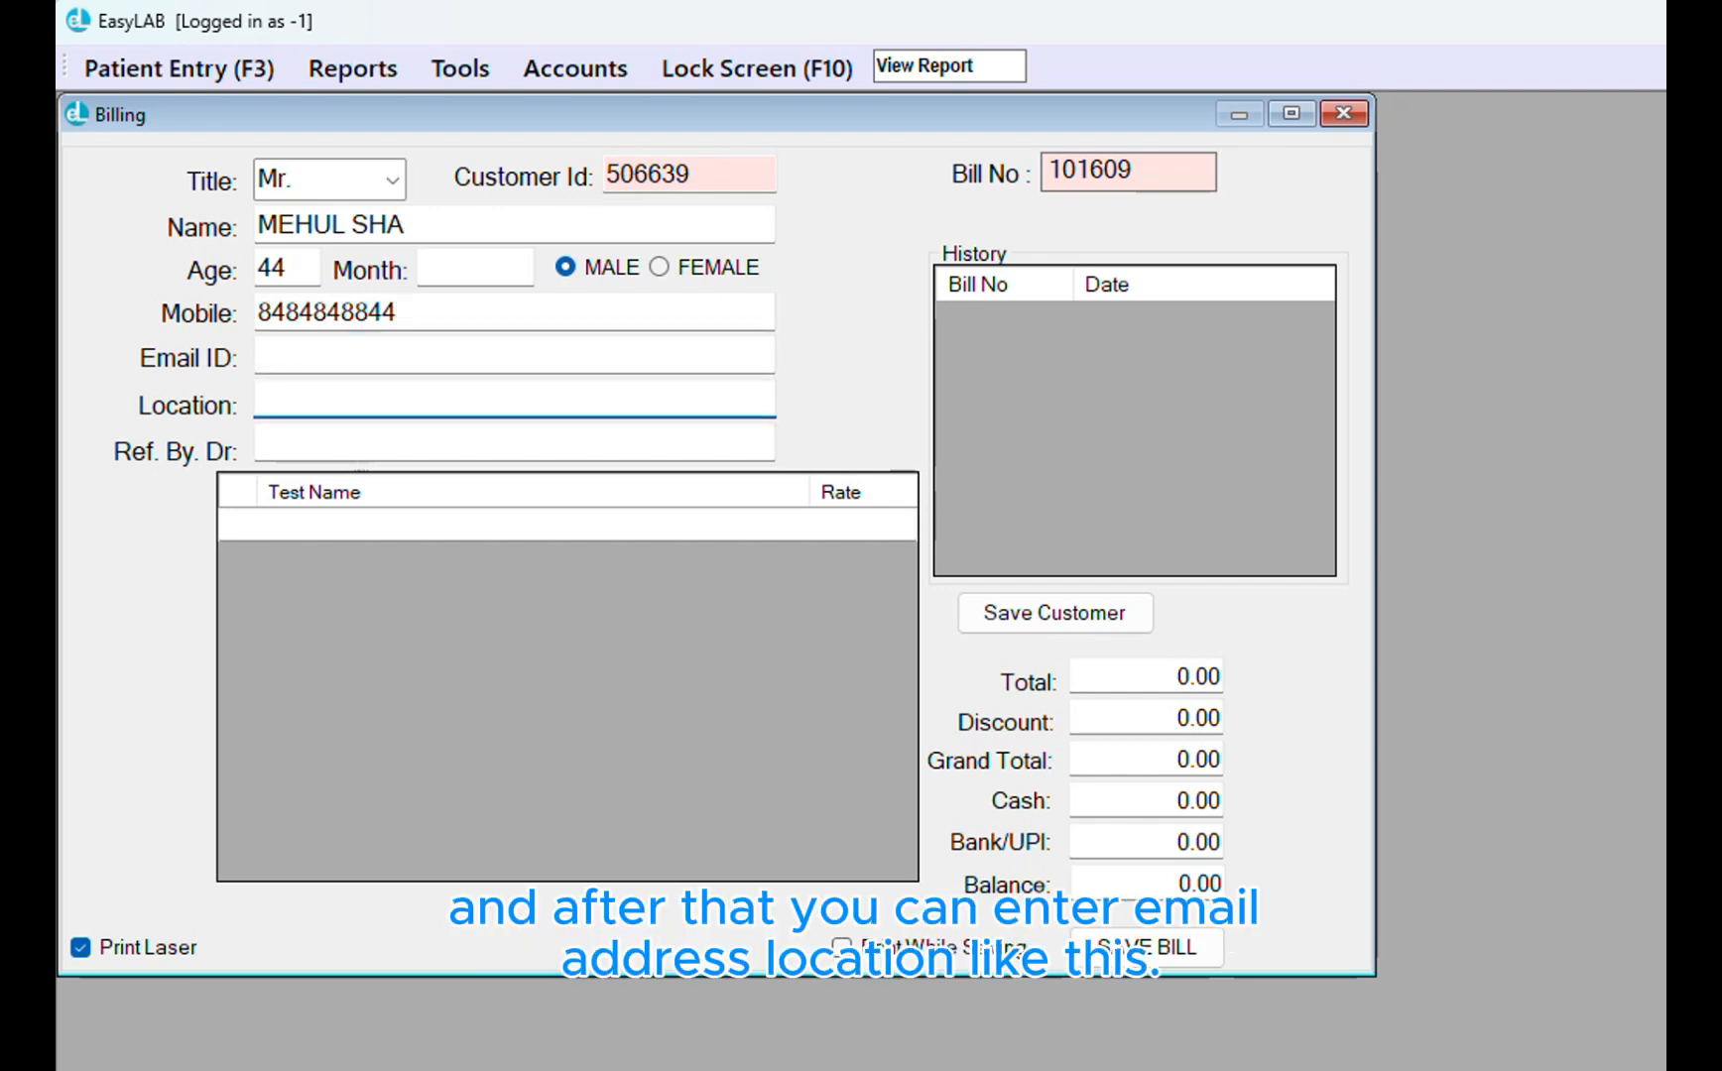
text(MAHARASHTRA)
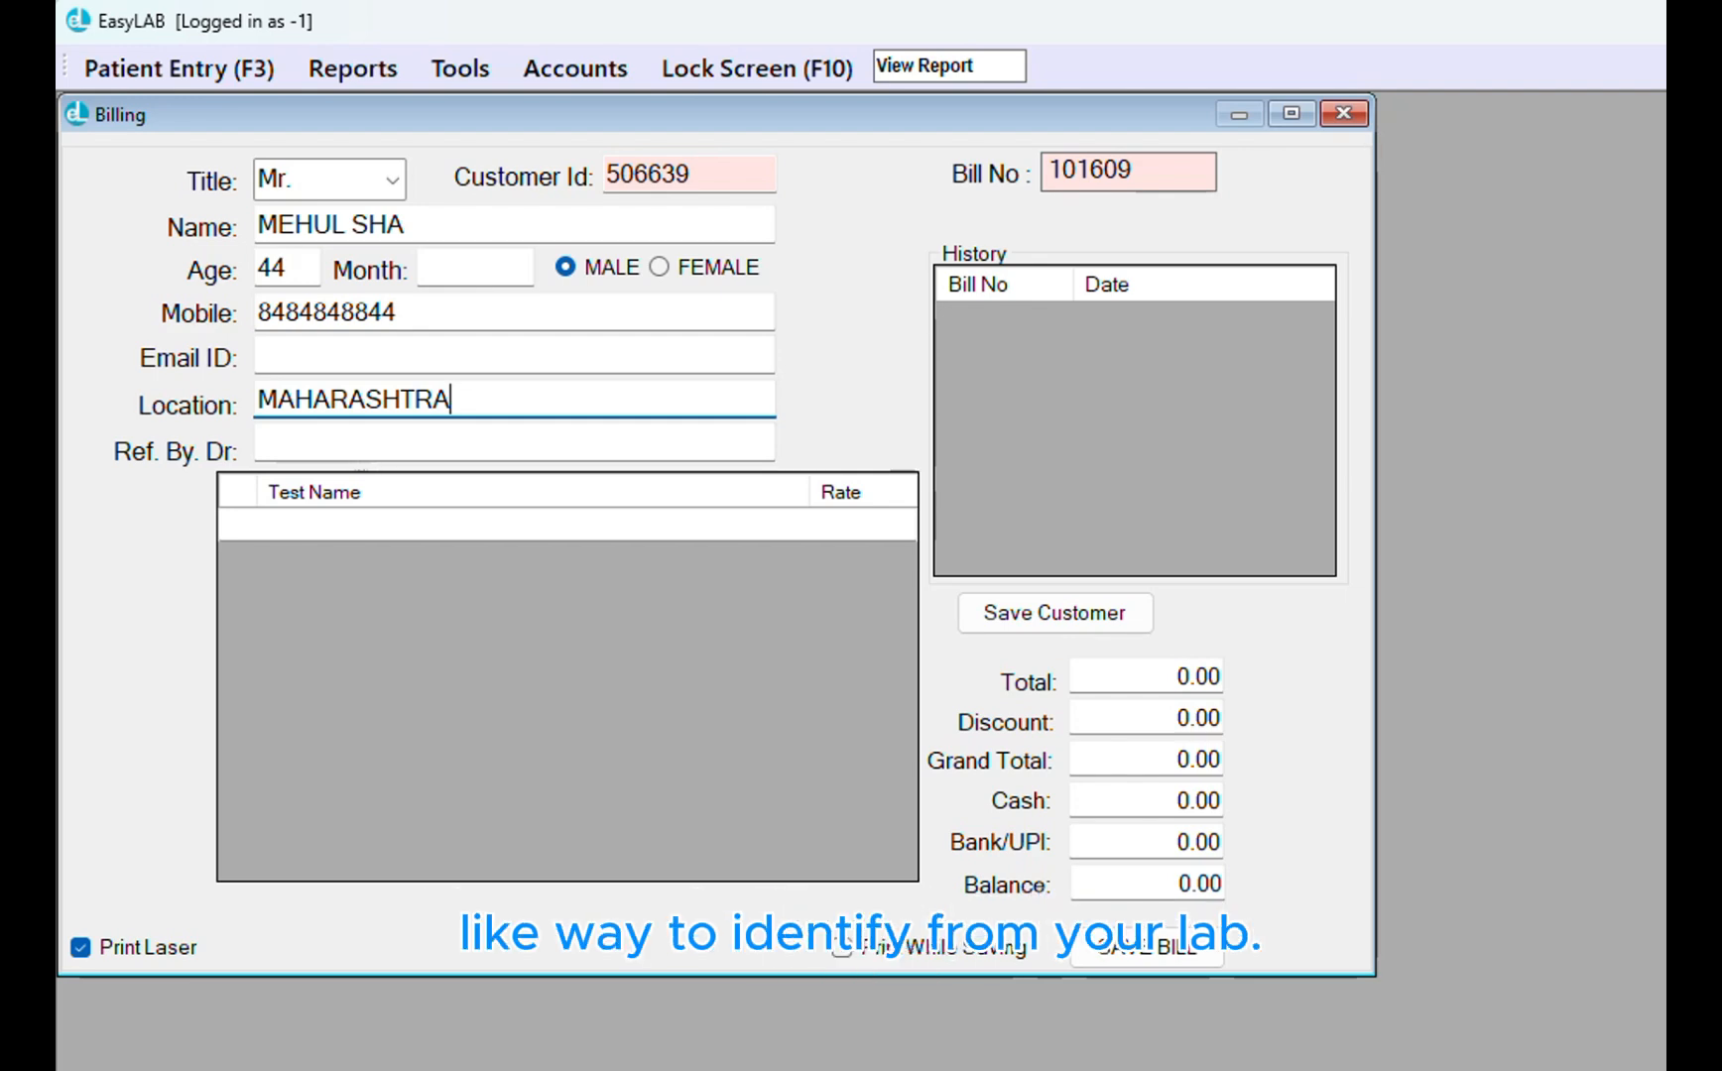
click(360, 436)
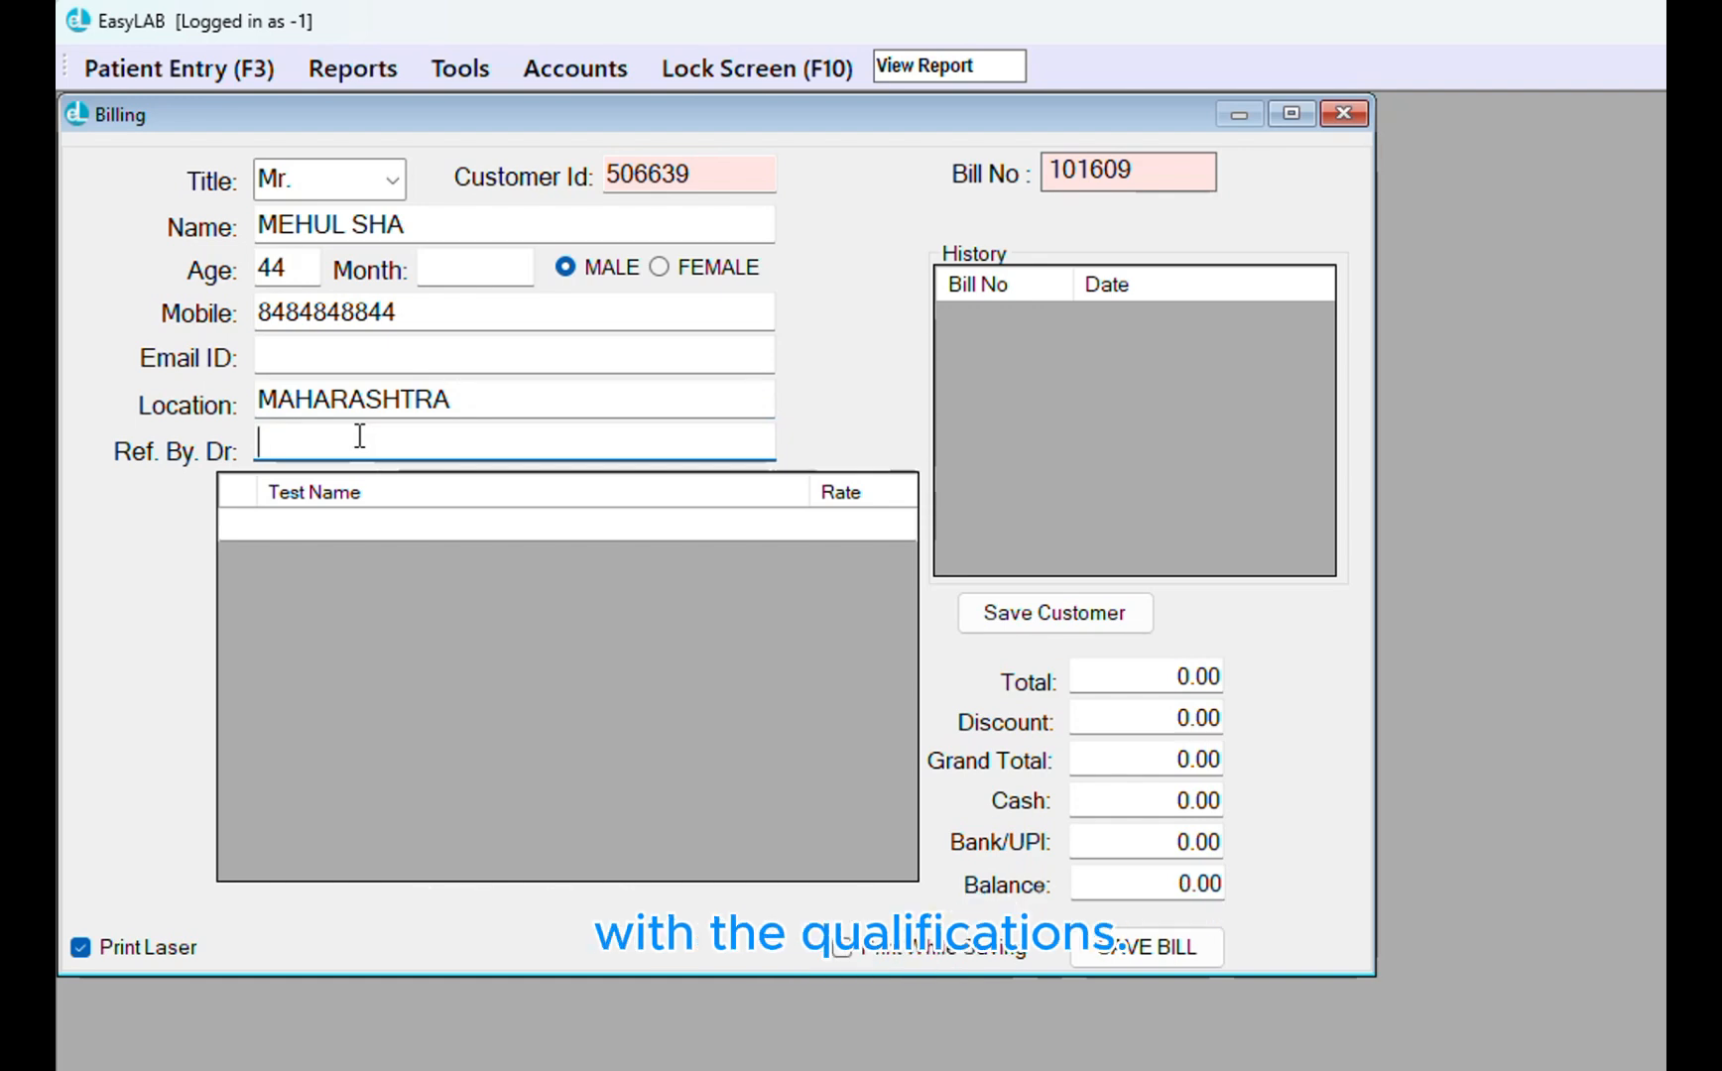
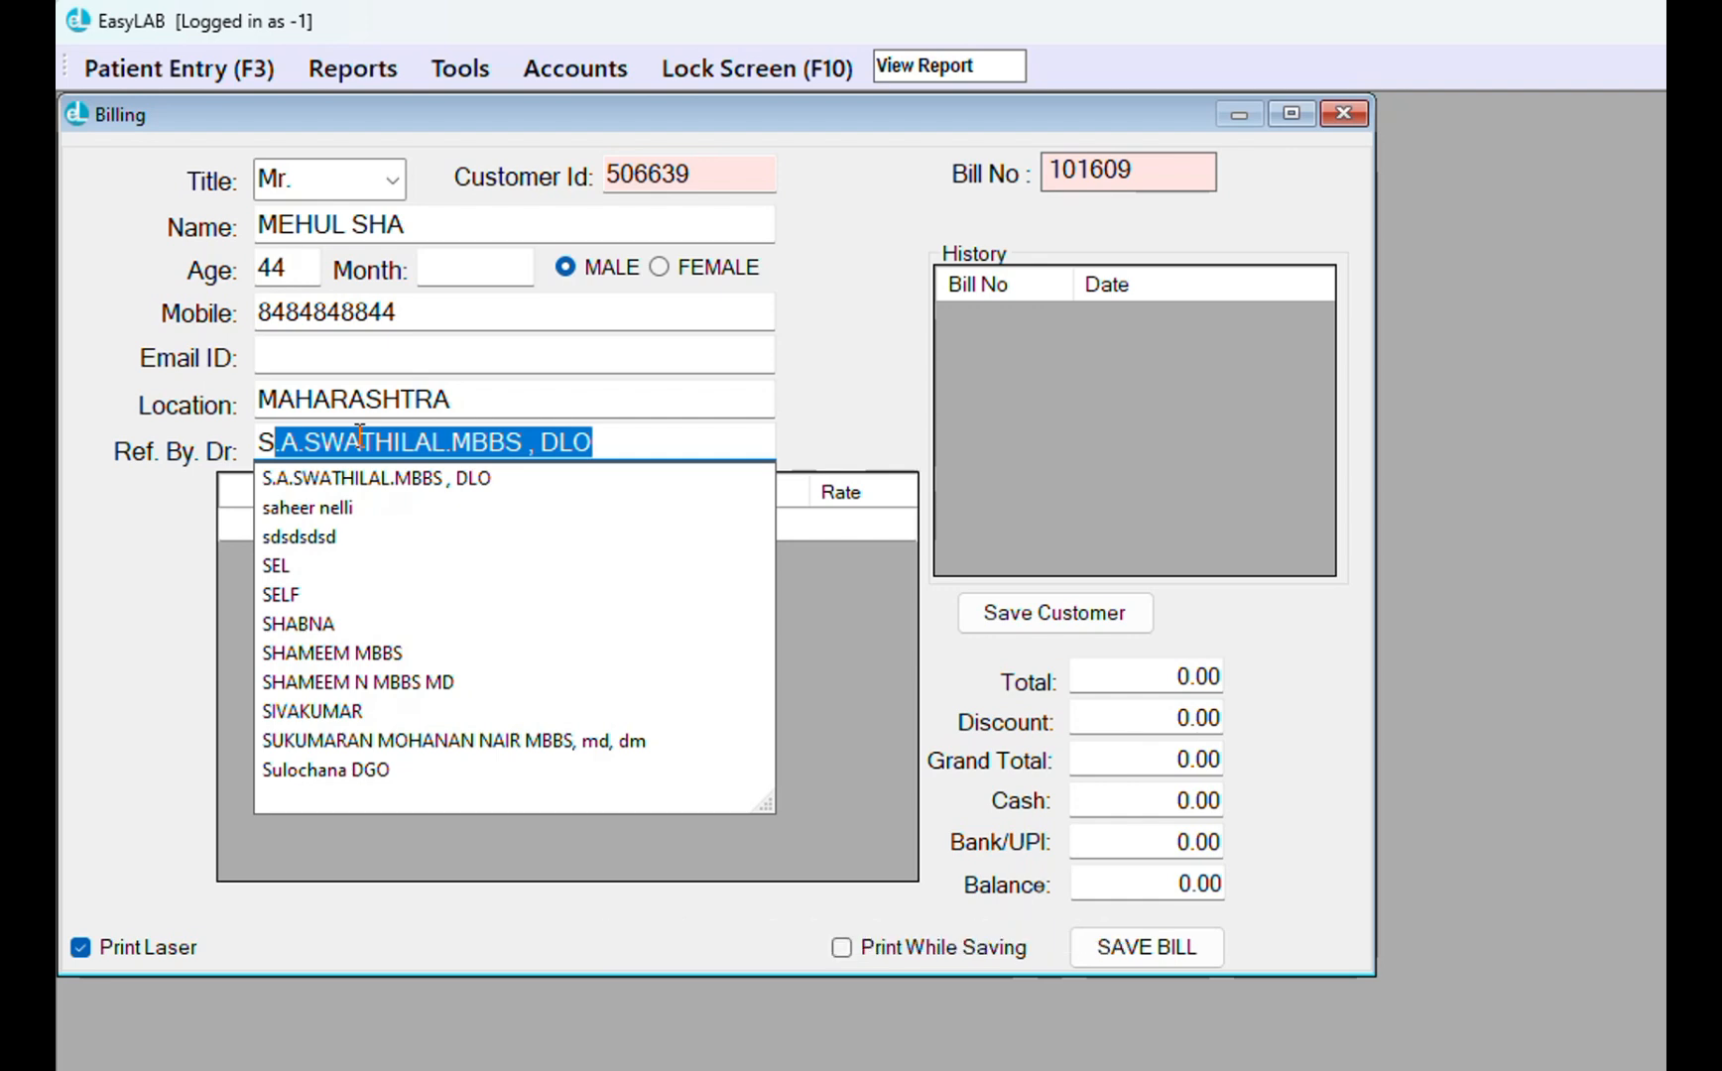
key(Return)
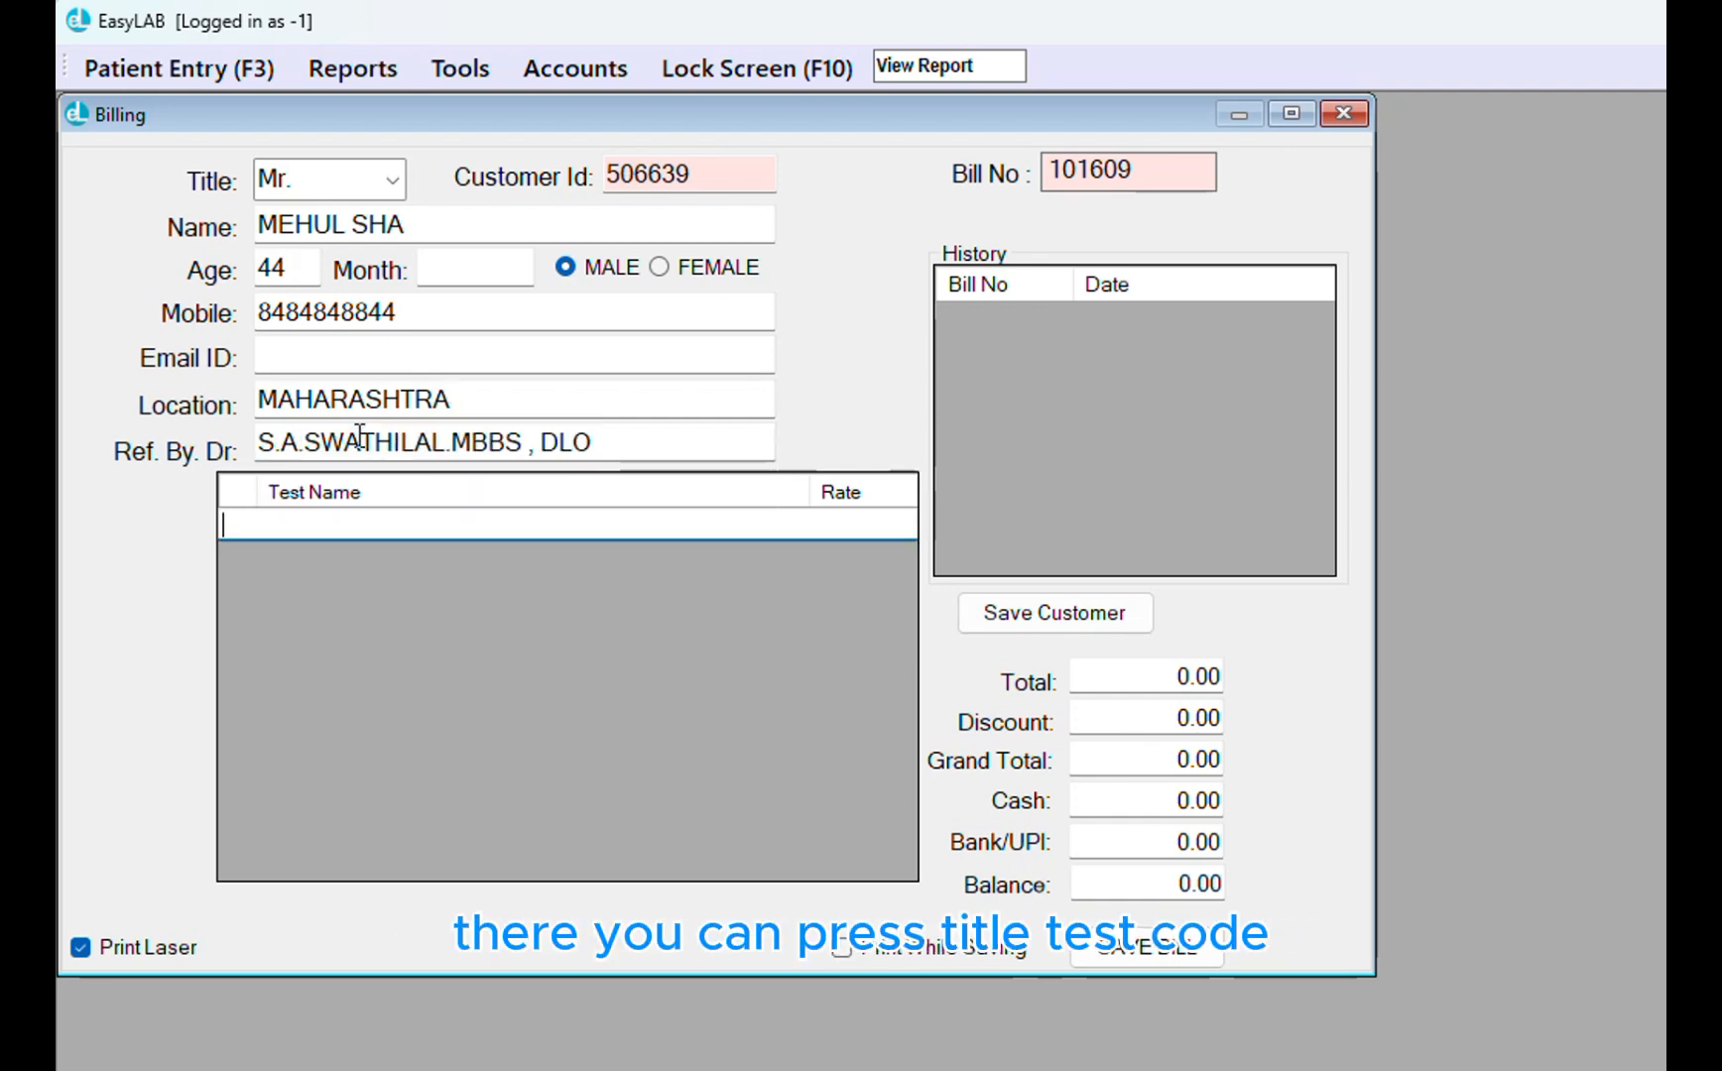
Add Blood Glucose (Fasting) and Blood Glucose (Random) tests to the bill
text(fbs)
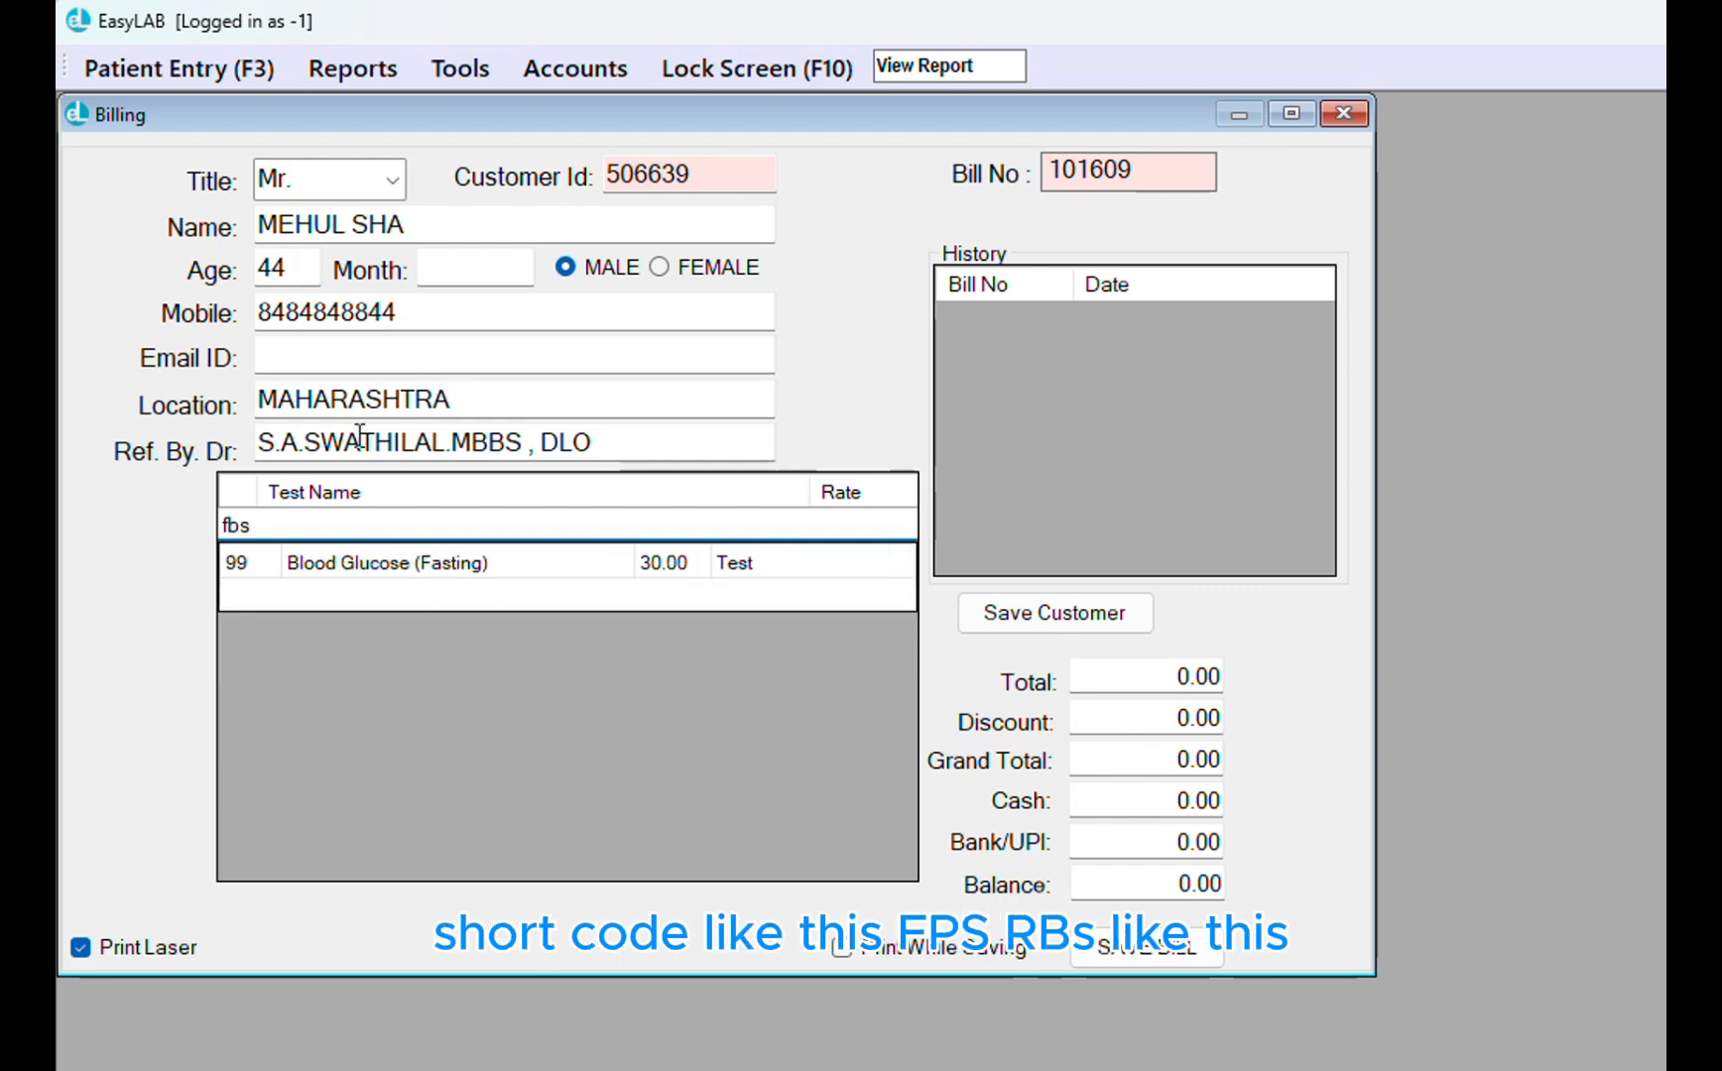
key(Down)
key(Return)
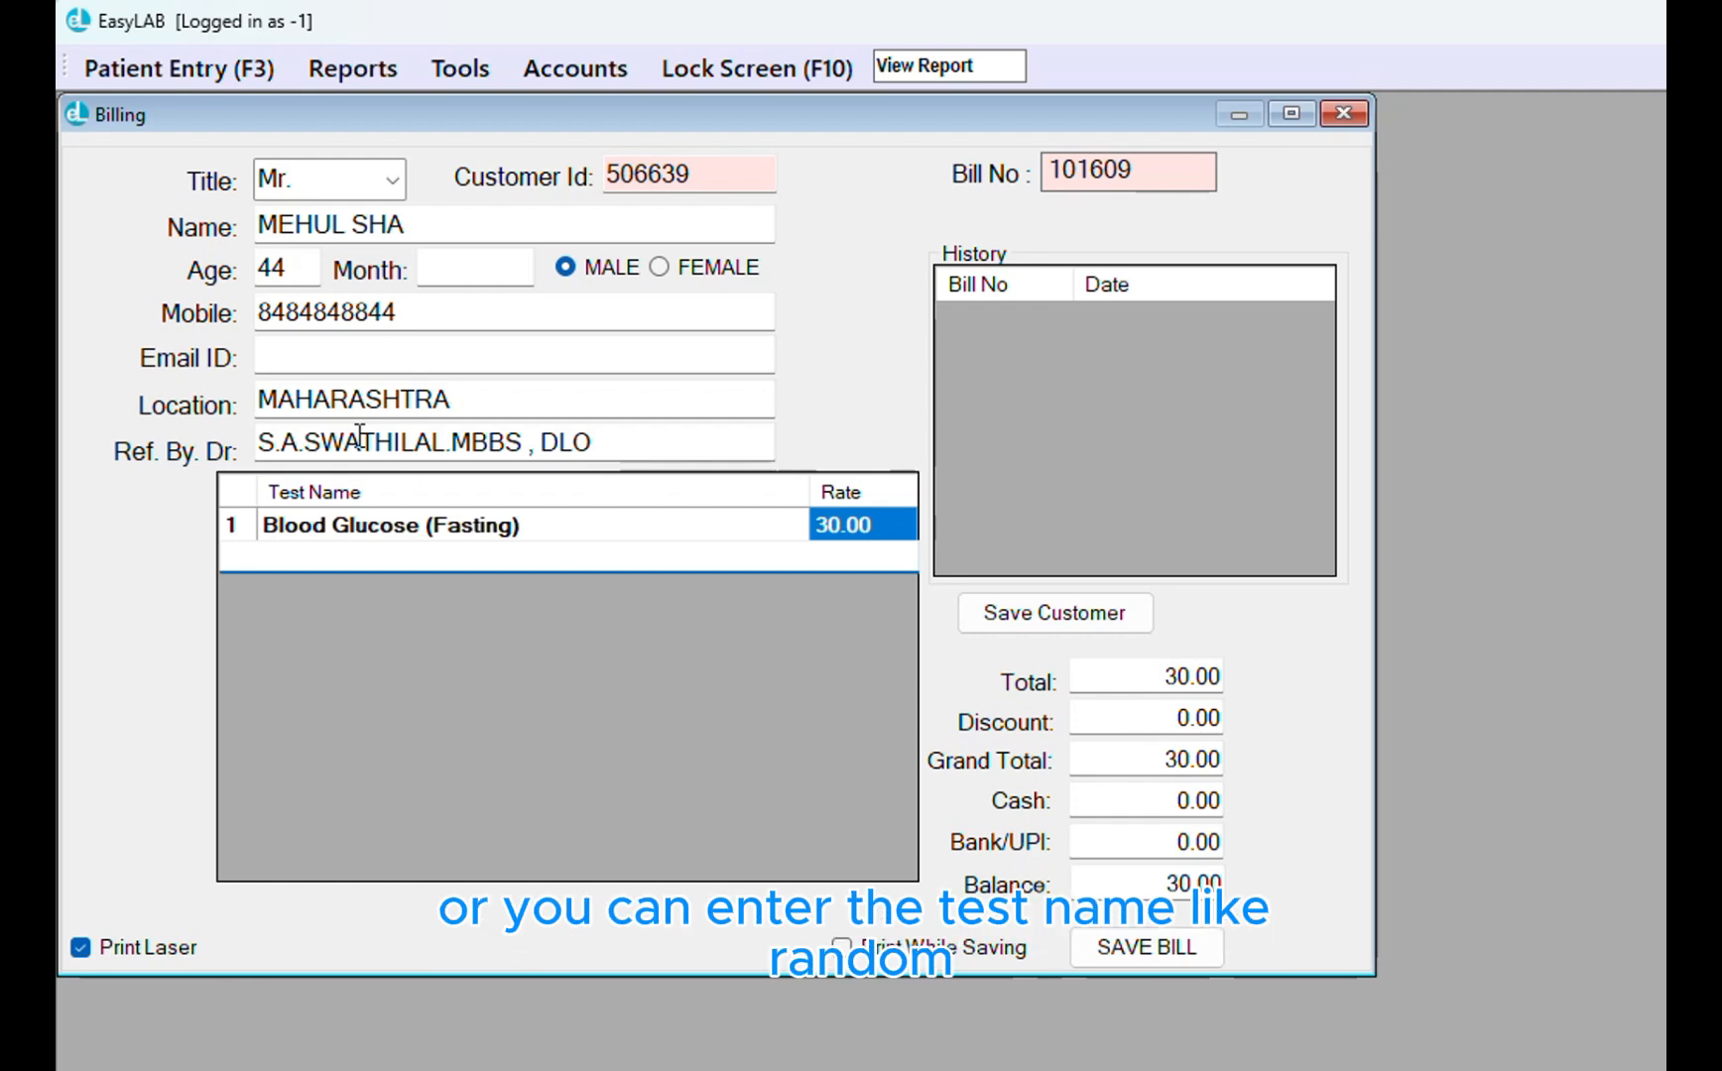
text(ra)
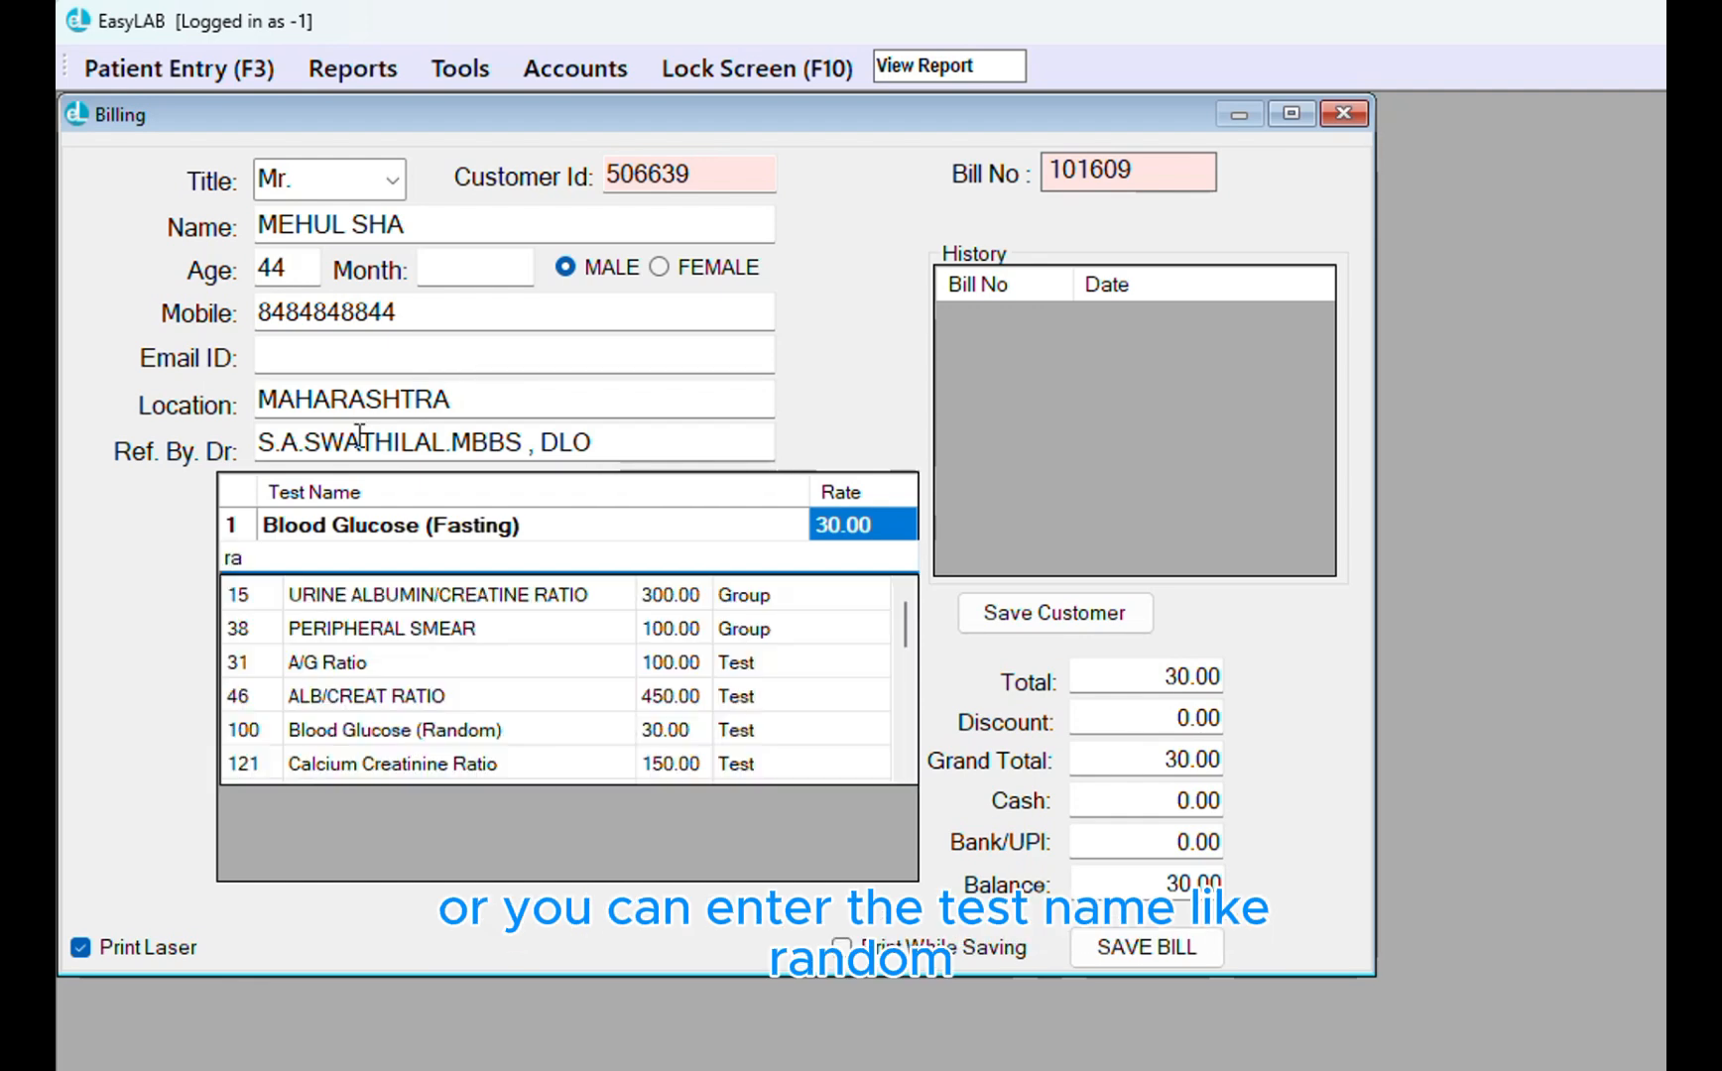
text(ndm)
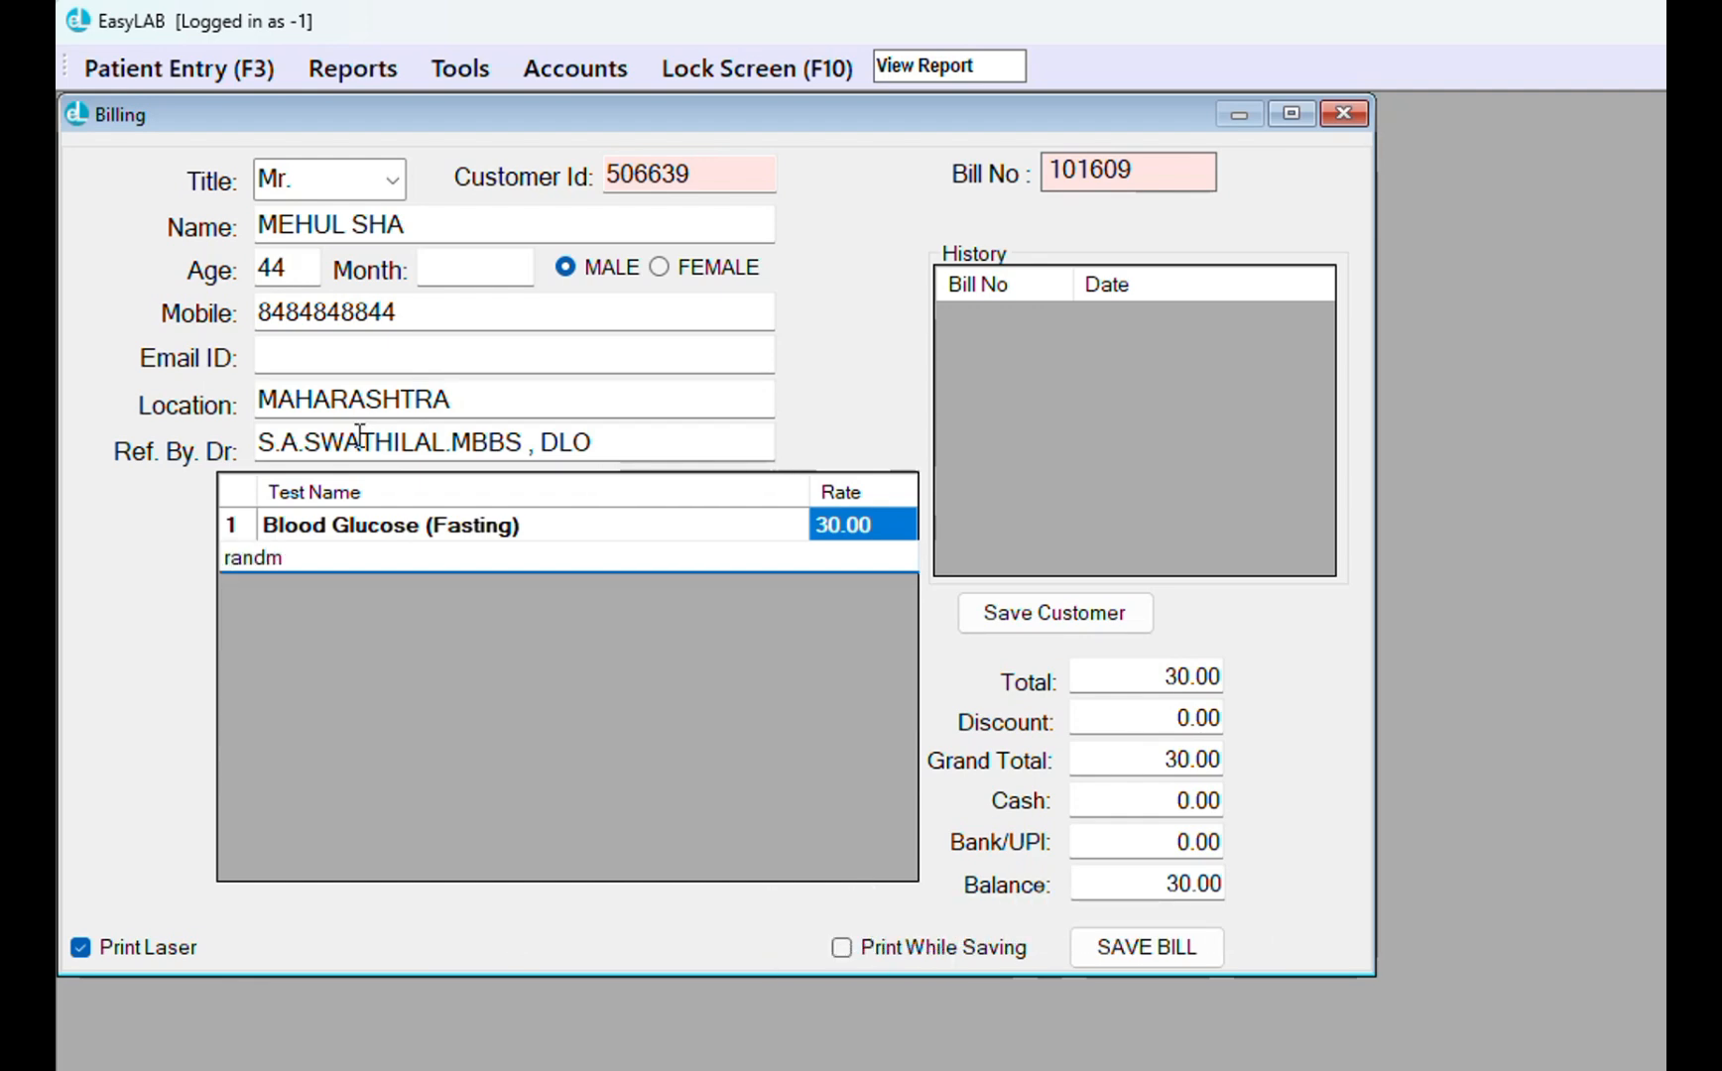
key(BackSpace)
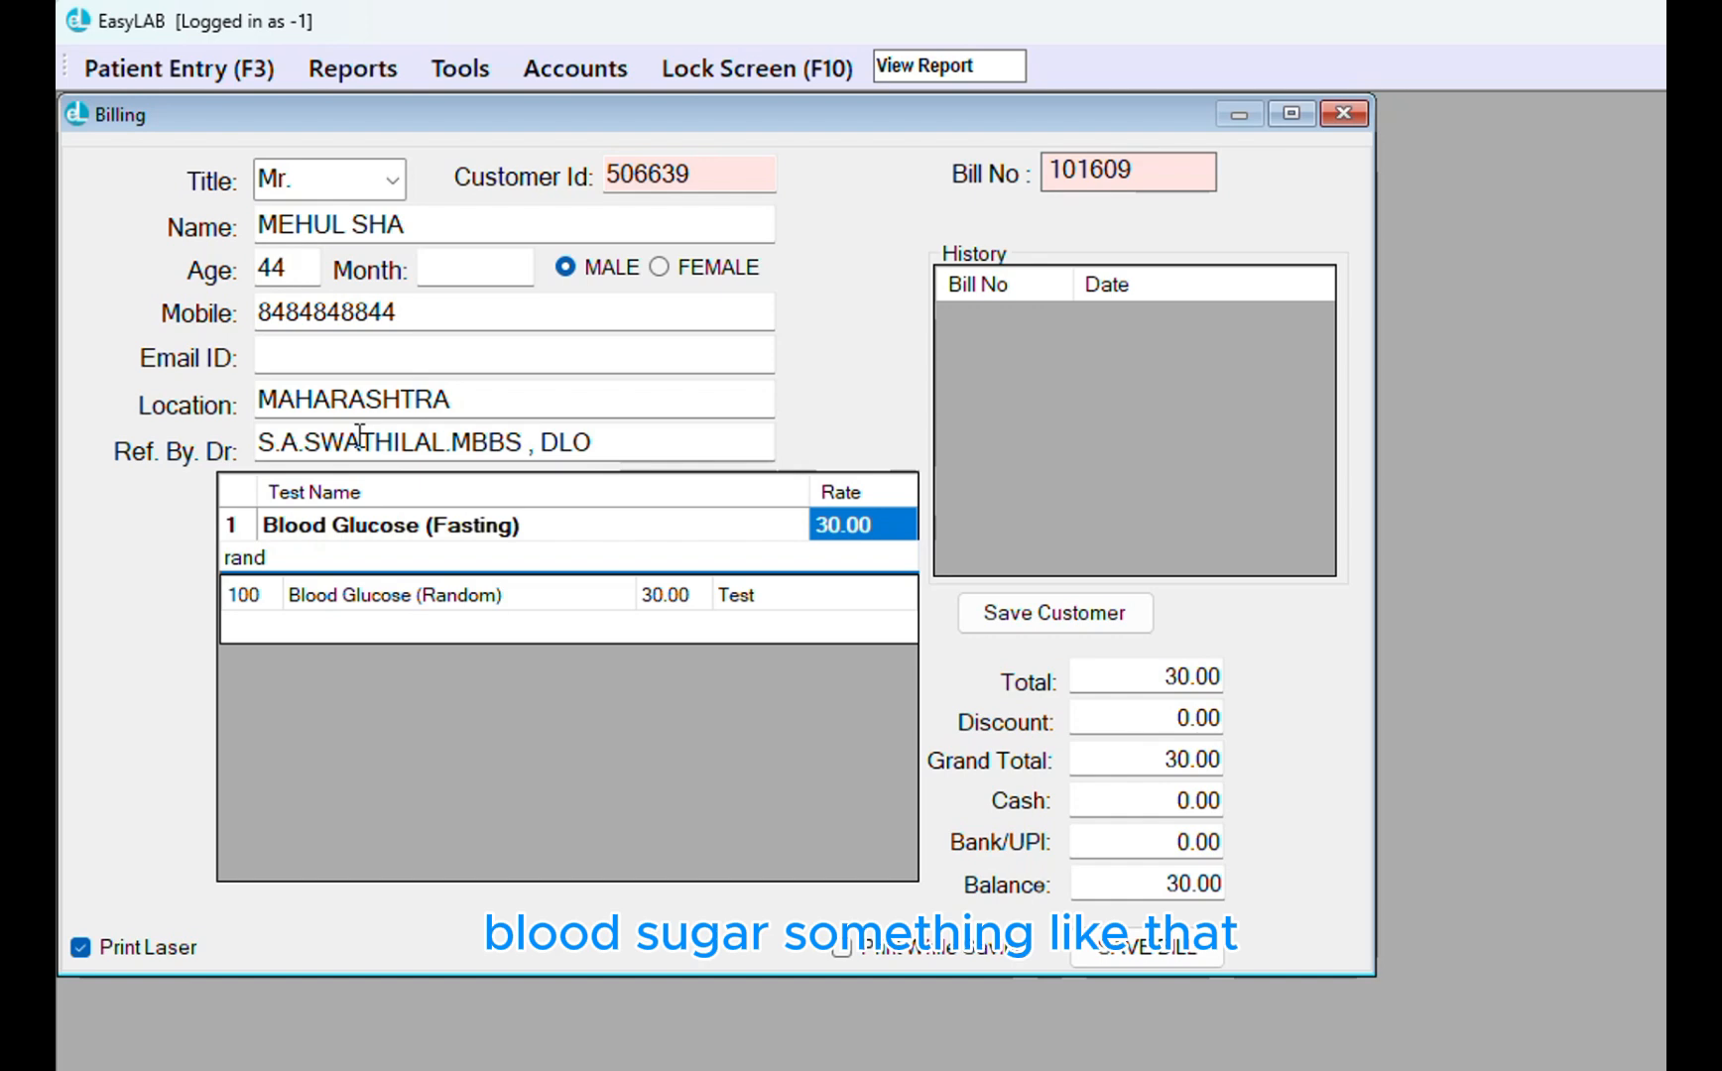
text(o)
key(Down)
key(Return)
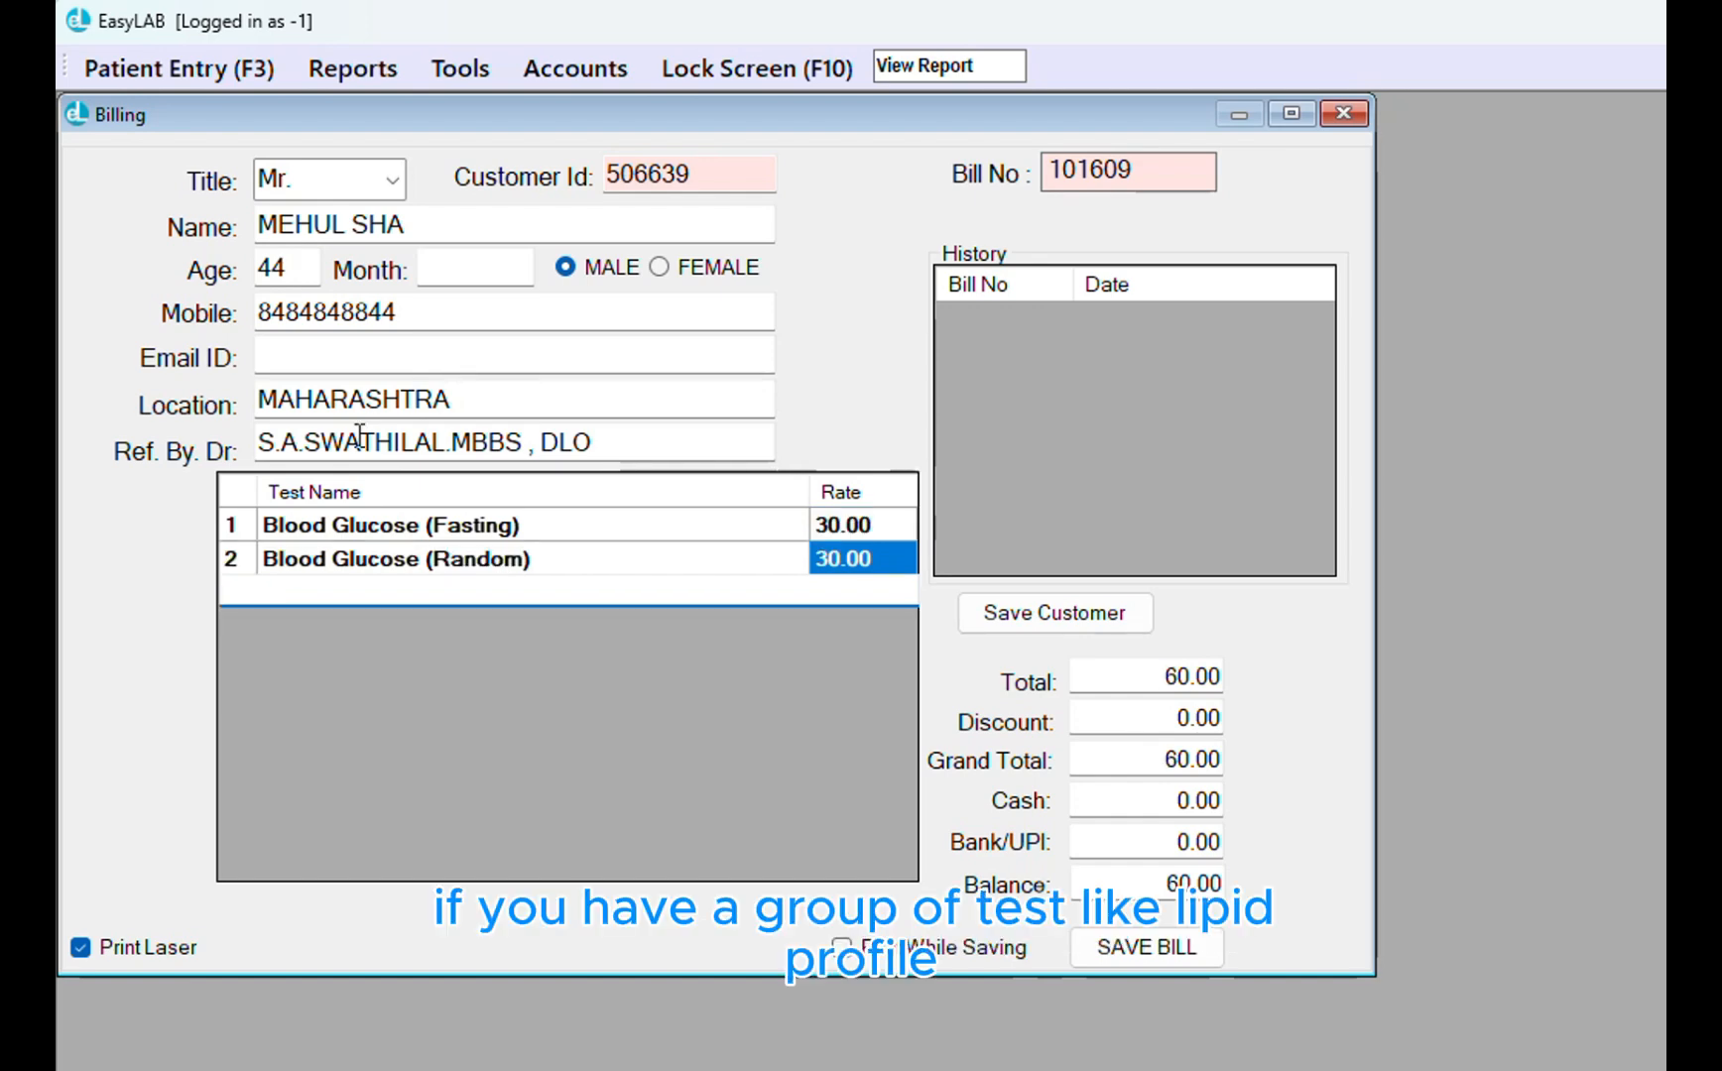
Add LIPID PROFILE and LIVER FUNCTION TEST, bringing the bill total to 810.00
text(lipi)
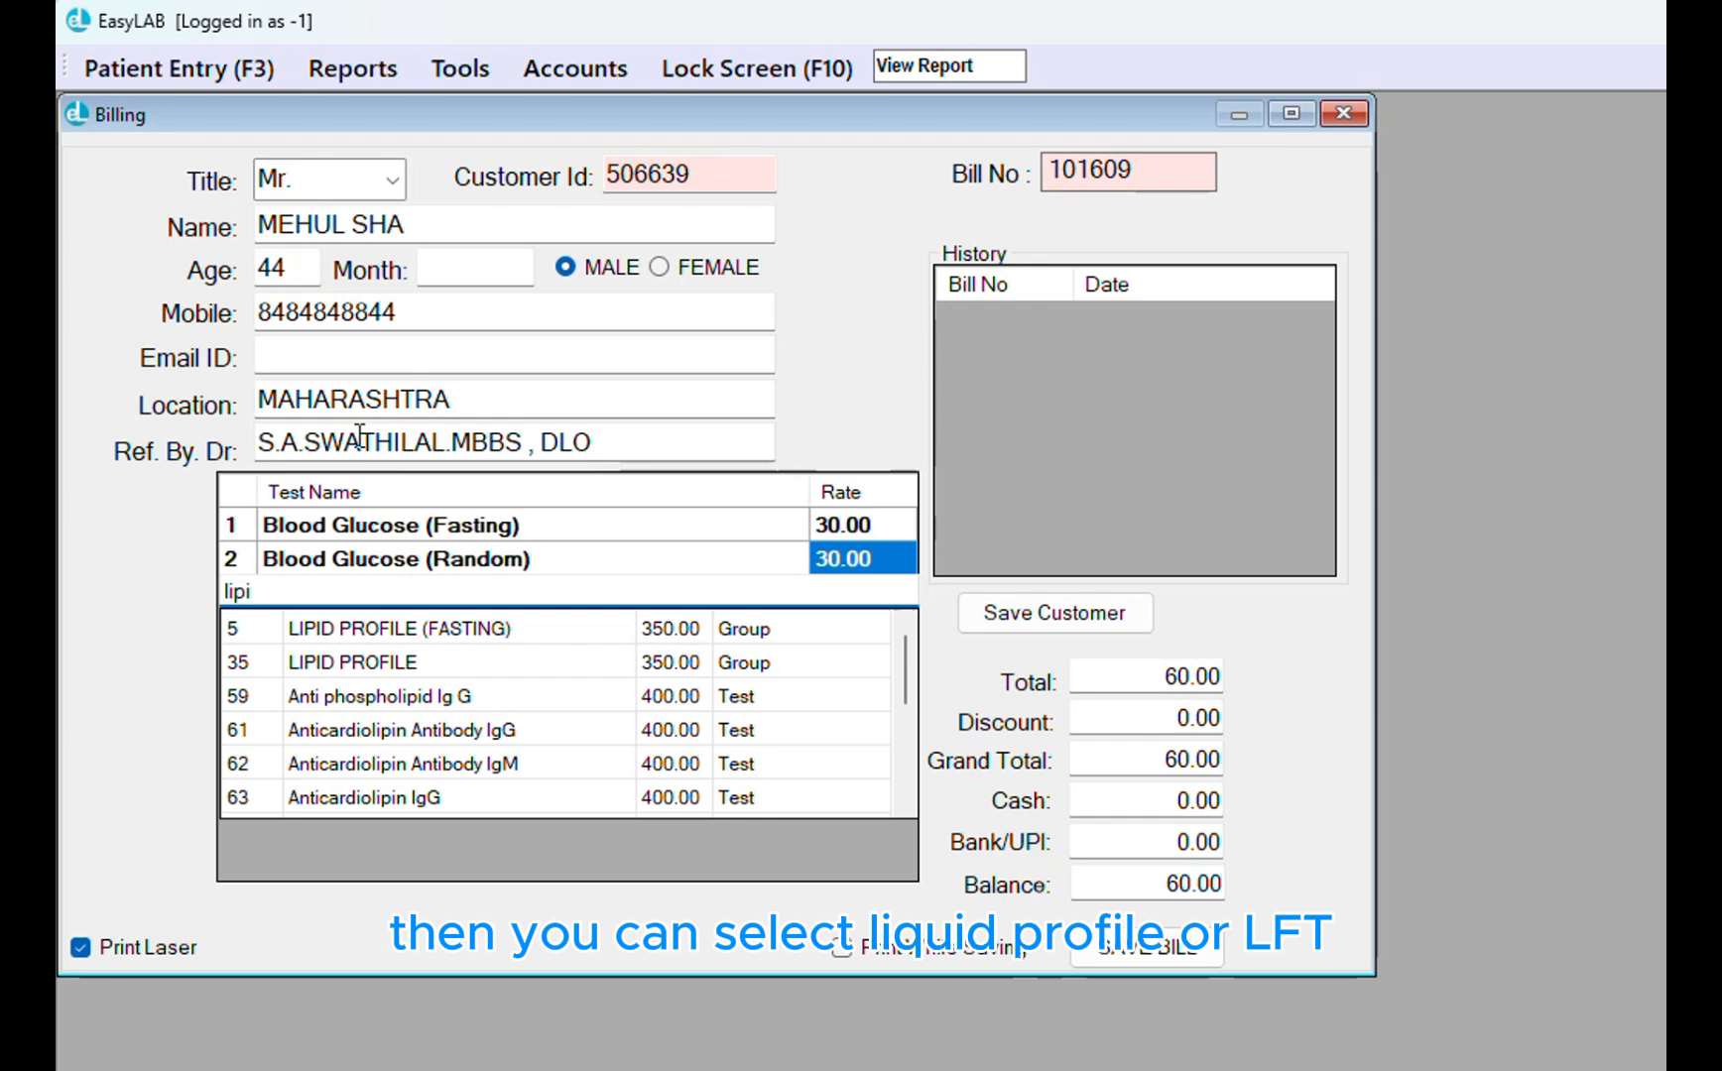
key(Down)
key(Down)
key(Return)
text(lf)
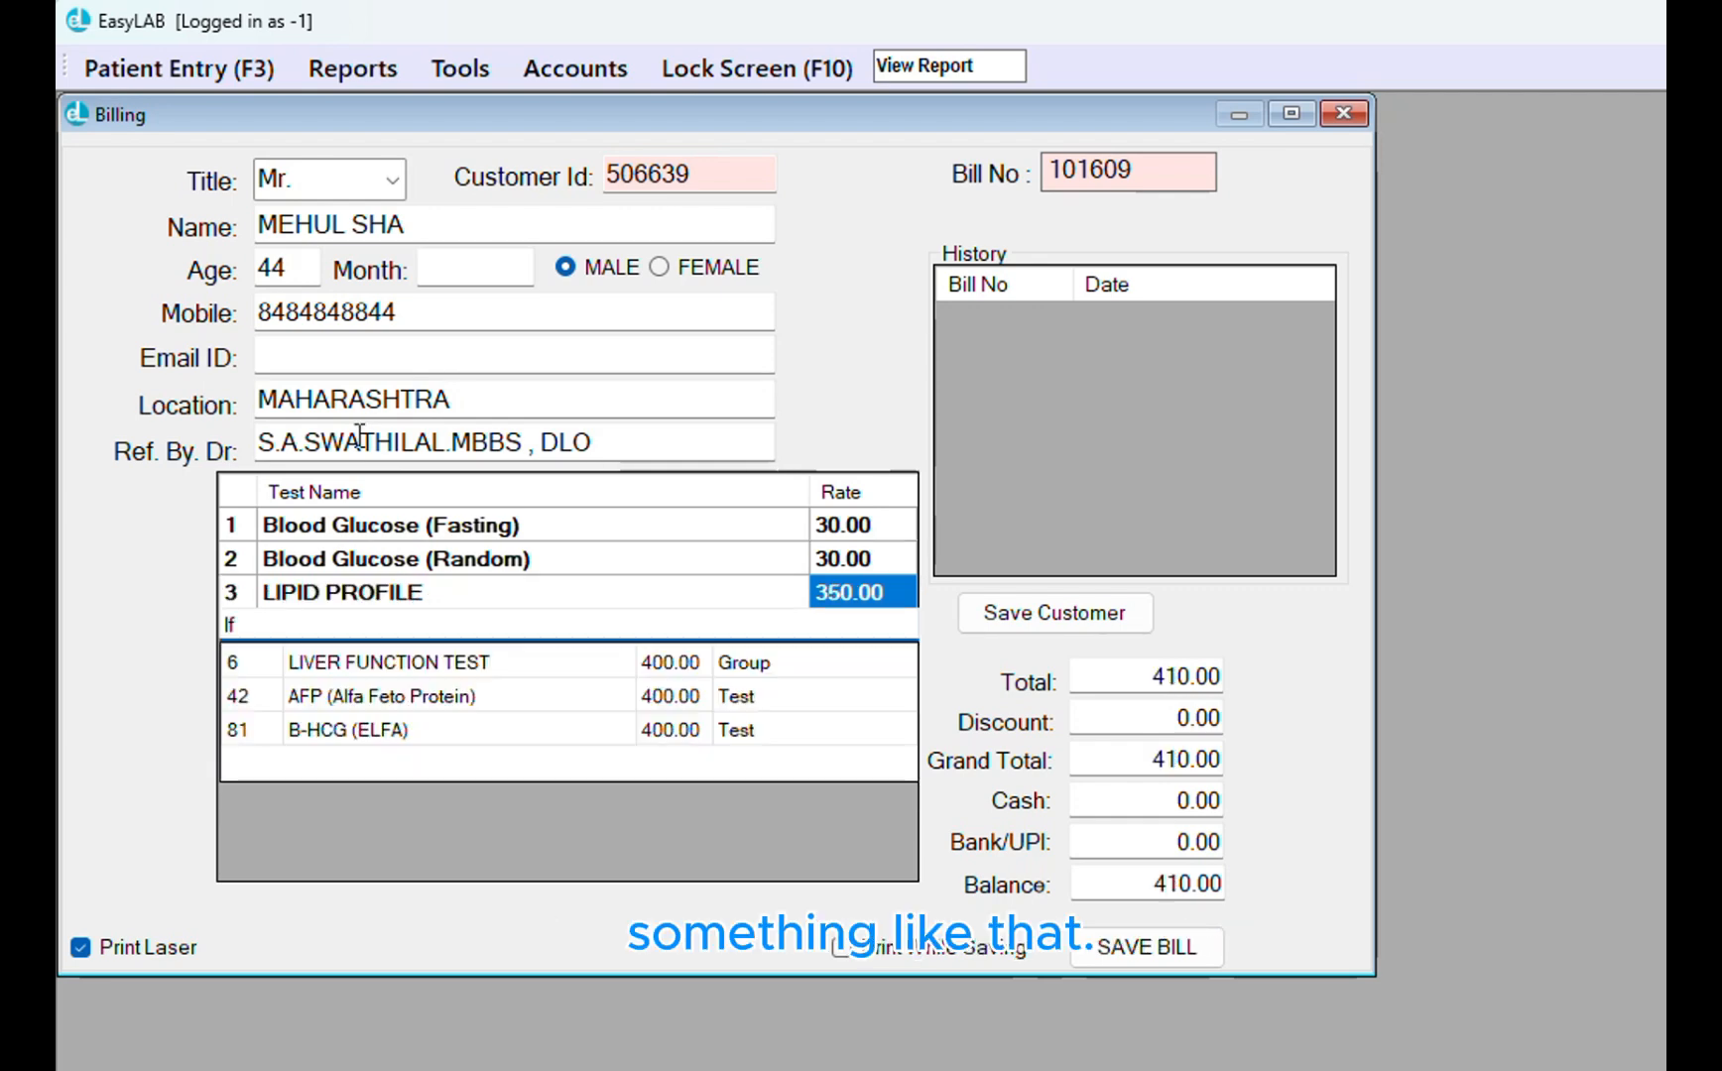
key(Down)
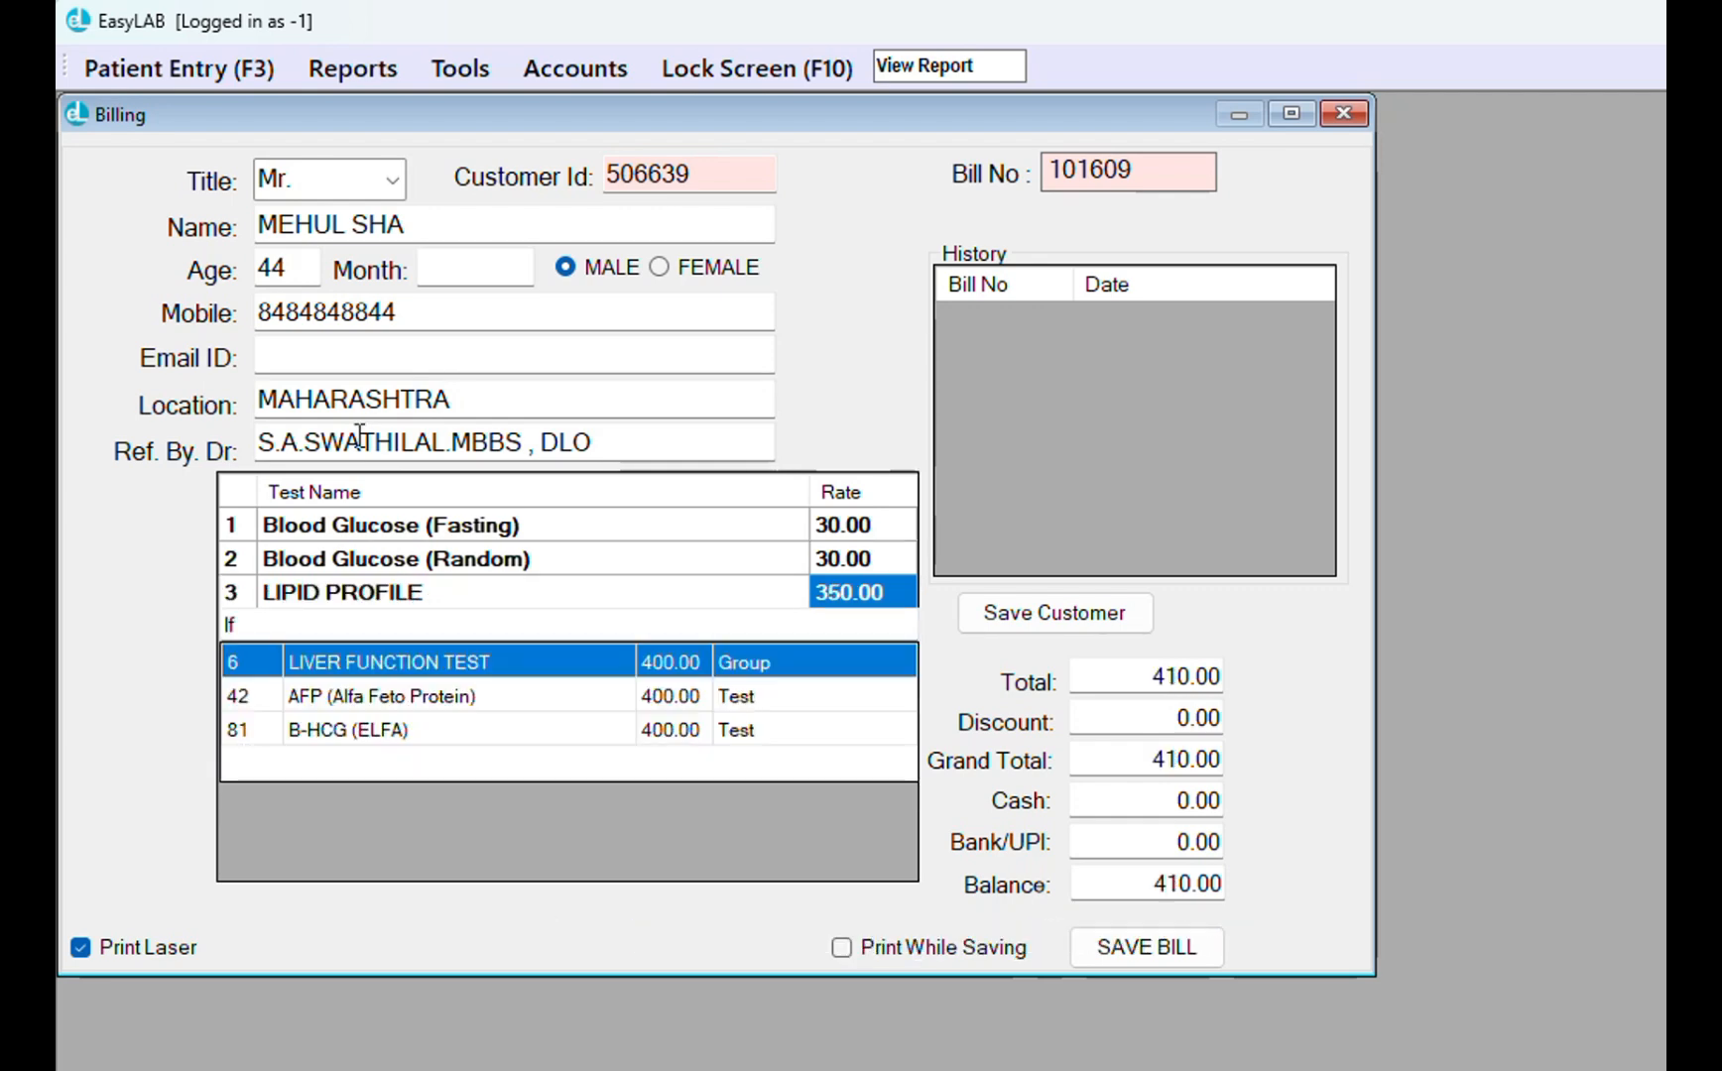
key(Return)
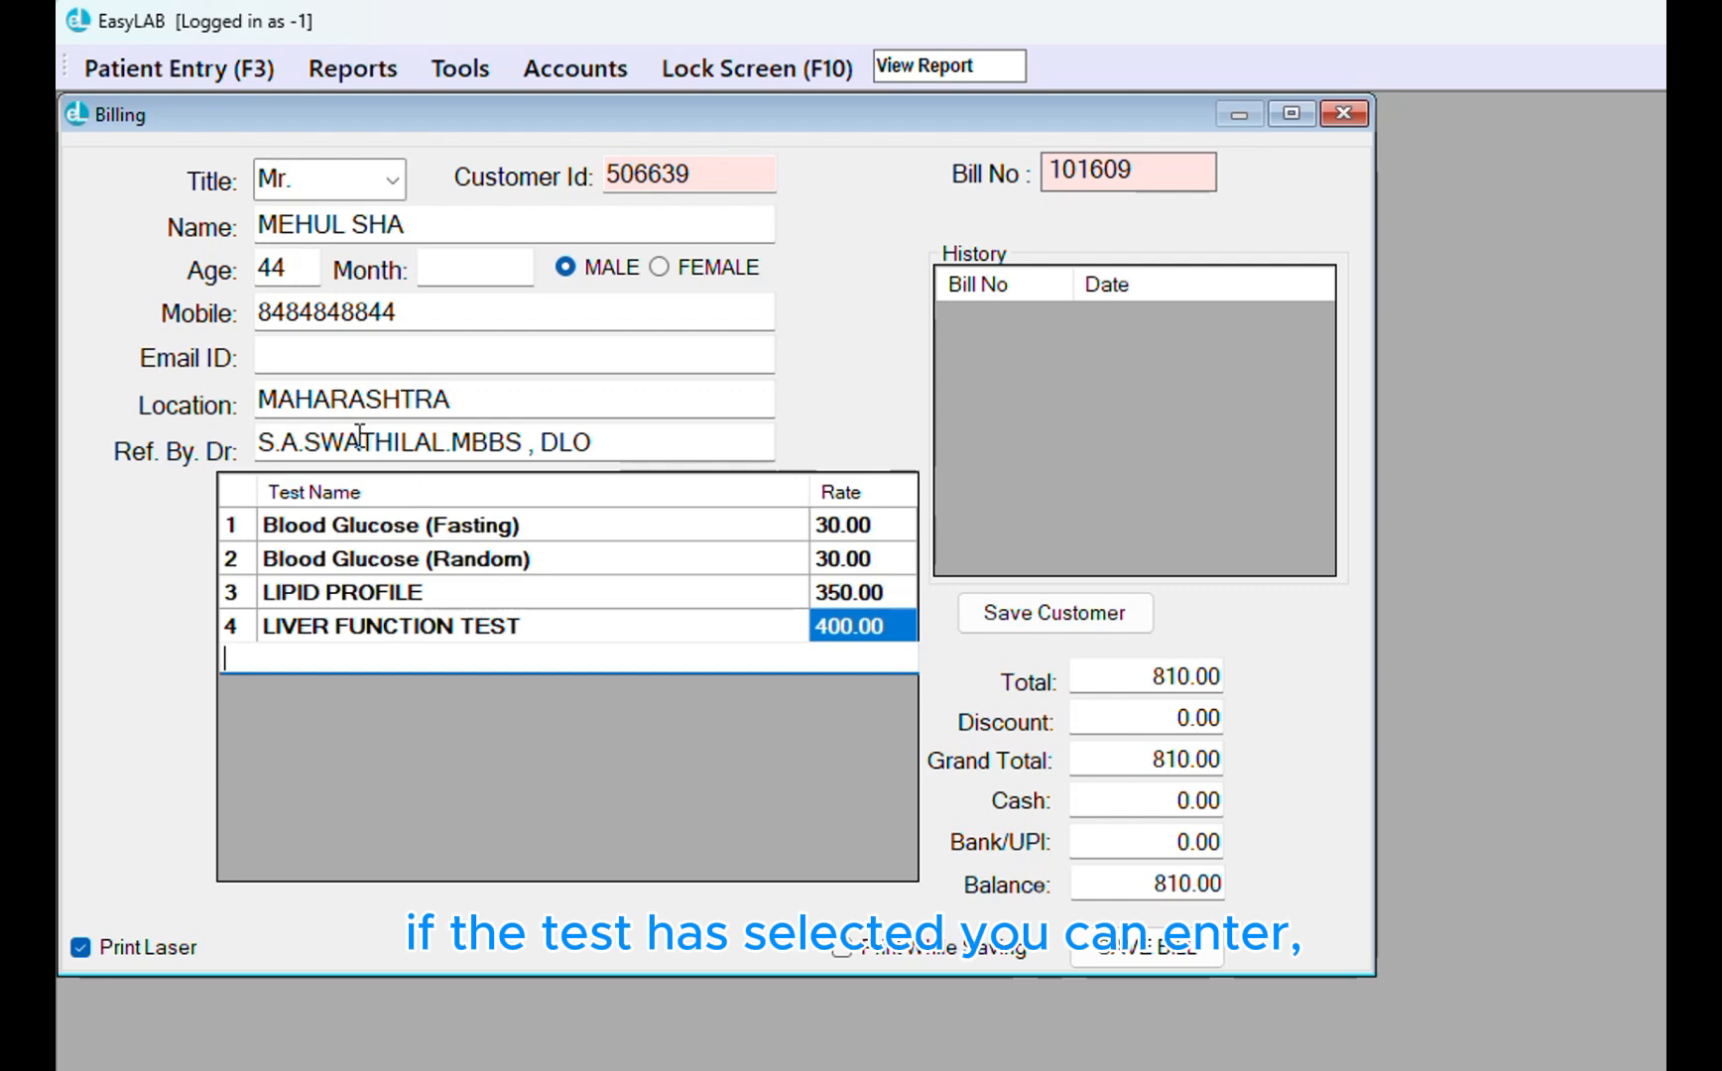
key(Return)
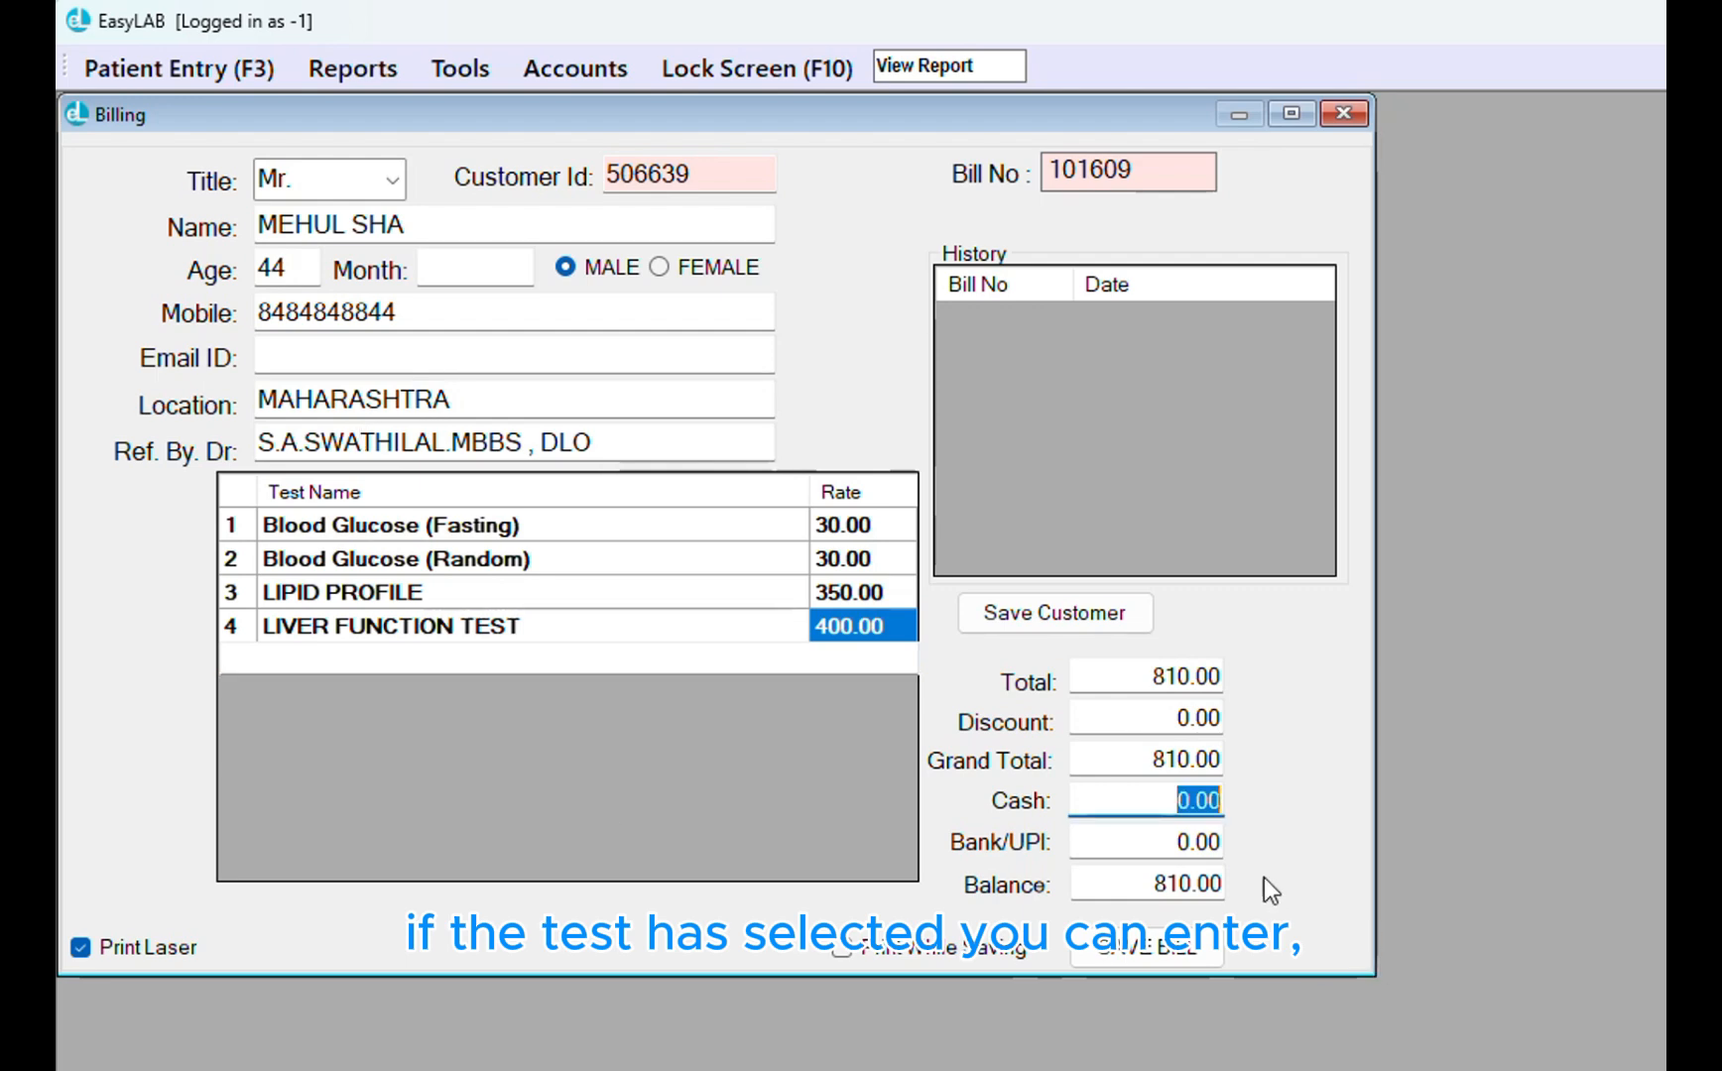
Check the Cash and Bank/UPI amounts, then replace the Discount value with 10
drag(1166, 808, 1248, 816)
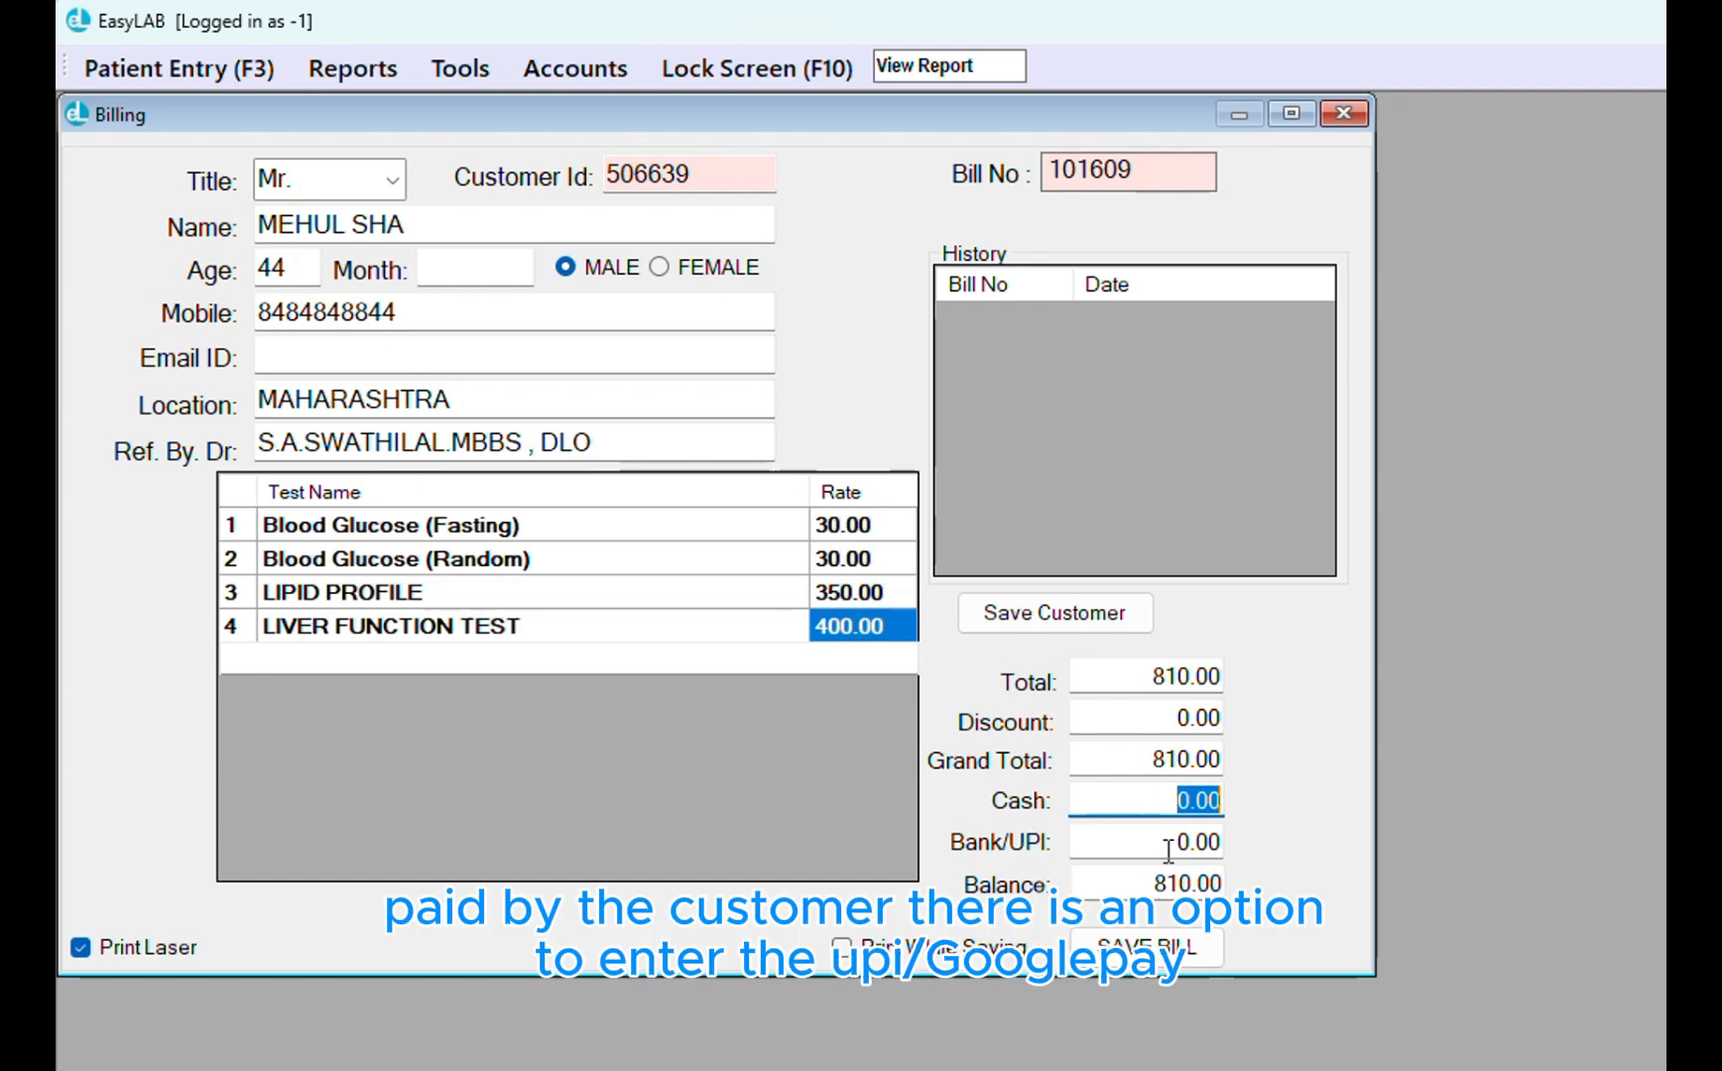
drag(1099, 841, 1224, 839)
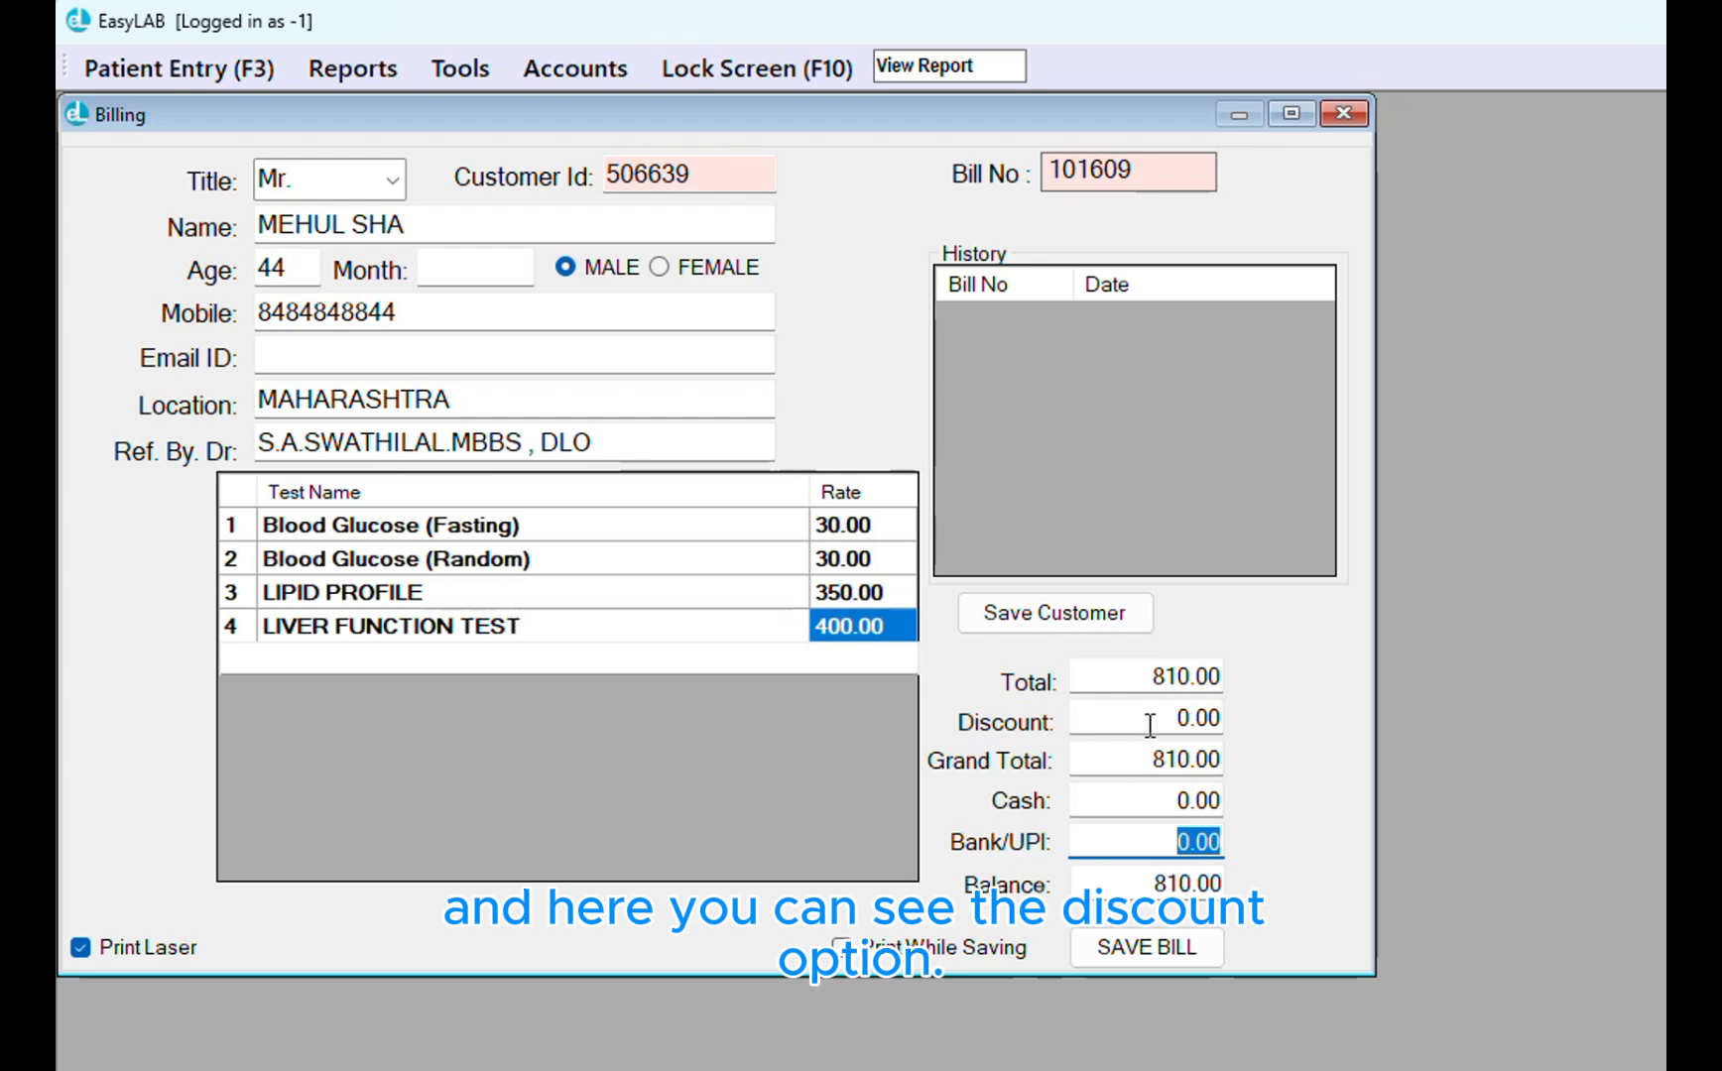
drag(1150, 718, 1221, 713)
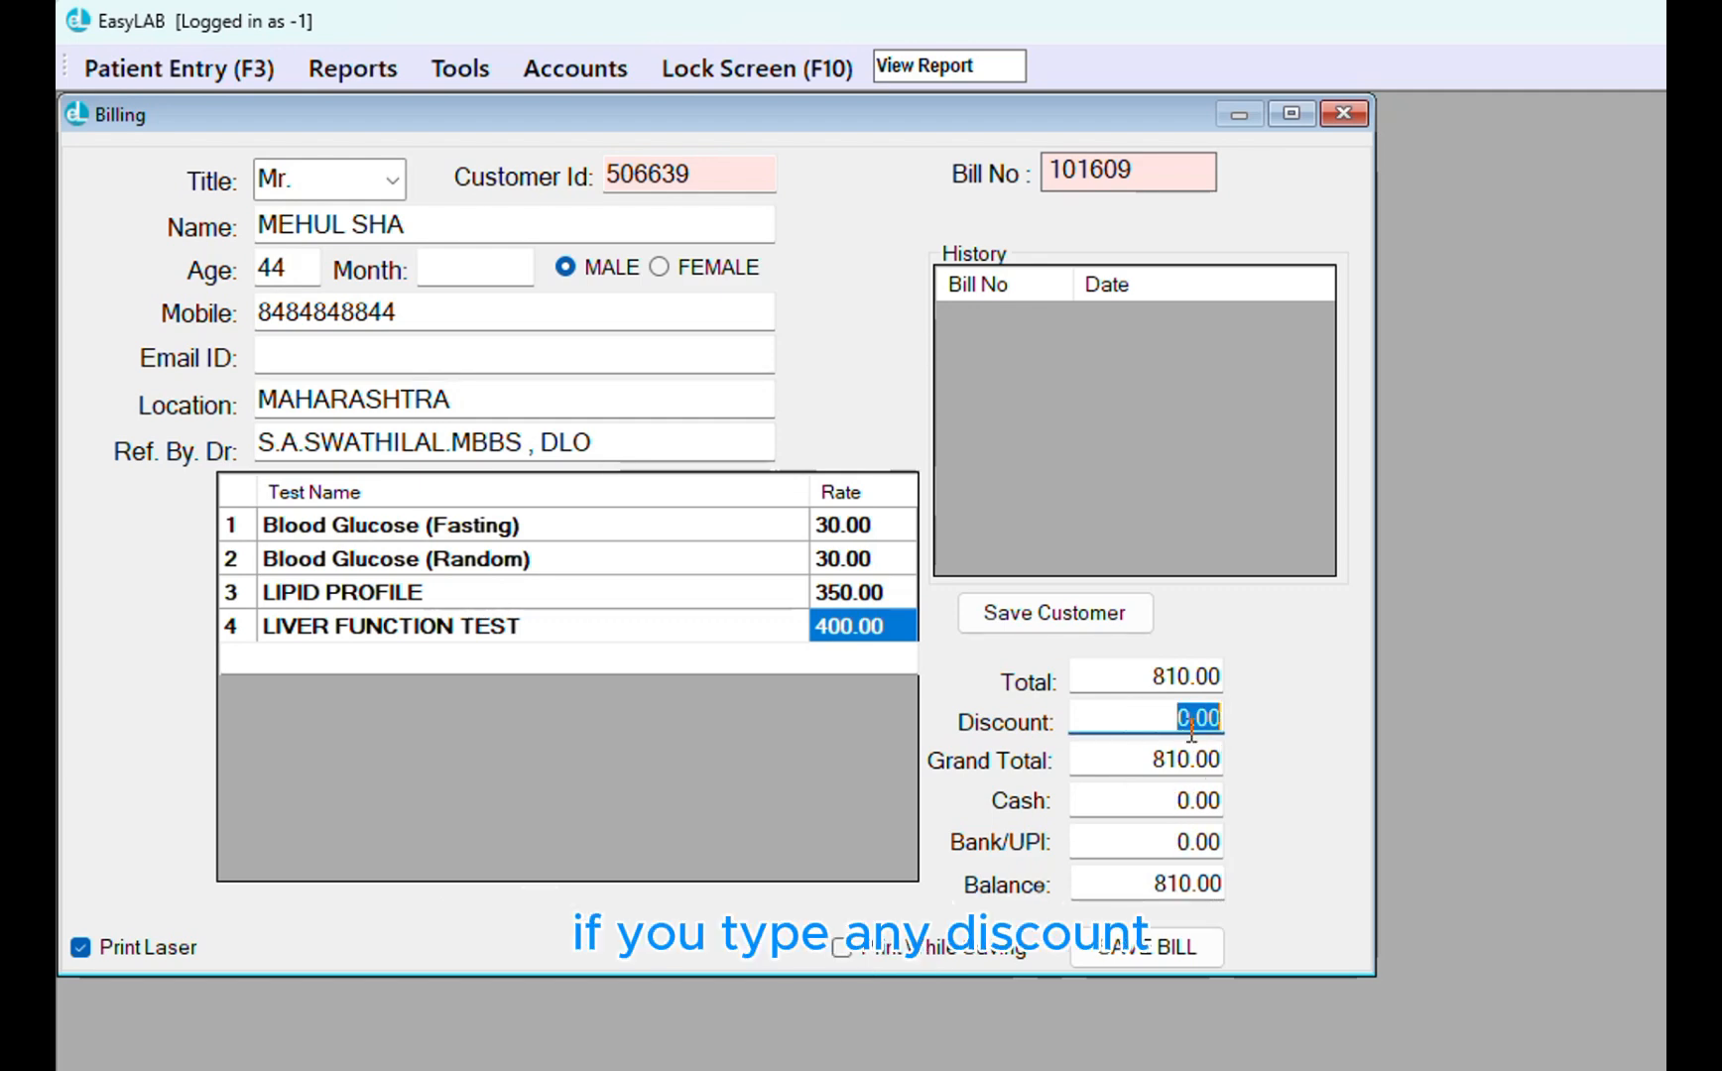
text(10)
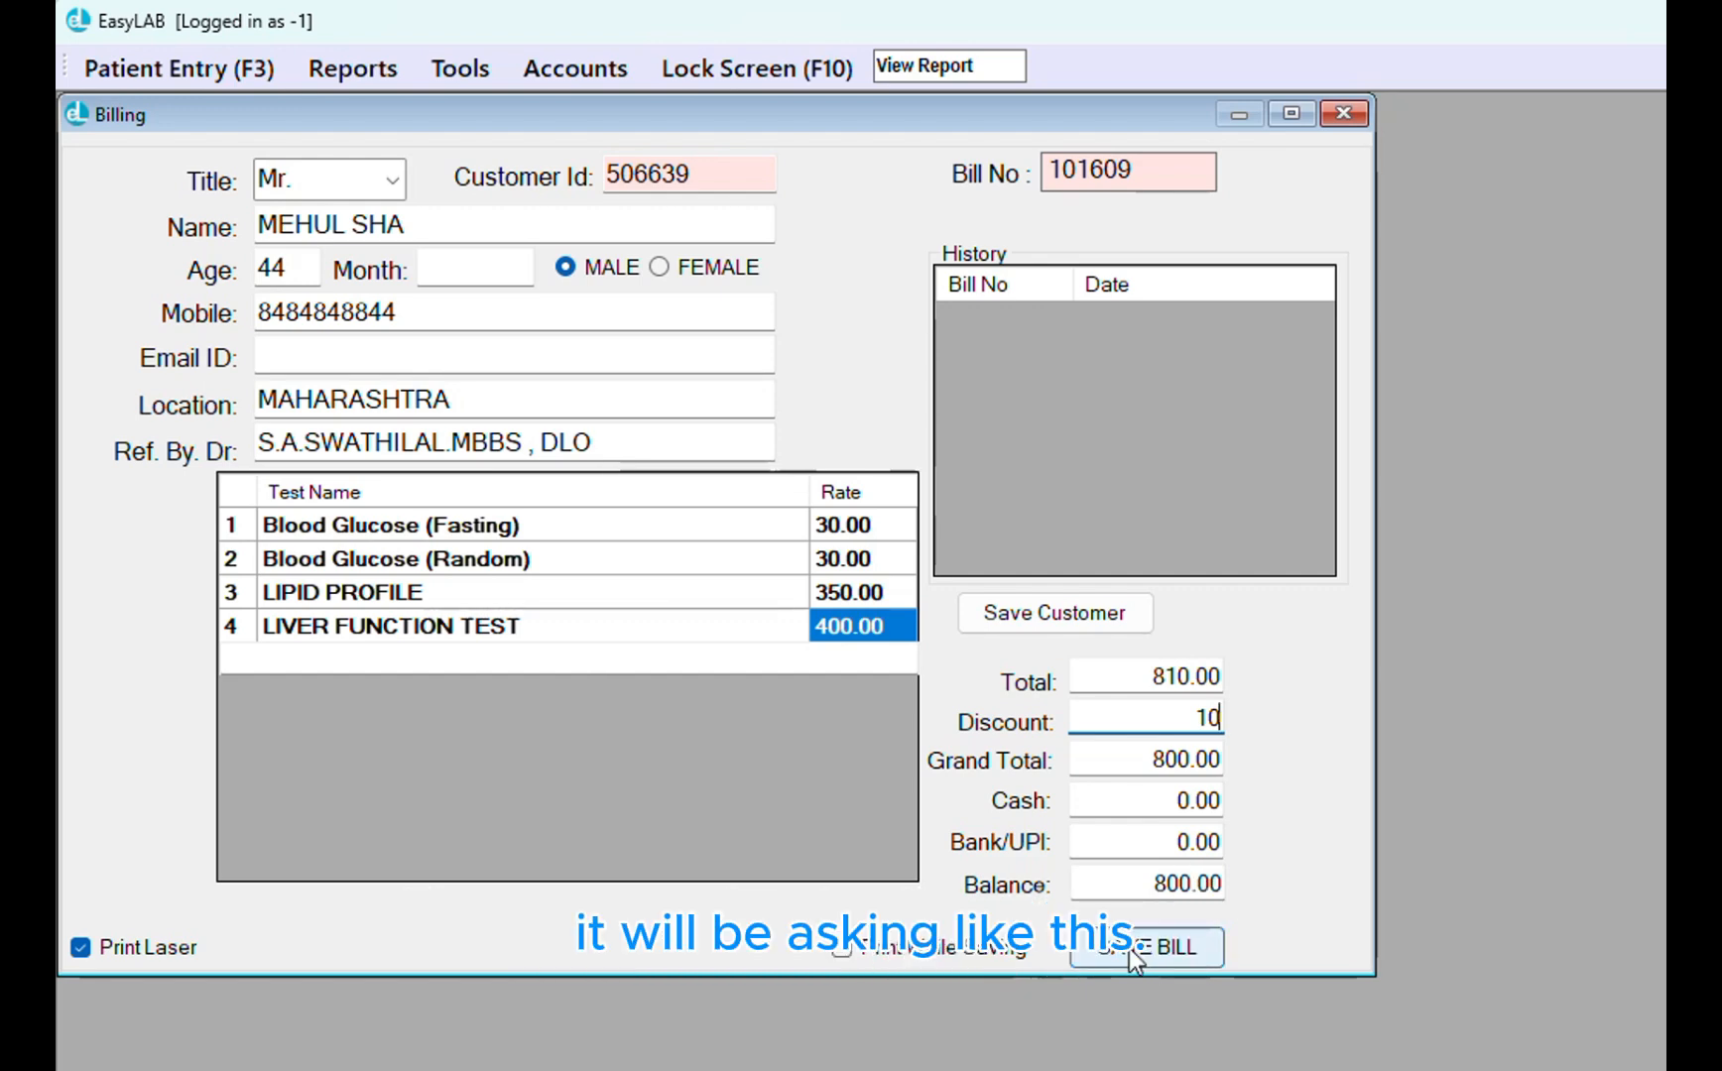
Save the bill, giving 'frieds' as the discount reason
click(1128, 948)
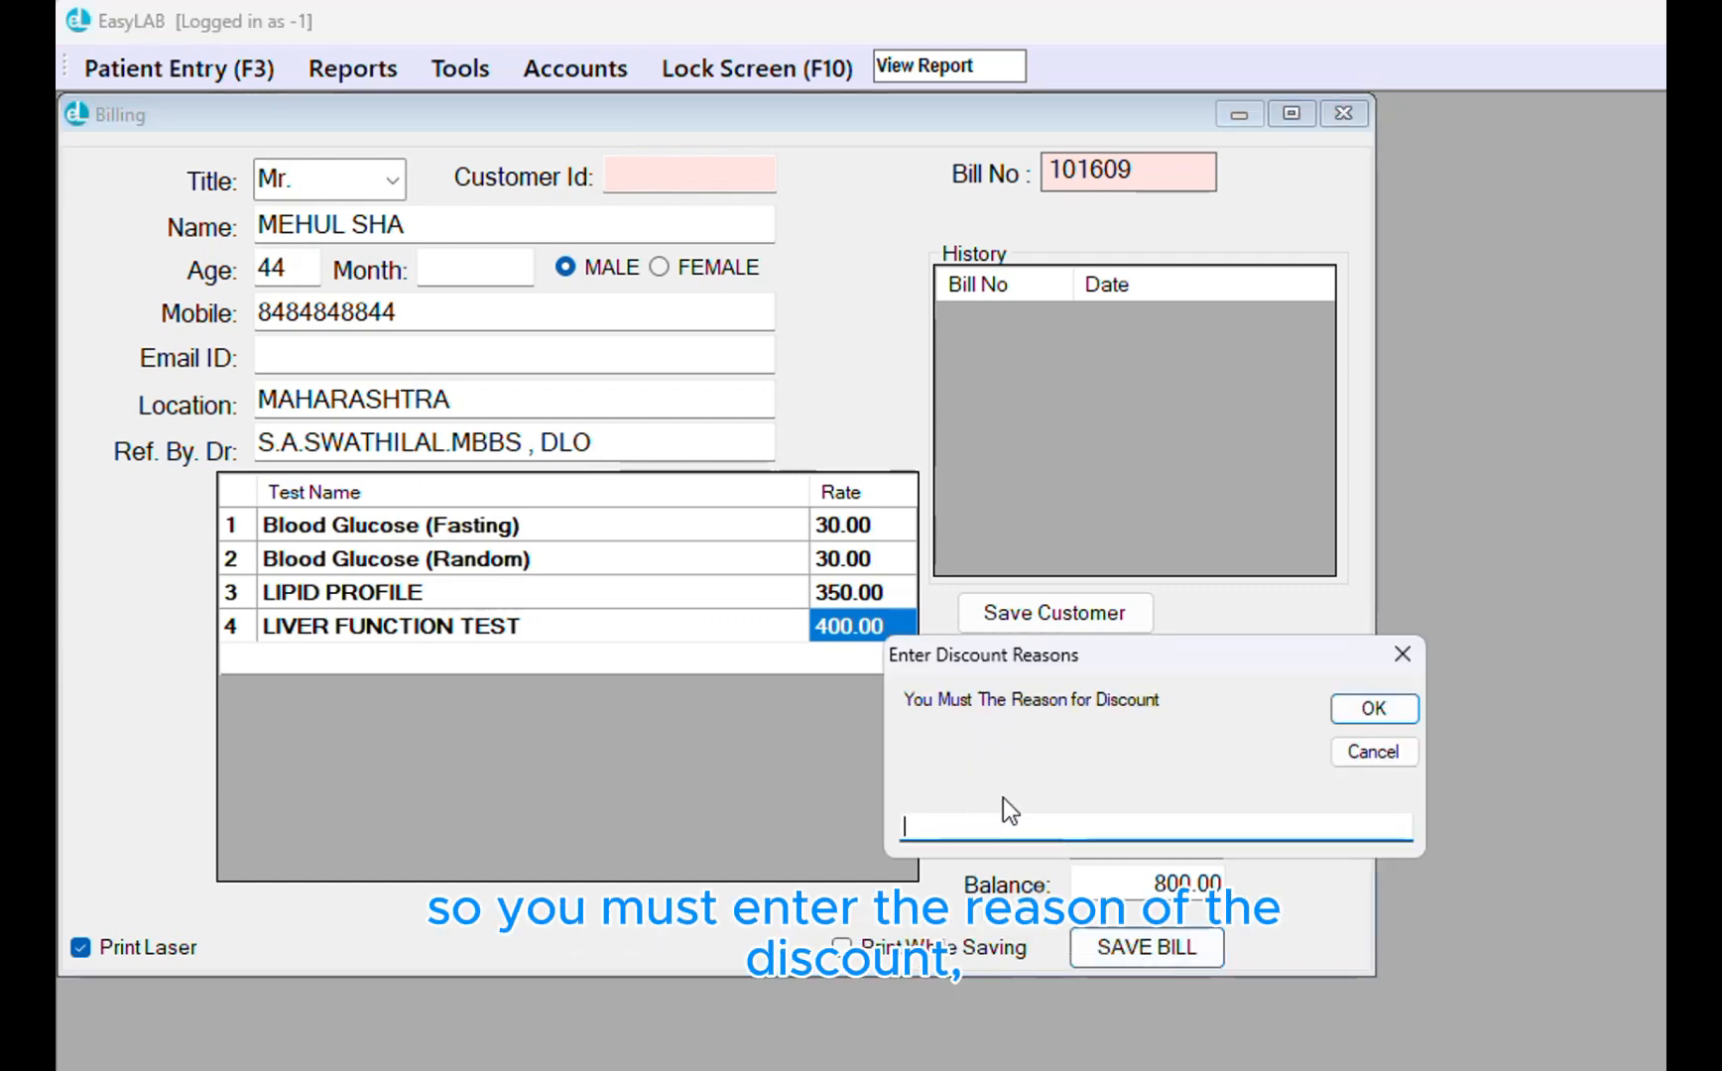
text(frieds)
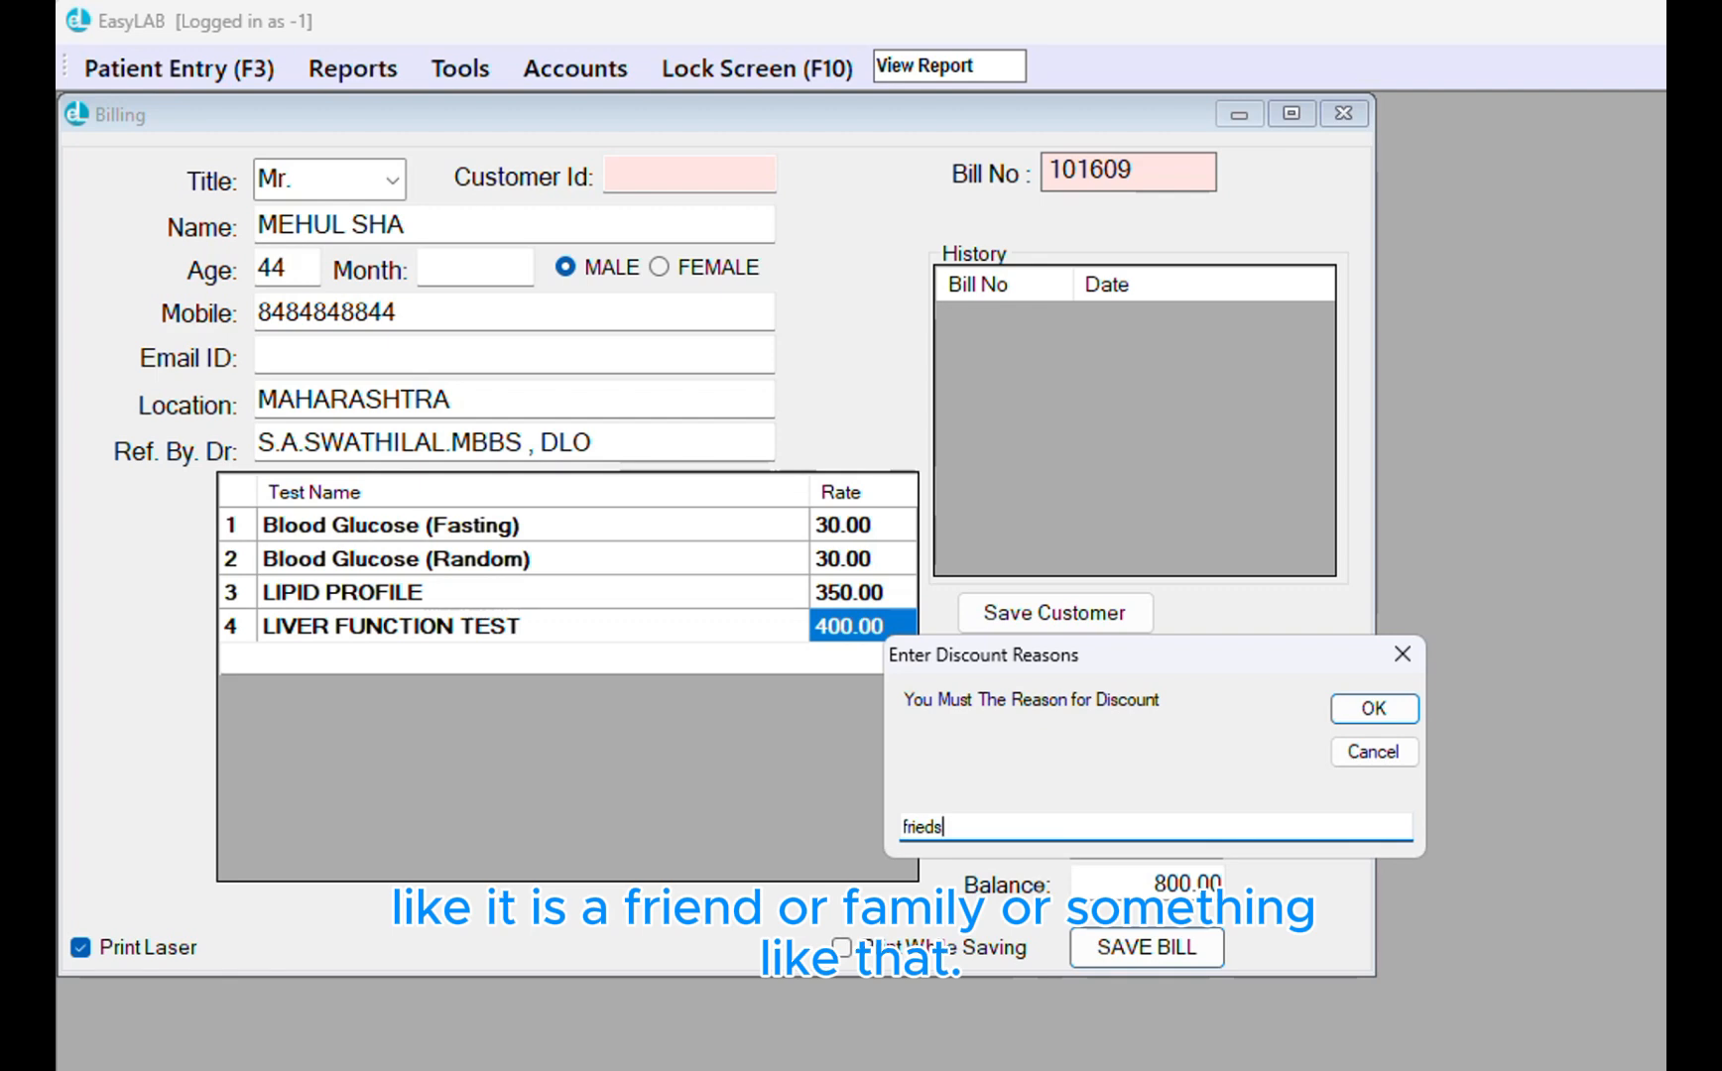
click(1375, 710)
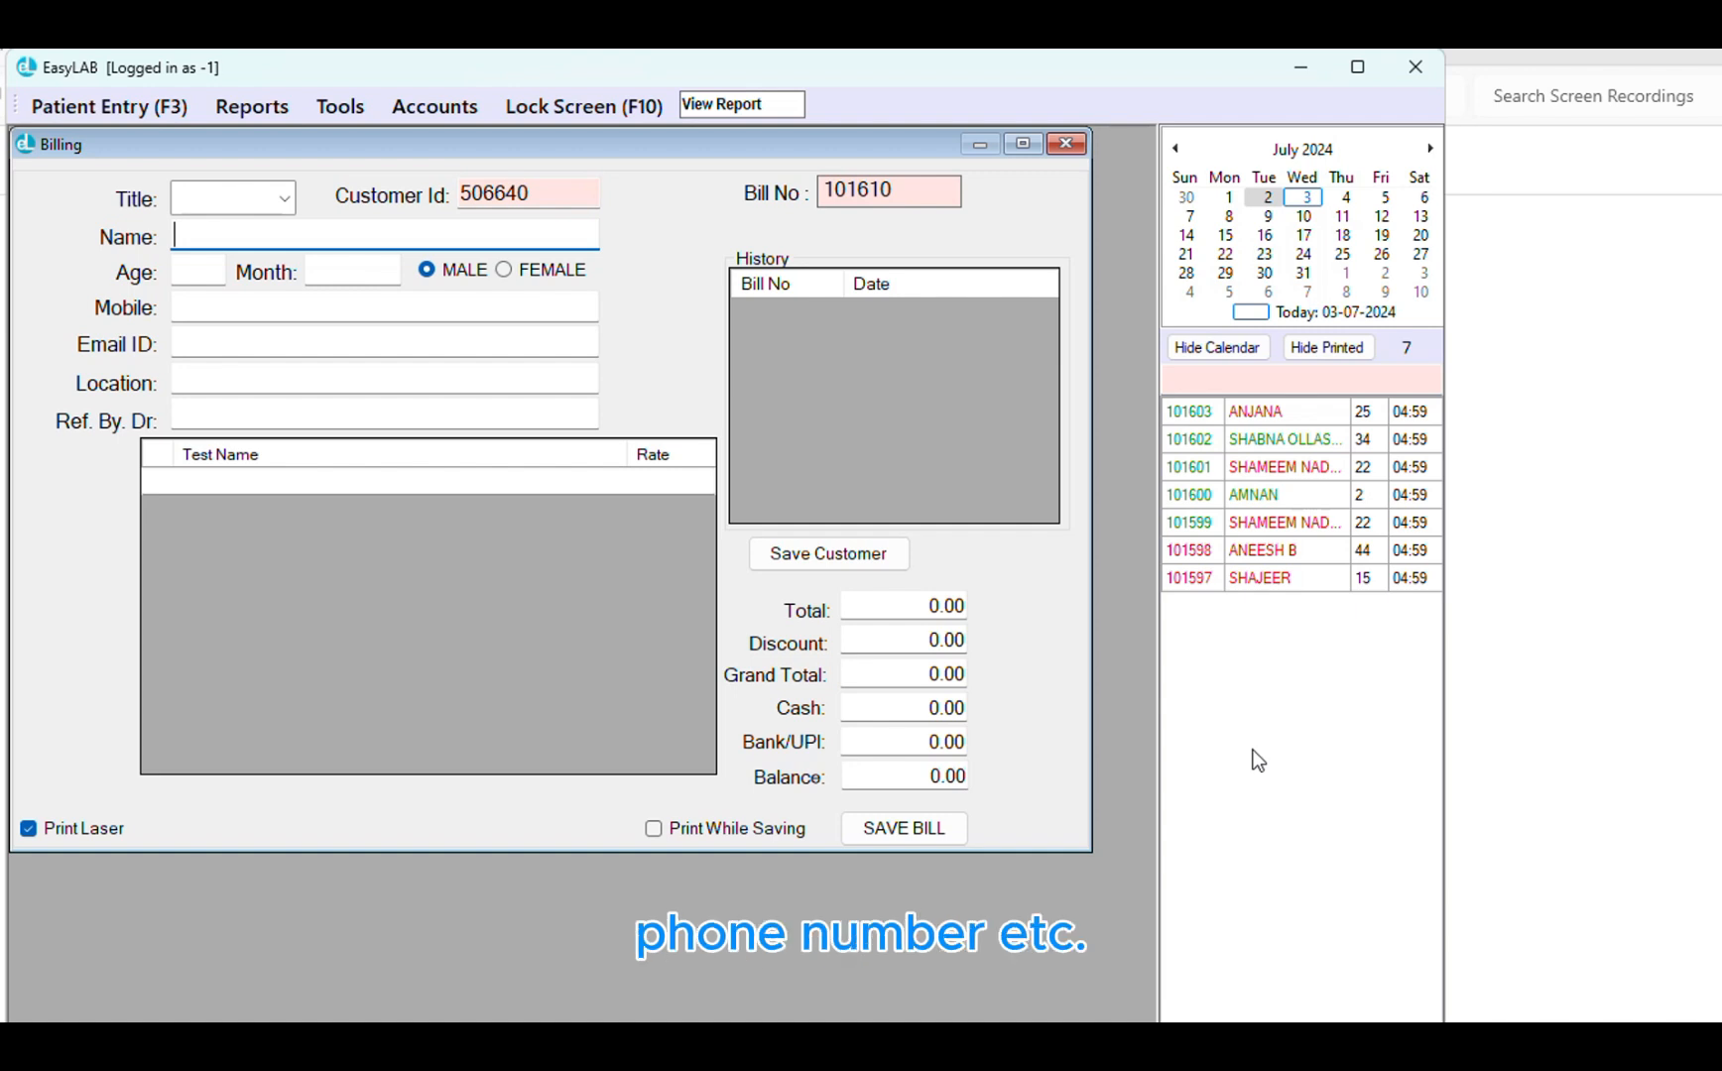
Open bill 101609 from the 3 July bill list
click(1308, 199)
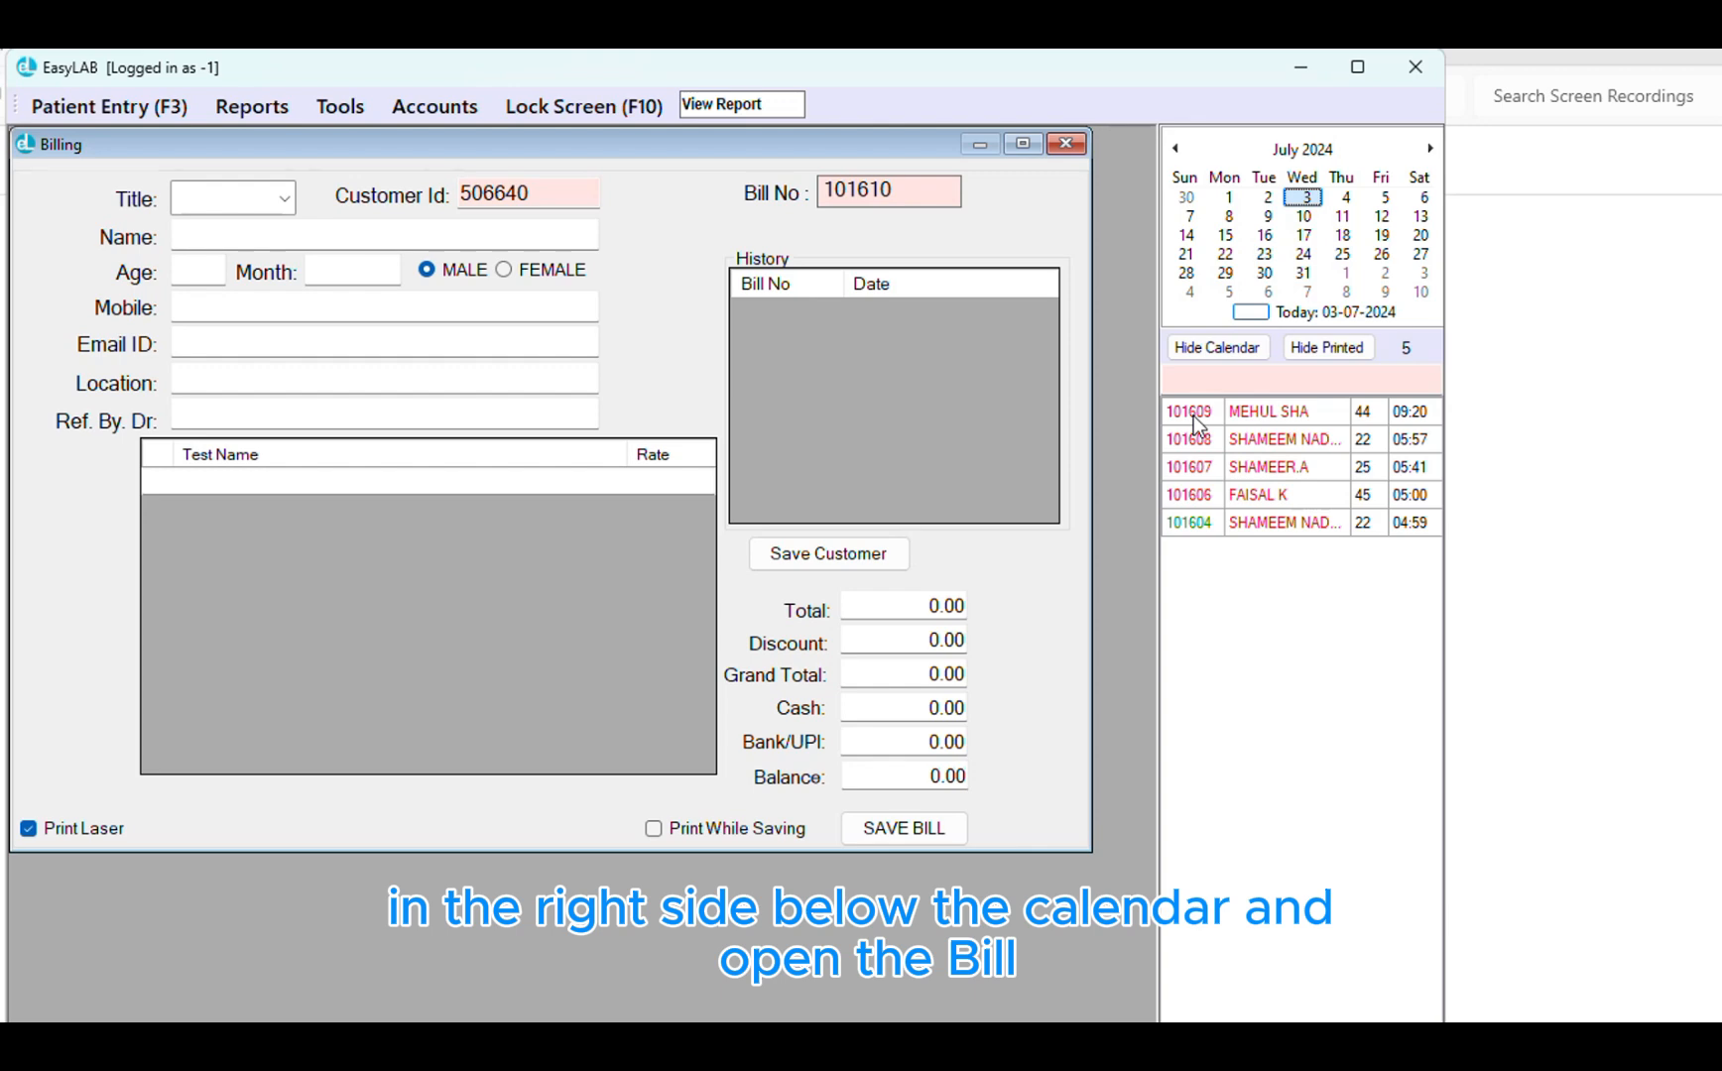
double_click(1193, 415)
click(226, 607)
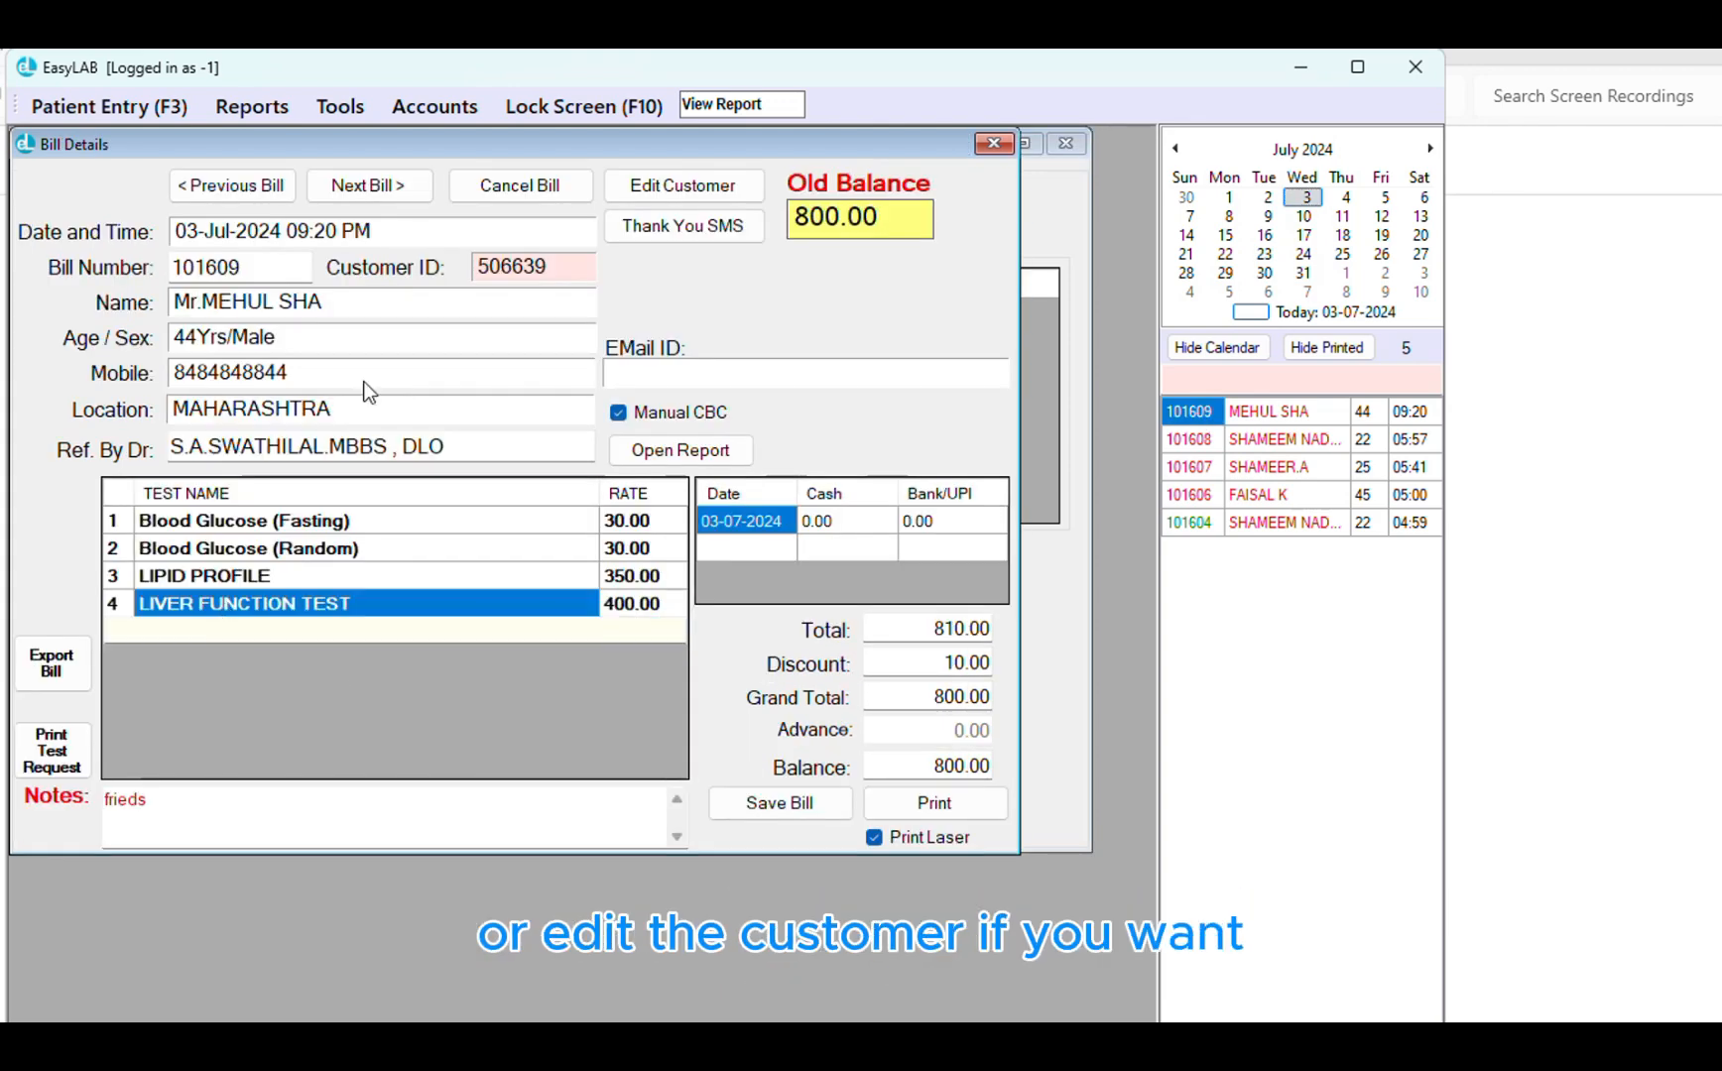
Edit the patient's name and age in the customer details and save them
click(666, 189)
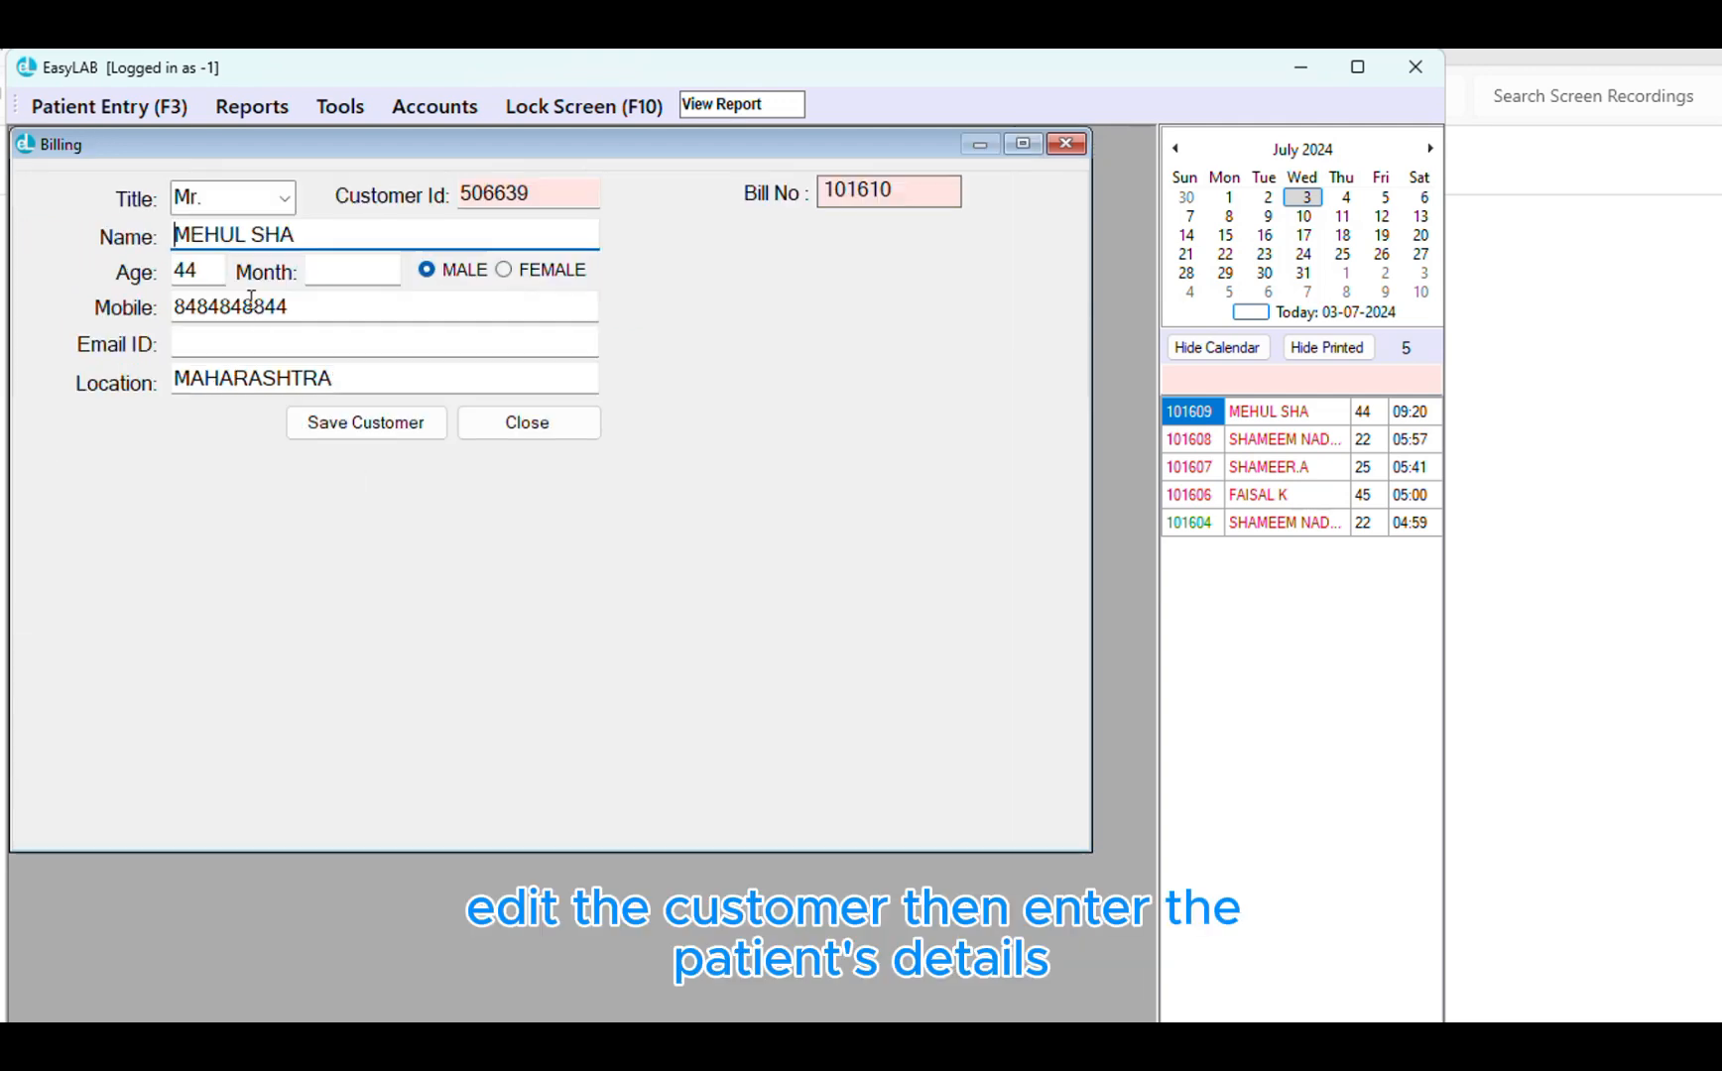
drag(352, 244, 265, 240)
key(Tab)
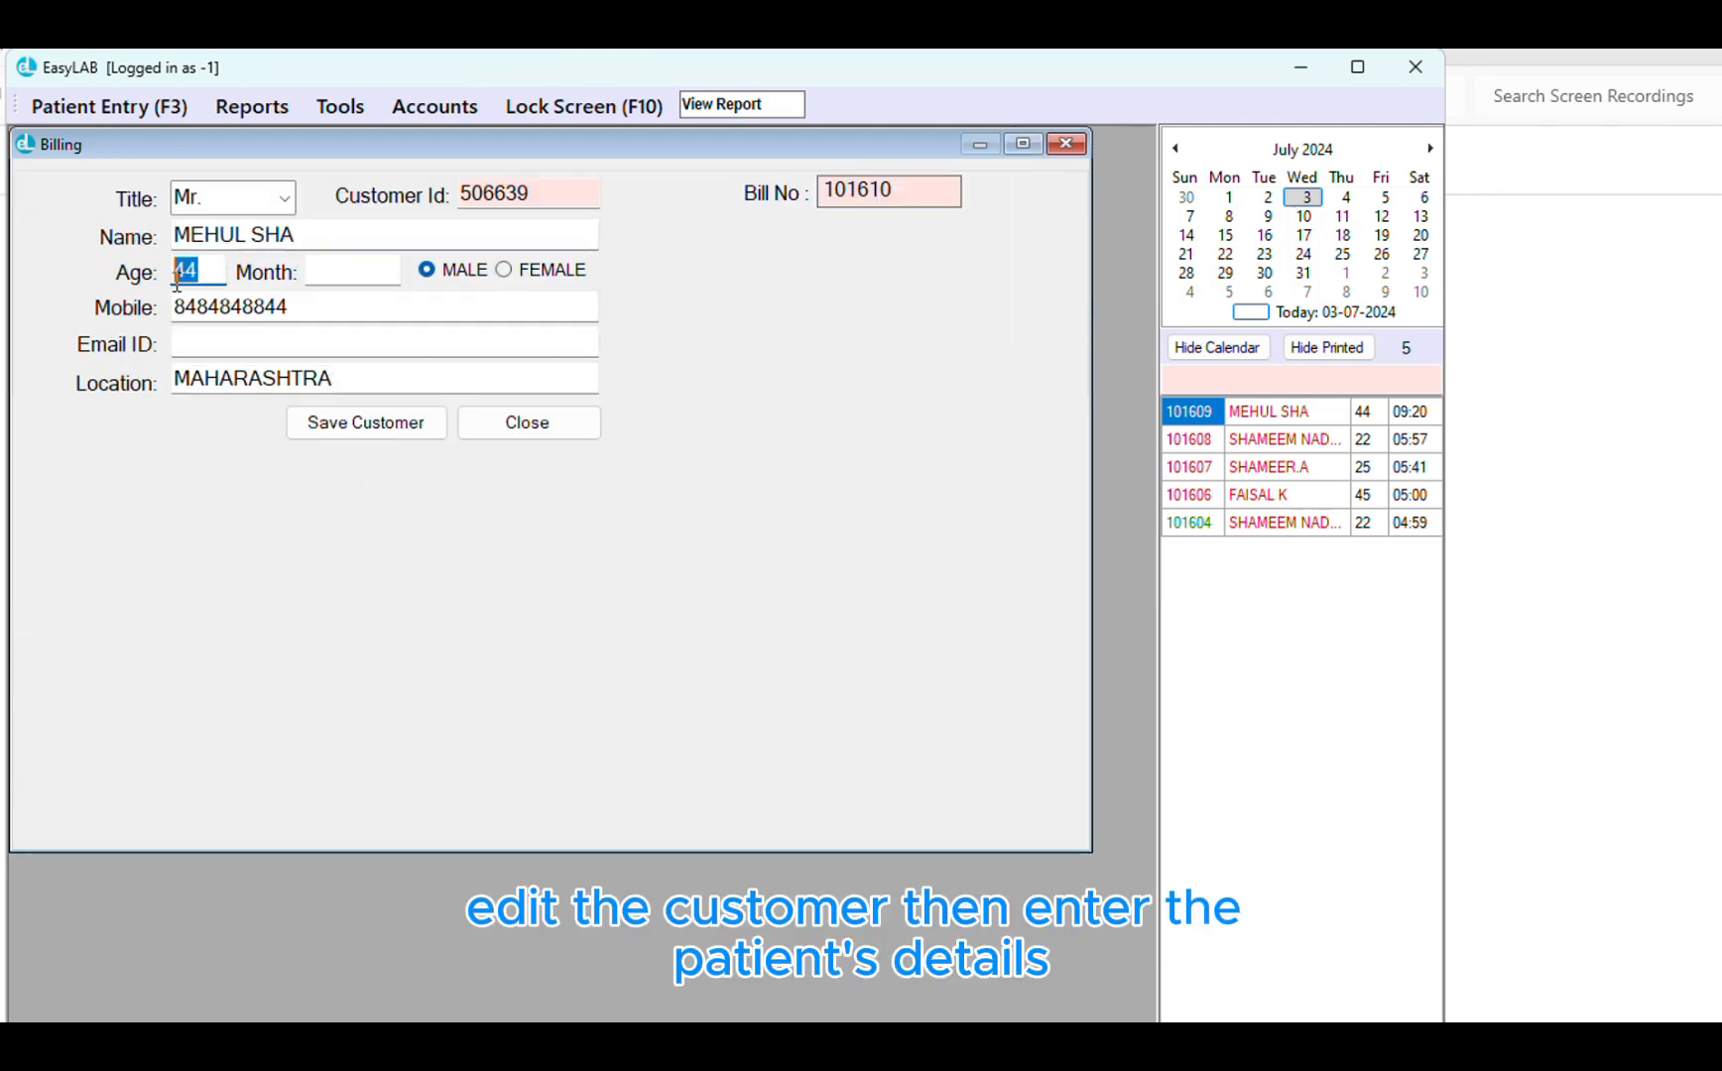
click(411, 434)
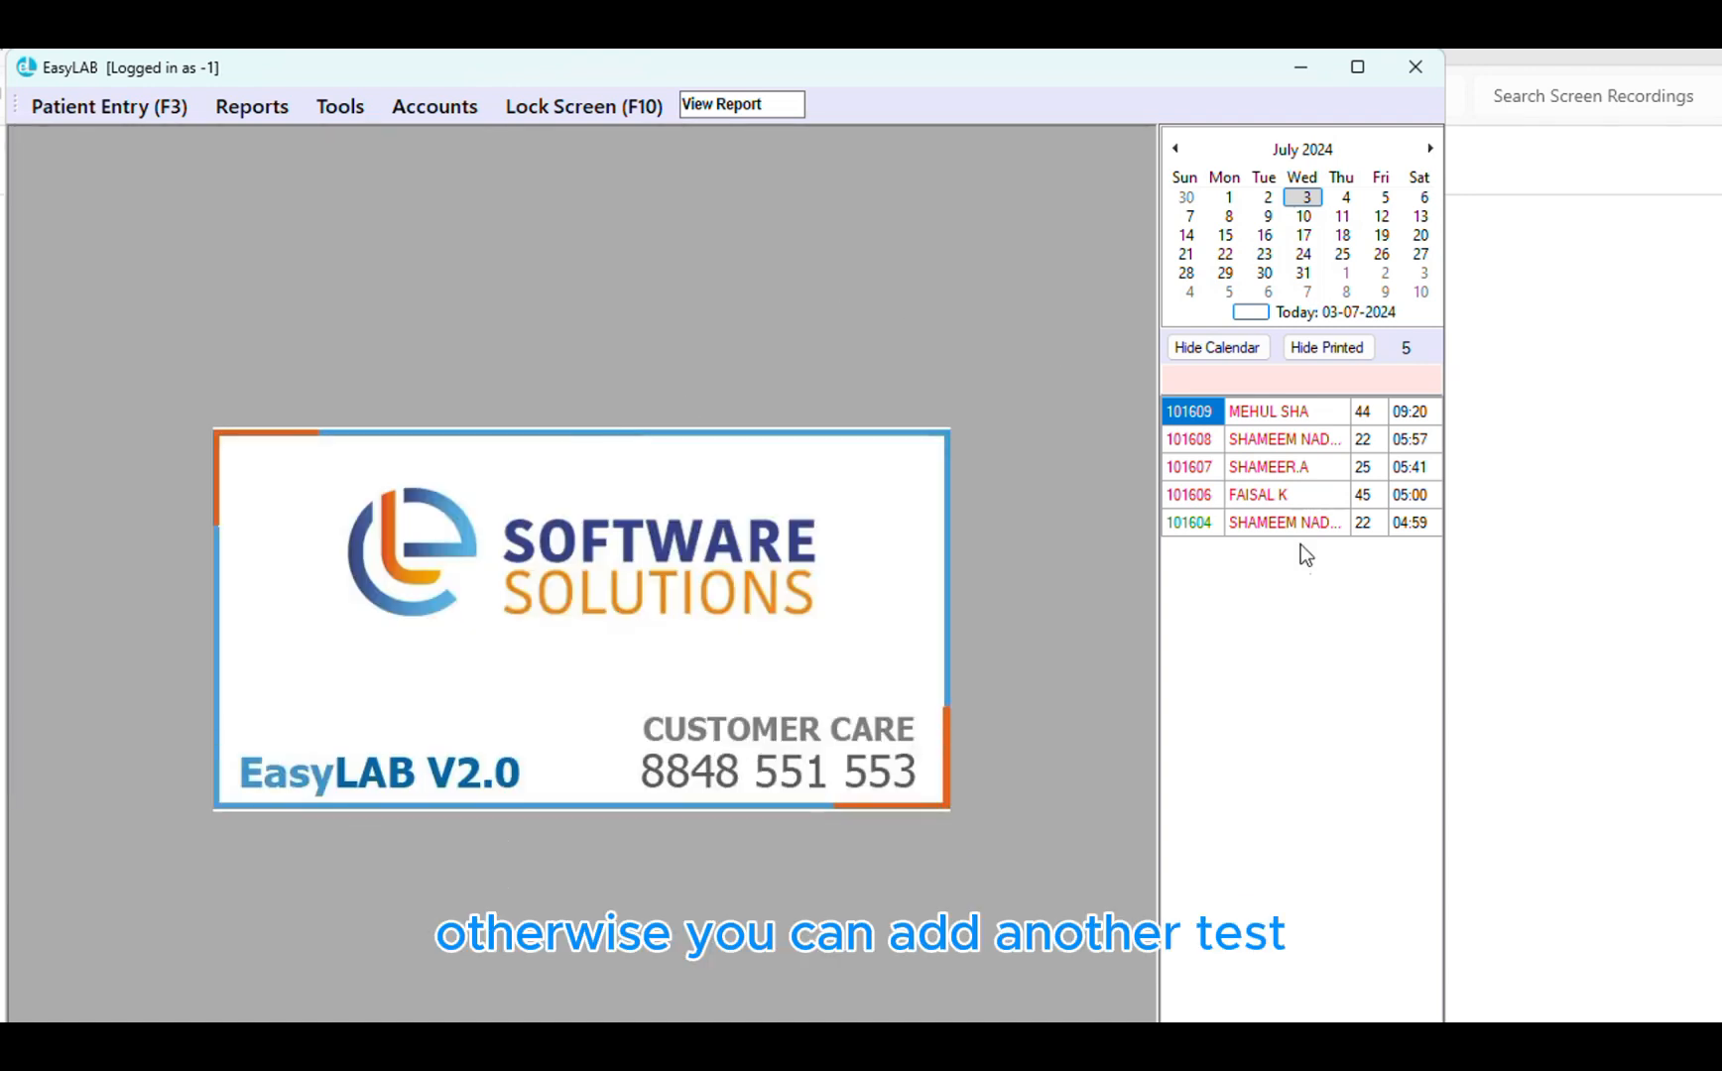
Reopen the latest bill and add MORPHOLOGY at 50.00 as a new test line
double_click(1190, 413)
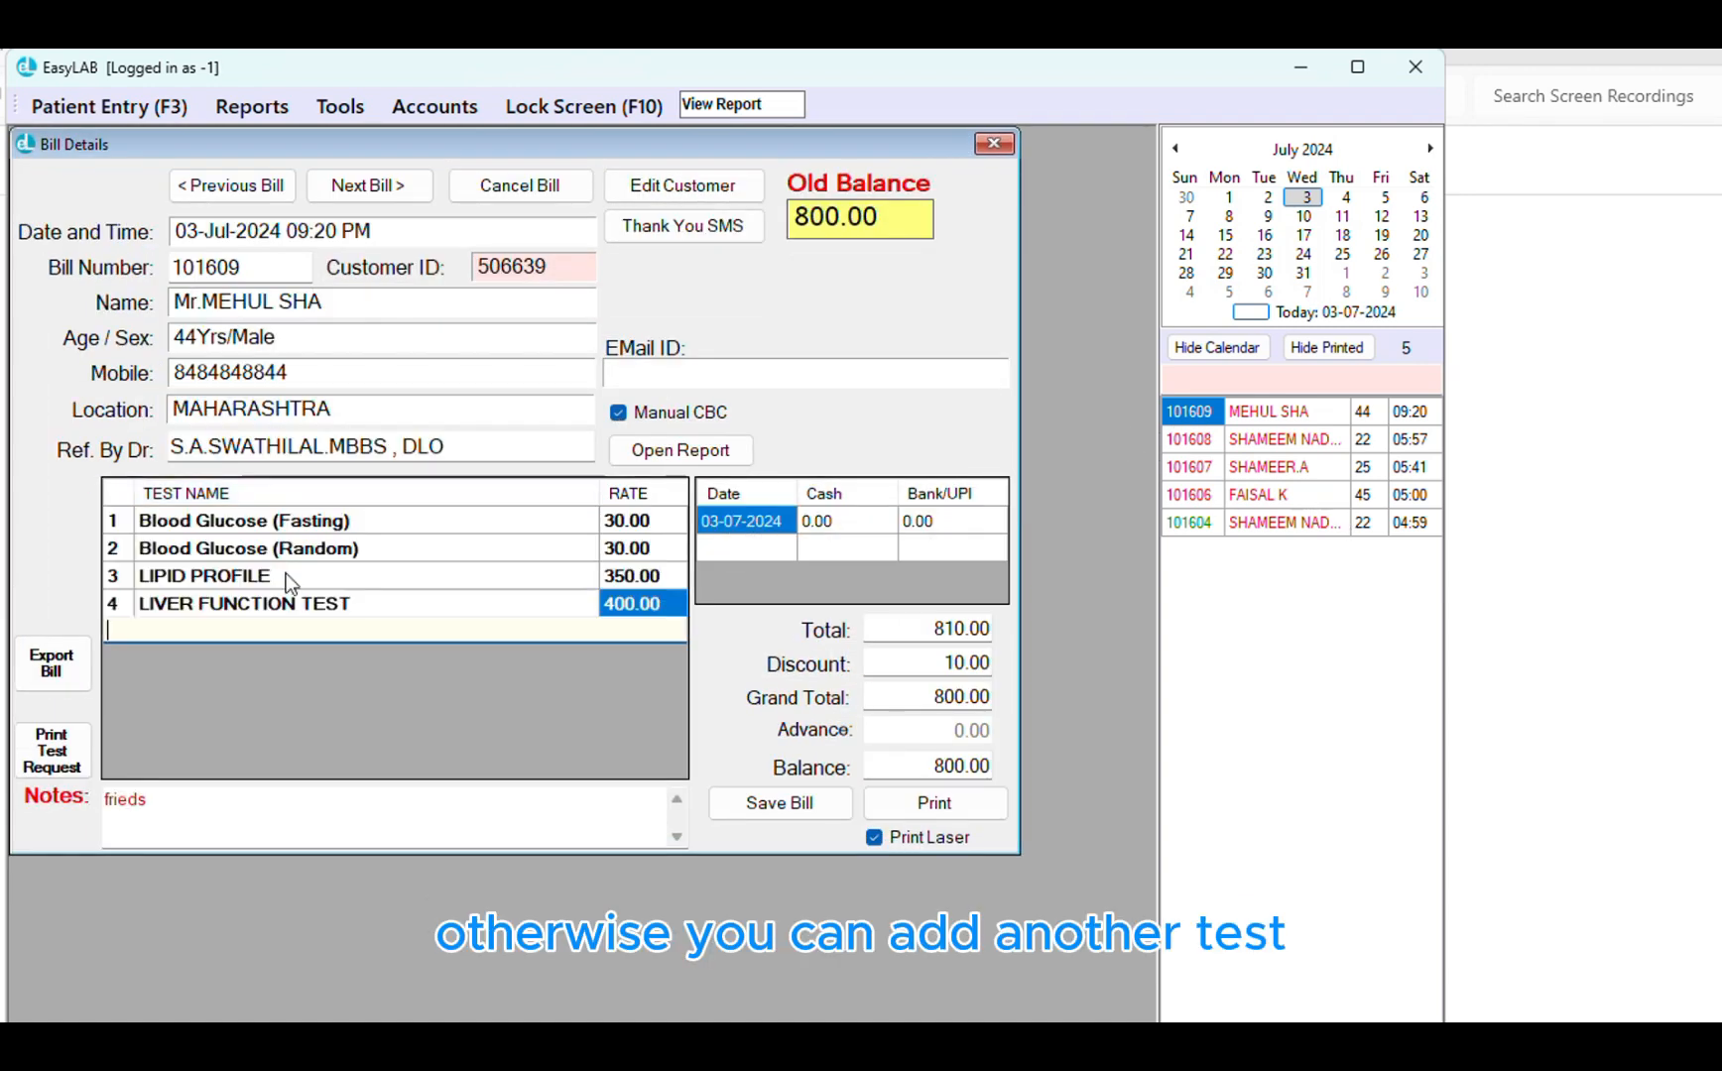
click(239, 627)
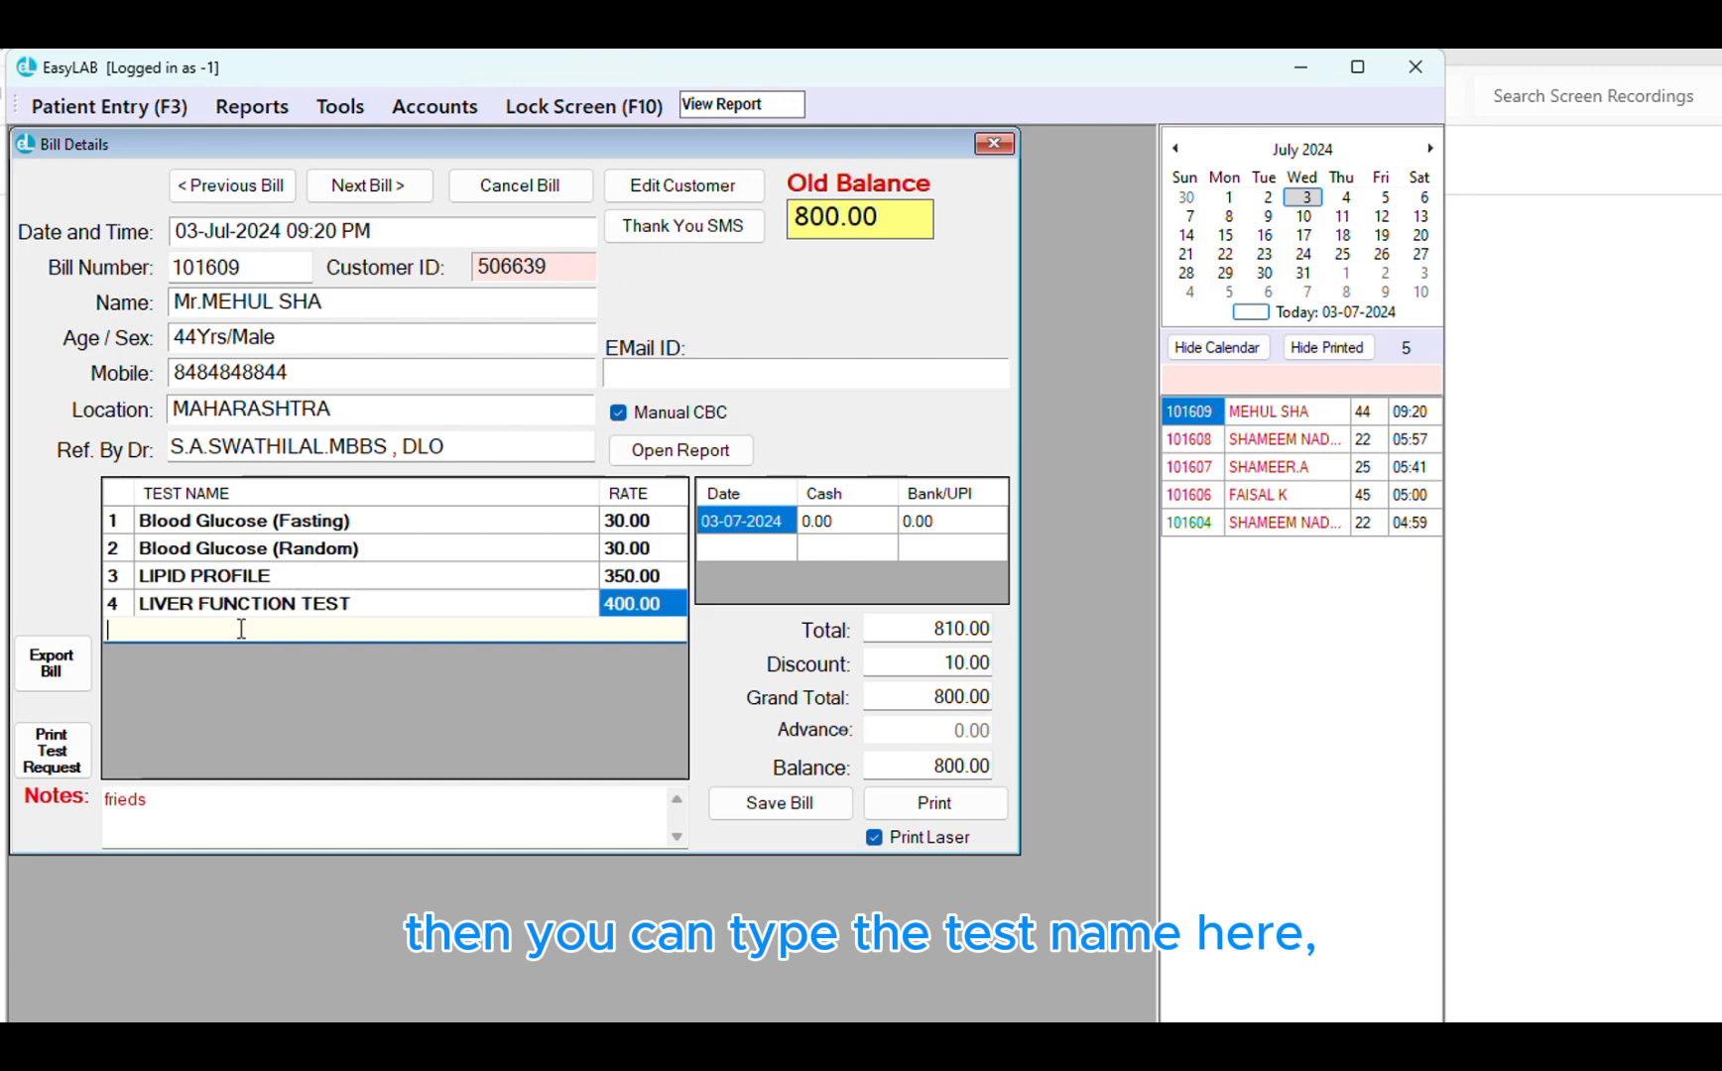
text(h)
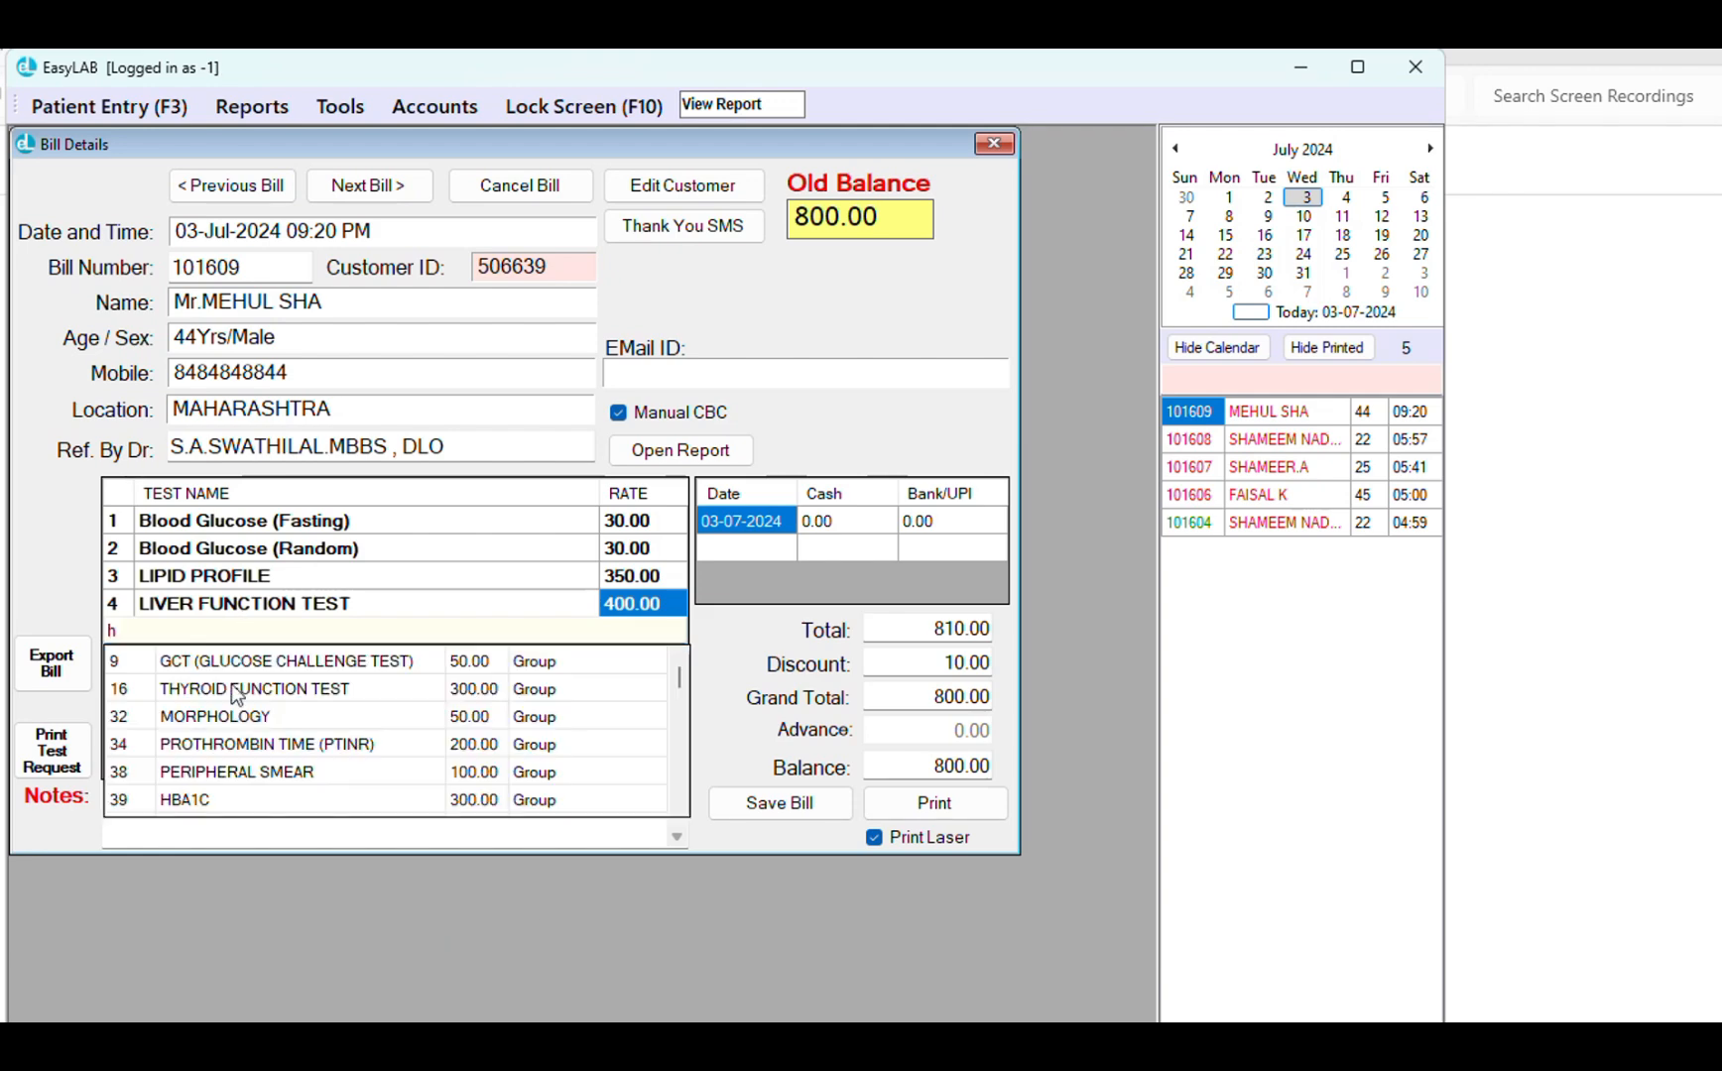
click(239, 716)
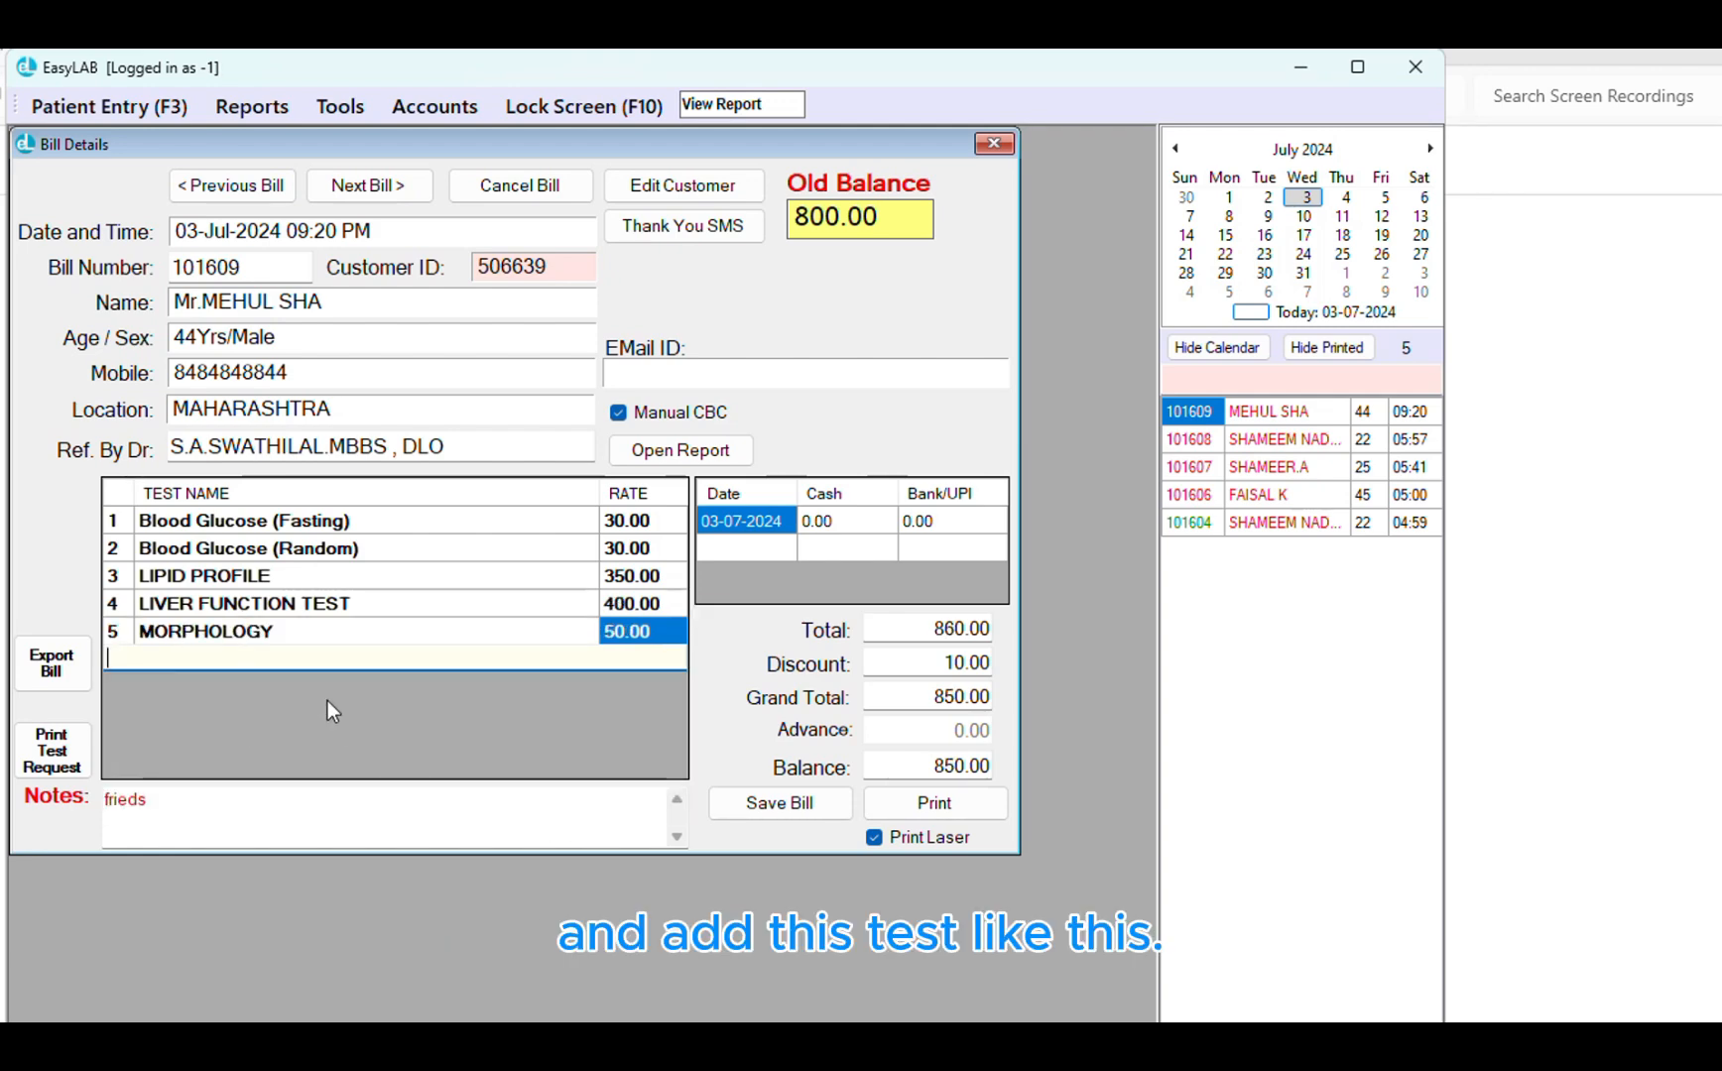
click(317, 634)
click(314, 630)
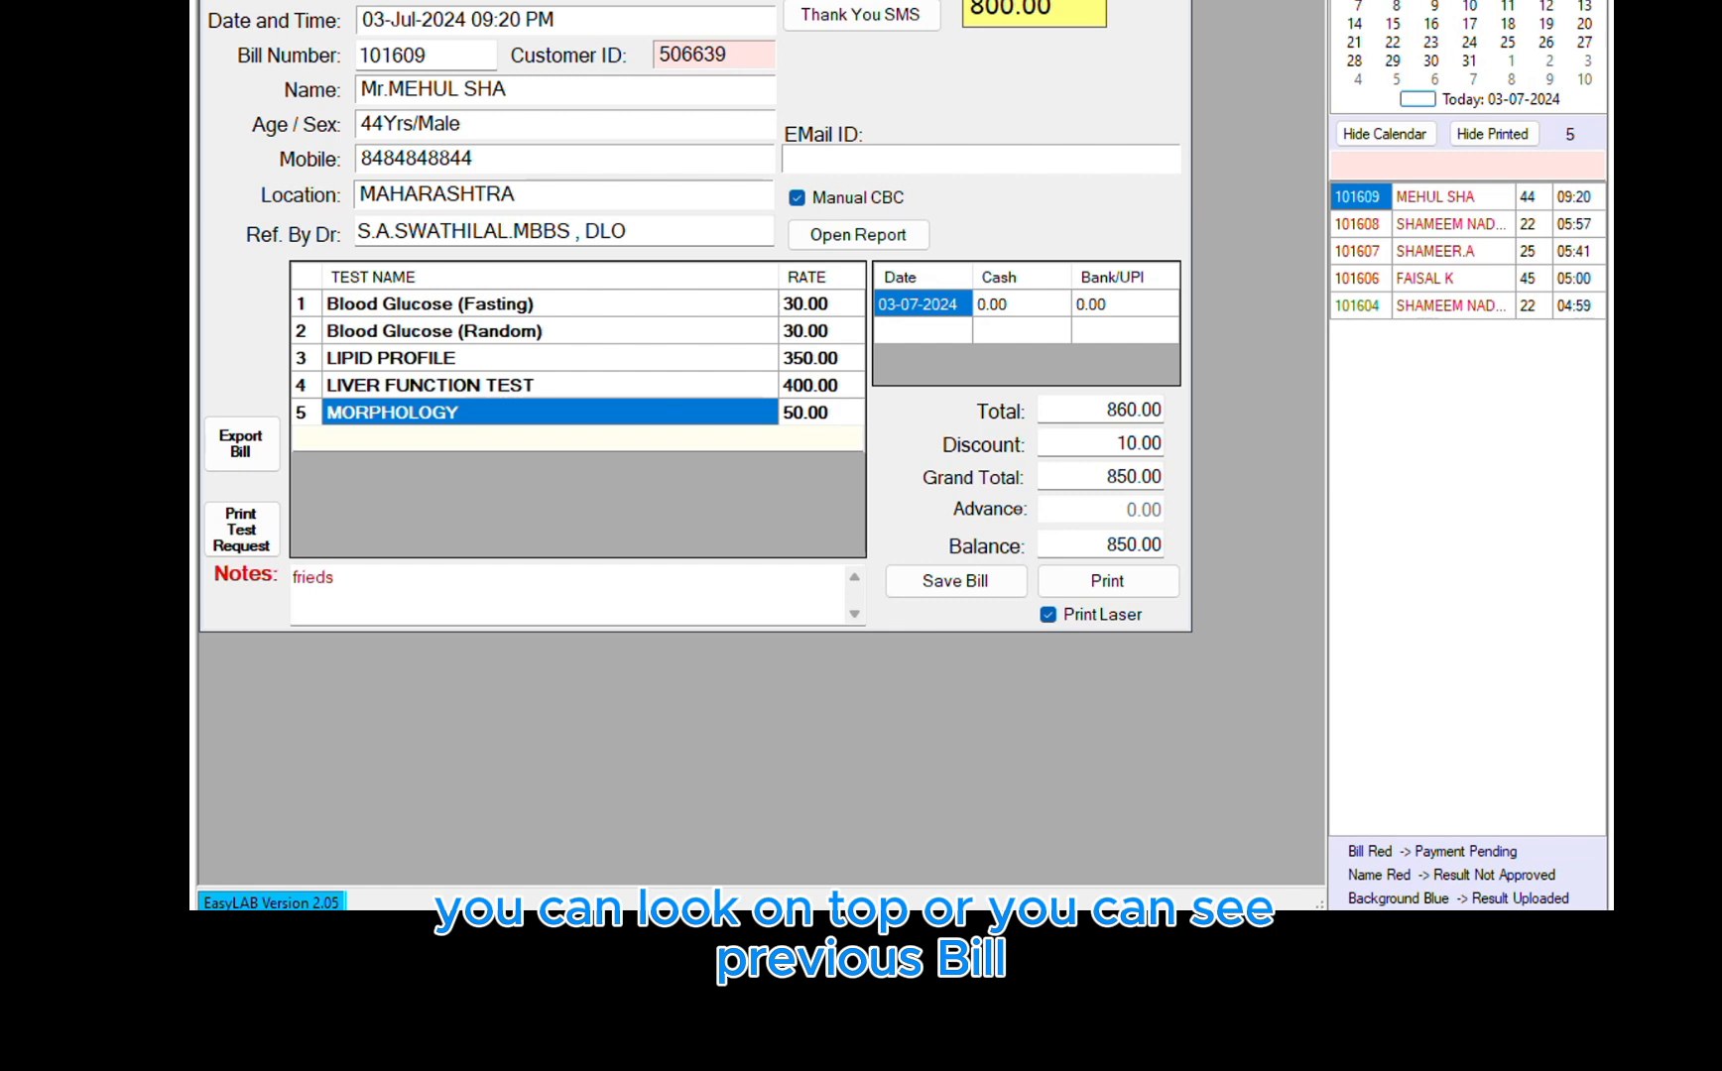
Step back to the previous bill, then forward to the following one
click(516, 1)
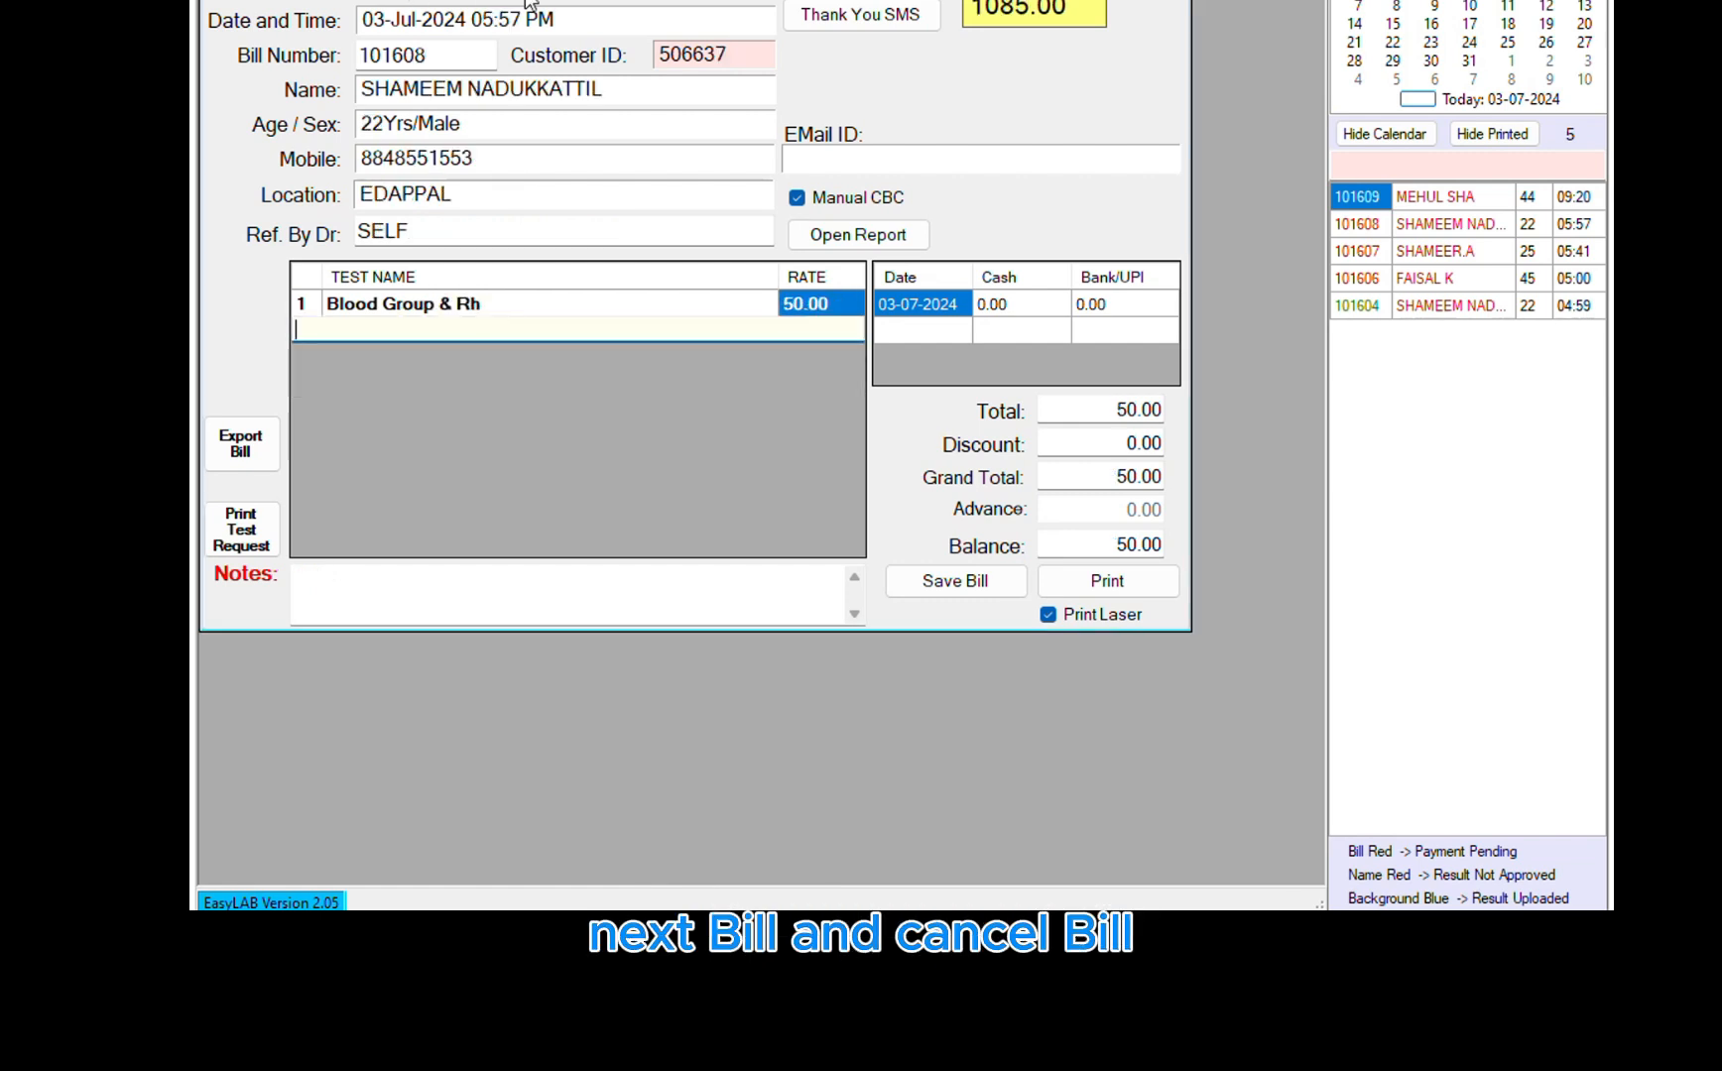
click(590, 1)
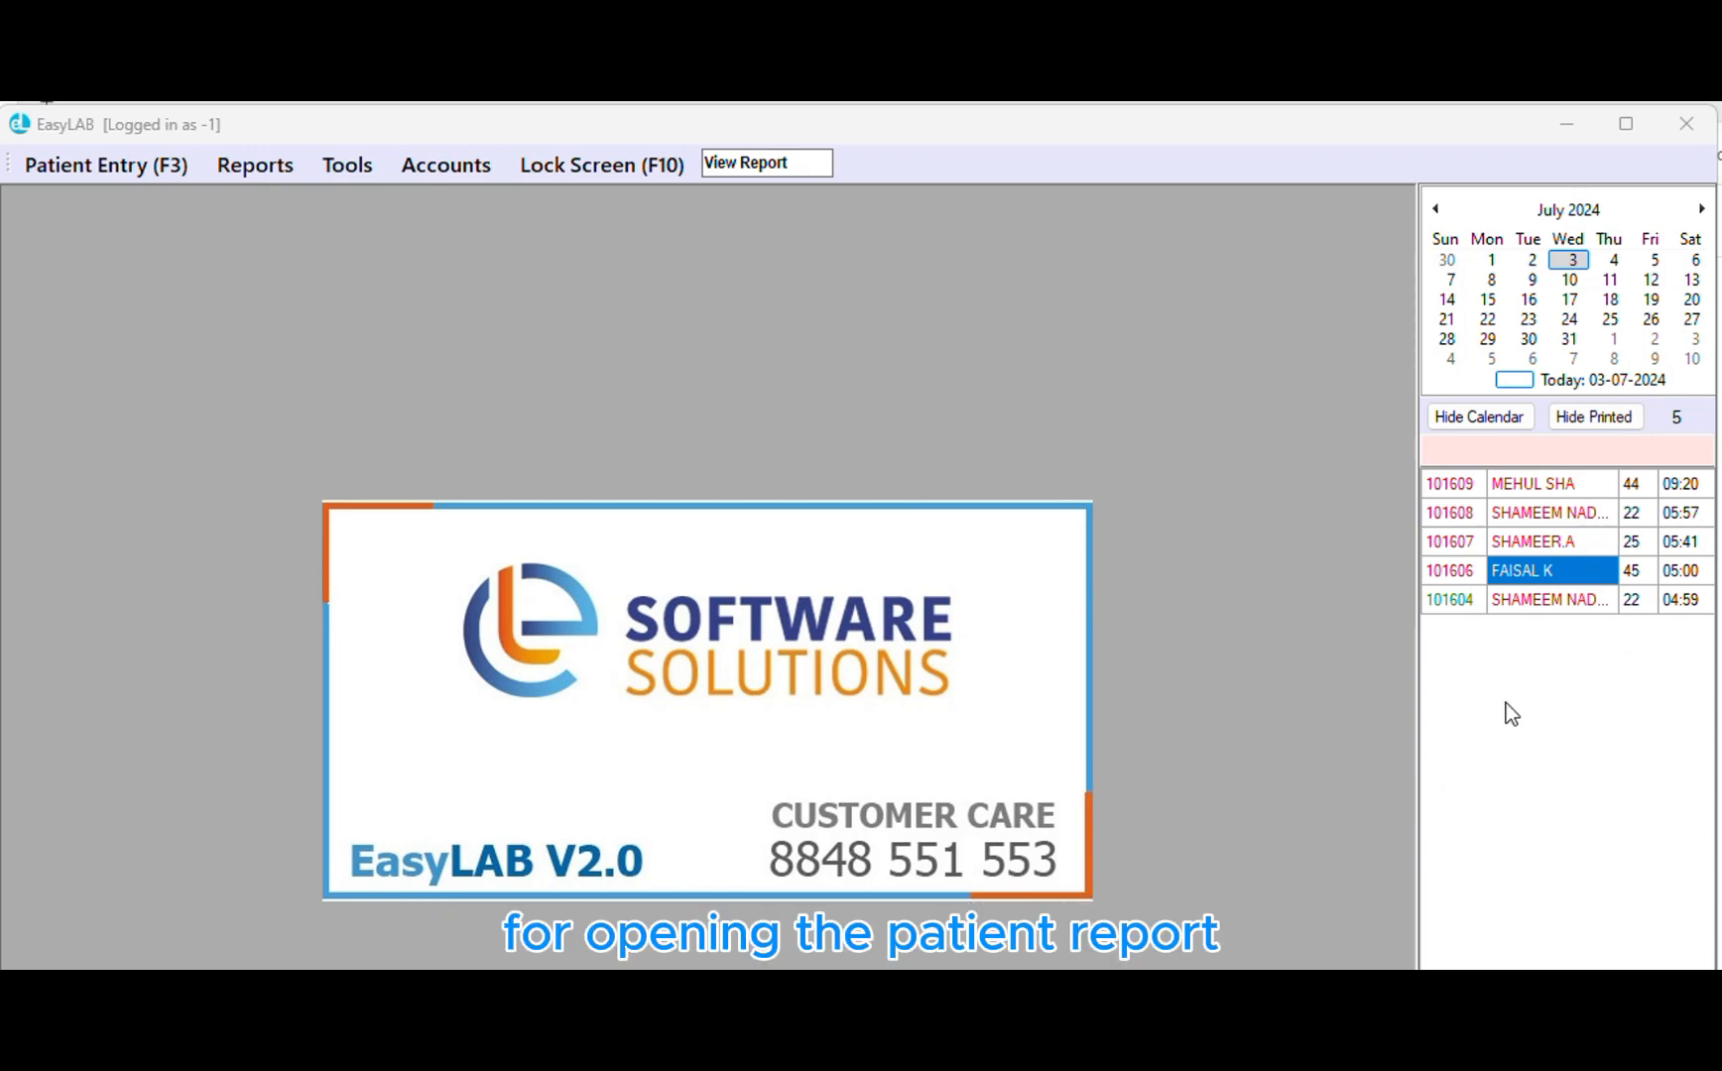
Enter fasting blood glucose 150.0 and serum uric acid 5.6 for the patient, then save
double_click(1527, 571)
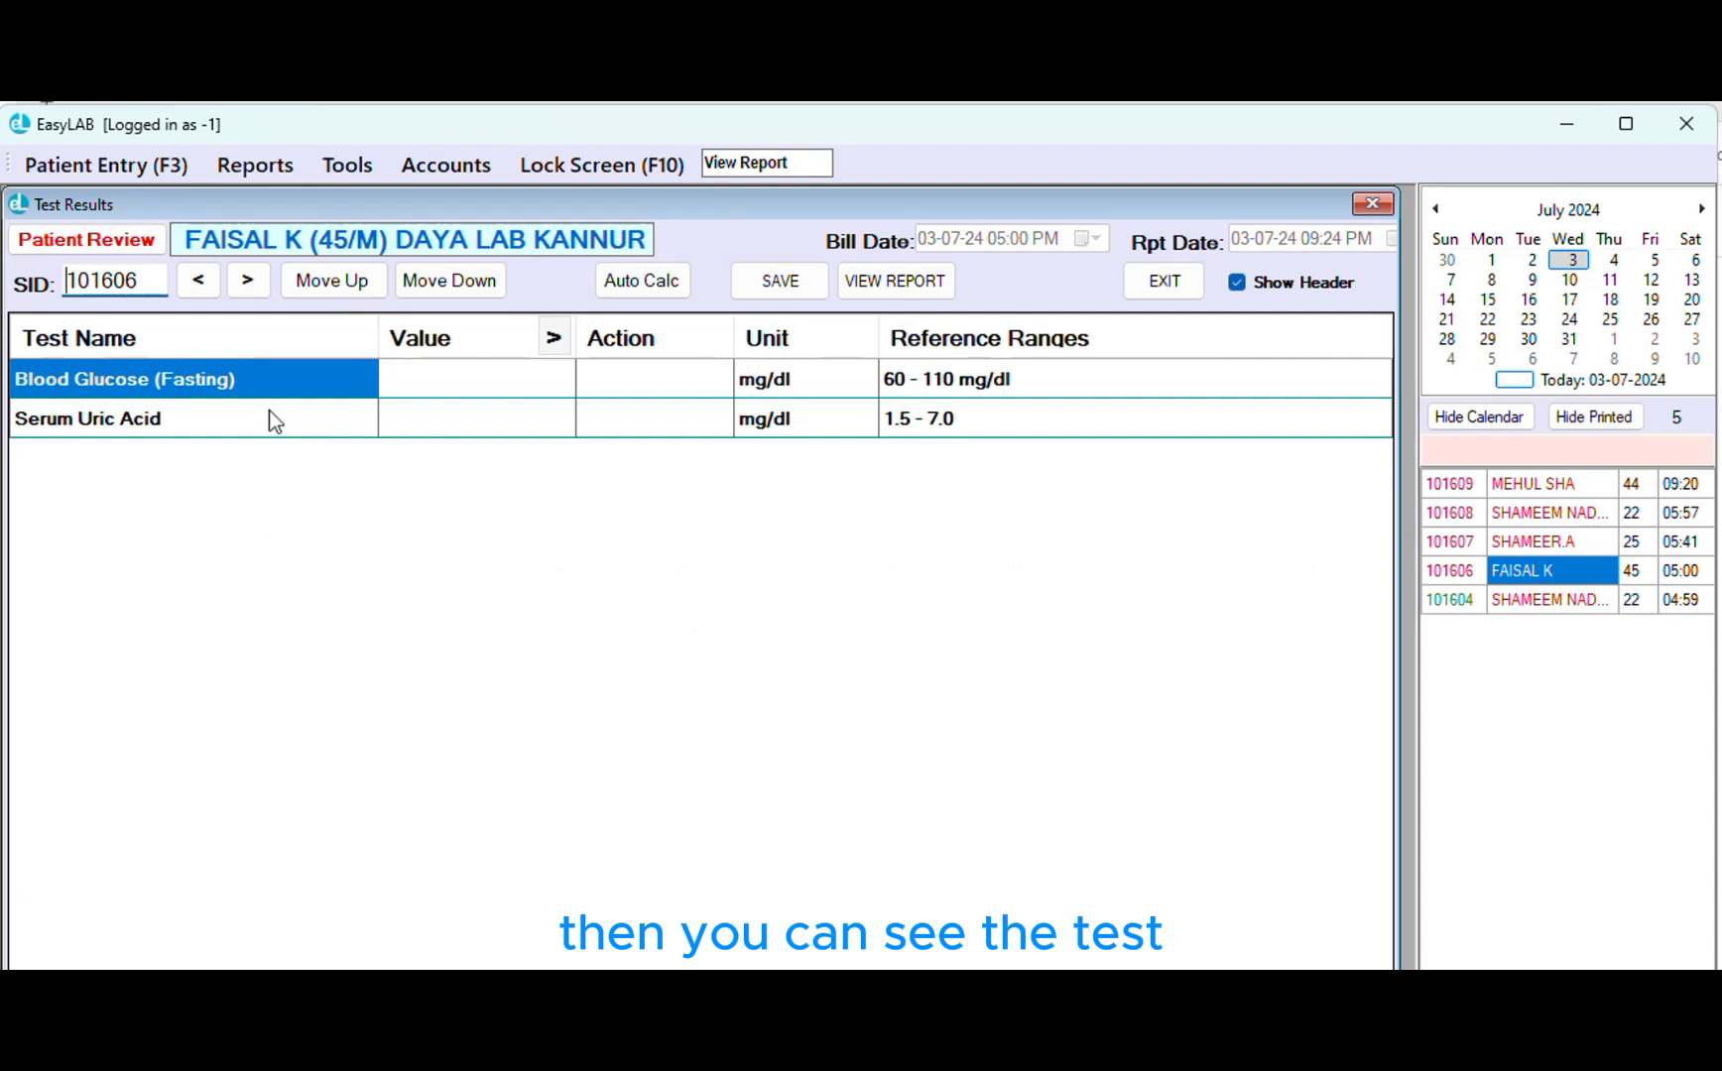
drag(205, 397, 210, 432)
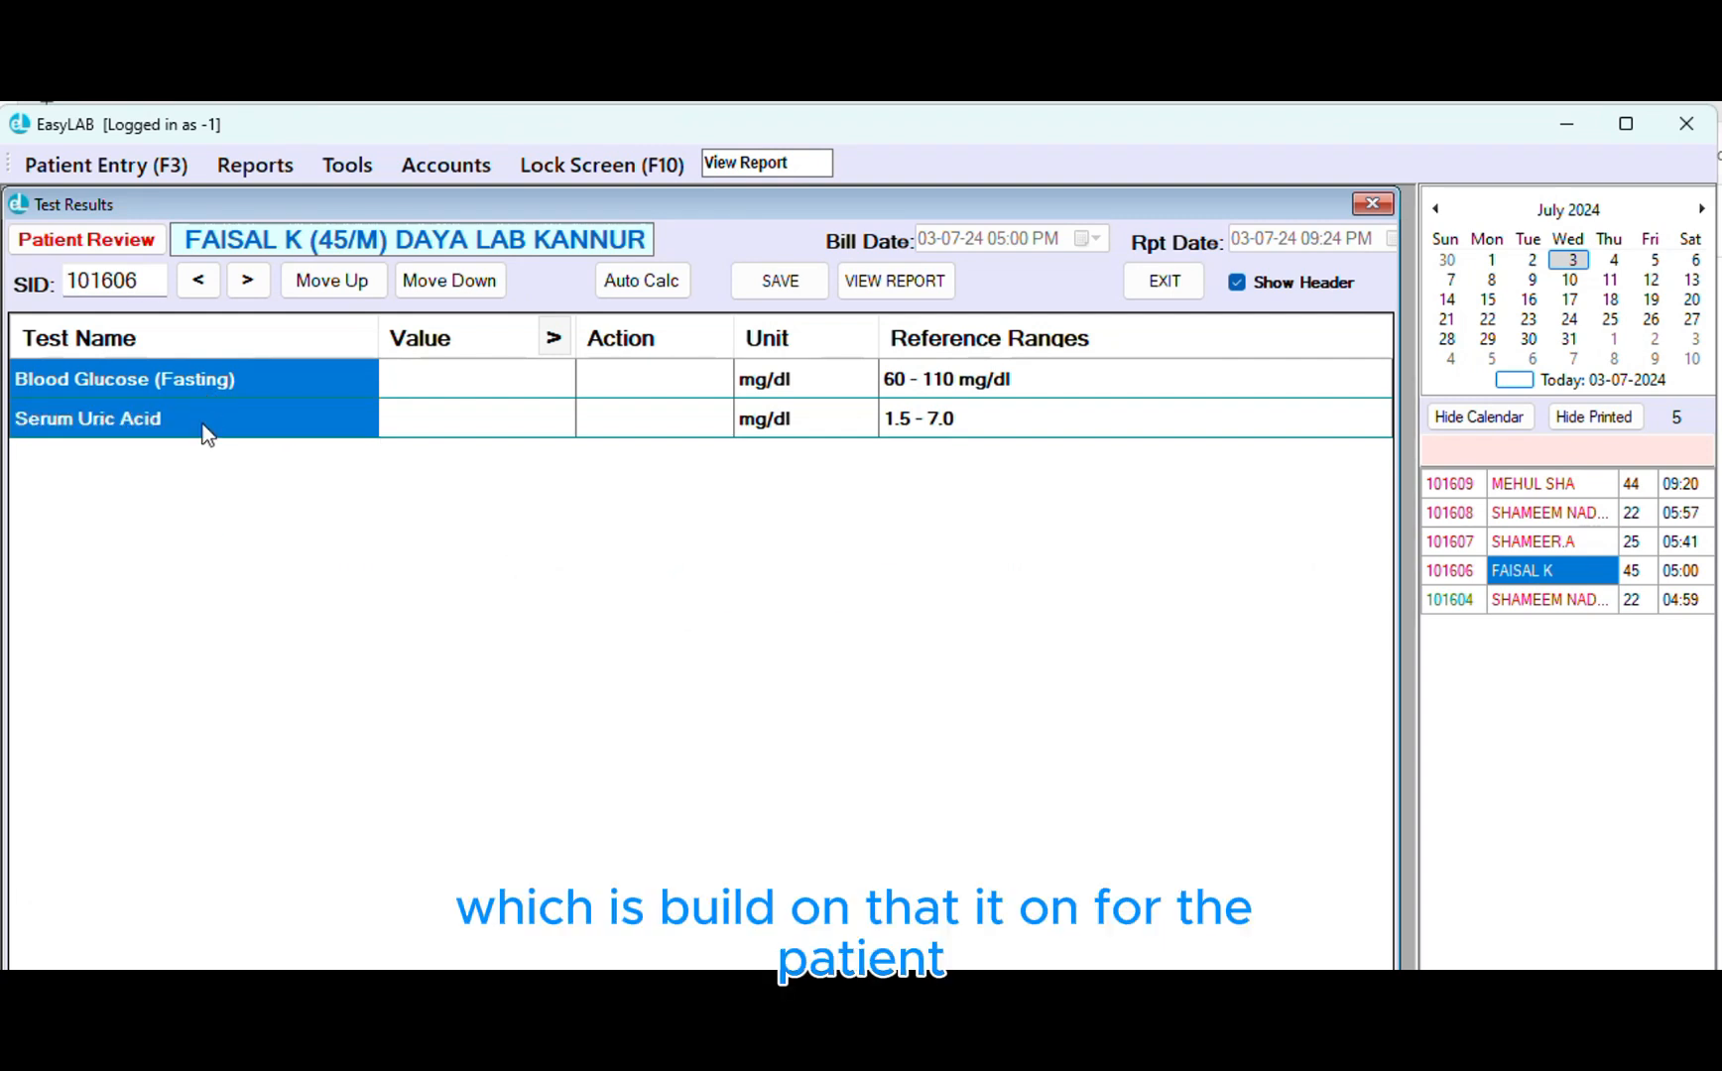
click(447, 398)
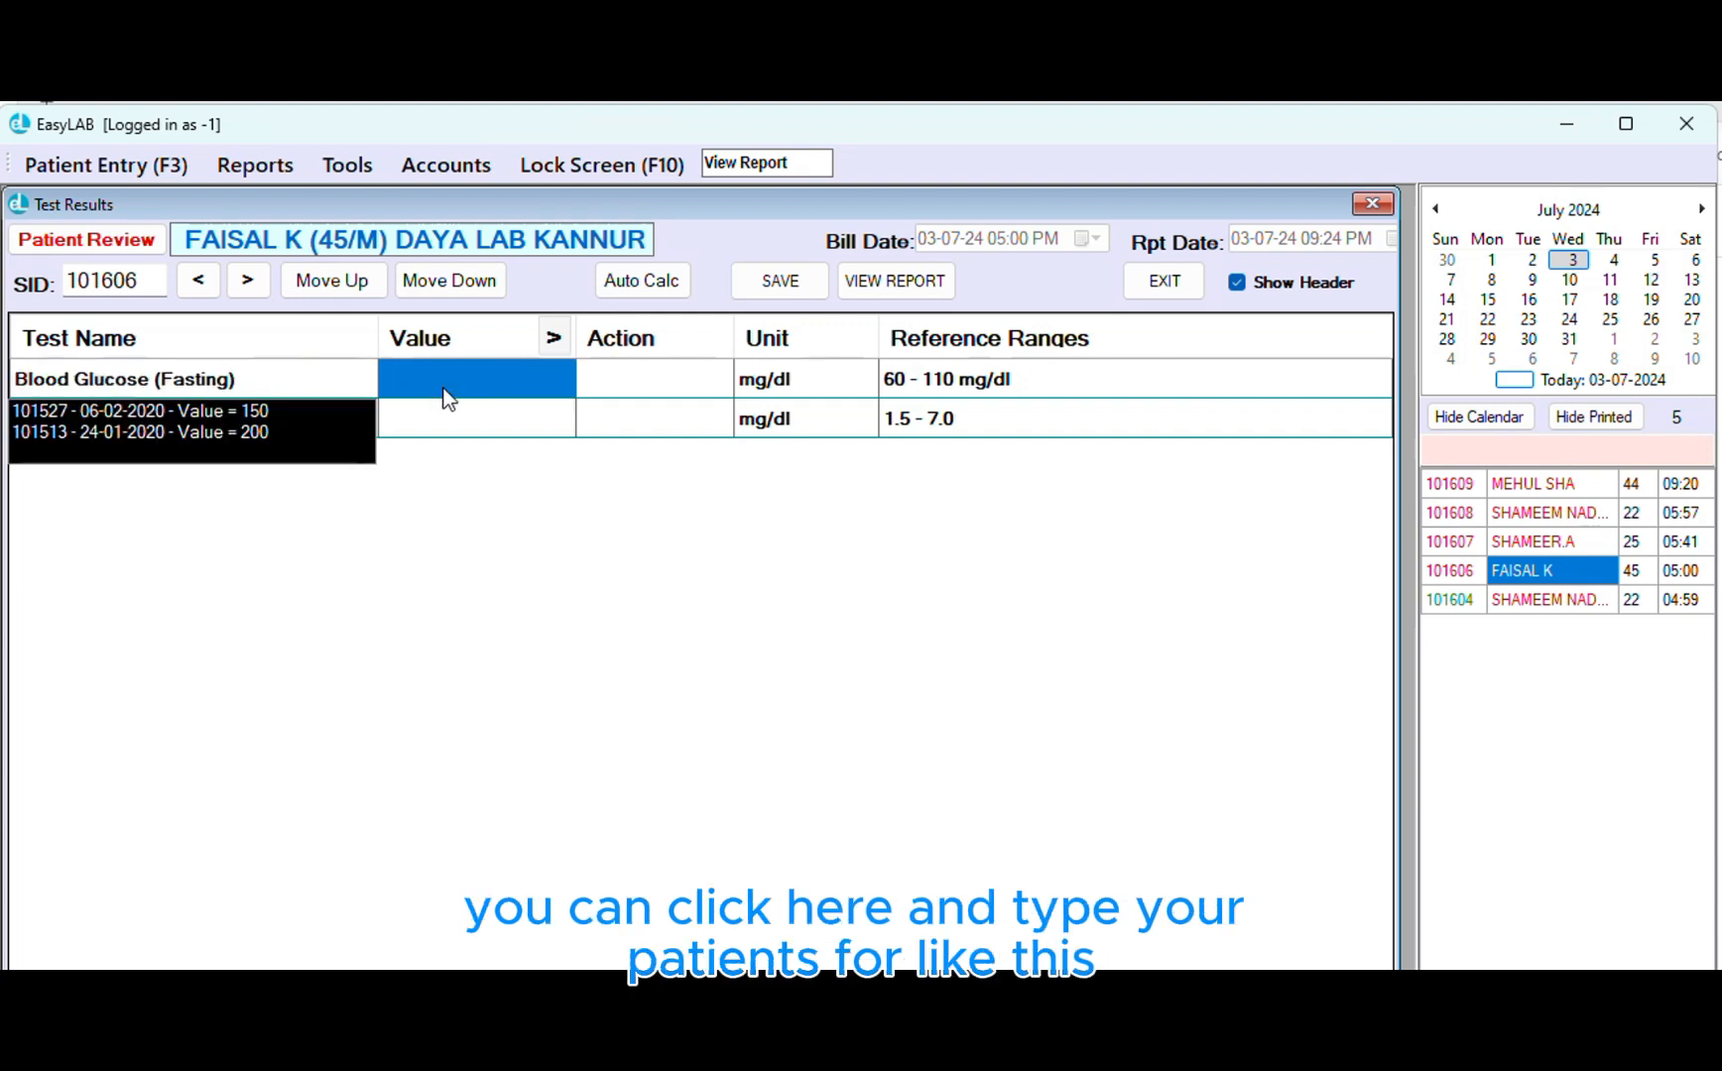
text(150.0)
key(Return)
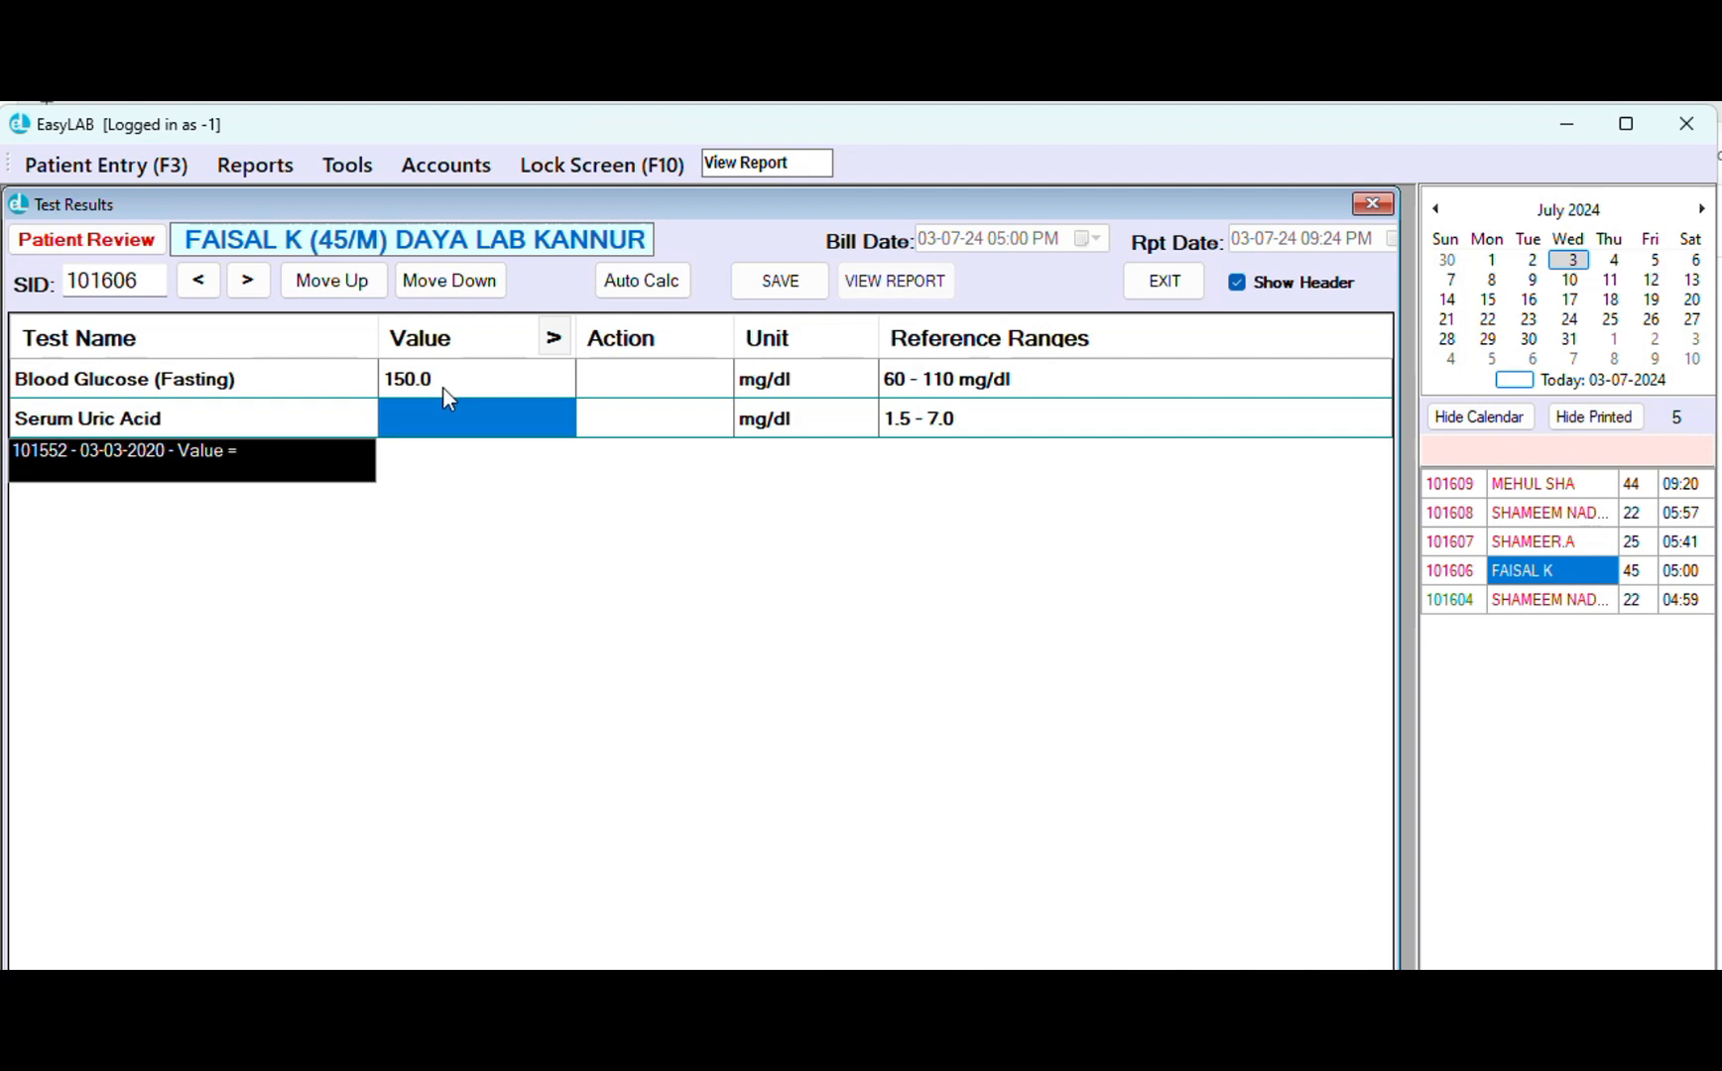
text(5.6)
key(Return)
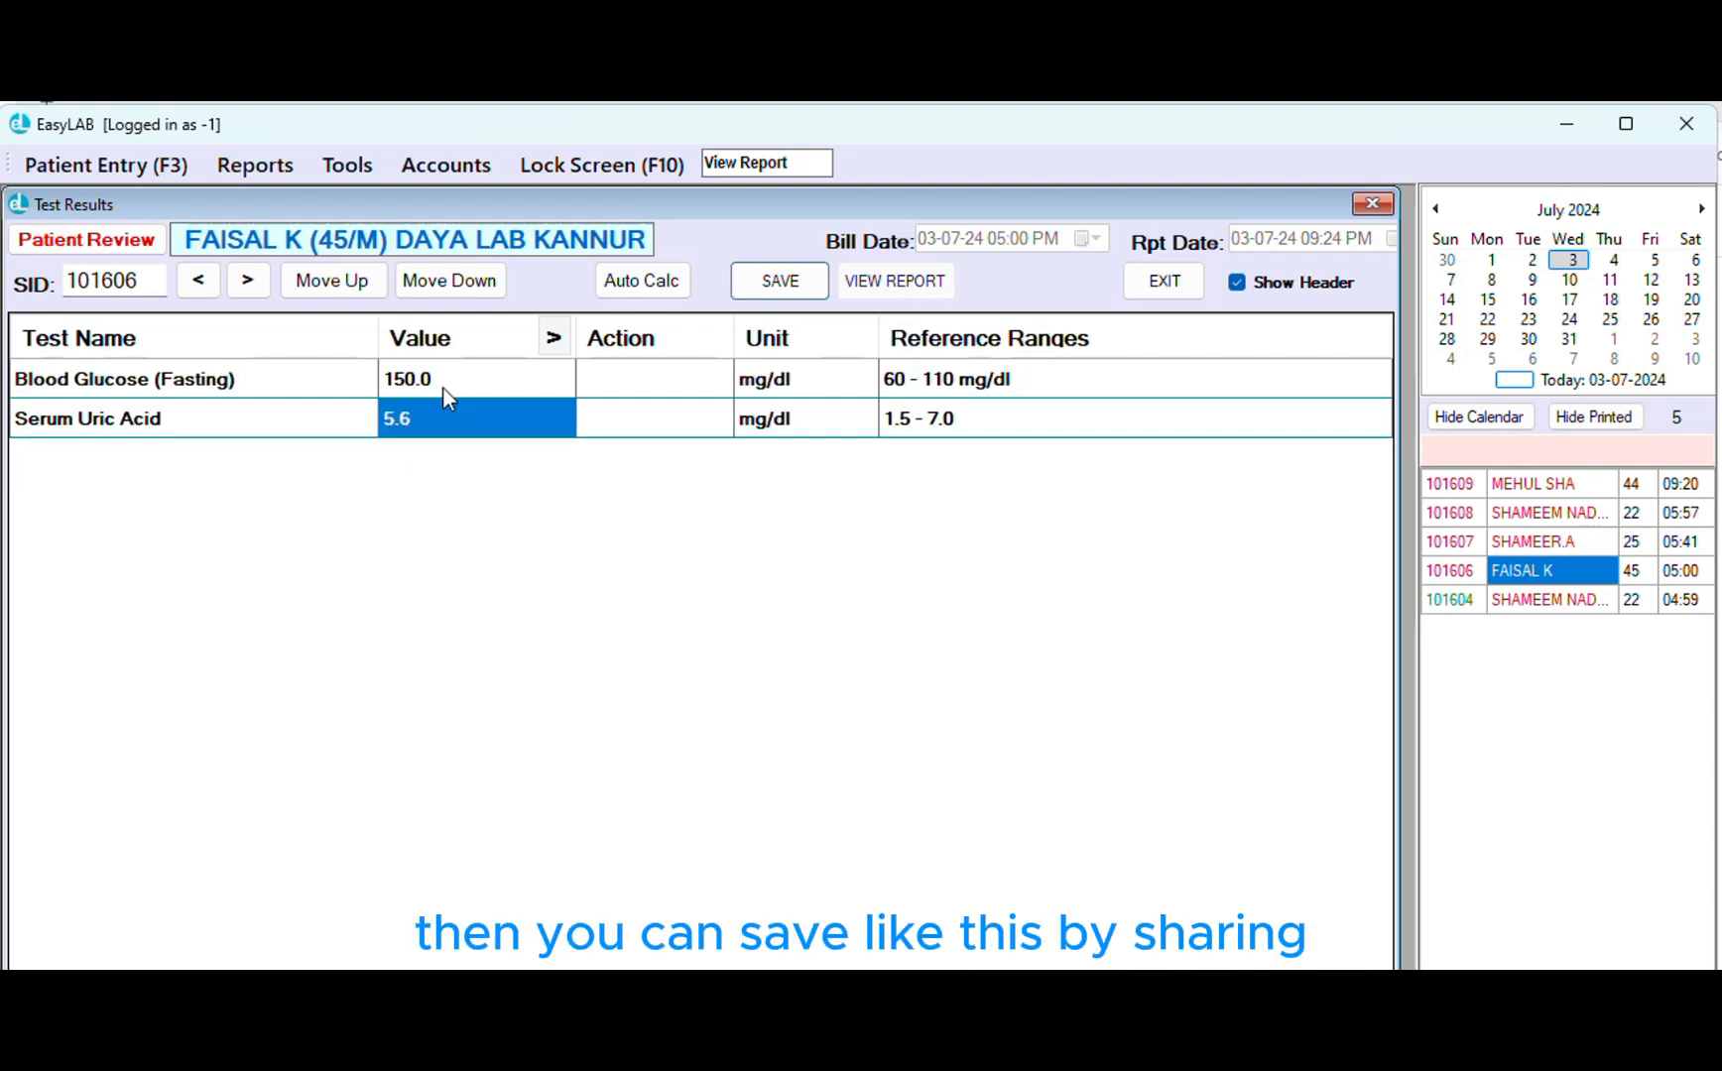
click(754, 280)
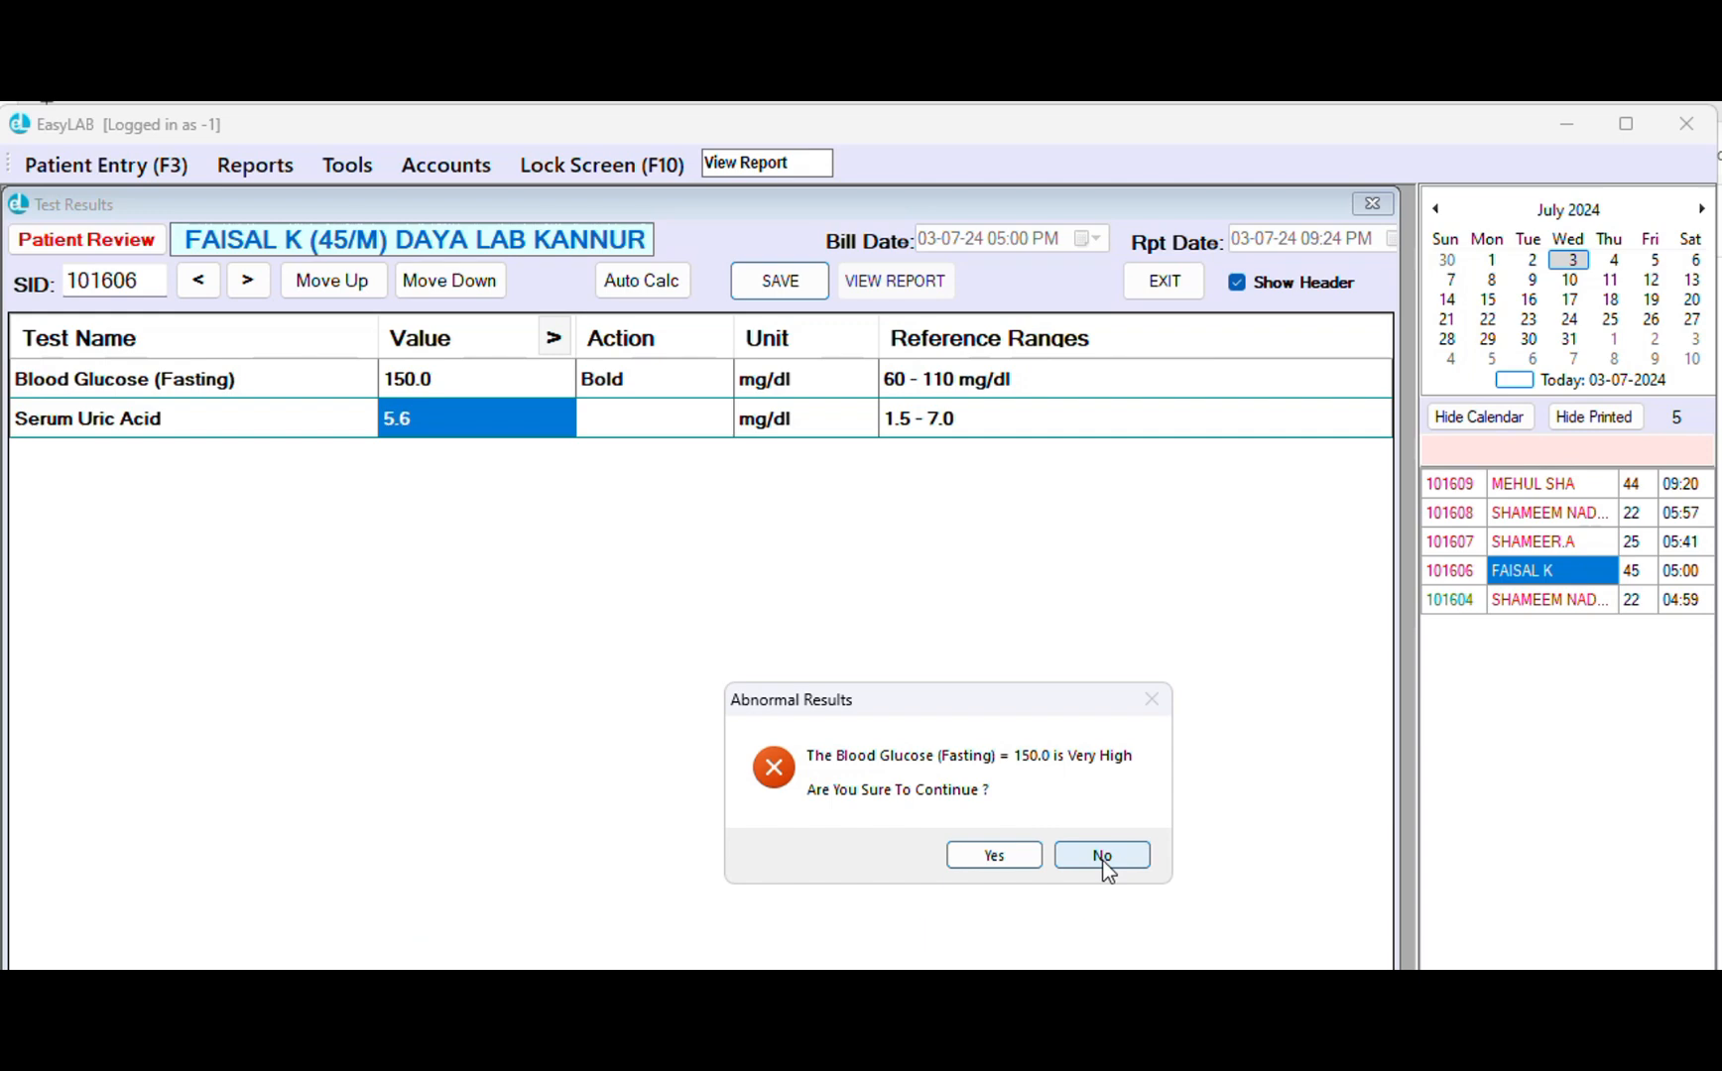
Accept the abnormal glucose warning and approve the patient's PDF report preview
click(979, 859)
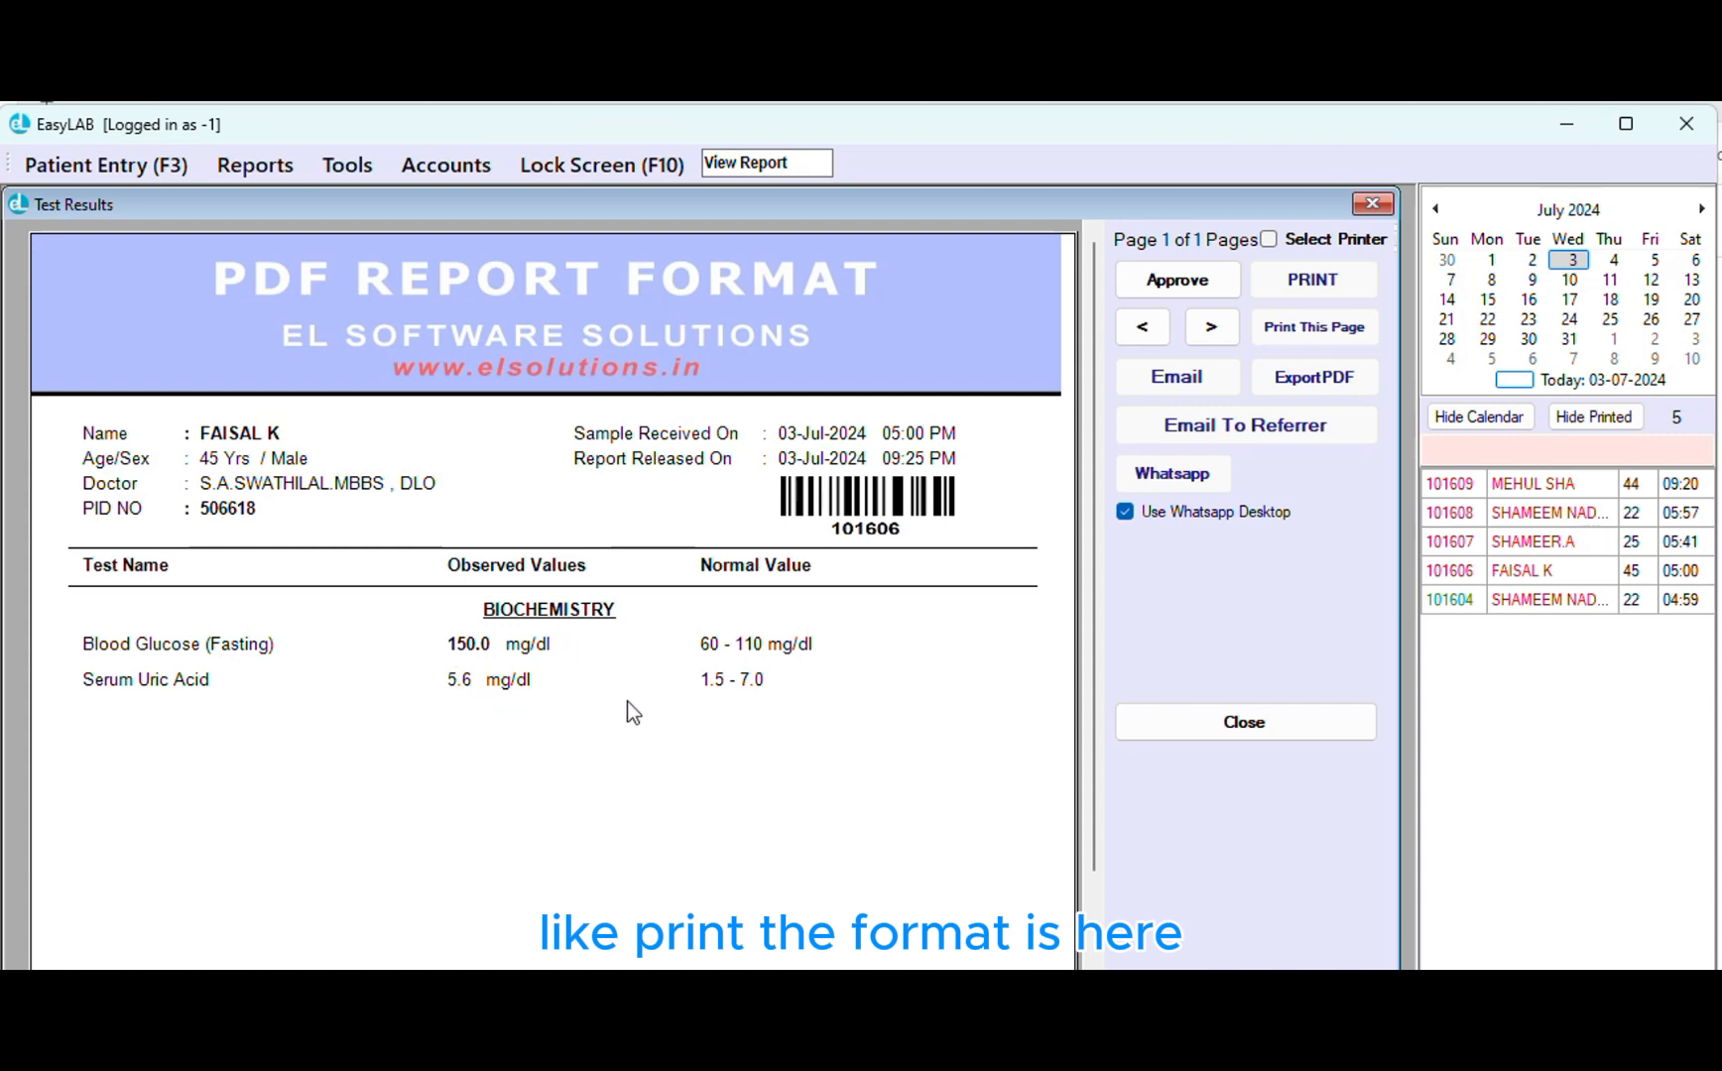
drag(1092, 617, 1121, 565)
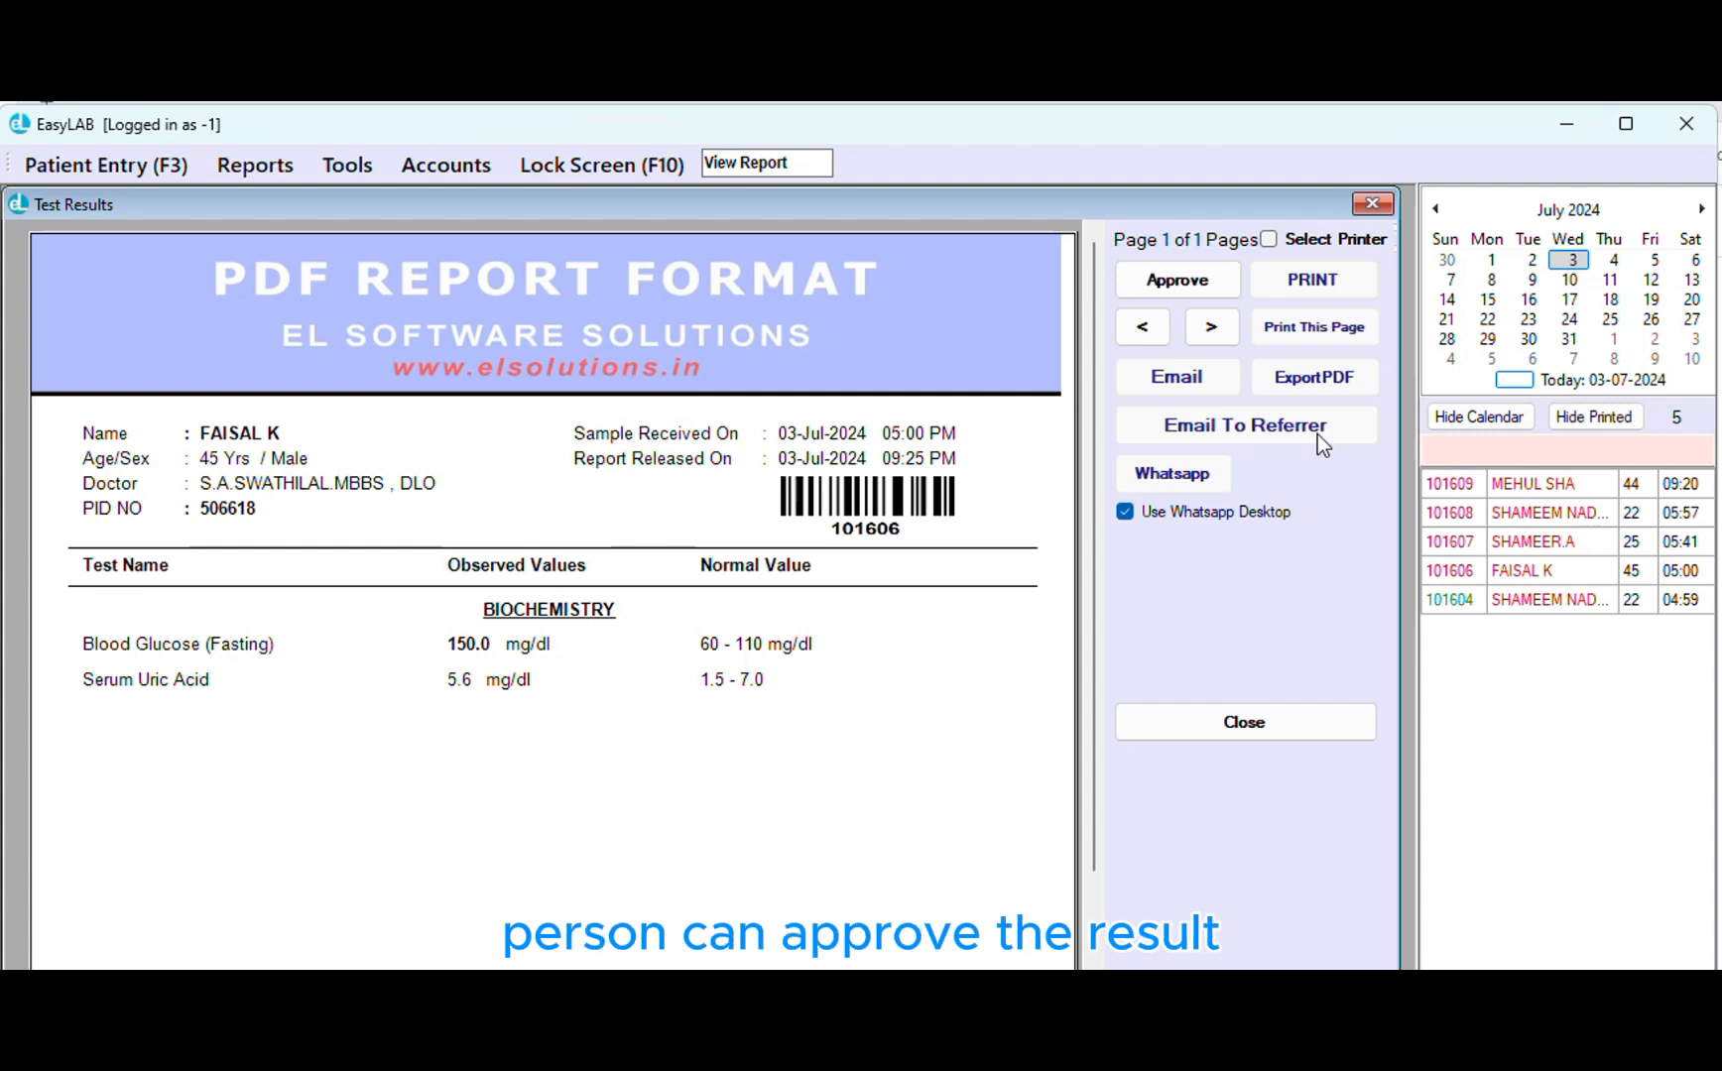
click(1188, 282)
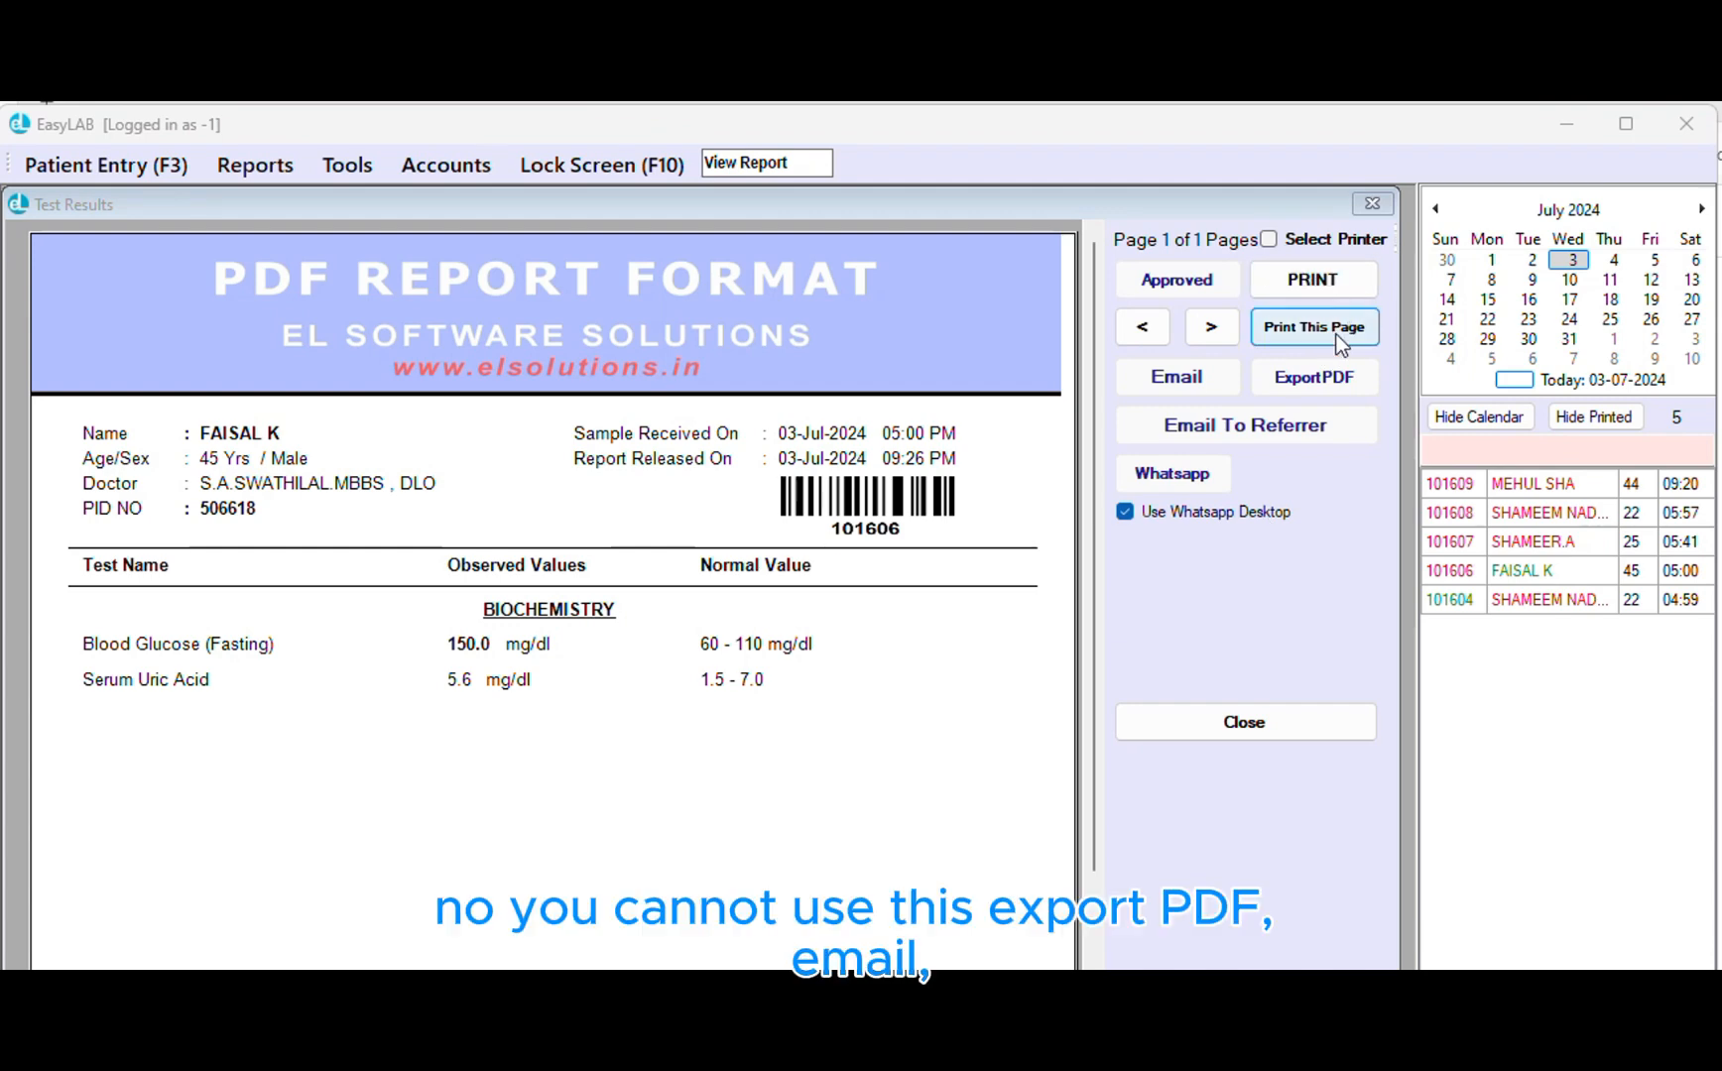
click(1174, 377)
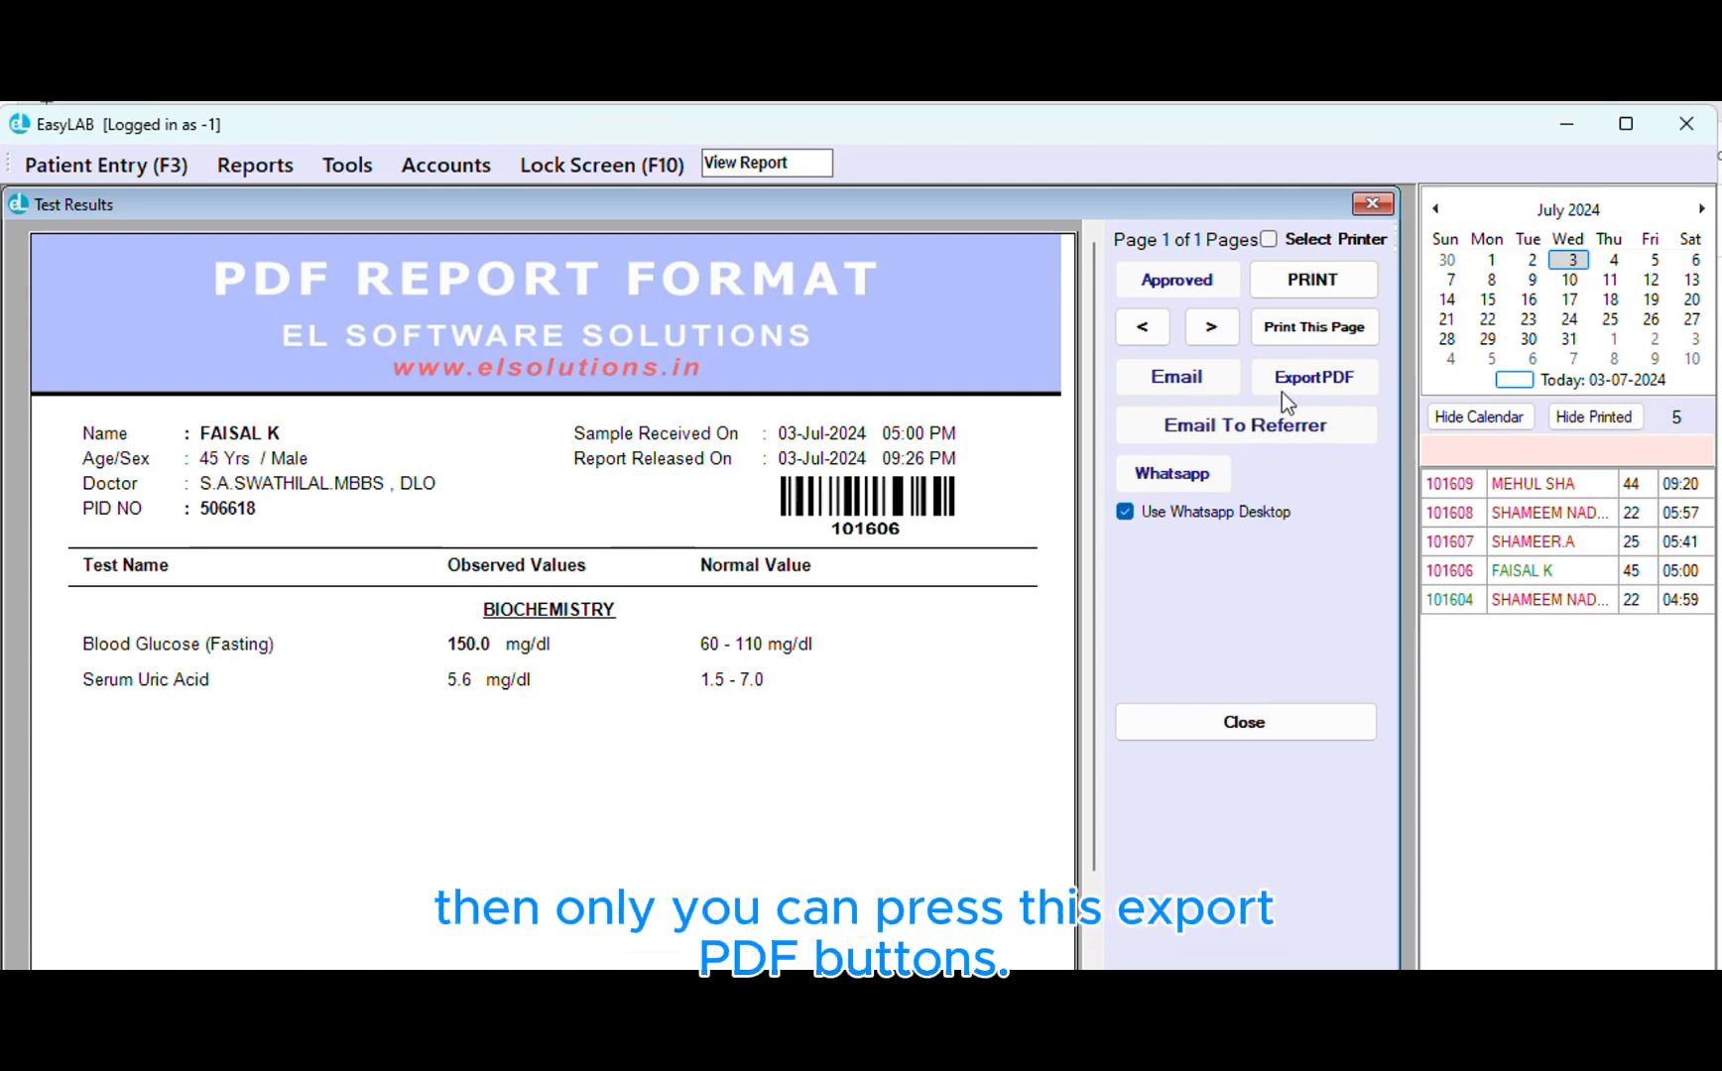
Close the report preview and view earlier fasting glucose results of 150 and 200
click(1341, 732)
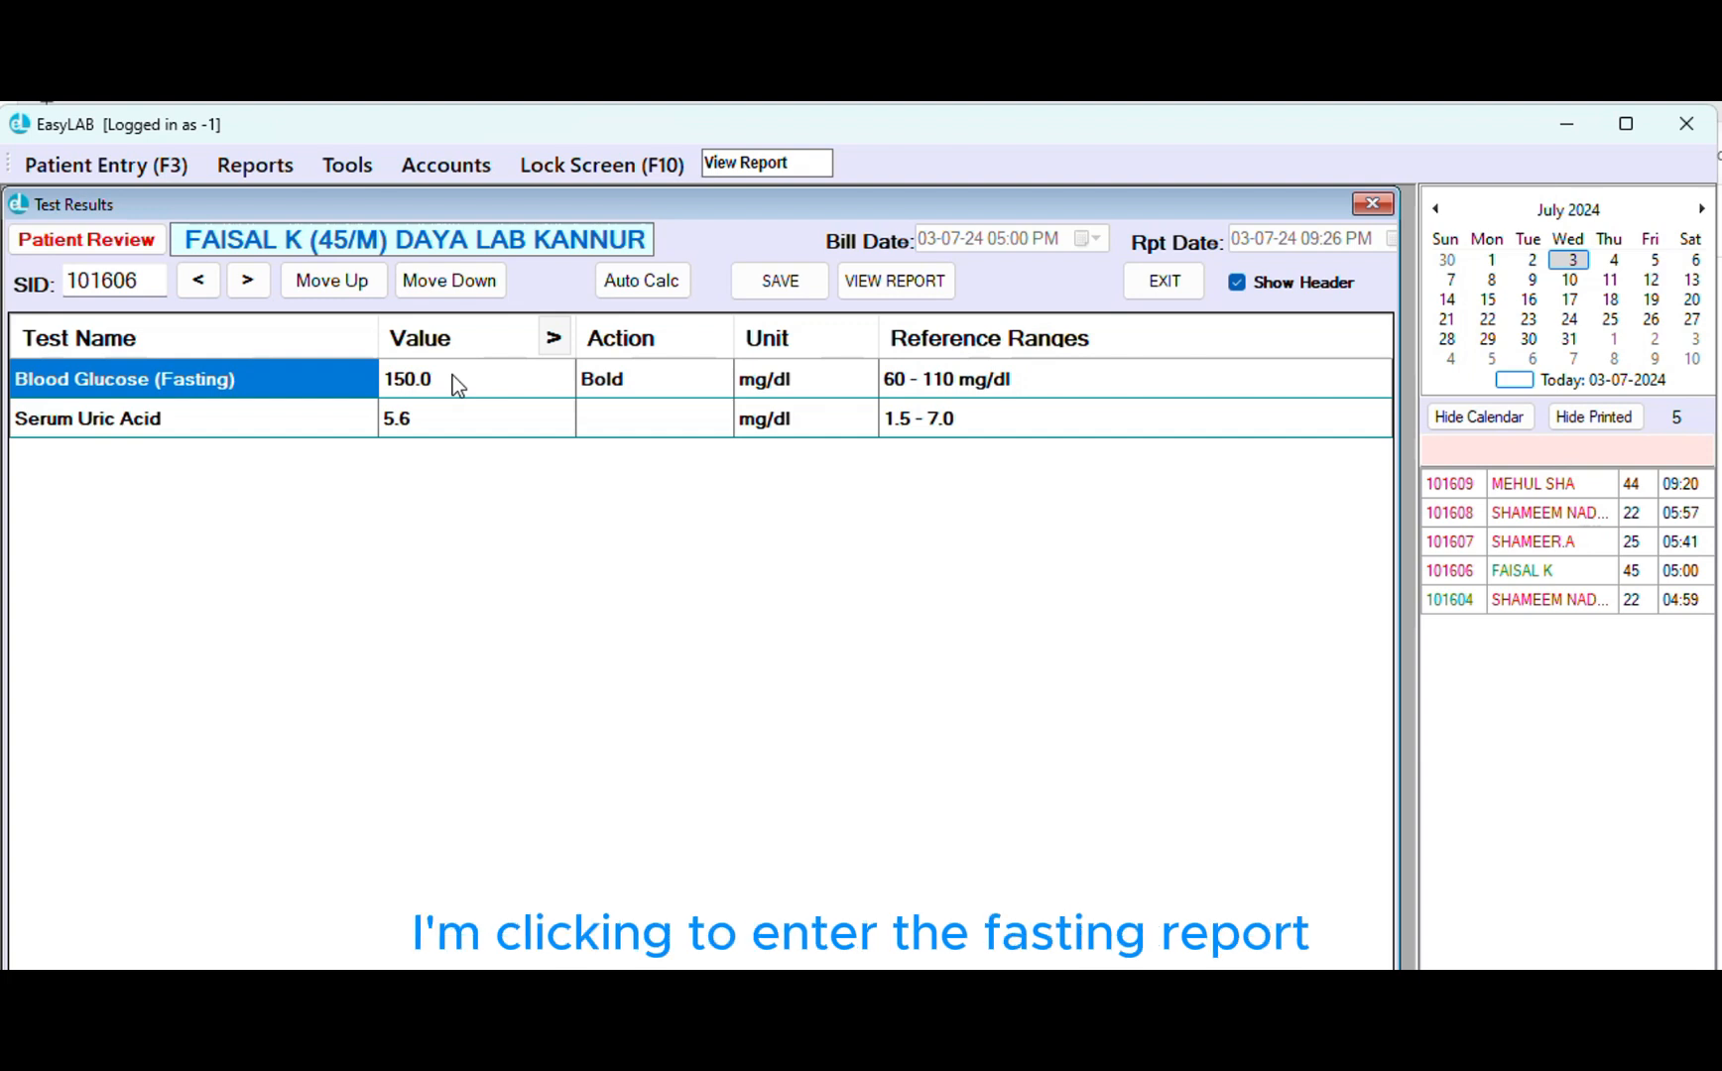
click(452, 377)
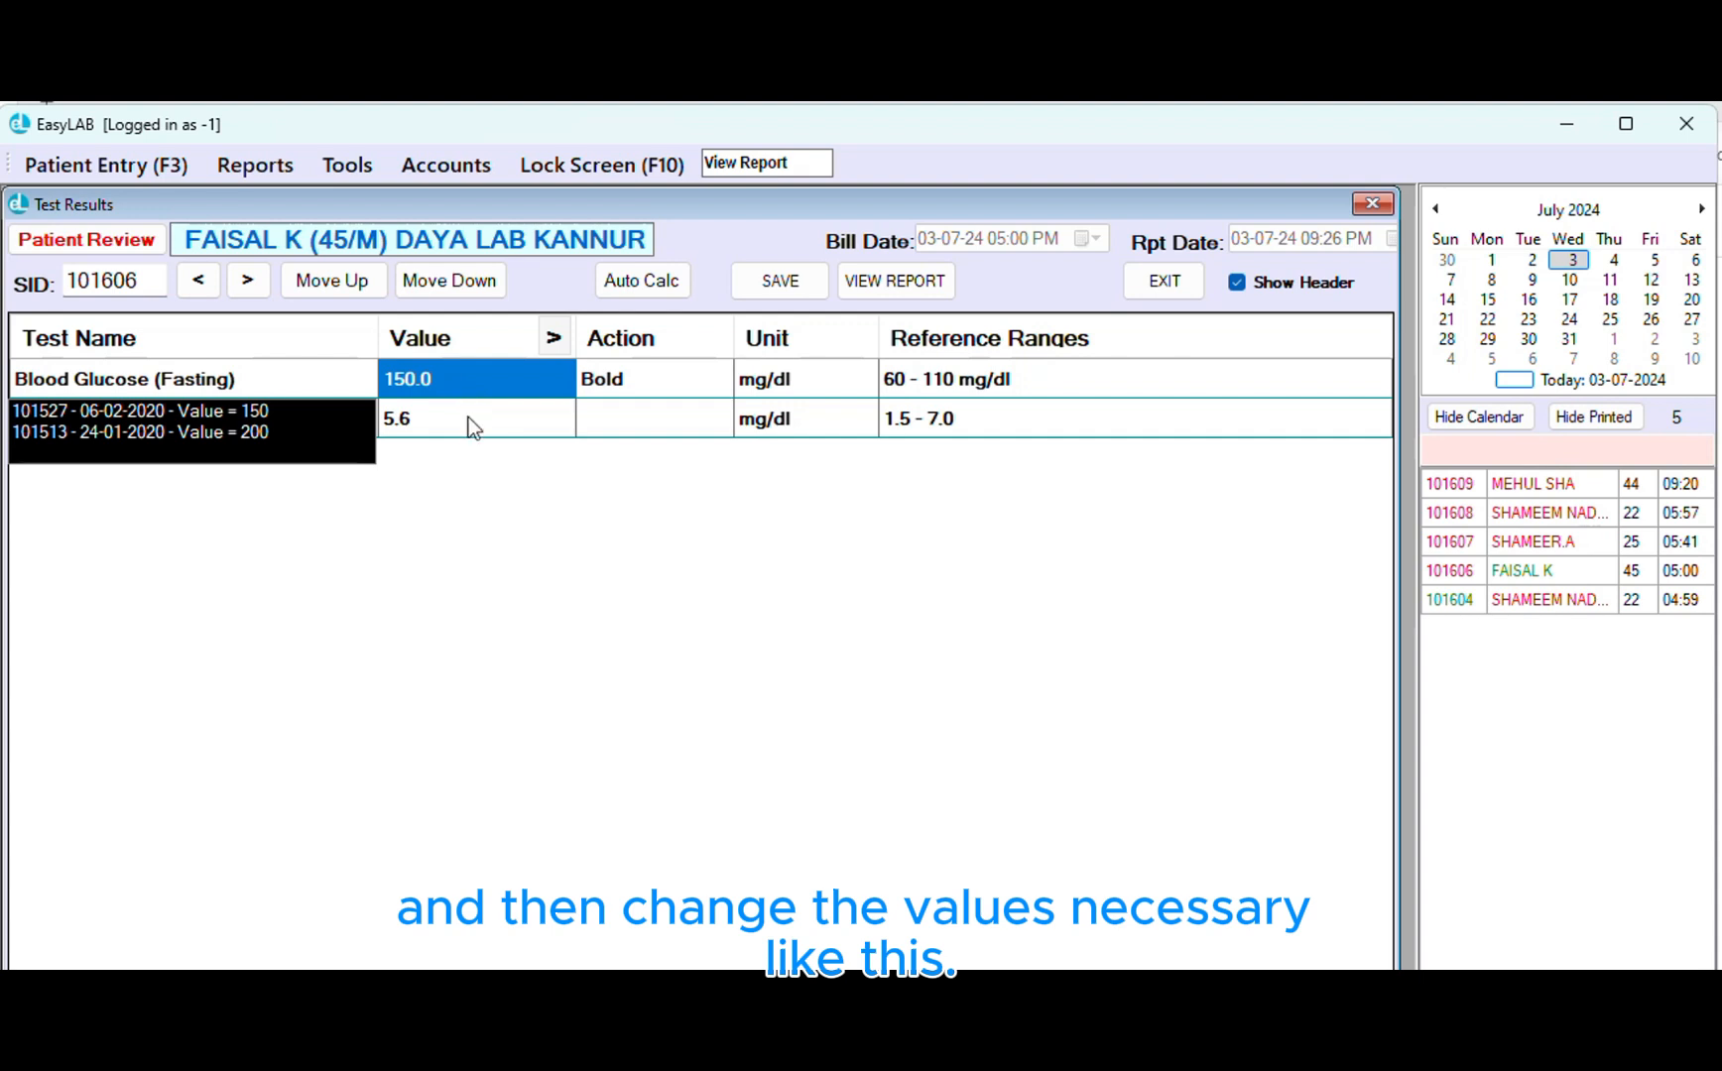
Browse the full patient history, including past cholesterol, culture and glucose 200 results, then close it
click(60, 241)
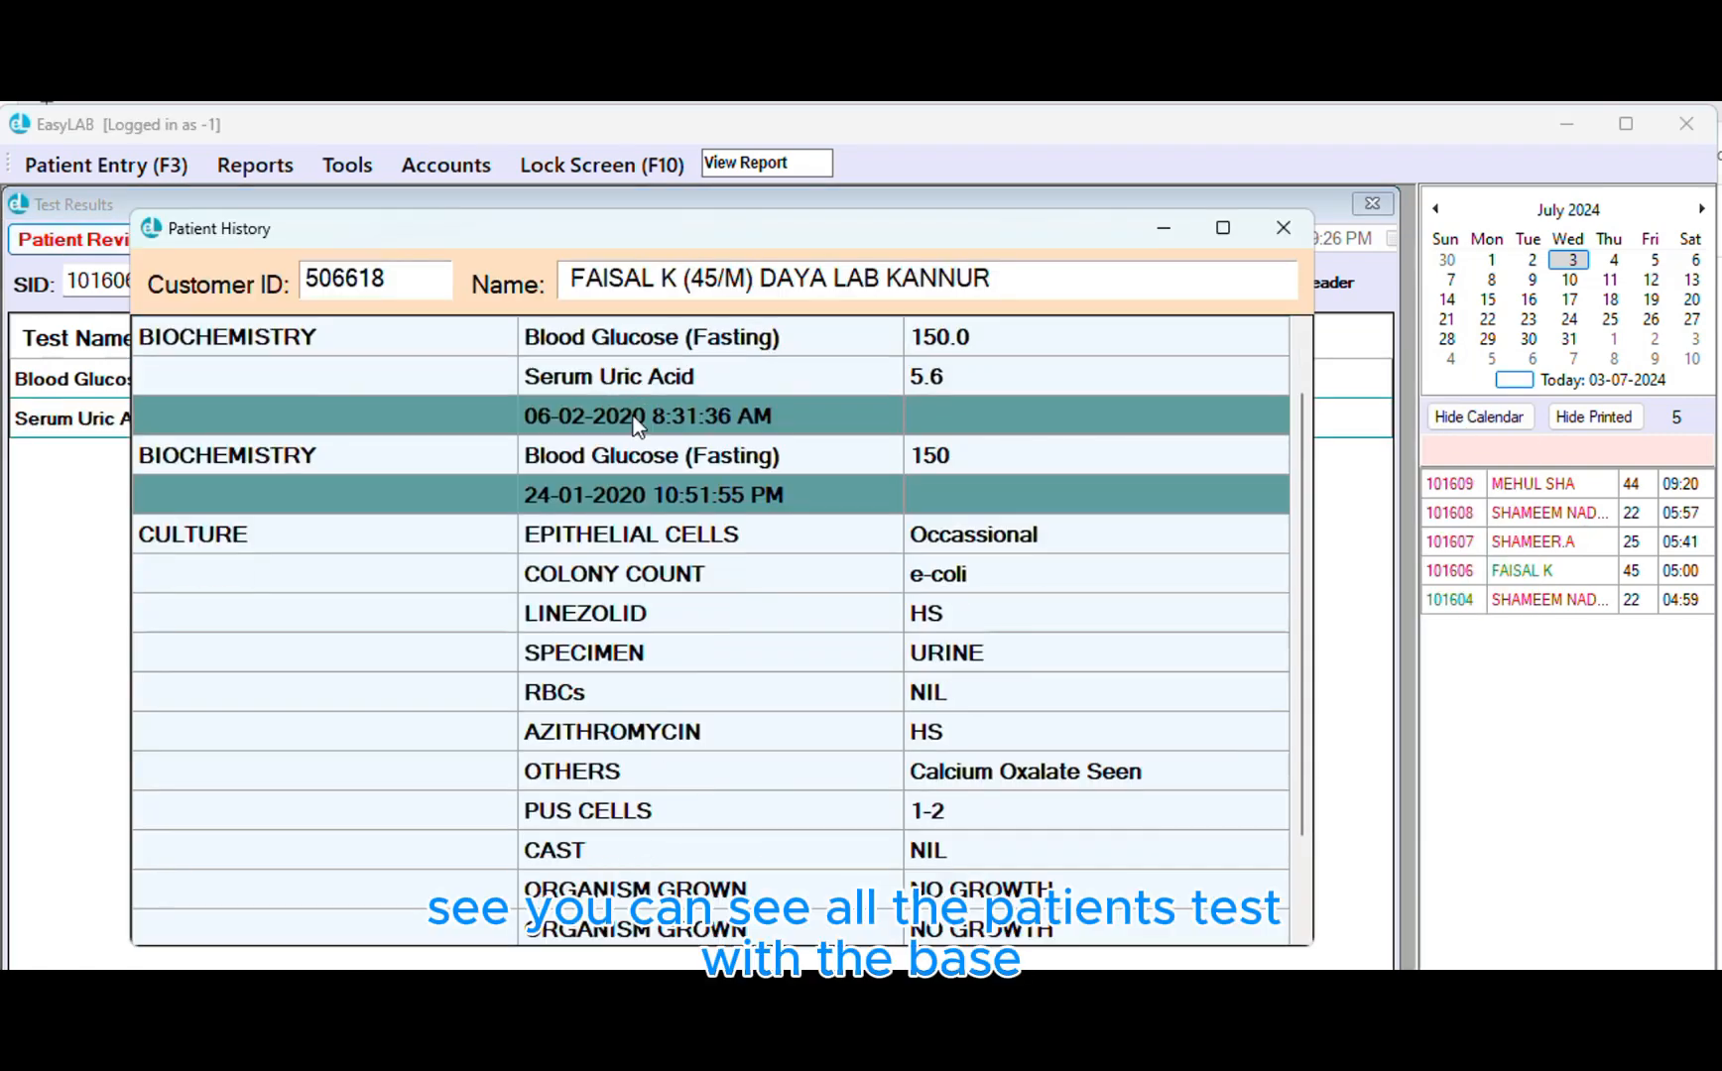
scroll(635, 425, down, 2)
scroll(505, 486, up, 2)
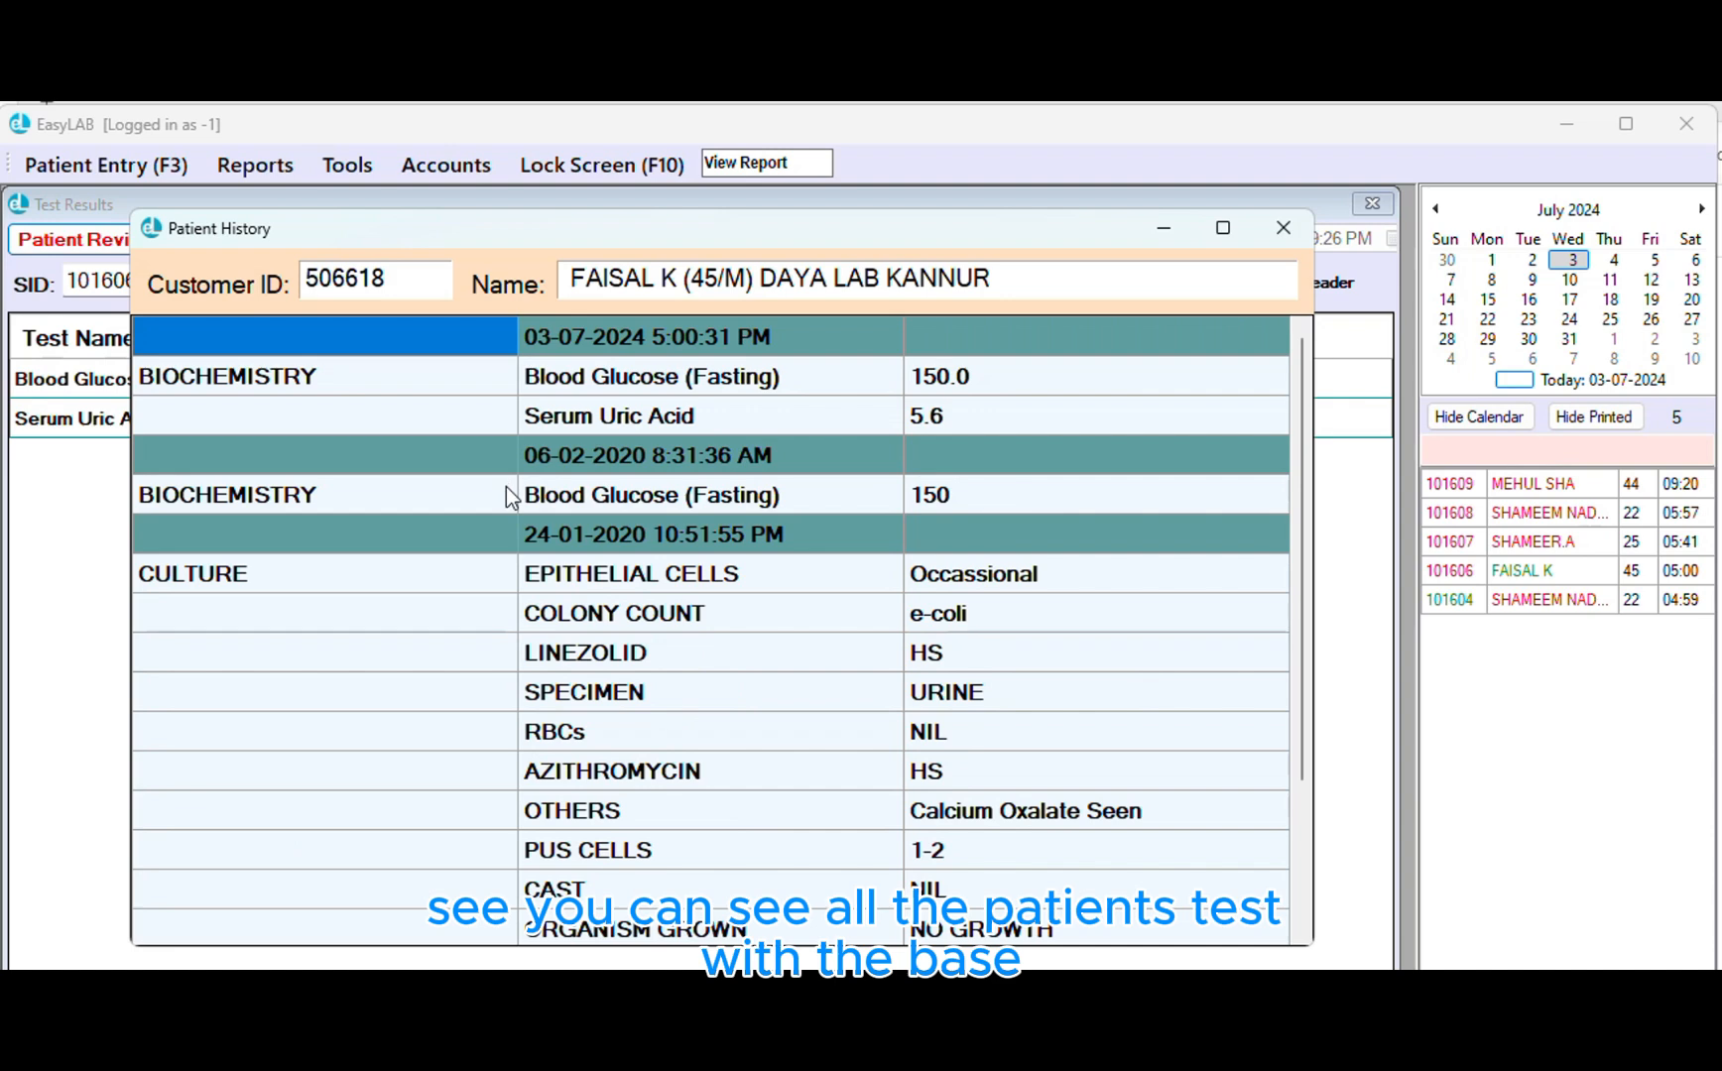
scroll(506, 486, down, 2)
click(581, 838)
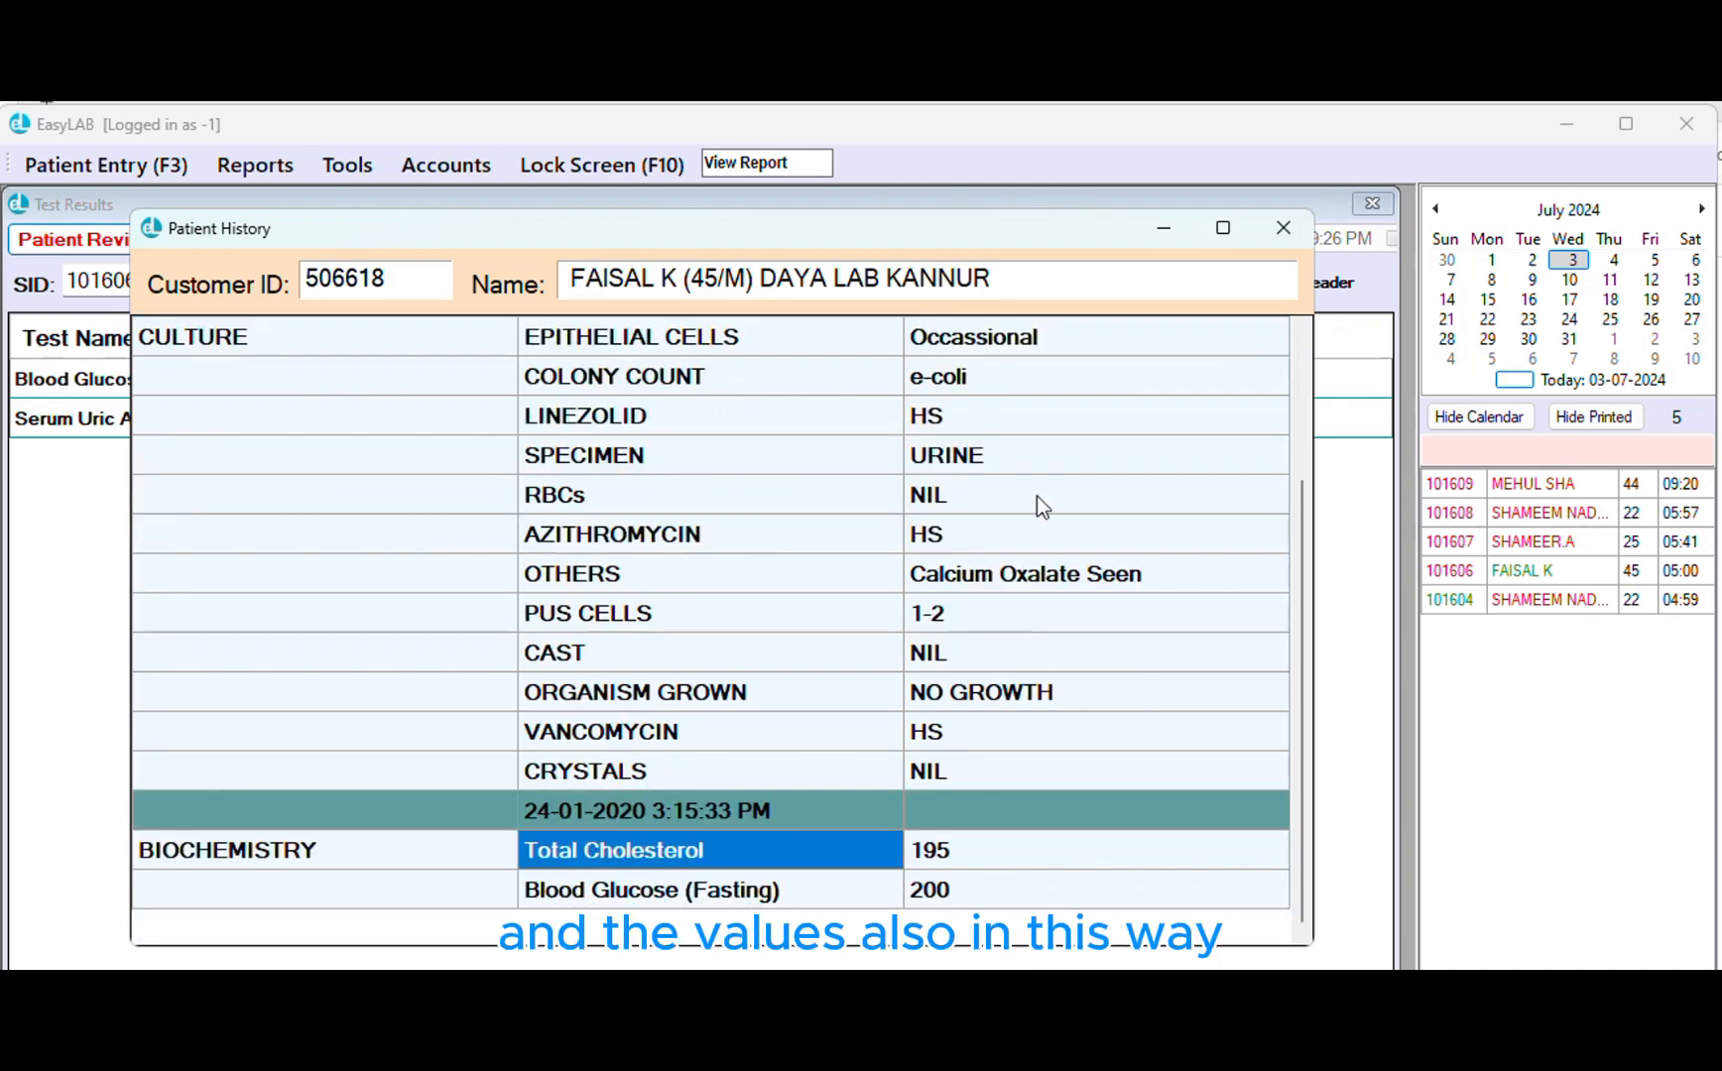
drag(1055, 615, 1057, 799)
click(1055, 899)
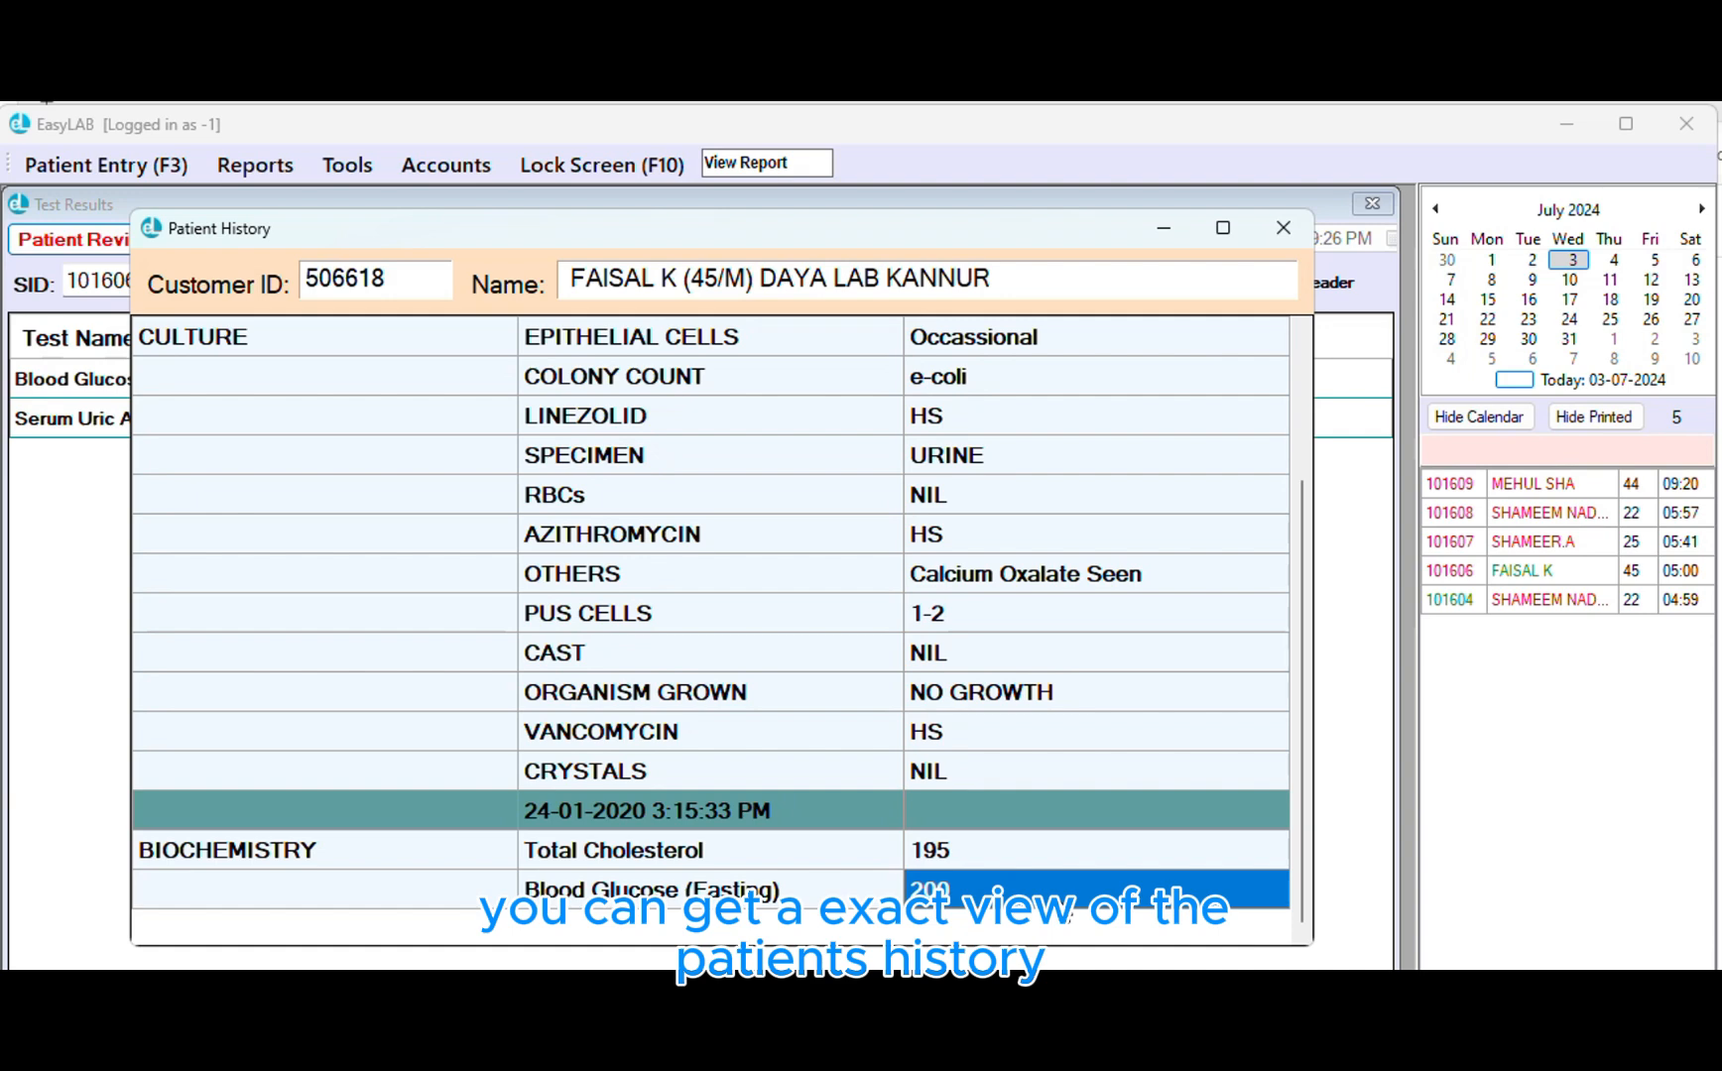
click(1283, 228)
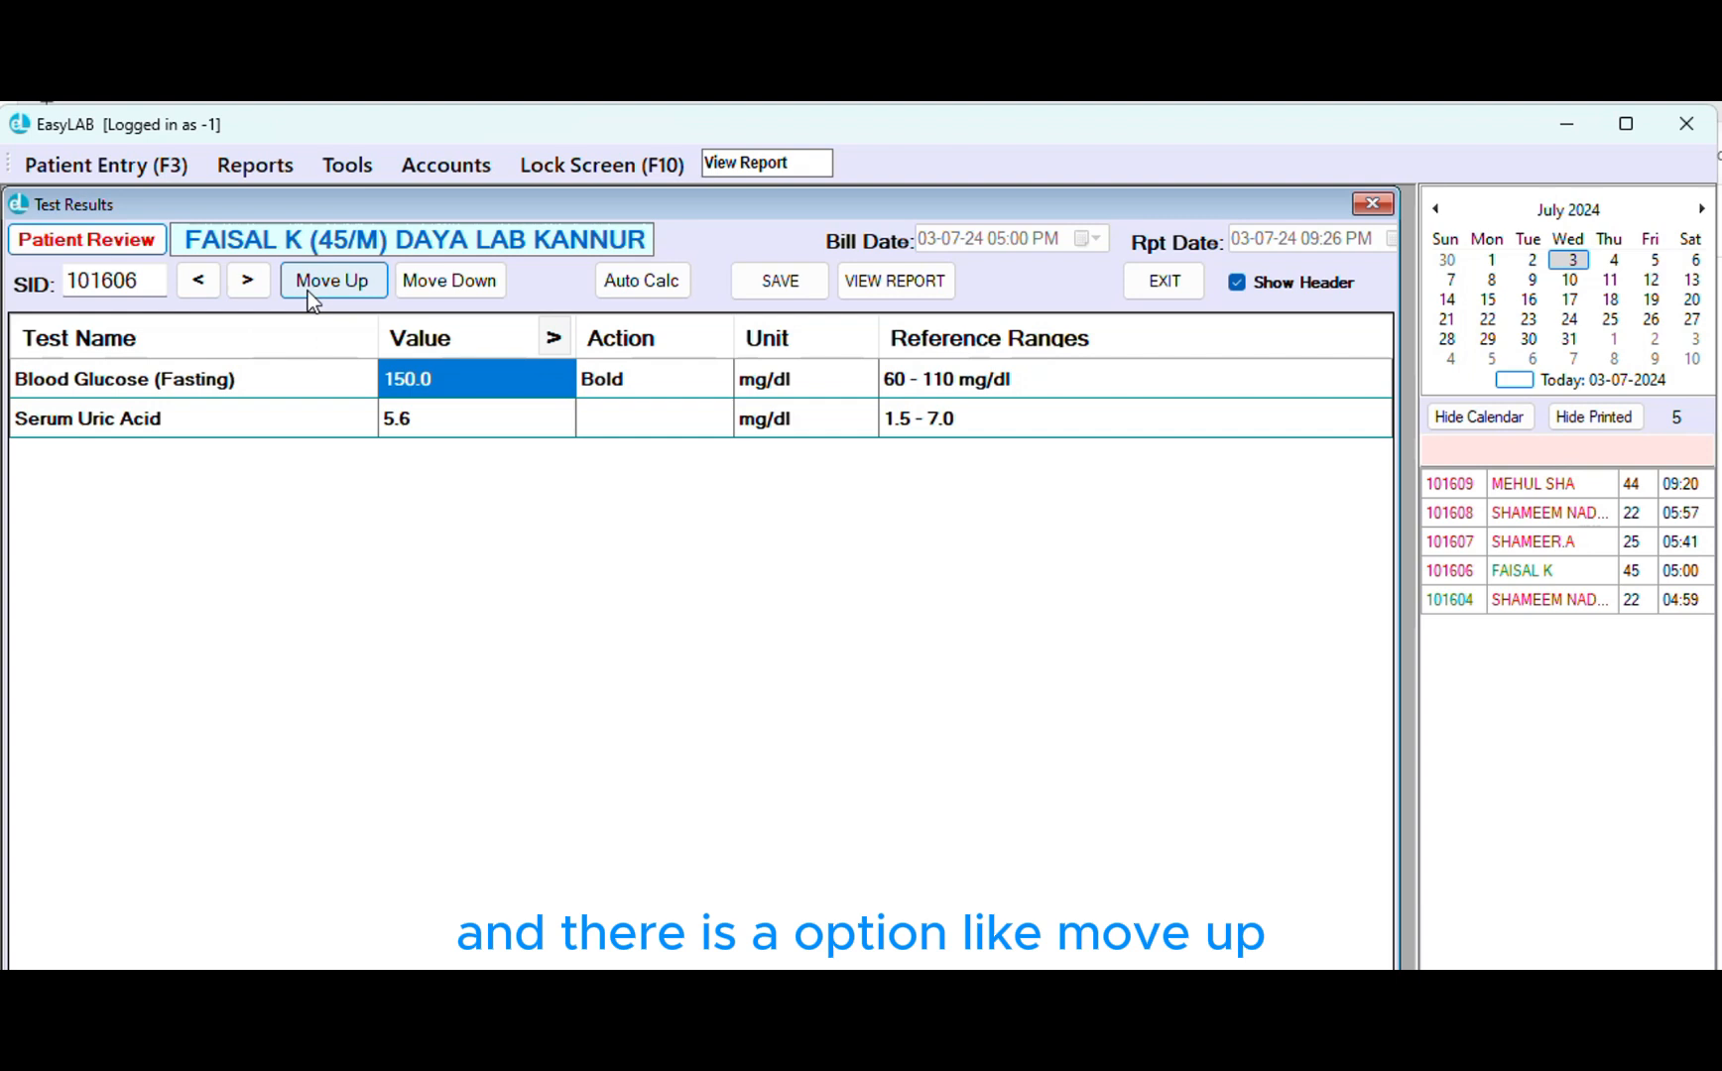
drag(289, 427, 261, 386)
click(262, 385)
click(262, 415)
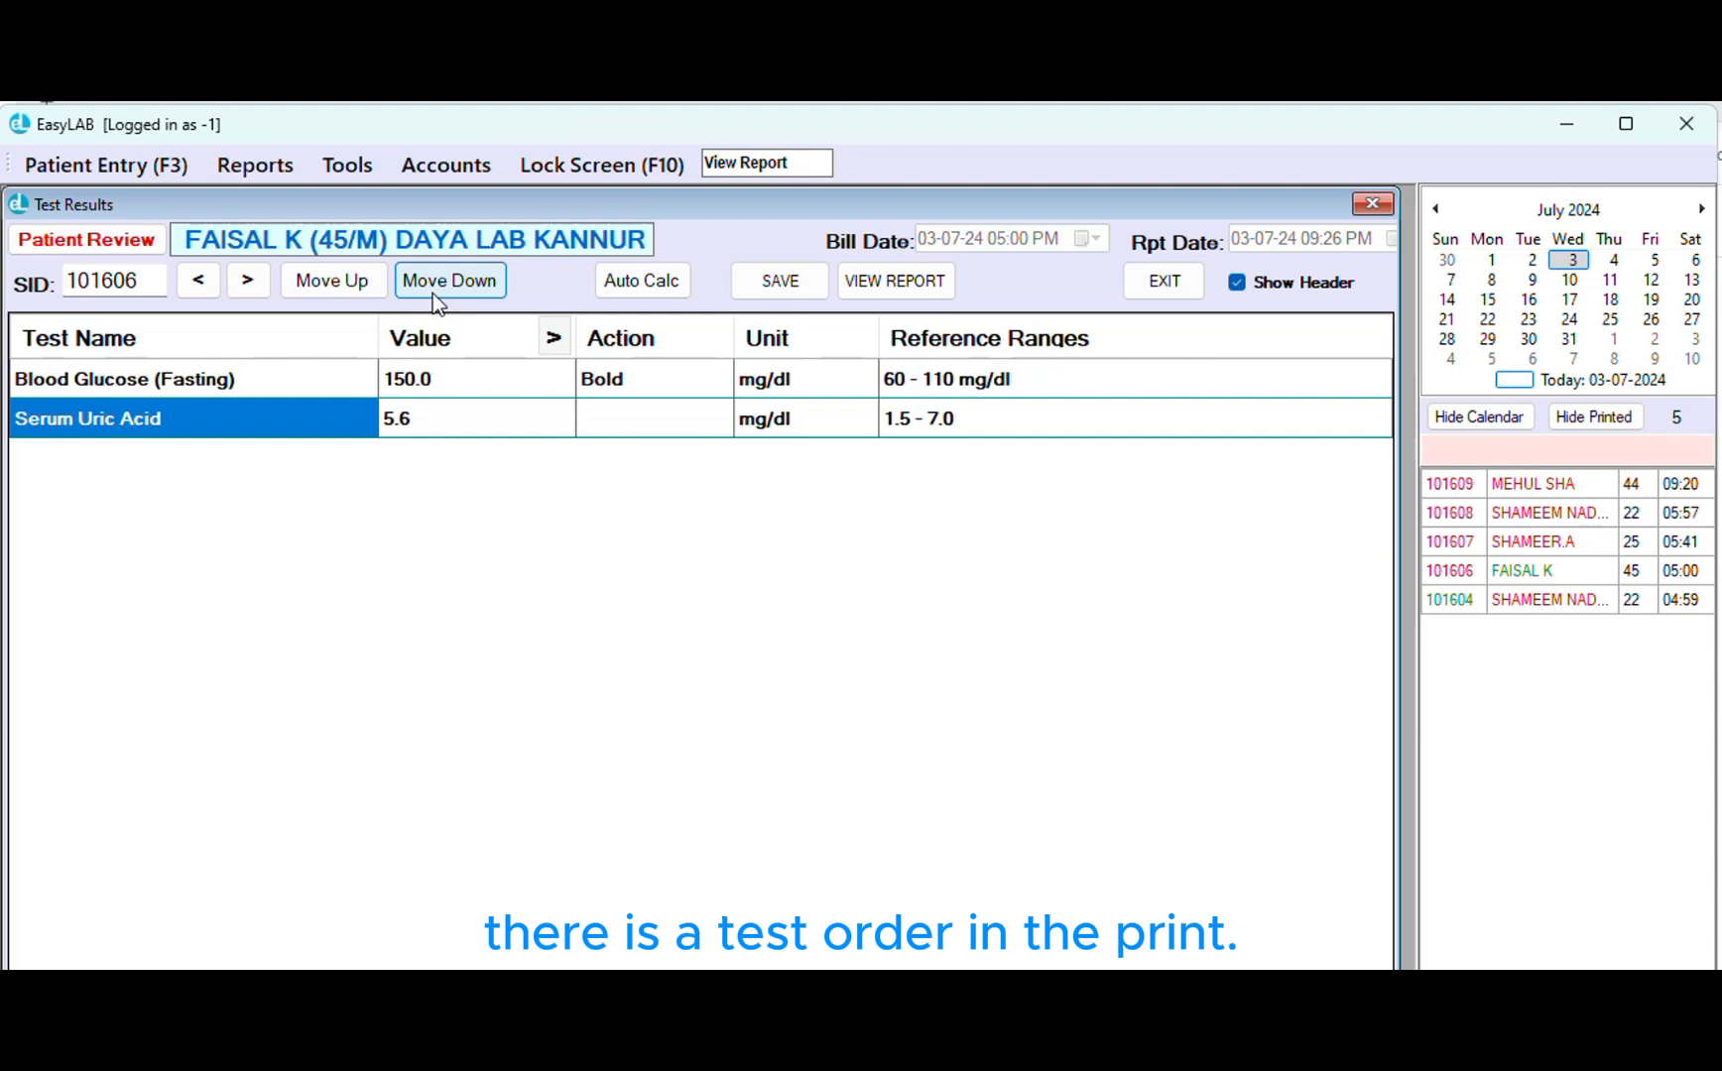
click(332, 283)
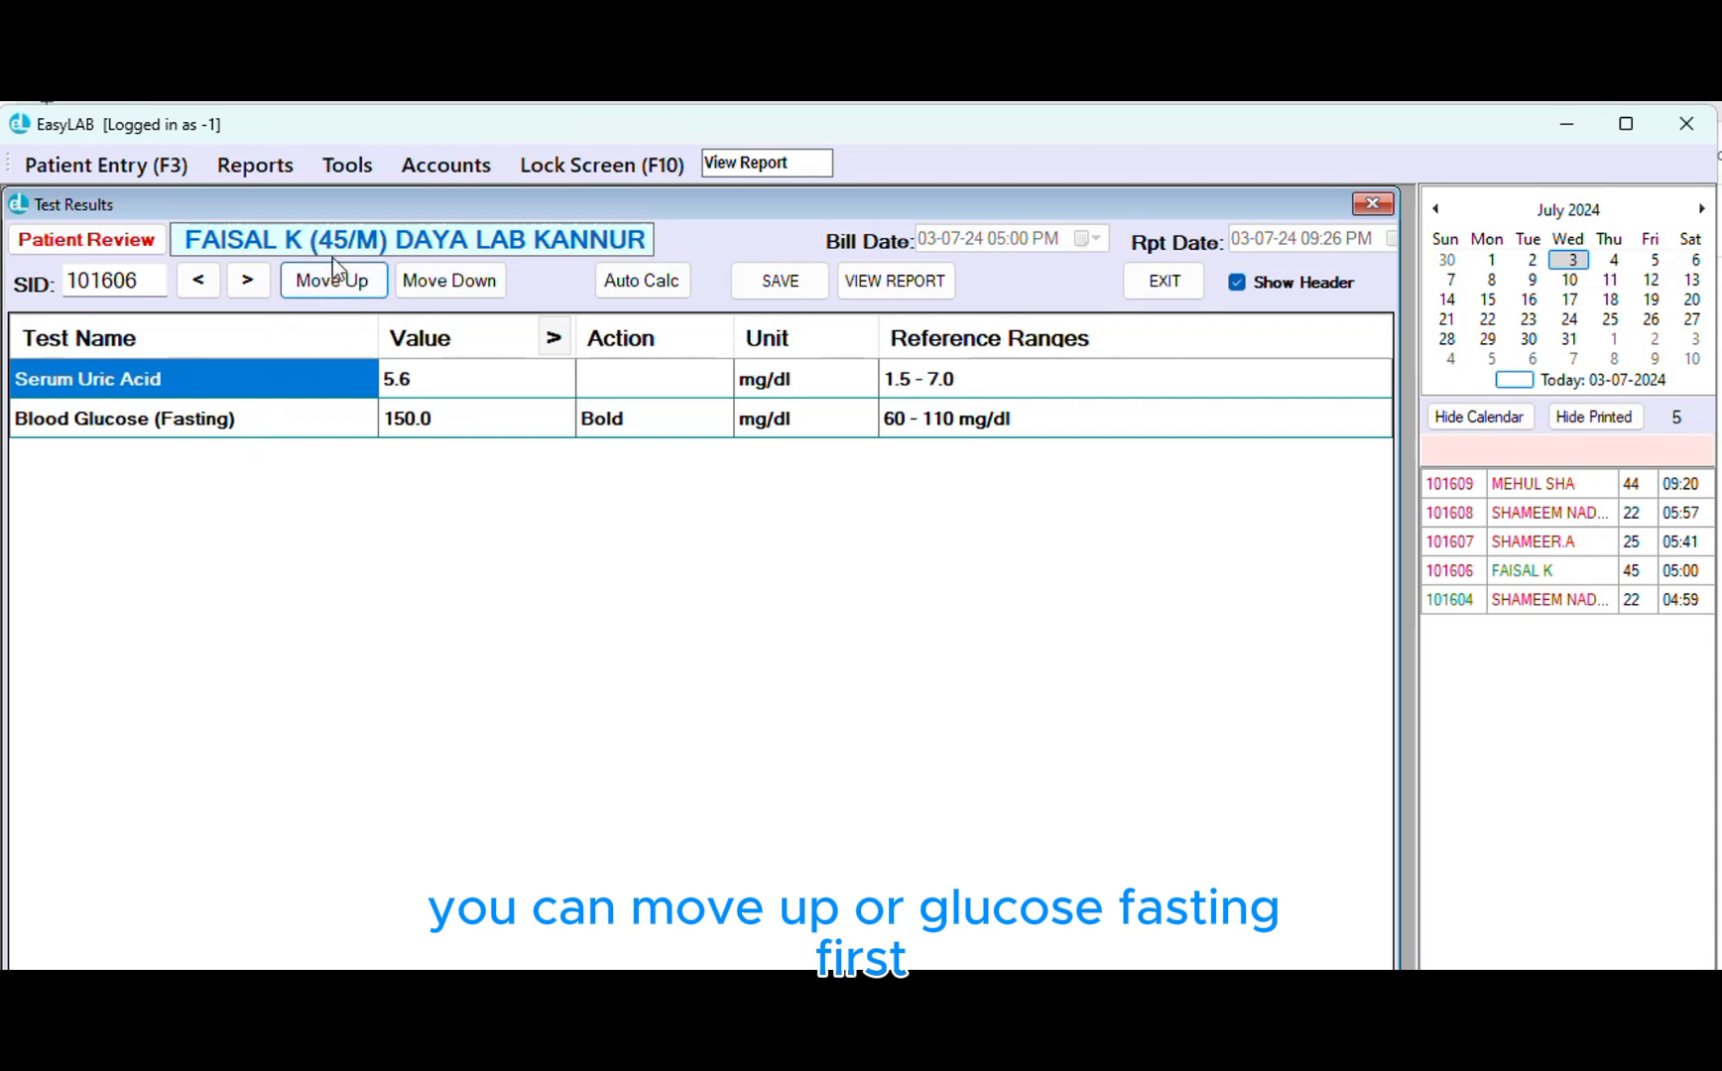
click(430, 283)
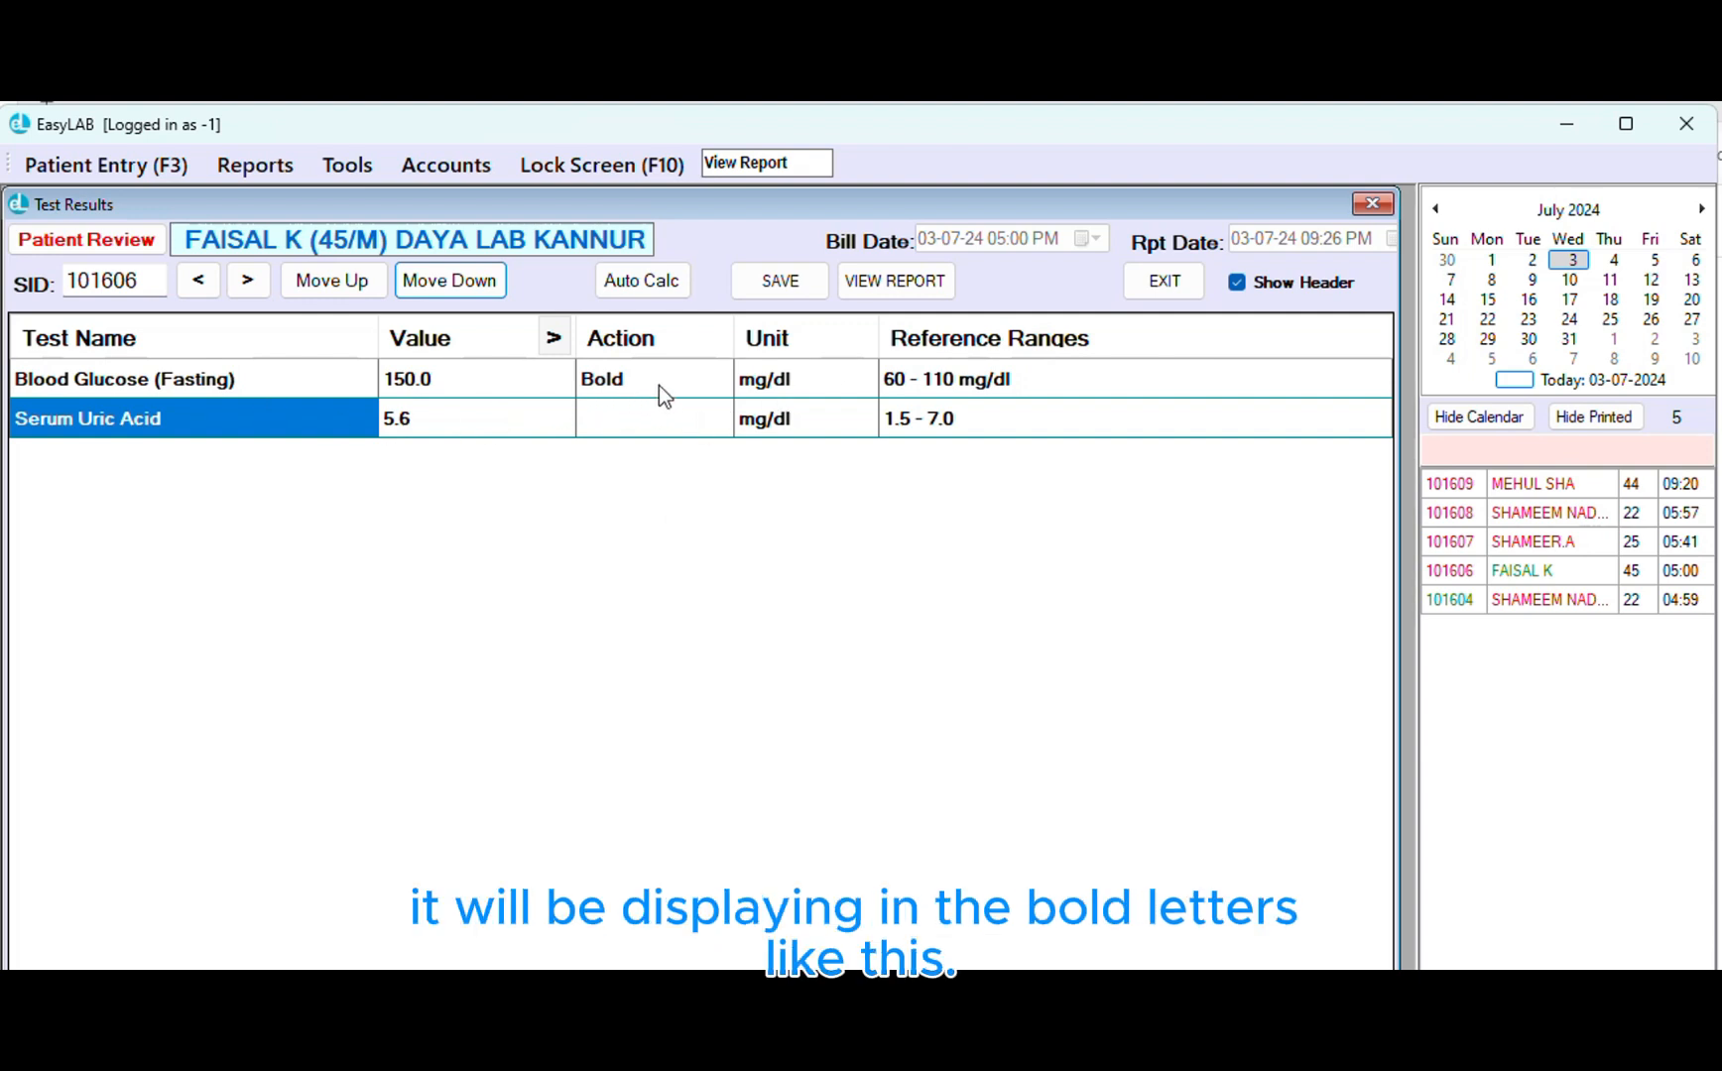
Save the results past the high-glucose warning and close the bold-flagged report preview
click(790, 282)
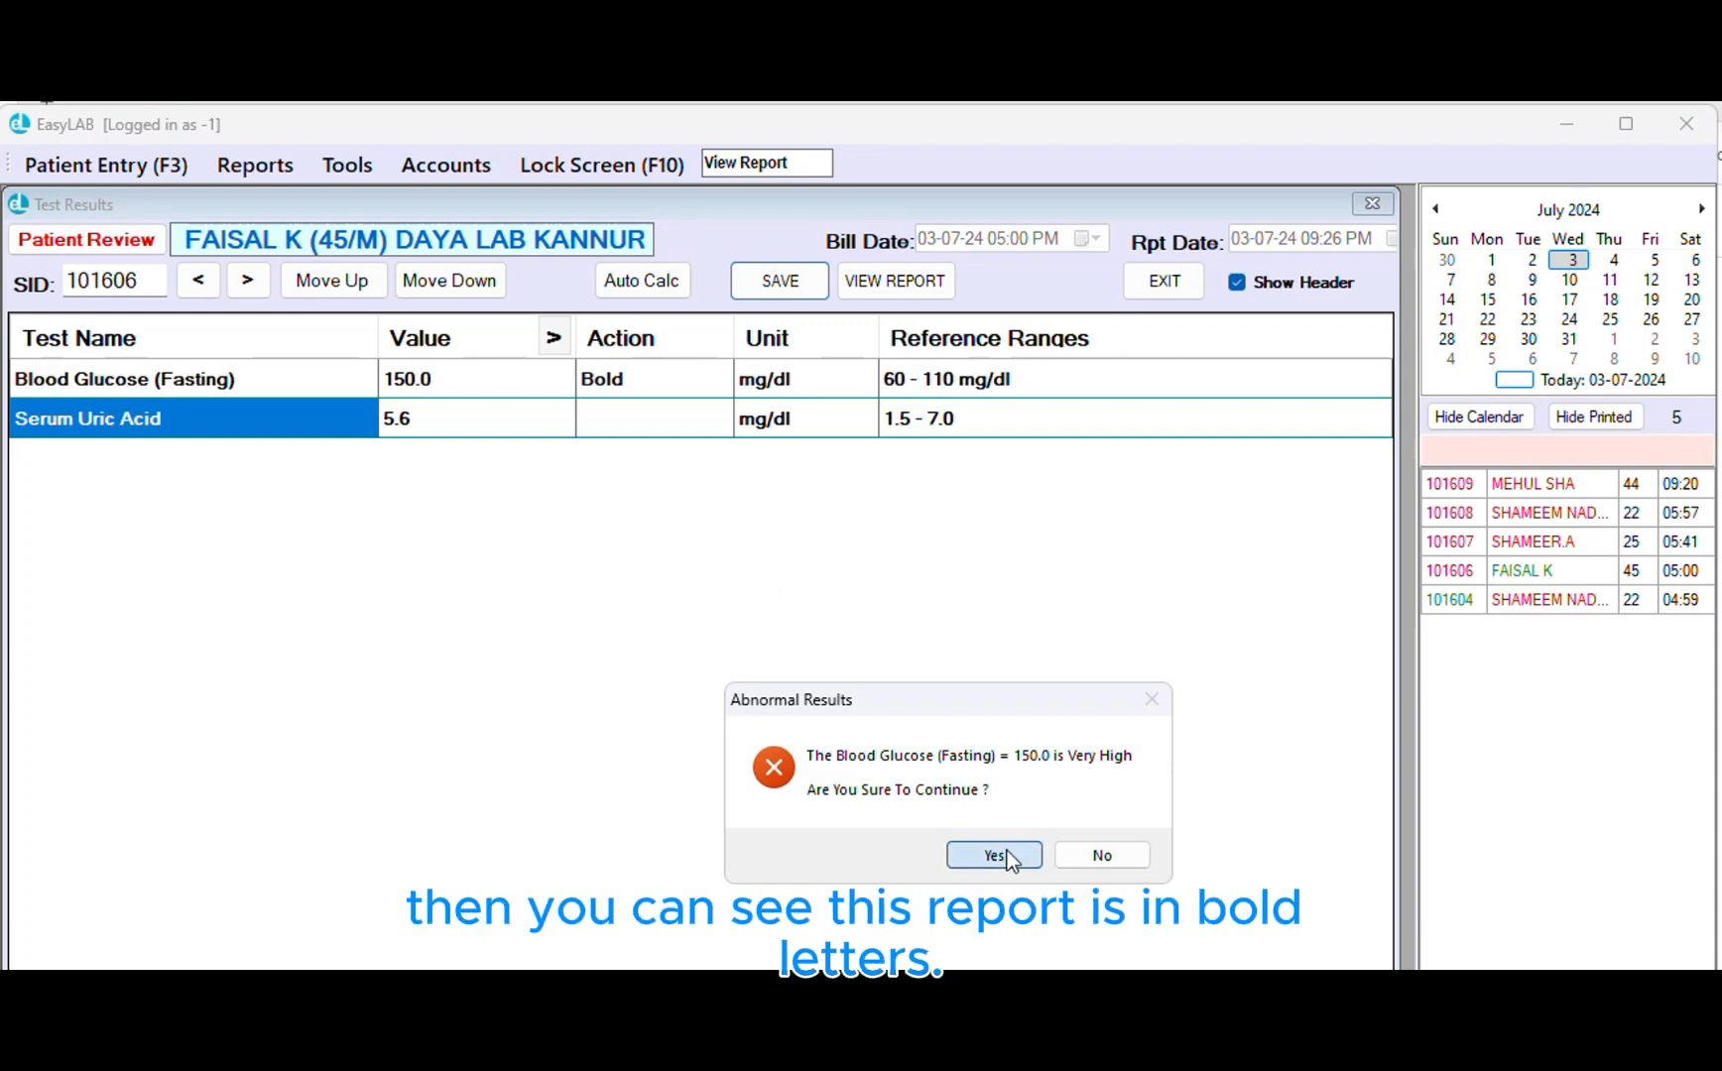
click(1005, 855)
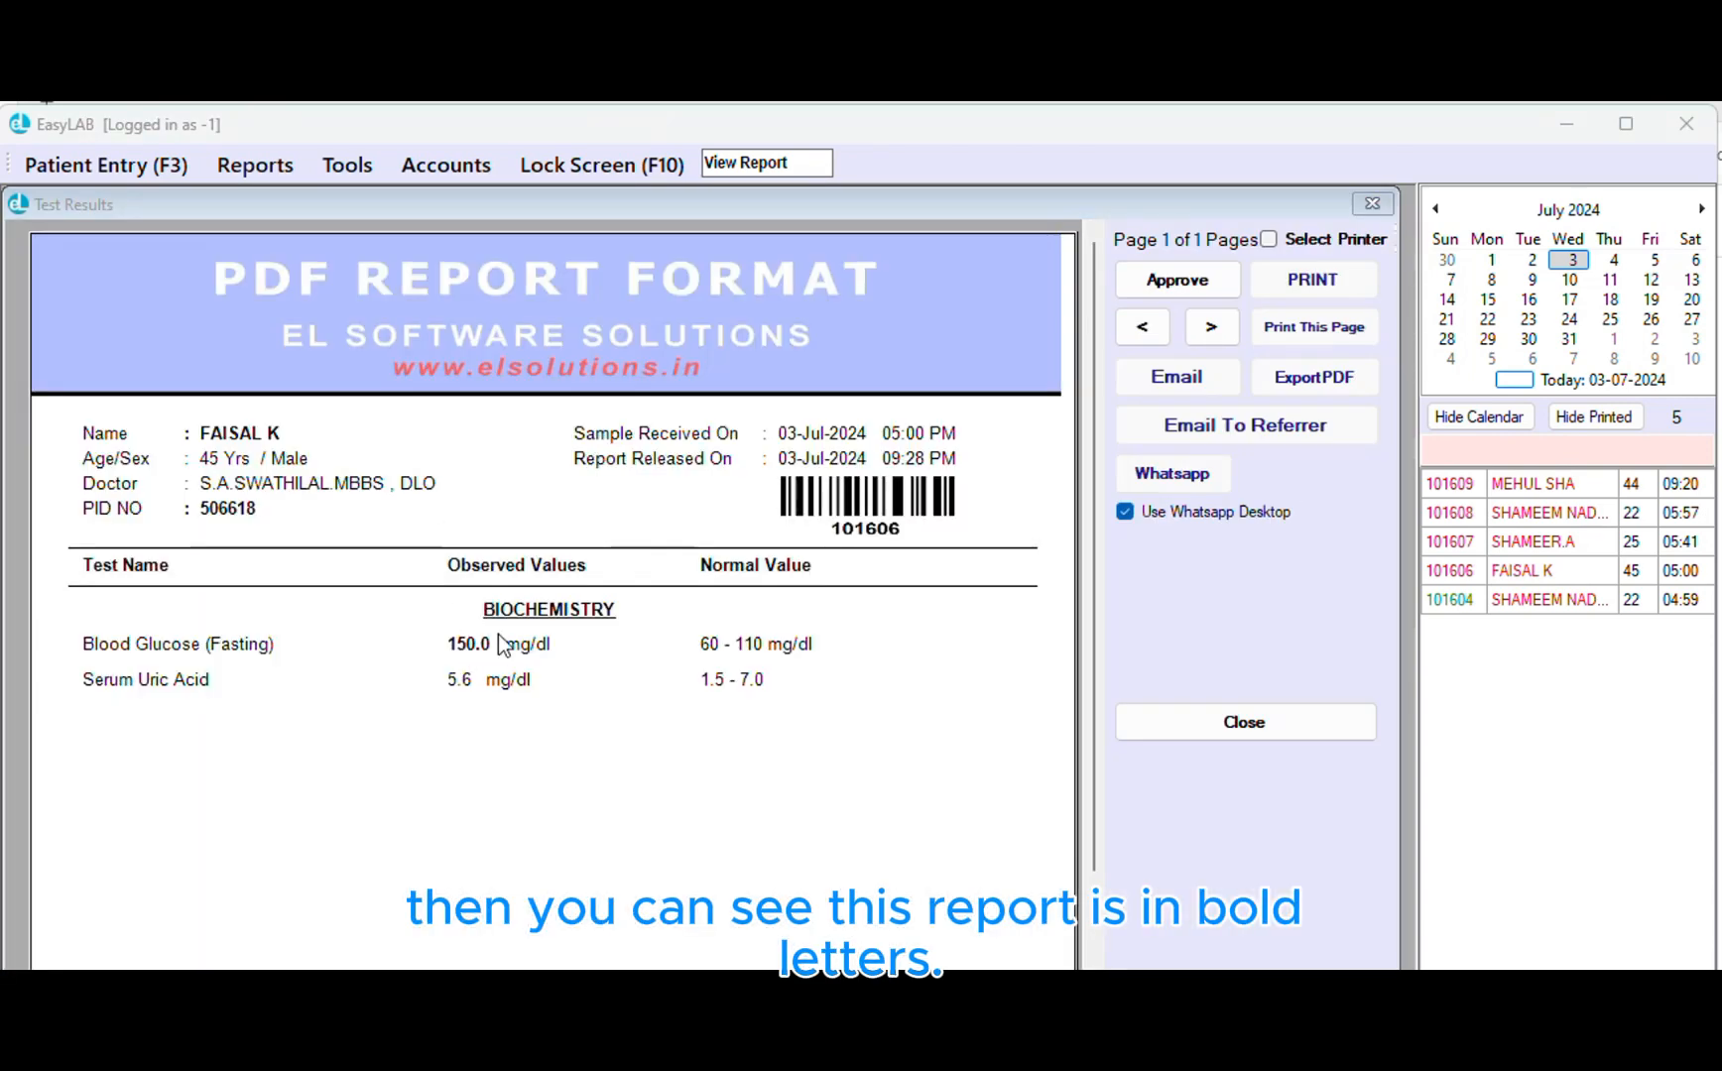
click(1291, 722)
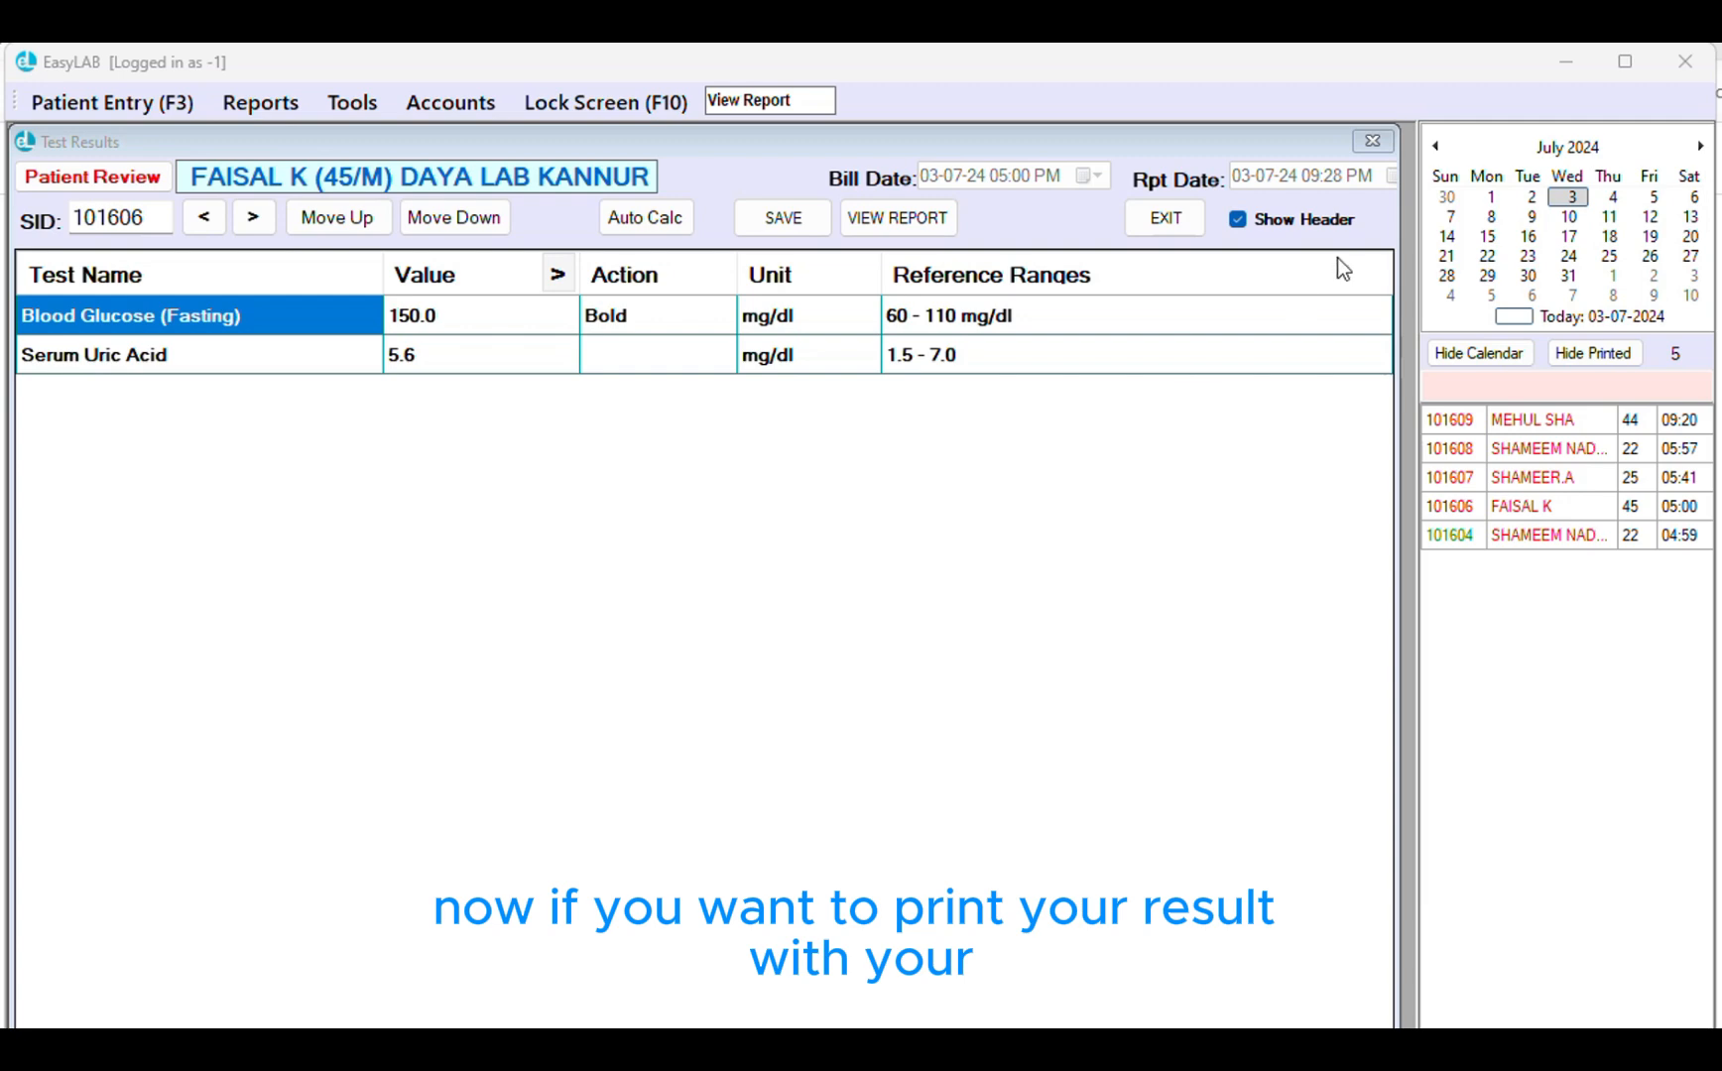
Turn off header and footer printing, then preview the report without letterhead and close it
click(1329, 220)
click(996, 771)
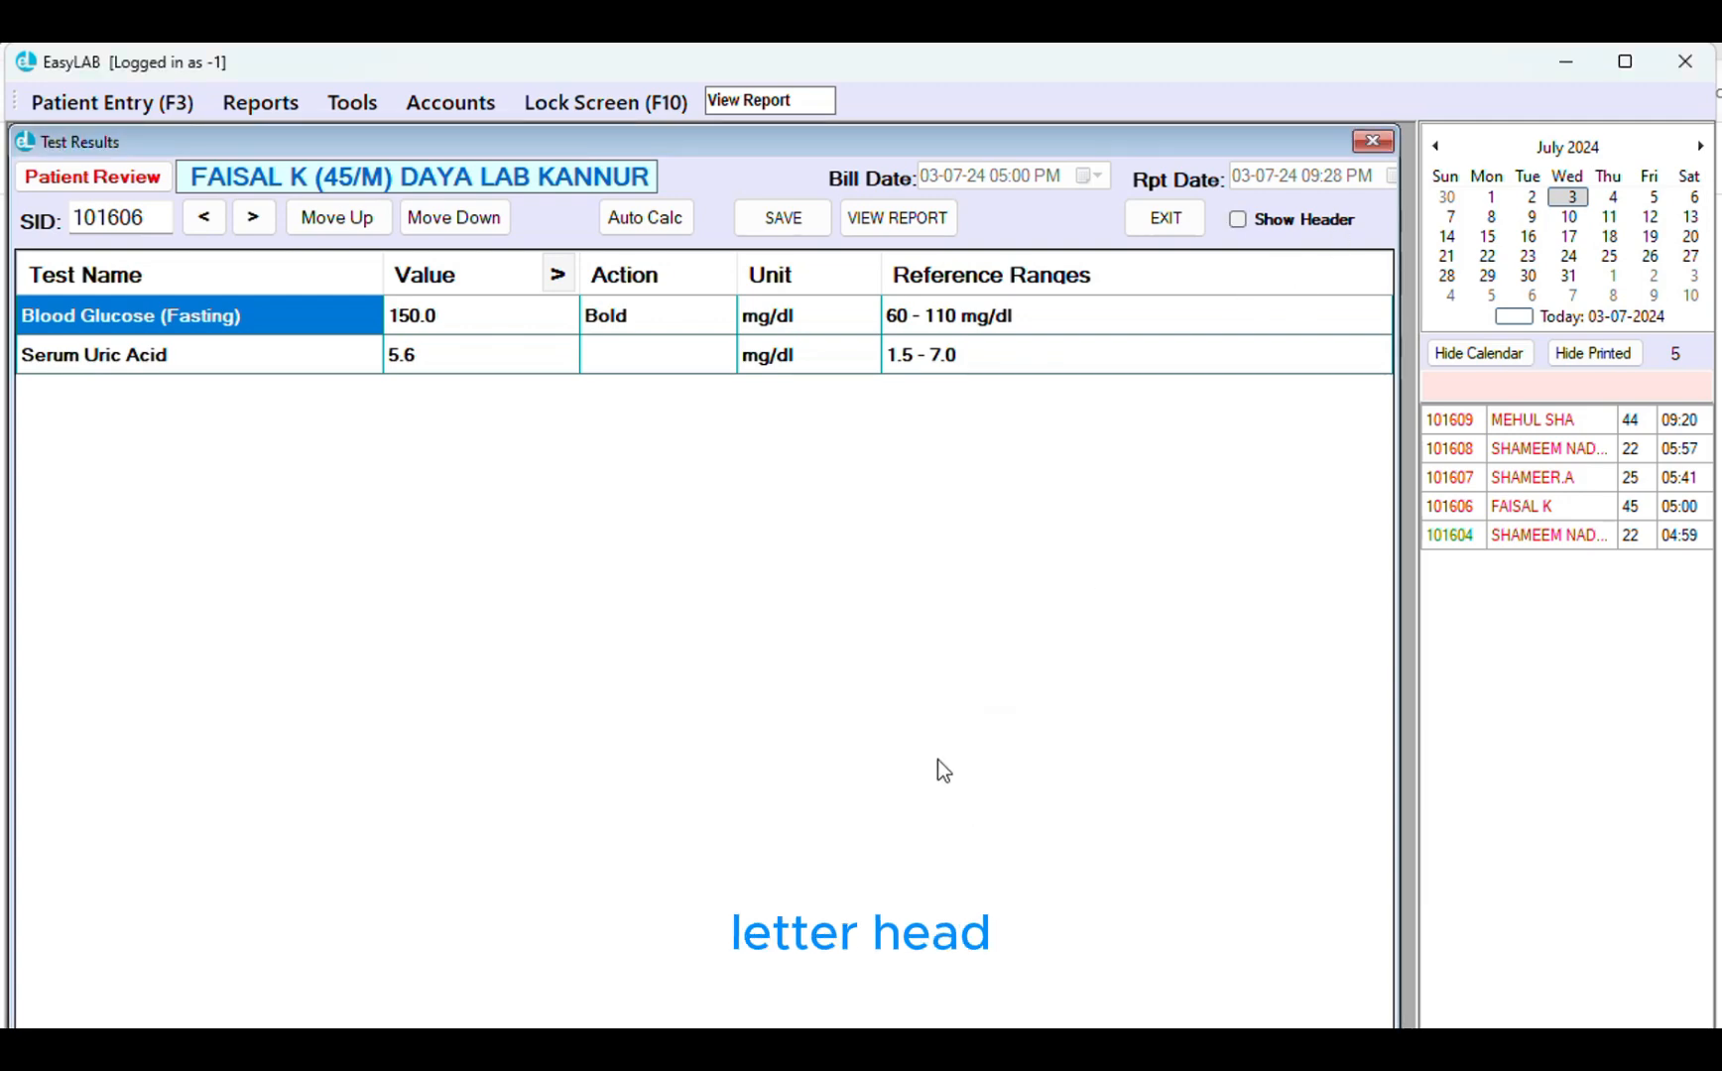
click(868, 217)
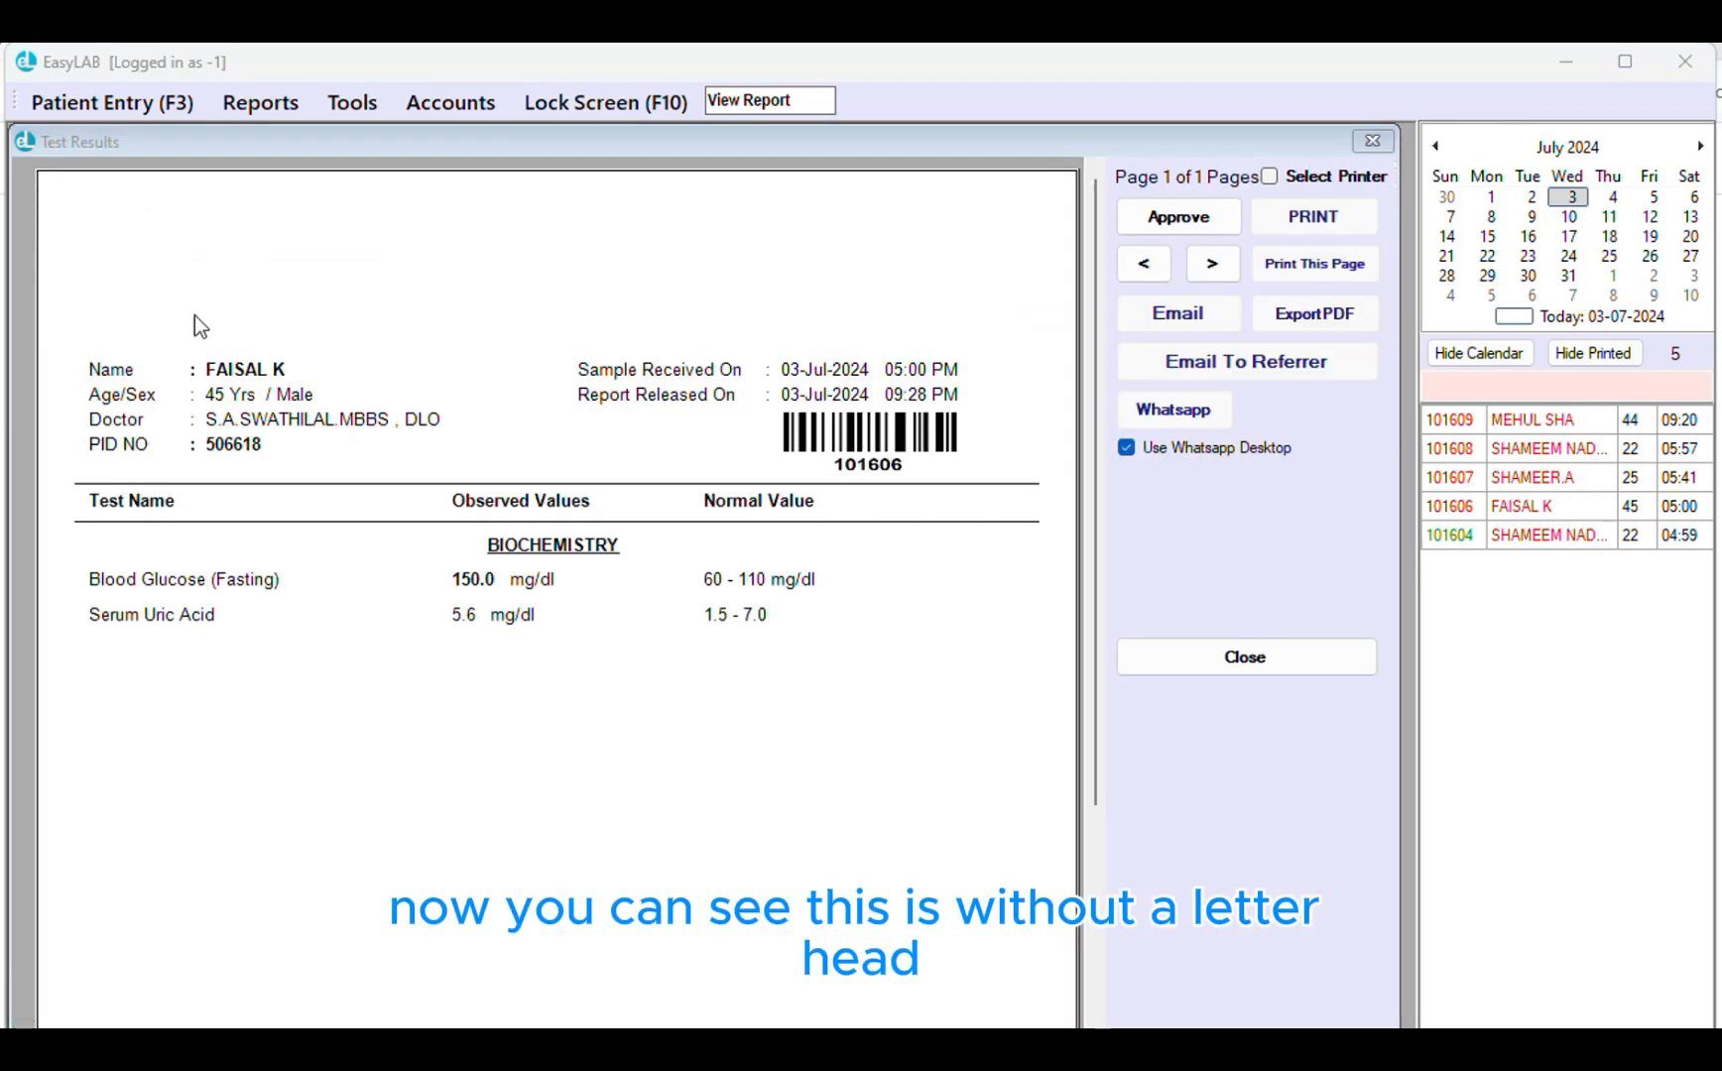
click(1194, 670)
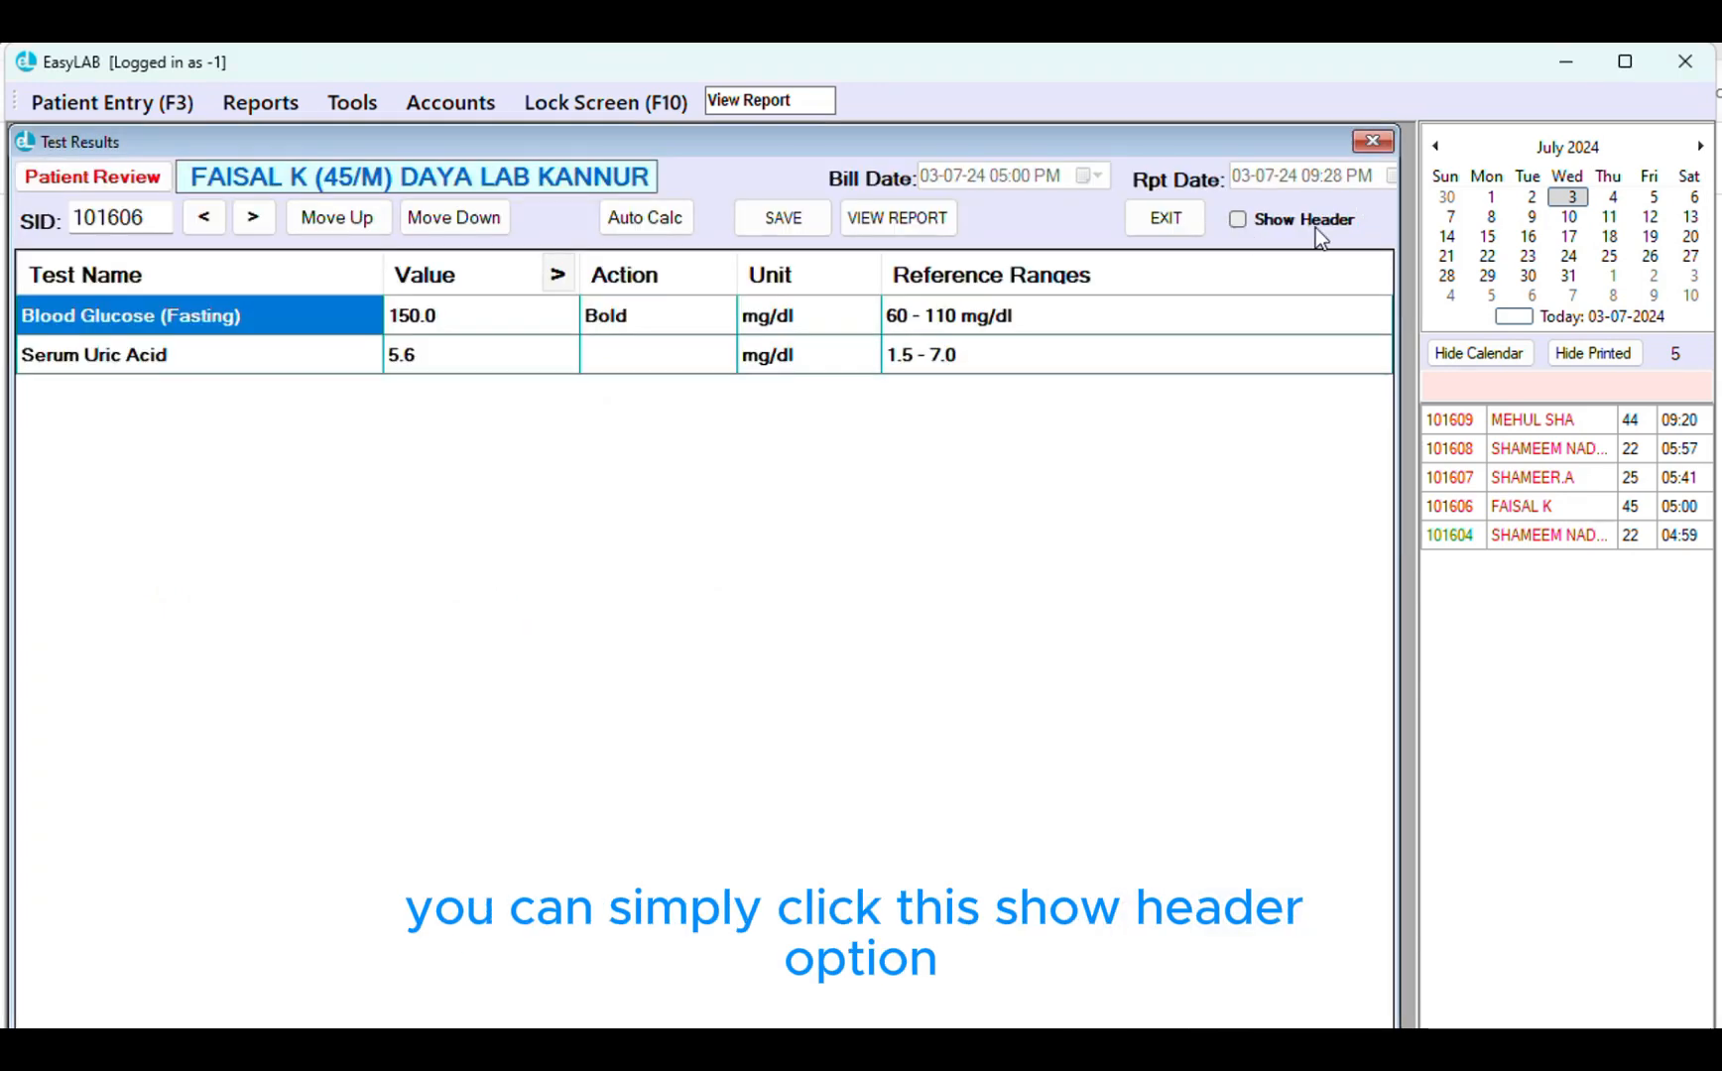
Re-enable header and footer, save past the glucose warning, and approve the letterhead report
click(1253, 224)
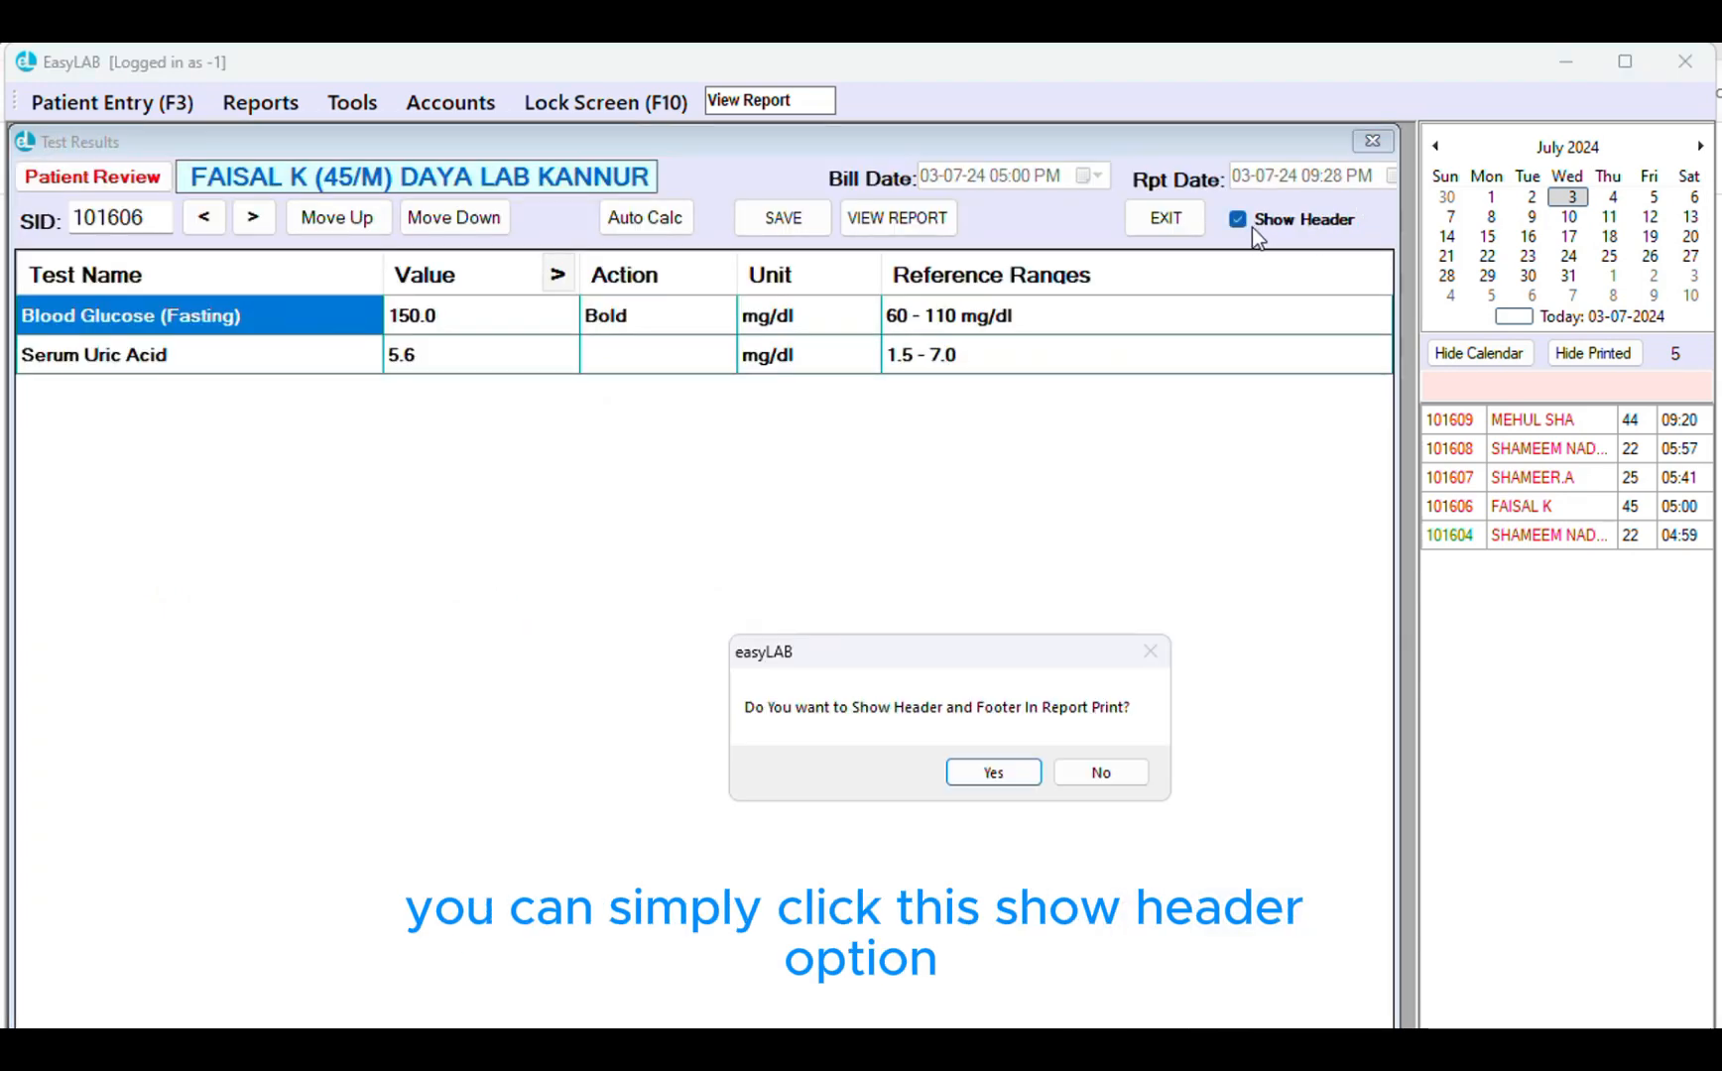
click(990, 775)
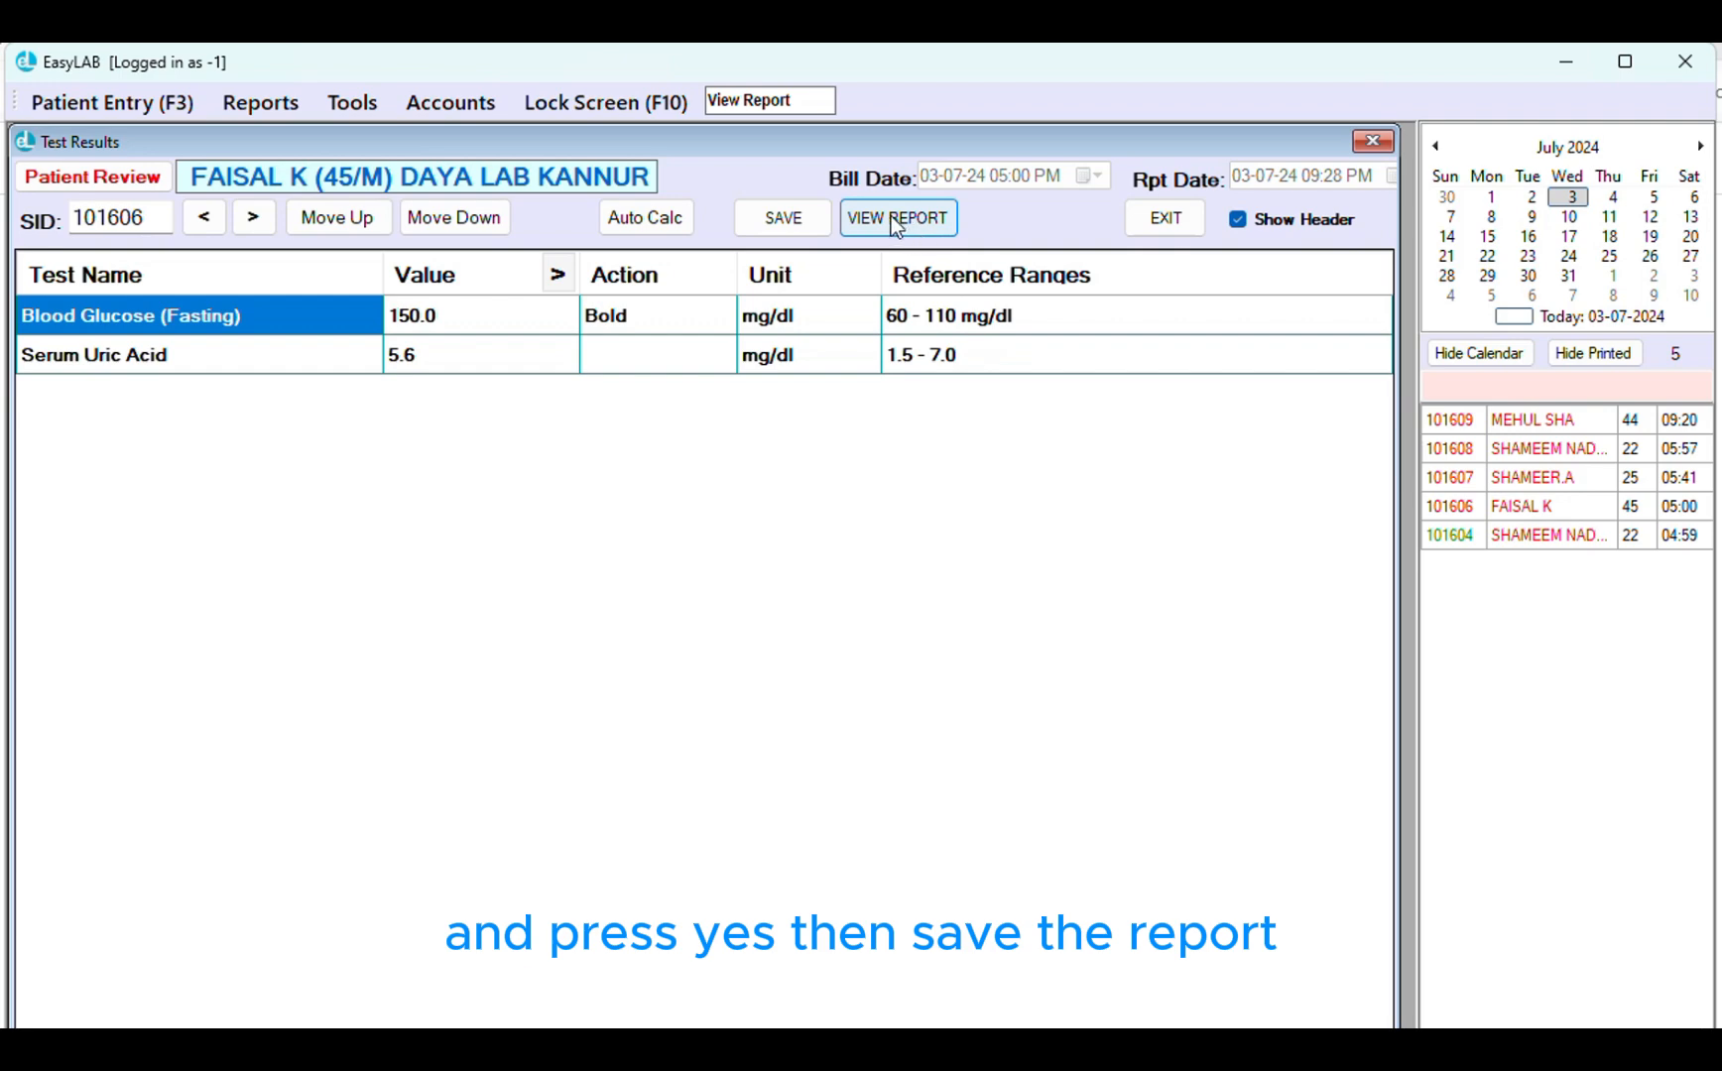
click(792, 212)
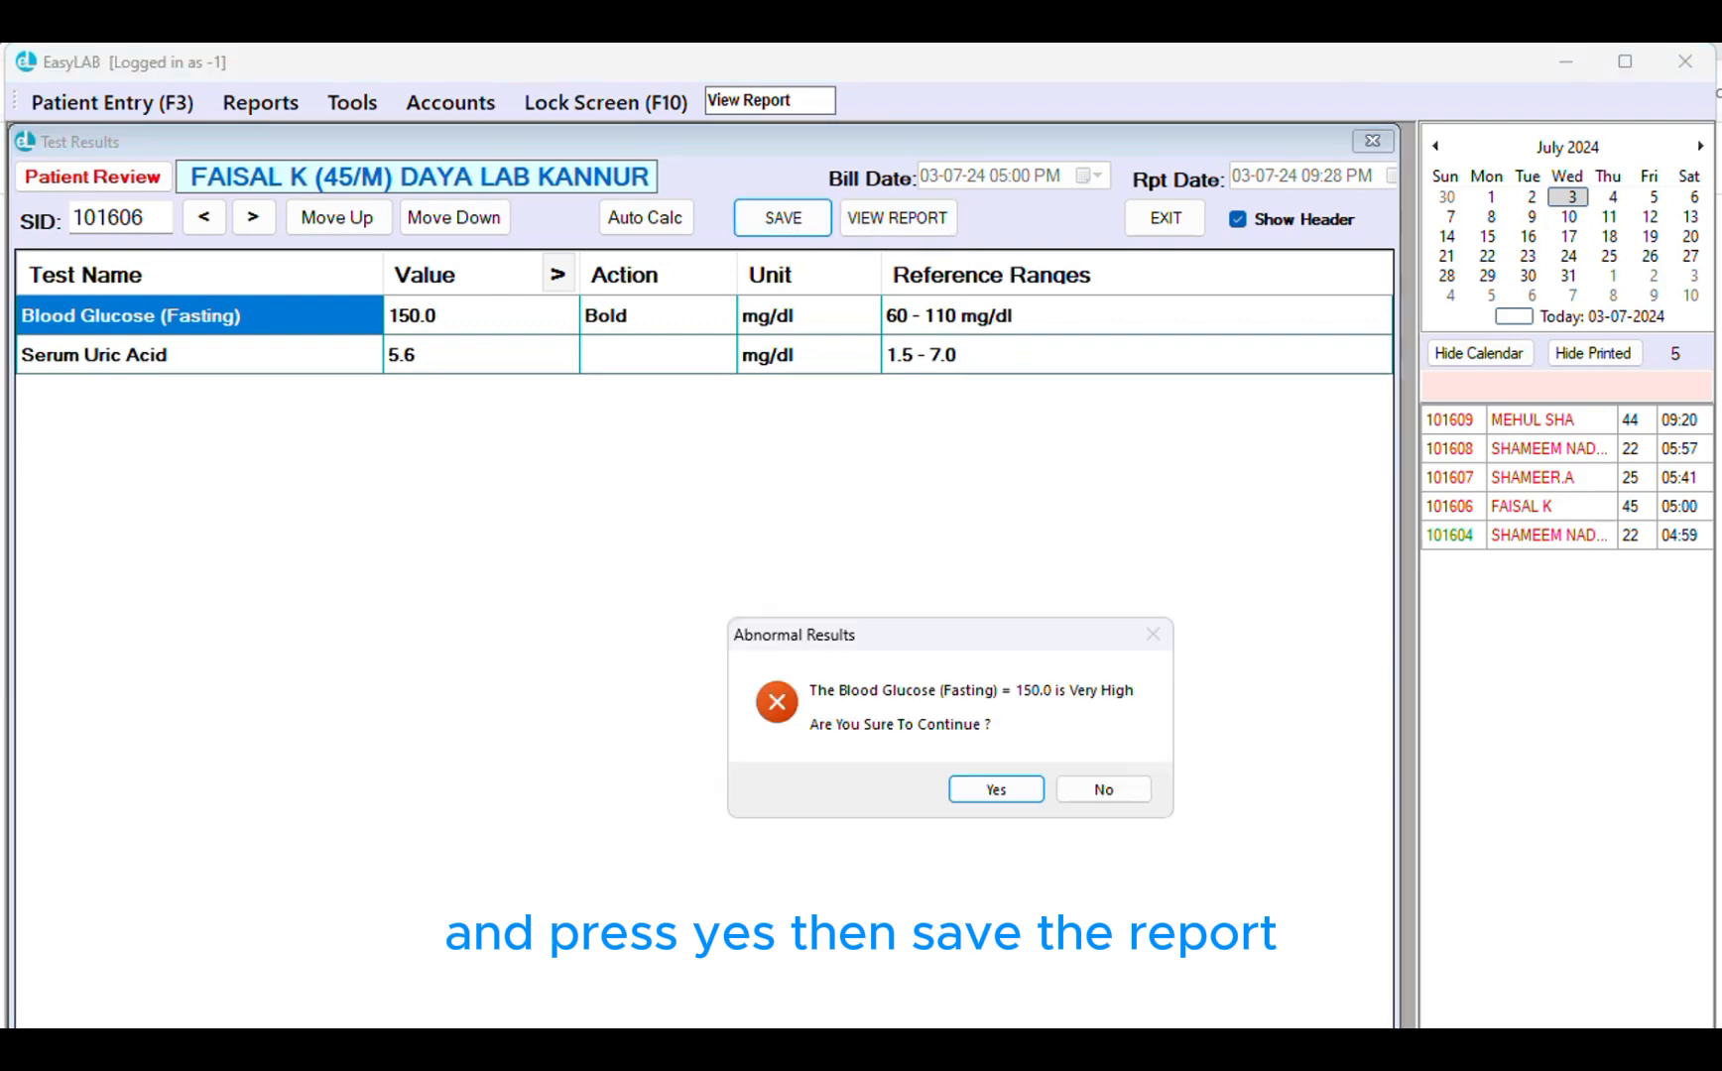
click(996, 790)
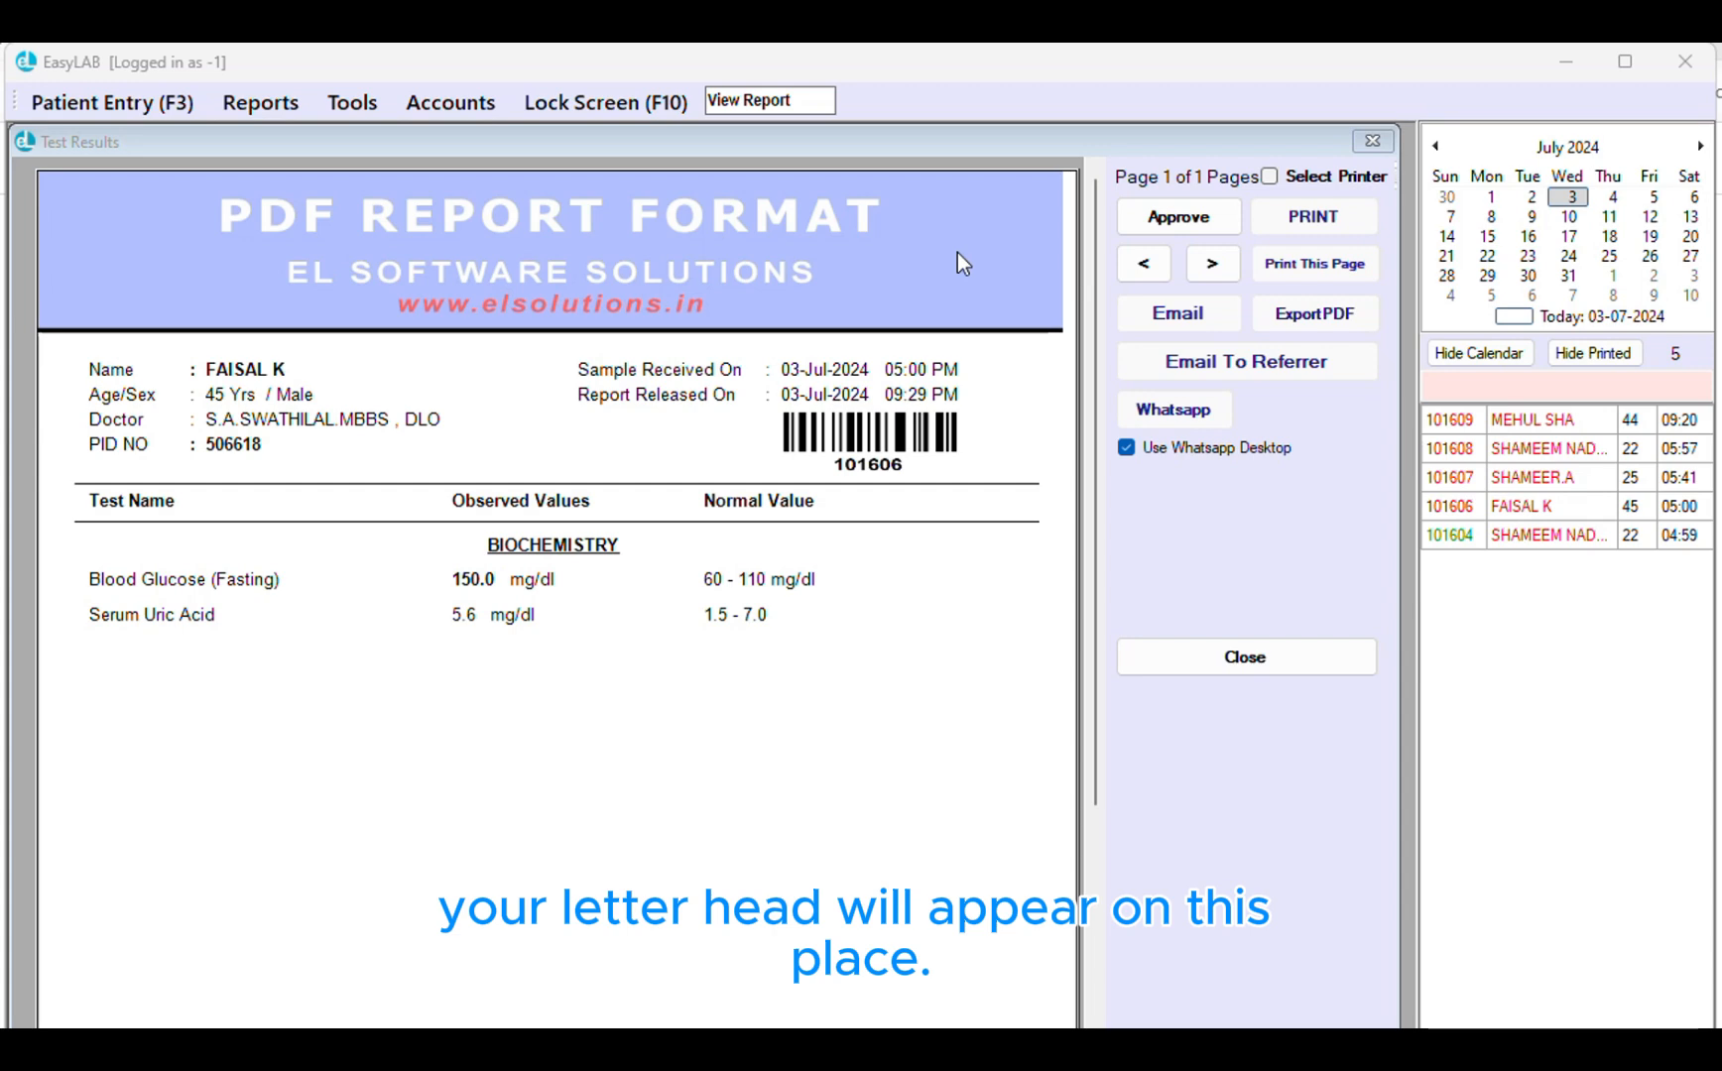
mouse_move(1095, 264)
mouse_down()
mouse_move(1086, 410)
mouse_move(1072, 238)
mouse_up()
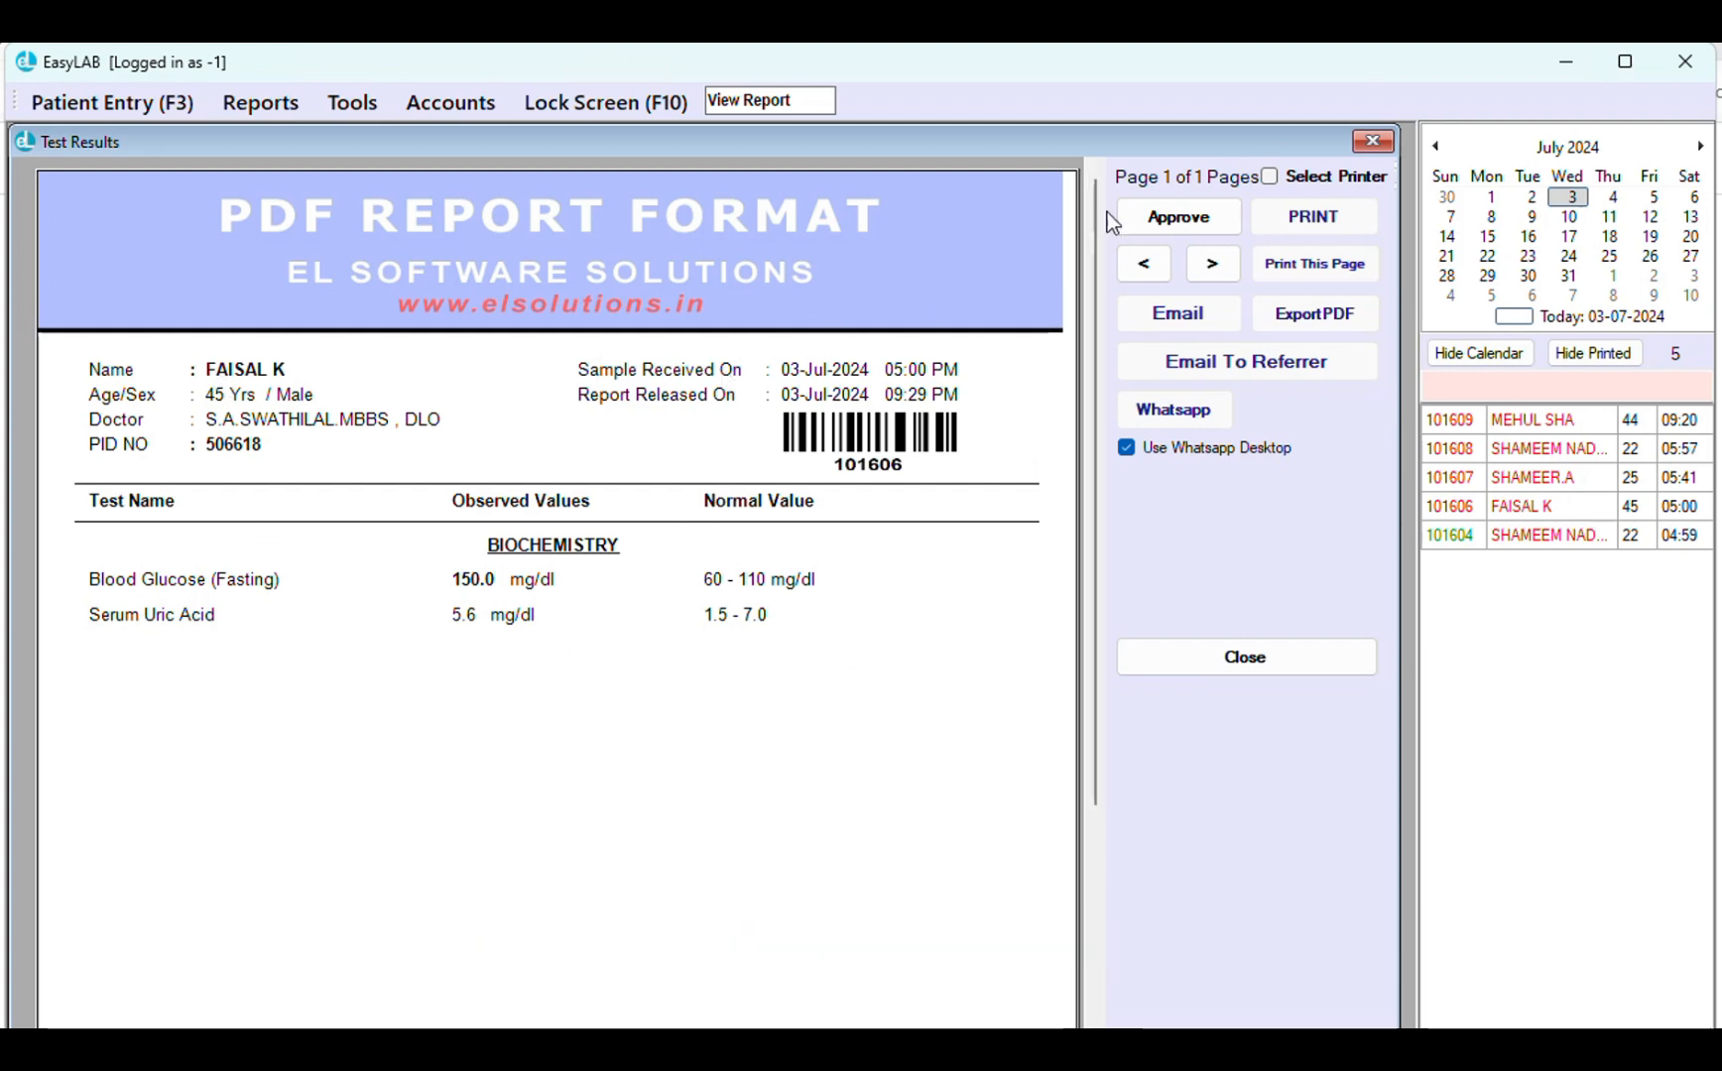
click(1178, 216)
click(5, 270)
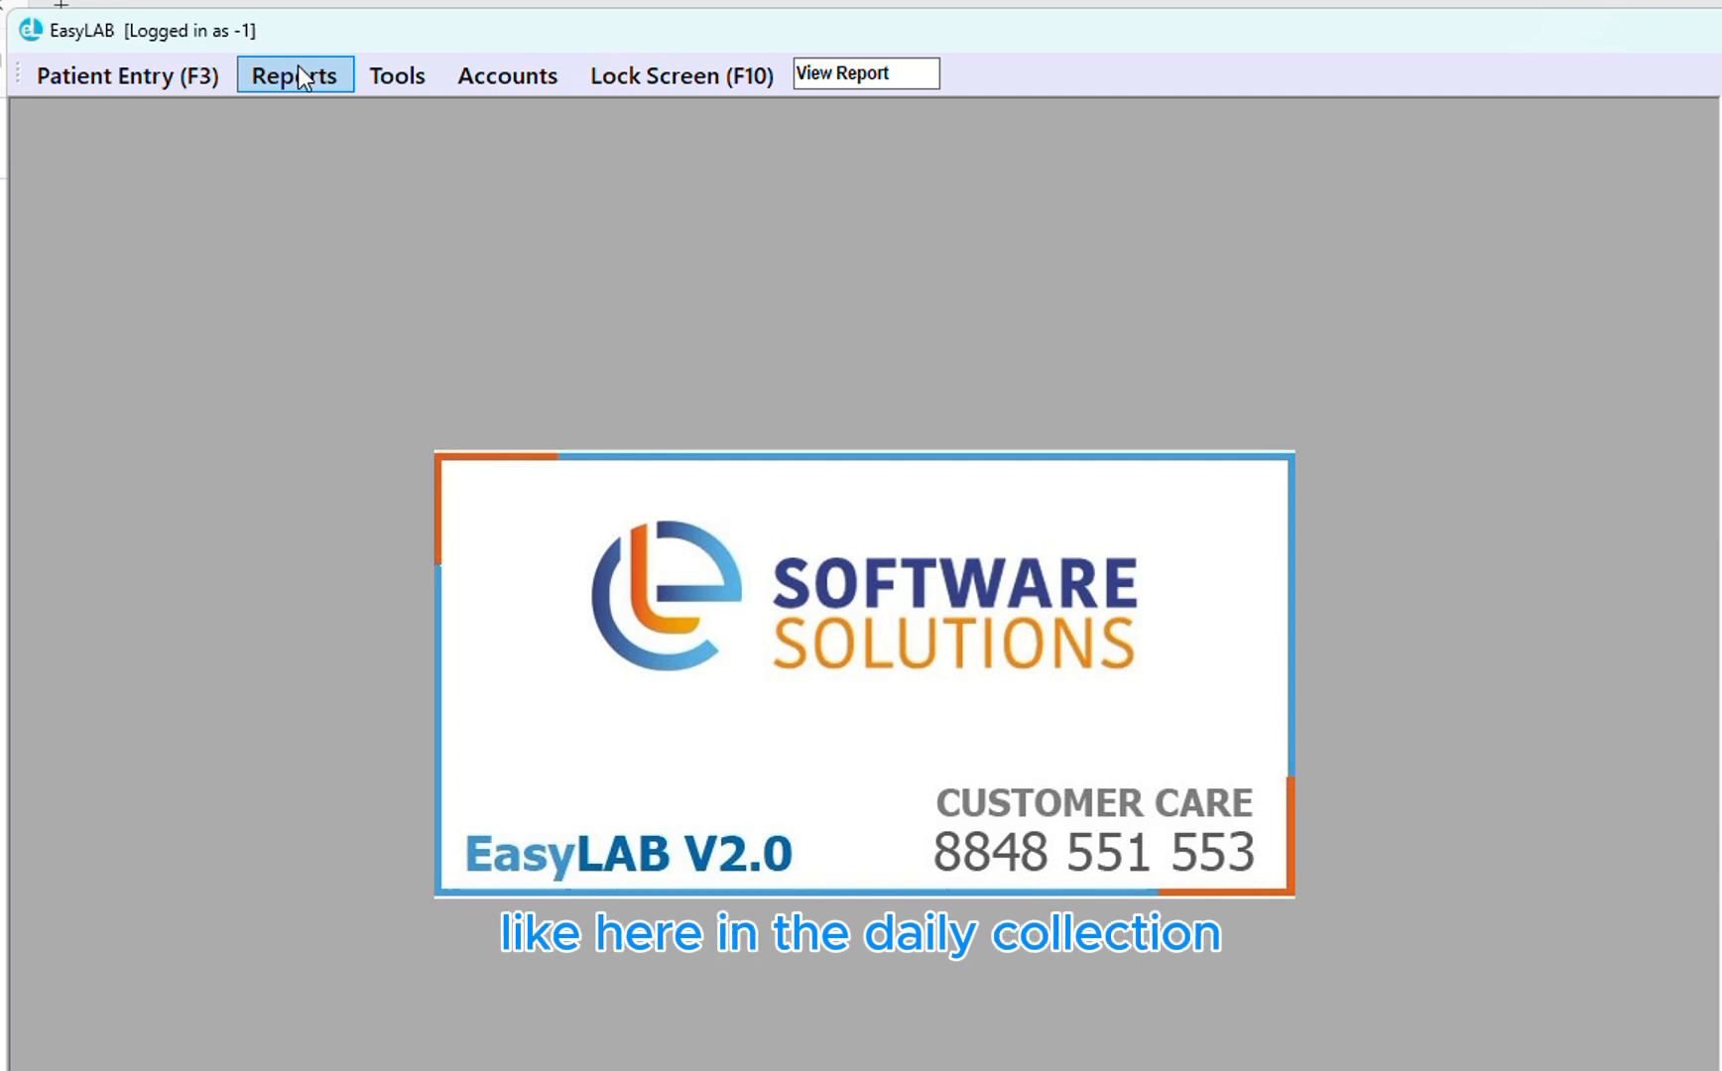
click(298, 75)
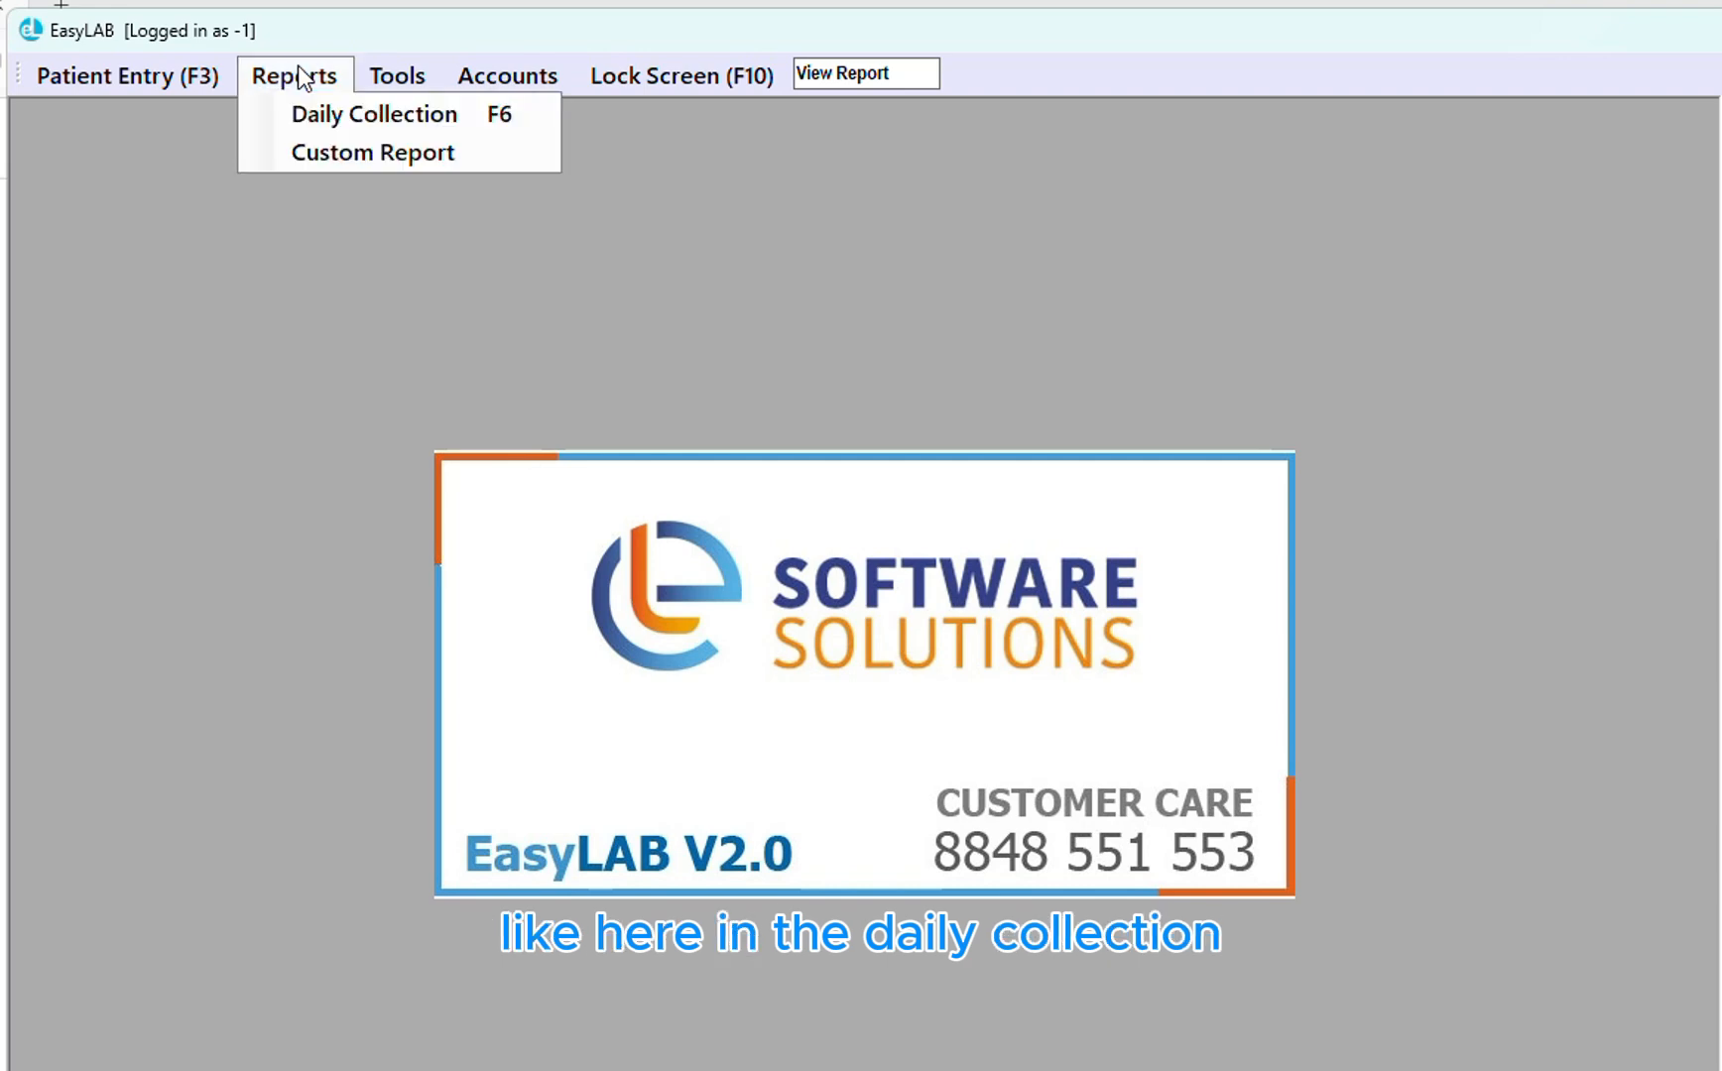
click(326, 117)
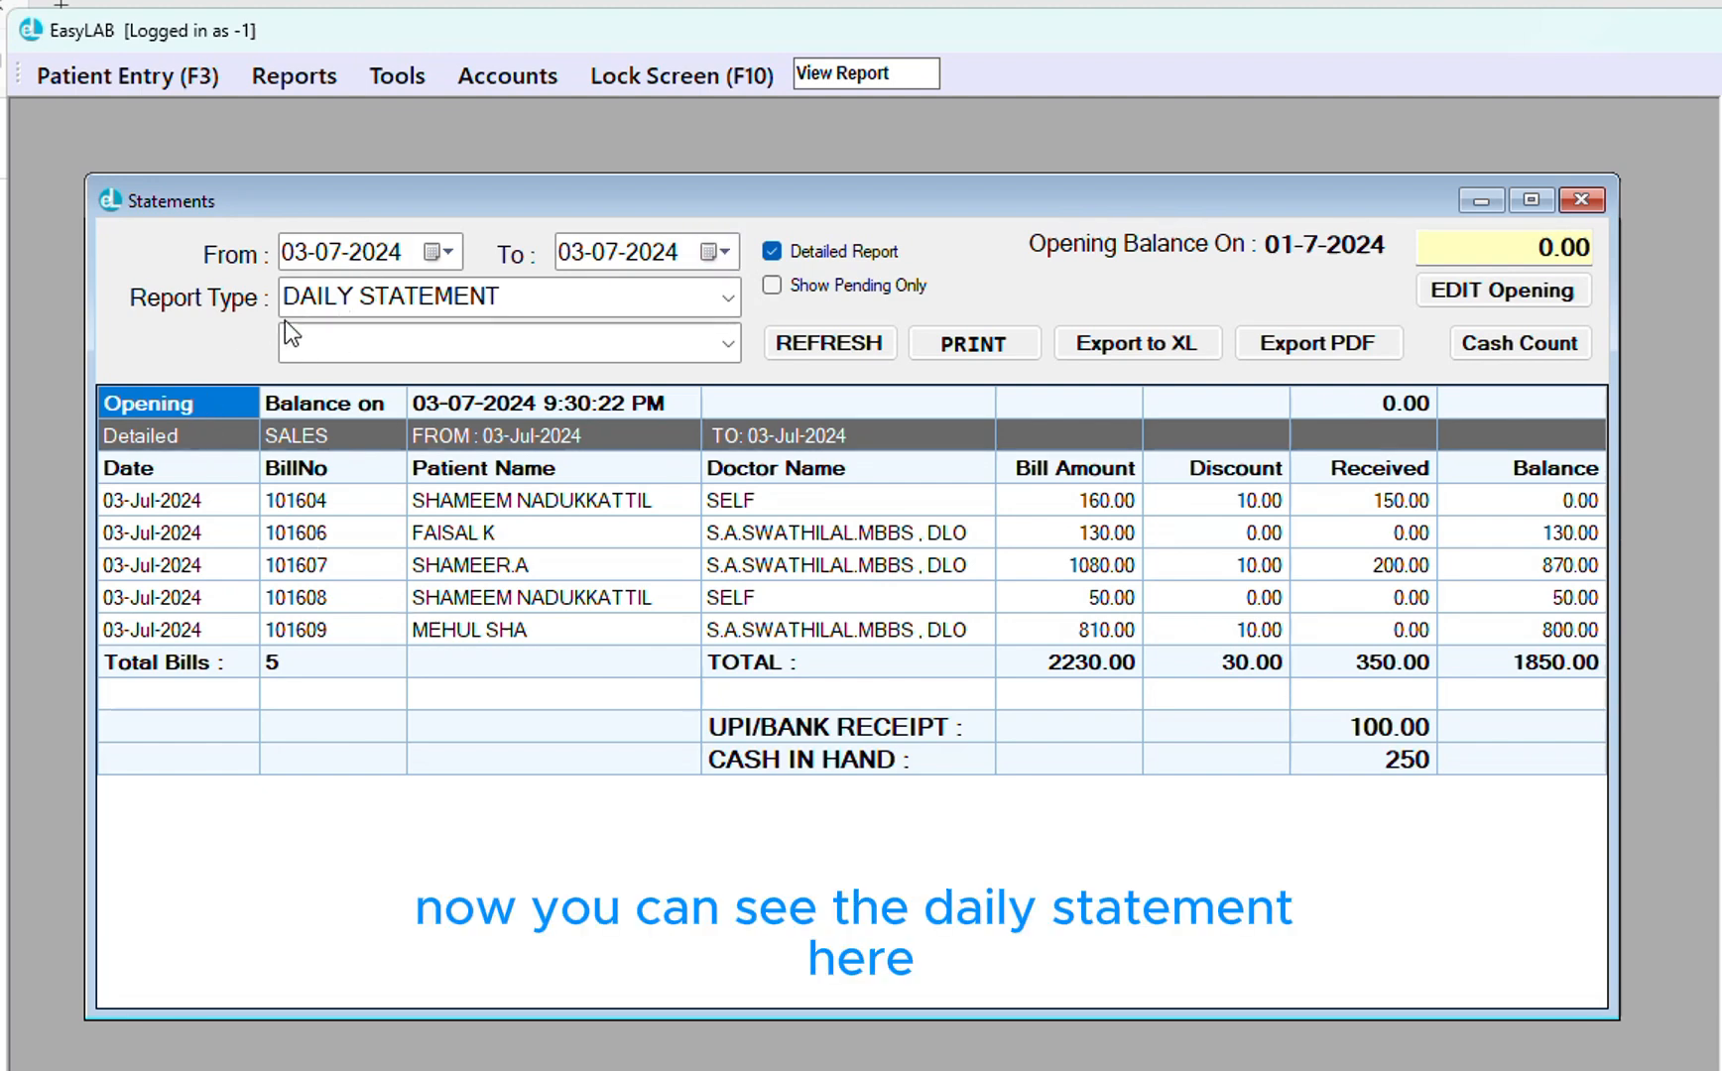
drag(303, 499, 314, 623)
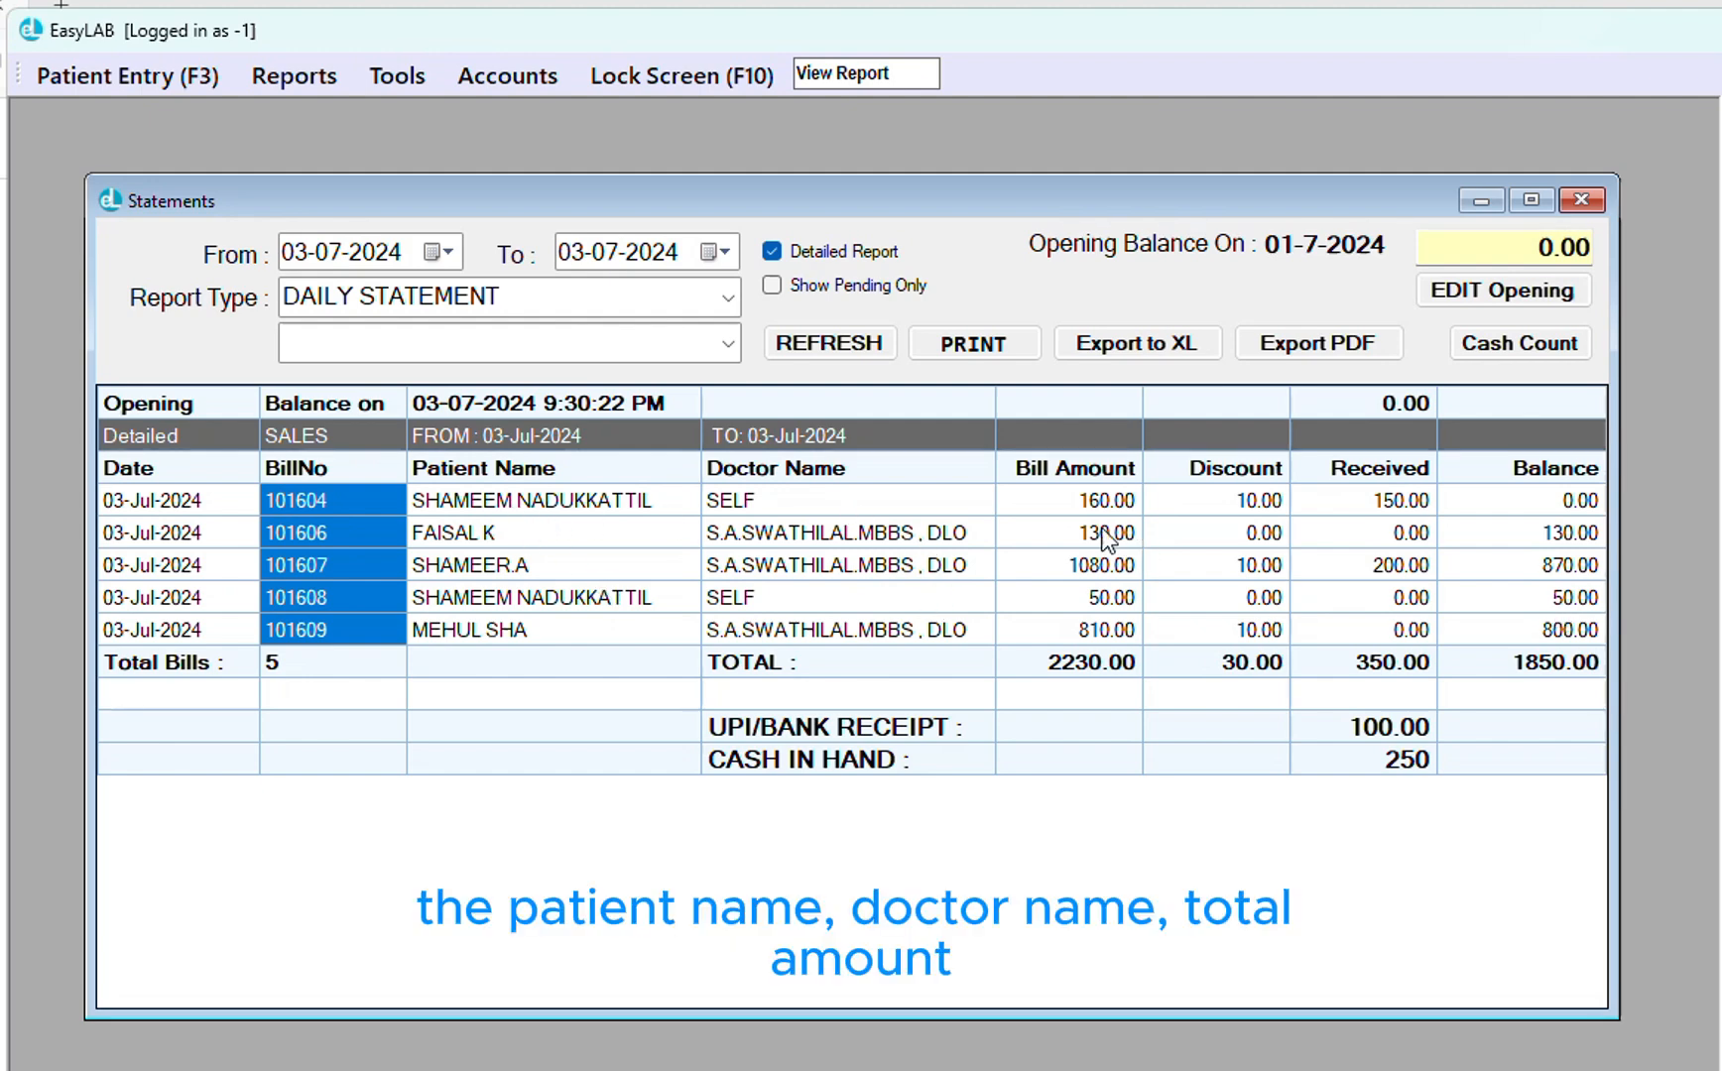
drag(1106, 500, 1096, 693)
drag(1218, 500, 1224, 660)
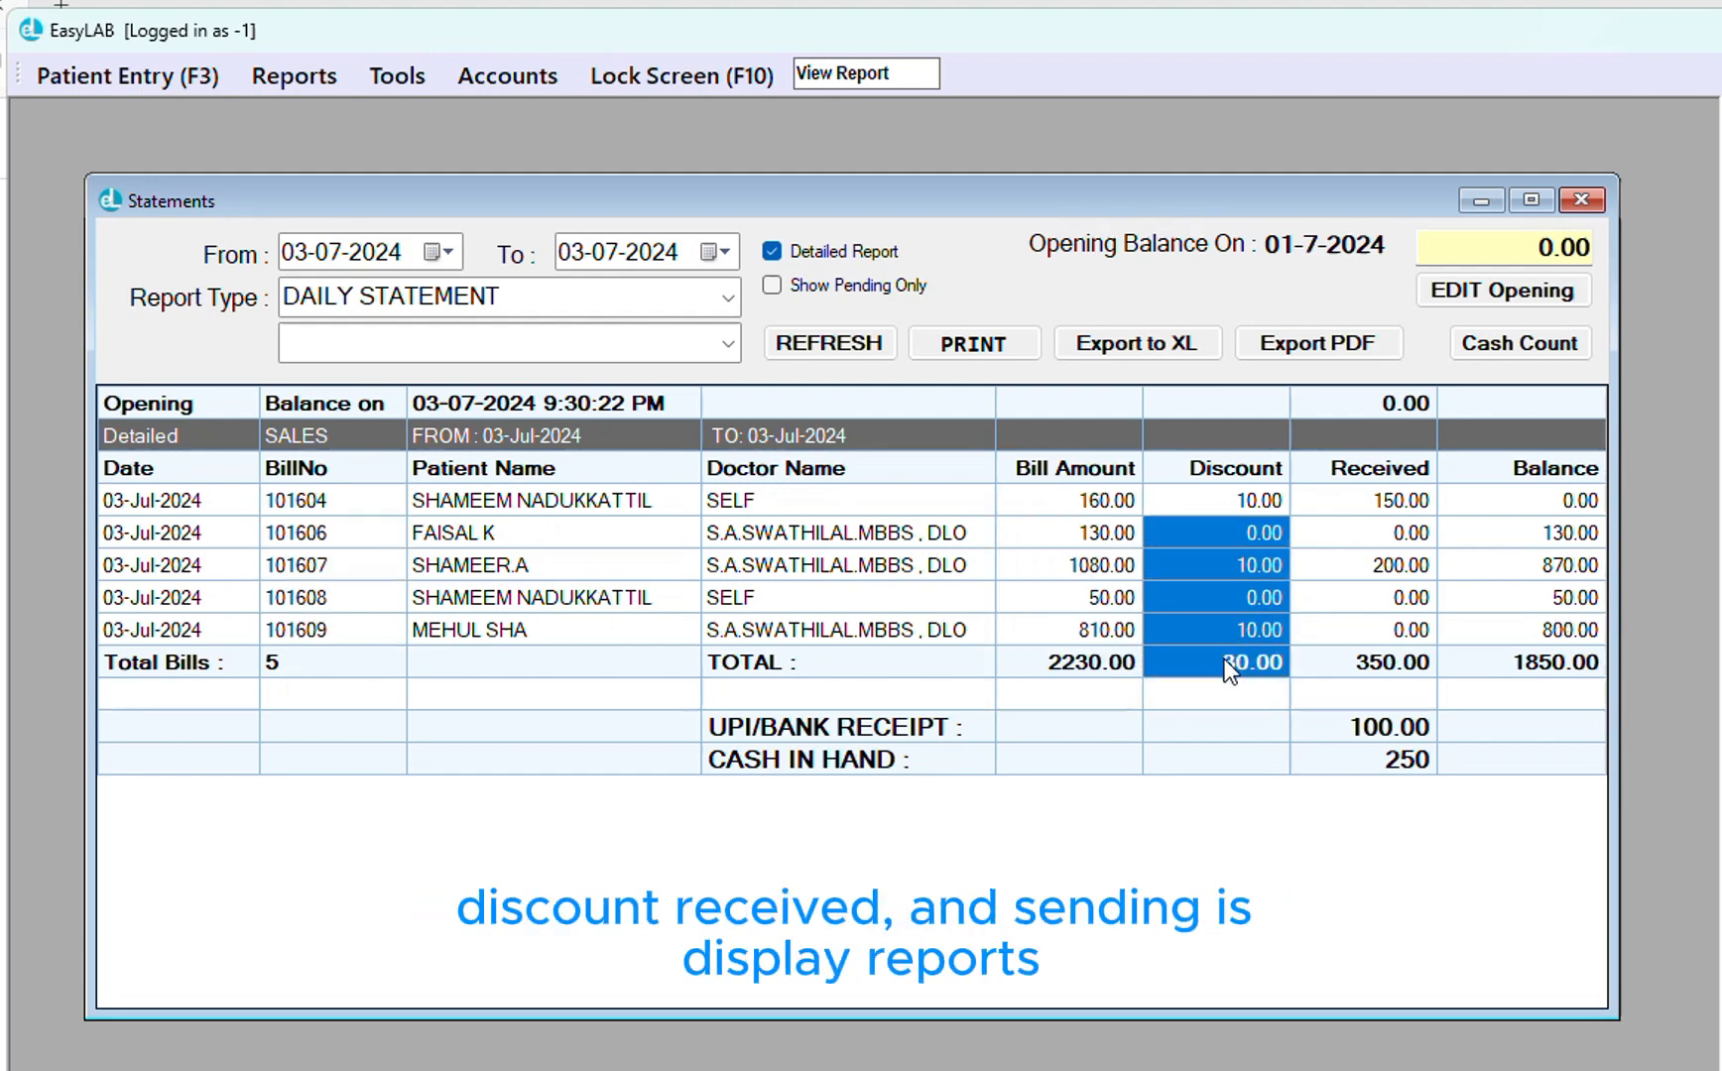
drag(1379, 500, 1383, 663)
drag(1524, 594, 1535, 699)
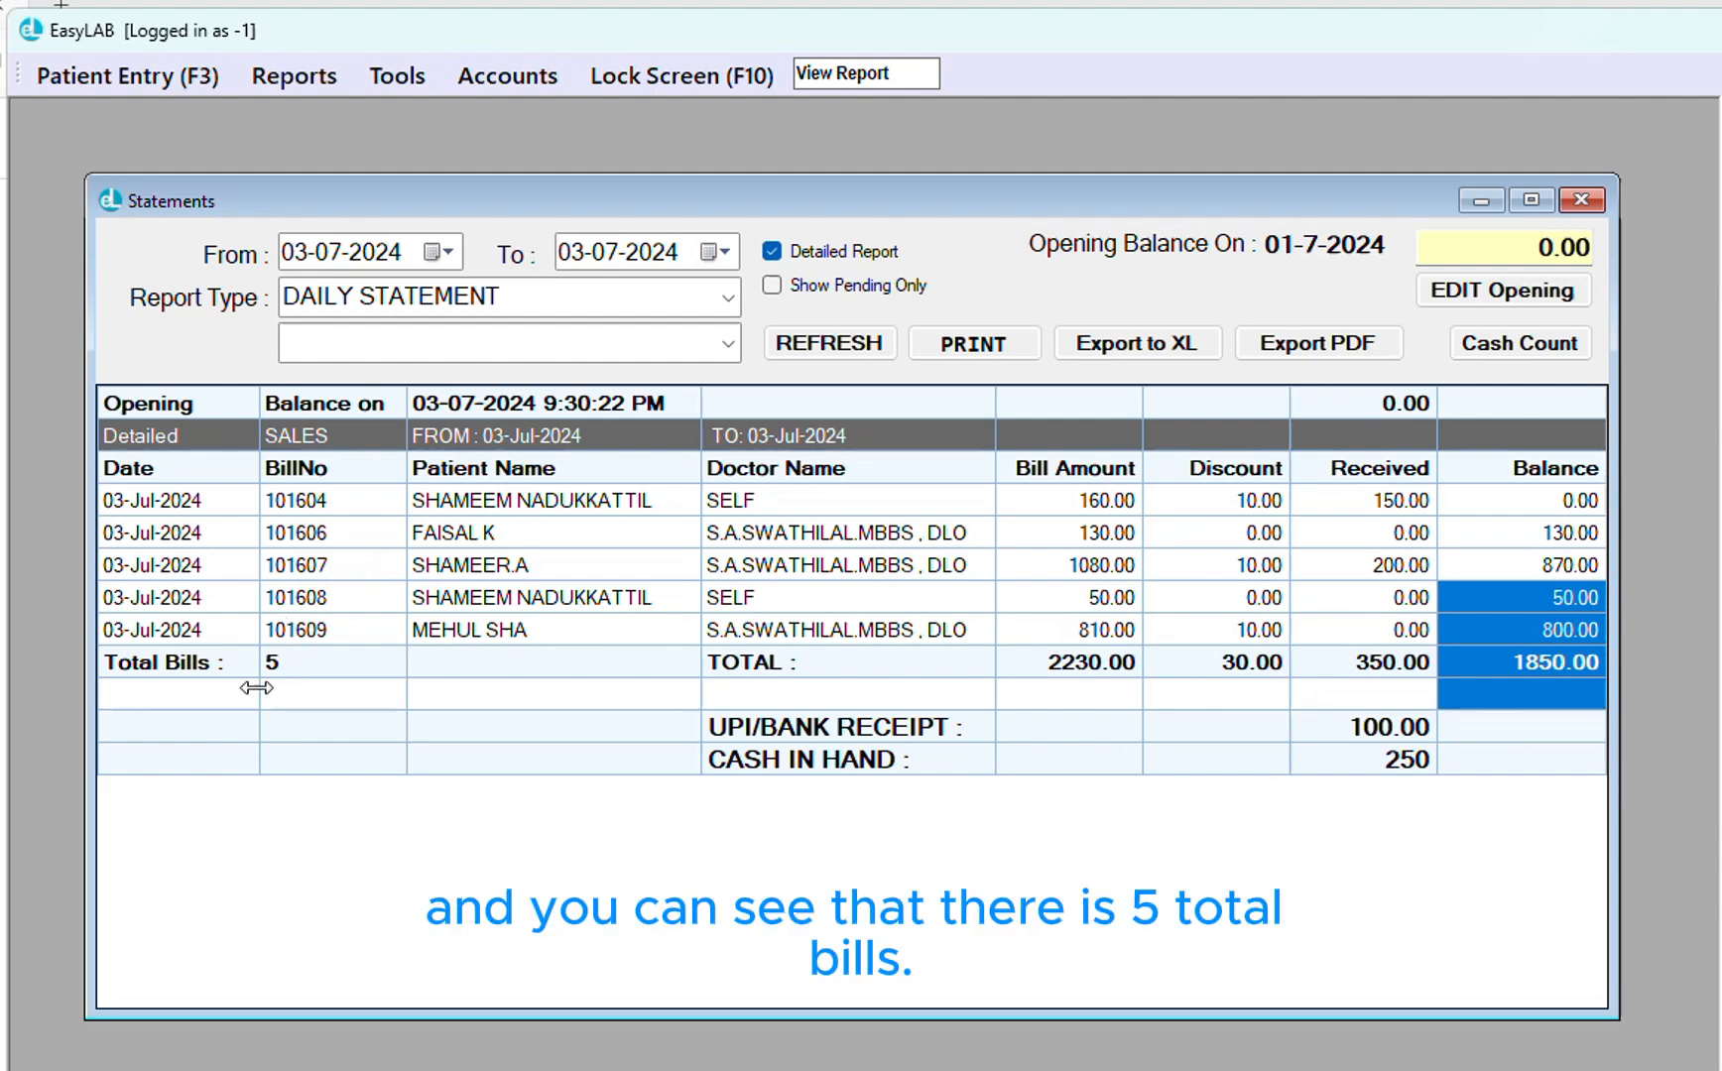
click(281, 663)
drag(281, 665, 203, 665)
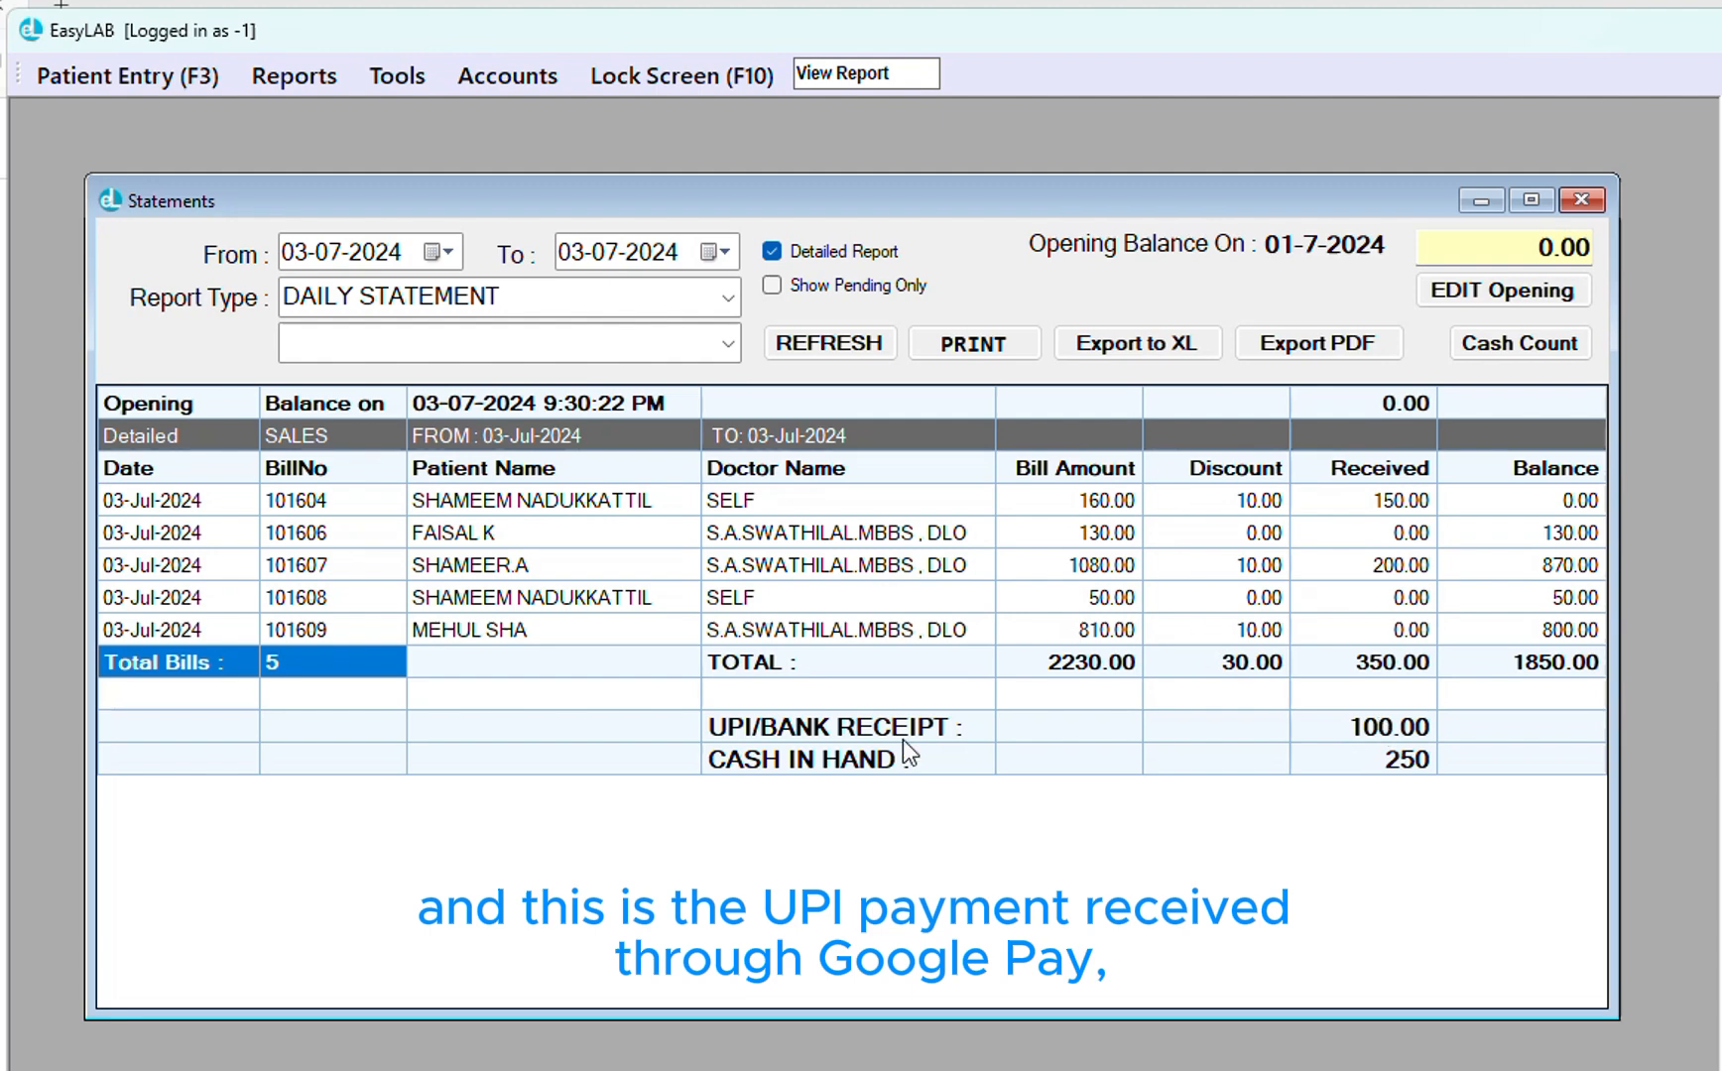
drag(888, 741, 1393, 738)
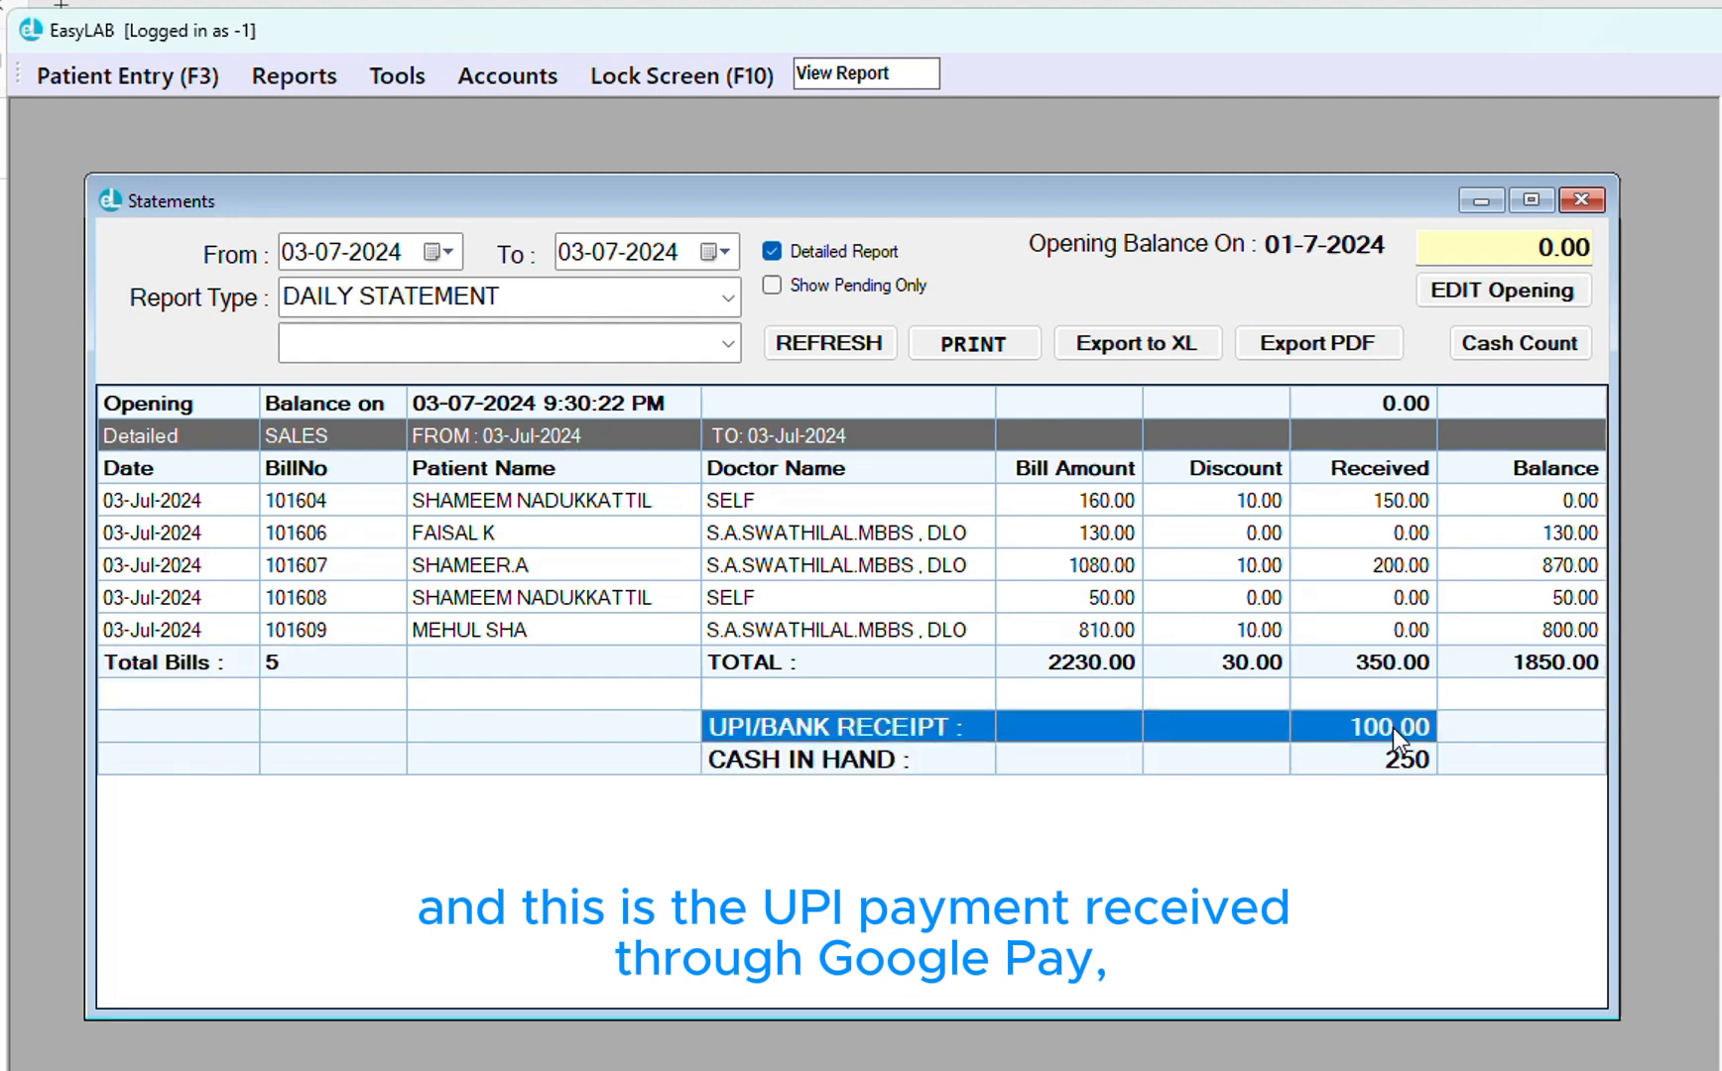
click(1405, 736)
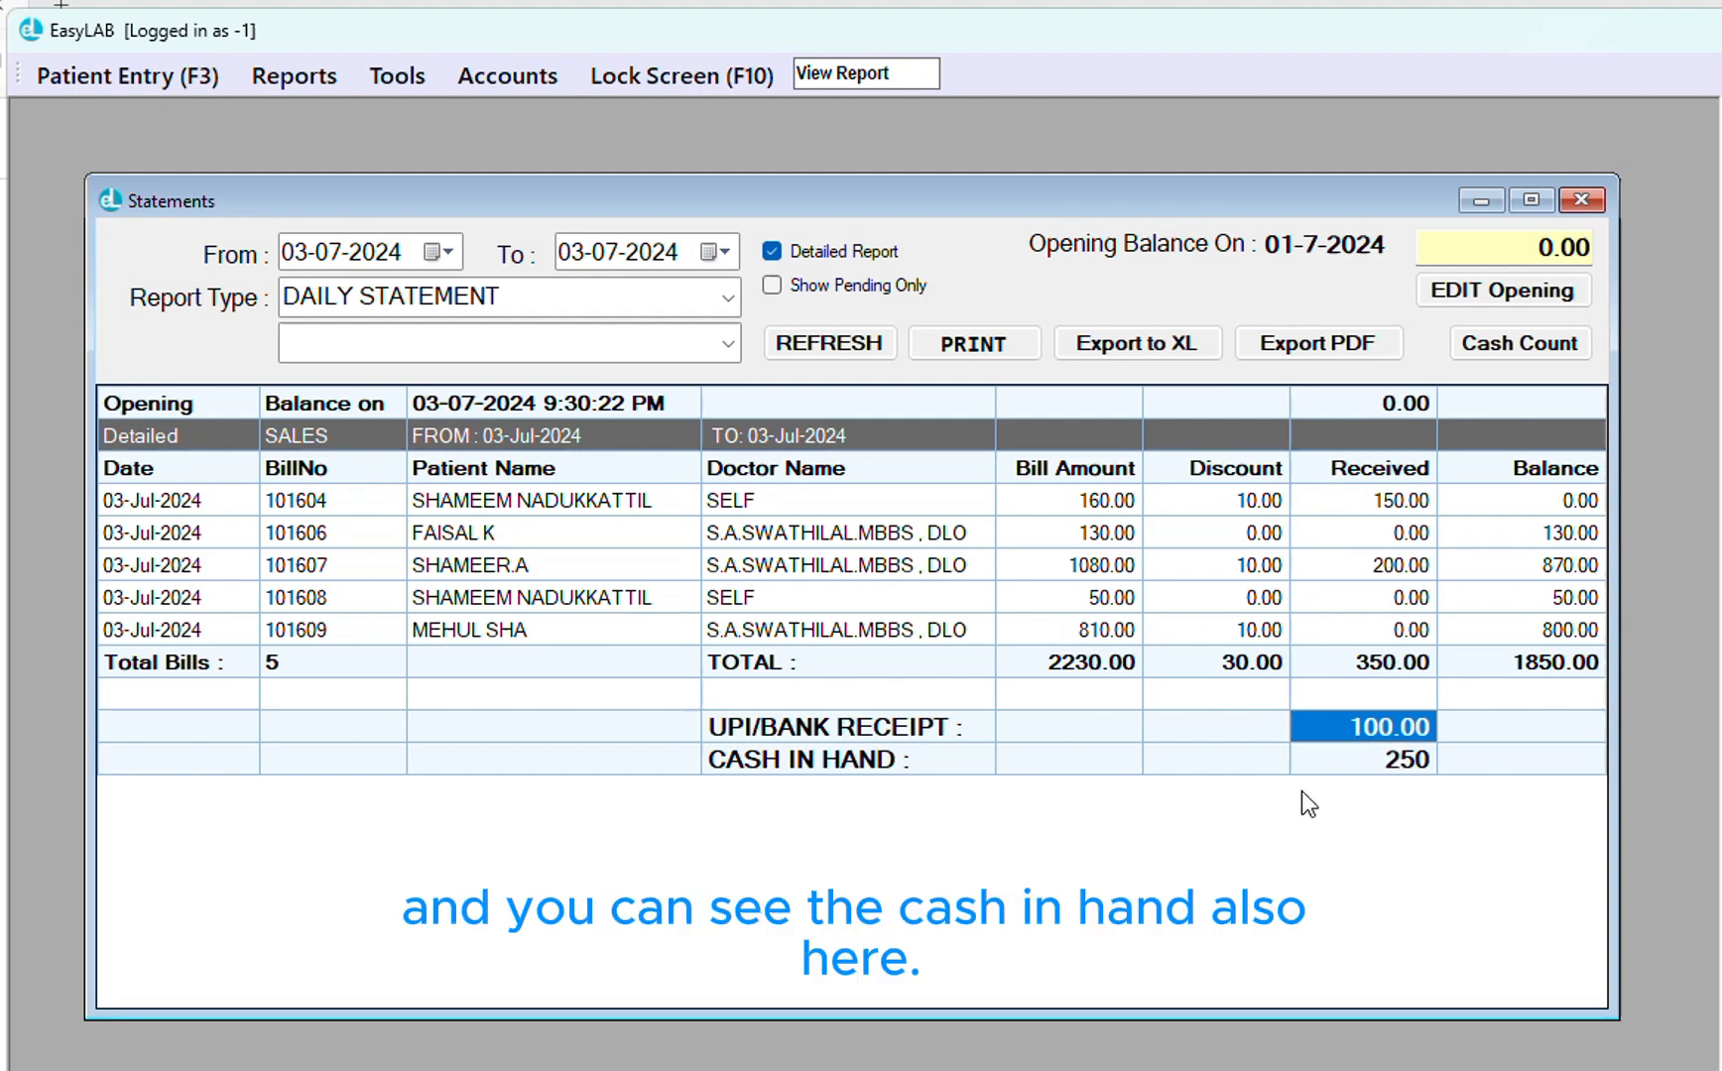
click(1419, 763)
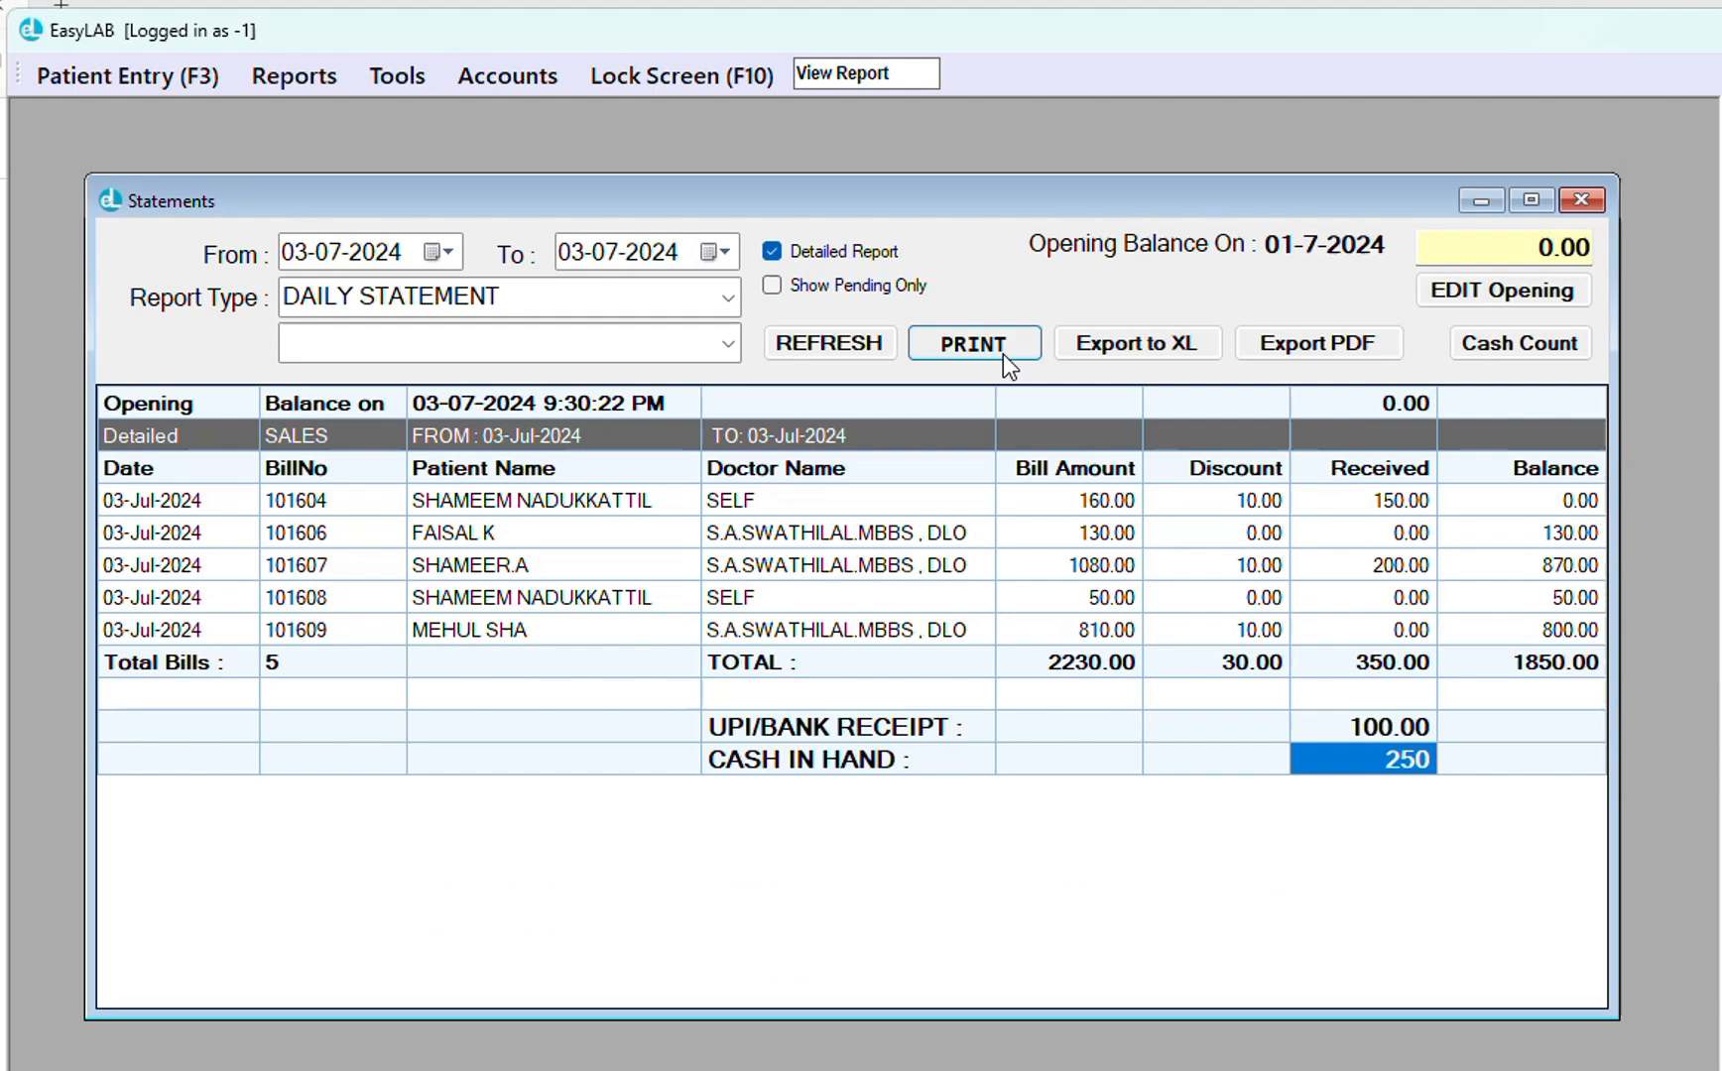
click(735, 300)
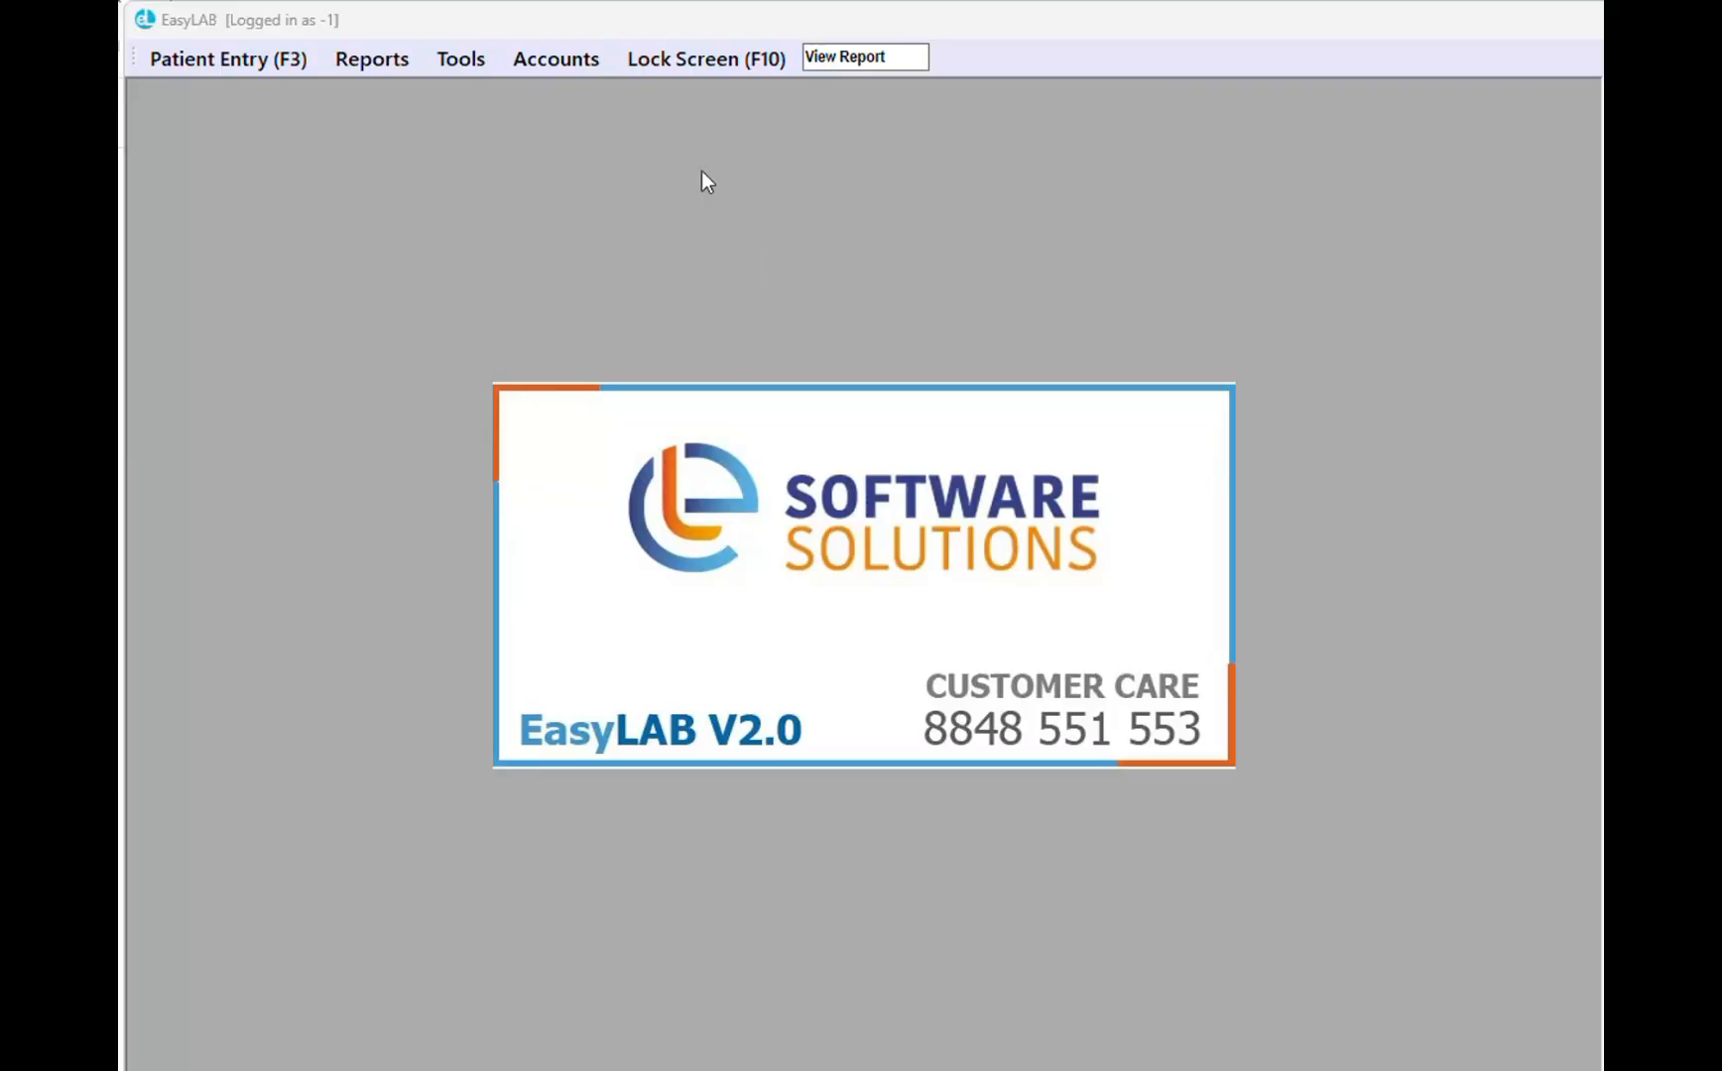
Open Edit Tests and inspect the 24 HOUR URINE OXALATE test's section, 1450.00 rate, units and normal range
click(461, 60)
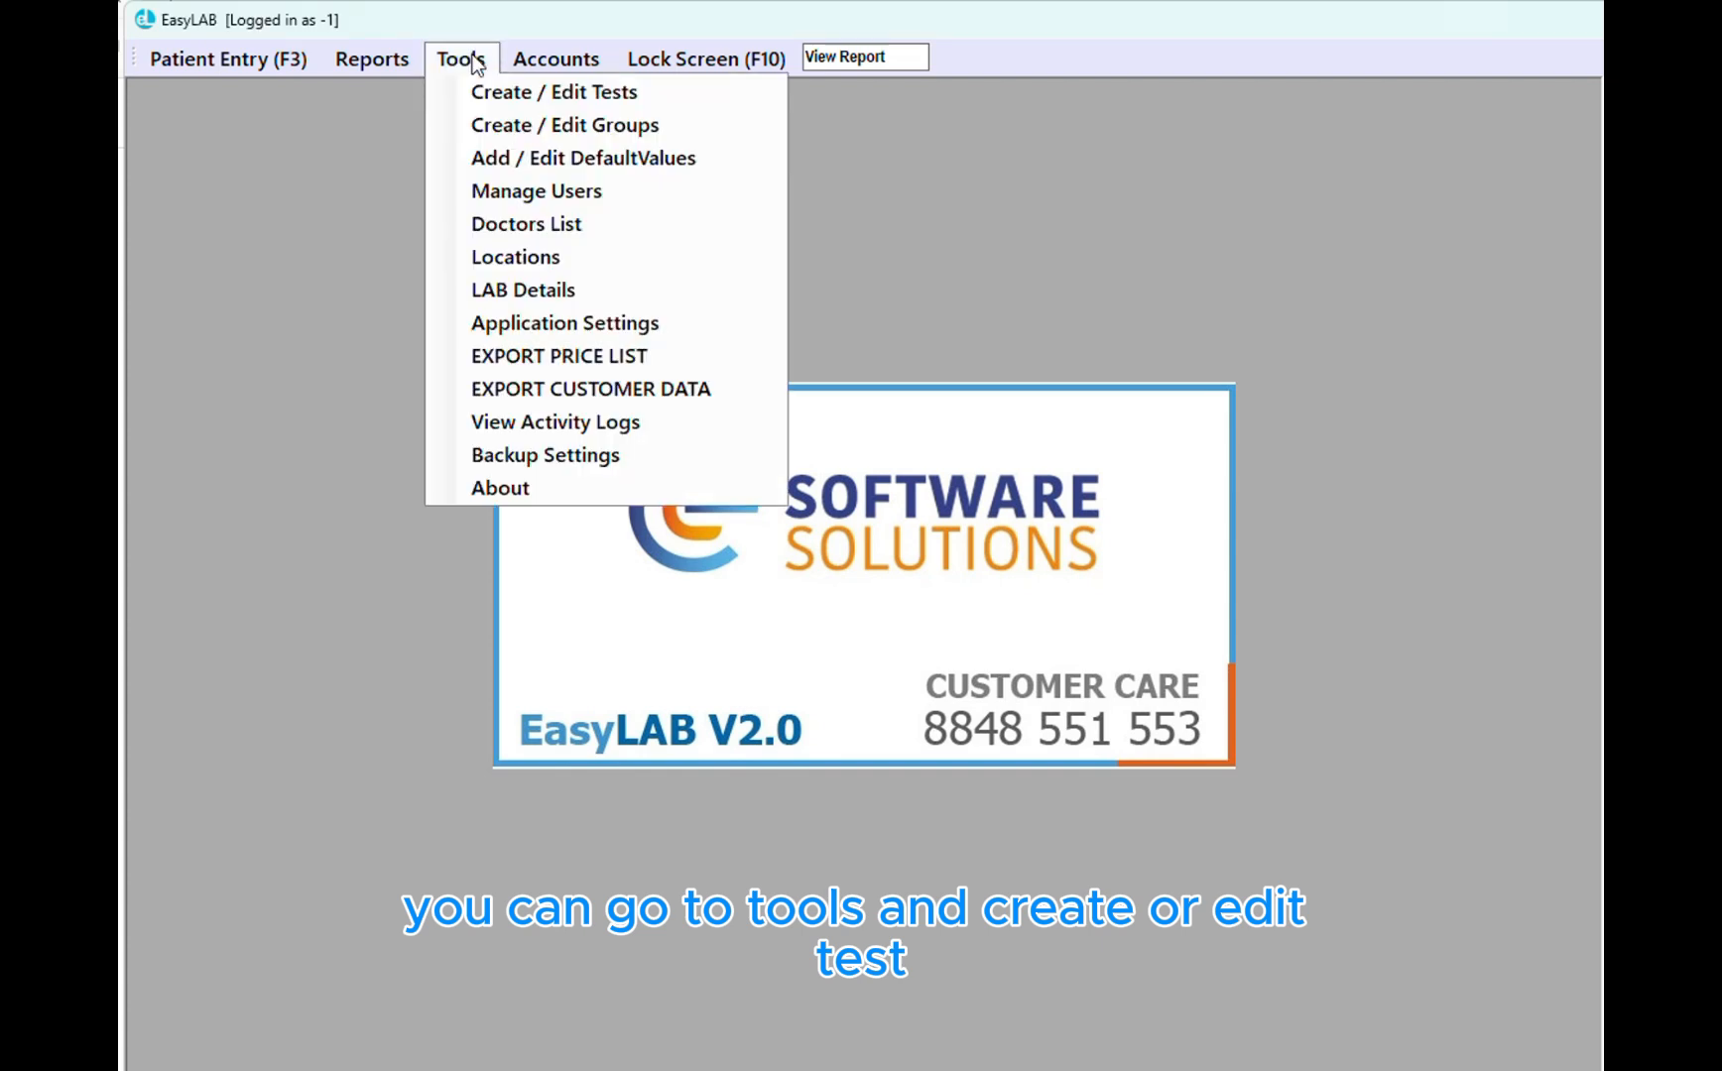
click(638, 103)
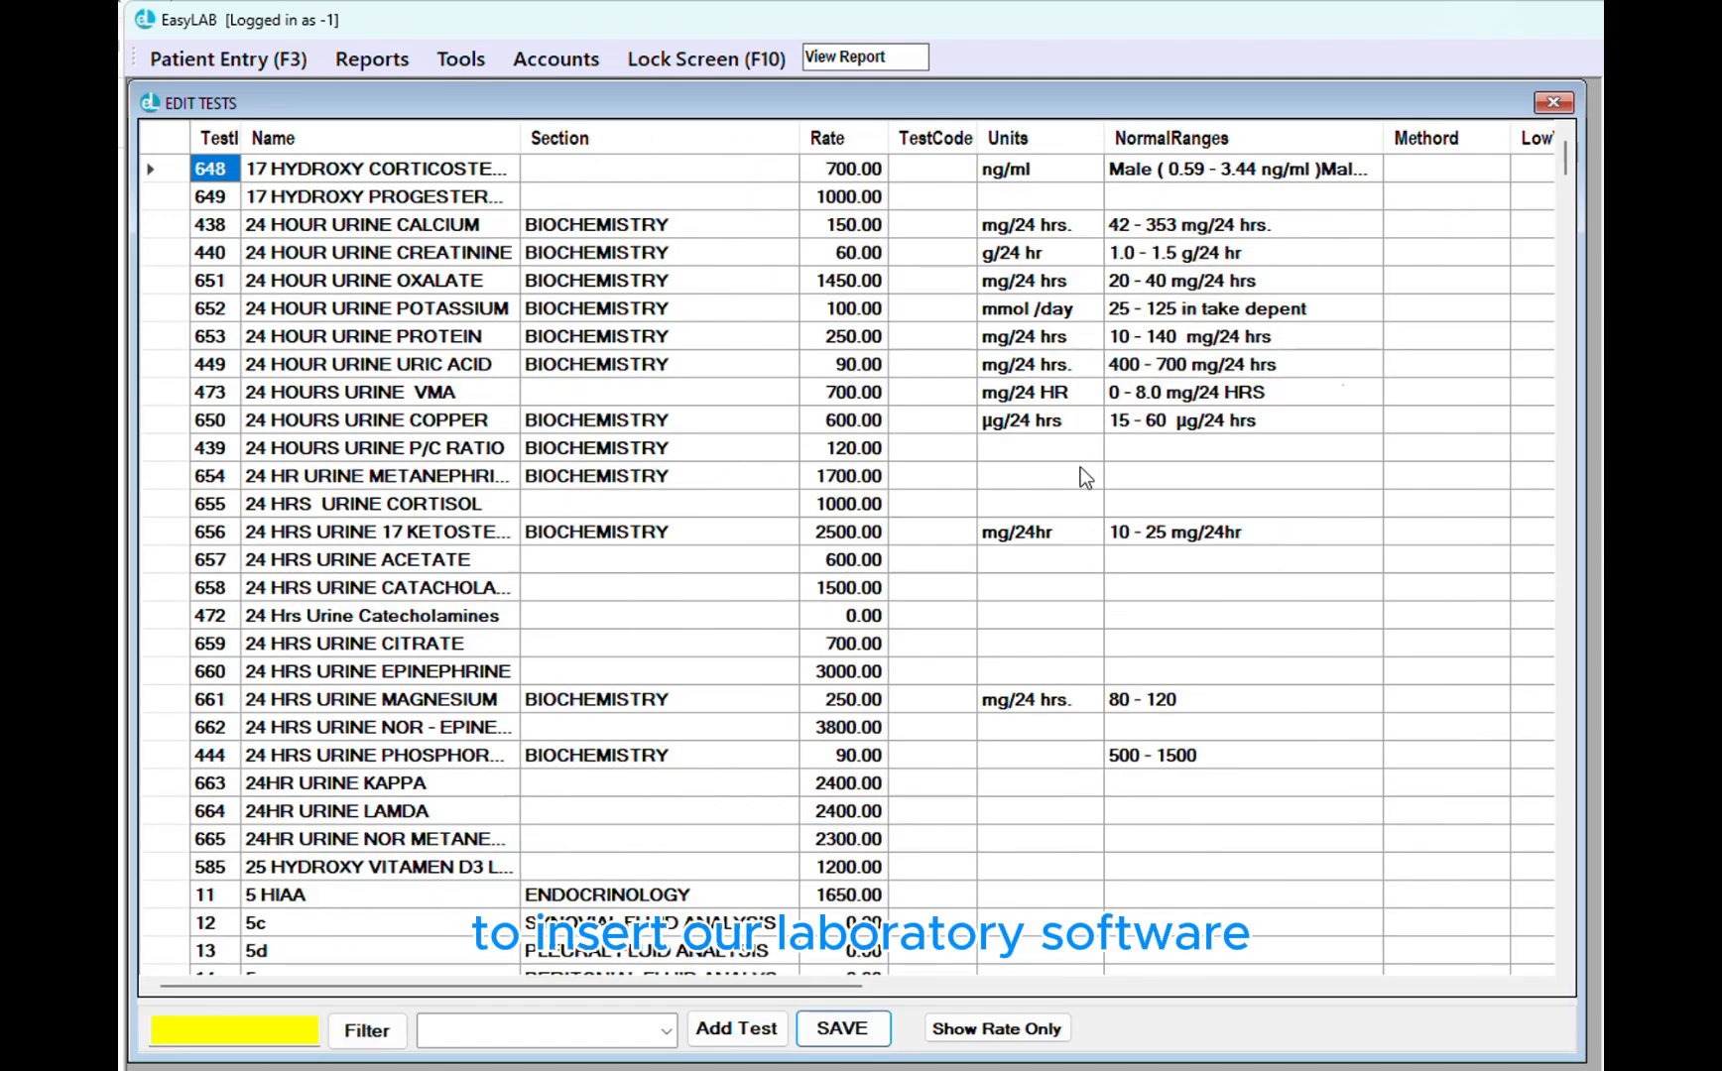
scroll(430, 291, down, 4)
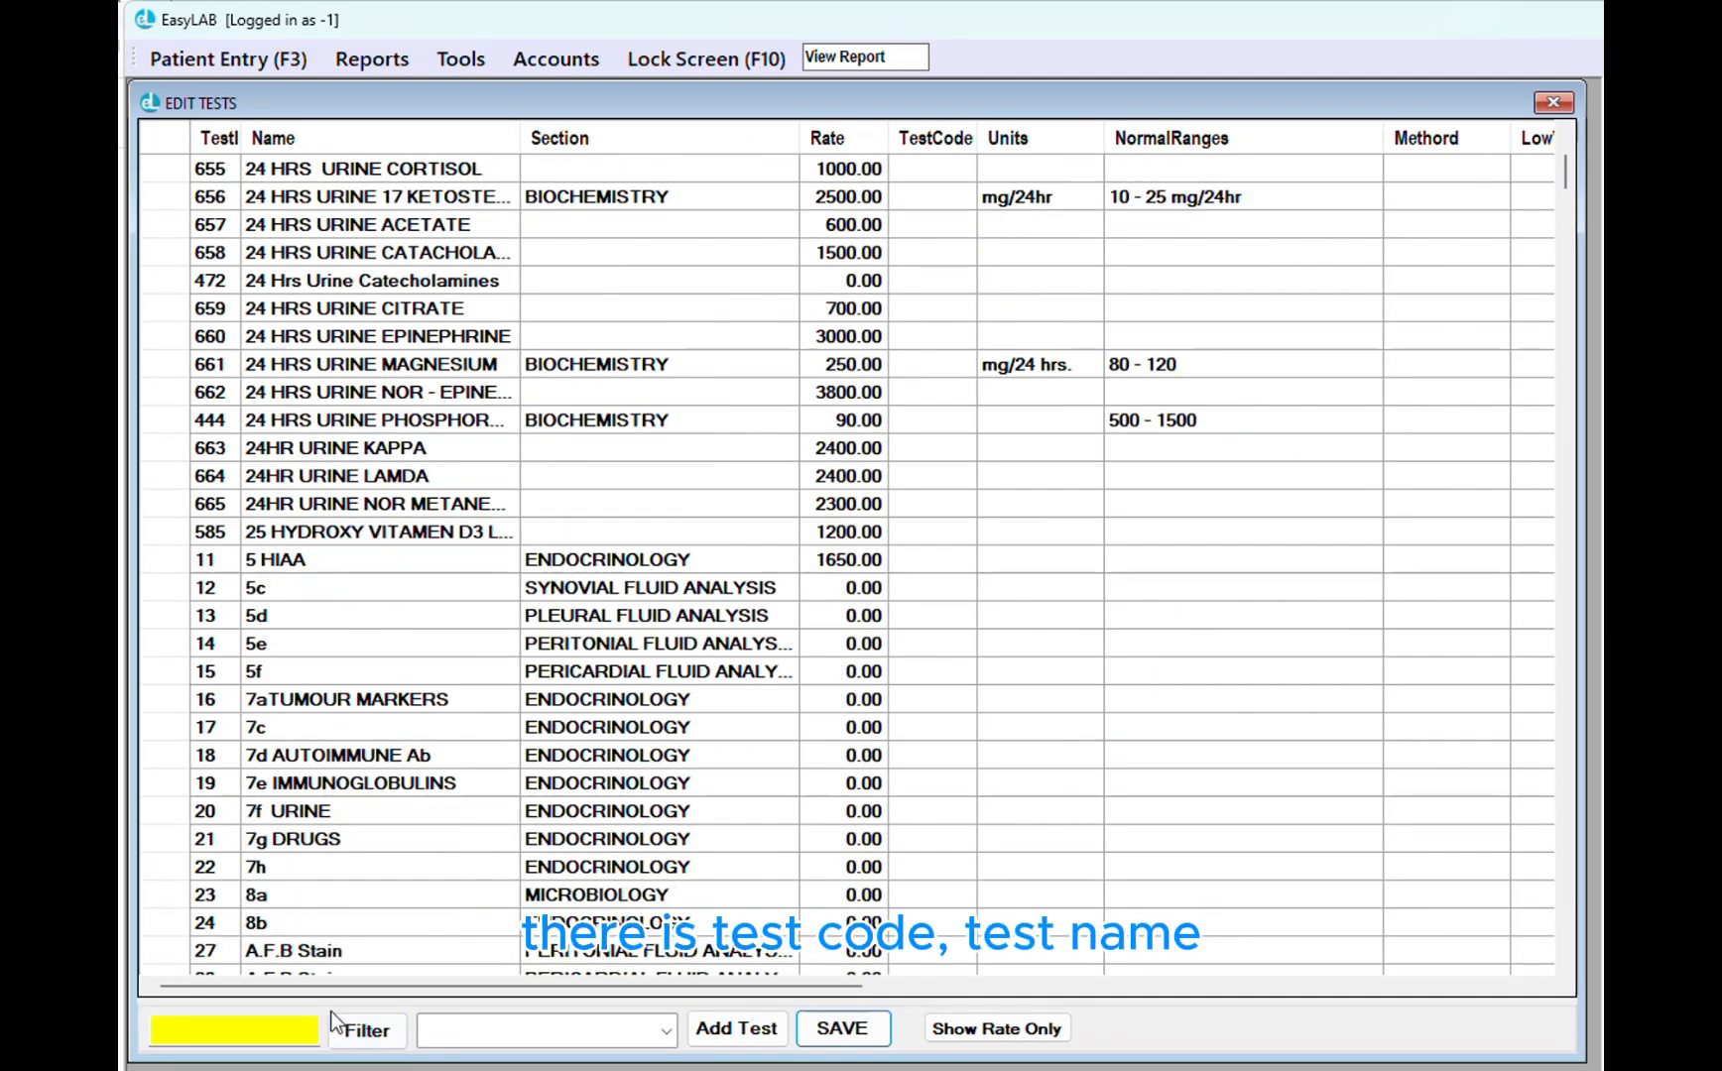
scroll(283, 372, up, 4)
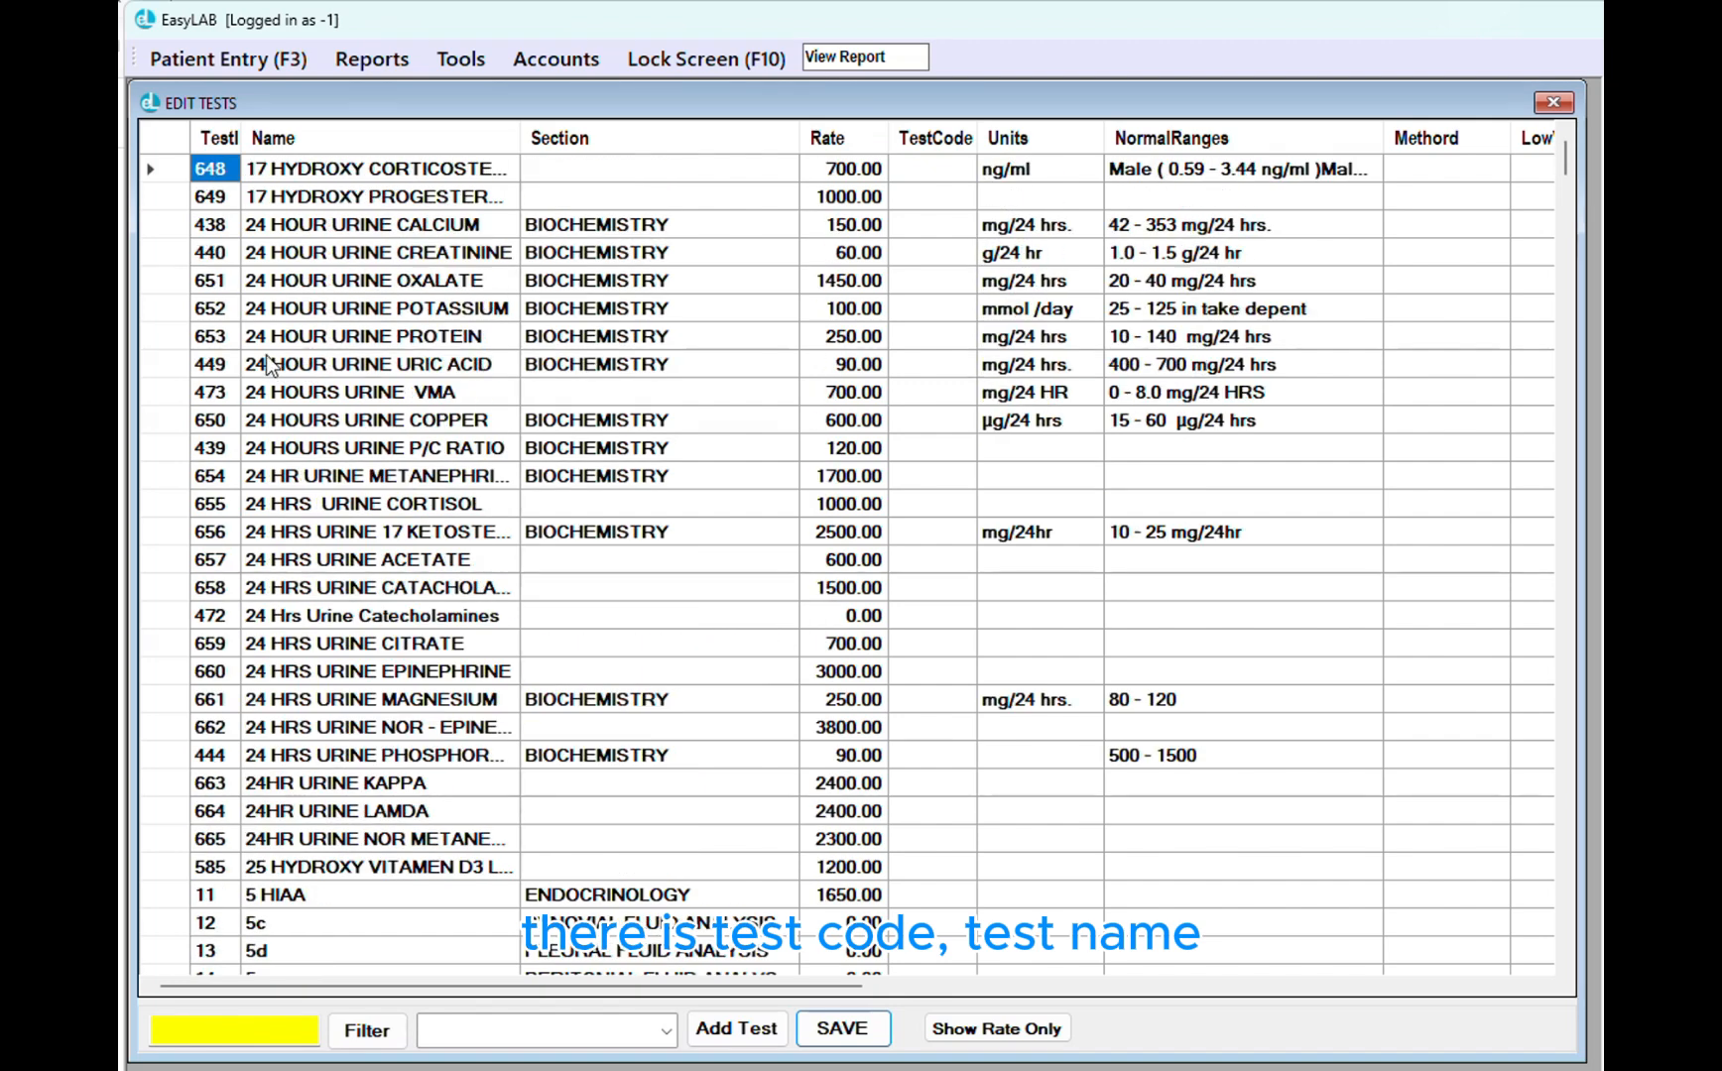
click(227, 252)
click(377, 280)
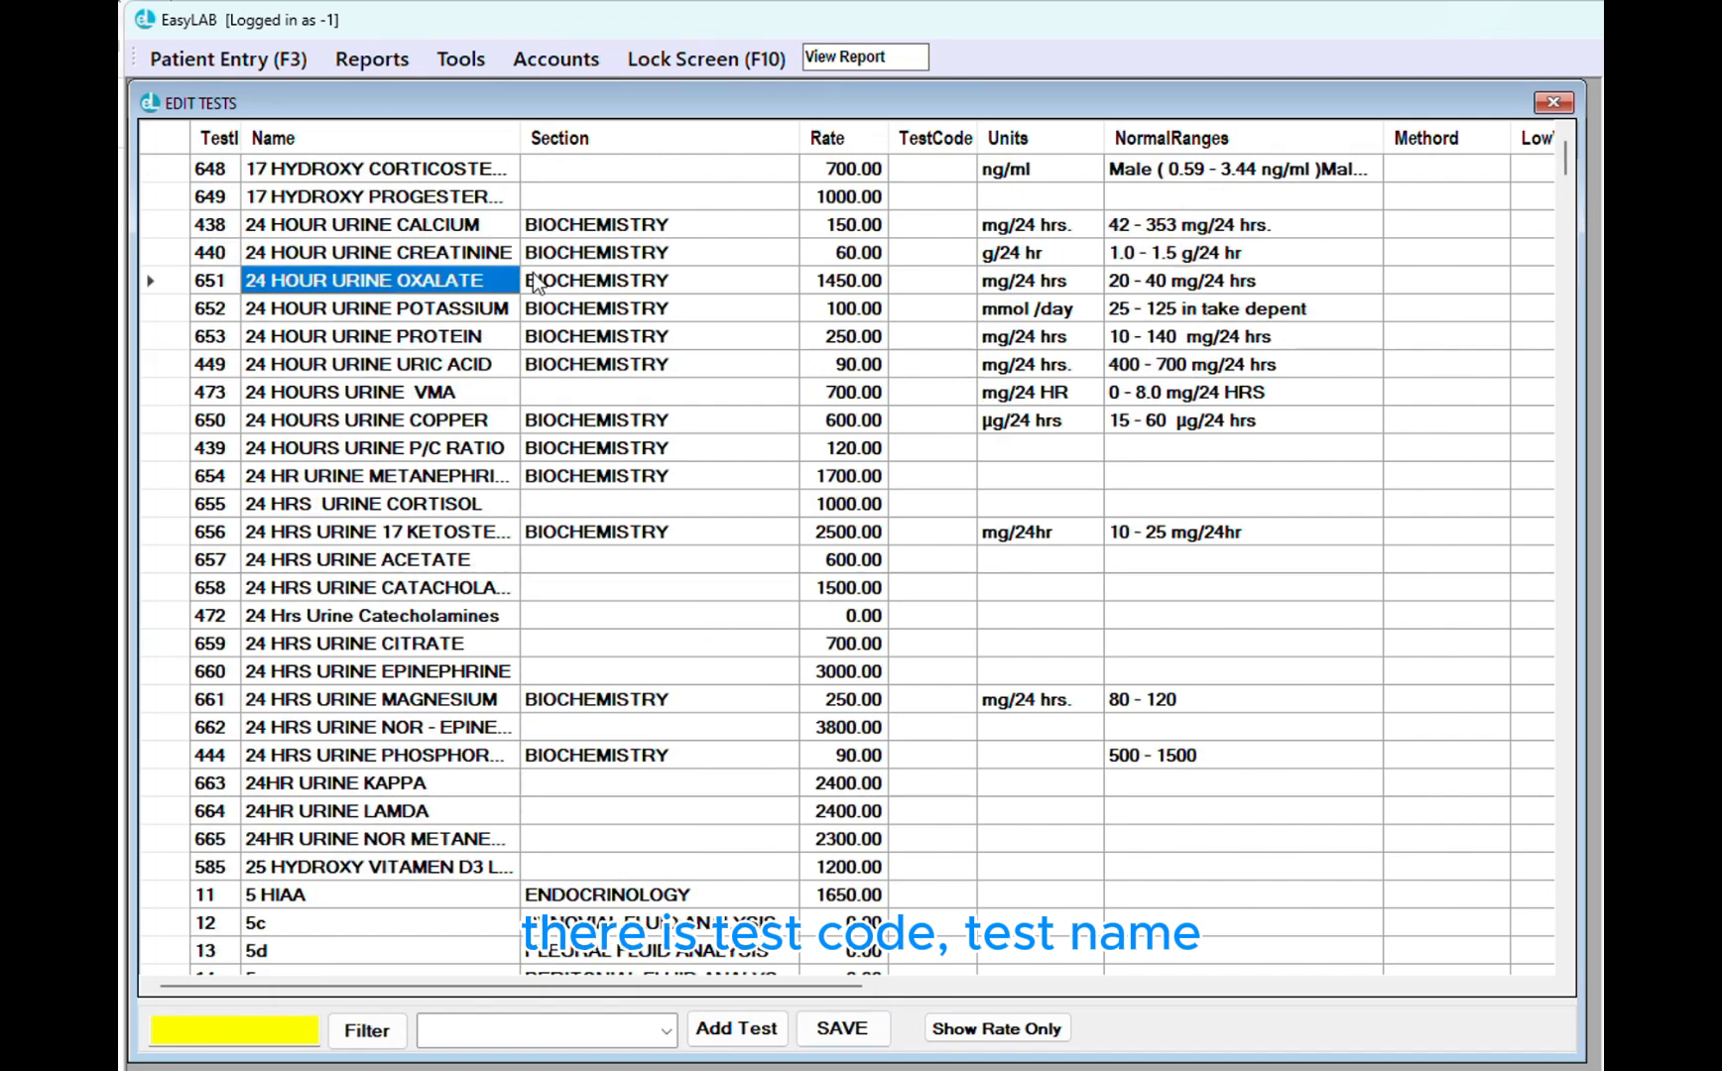
click(590, 265)
click(881, 279)
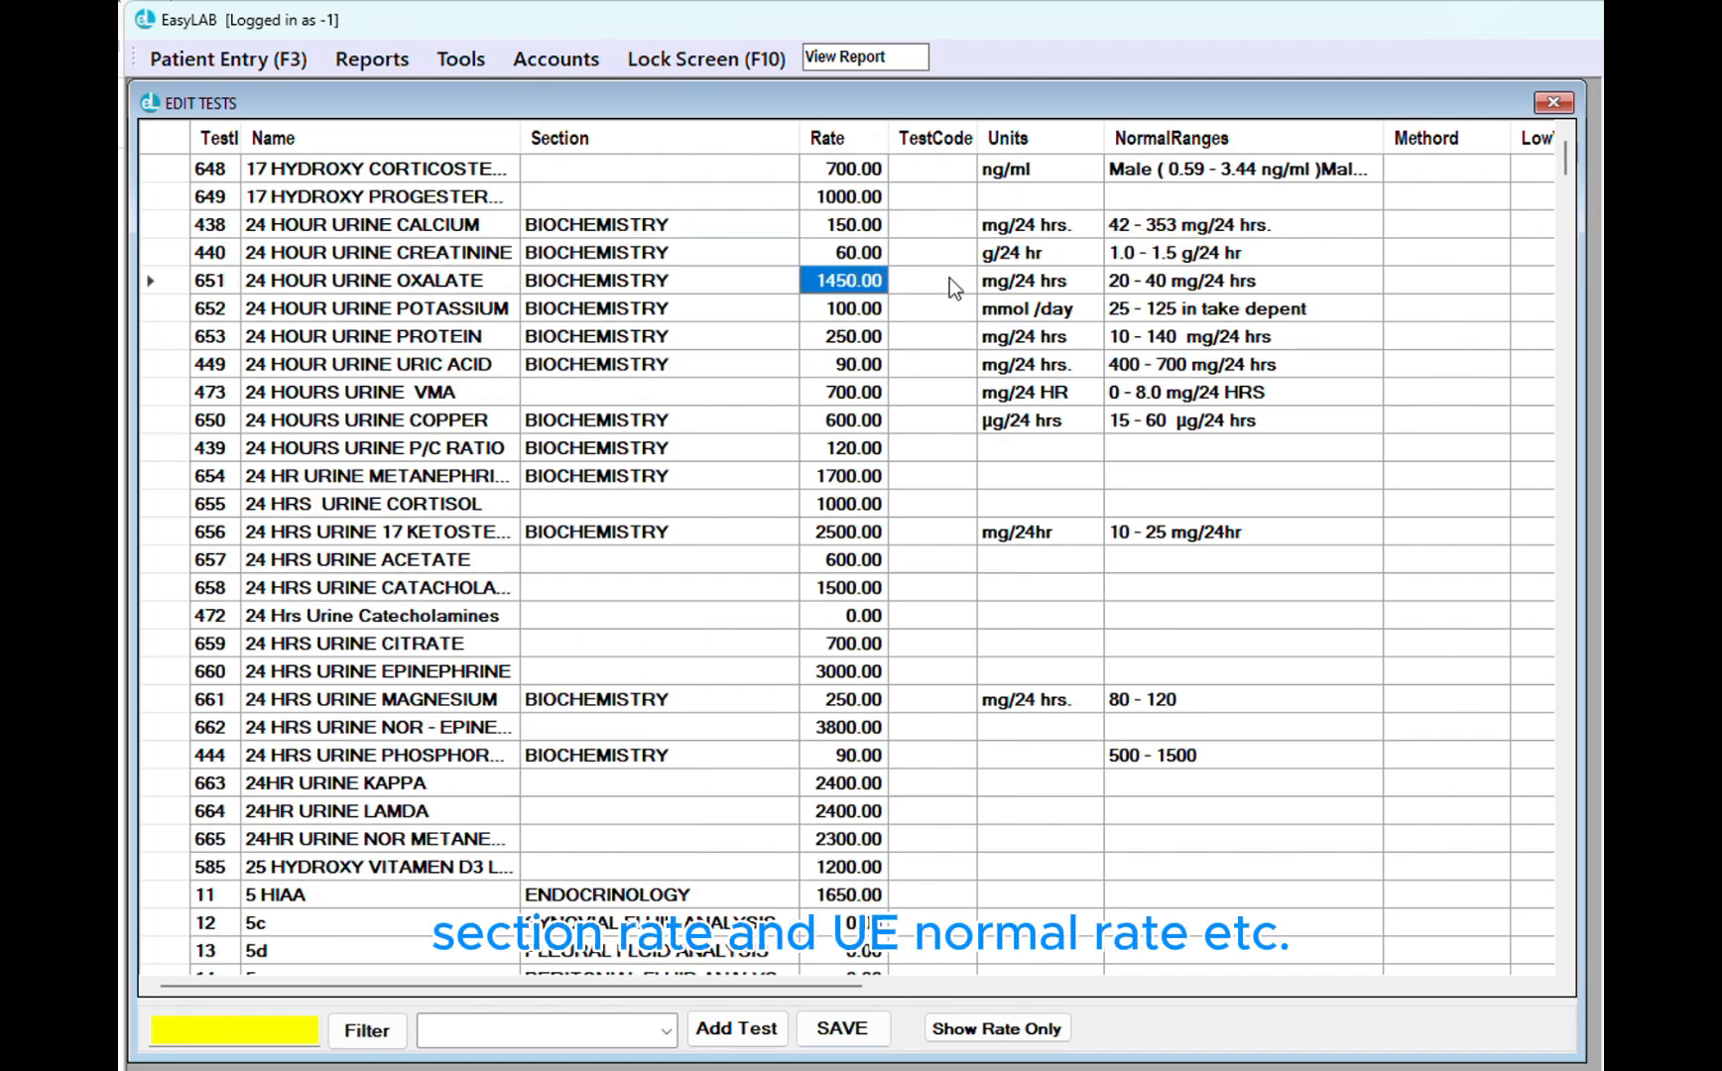
click(1032, 281)
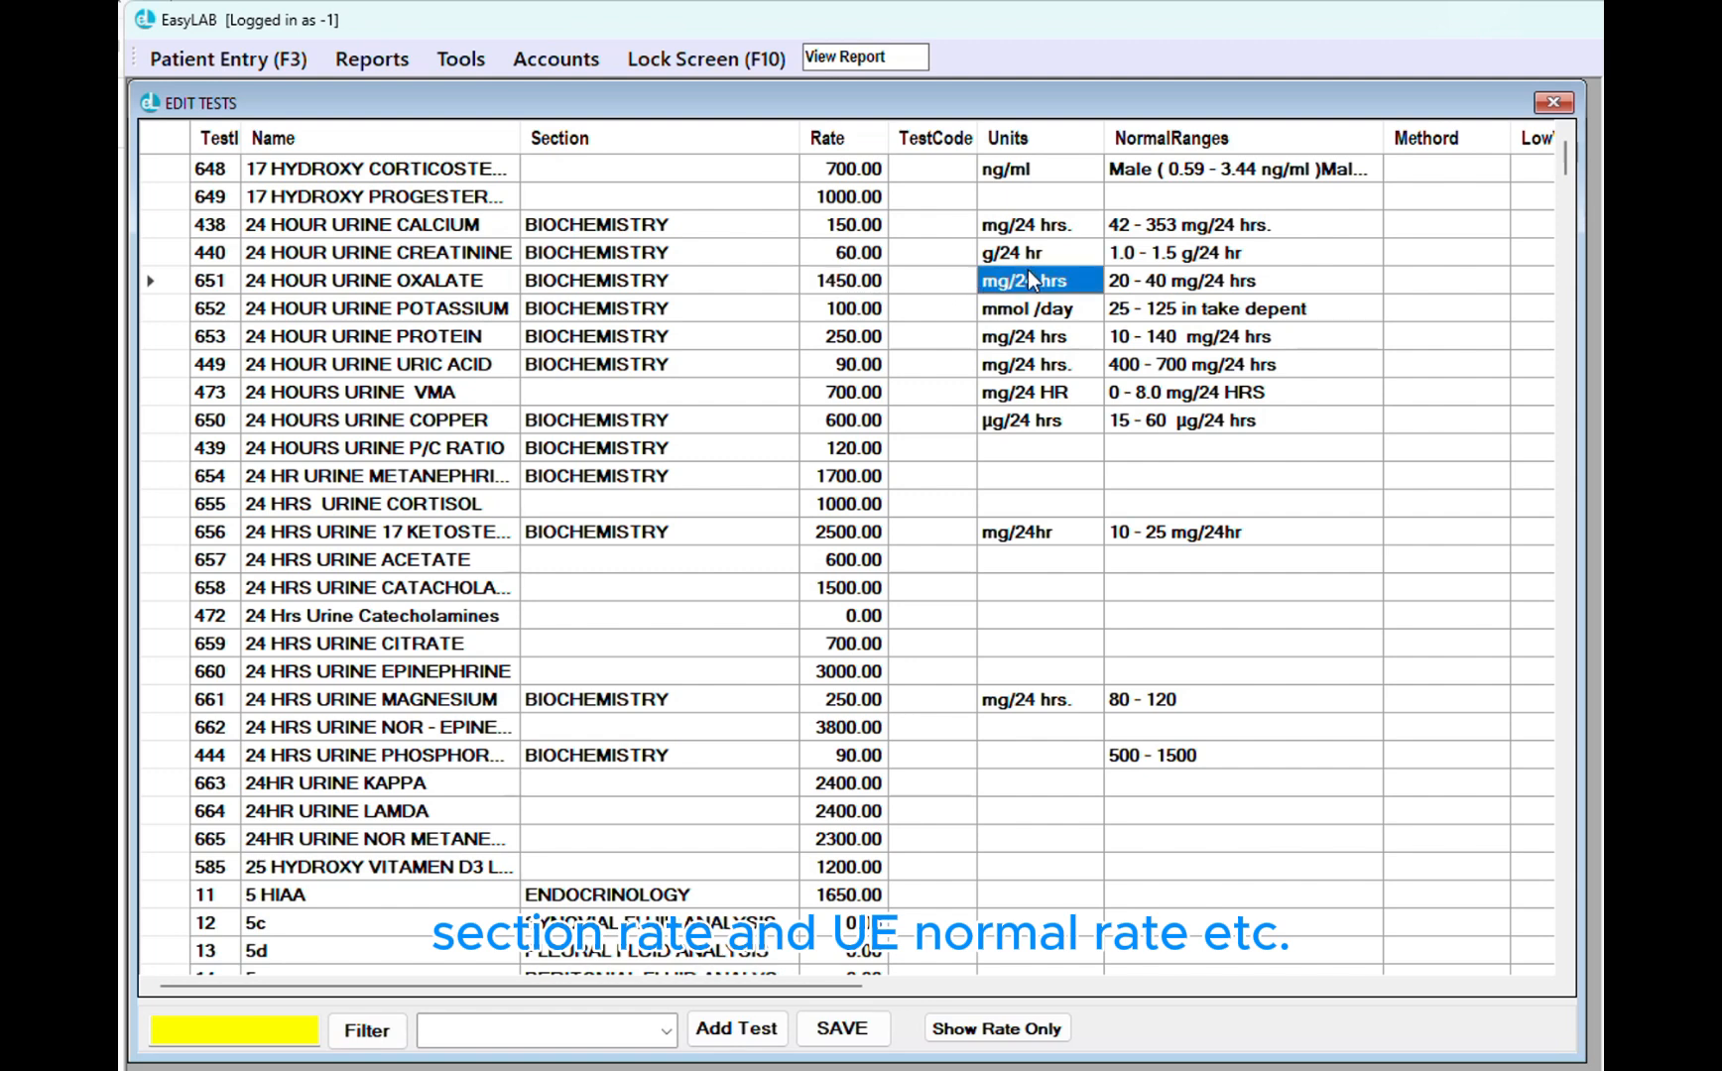
click(1185, 309)
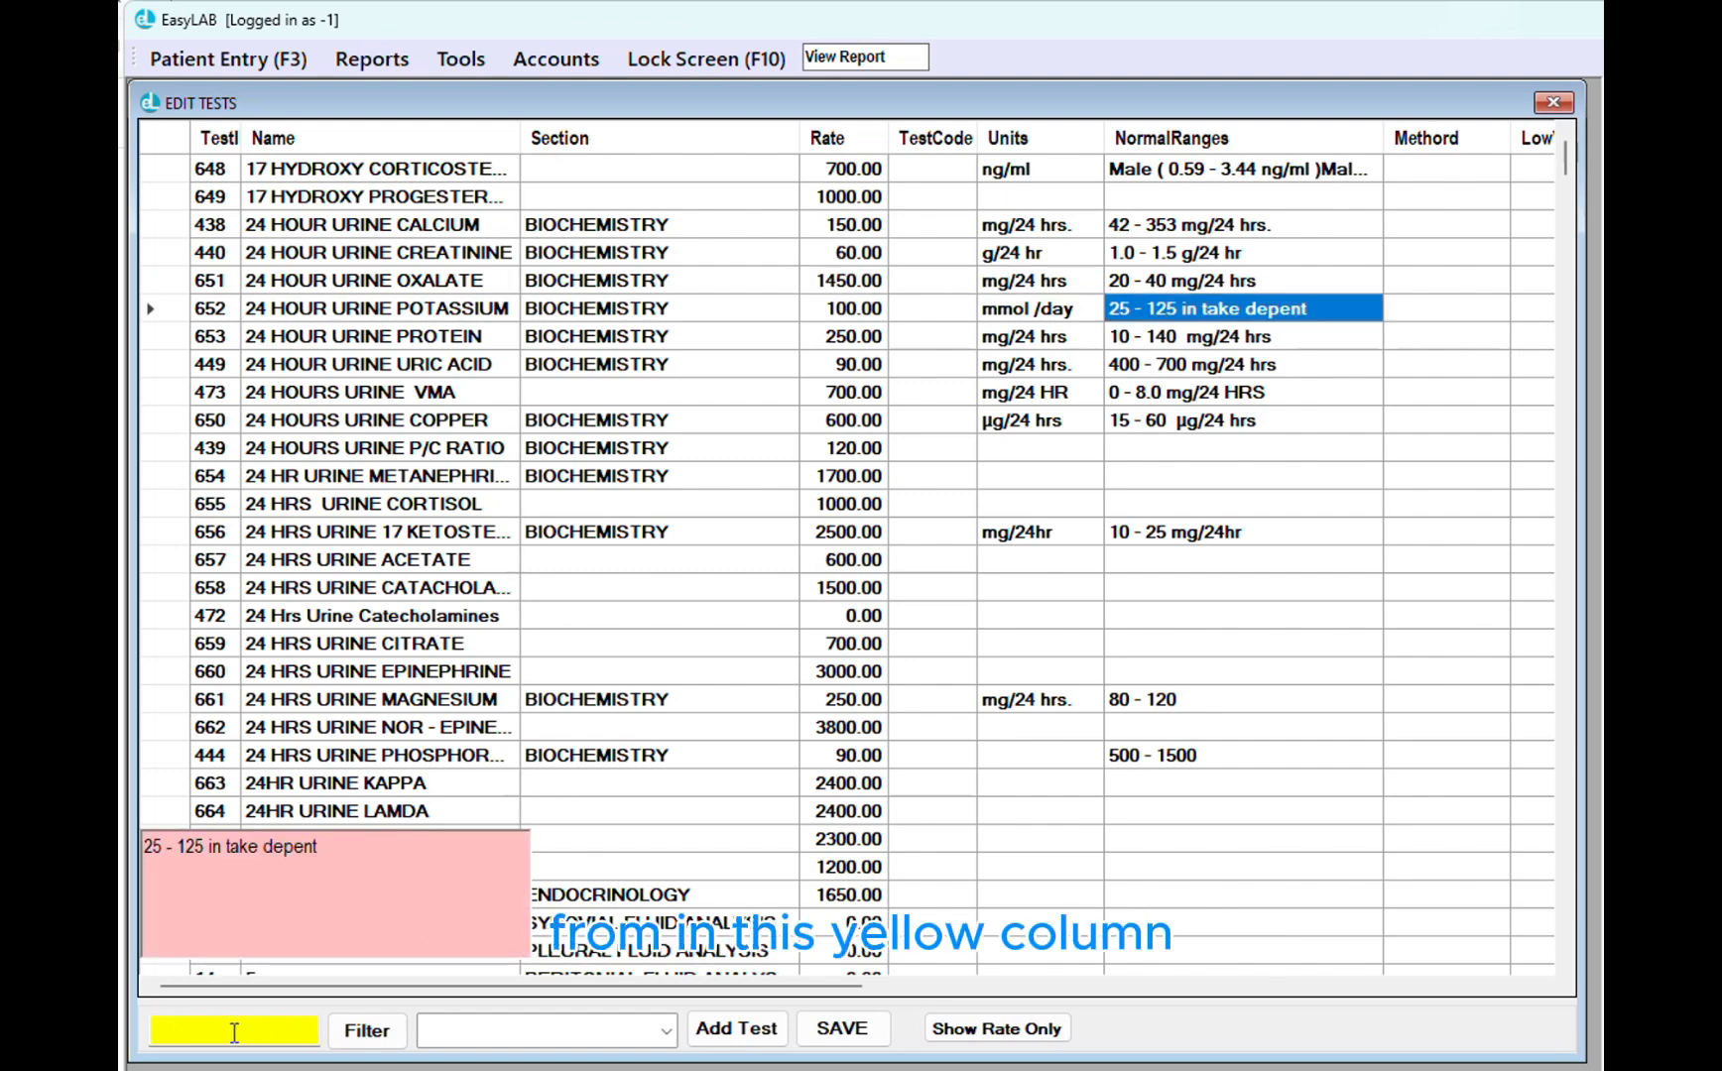
Filter tests by 'glu' and change Blood Glucose (2 Hr. PP )'s rate from 30.00 to 50
click(164, 1032)
text(glu)
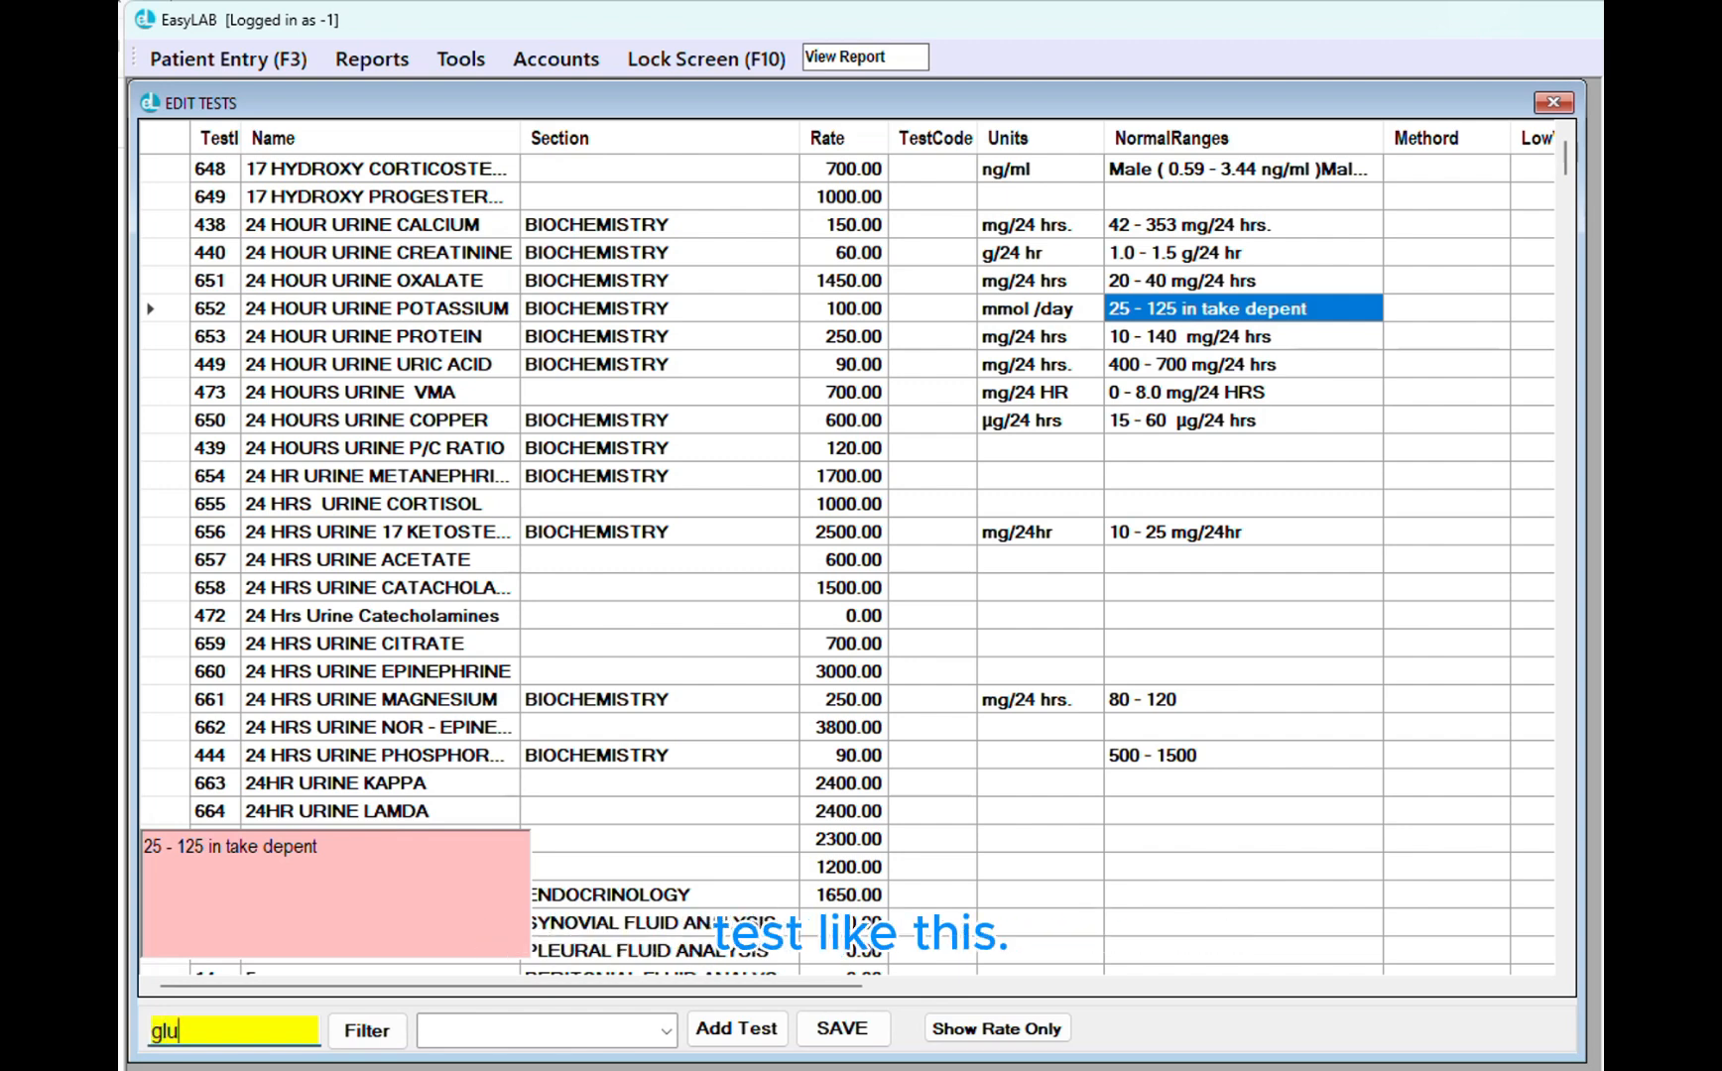
key(Return)
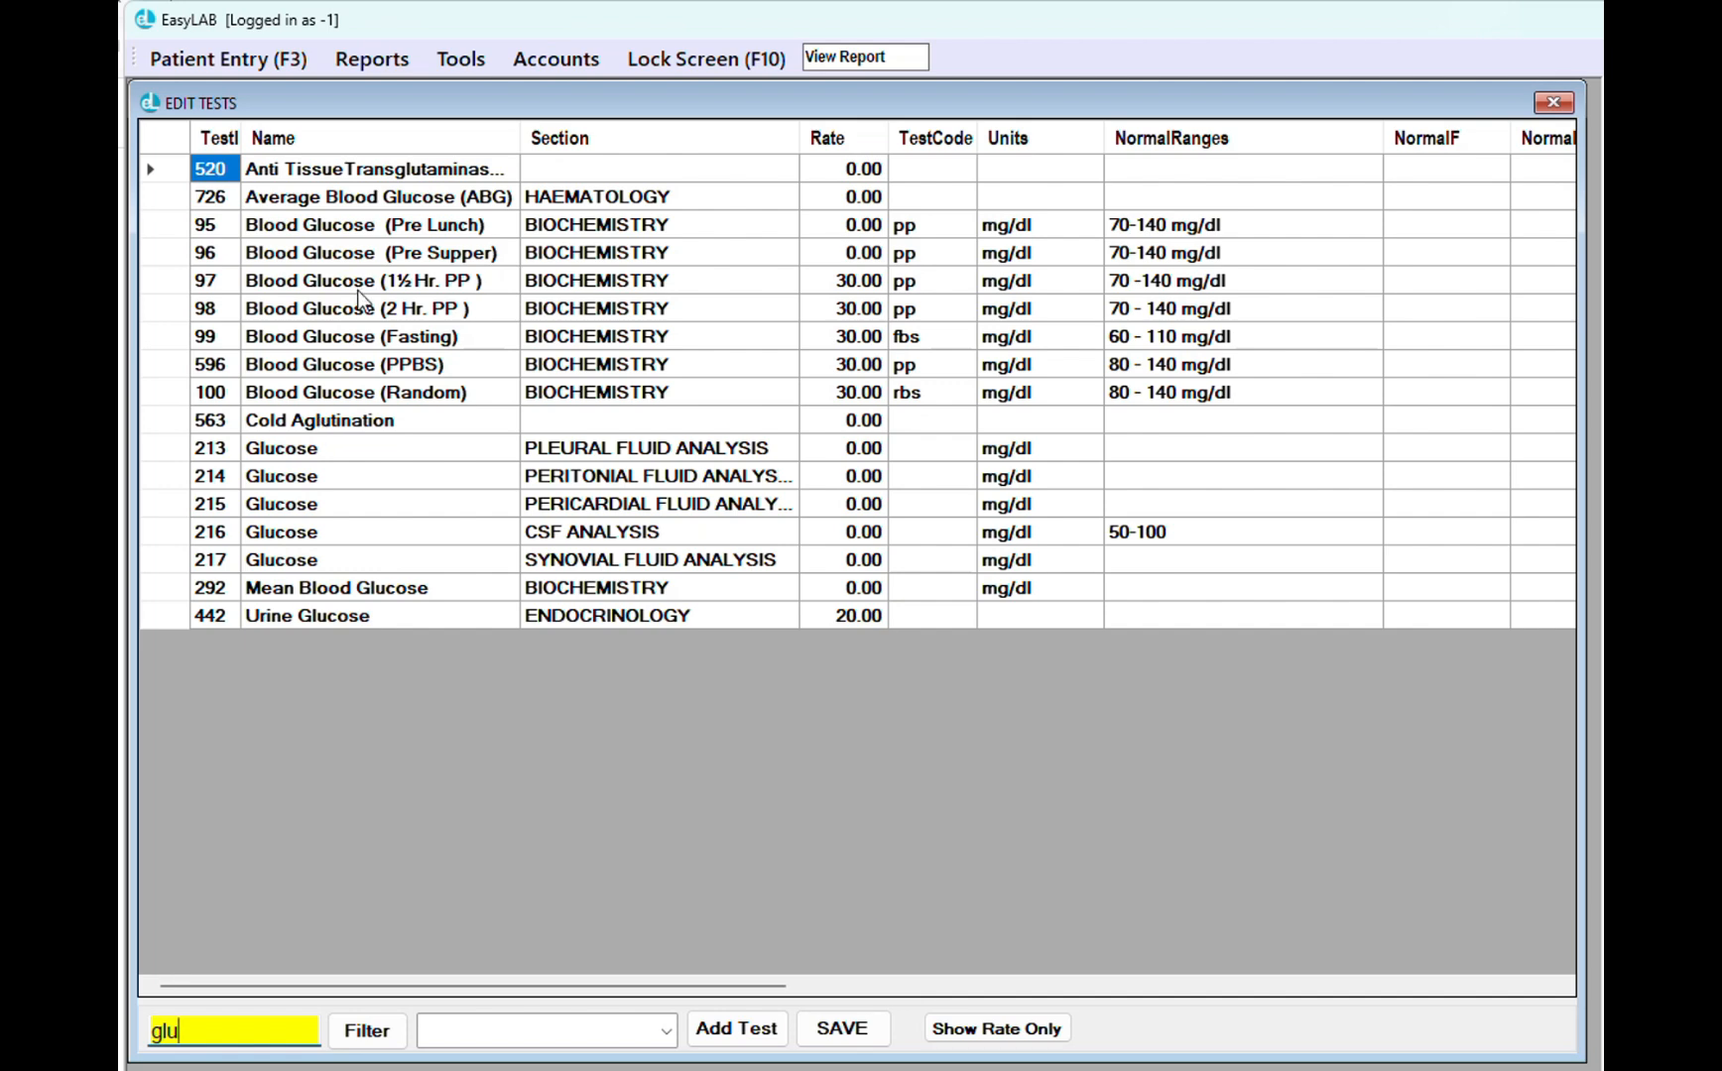
click(464, 310)
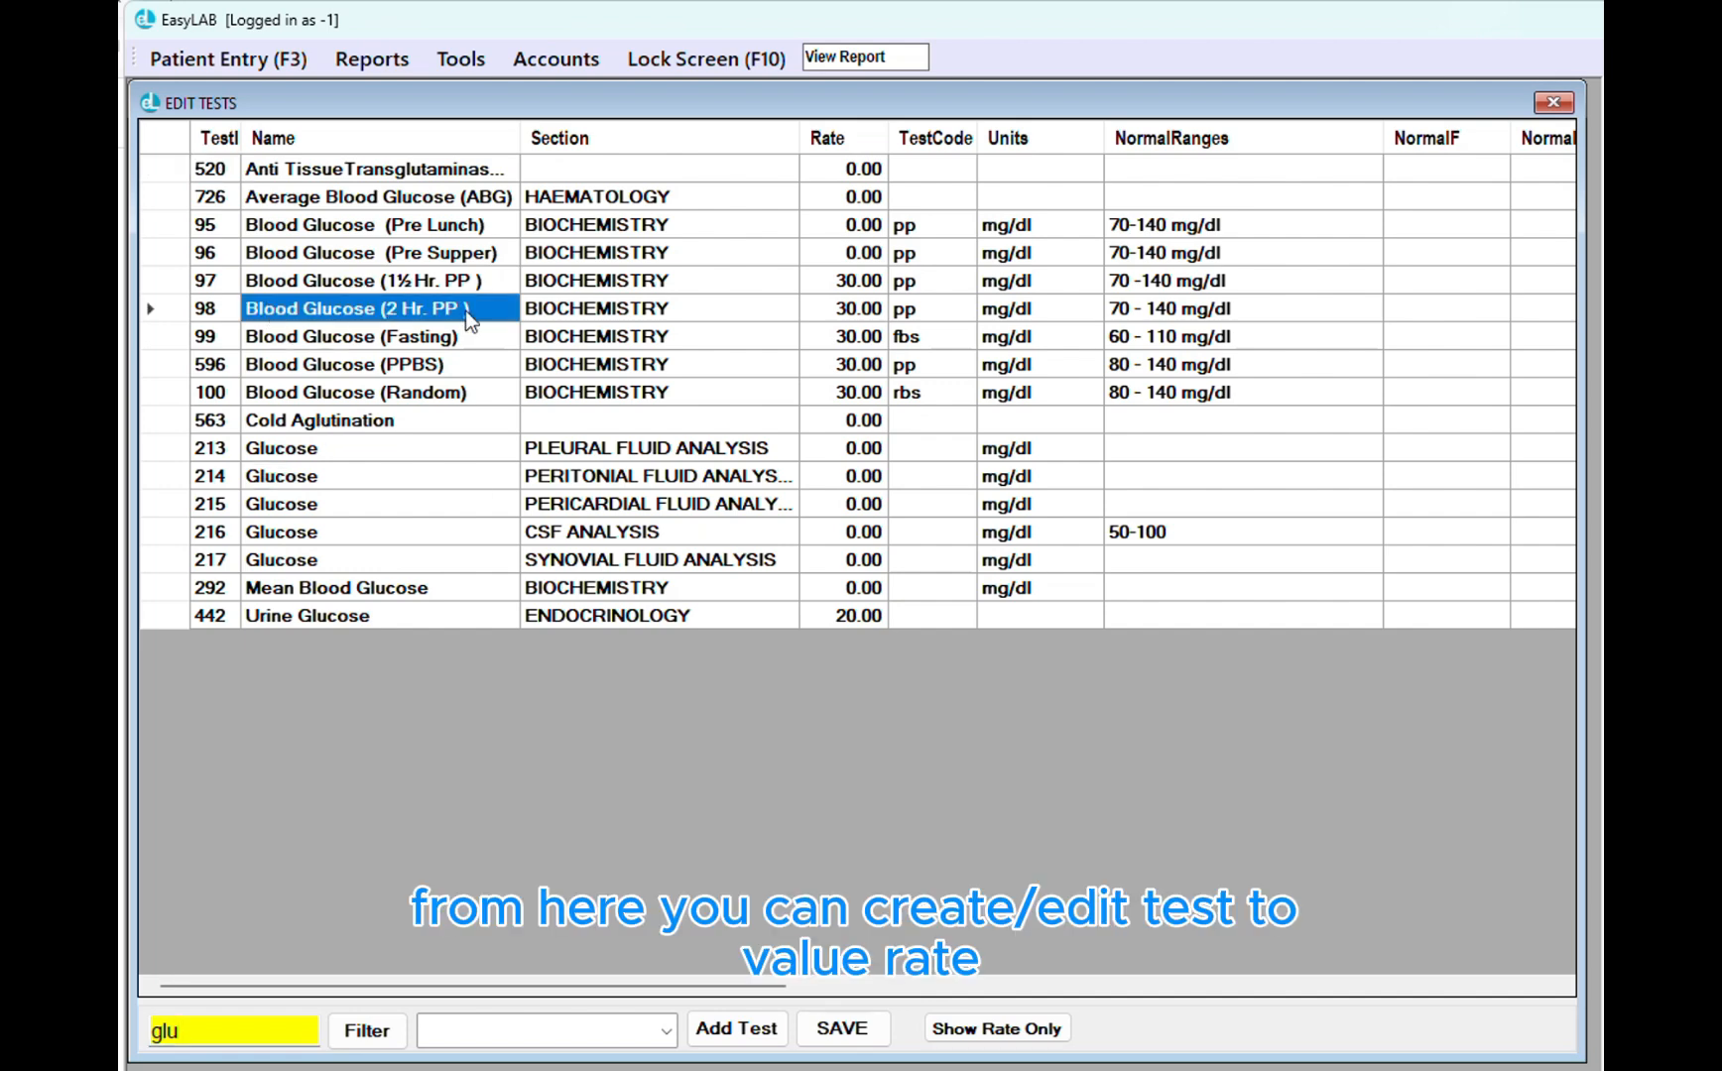
click(841, 310)
key(BackSpace)
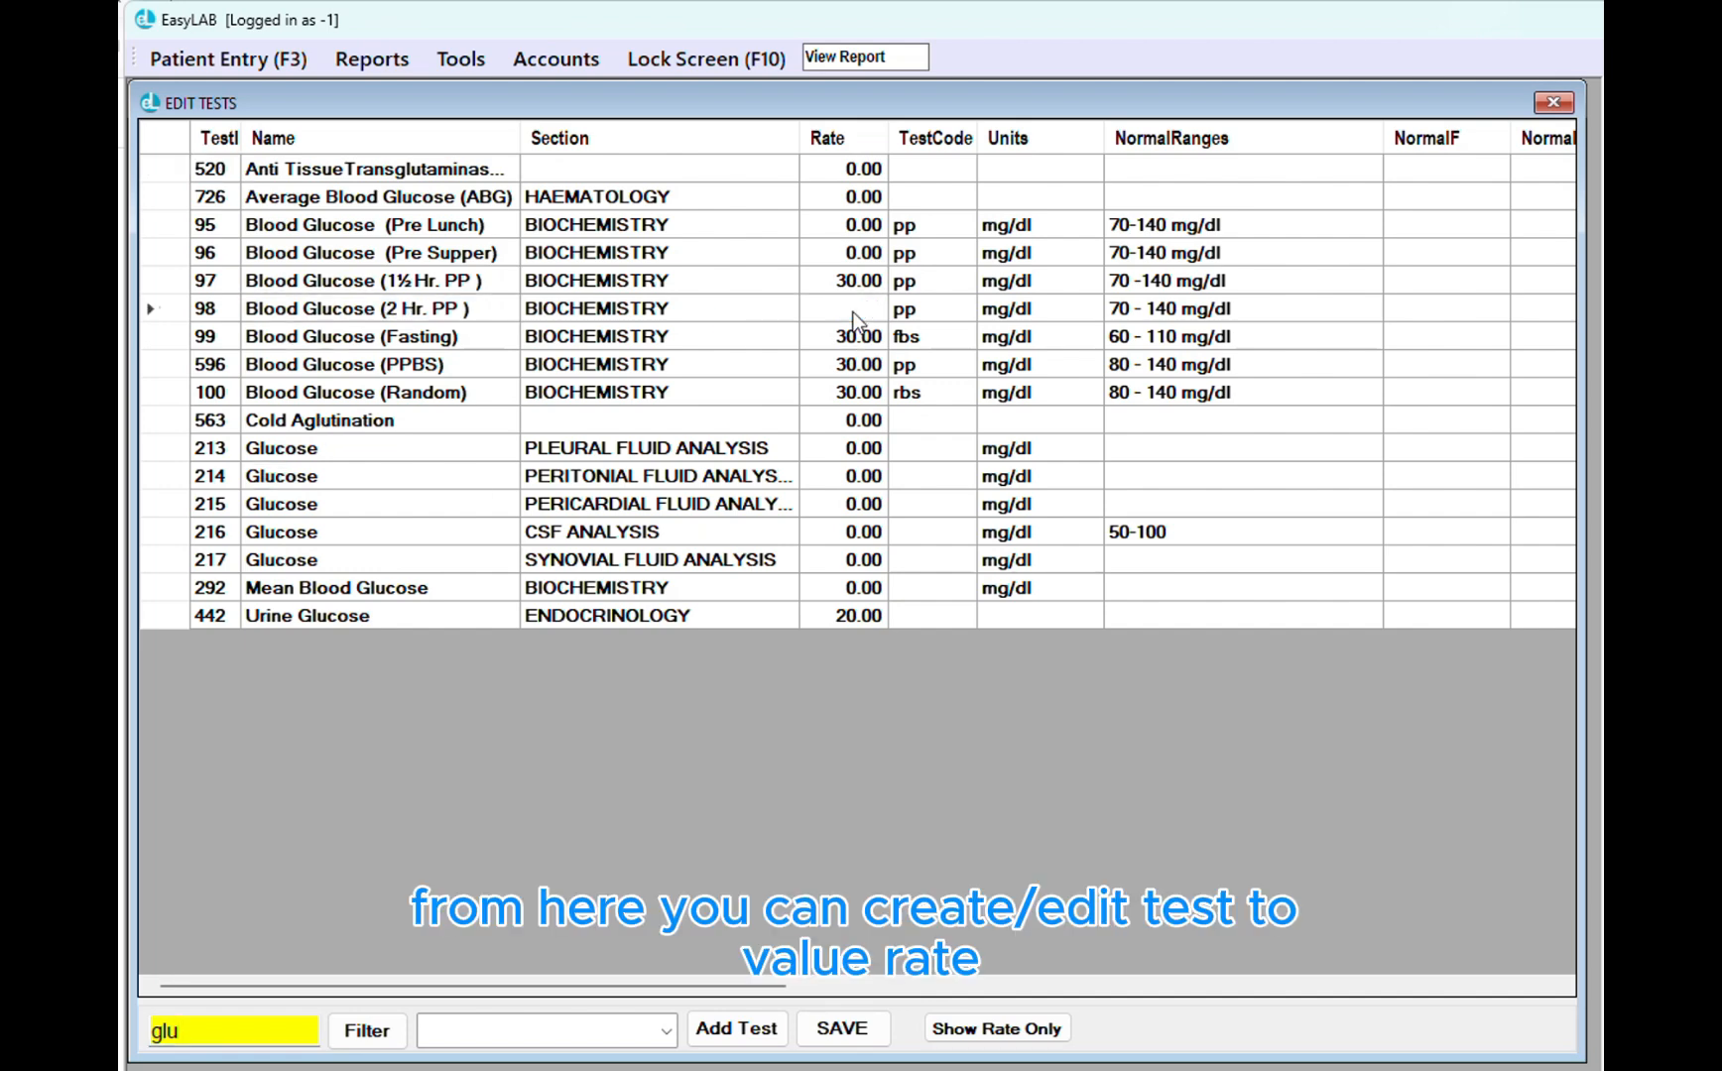
text(50)
key(Return)
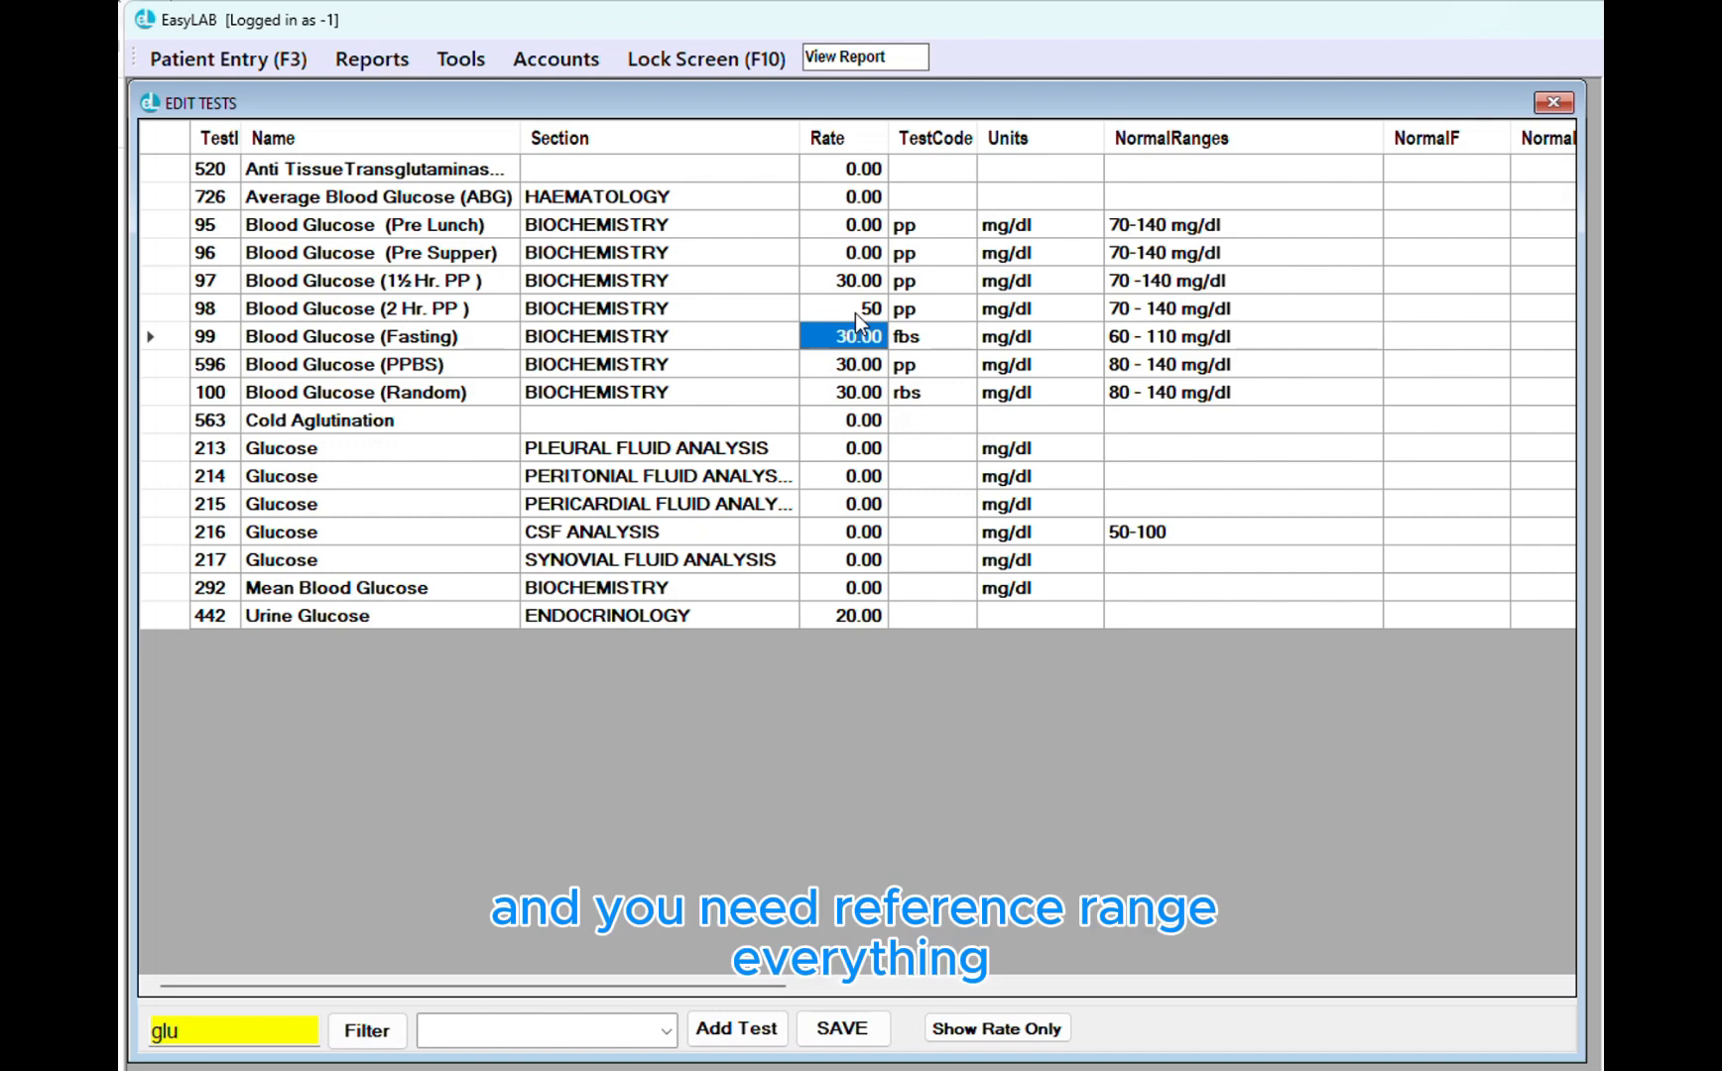
click(1012, 314)
click(1156, 316)
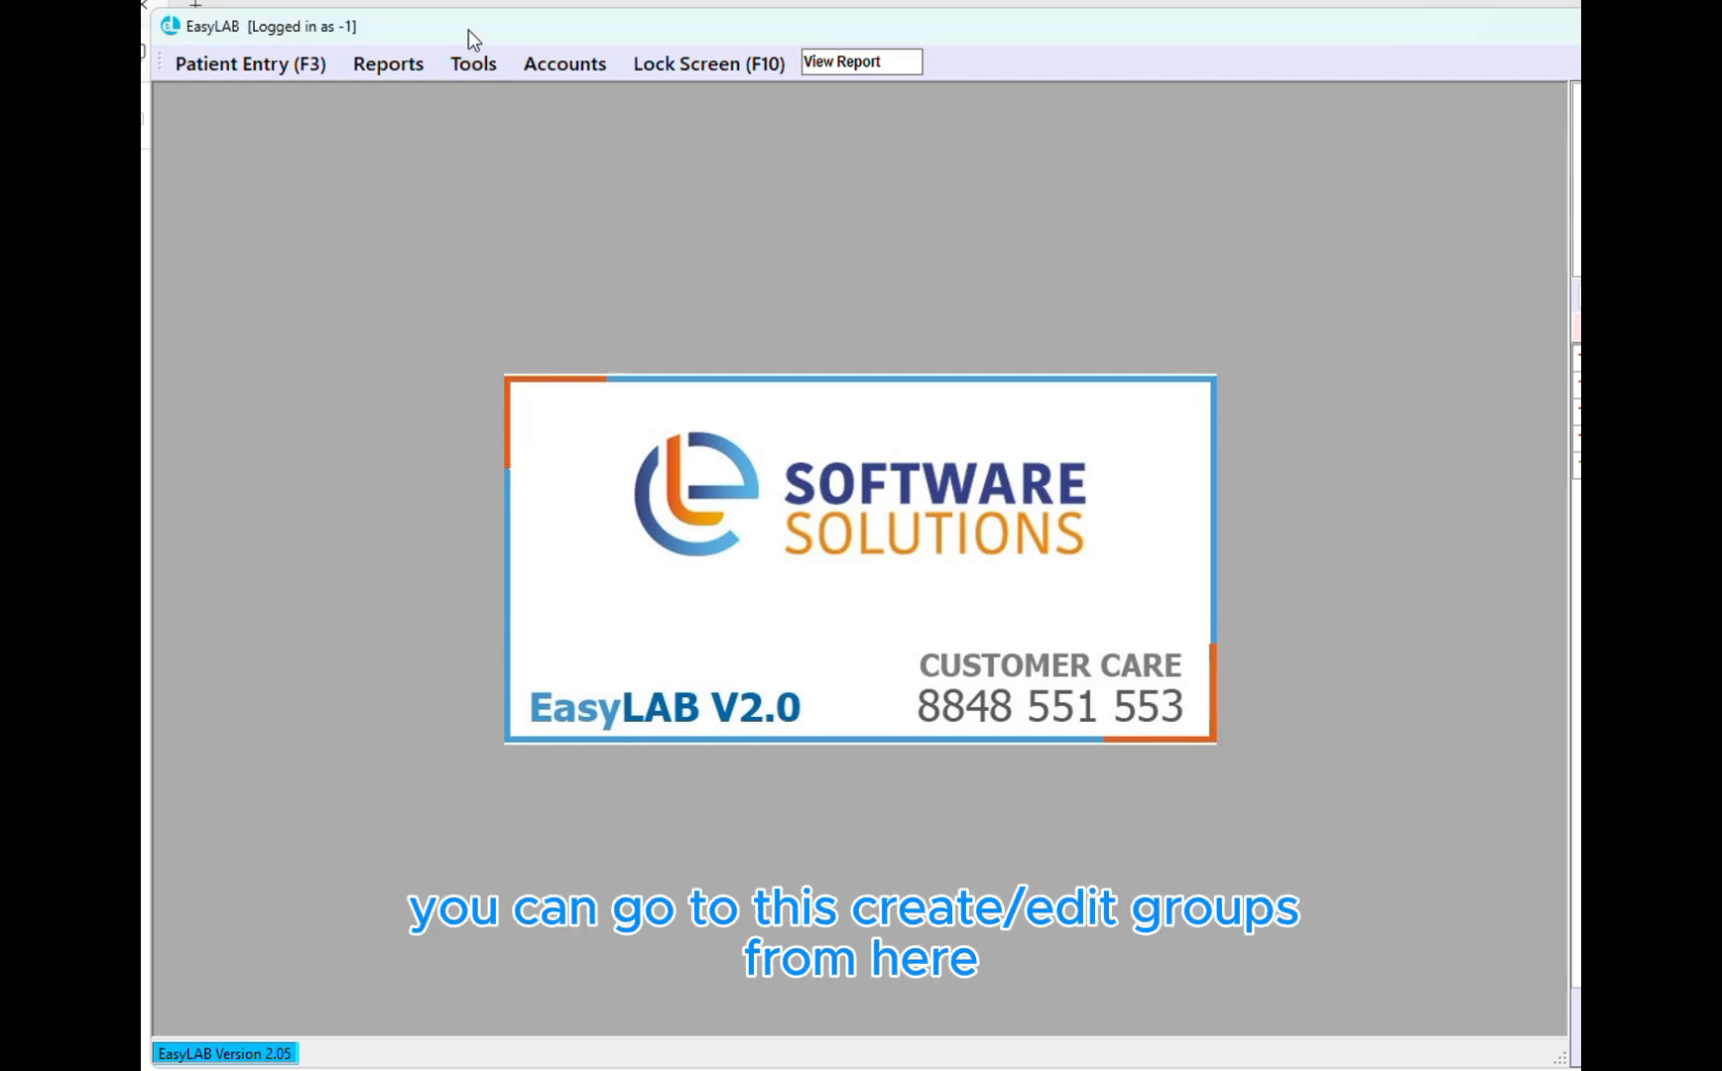
Open the group designer and browse the BASIC HEALTH CHECKUP group's five entries
click(471, 69)
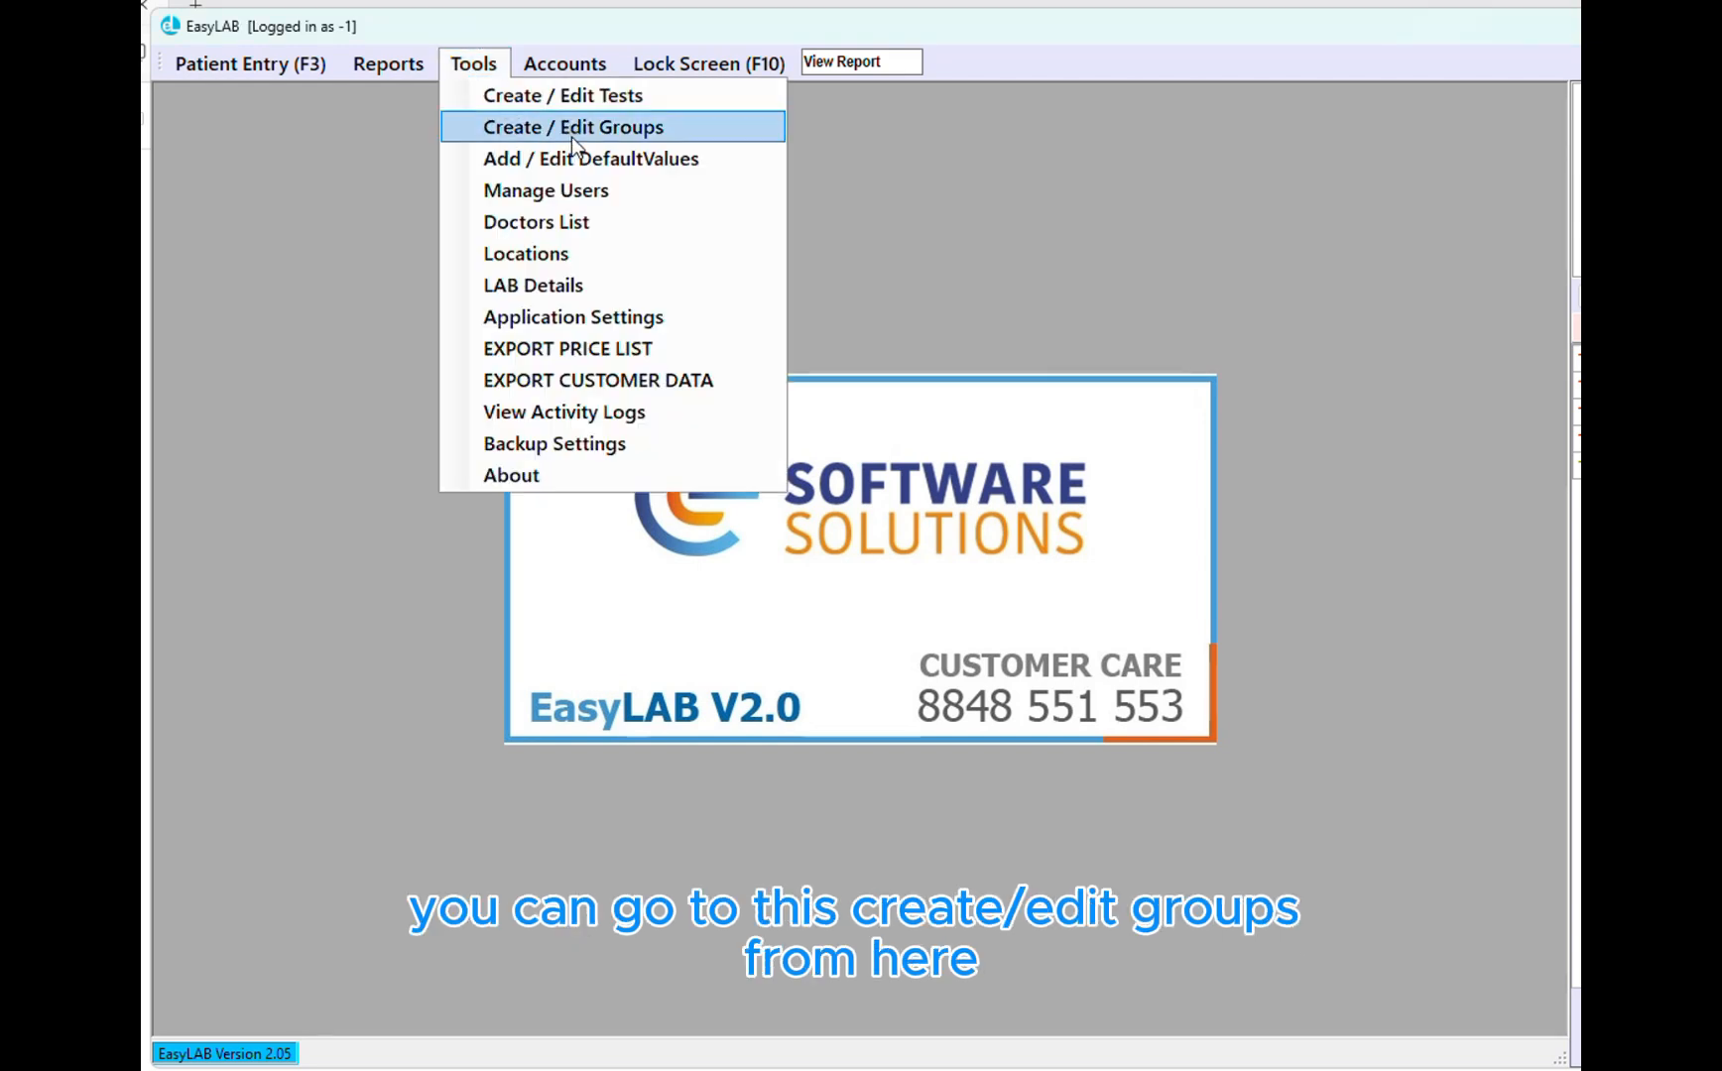
click(638, 133)
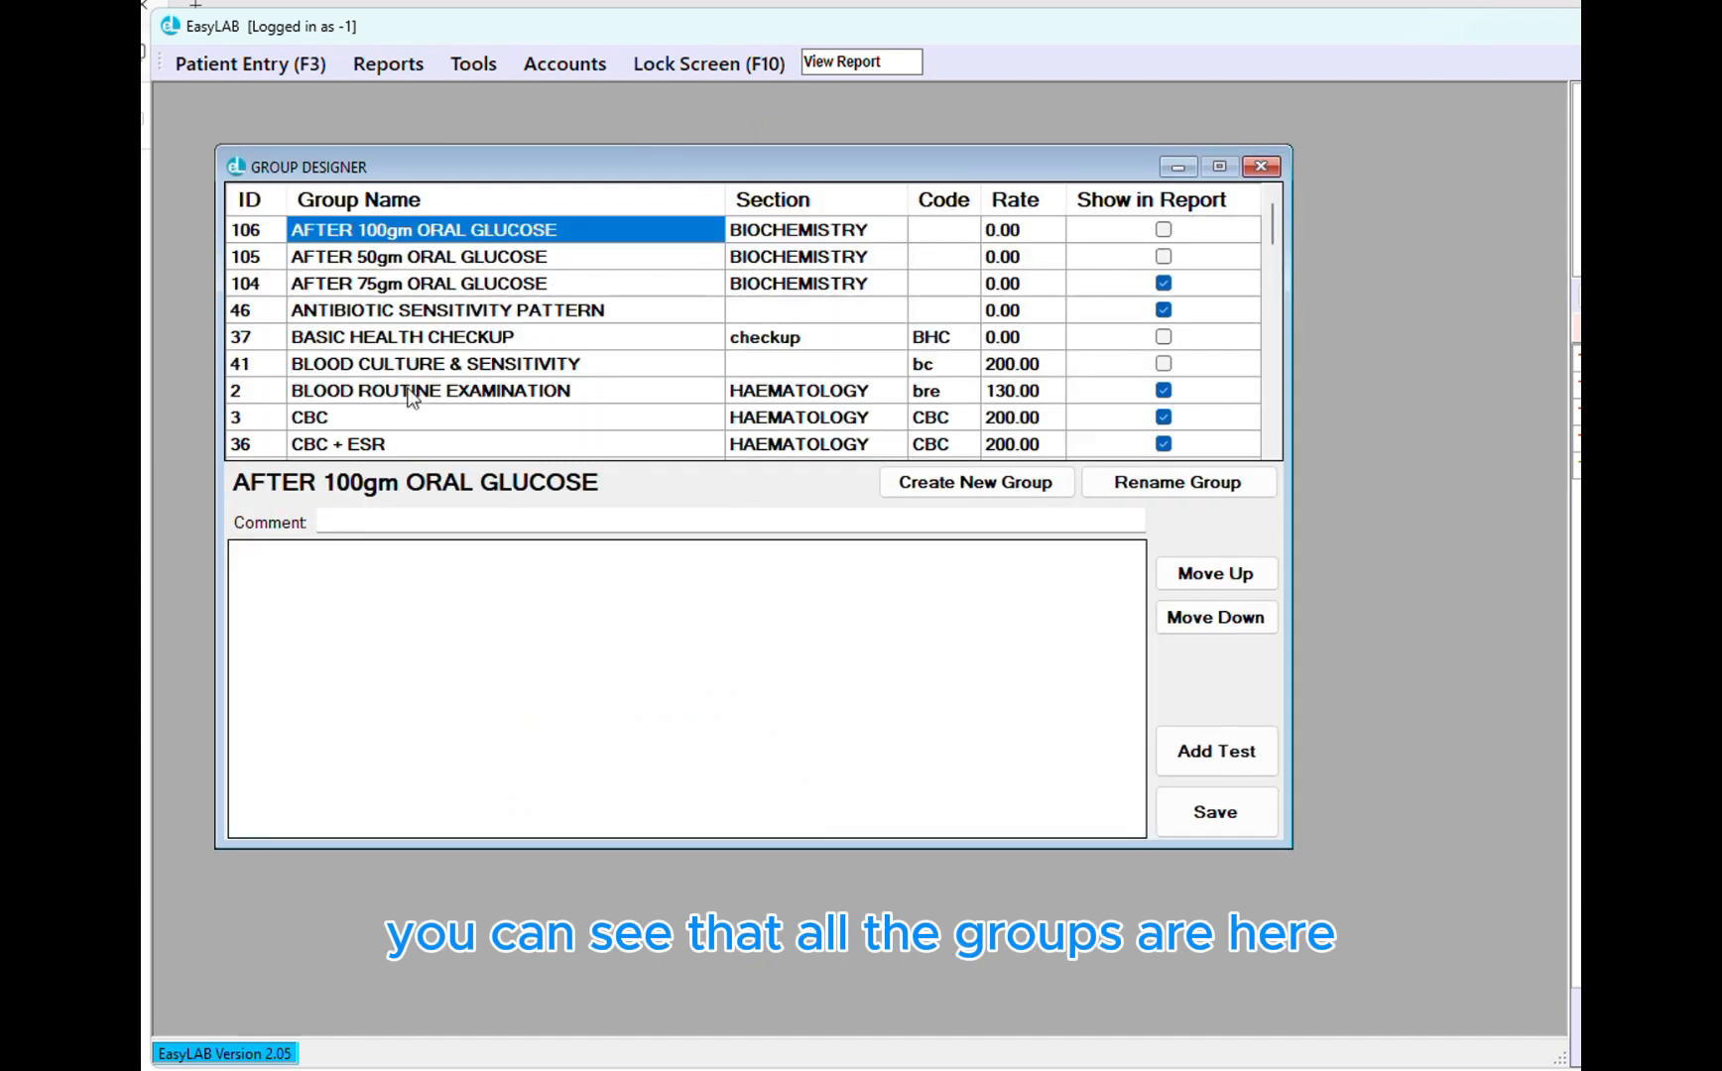
click(382, 313)
click(431, 339)
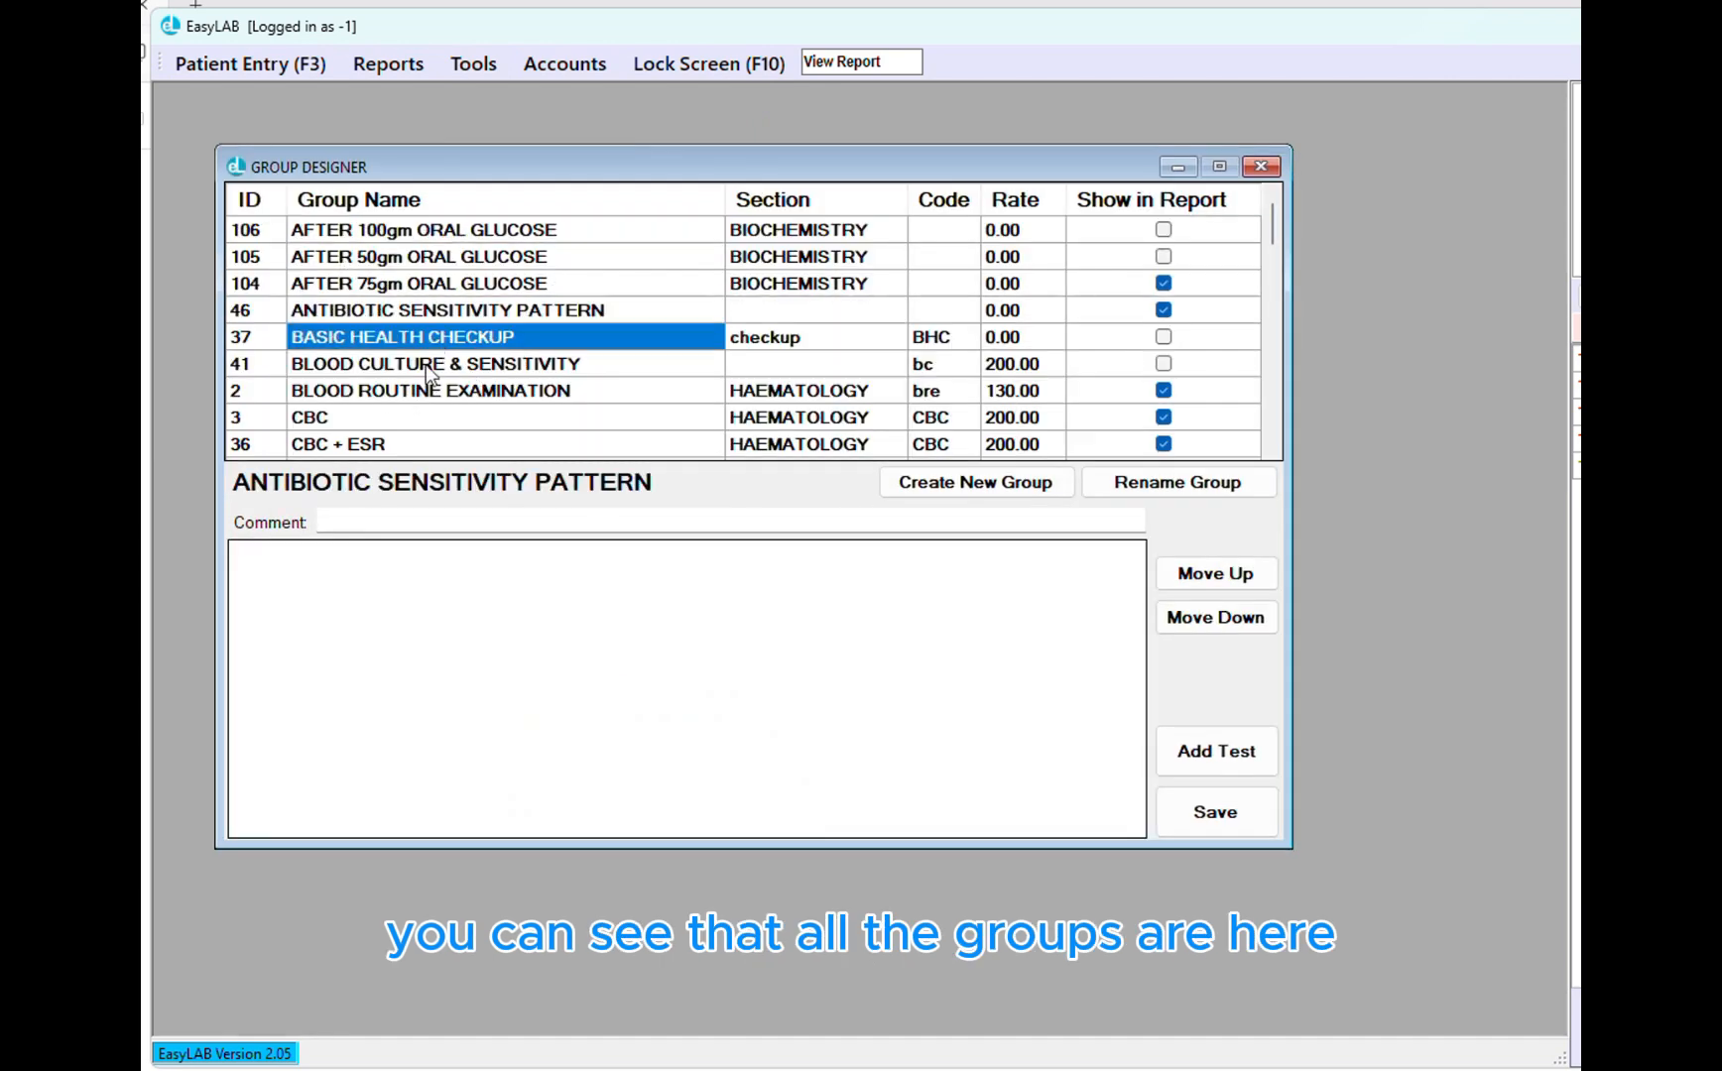
click(940, 336)
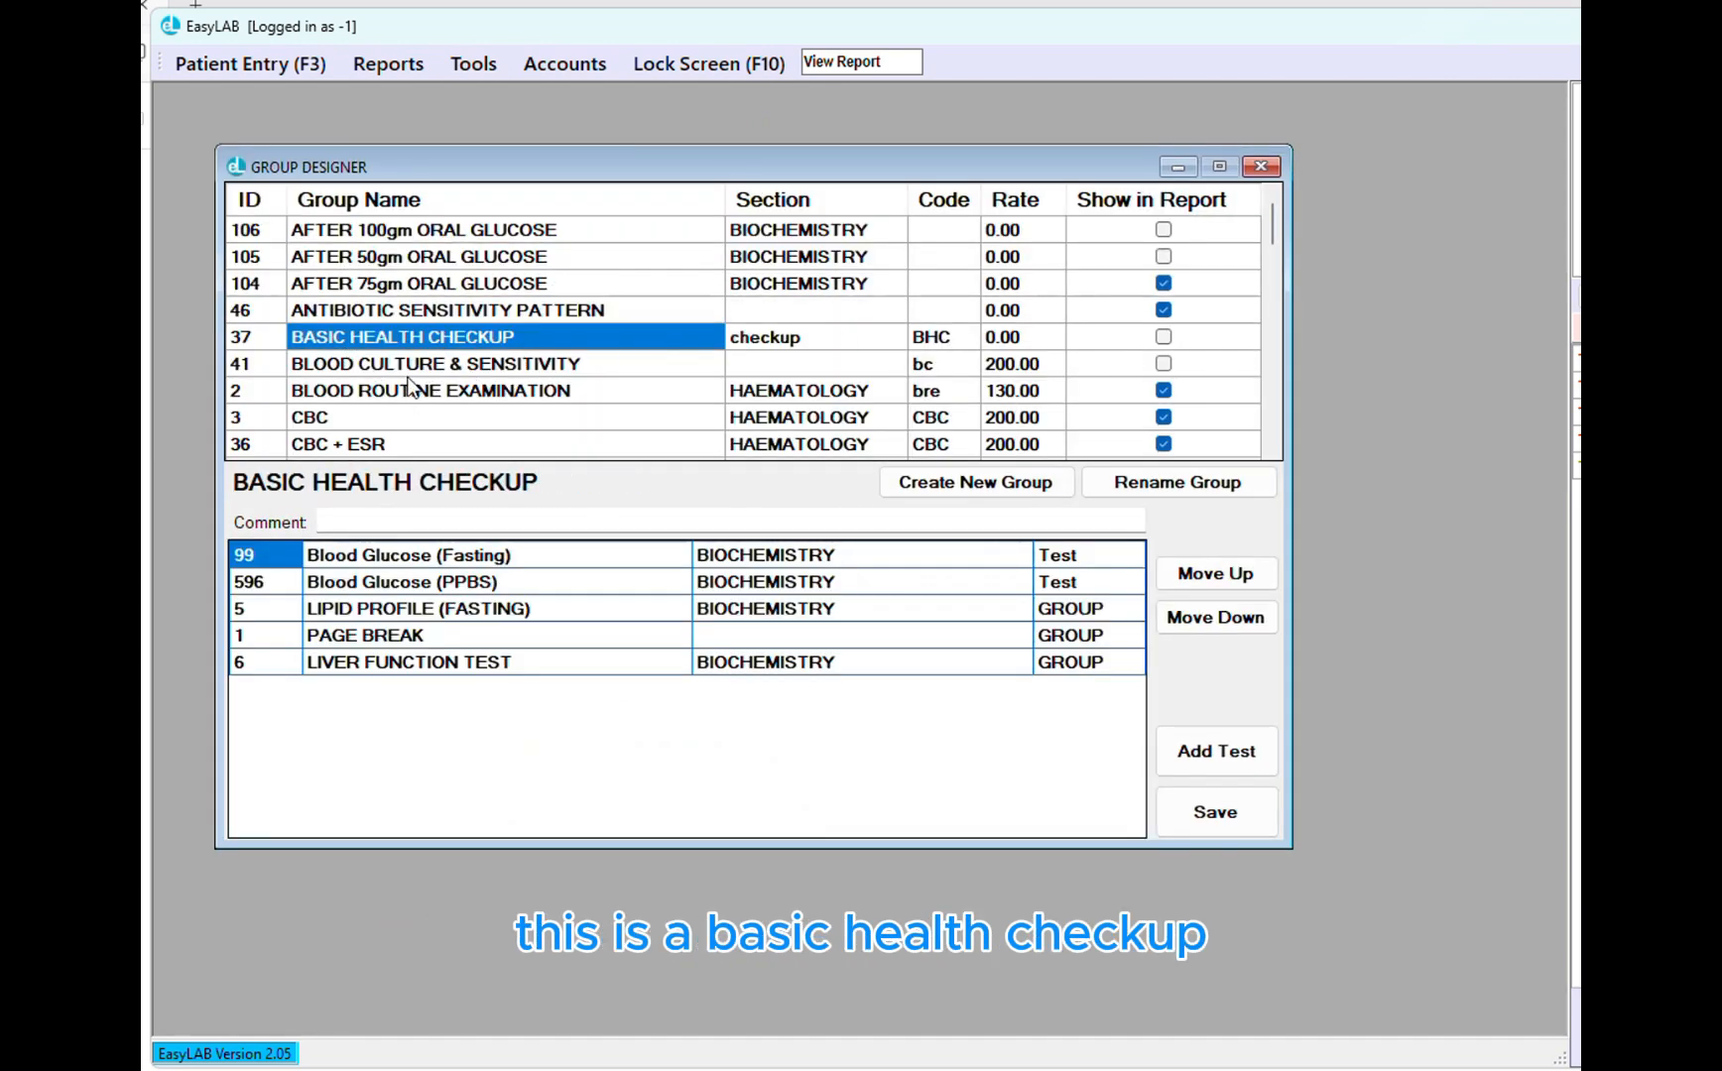
drag(379, 557, 422, 665)
click(394, 565)
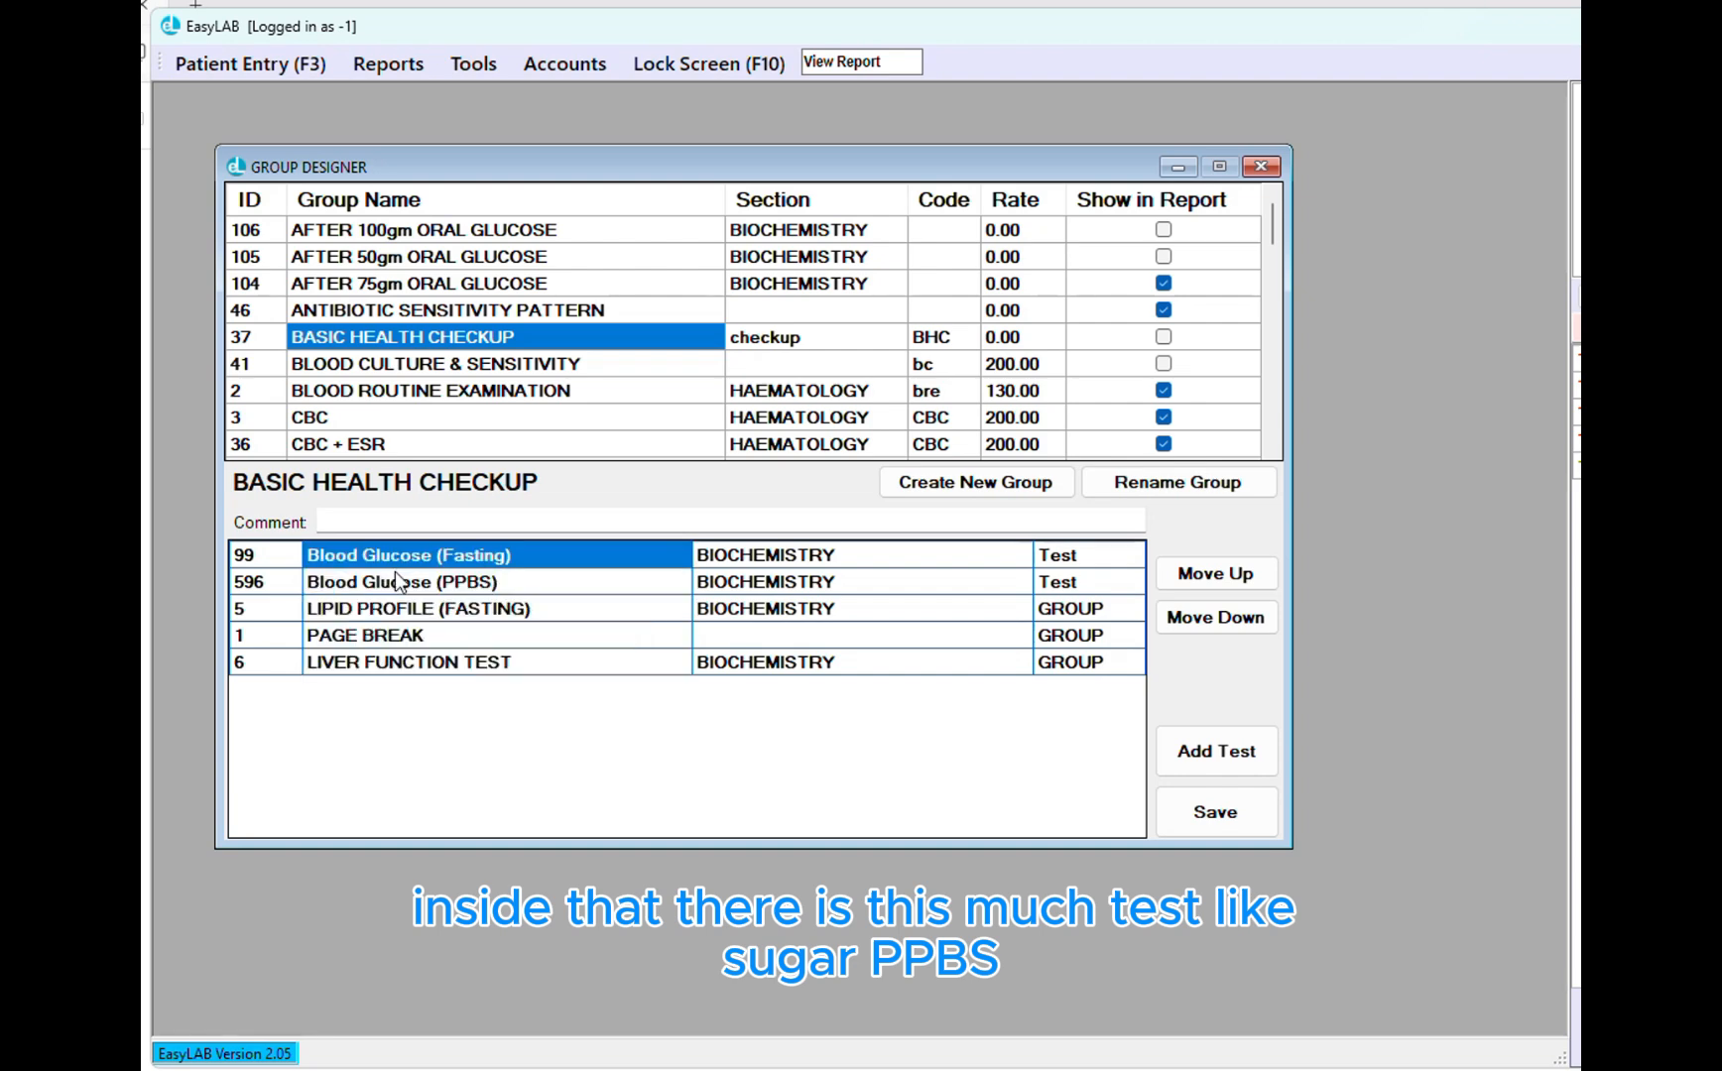
click(393, 581)
click(397, 609)
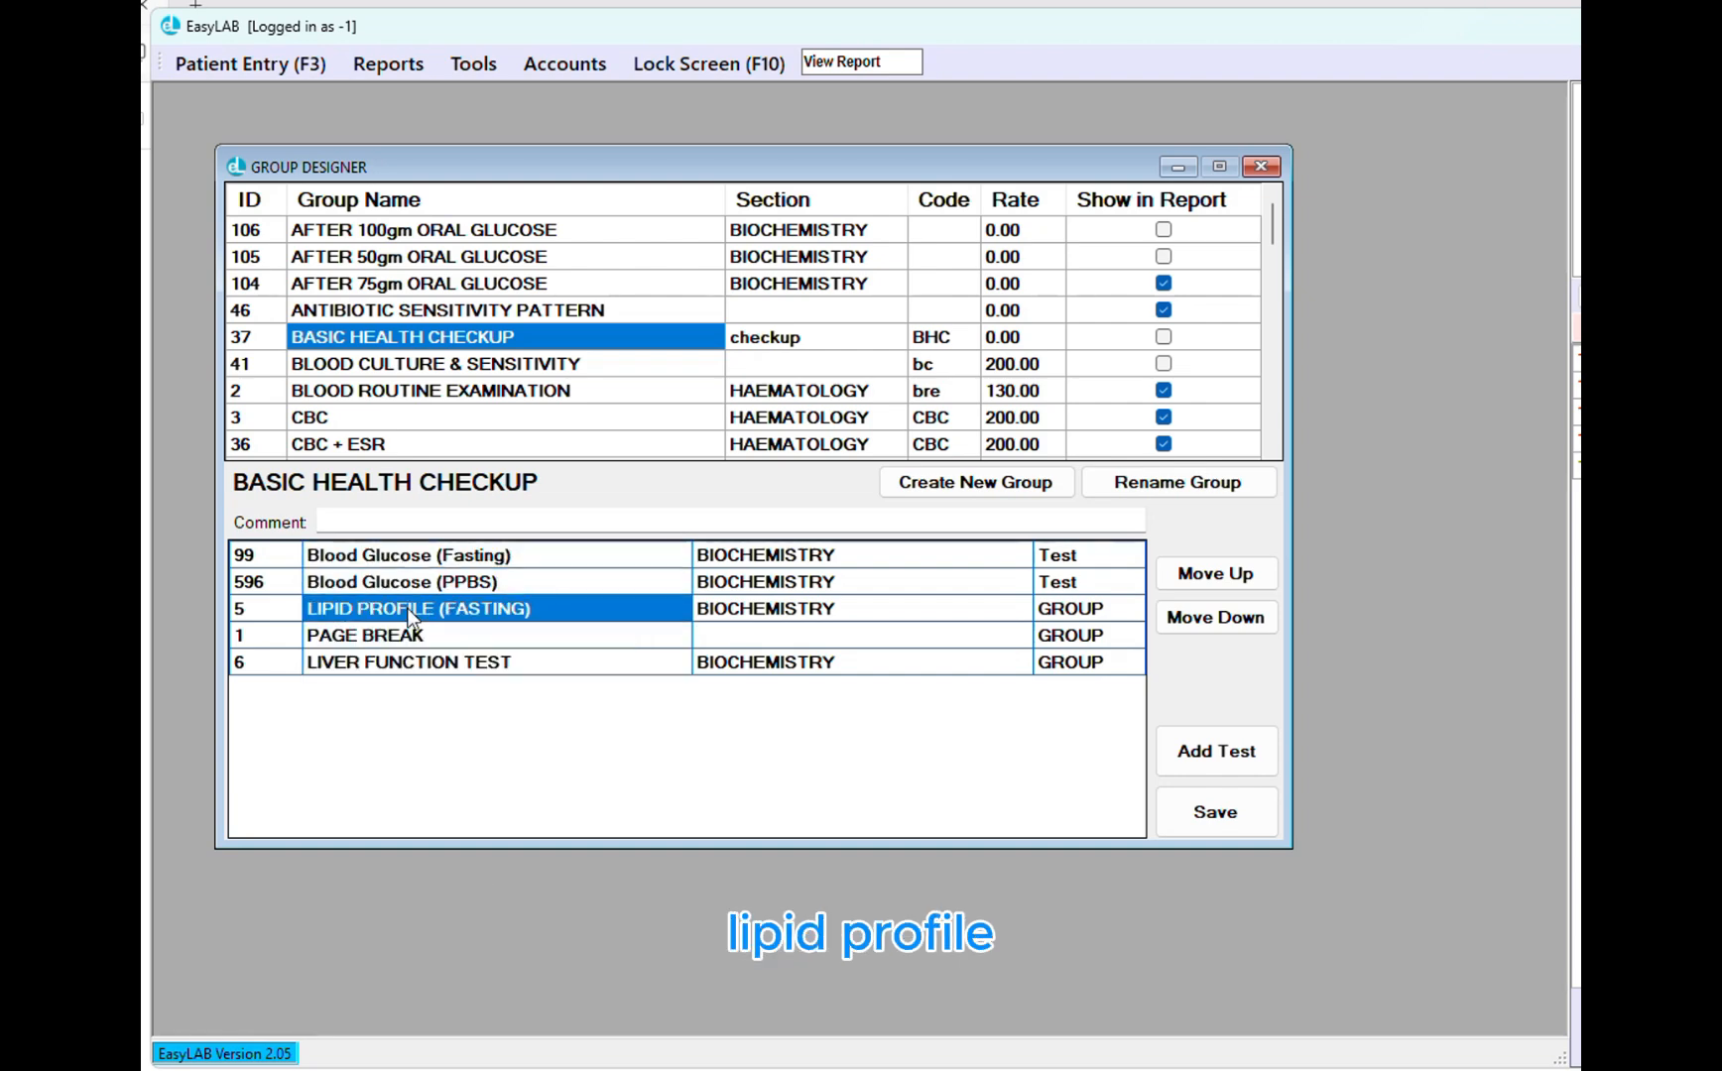
click(413, 663)
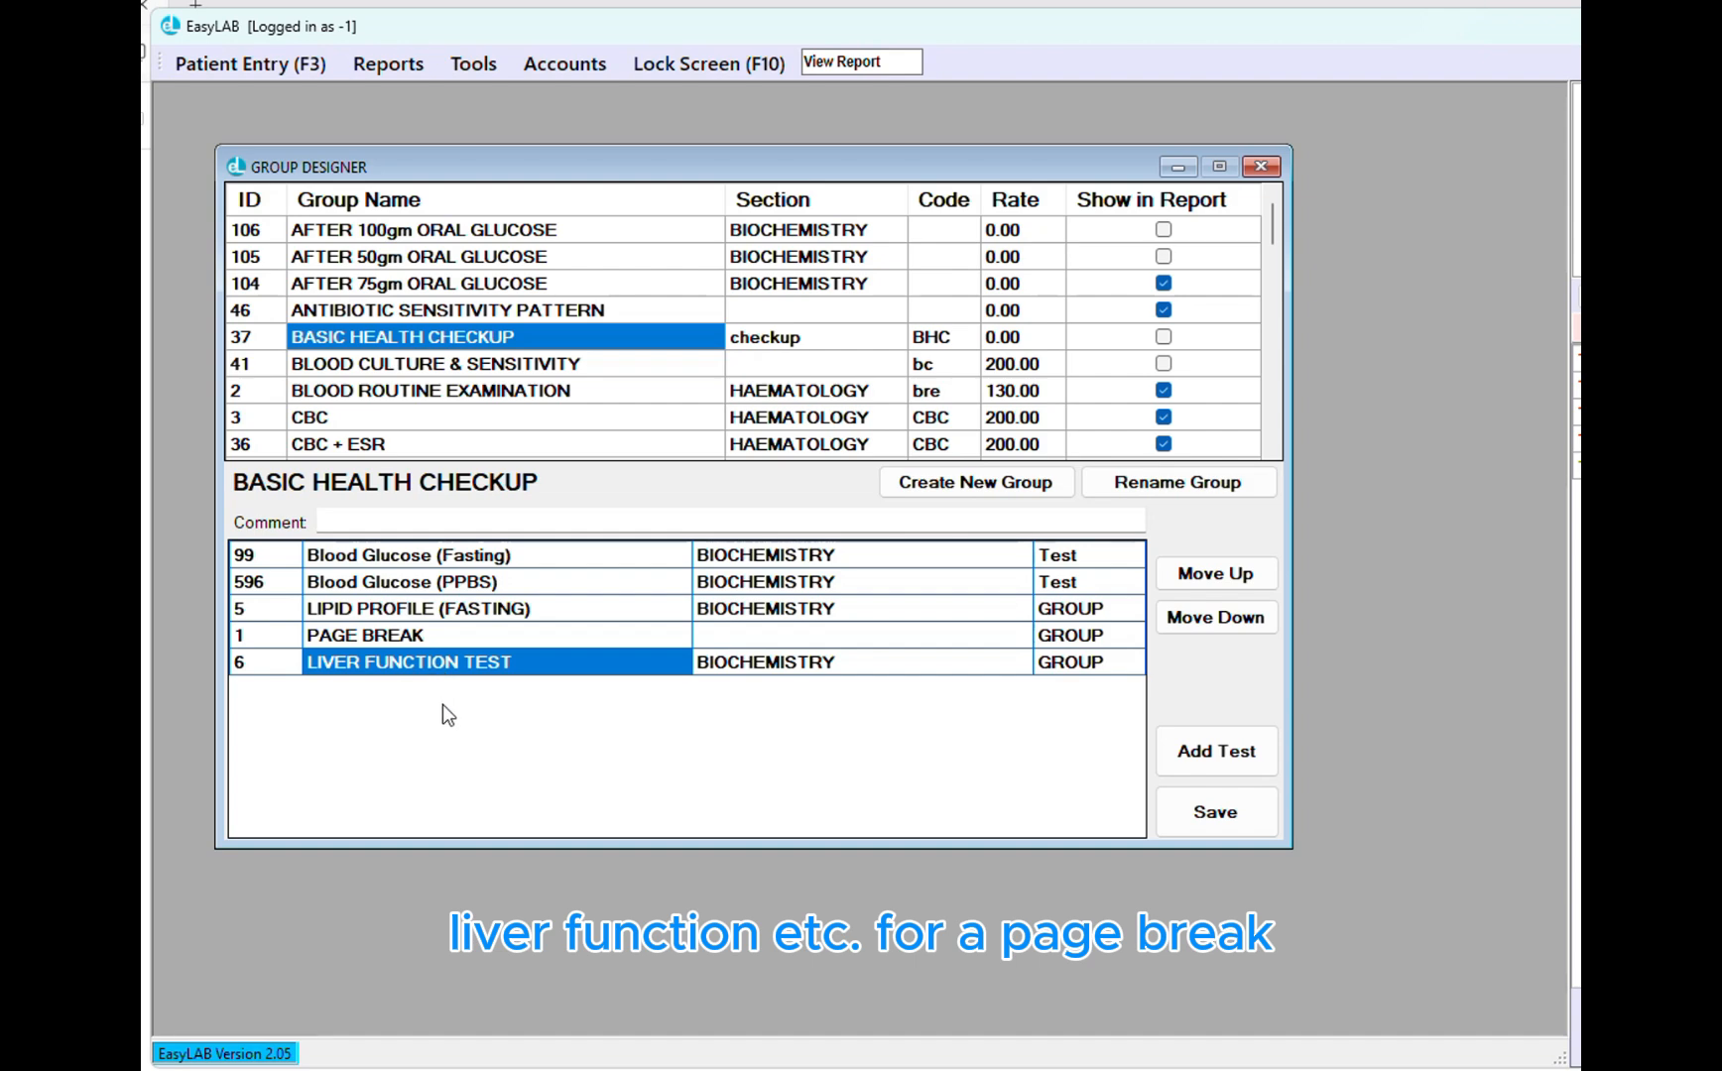
click(319, 636)
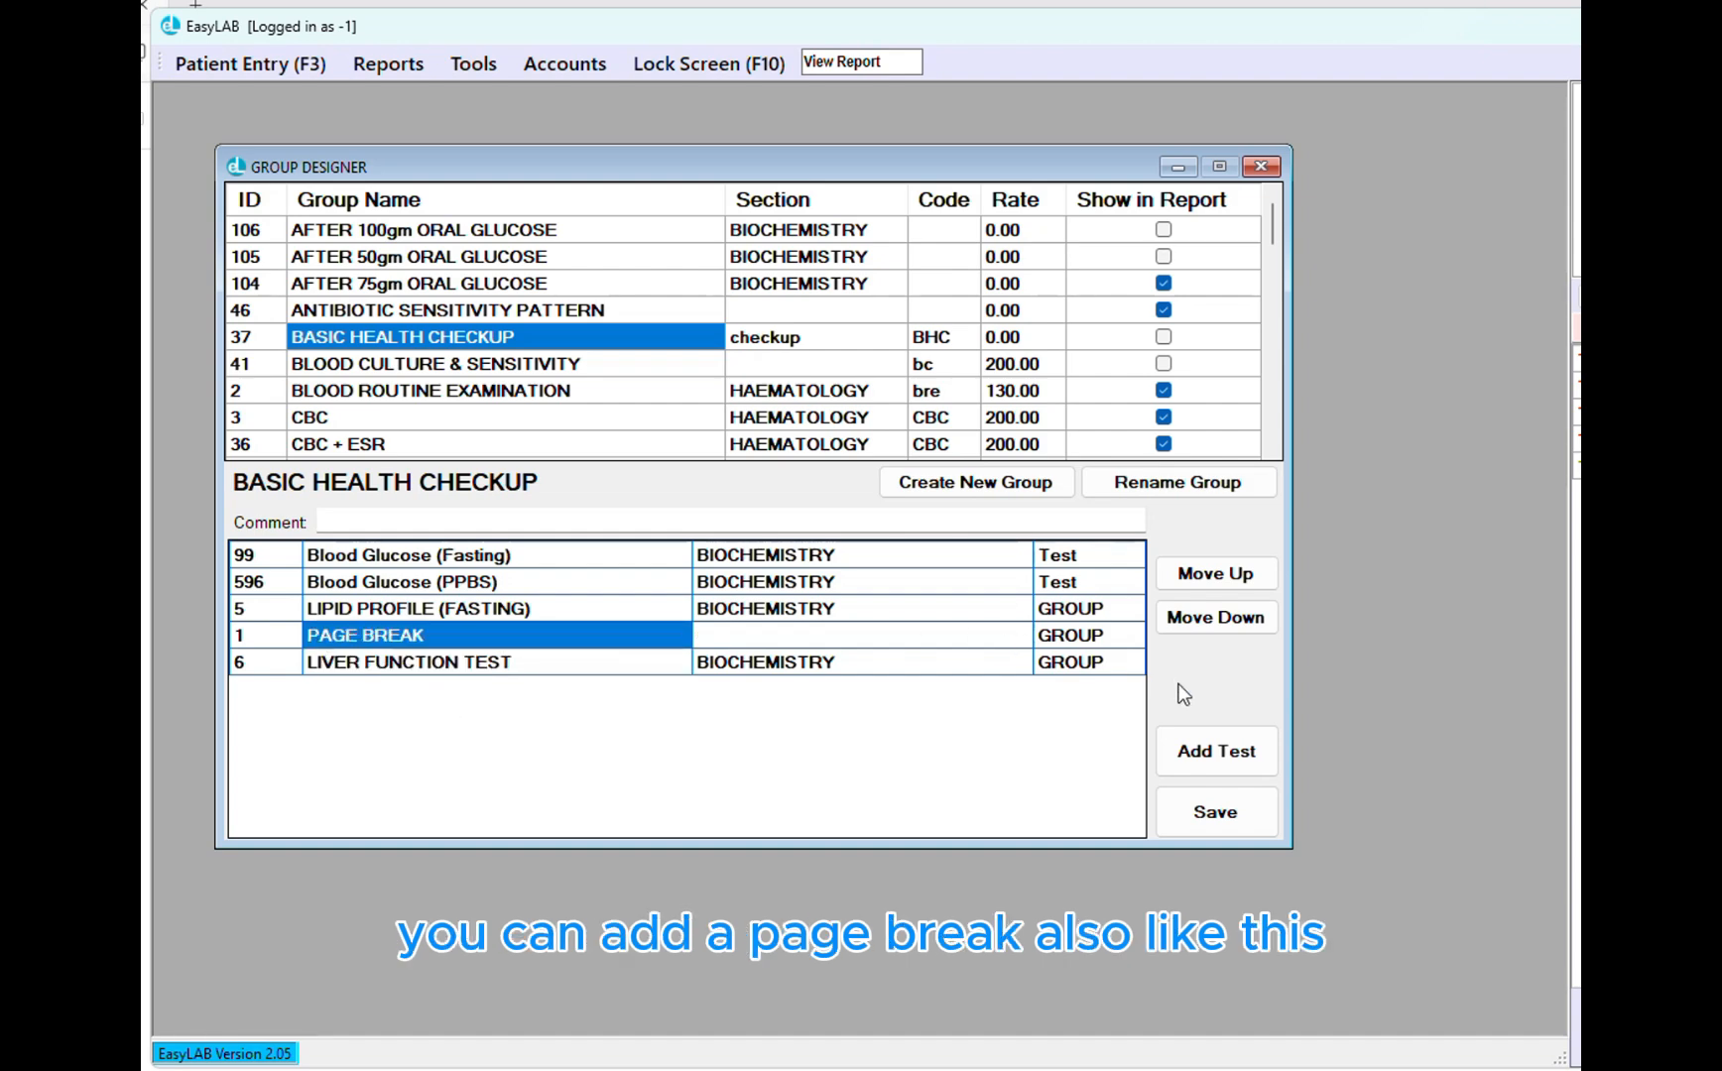
Load the CBC group and inspect its 200.00 rate
click(394, 409)
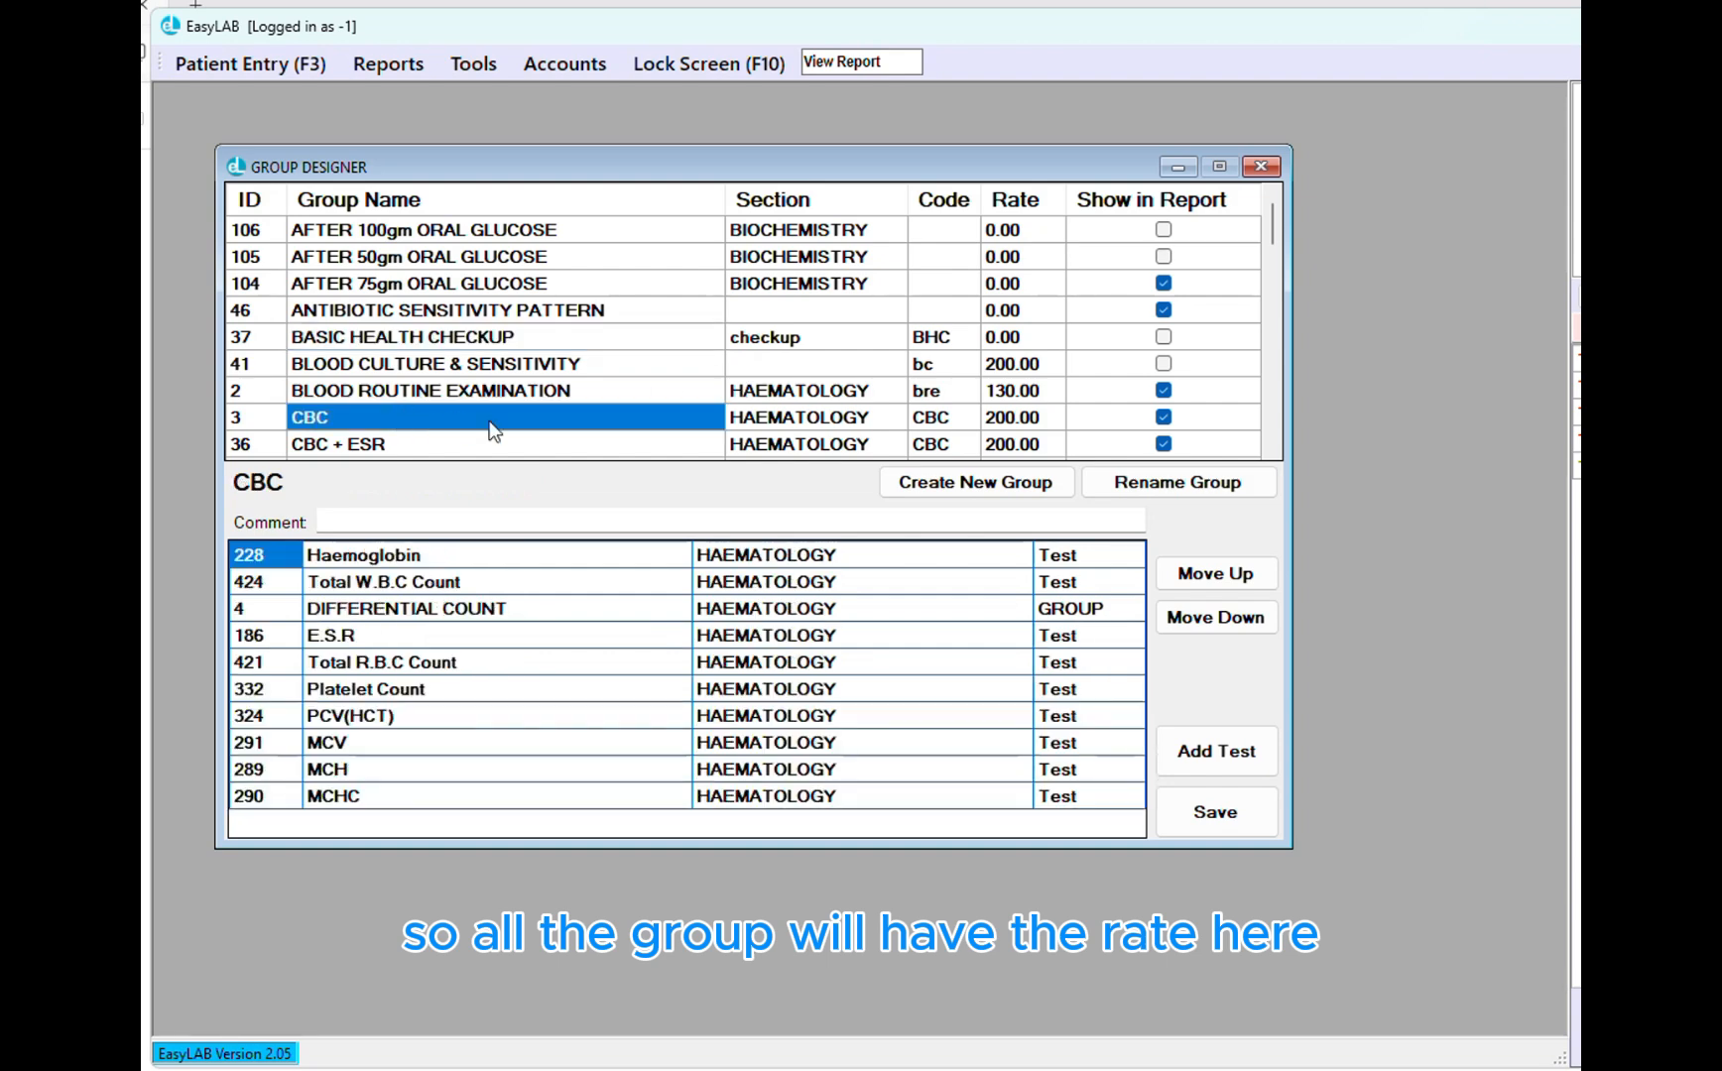
click(1005, 424)
click(1000, 418)
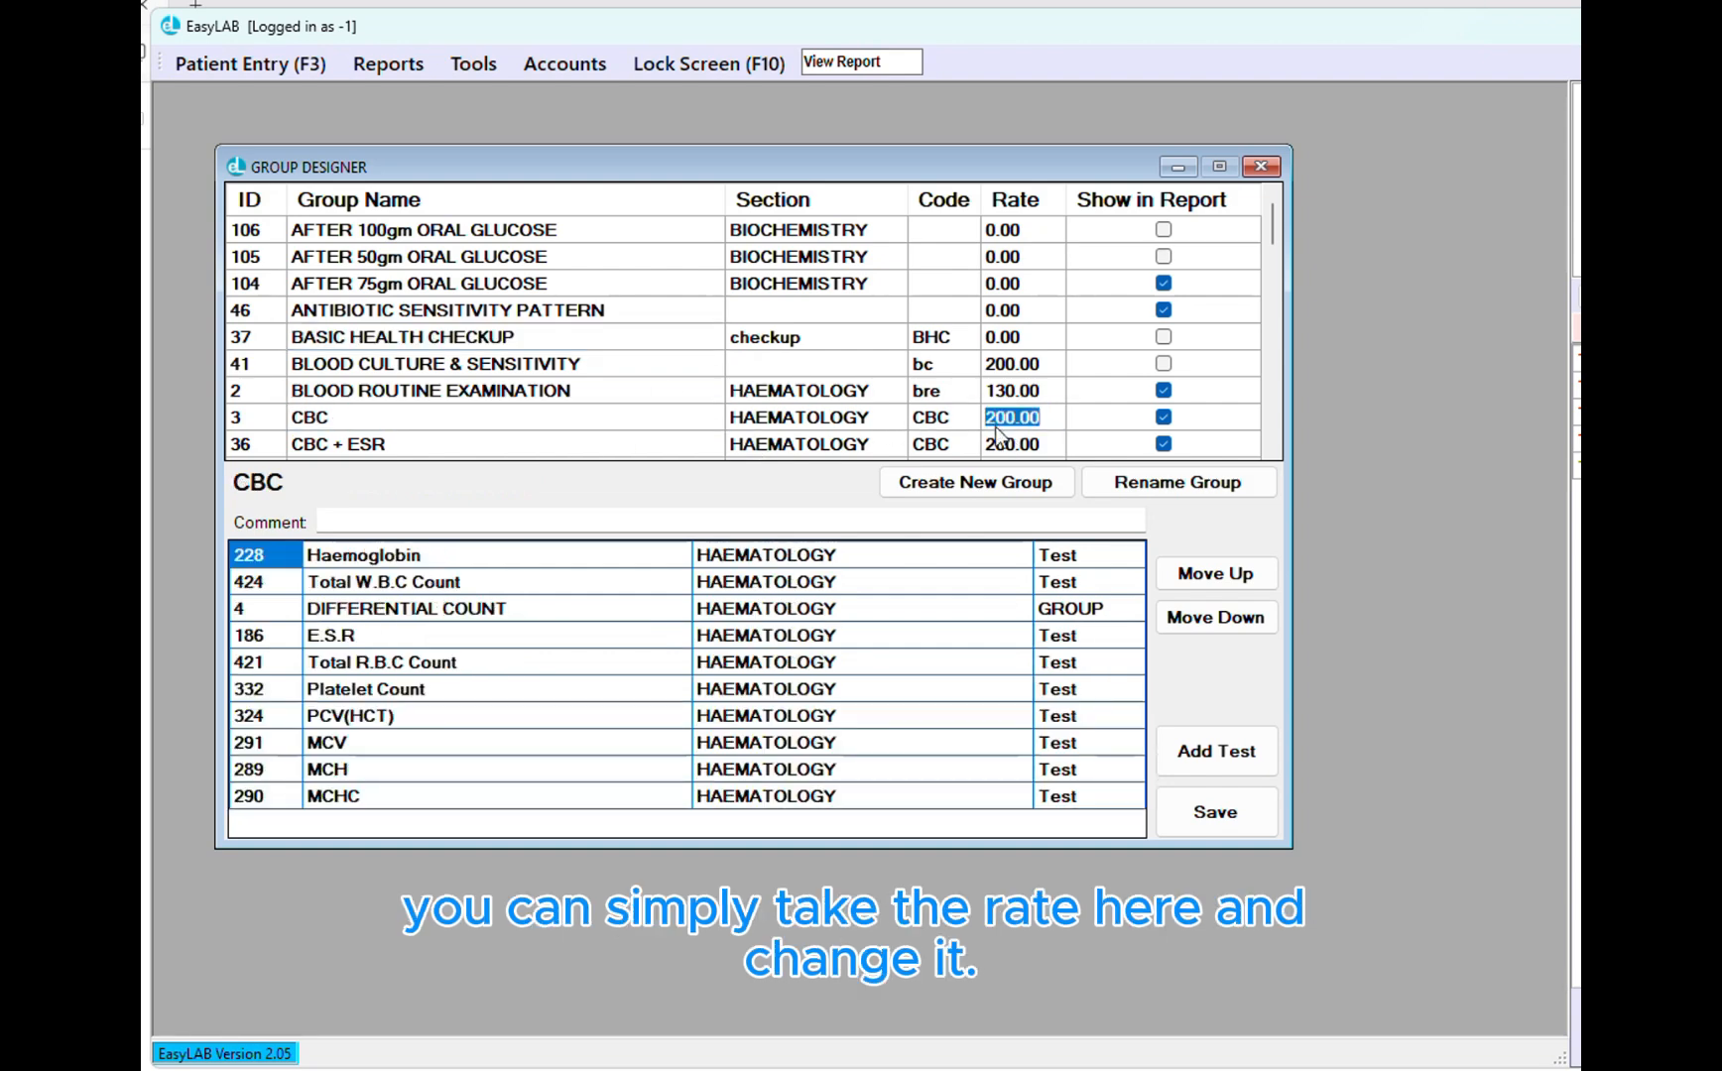
click(999, 418)
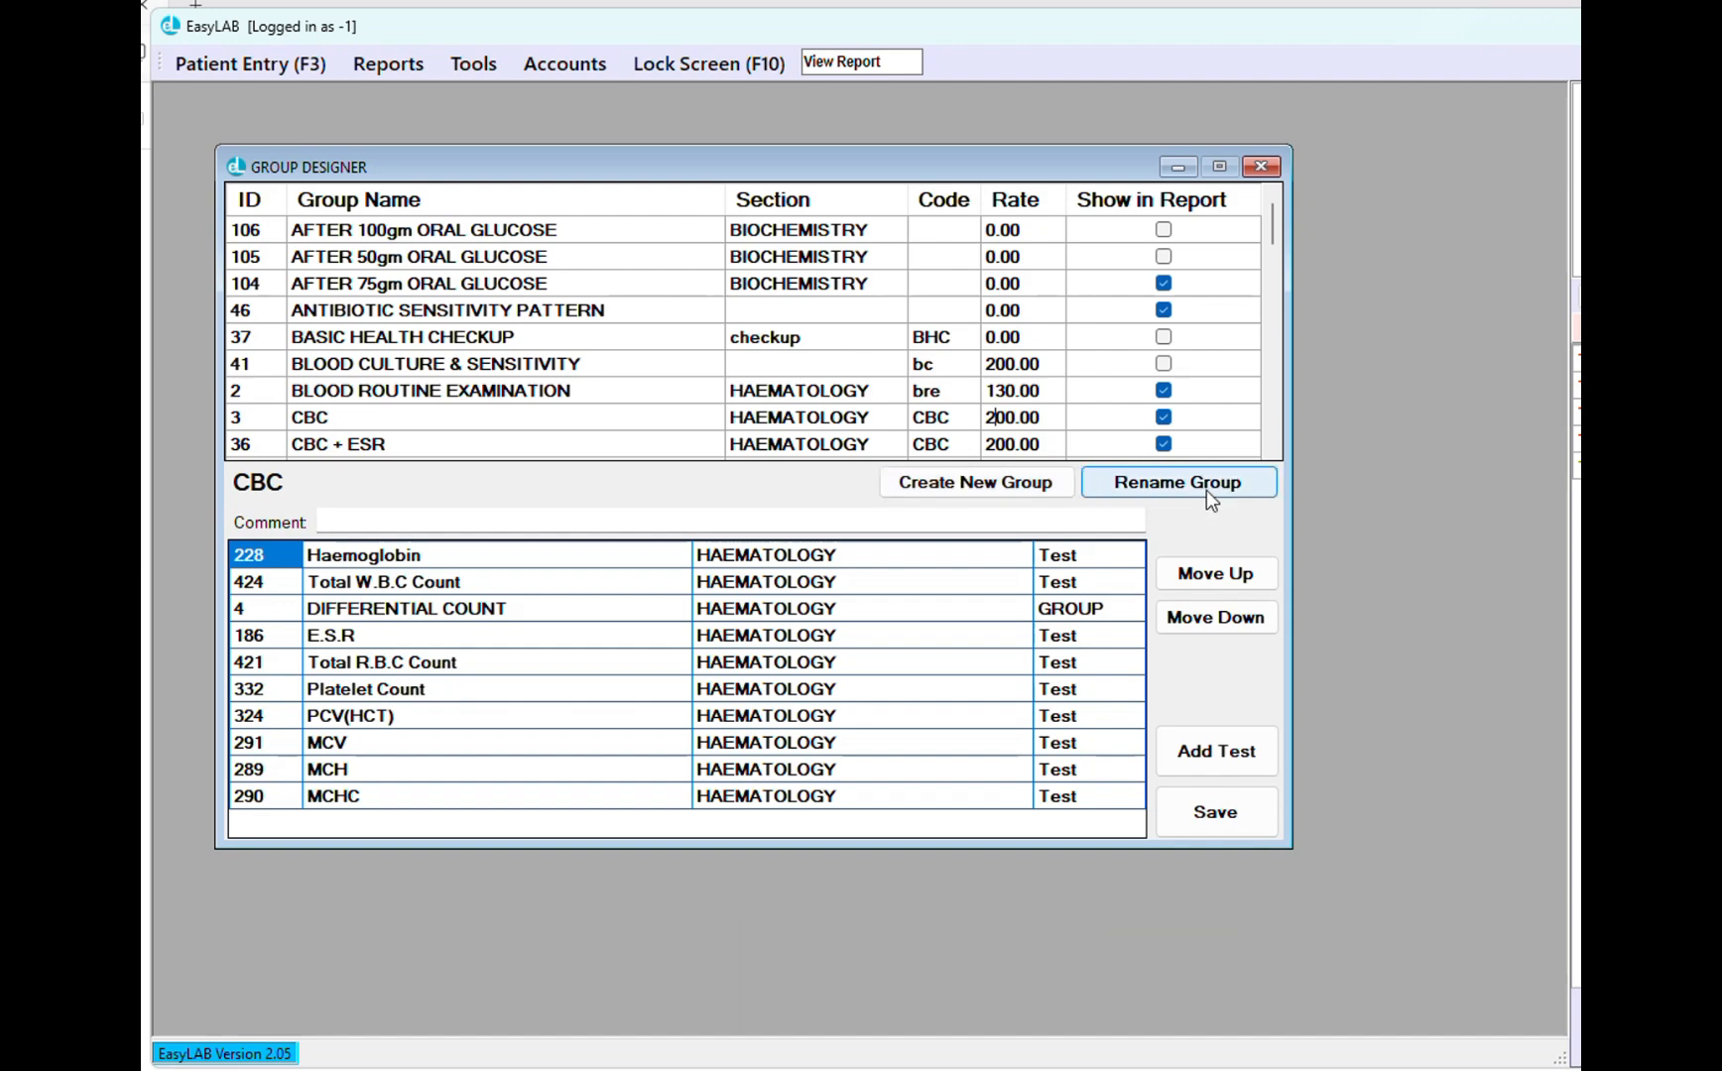
click(393, 426)
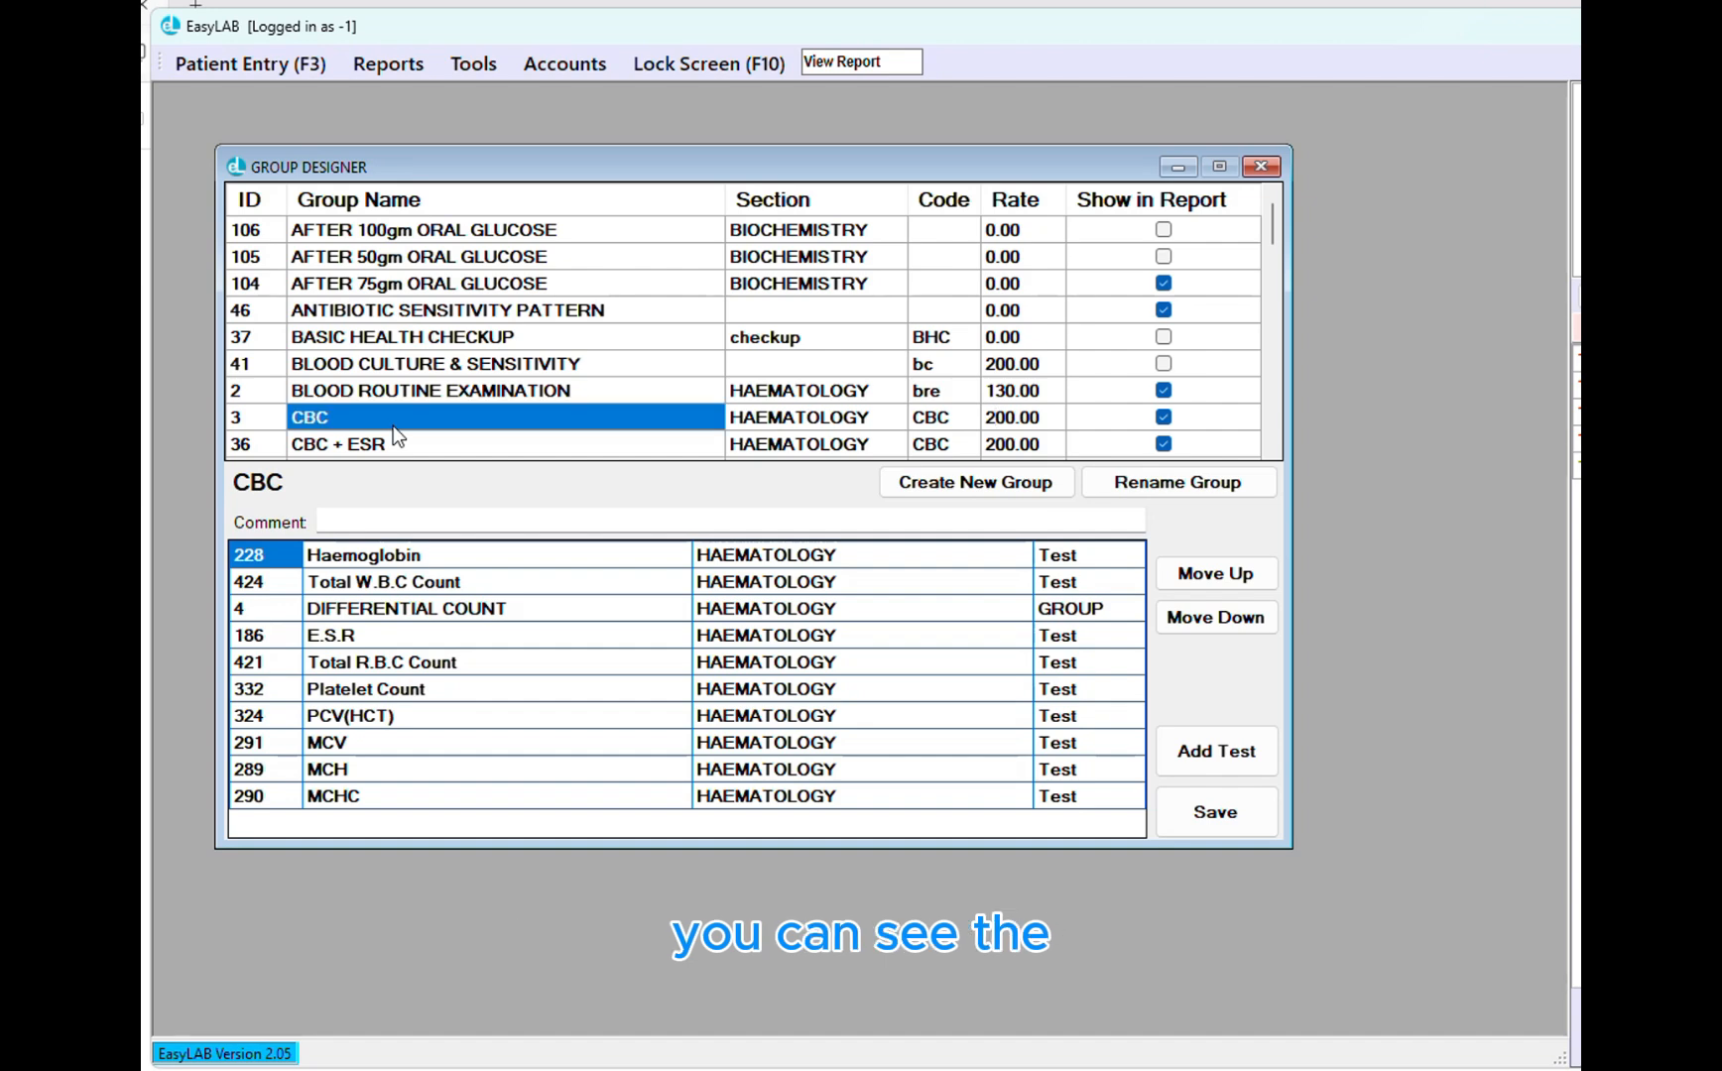
Move E.S.R down the CBC test order to sit between MCH and MCHC
drag(362, 556, 436, 824)
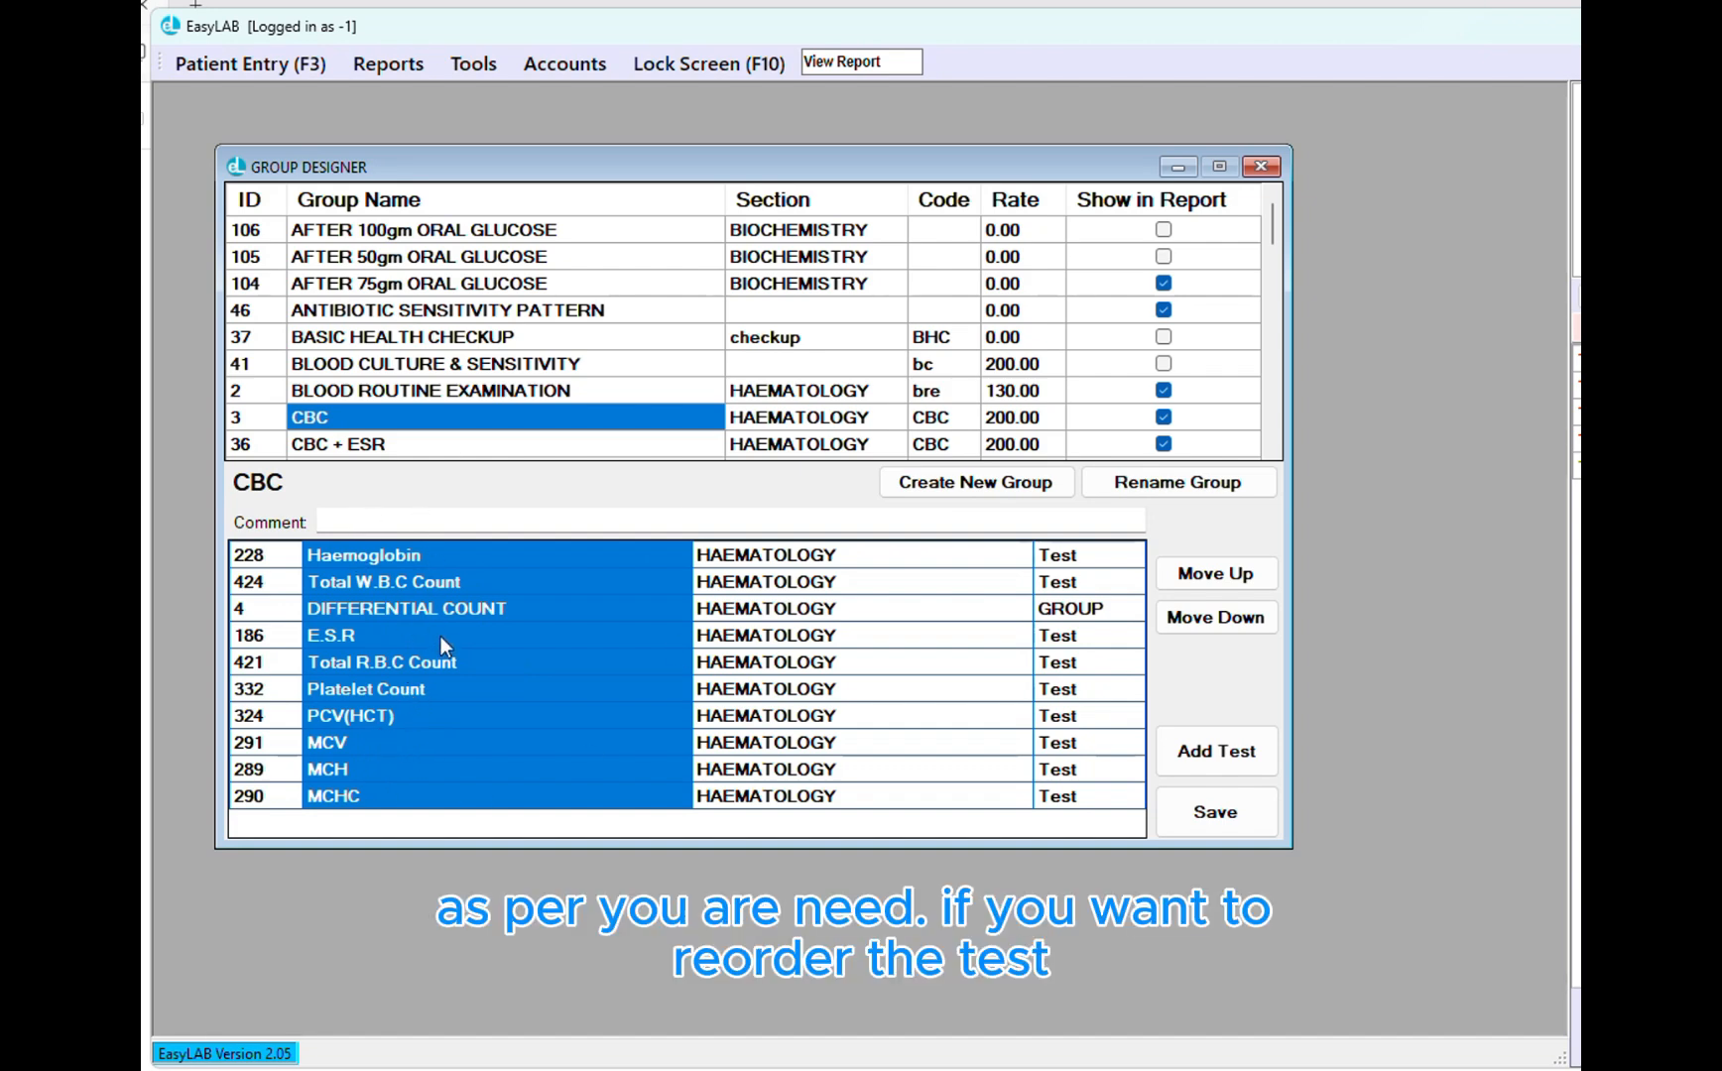
click(363, 646)
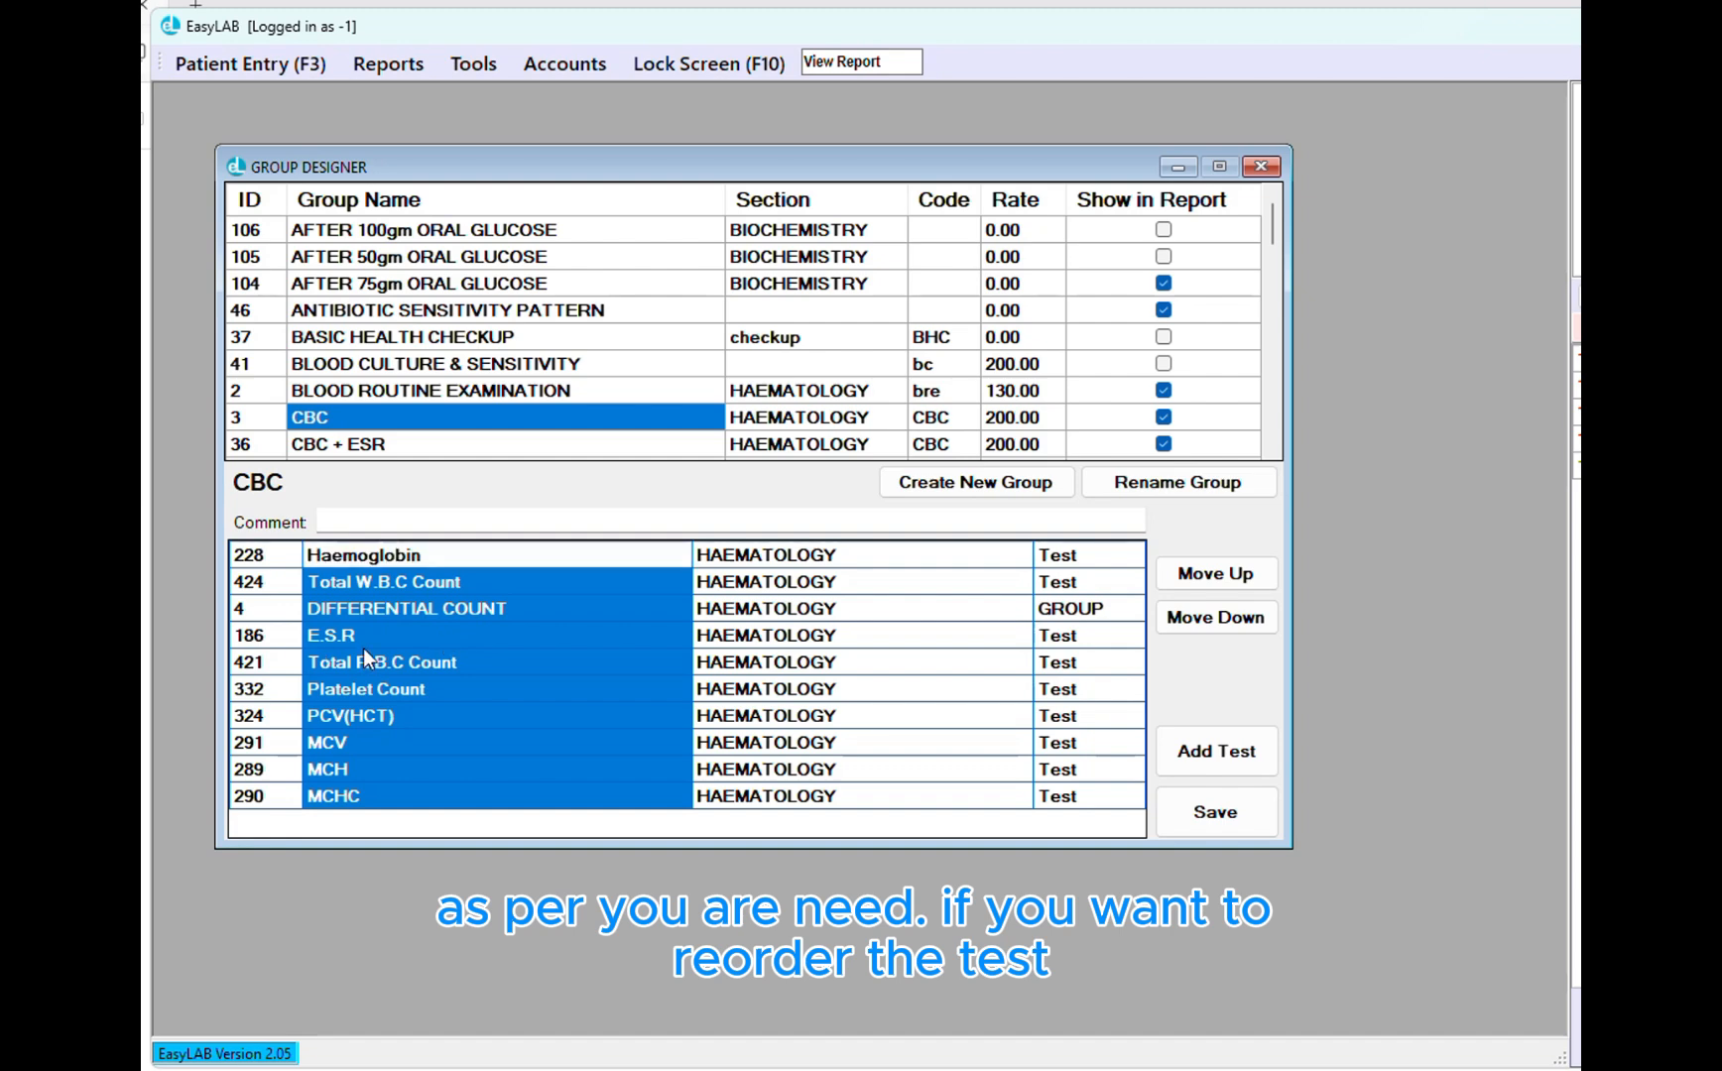
click(363, 645)
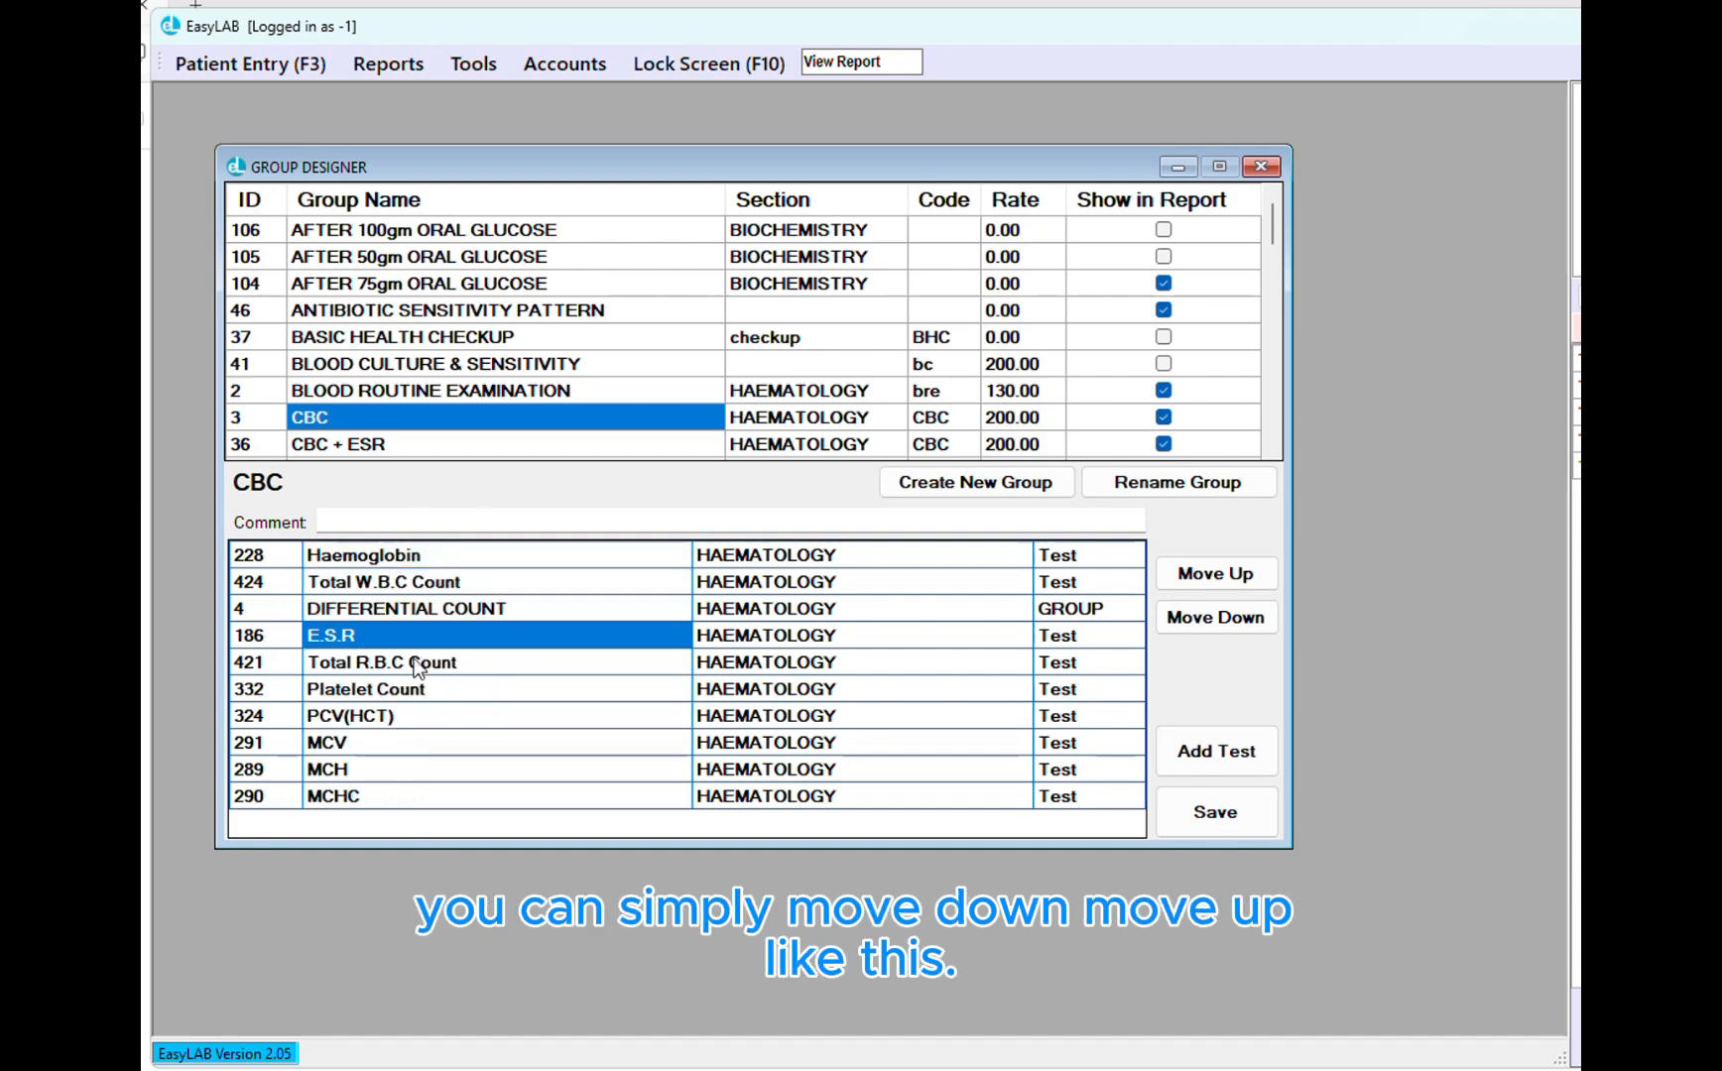
click(1234, 615)
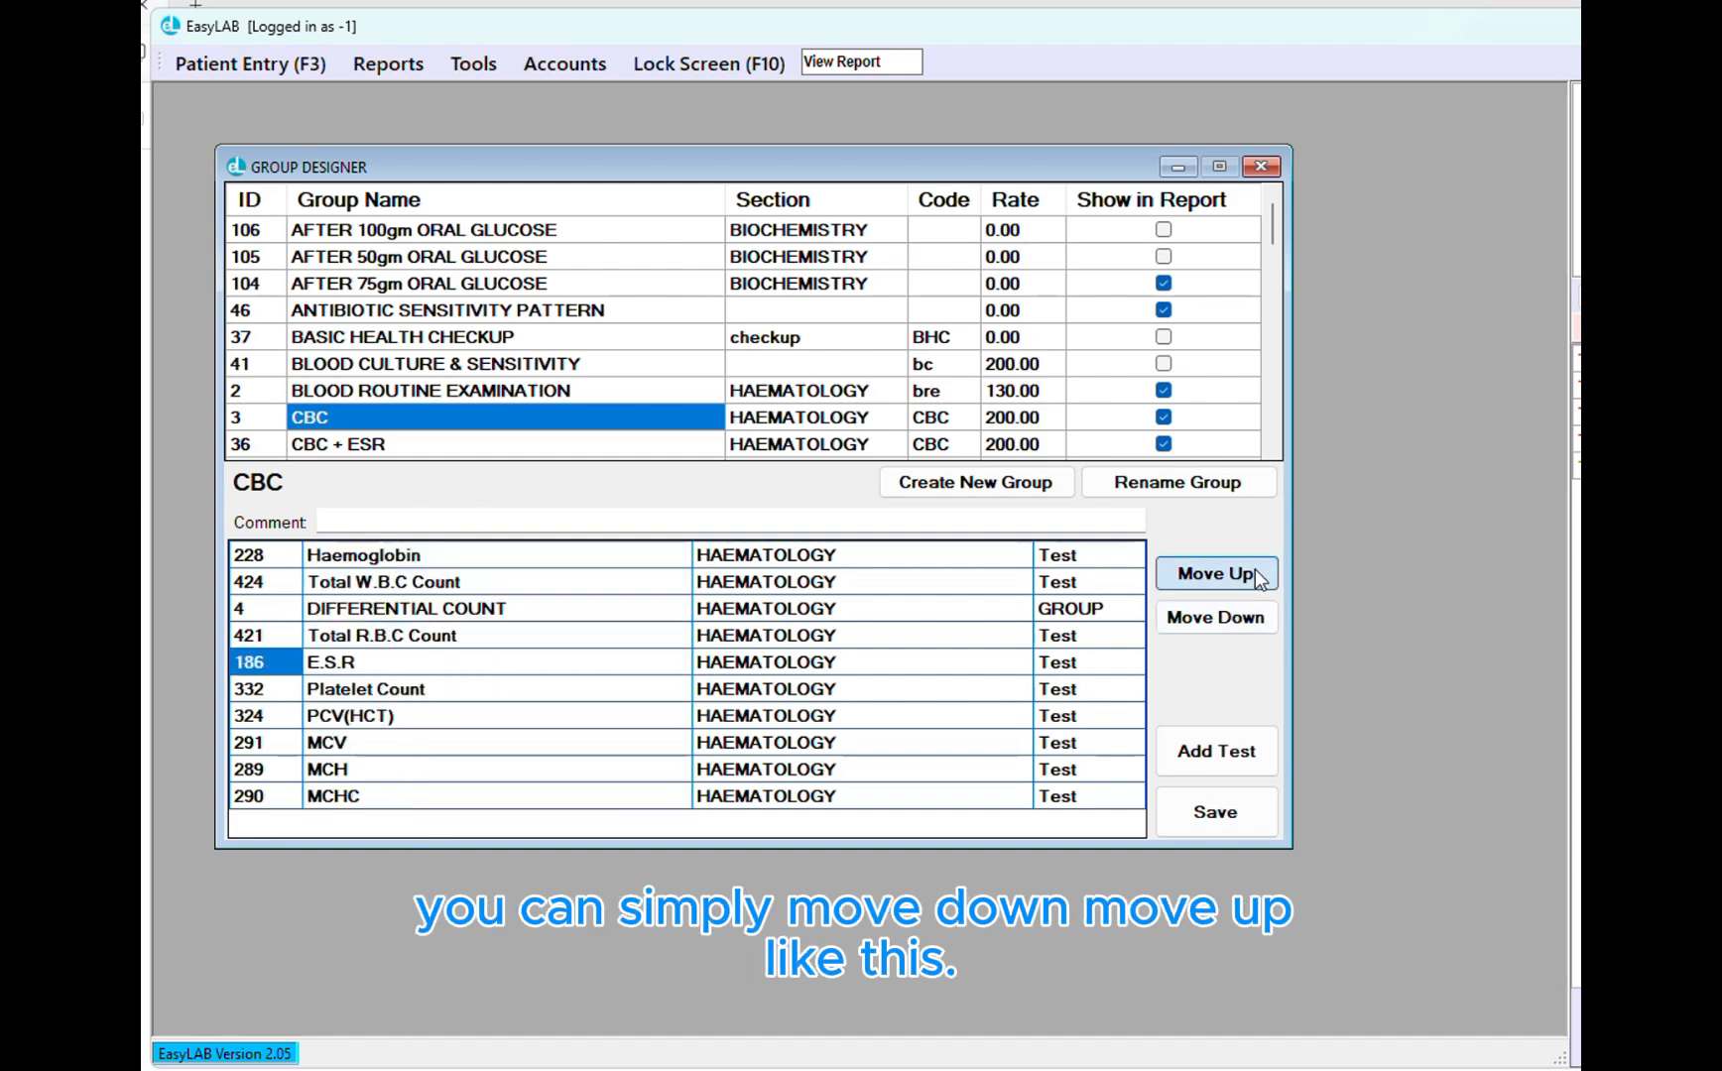
click(1218, 575)
click(1229, 623)
click(1229, 620)
click(1230, 620)
click(1230, 620)
click(1230, 619)
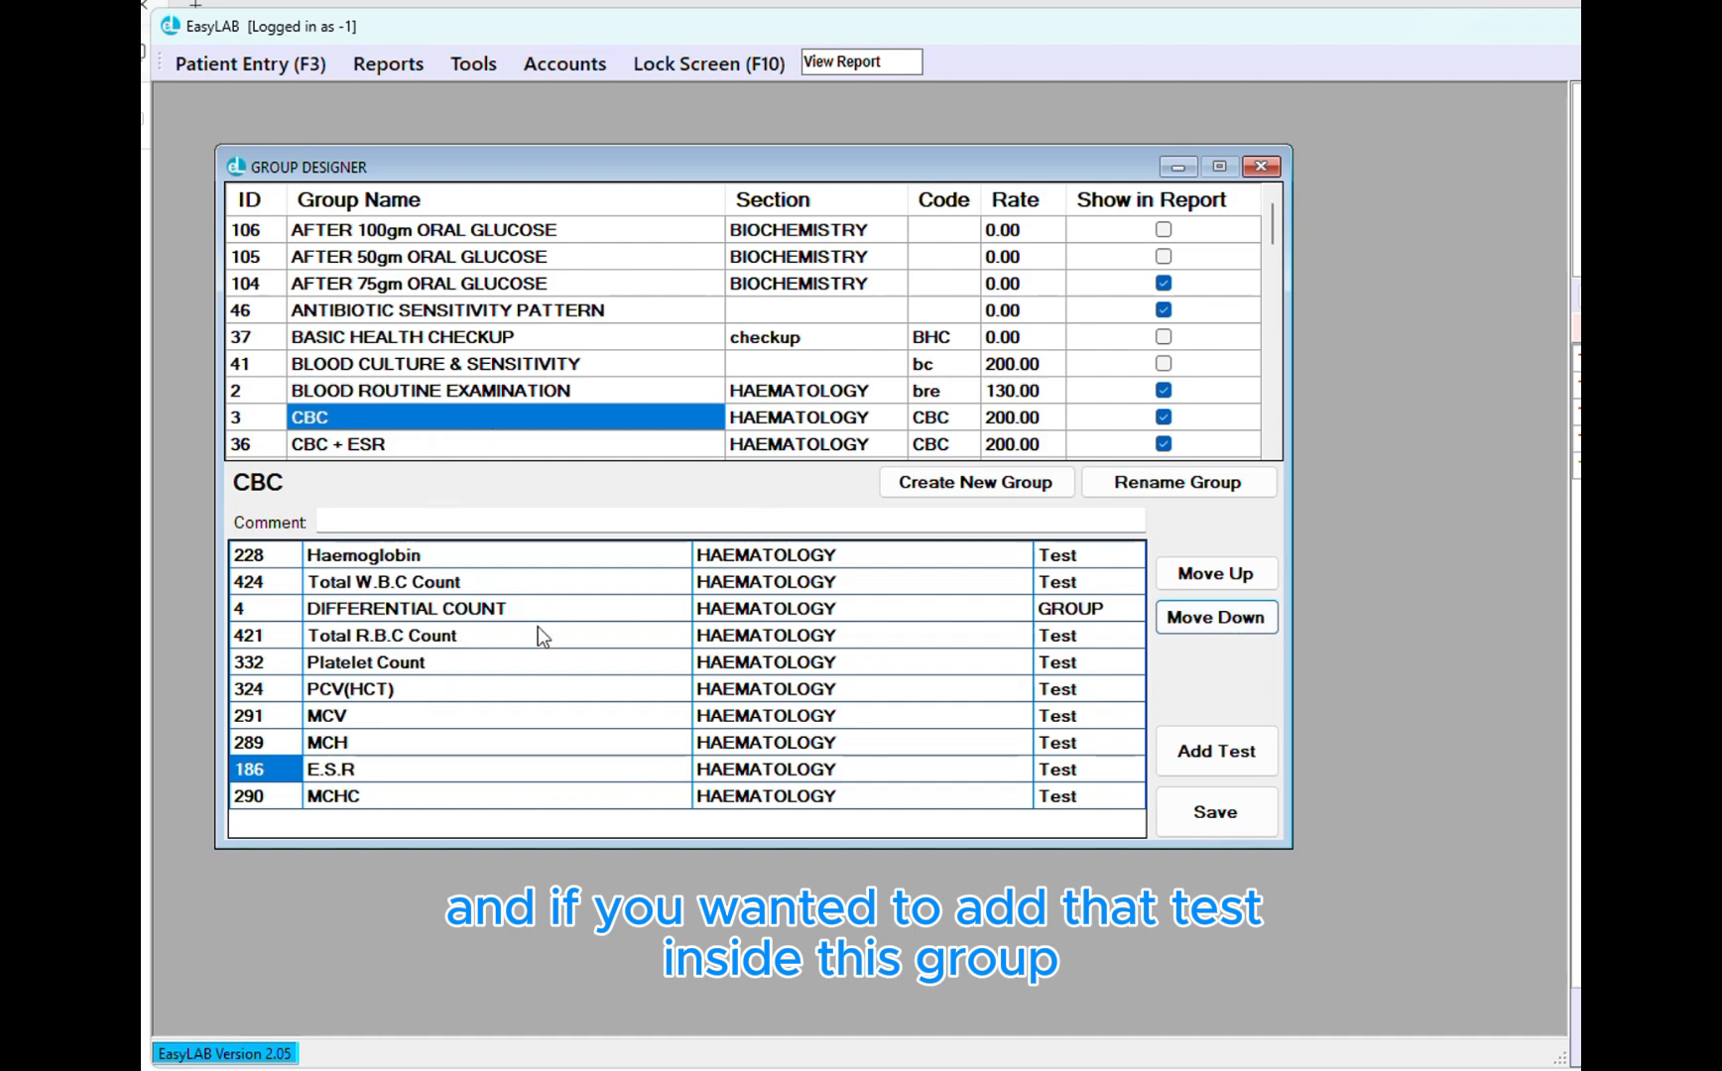
Filter the test list with 'S' and add ELECTROLYTES to the CBC group
click(1196, 754)
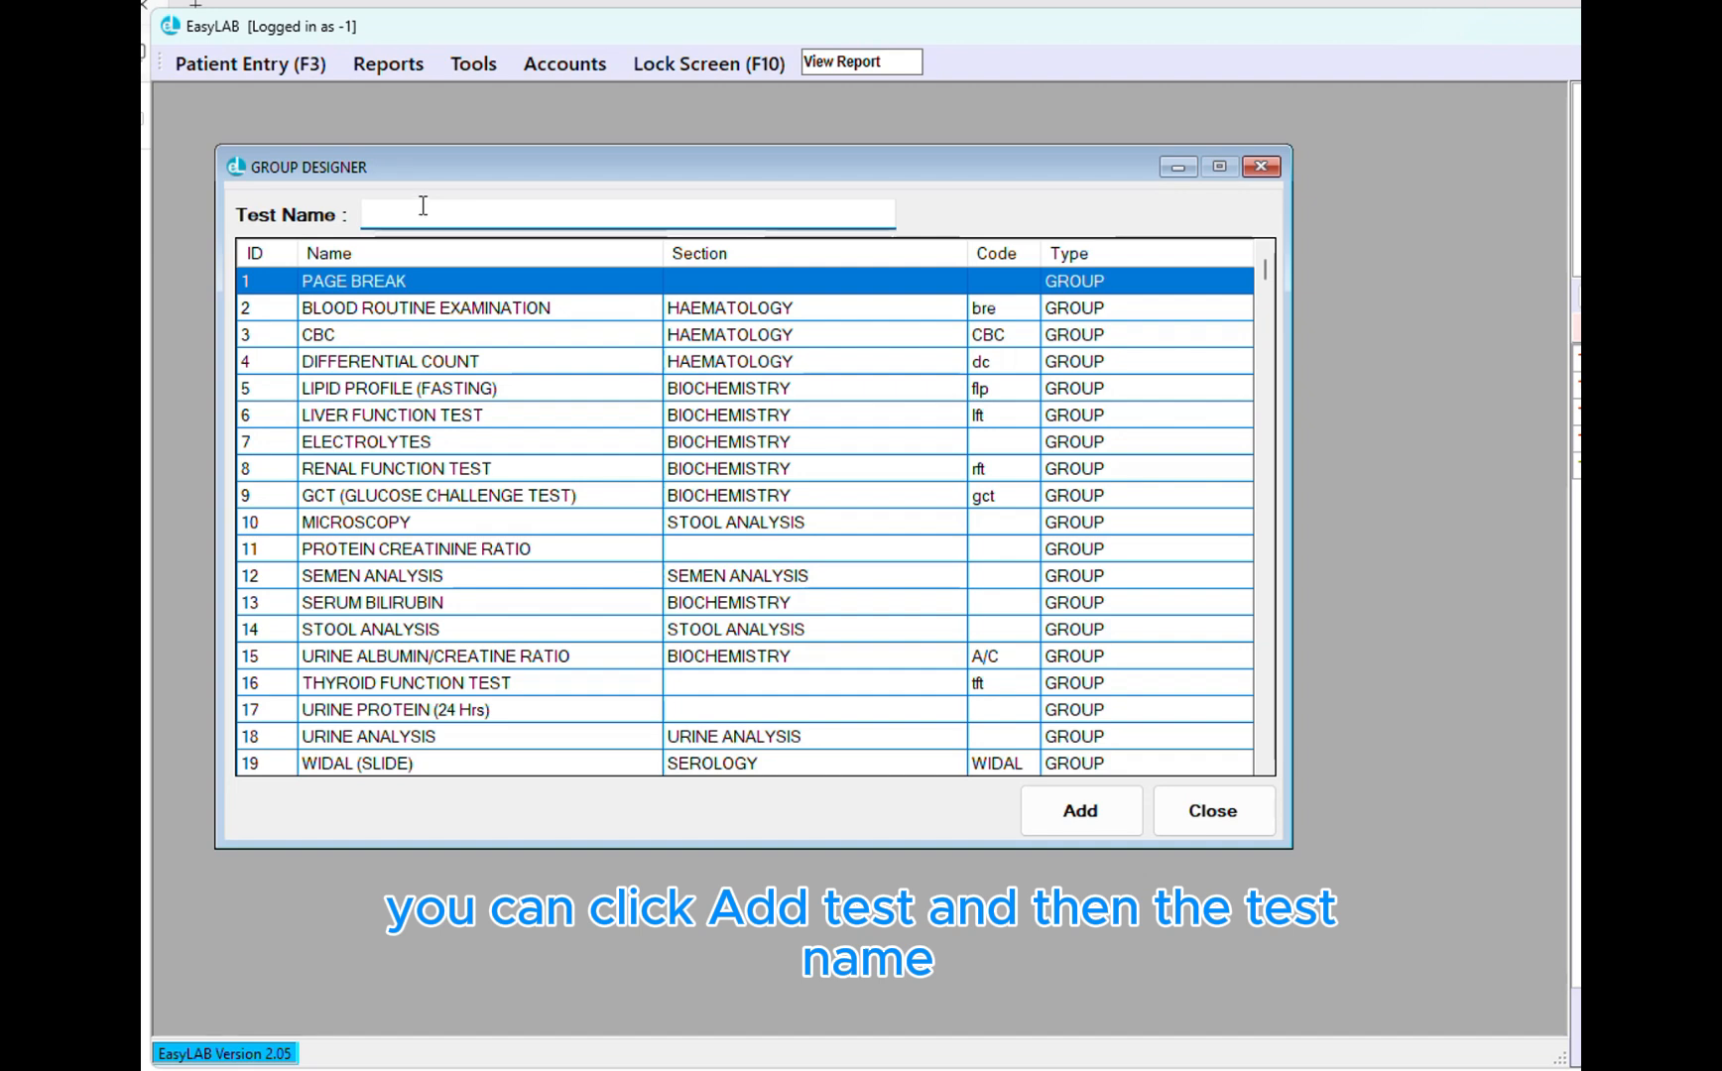
text(S)
click(424, 337)
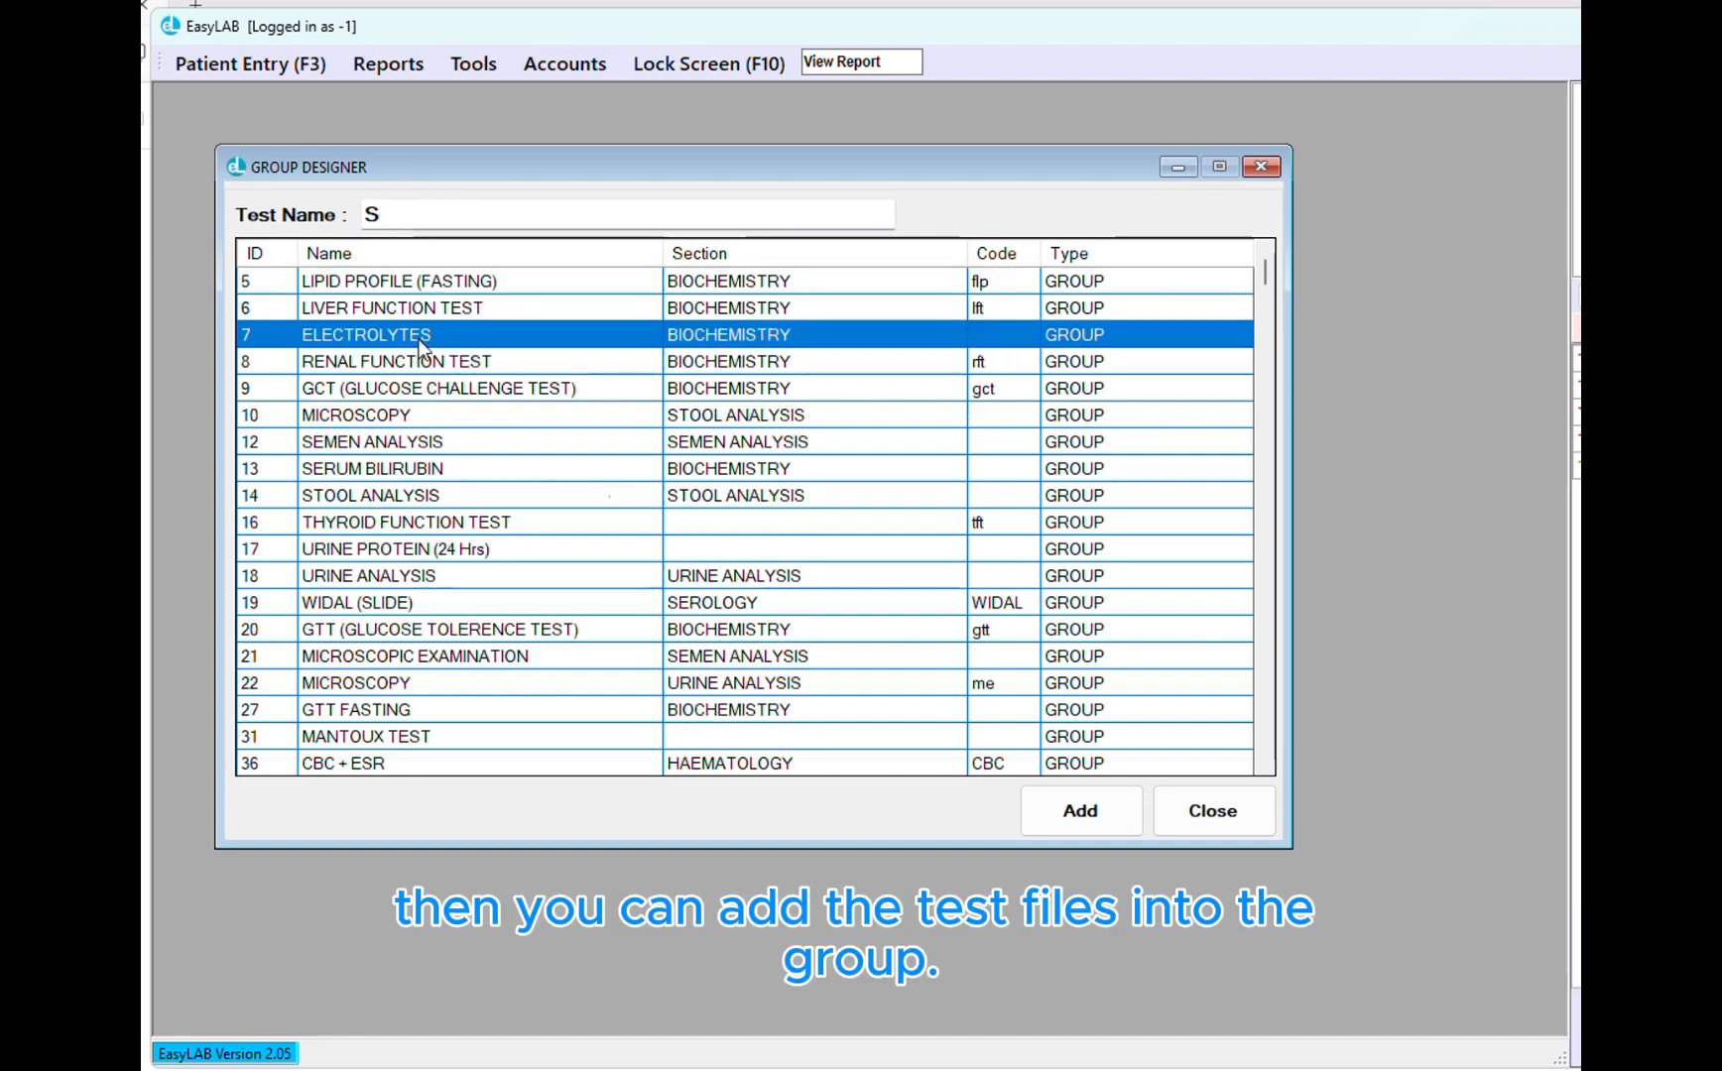
click(1128, 833)
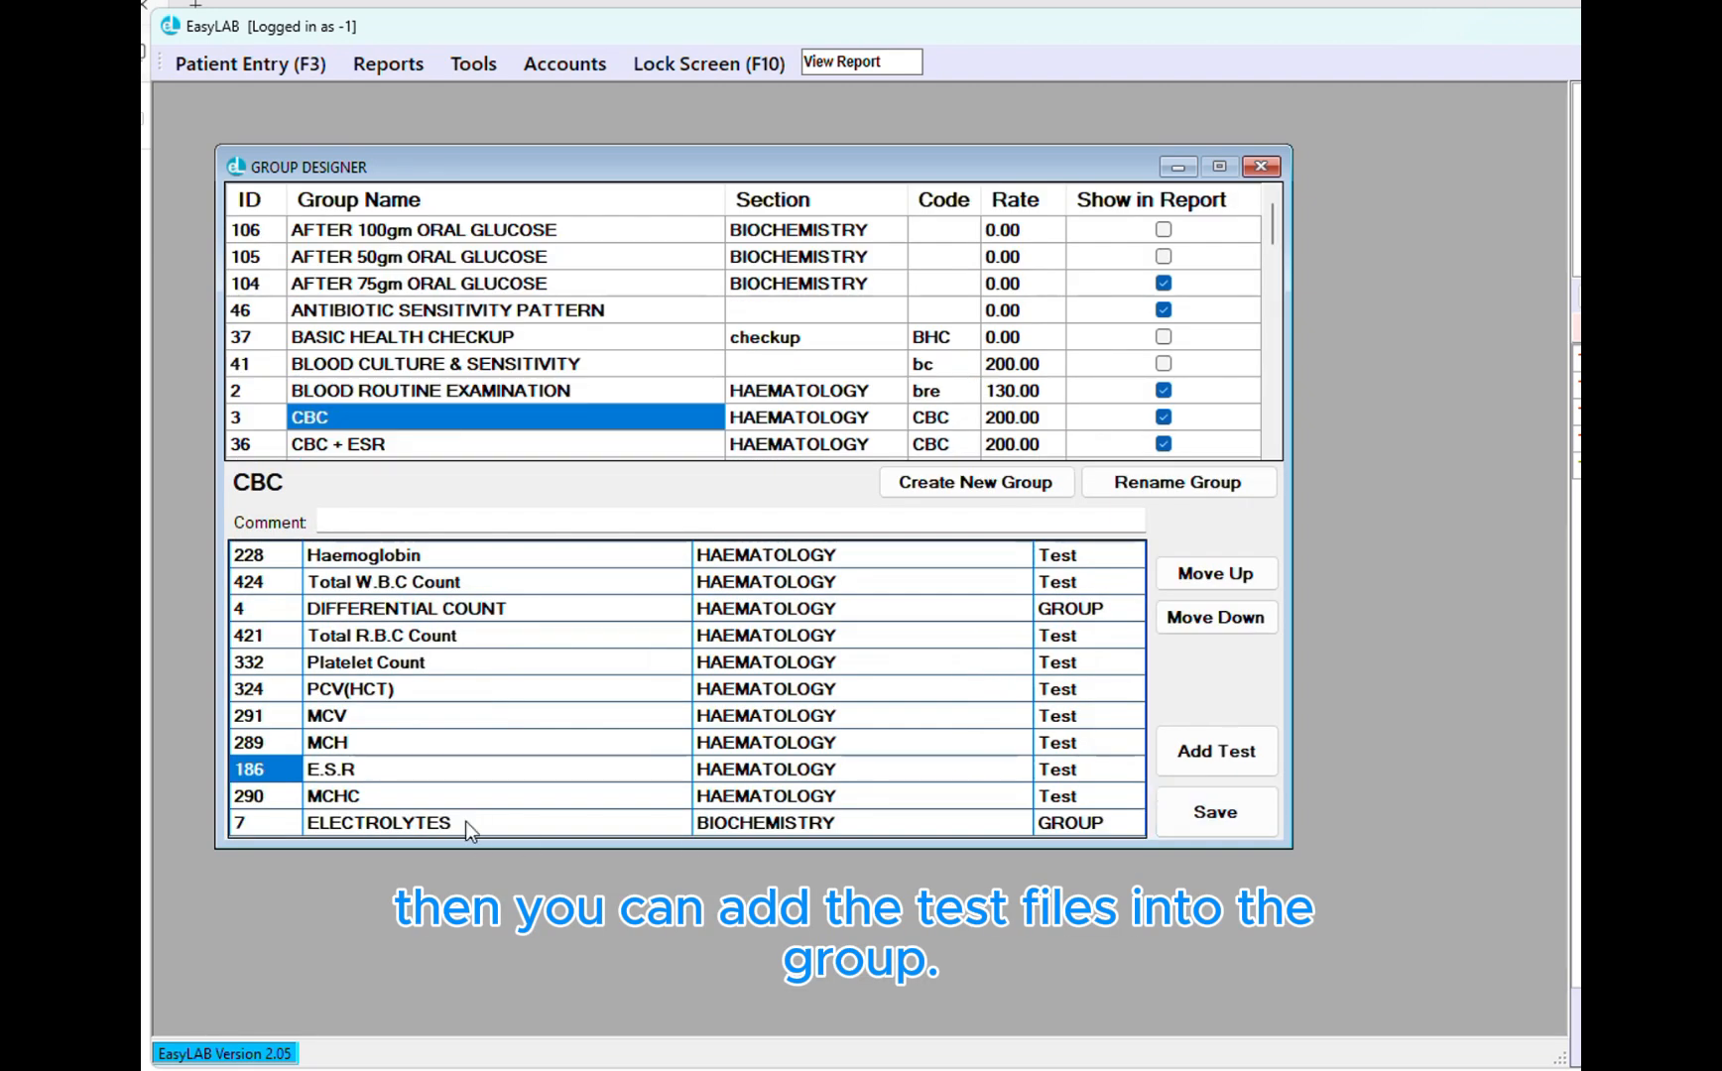
Remove ELECTROLYTES from the CBC group, confirming Yes, and close the Group Designer
click(463, 826)
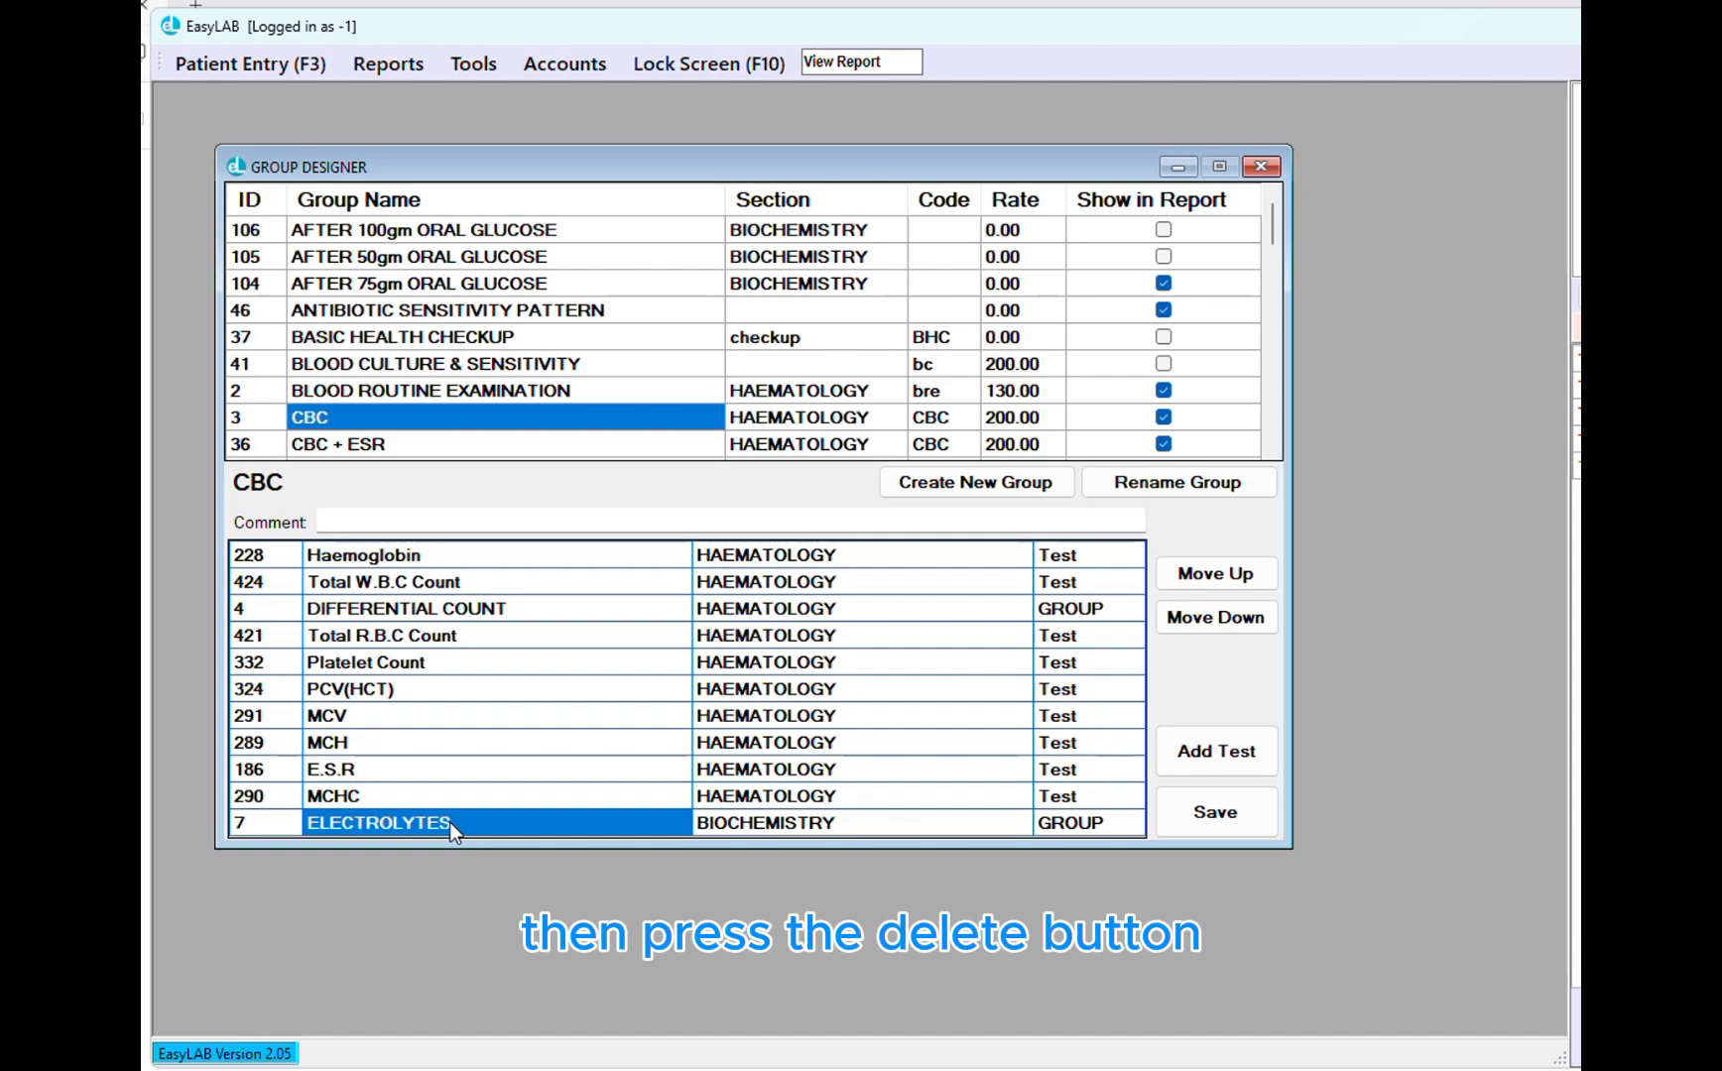
double_click(450, 823)
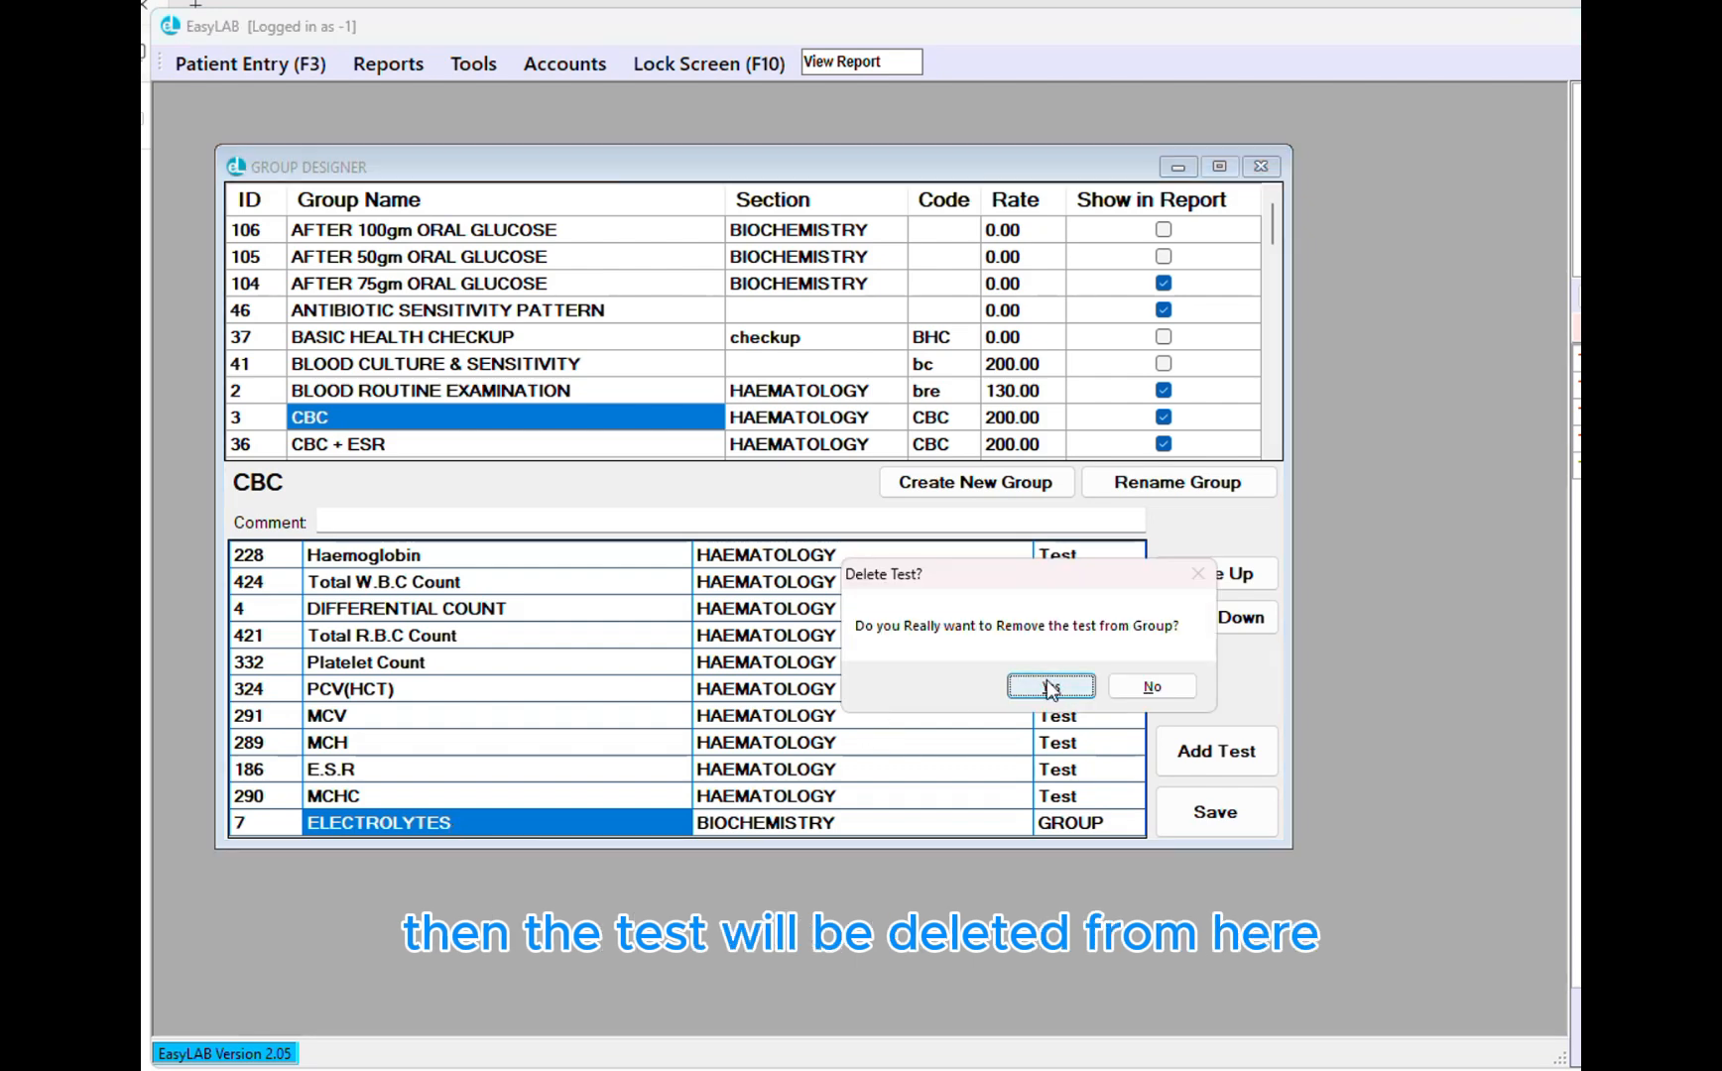
click(1051, 686)
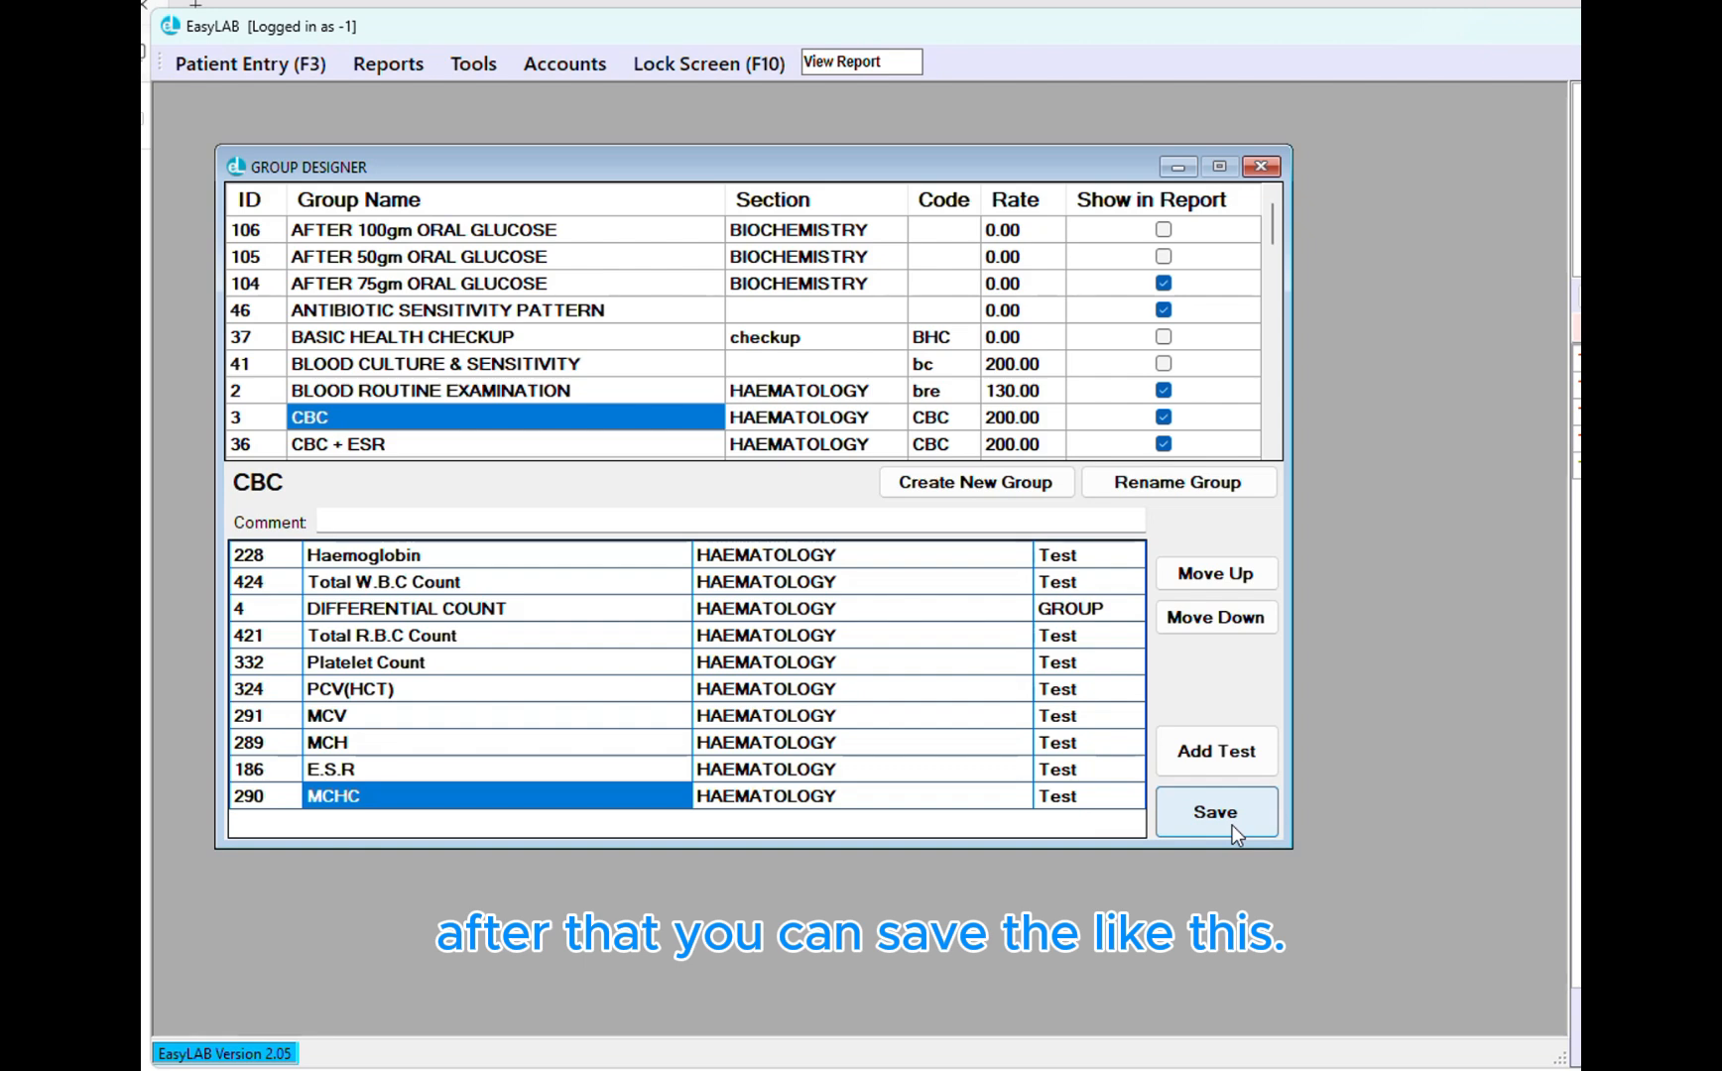
click(1266, 166)
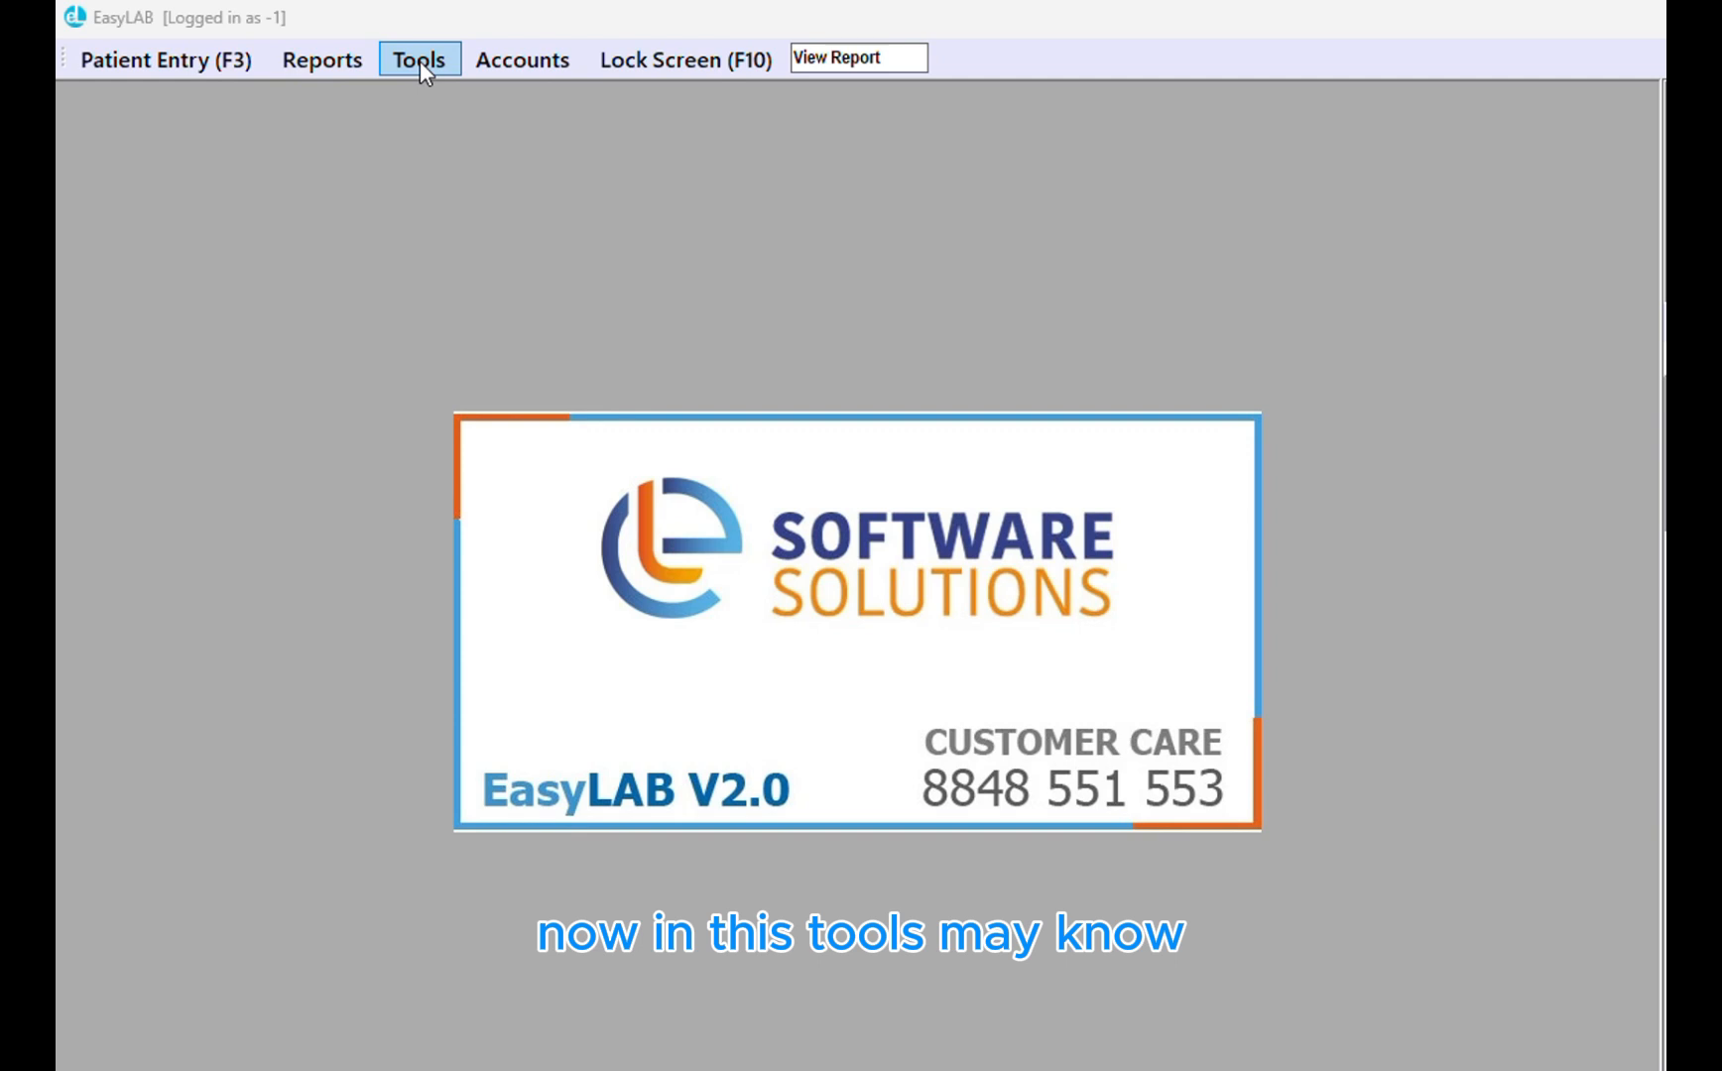
click(428, 59)
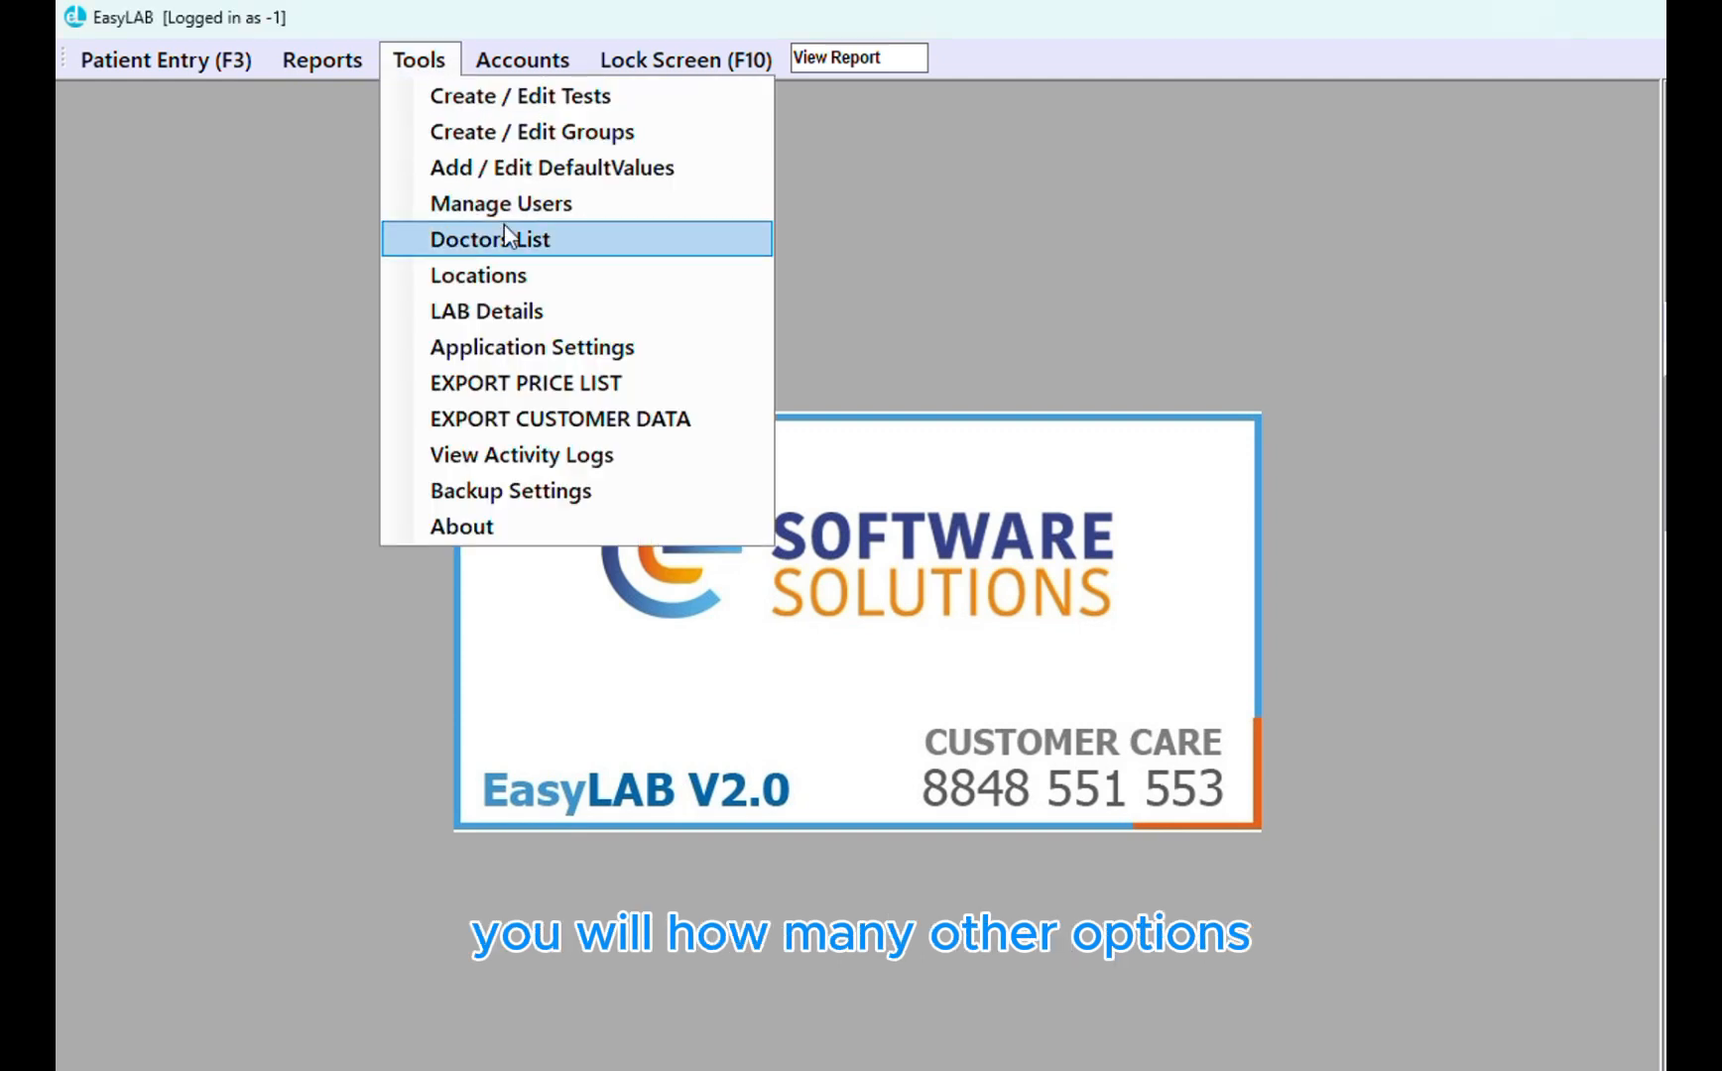
click(544, 170)
click(336, 436)
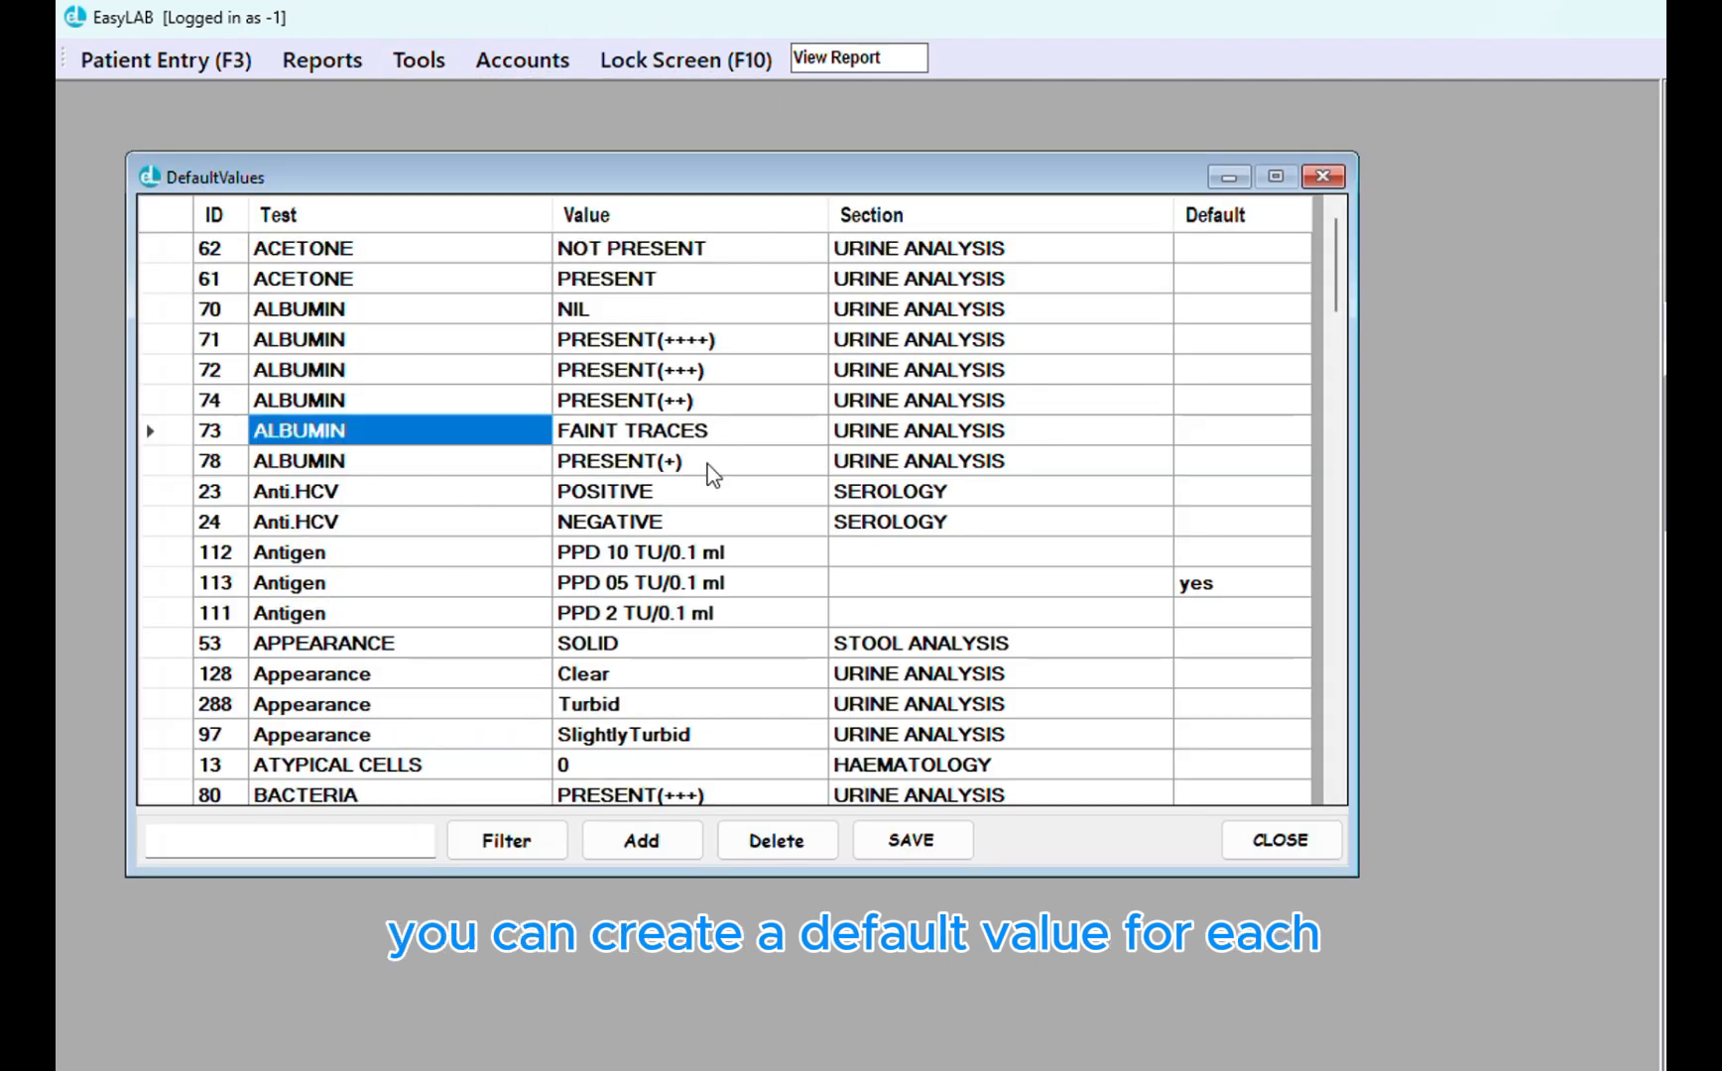
scroll(679, 525, down, 4)
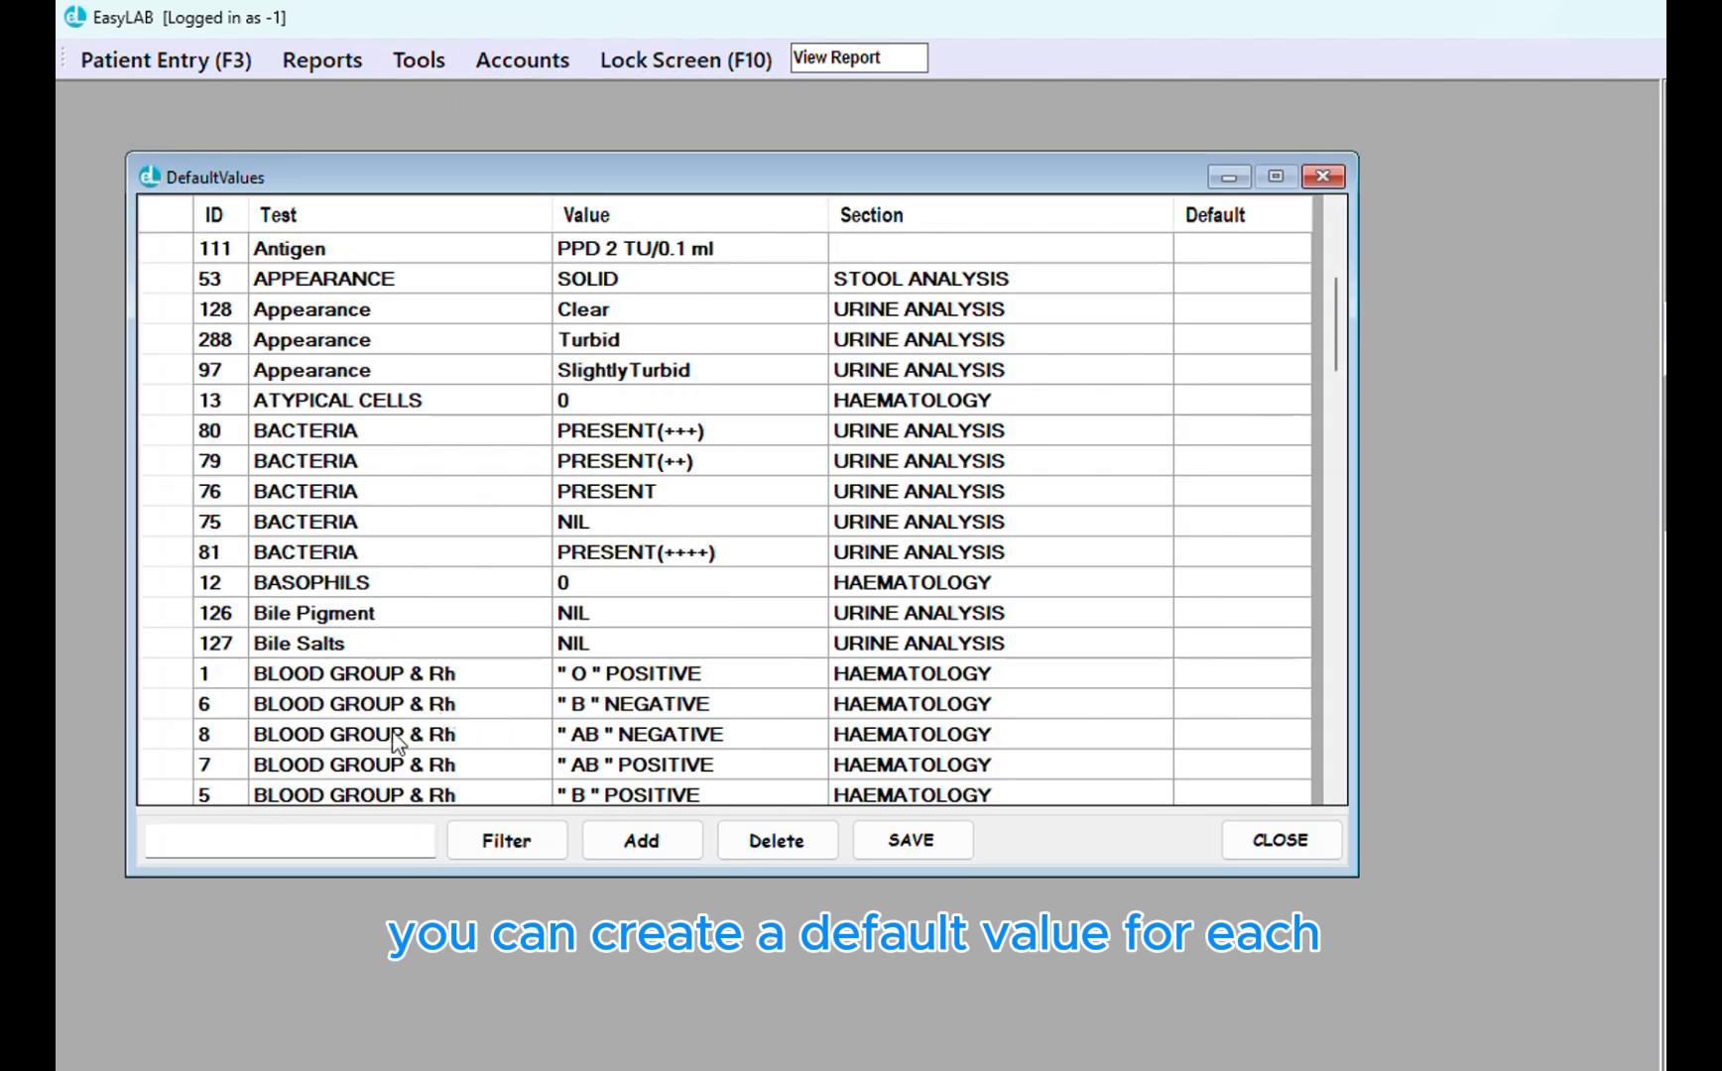
drag(381, 704, 977, 709)
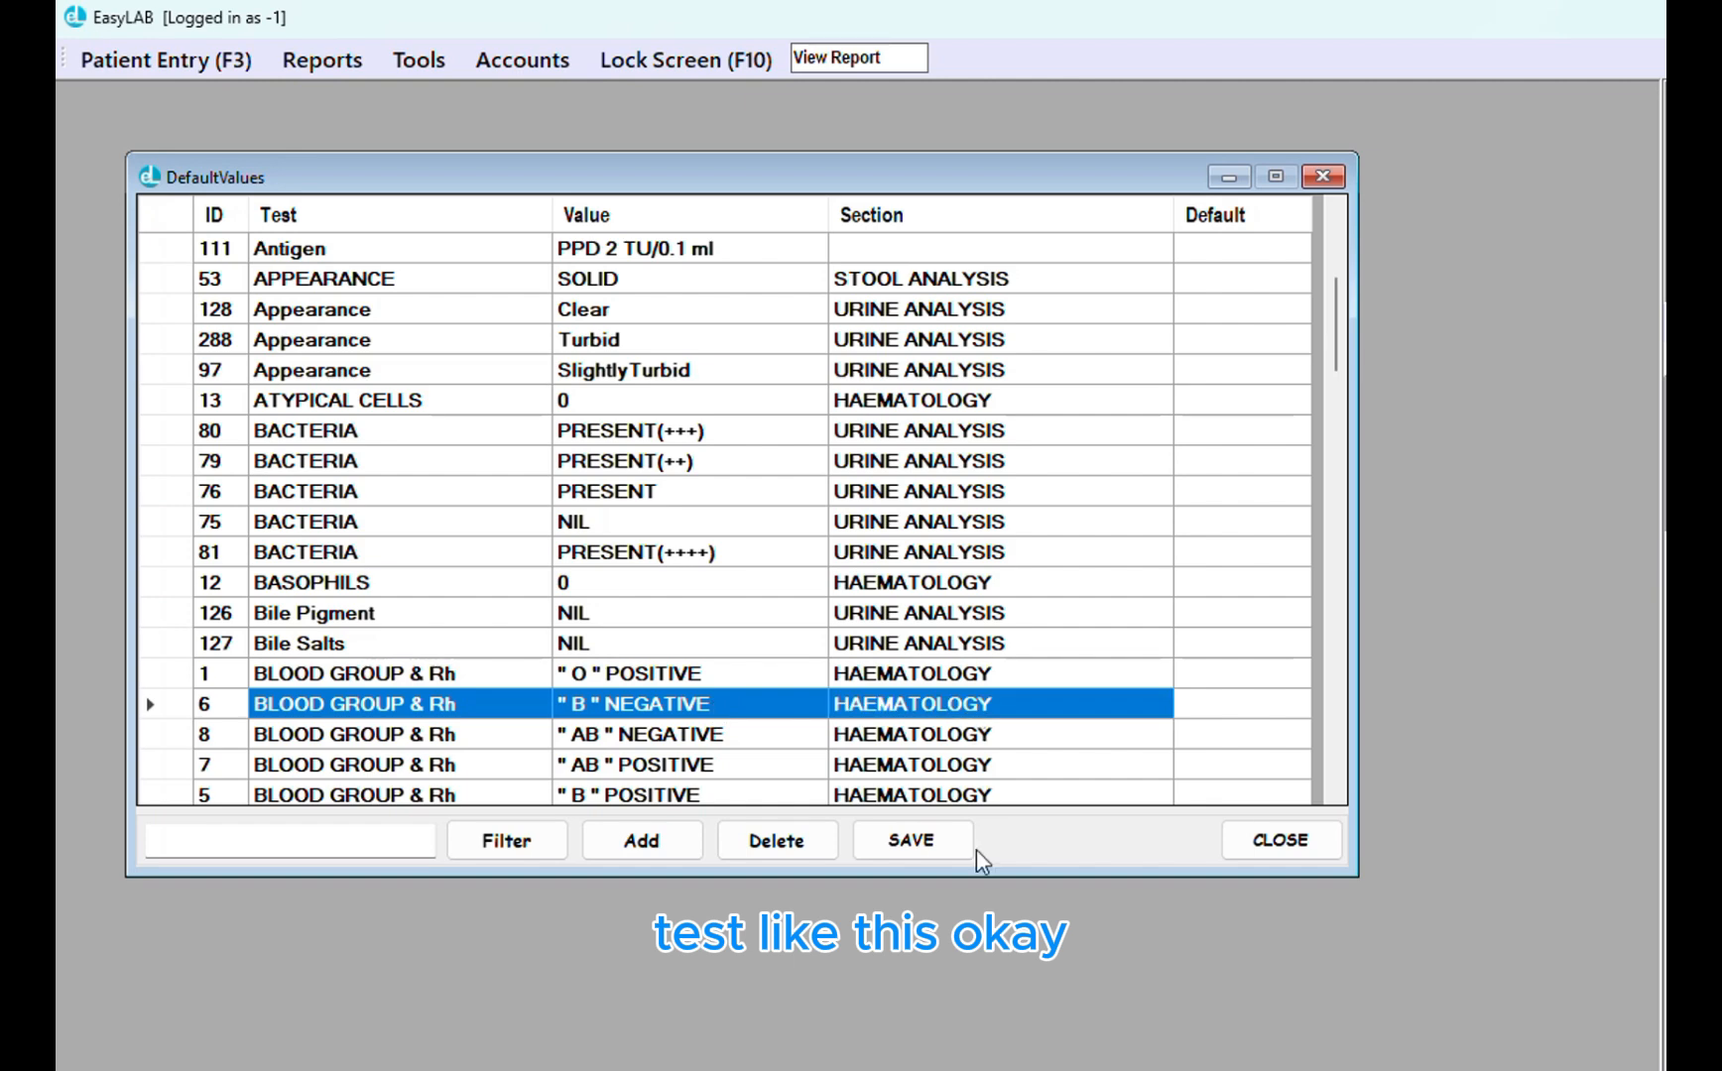
click(1279, 842)
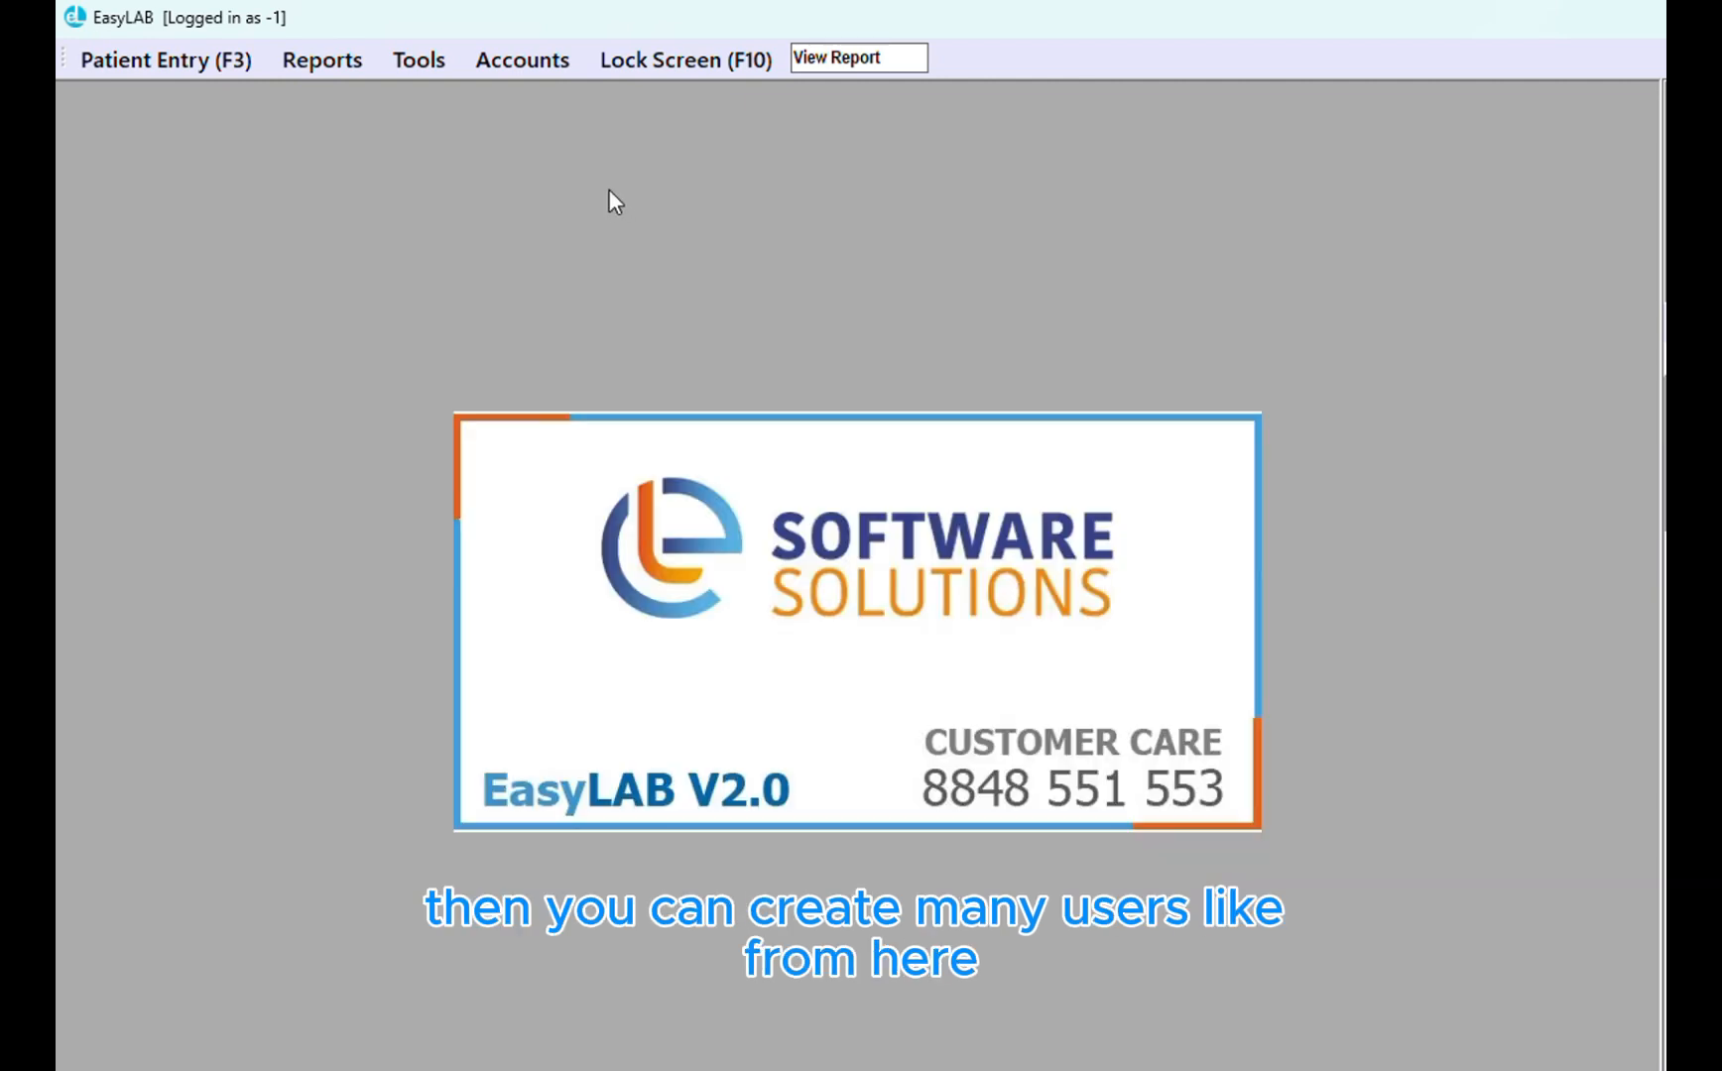
click(415, 64)
click(558, 213)
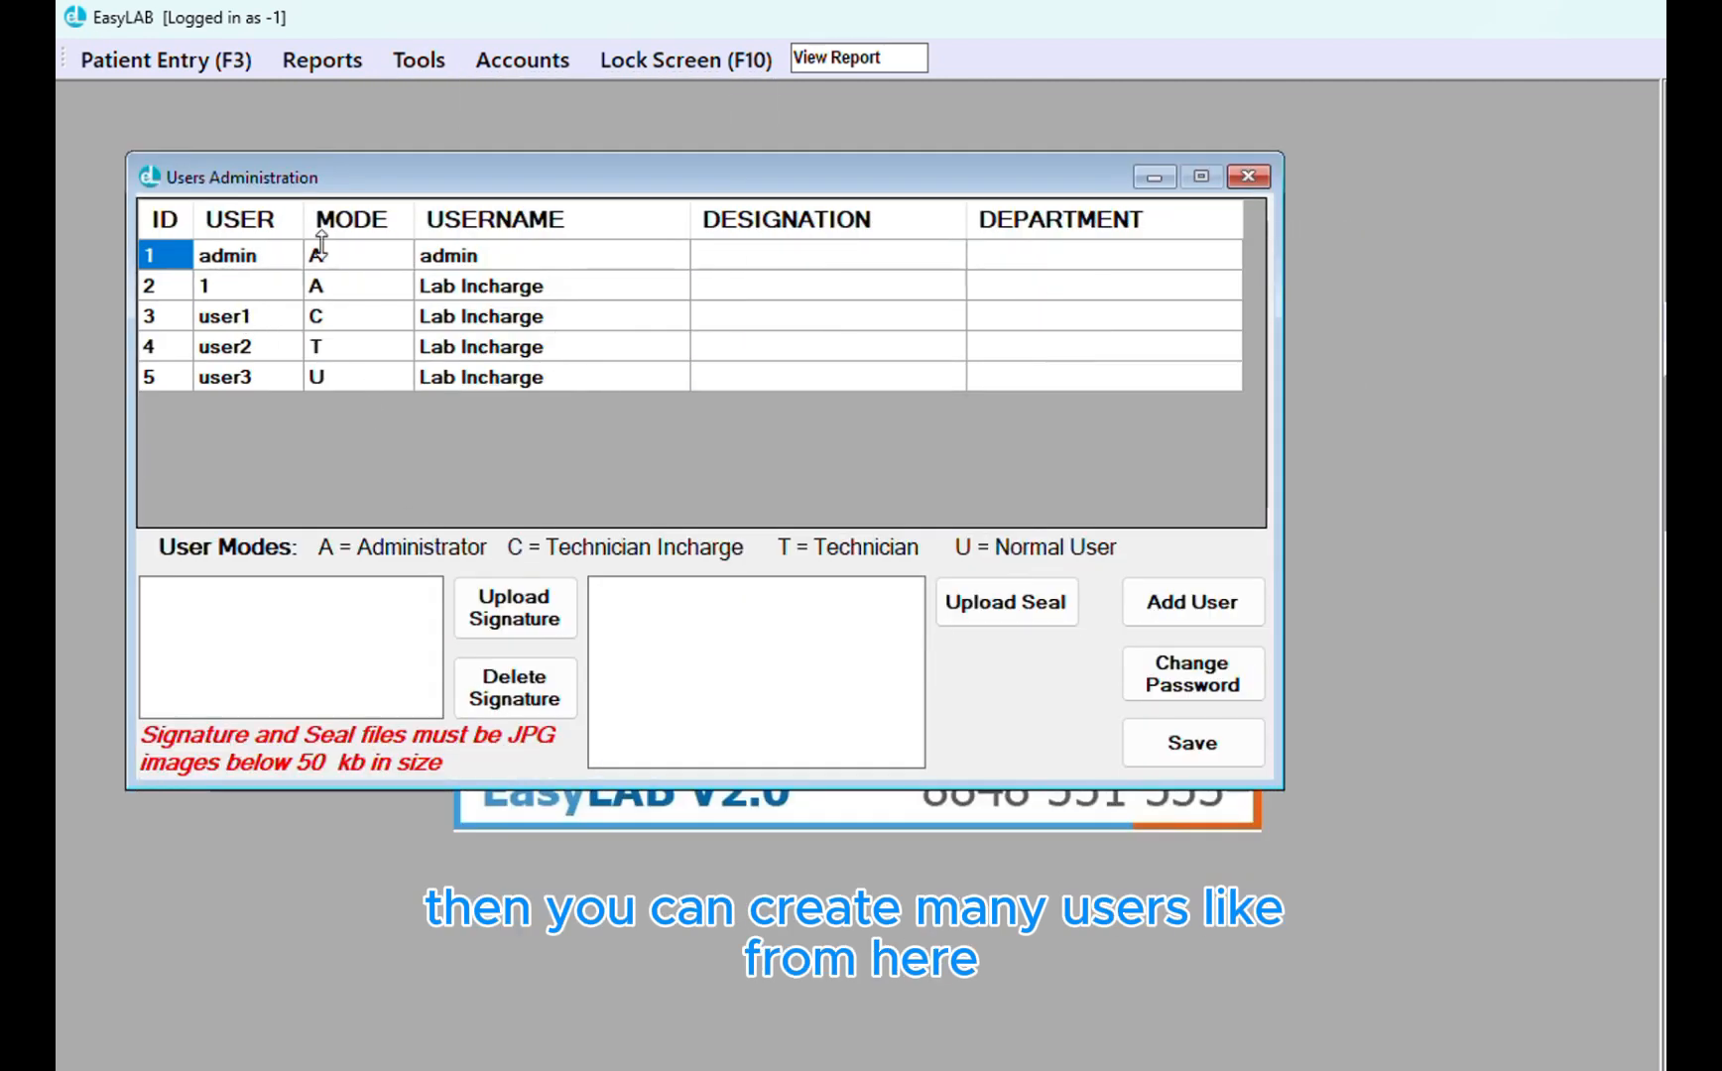
click(266, 349)
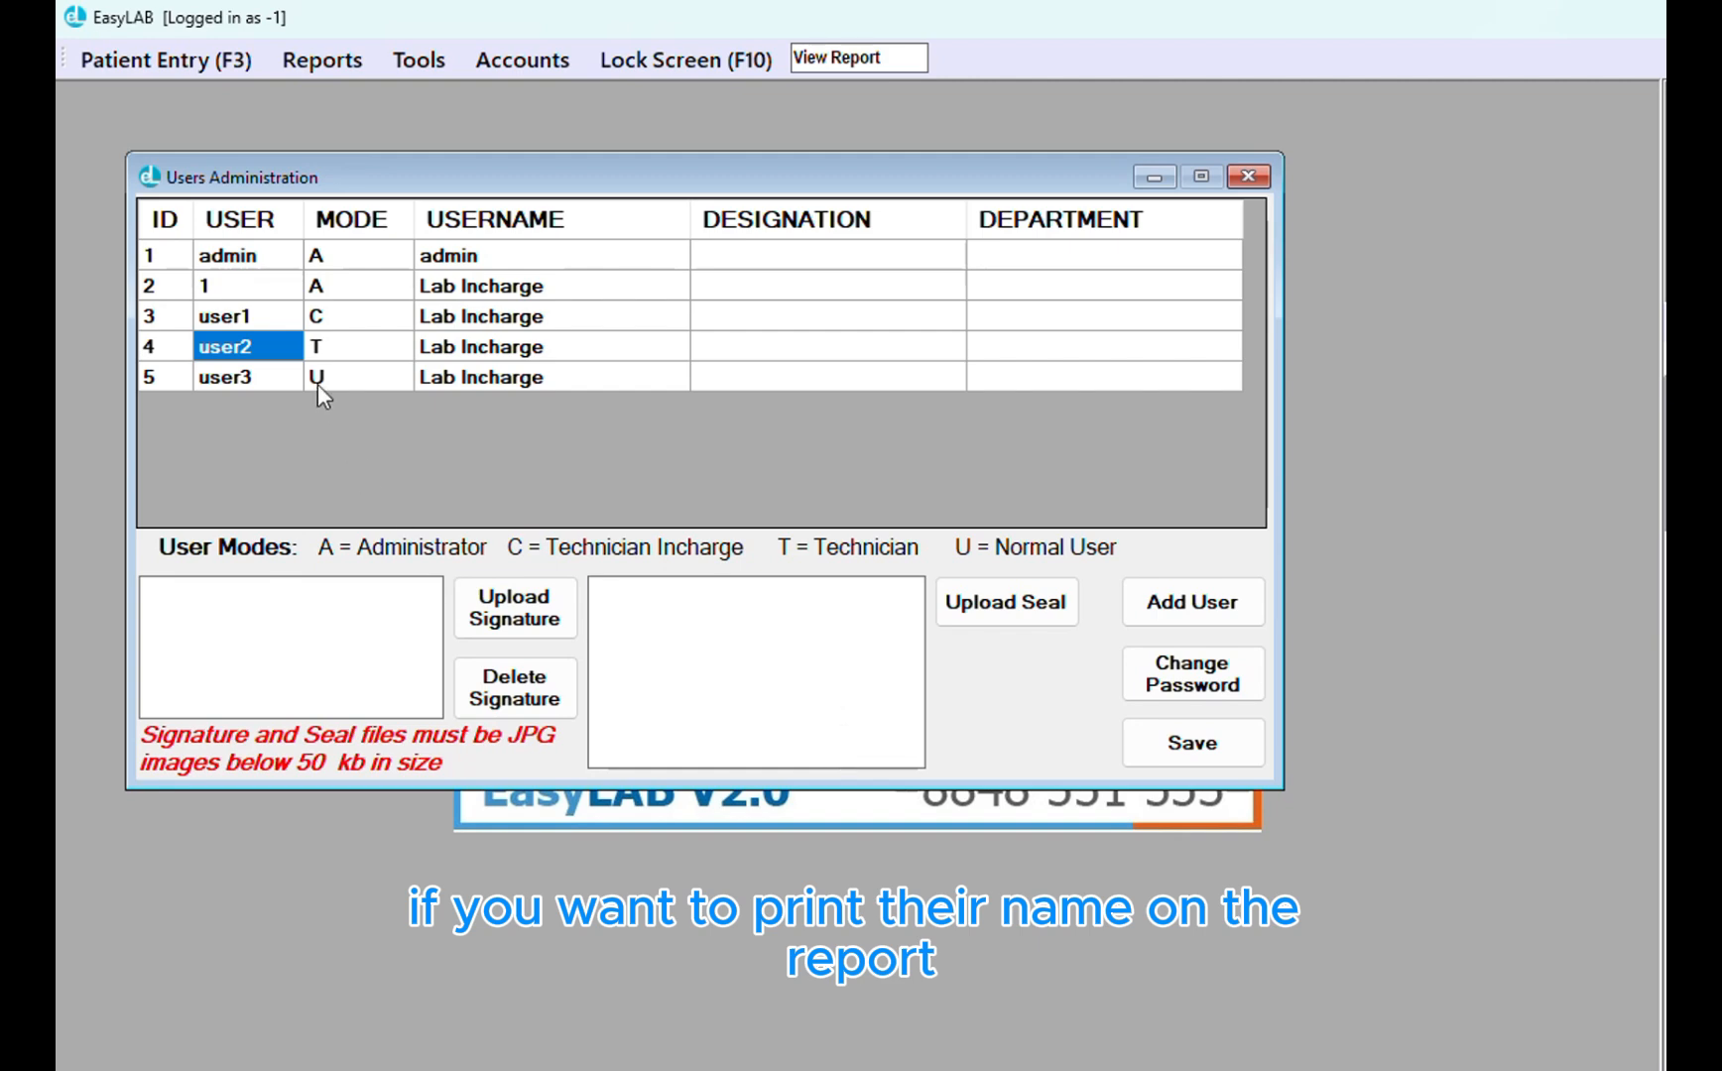
click(458, 357)
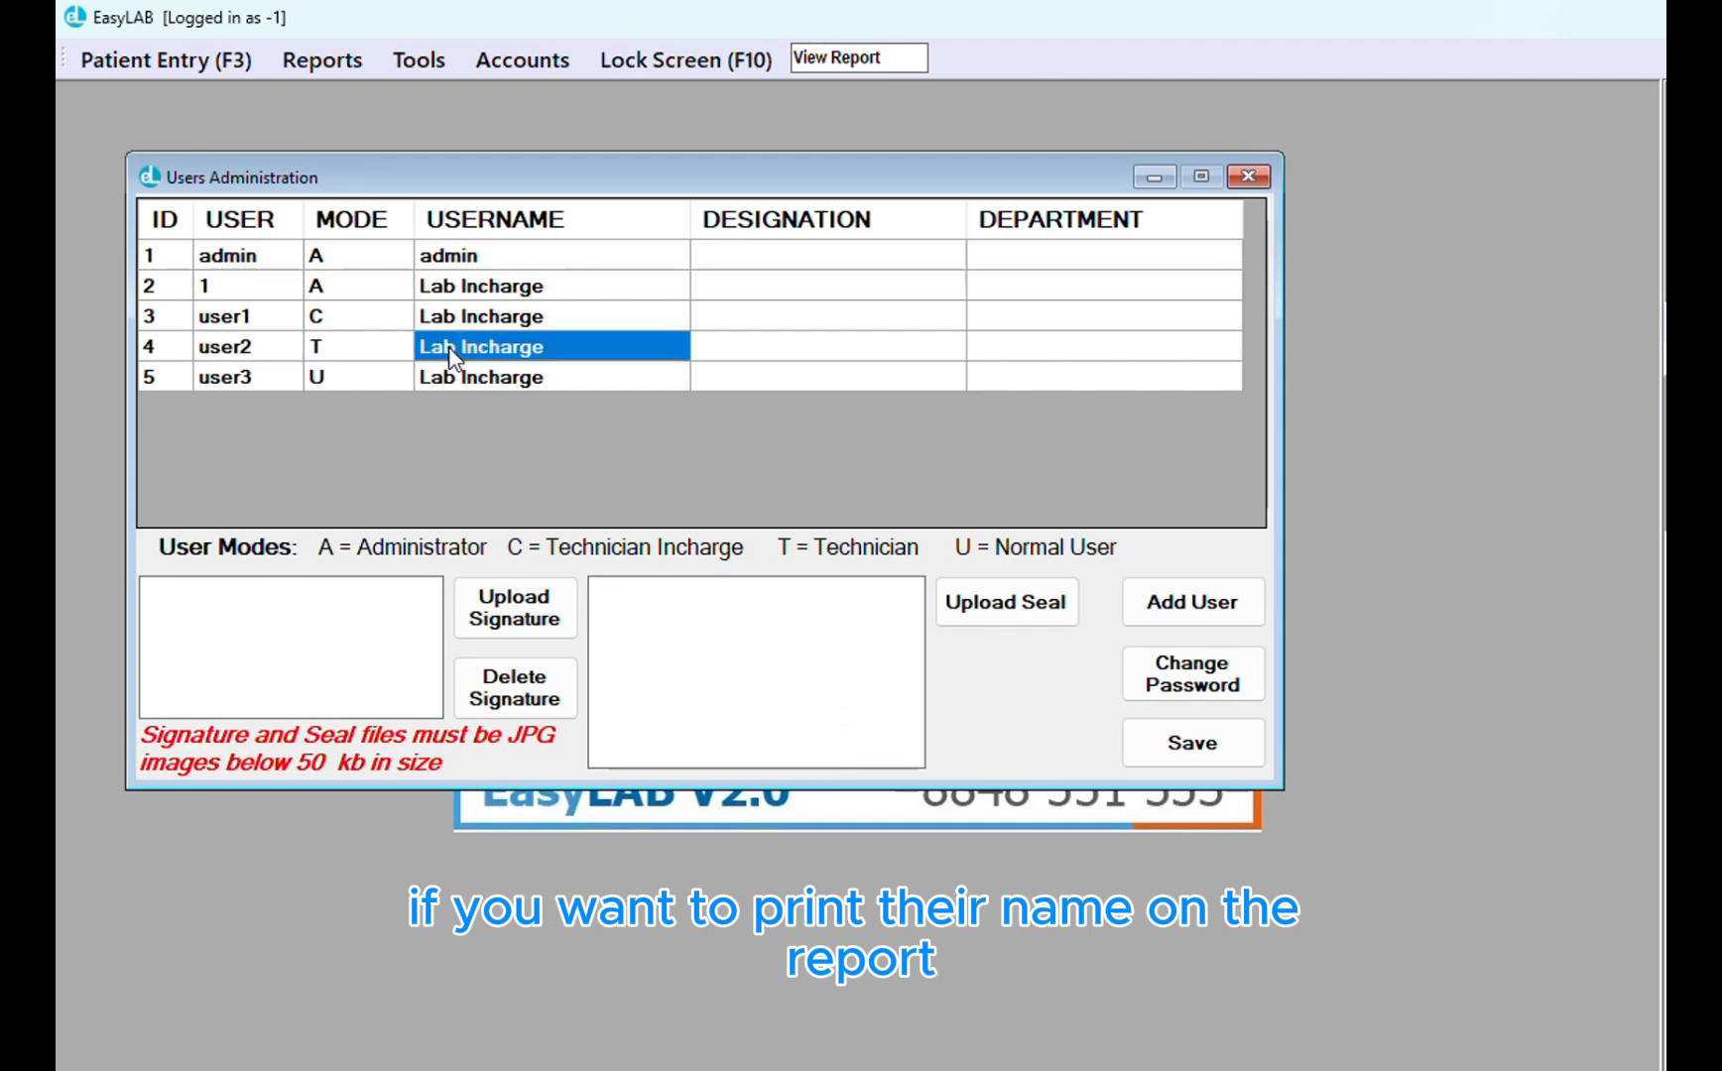
click(437, 342)
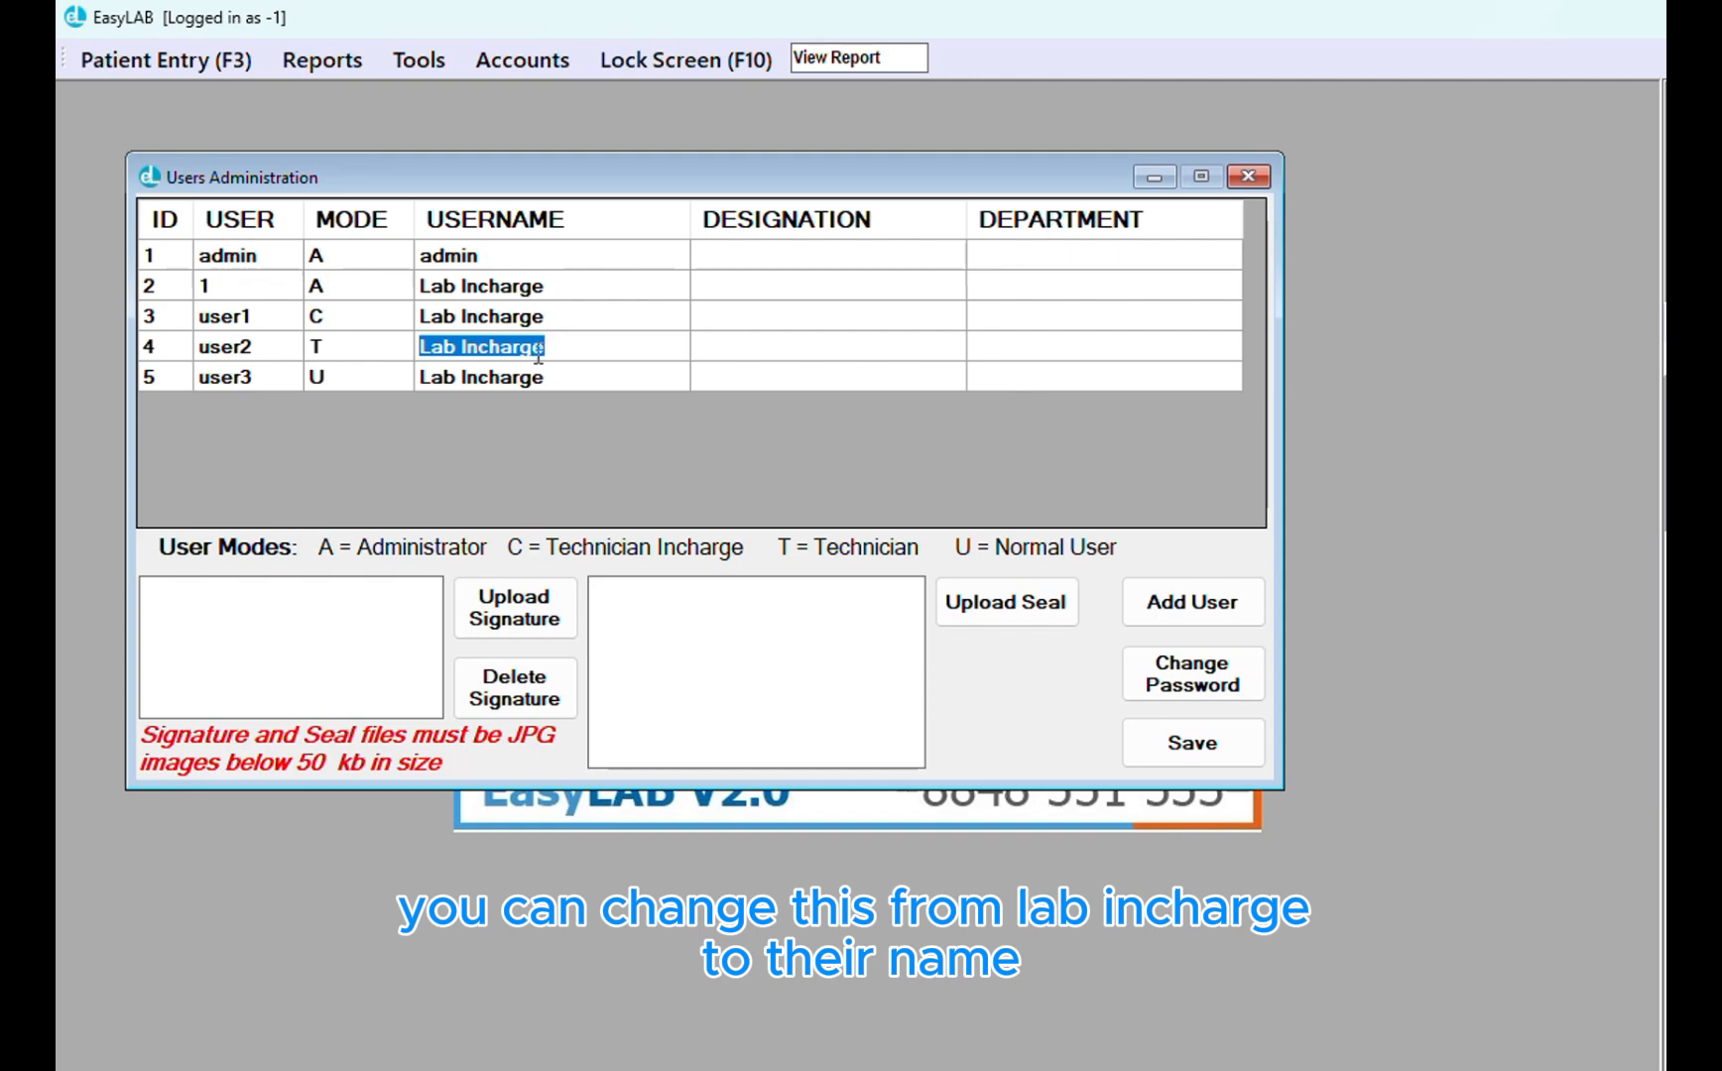
click(760, 355)
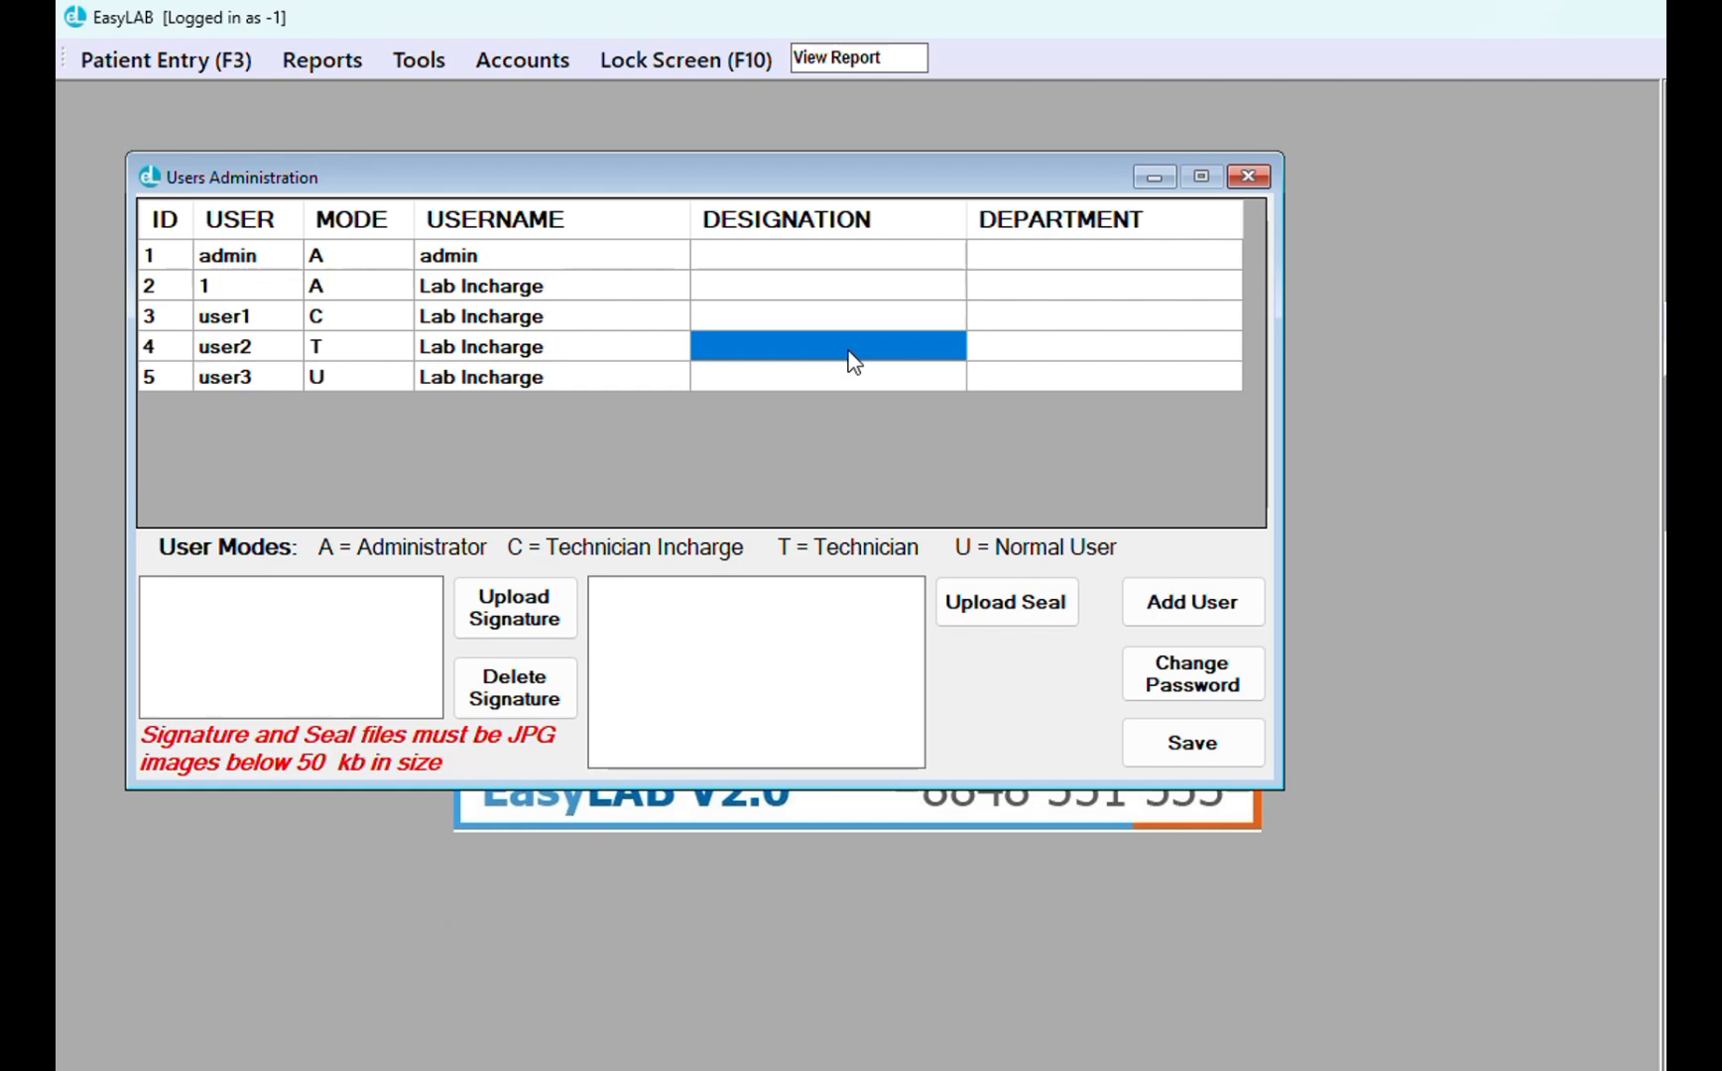
click(1248, 177)
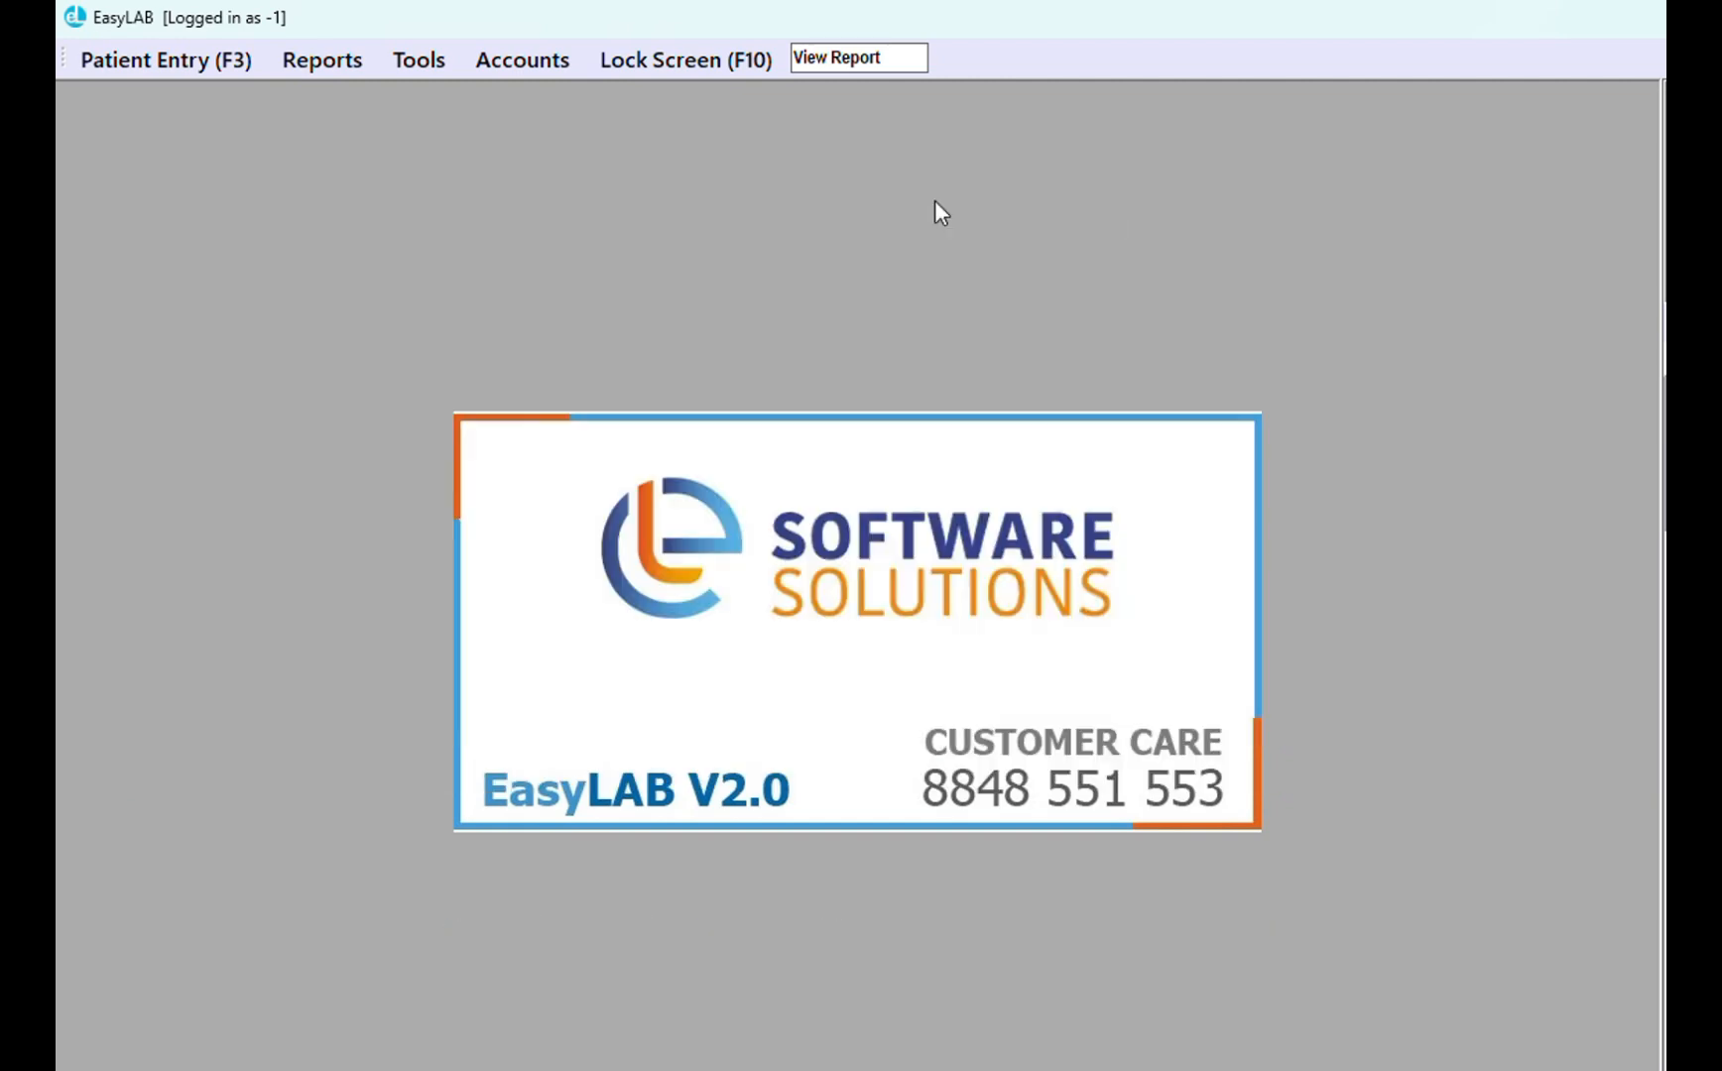
click(418, 63)
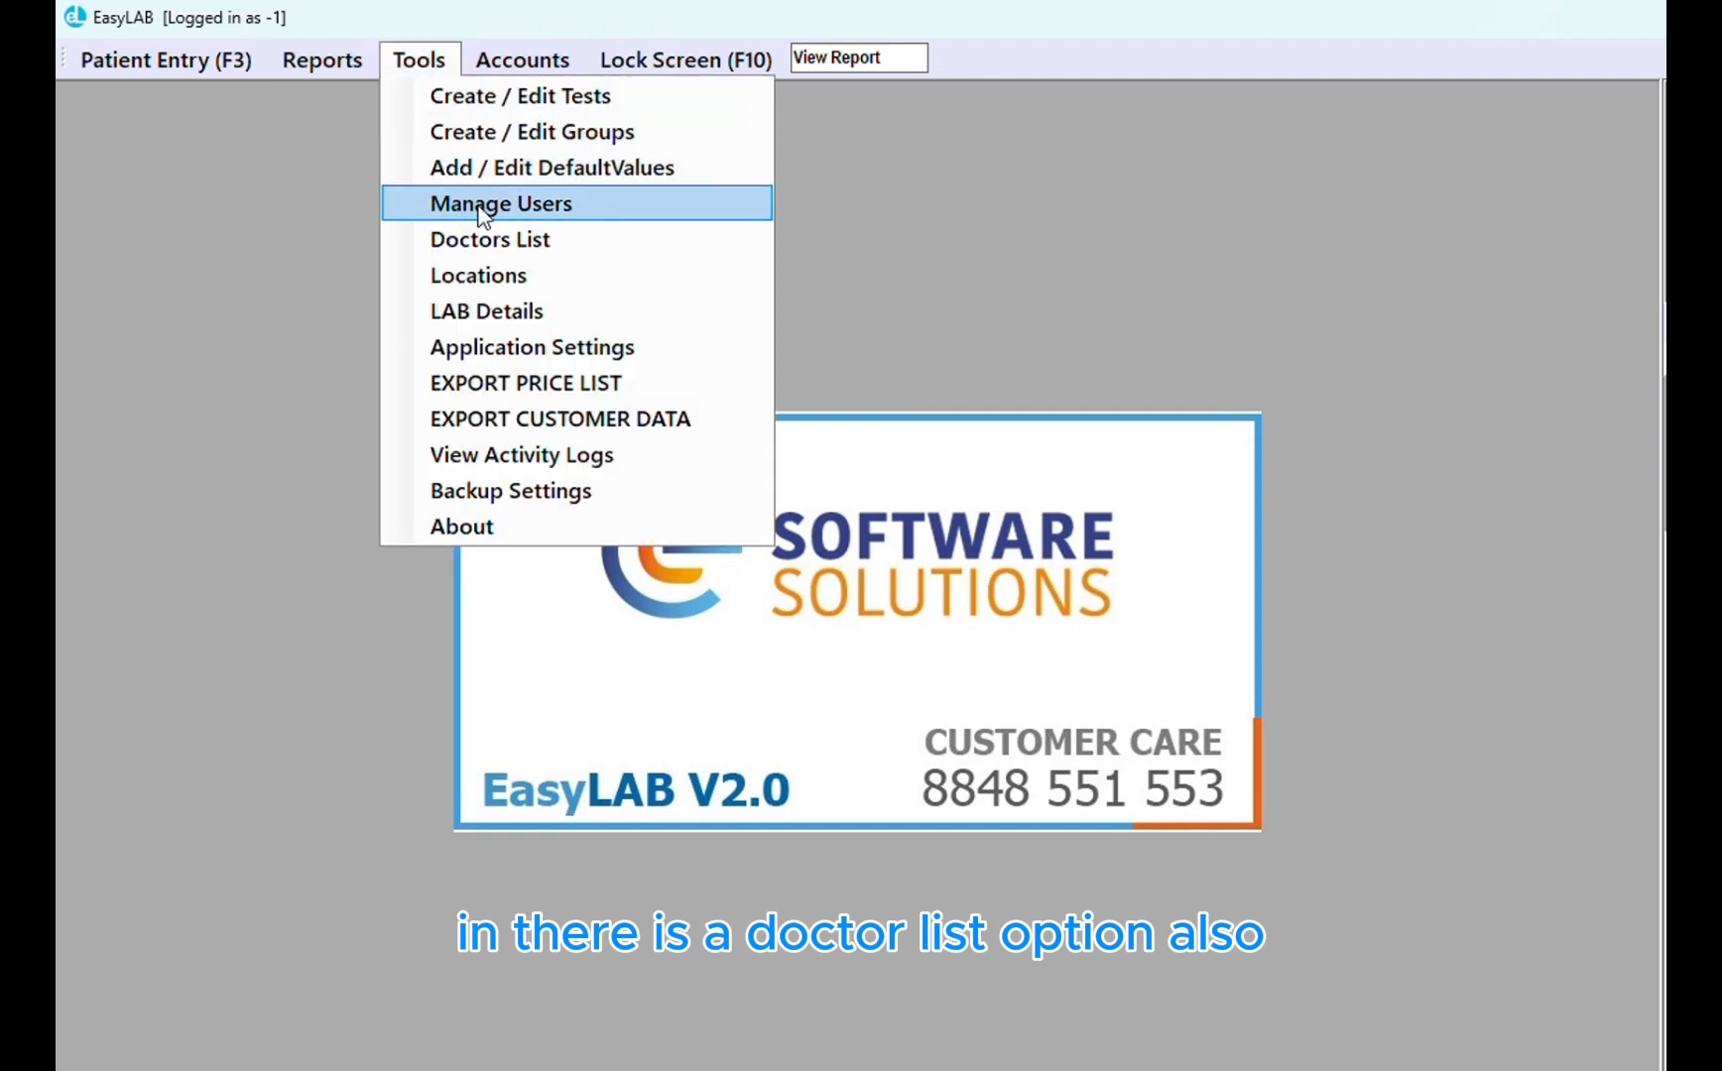
click(476, 240)
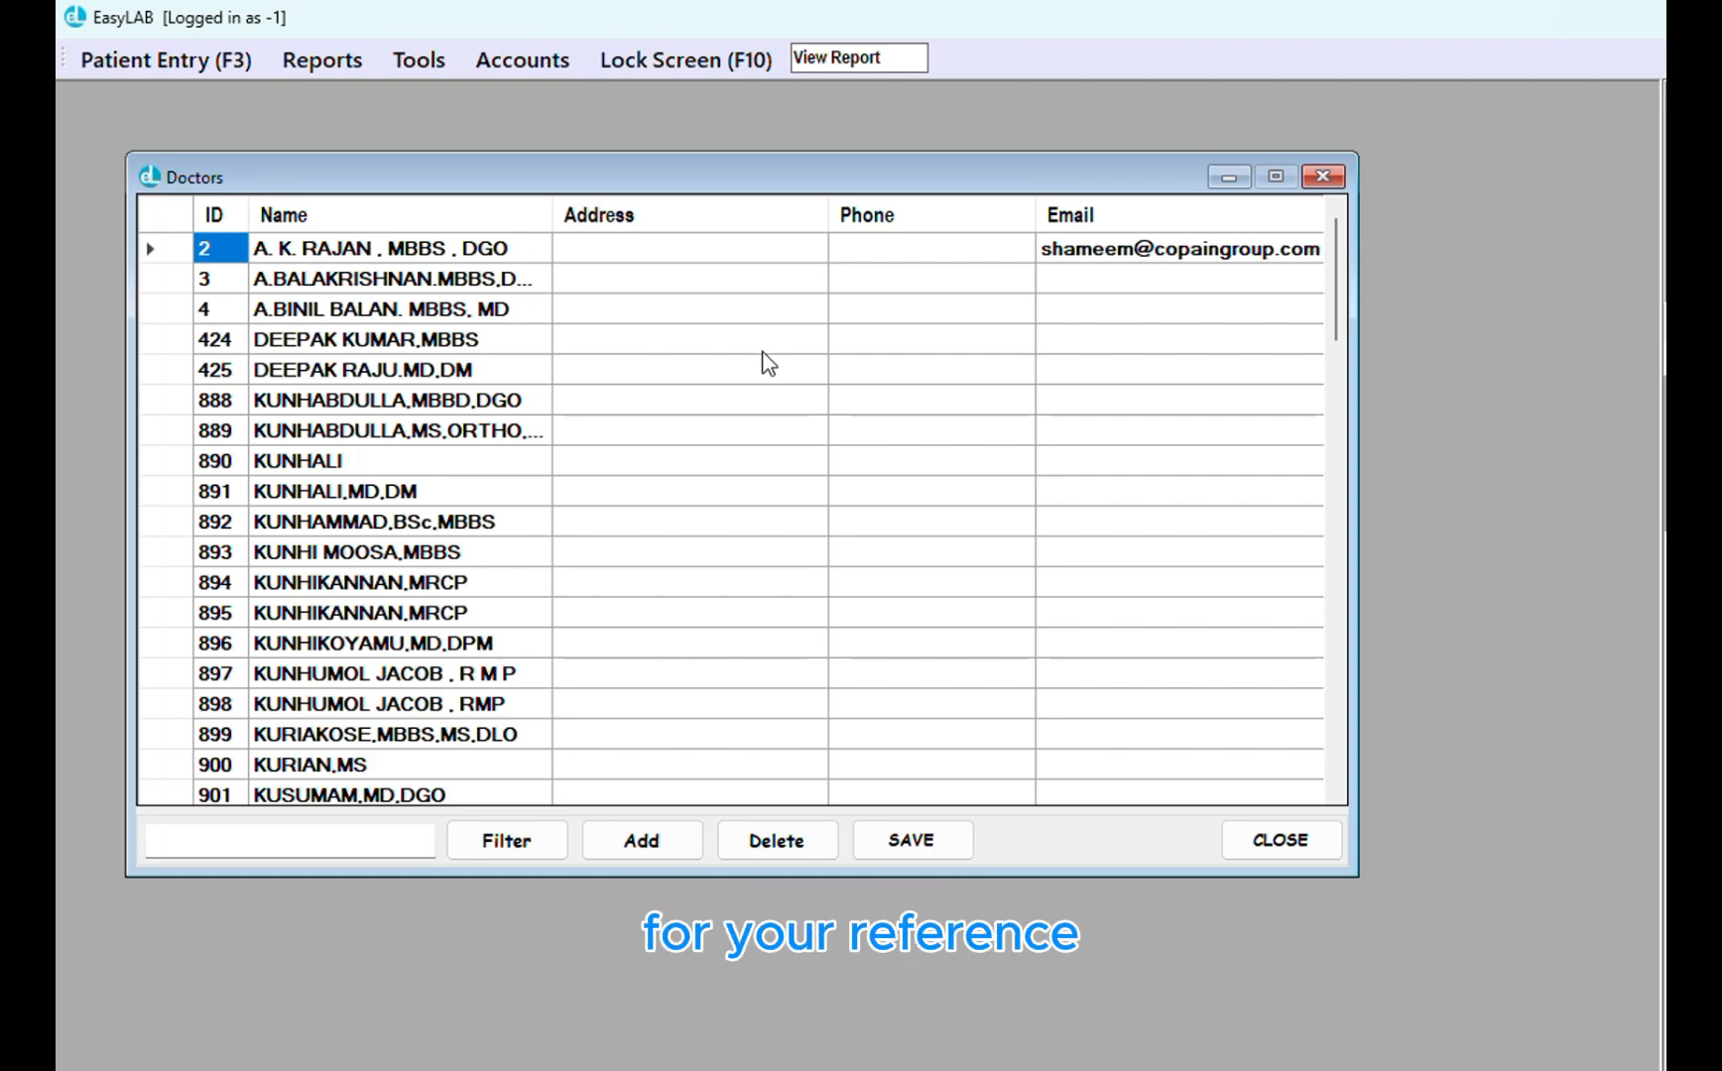
click(1322, 176)
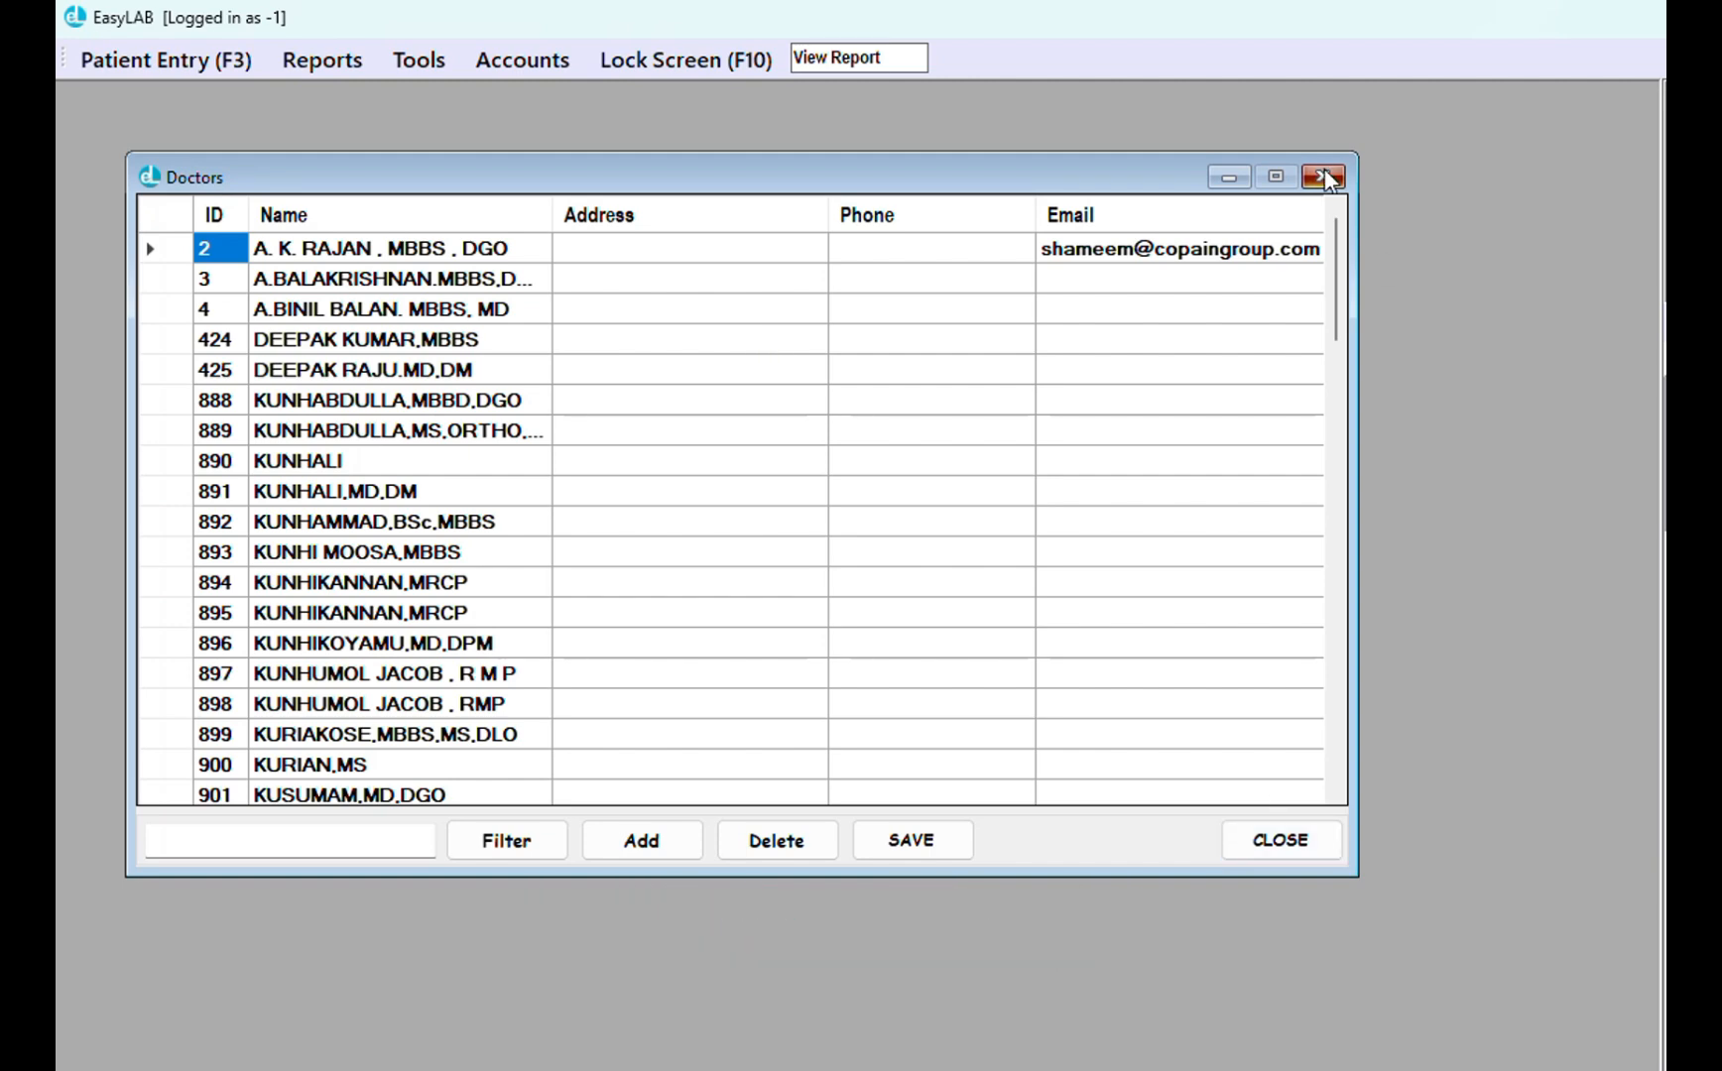
click(407, 66)
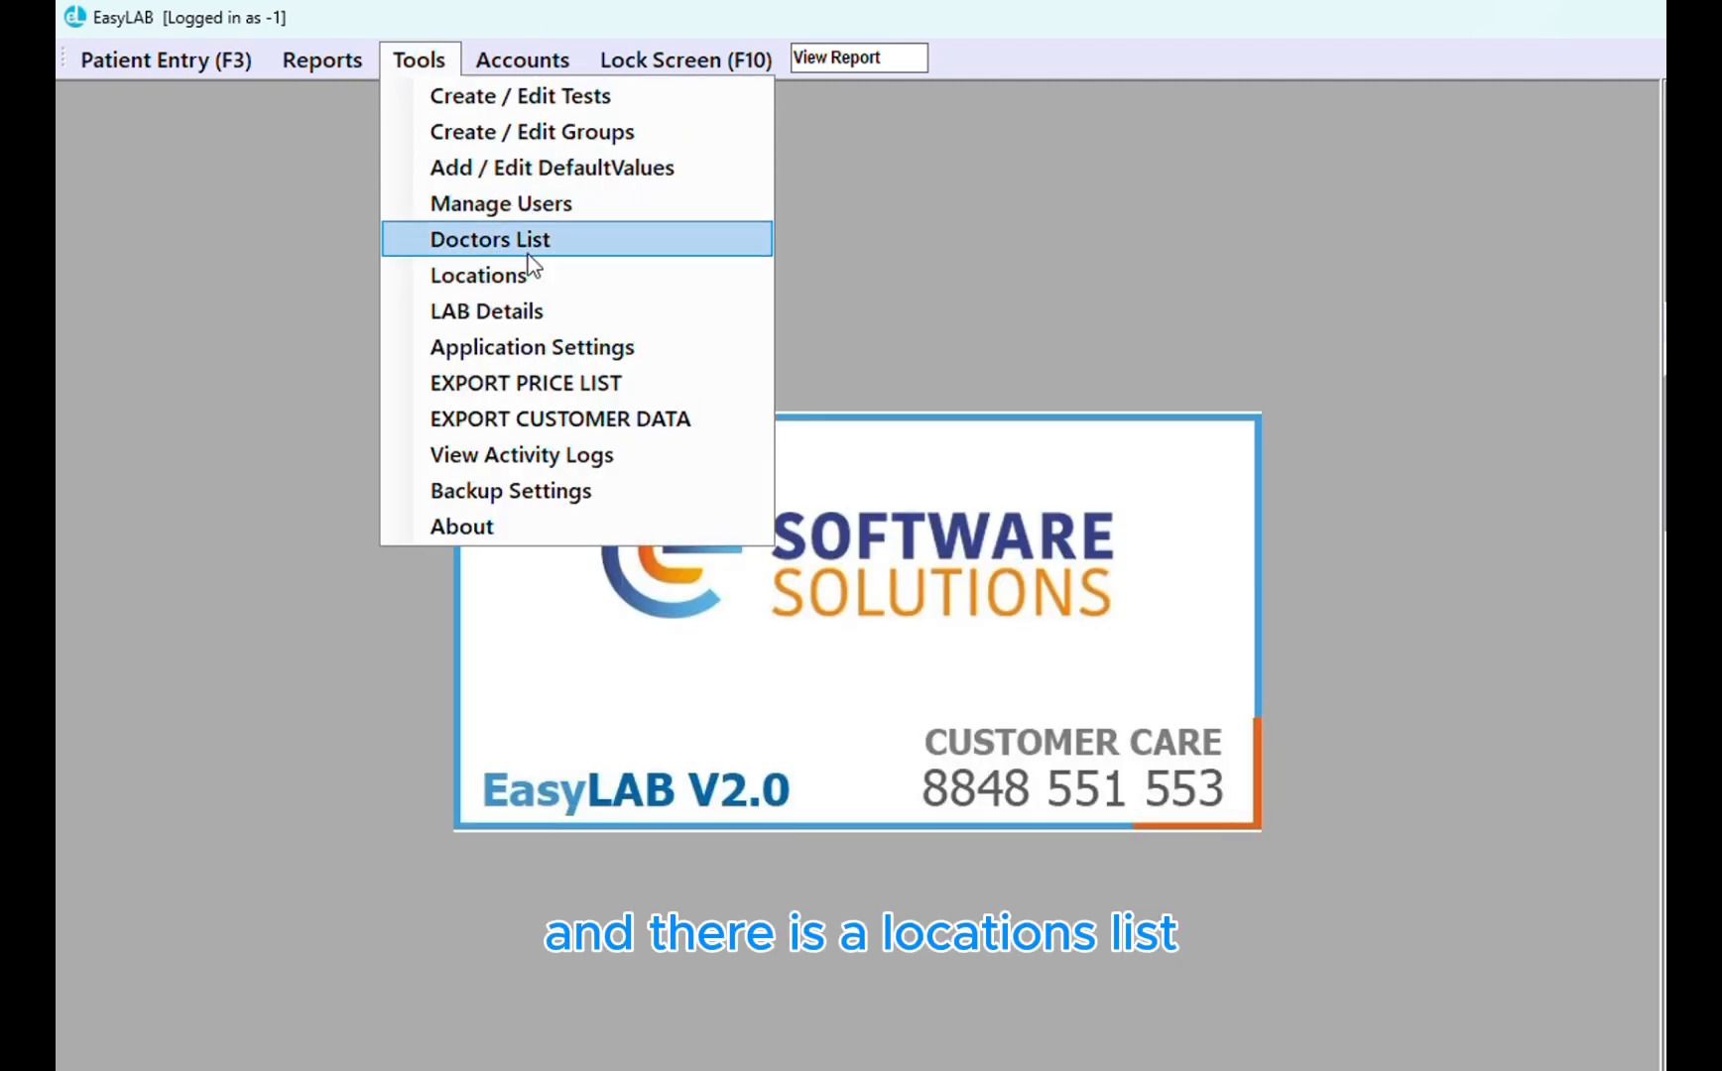
click(533, 275)
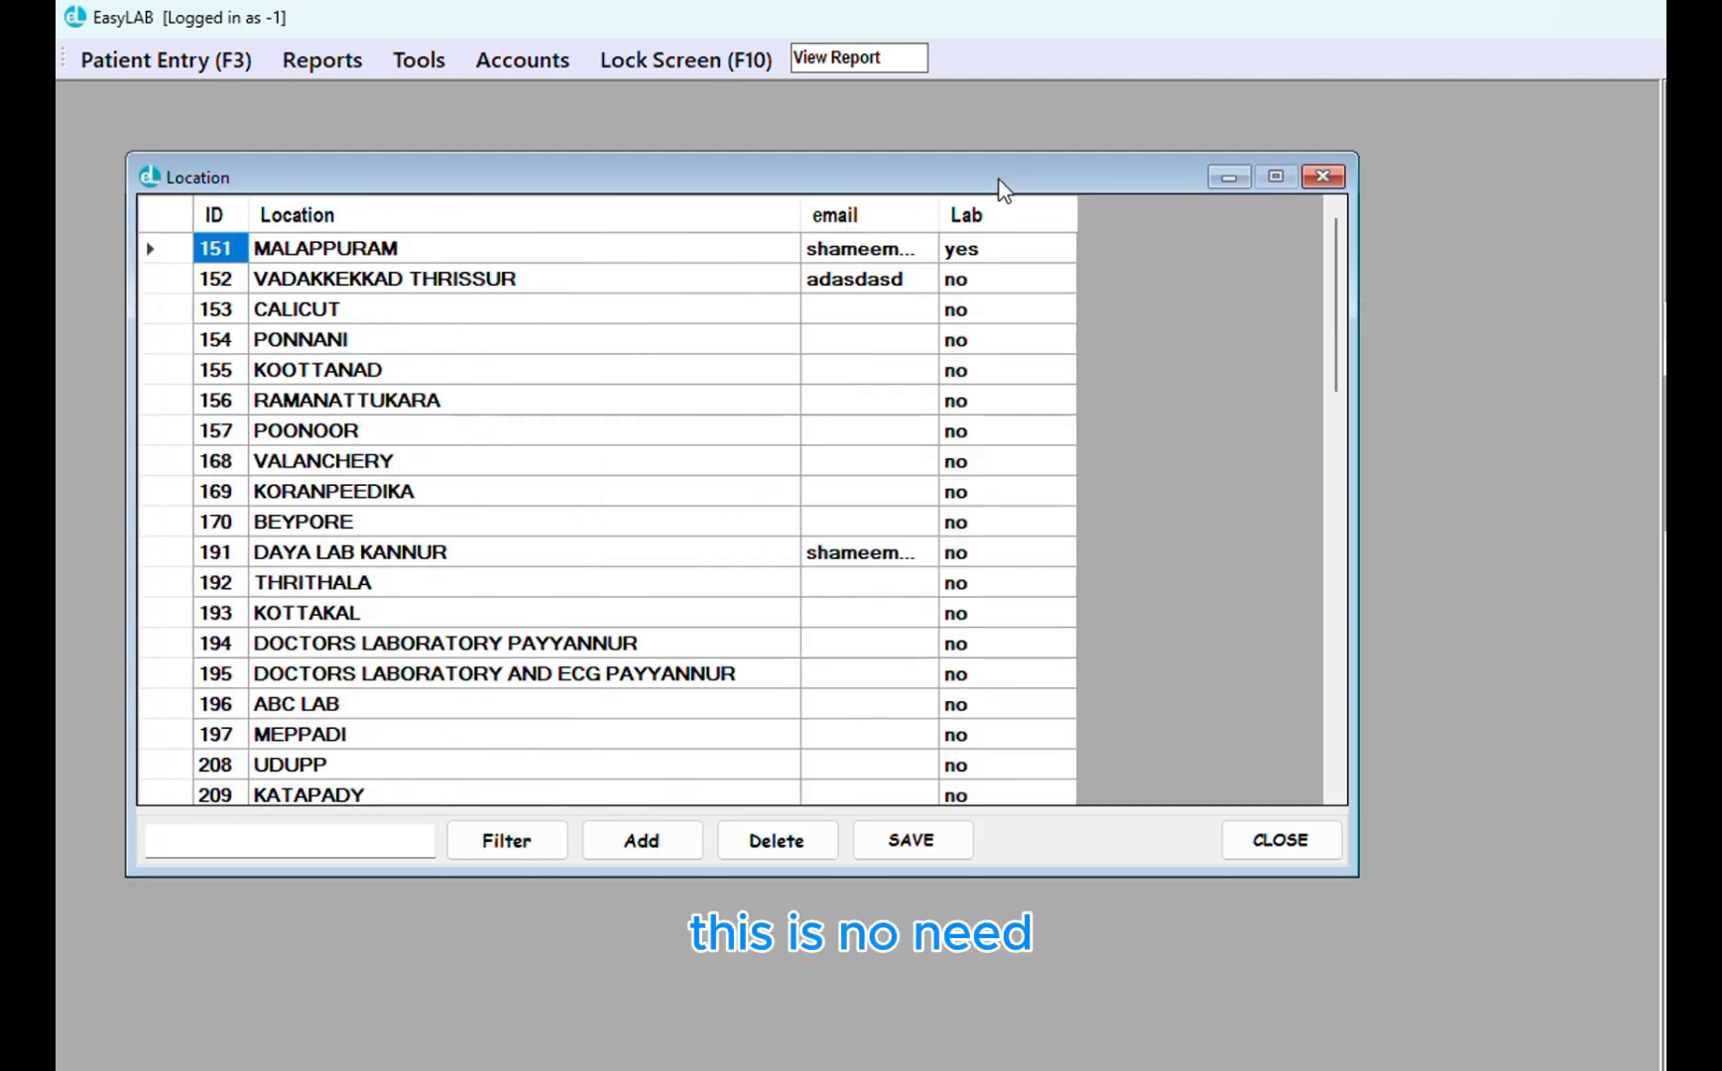
click(1322, 175)
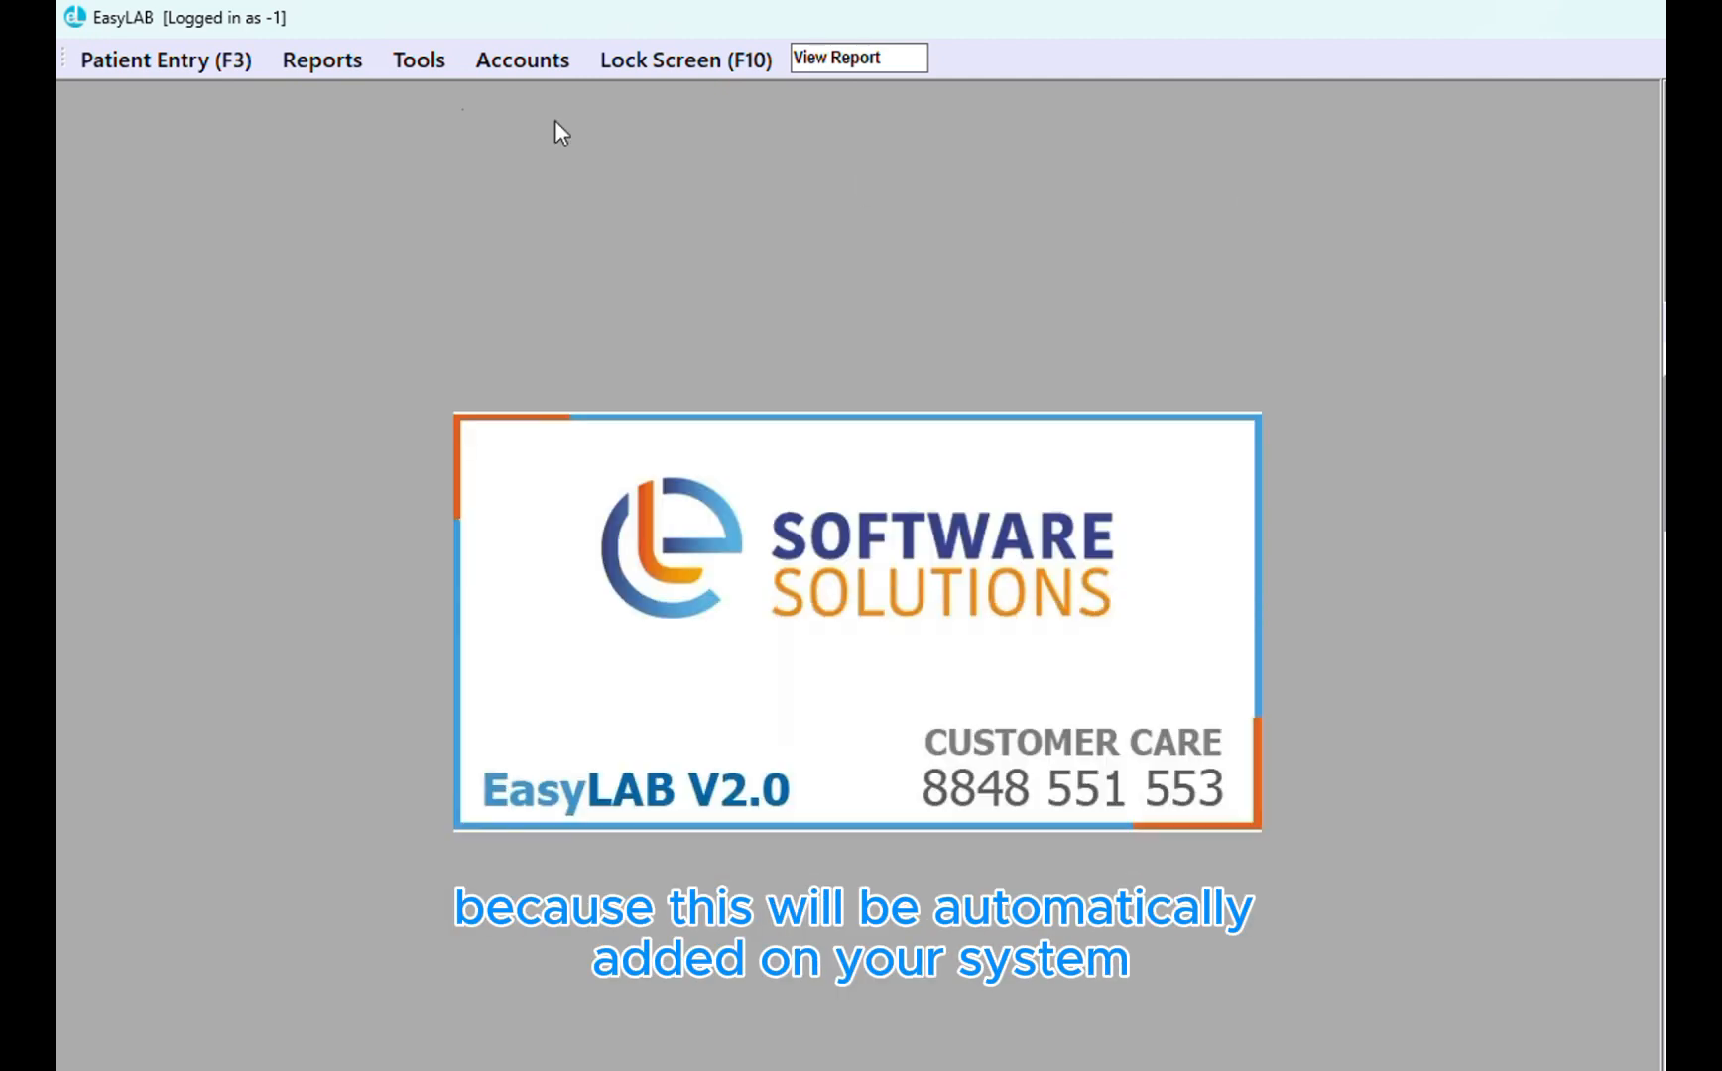
On a new Billing form, type 'S', 'ED' and 'MA' in Location to see suggested locations
click(420, 75)
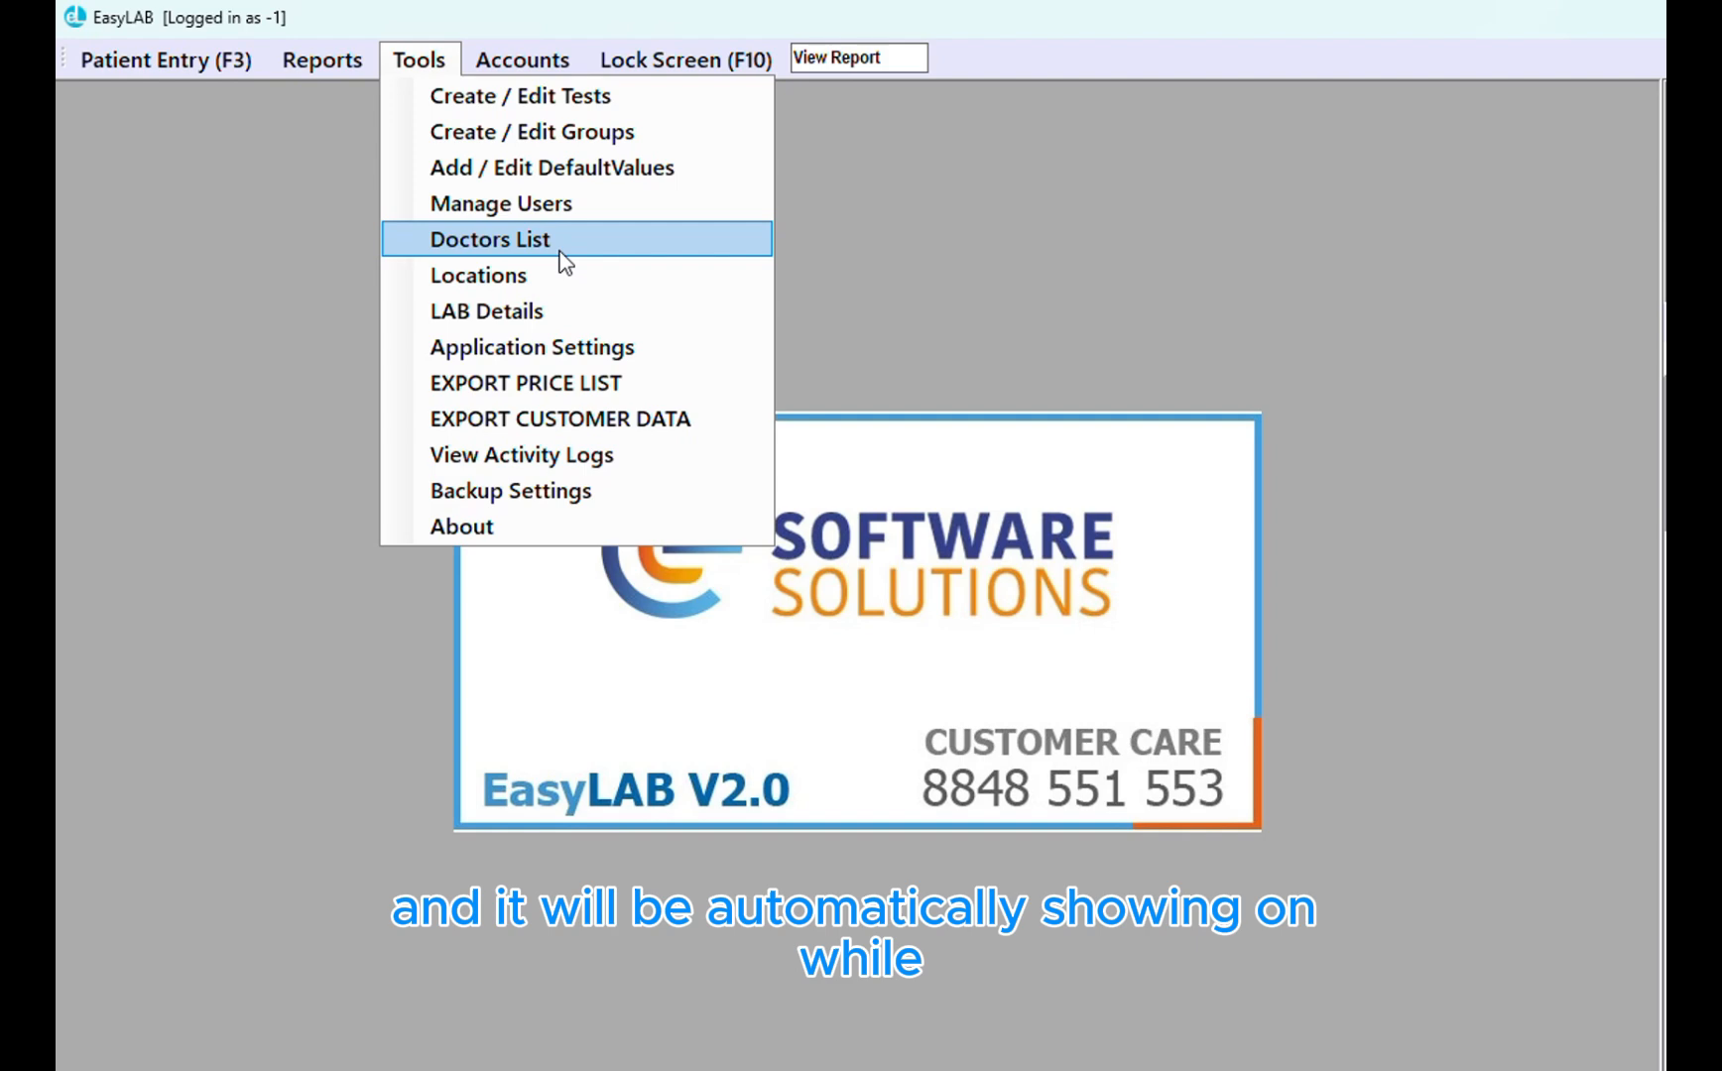
click(165, 60)
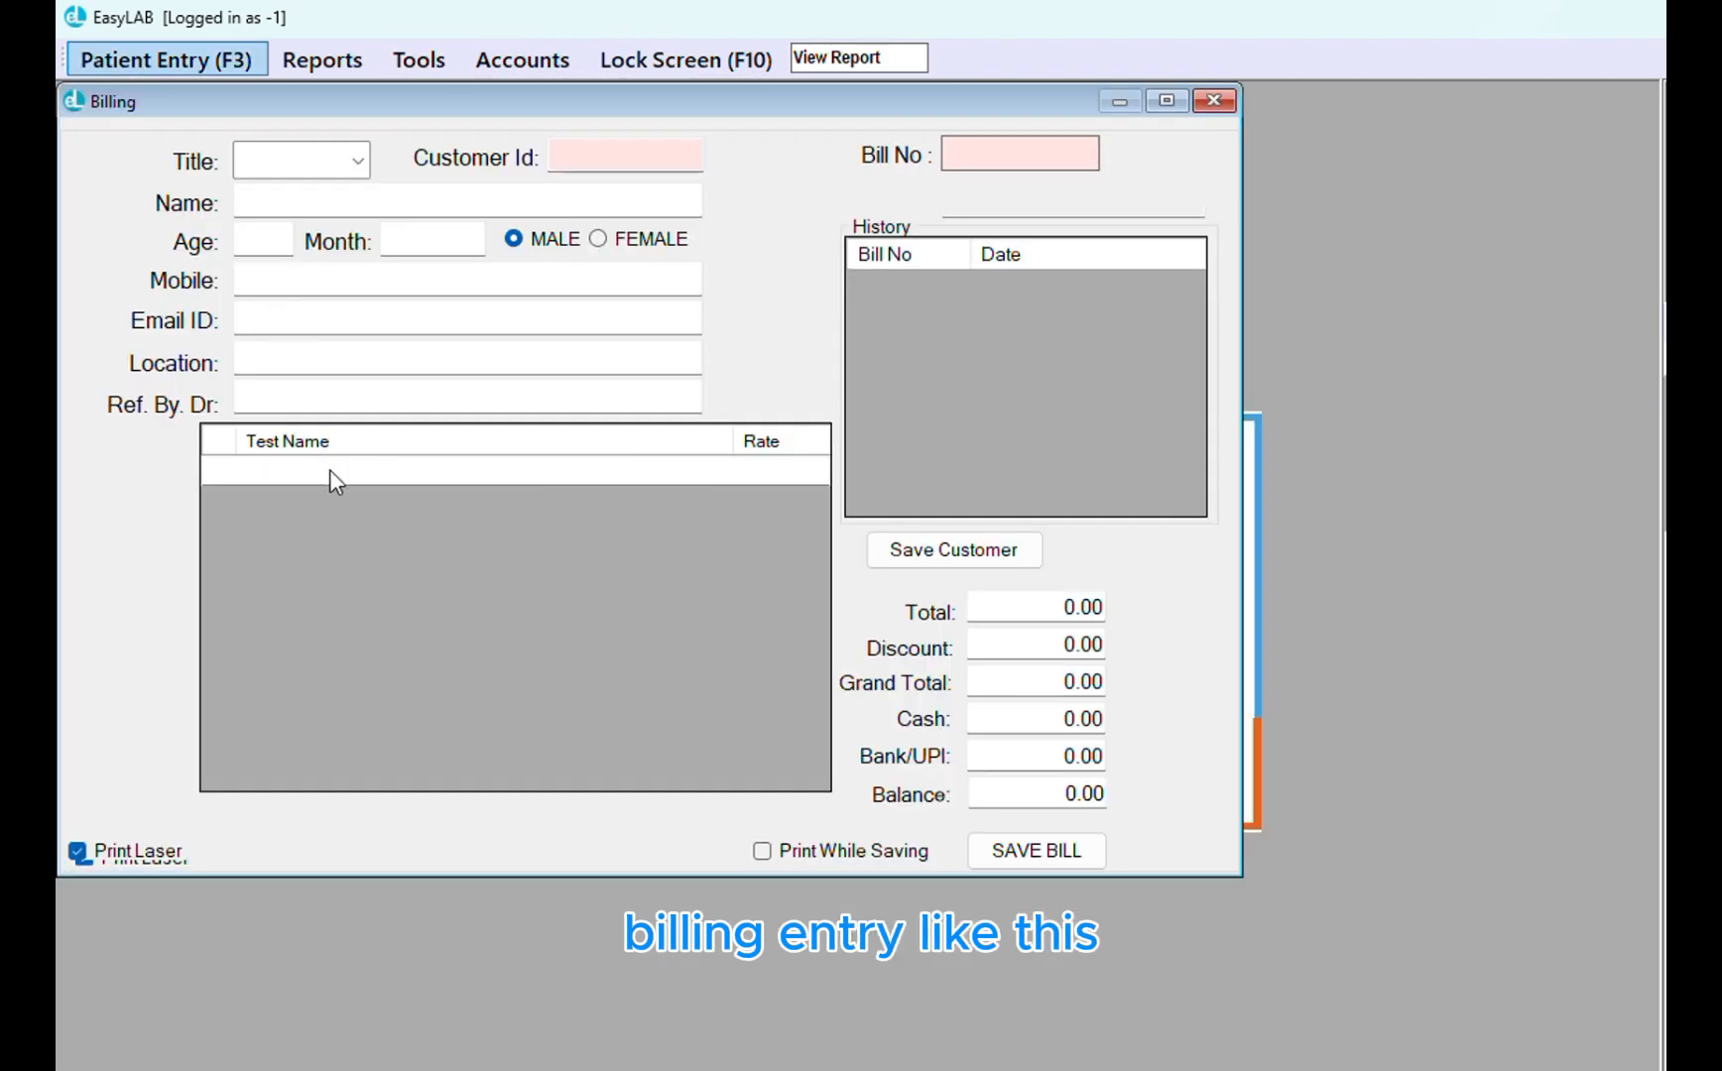
click(412, 376)
text(S)
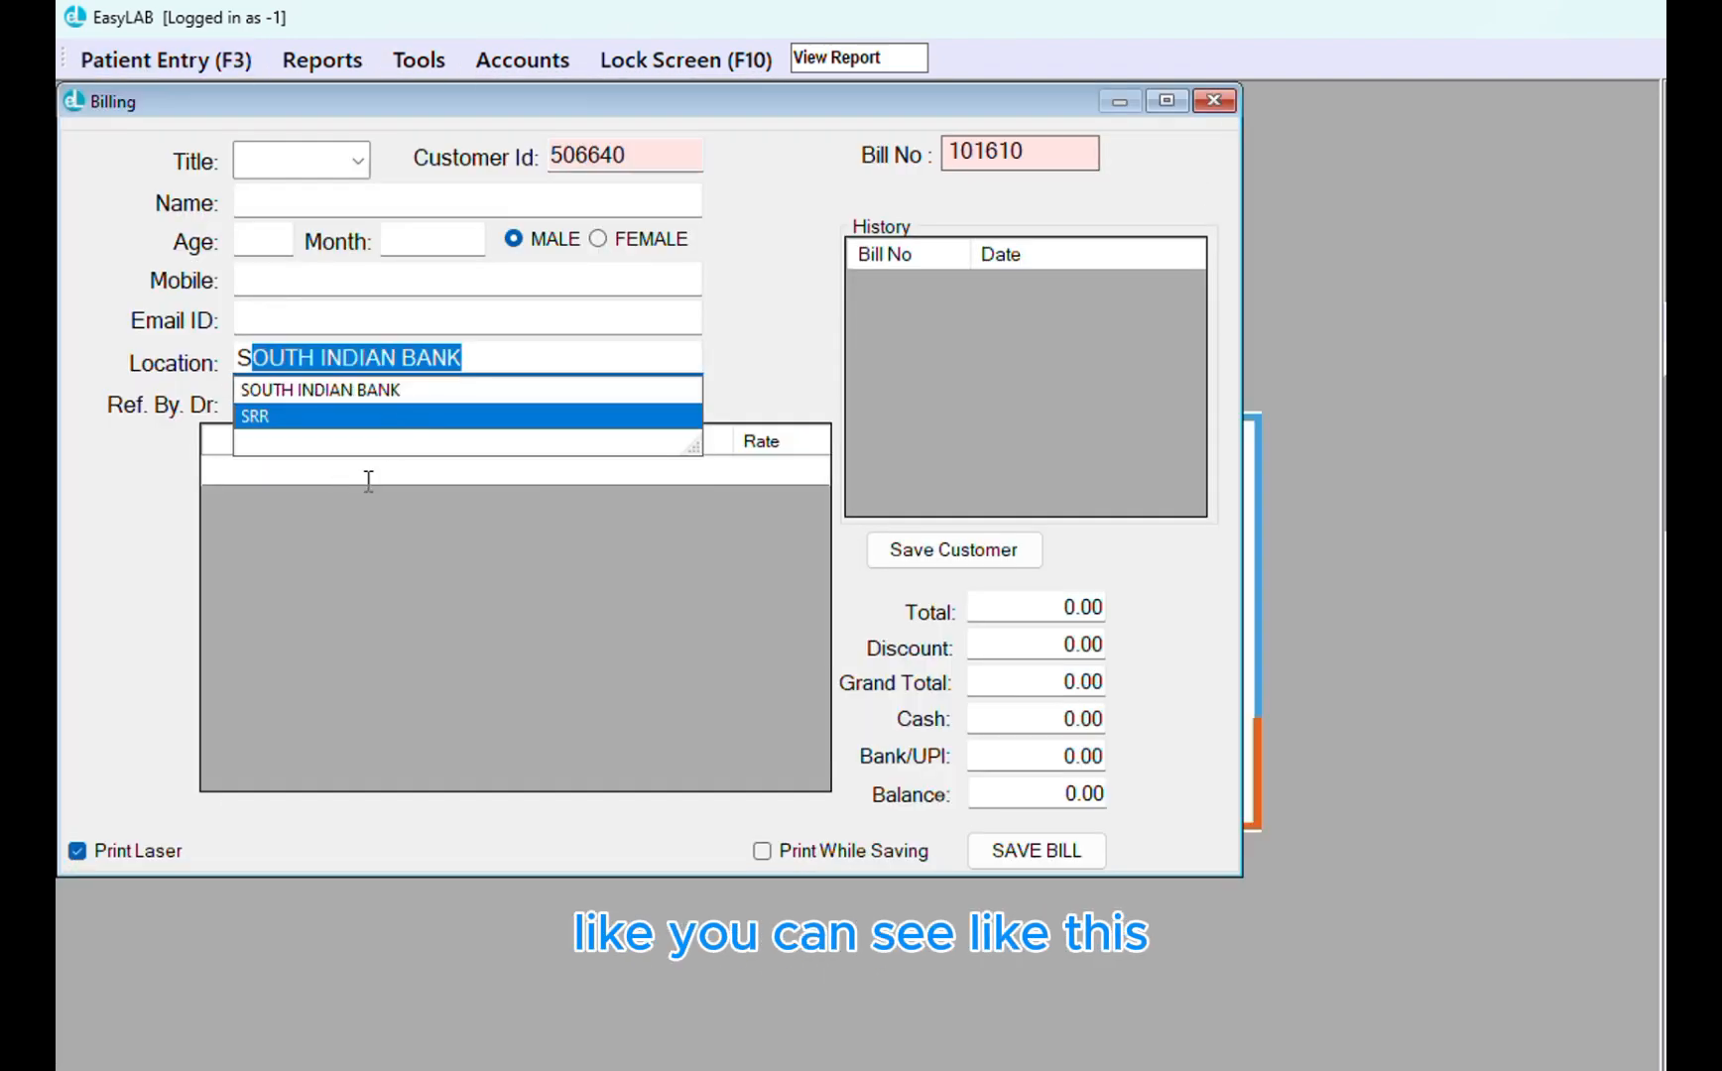
key(BackSpace)
key(BackSpace)
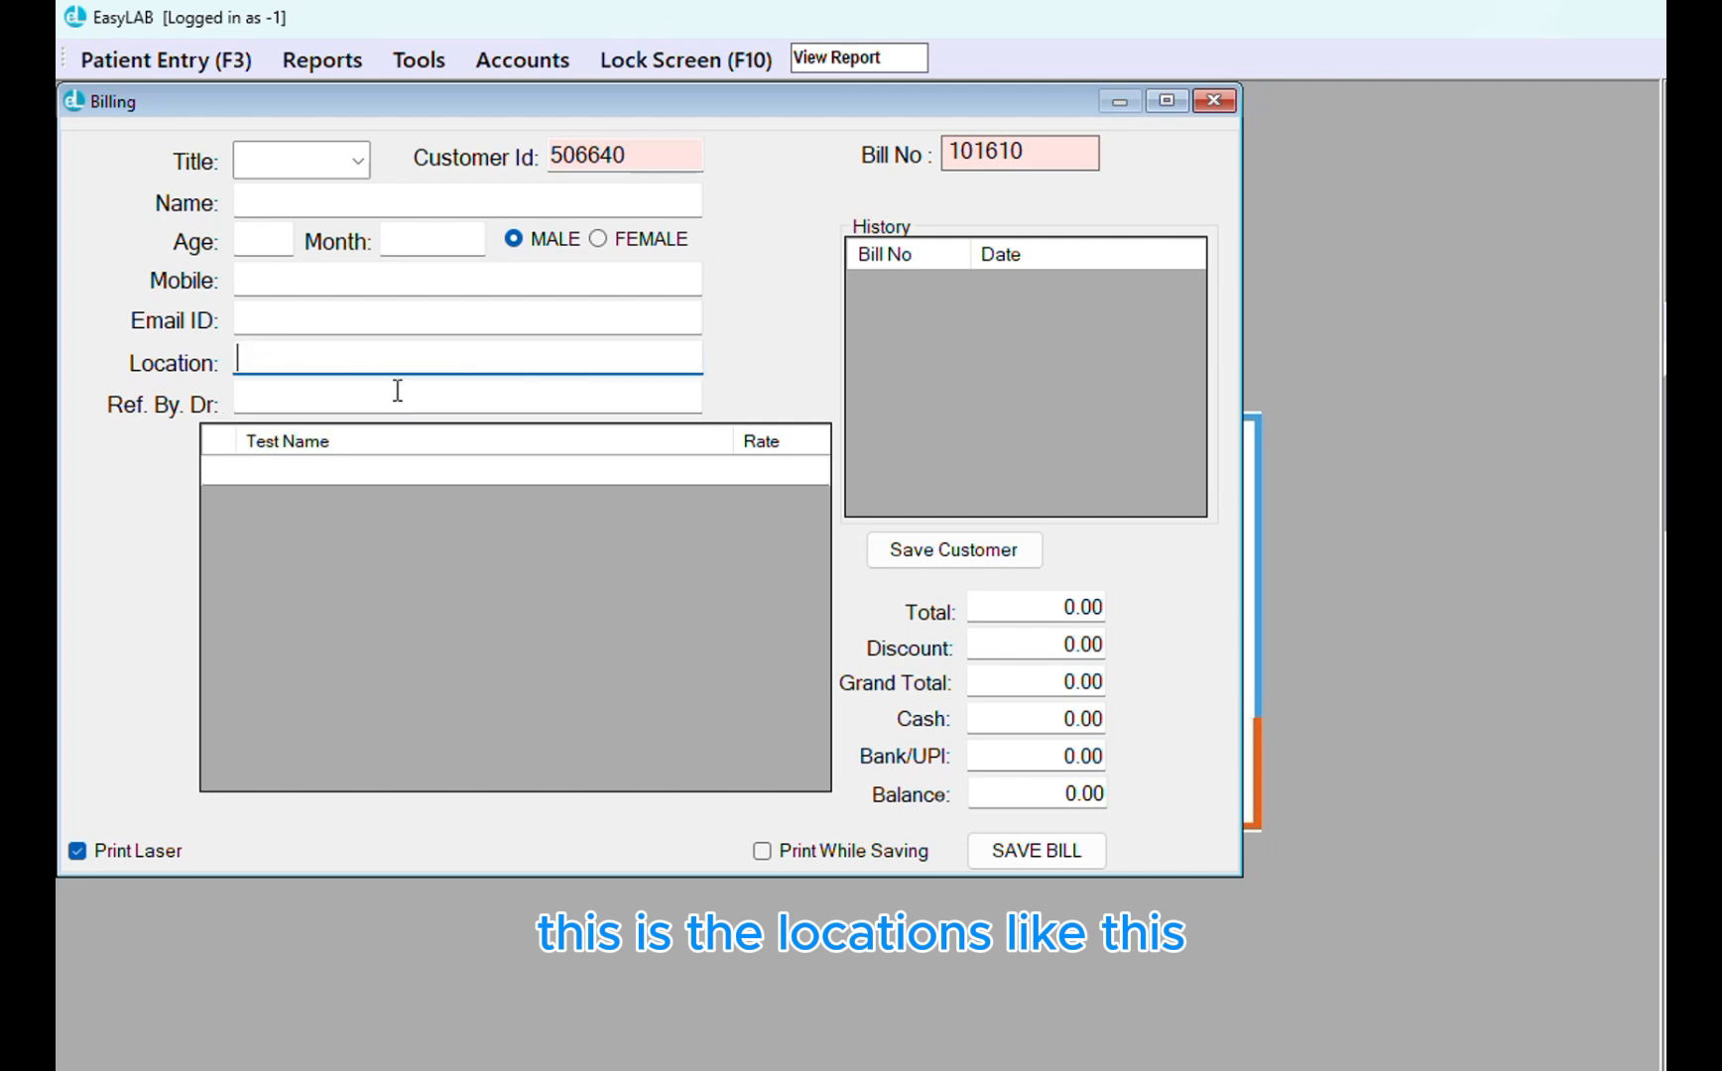
text(ED)
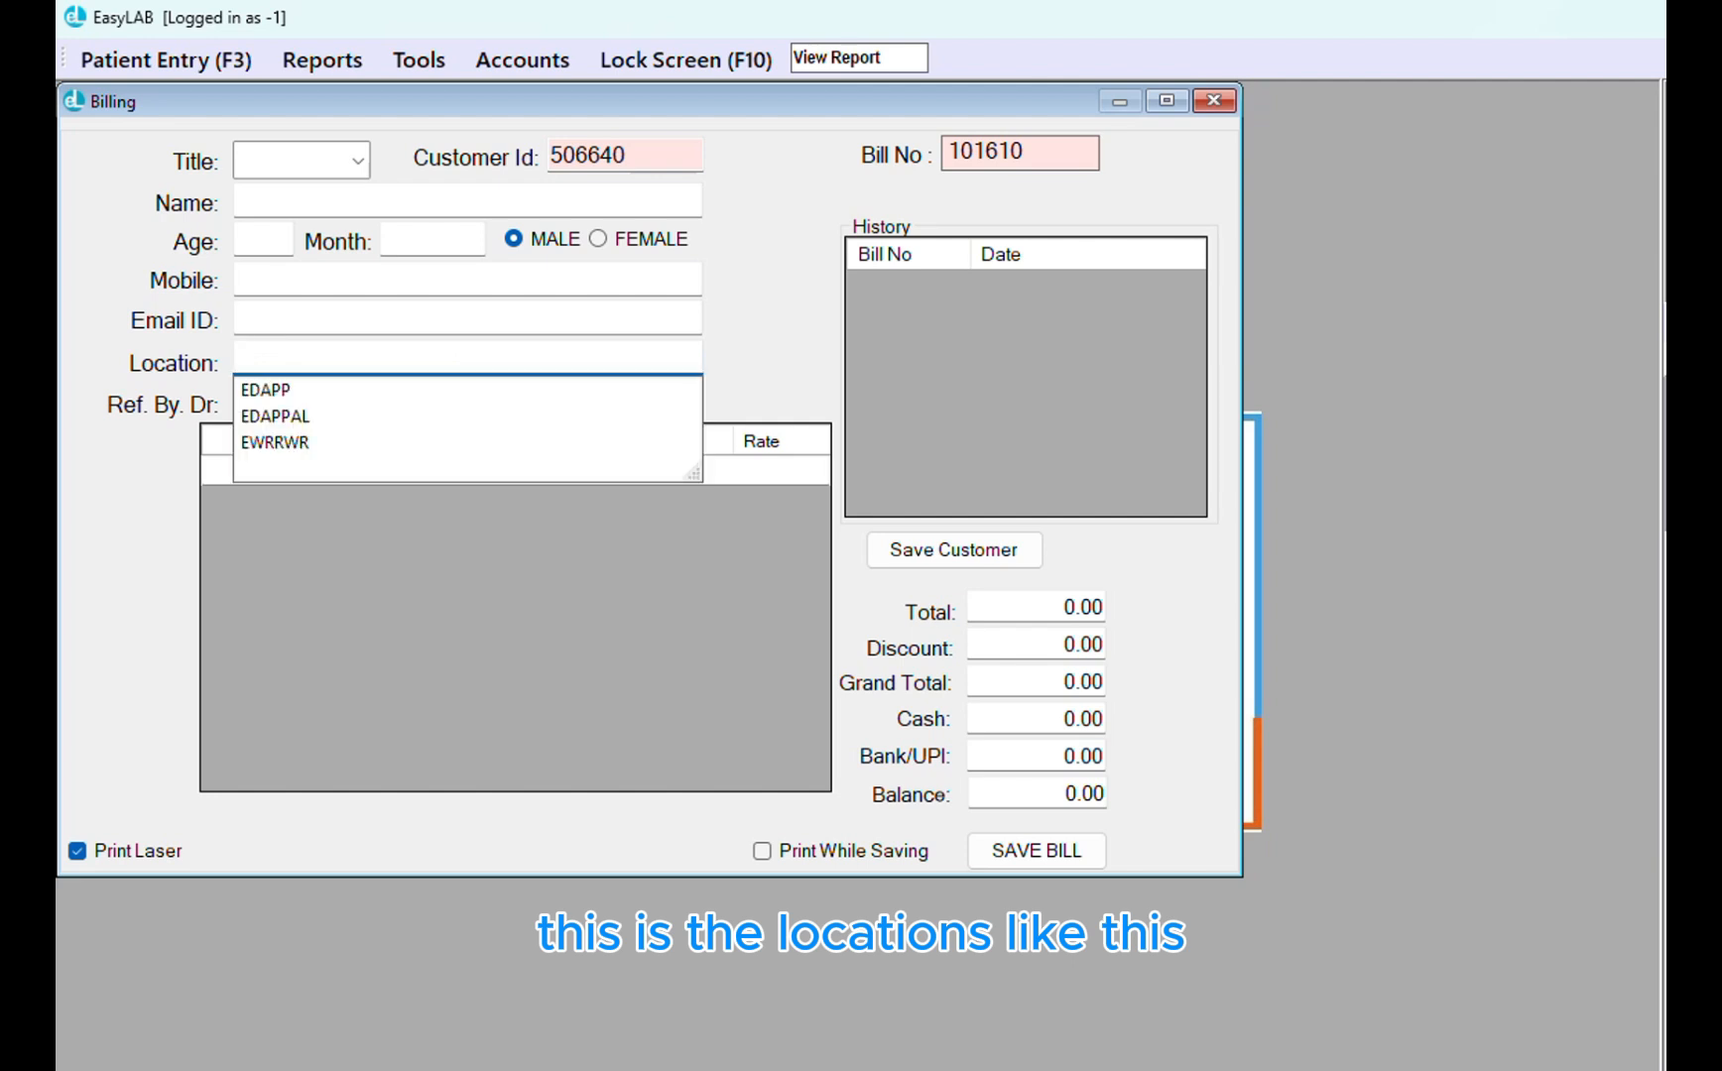
key(BackSpace)
key(BackSpace)
key(BackSpace)
text(MA)
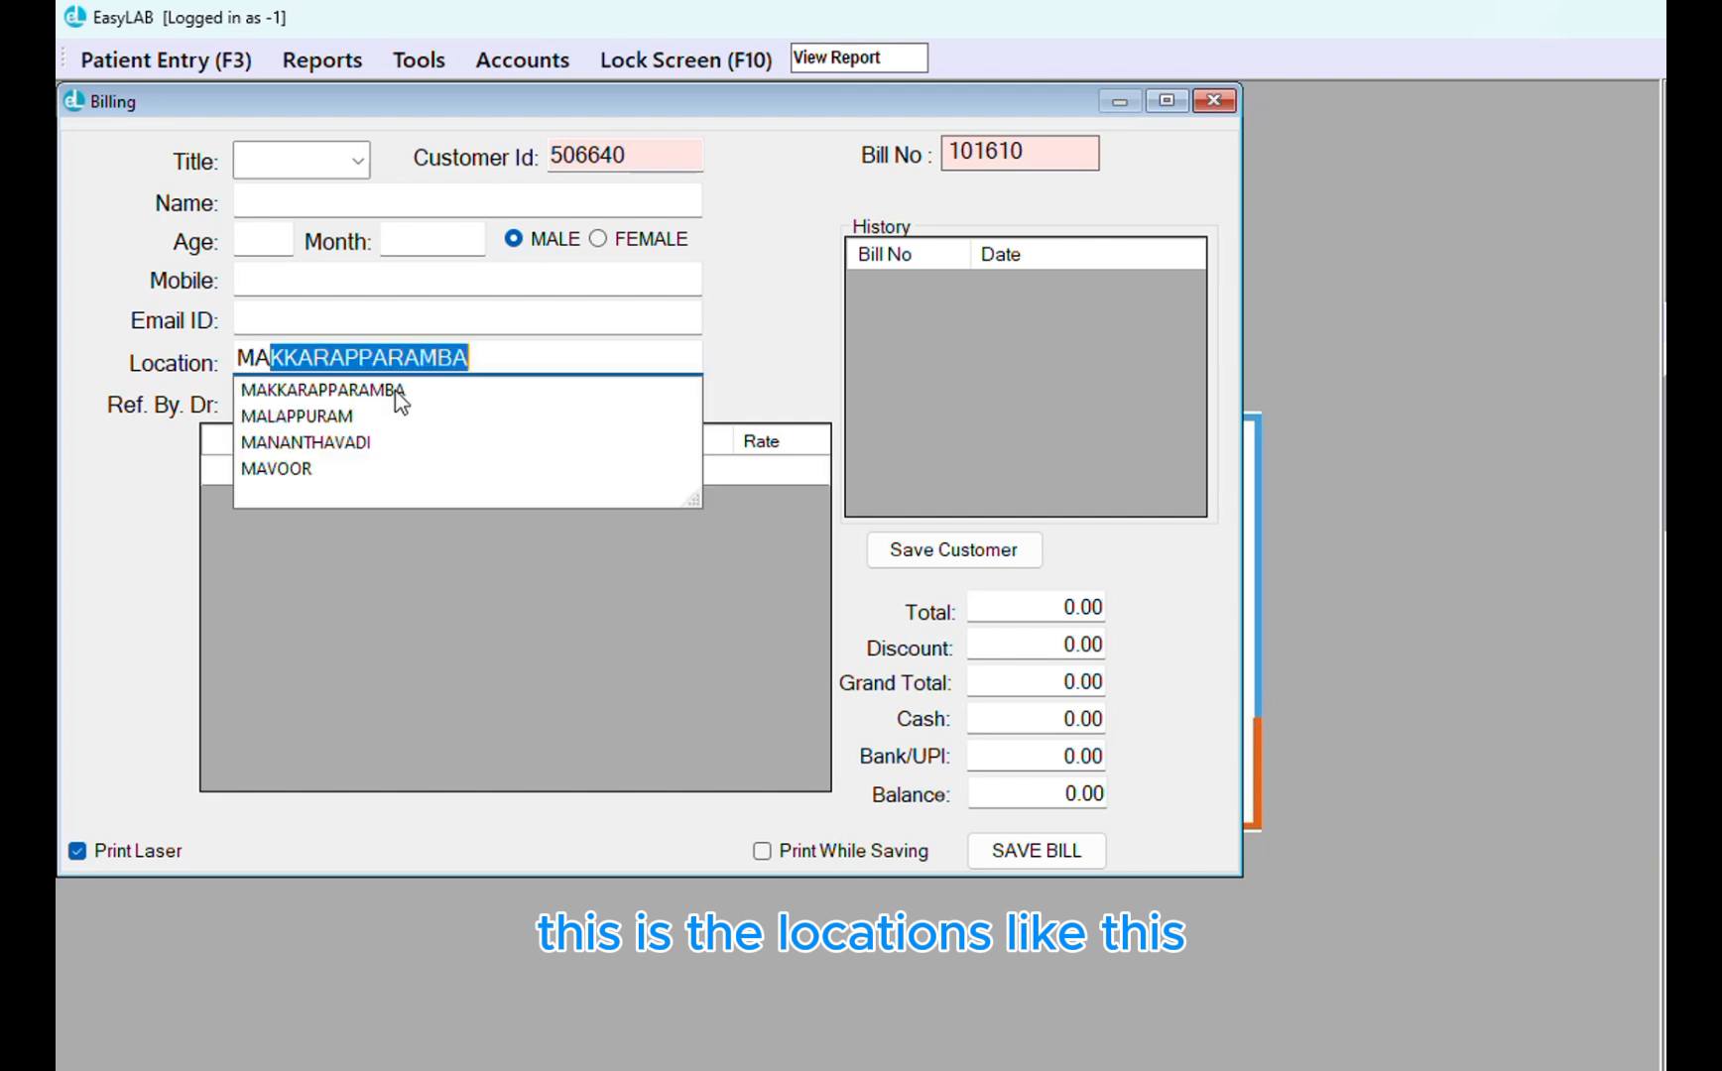
key(BackSpace)
key(BackSpace)
key(BackSpace)
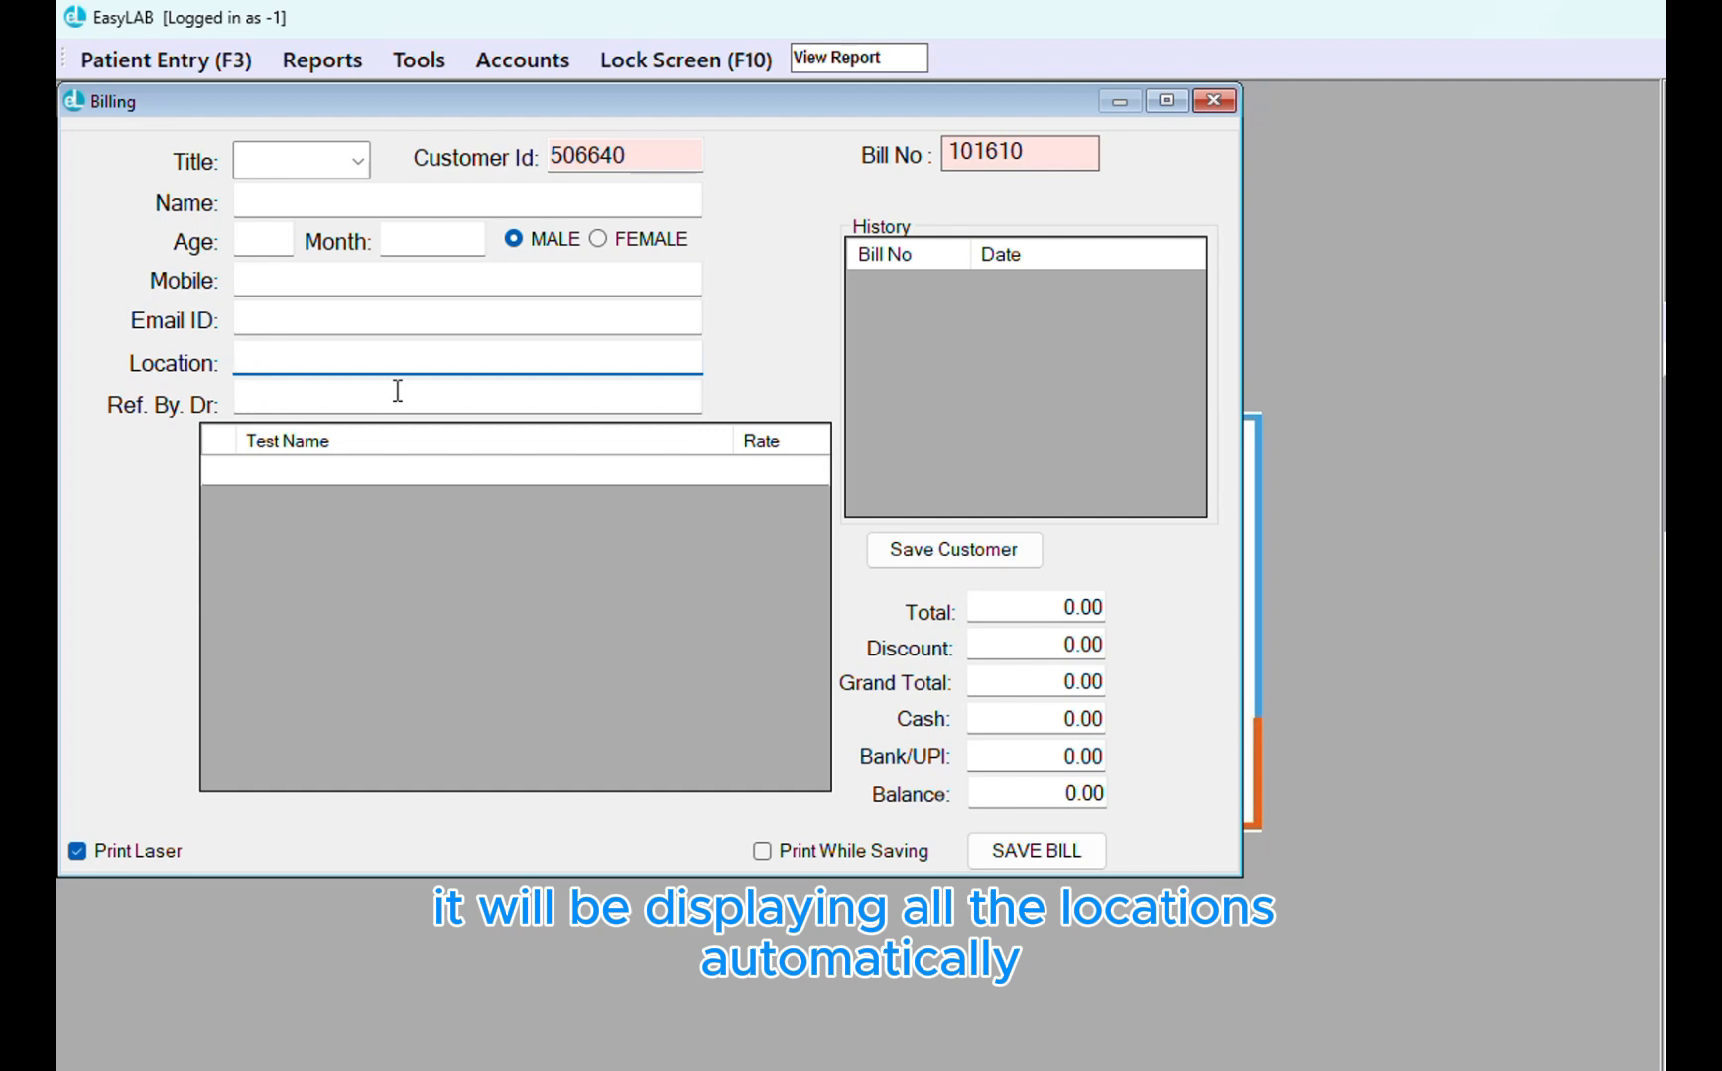
Type 'S' in Ref. By. Dr to see suggested referring doctors, then close the Billing form
click(397, 393)
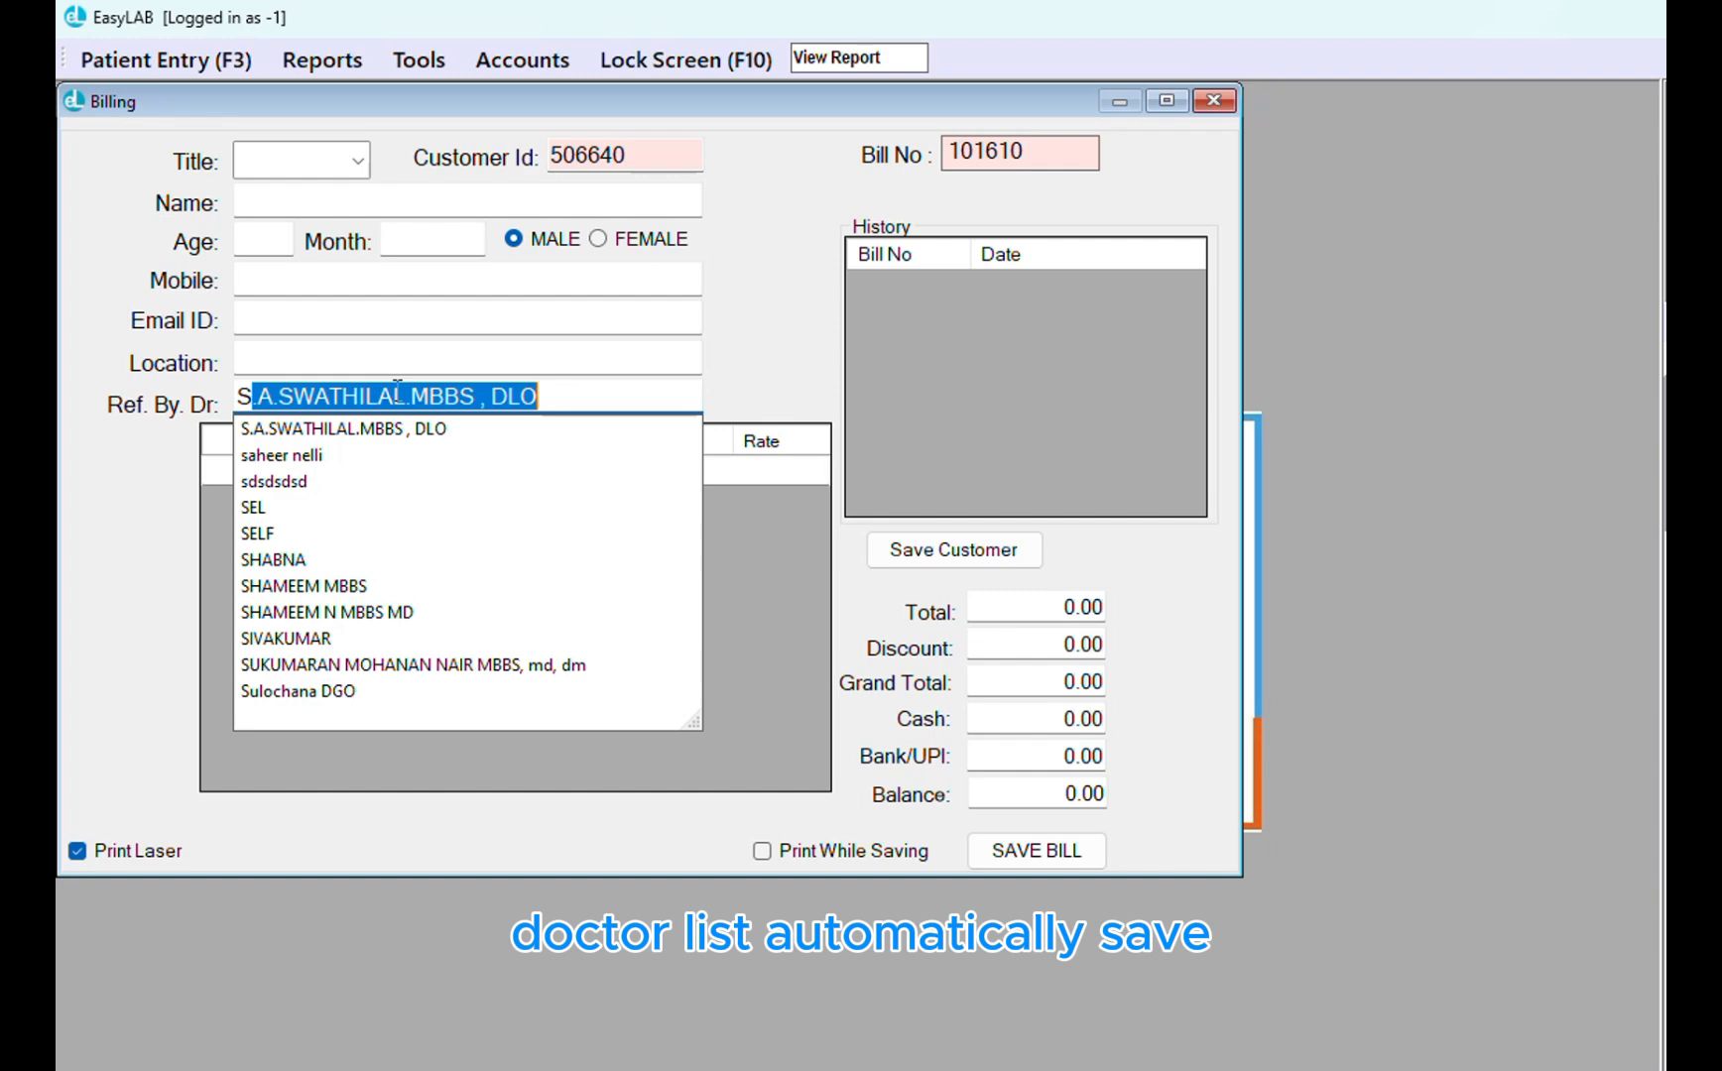
click(1222, 101)
click(416, 66)
click(417, 66)
click(412, 70)
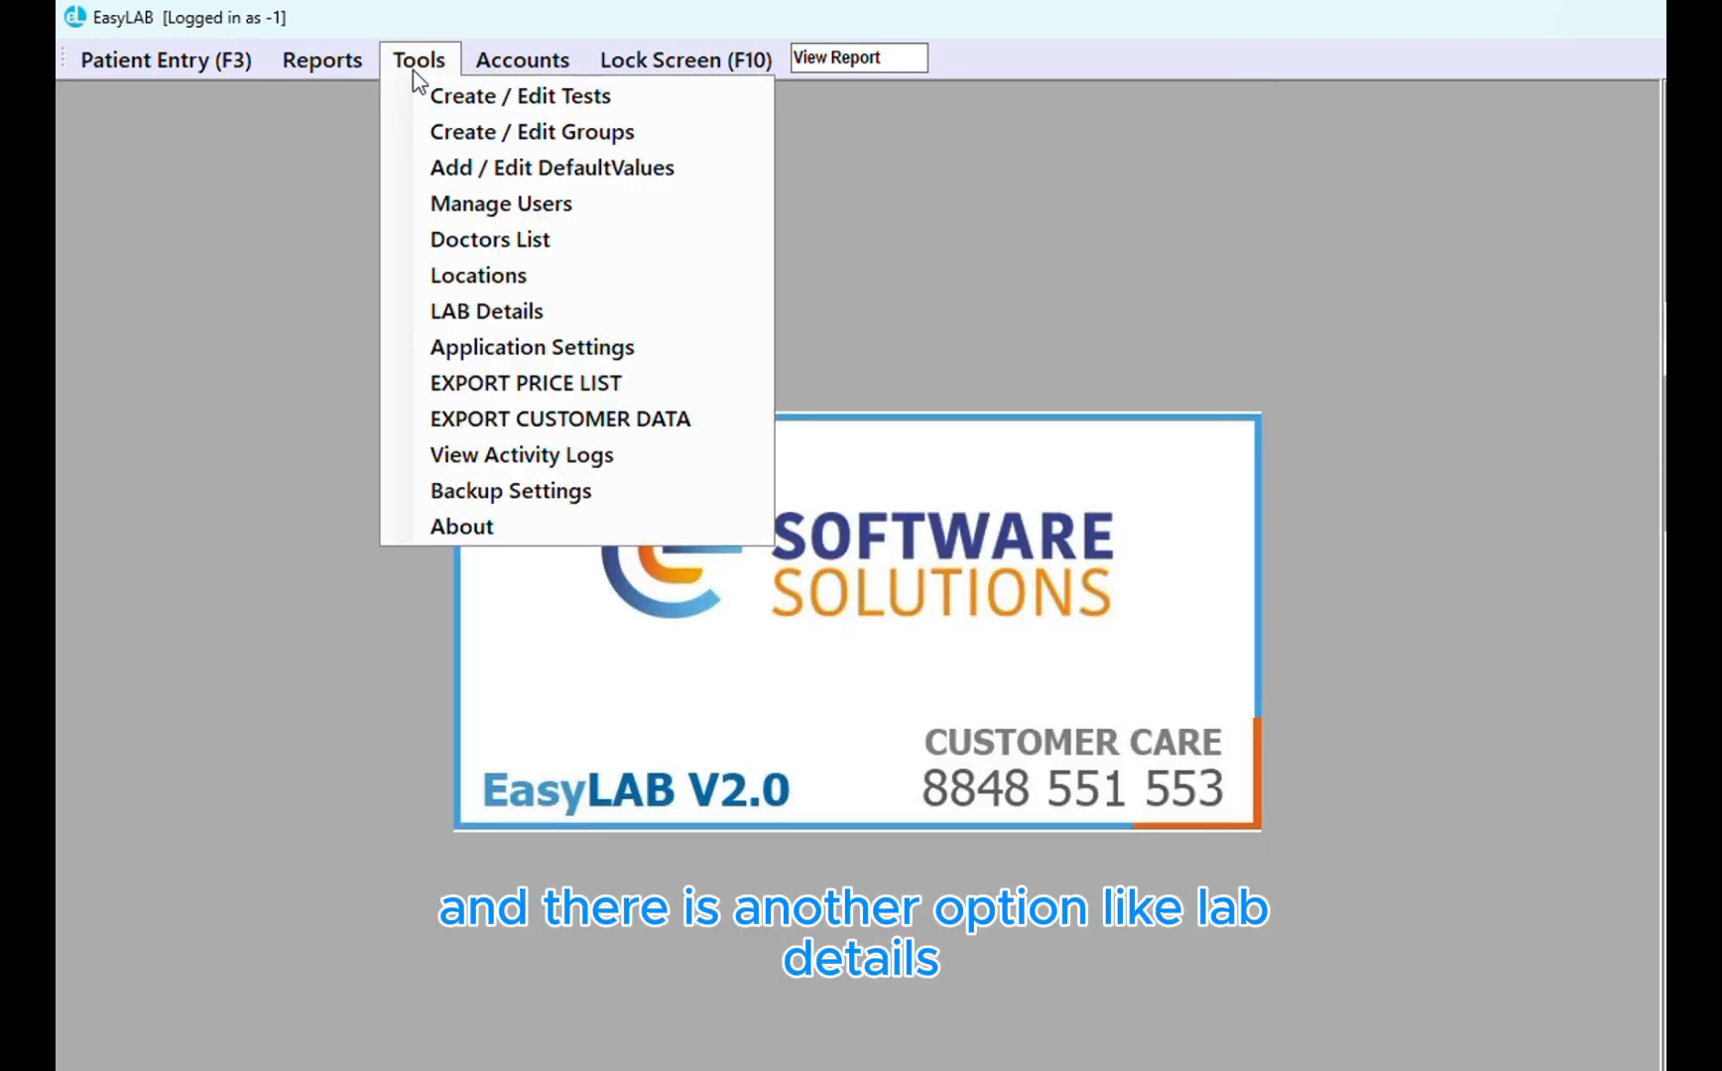
click(497, 316)
click(295, 176)
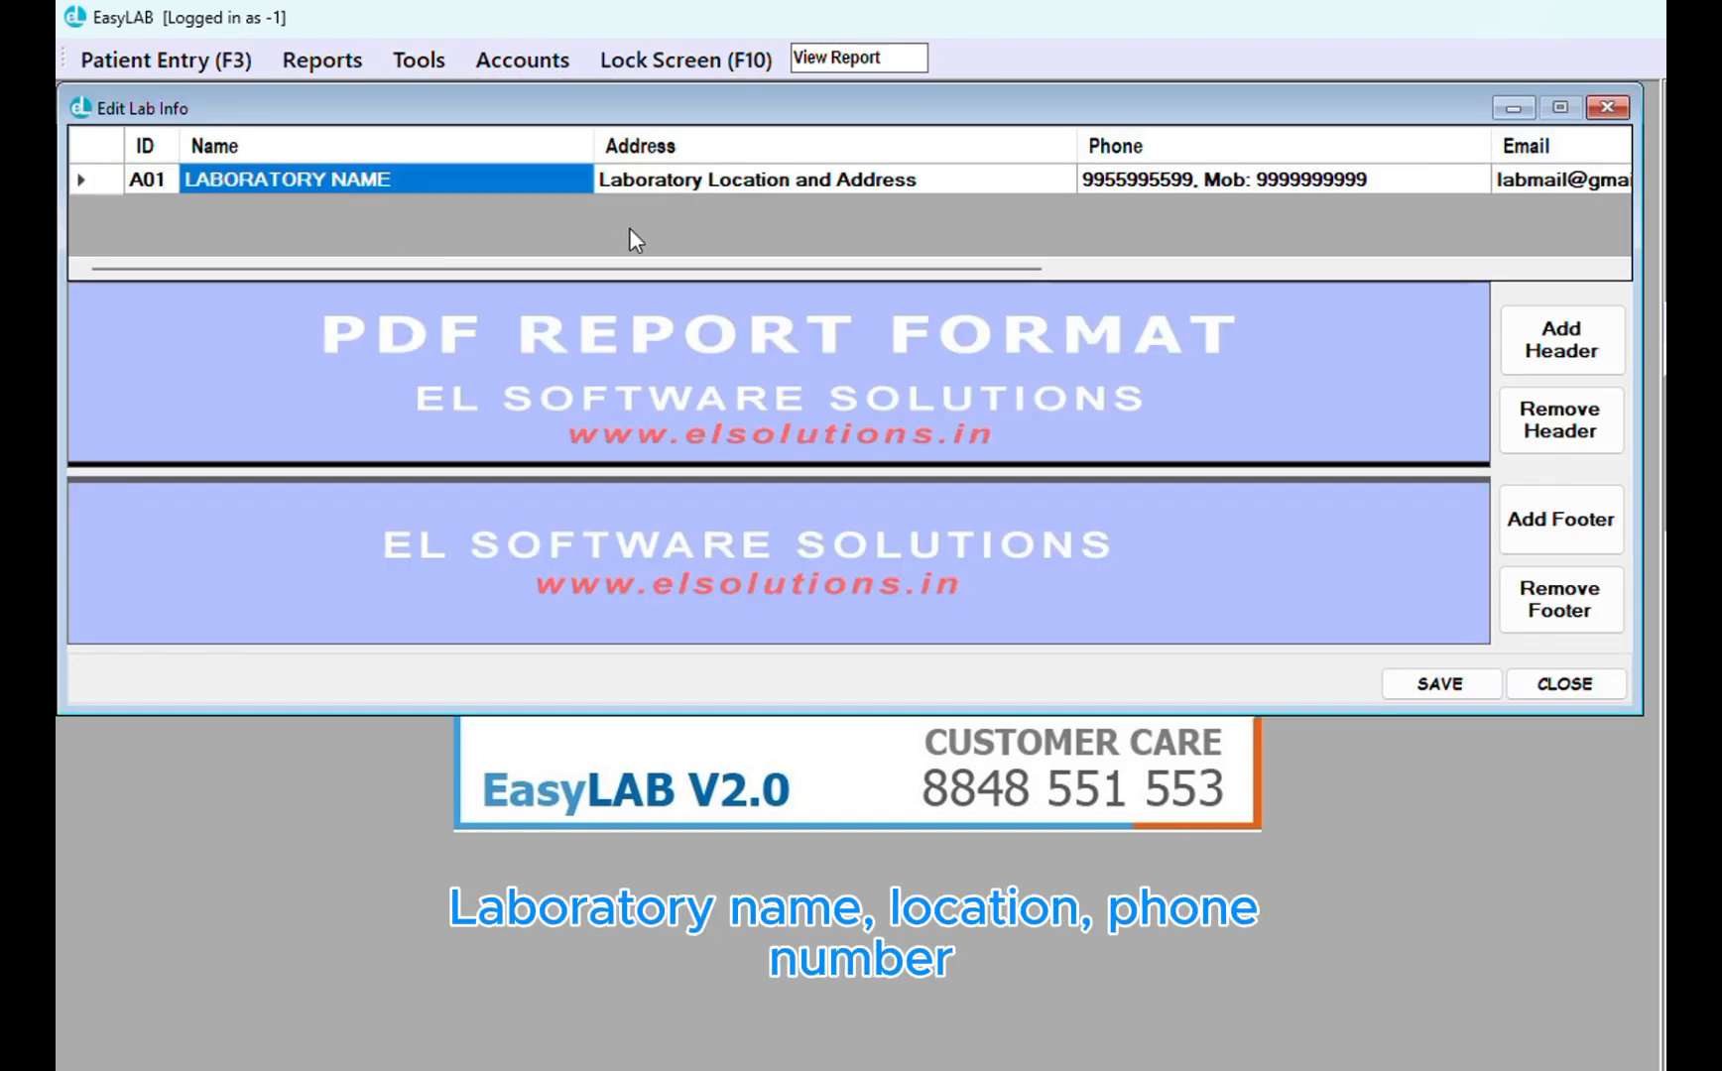
click(729, 185)
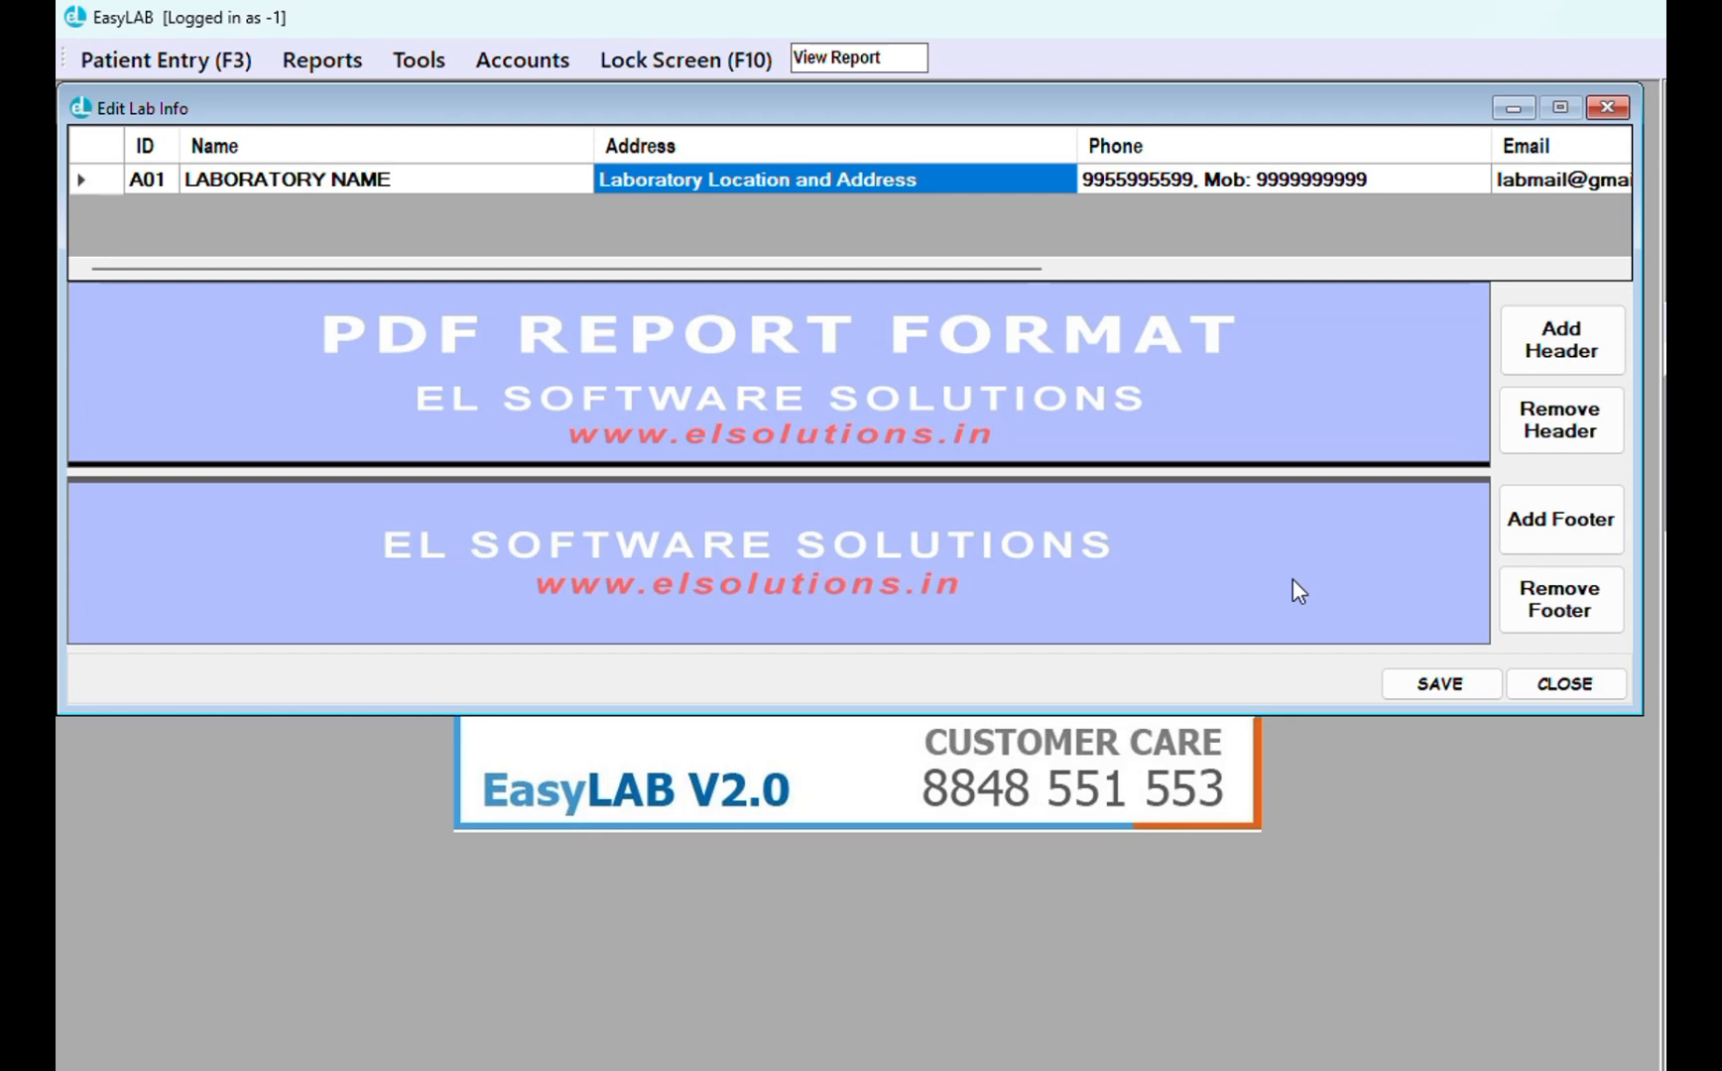
click(1557, 684)
click(423, 72)
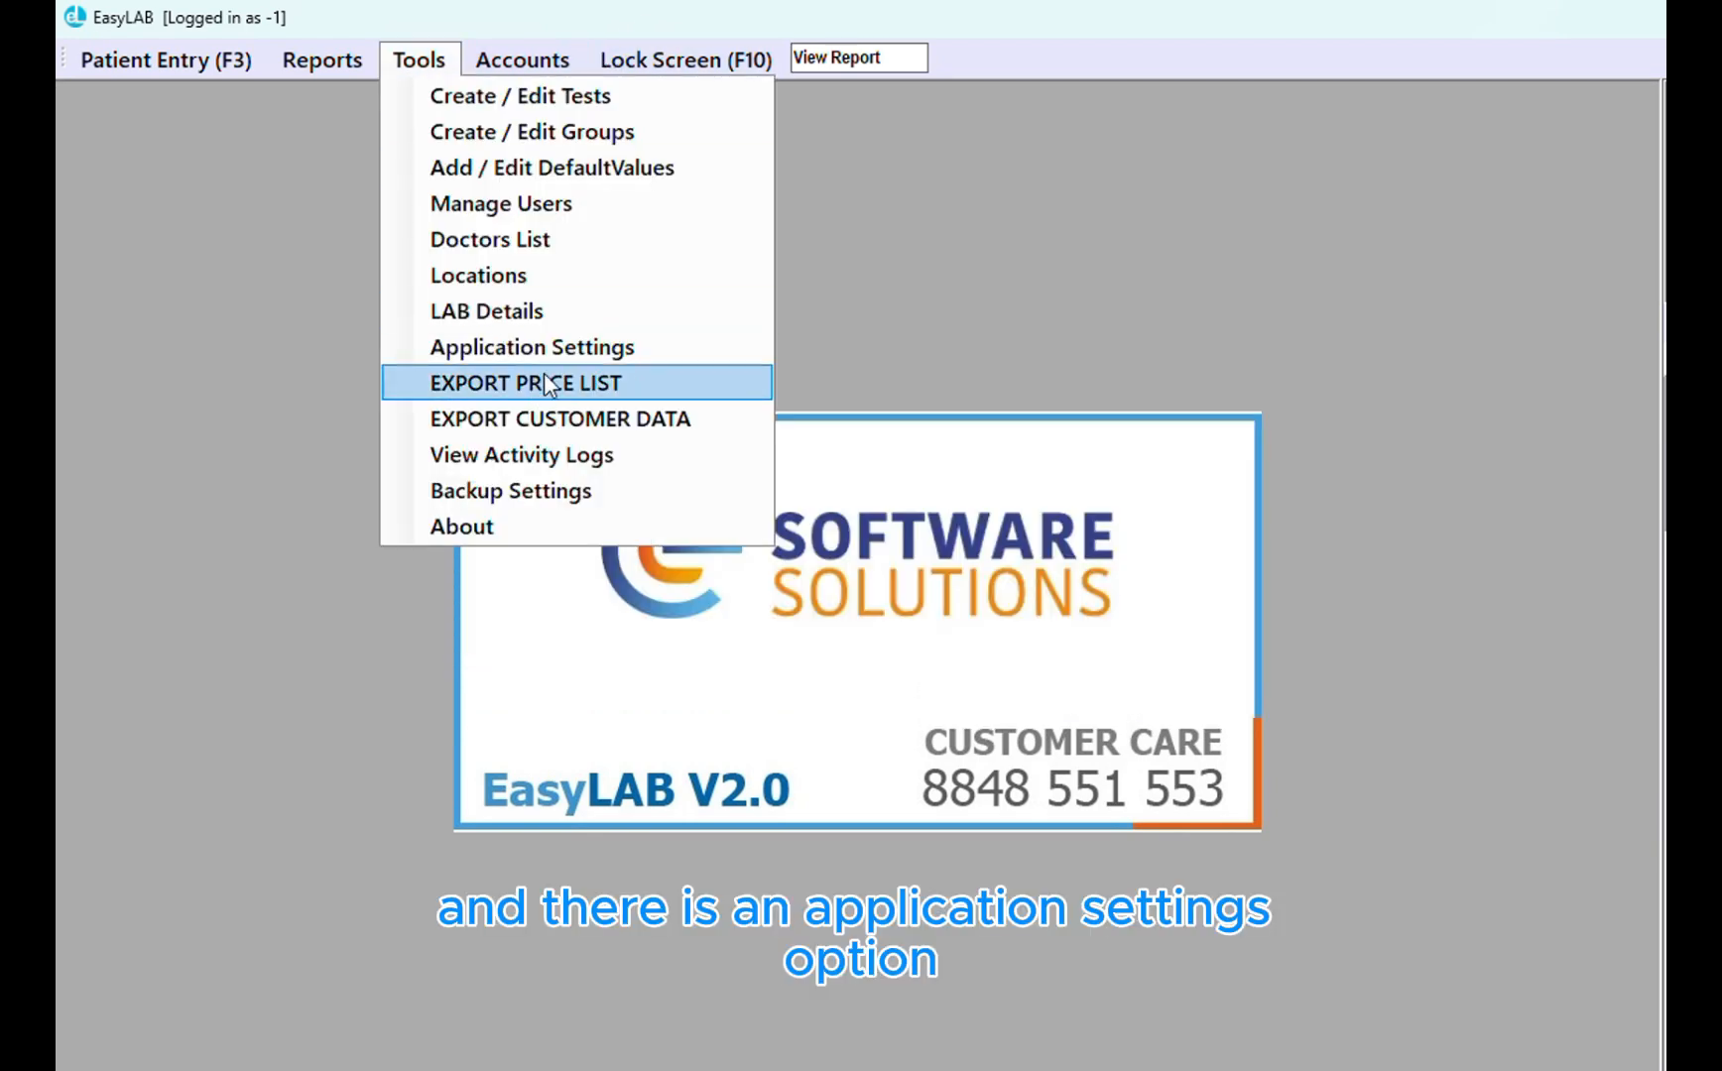
click(547, 350)
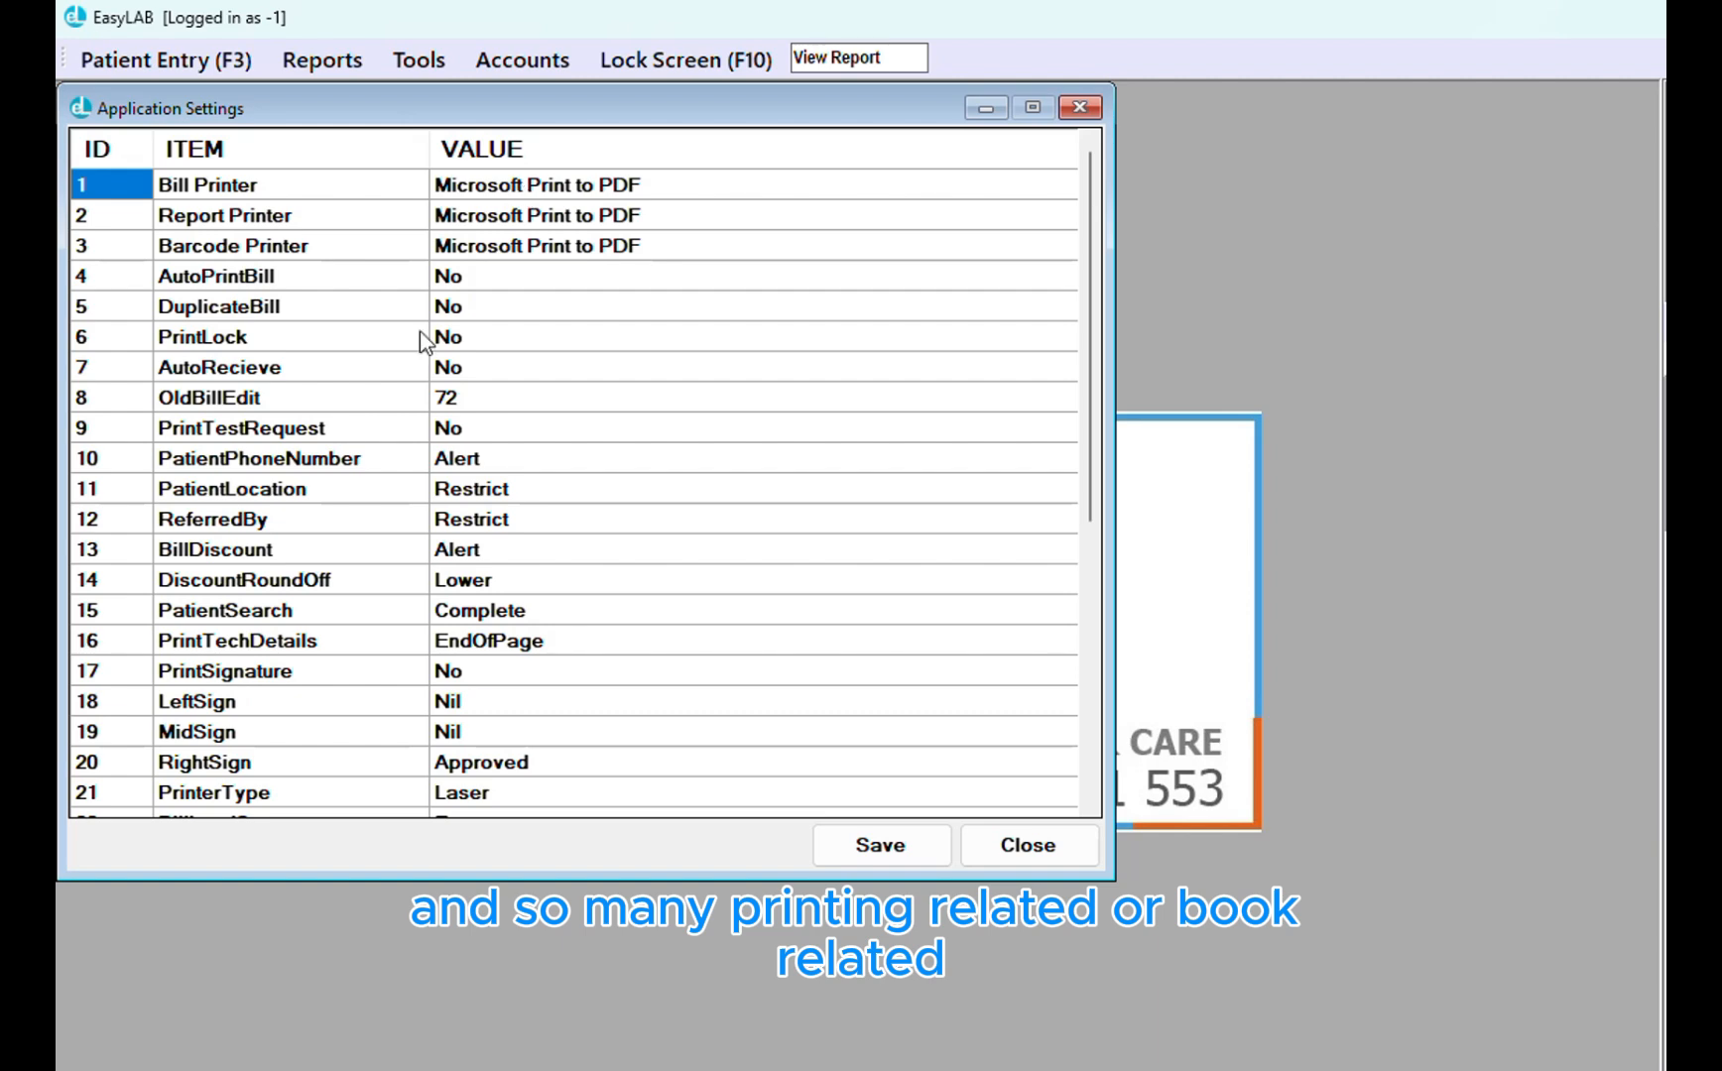
scroll(408, 635, down, 2)
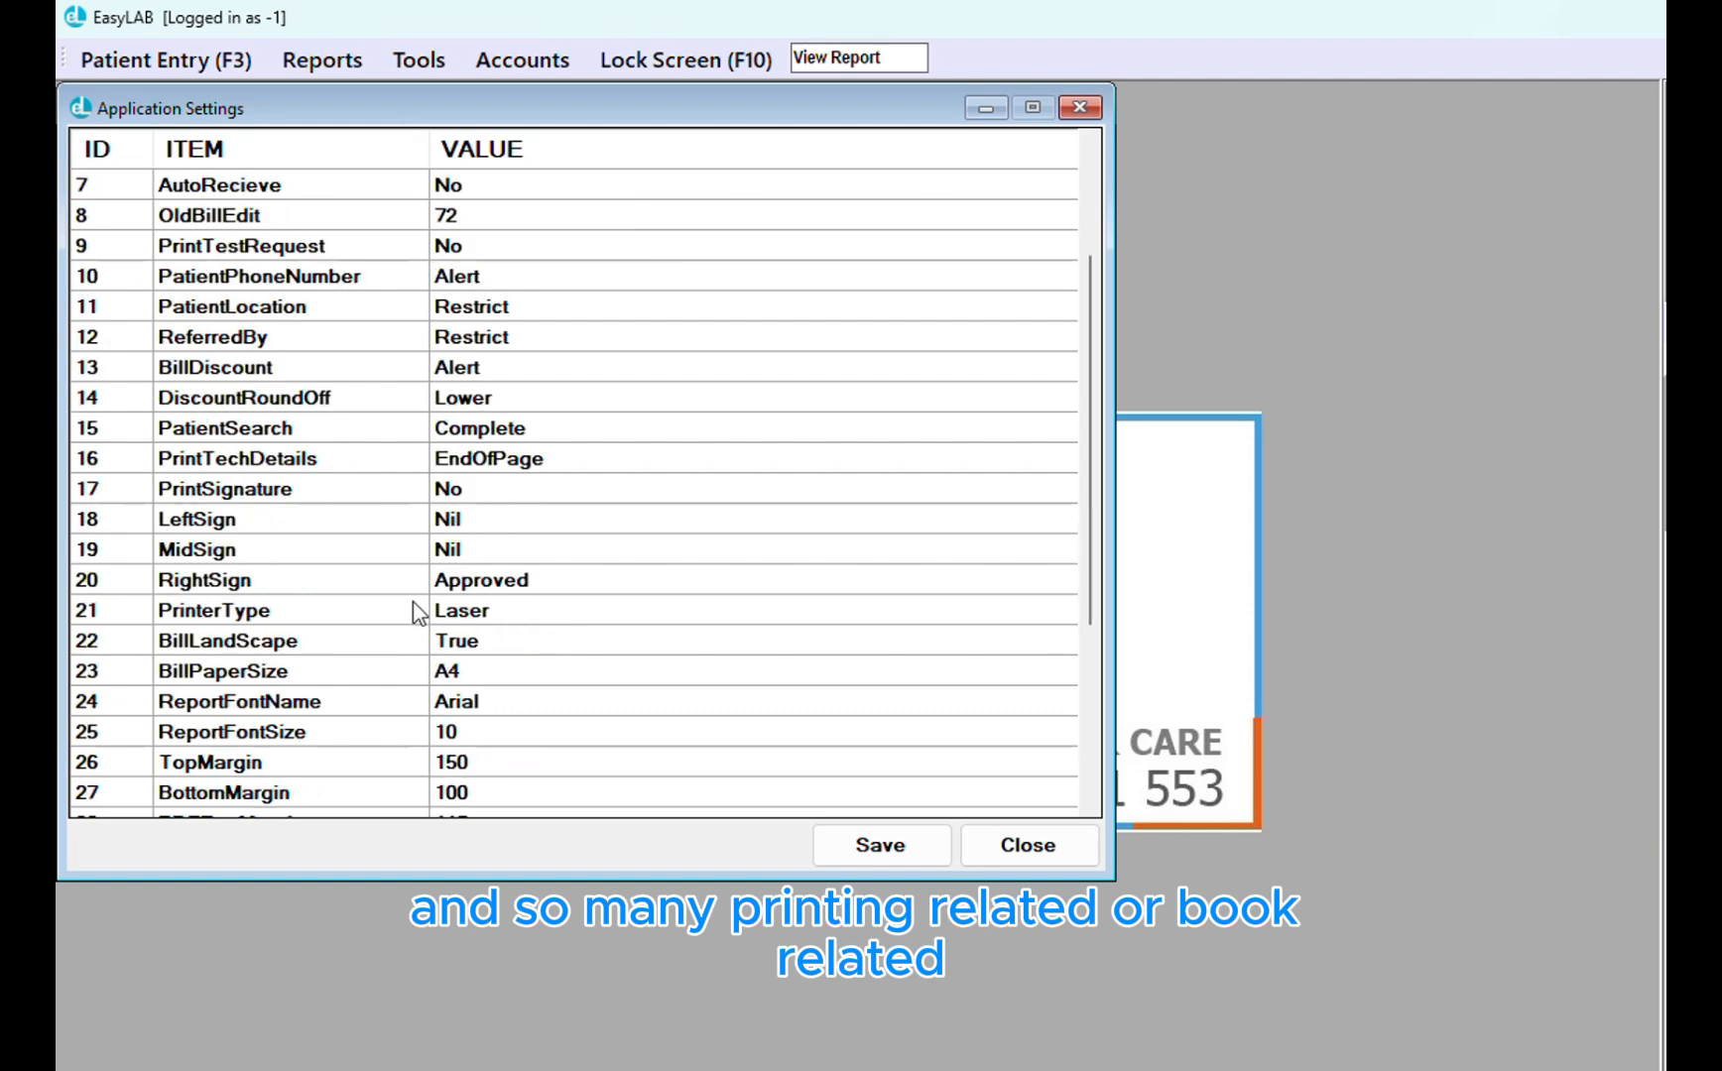
scroll(411, 664, down, 1)
scroll(407, 665, down, 3)
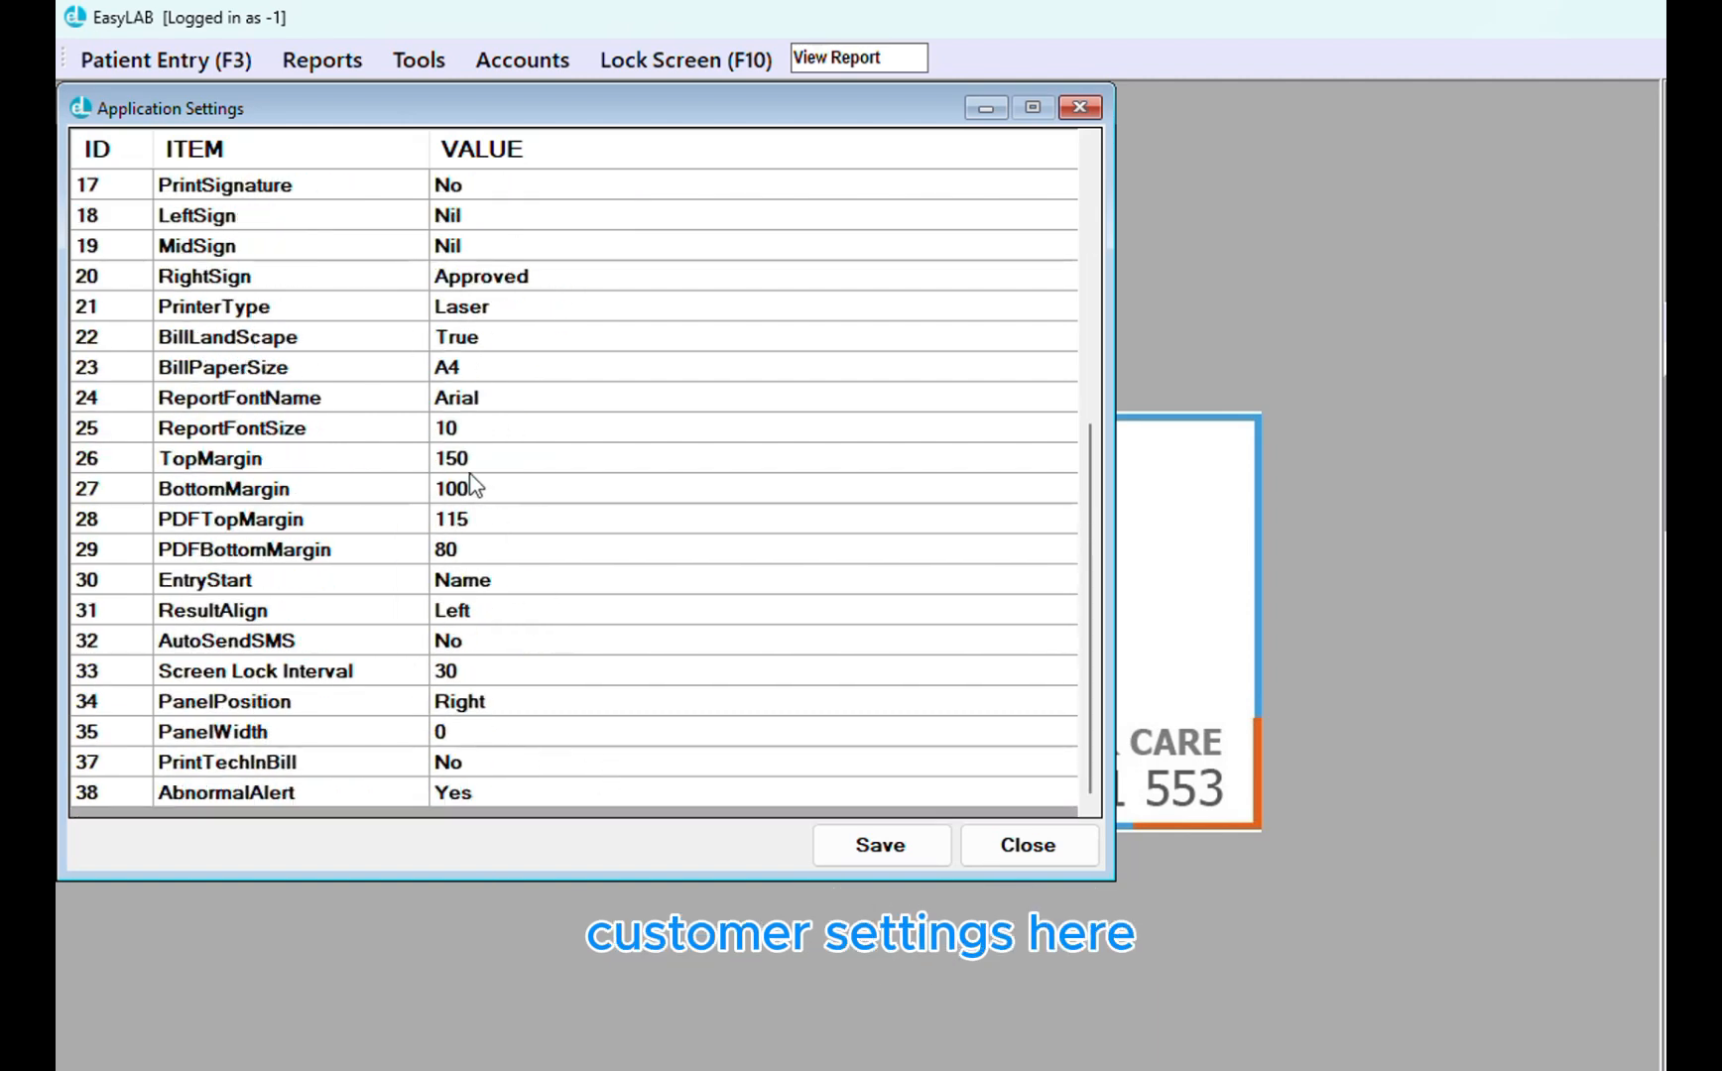
click(1075, 846)
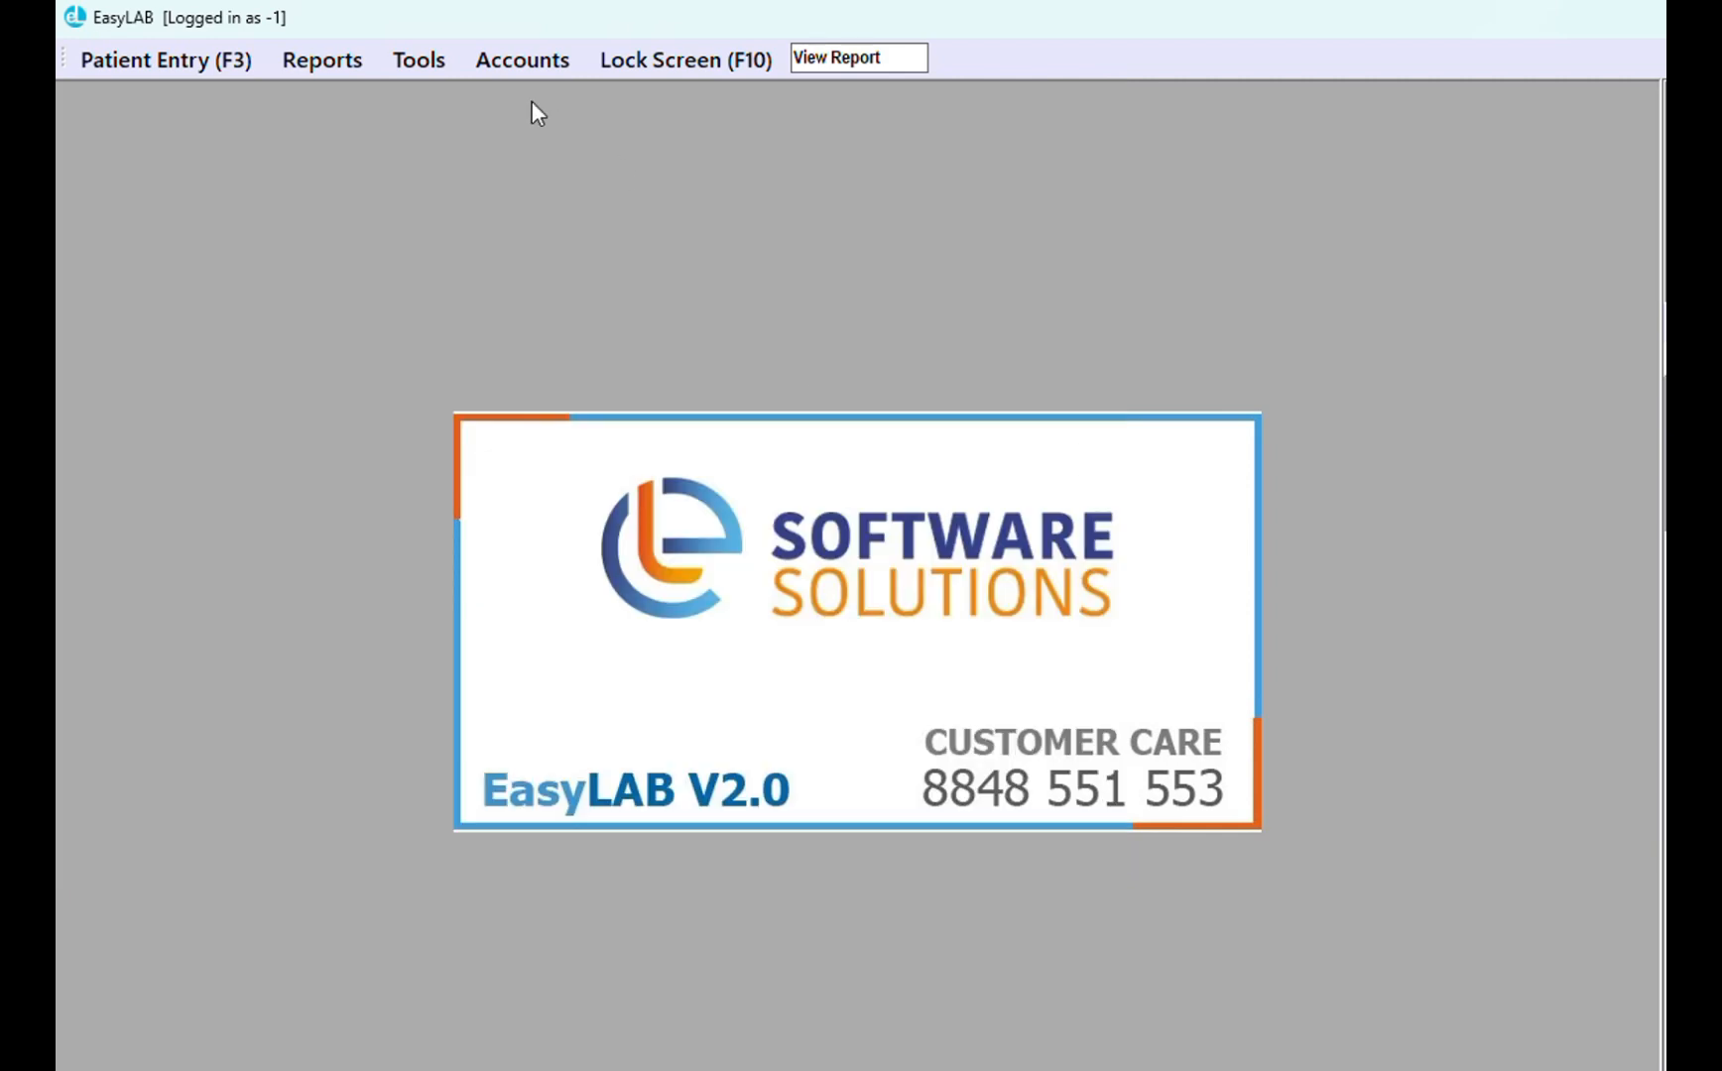
click(401, 62)
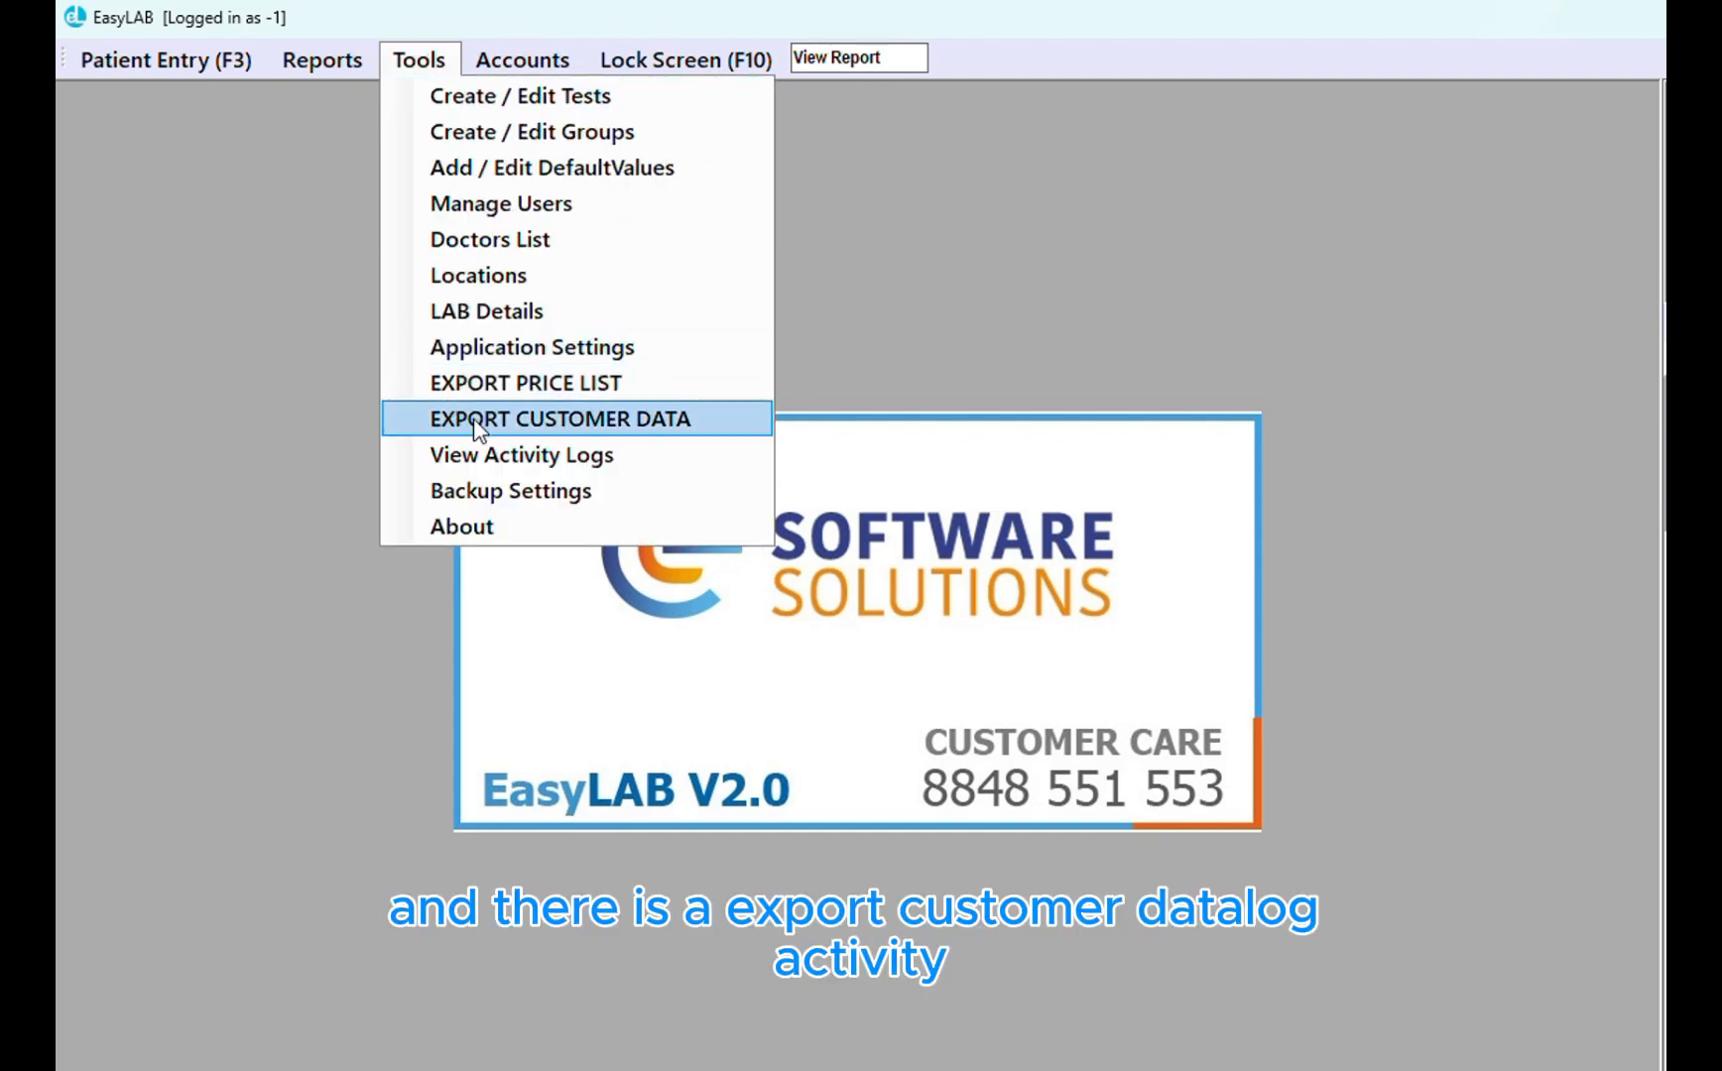
click(514, 493)
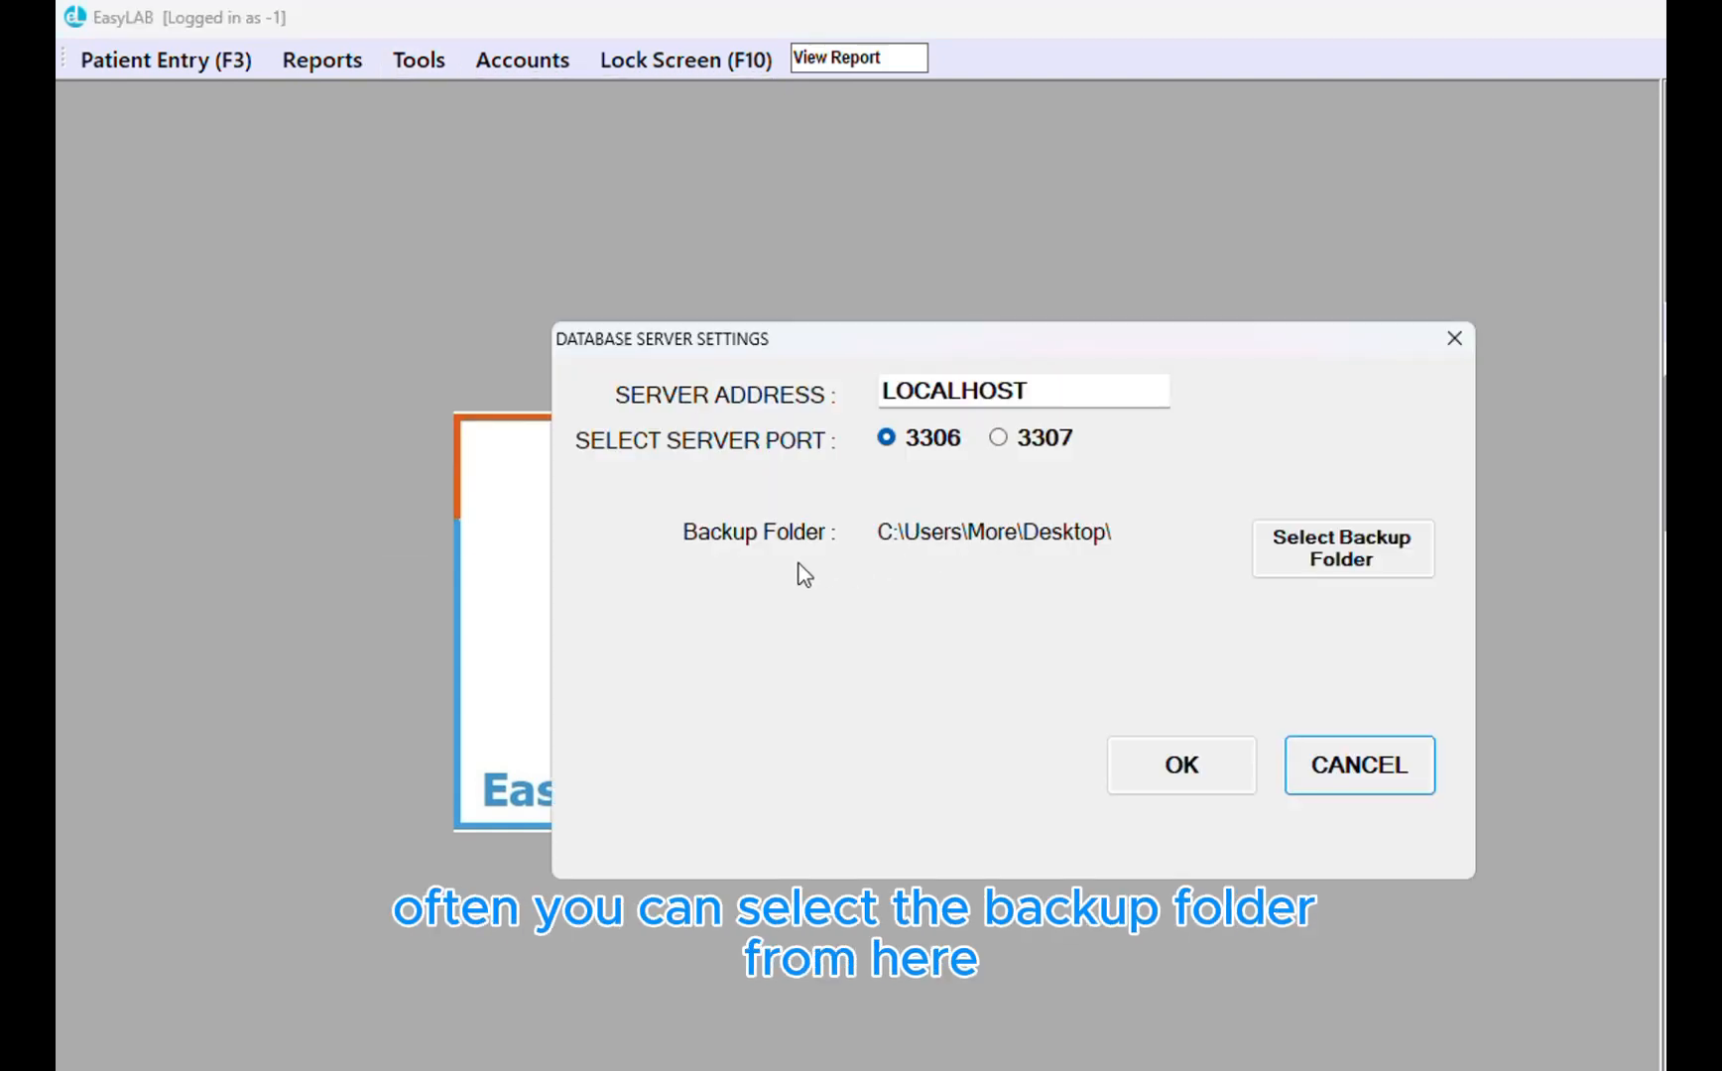
click(1345, 544)
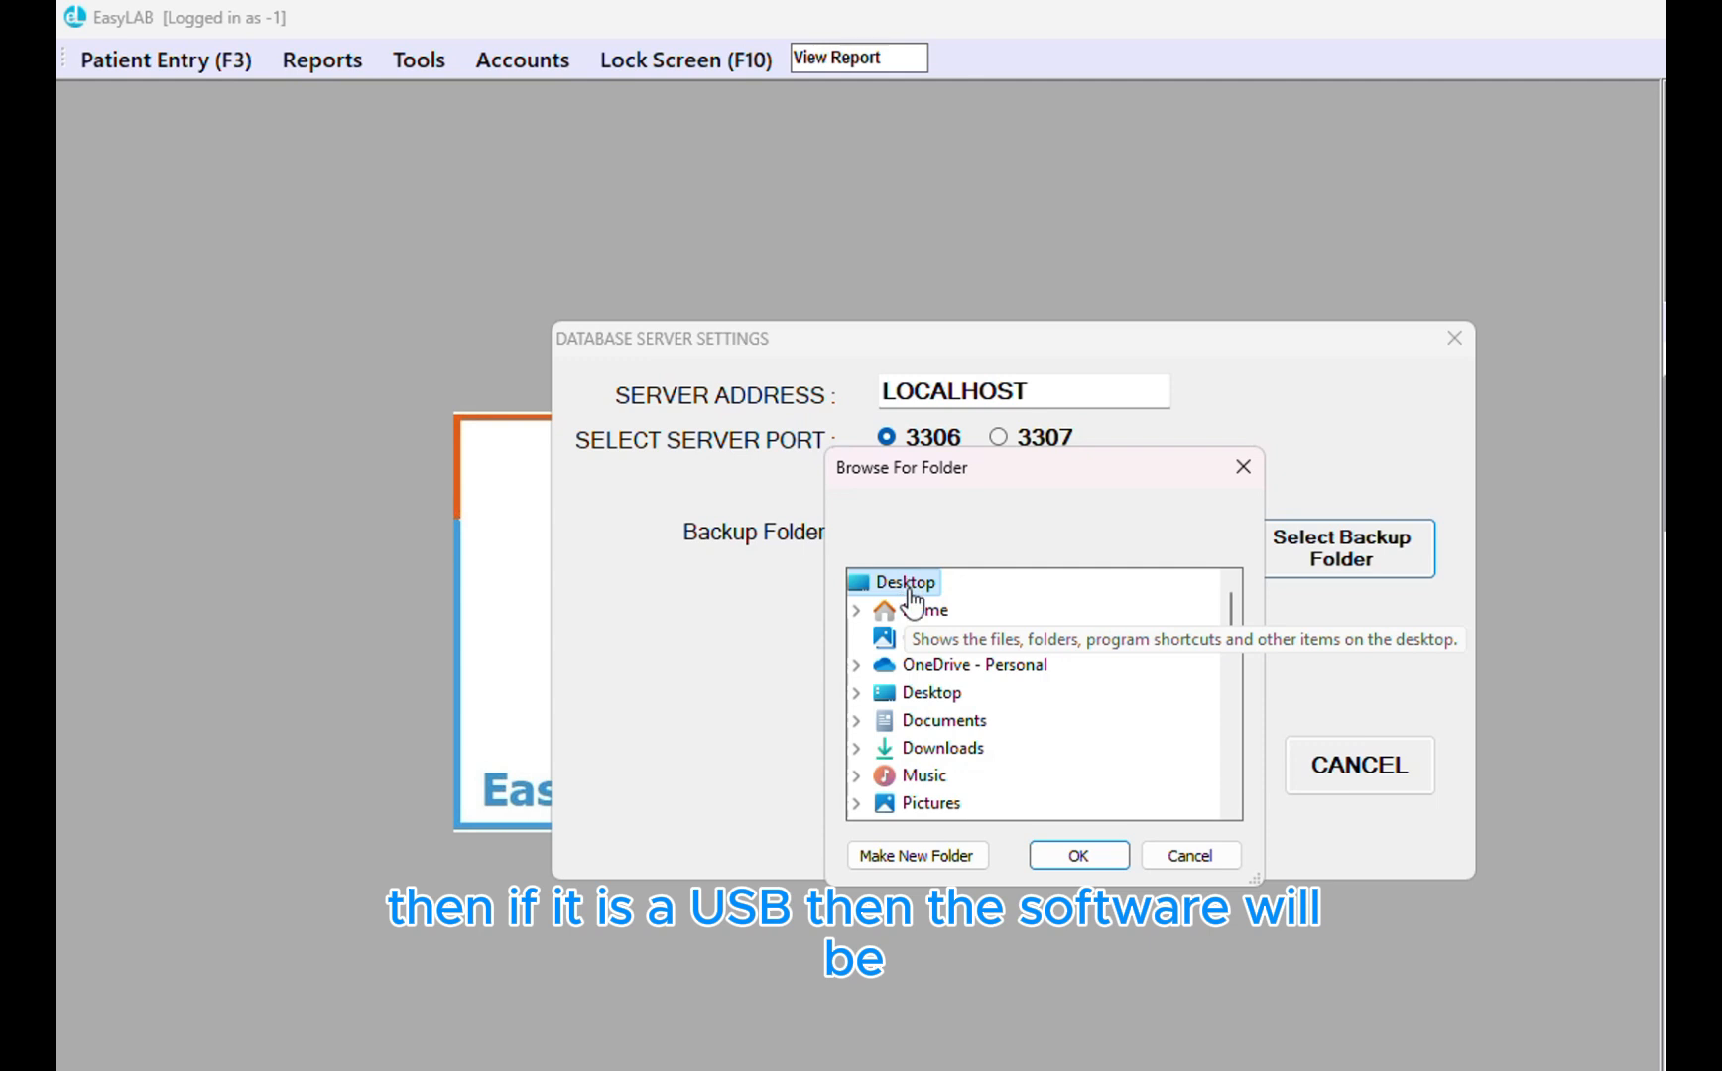
click(1190, 859)
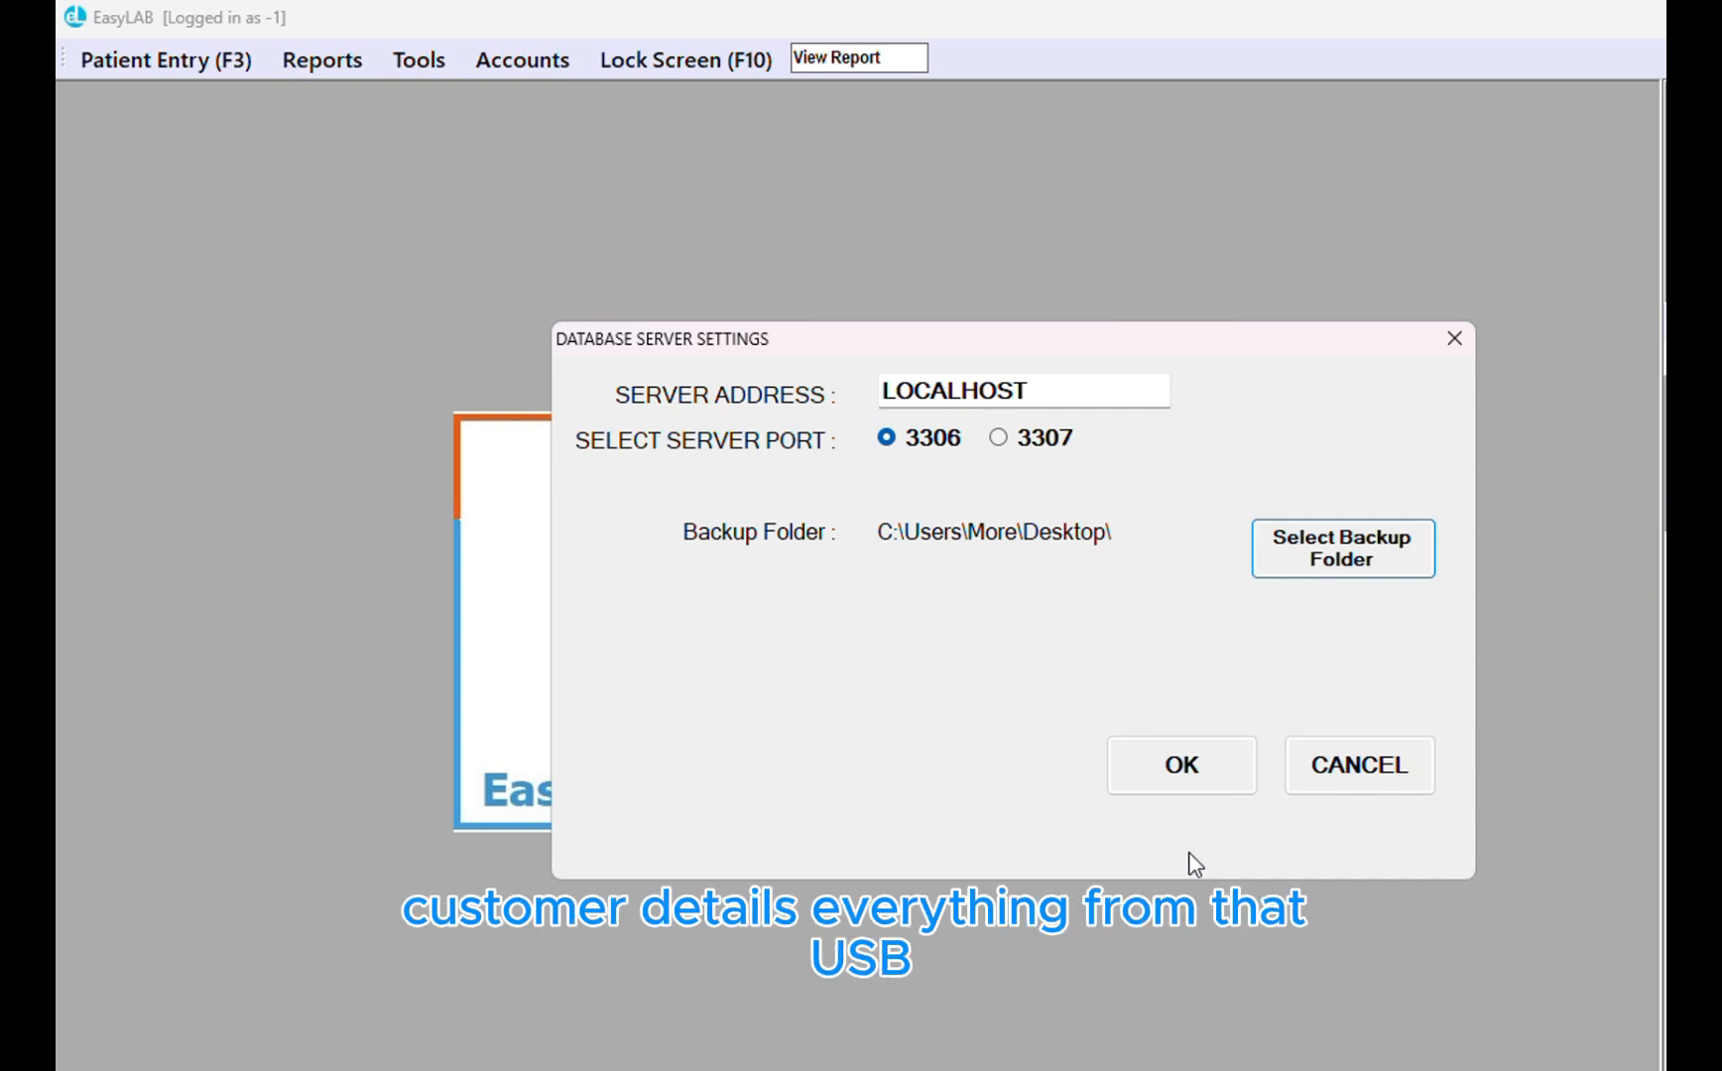
click(1357, 789)
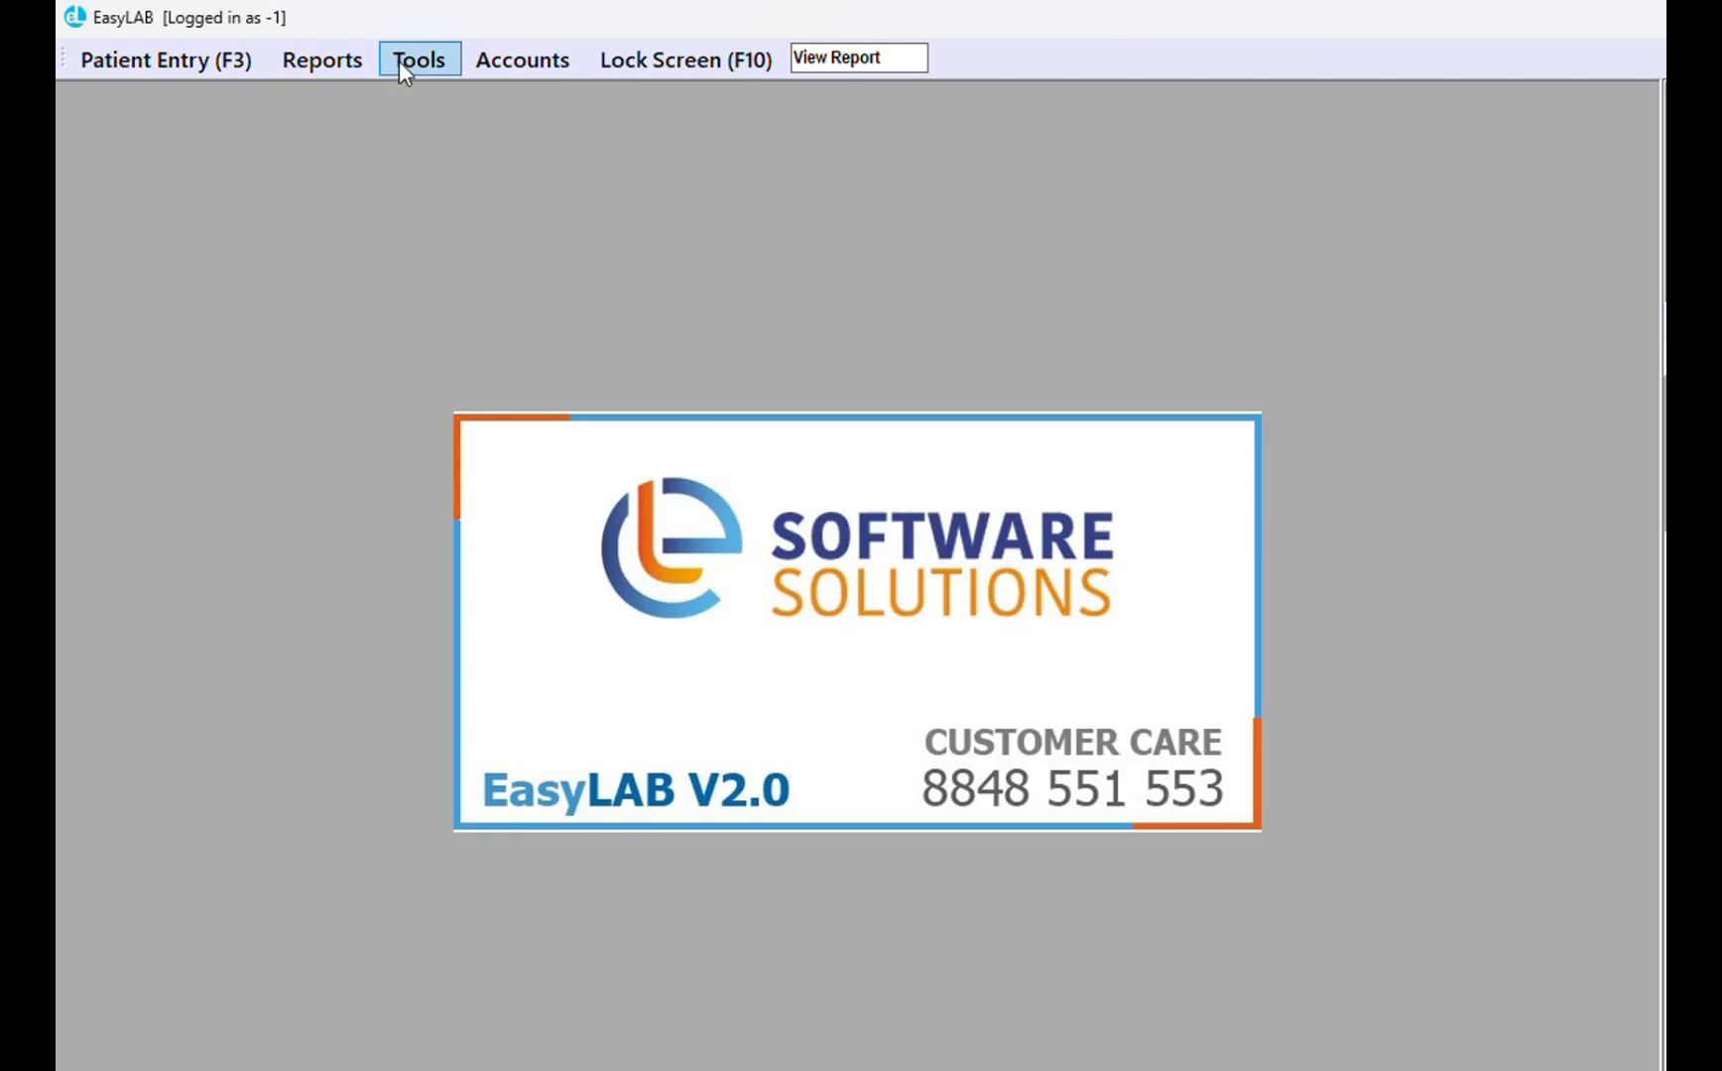
click(422, 59)
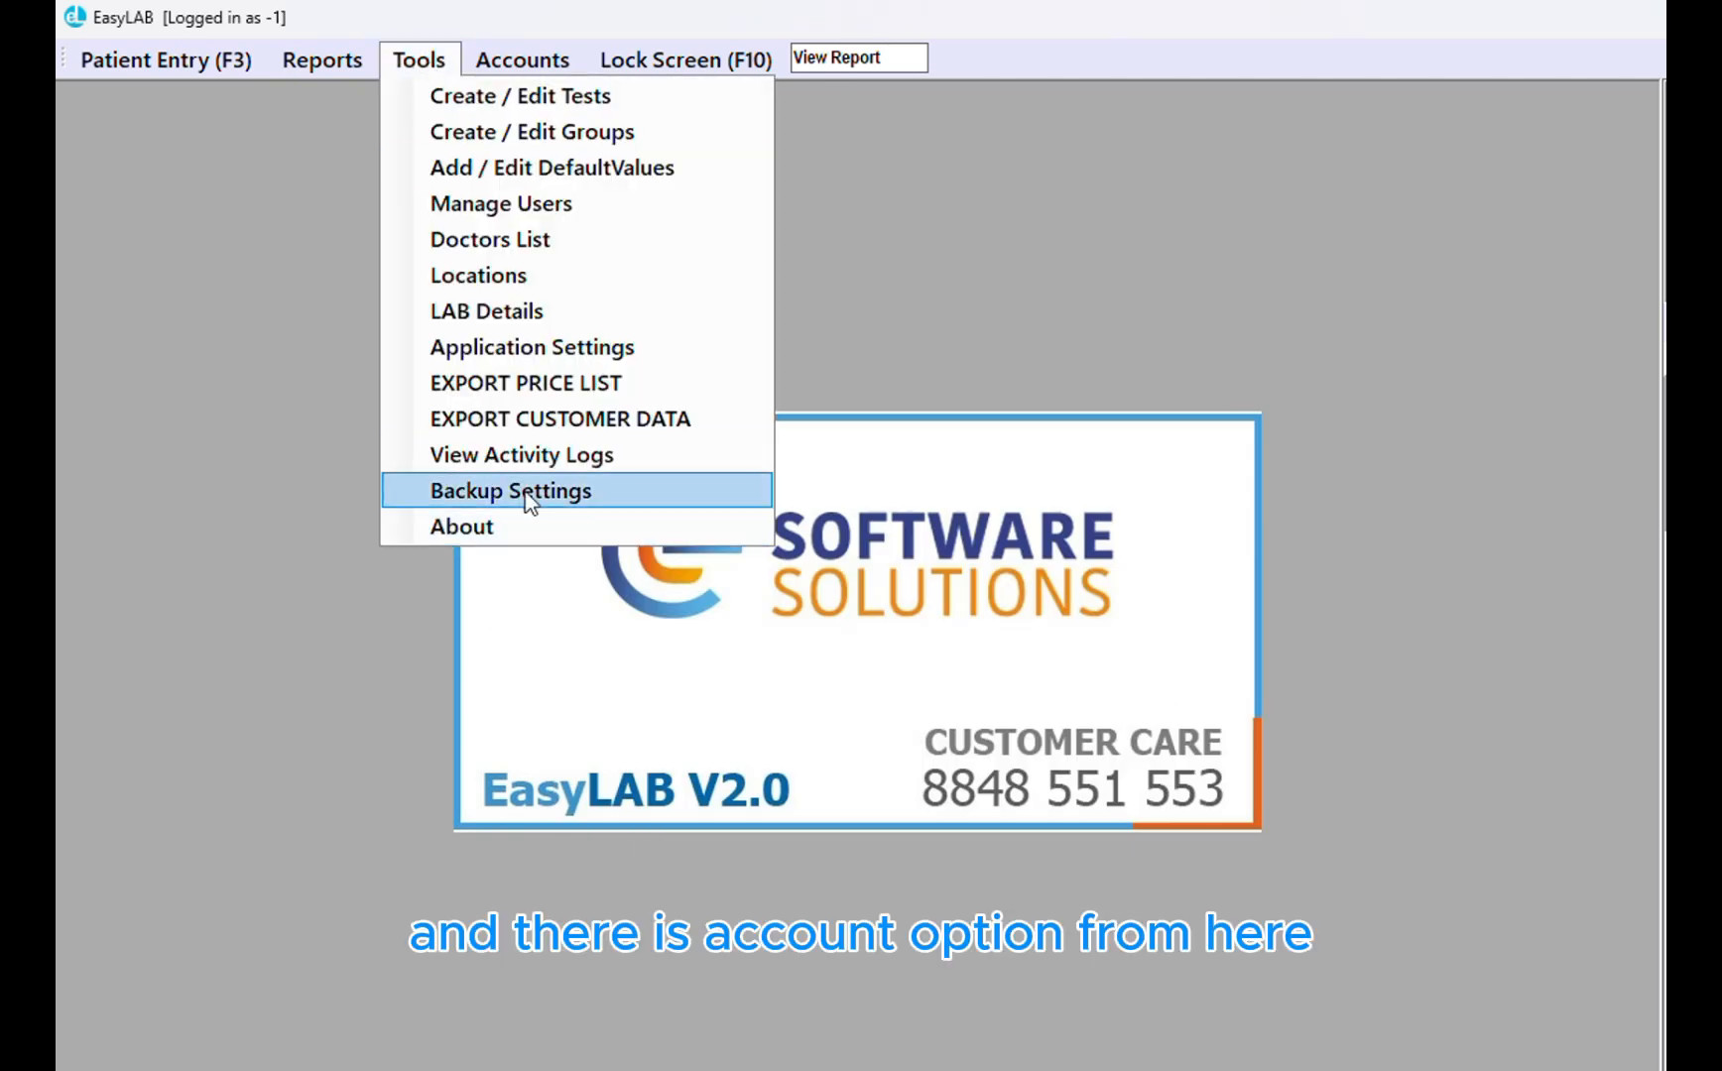
mouse_move(515, 65)
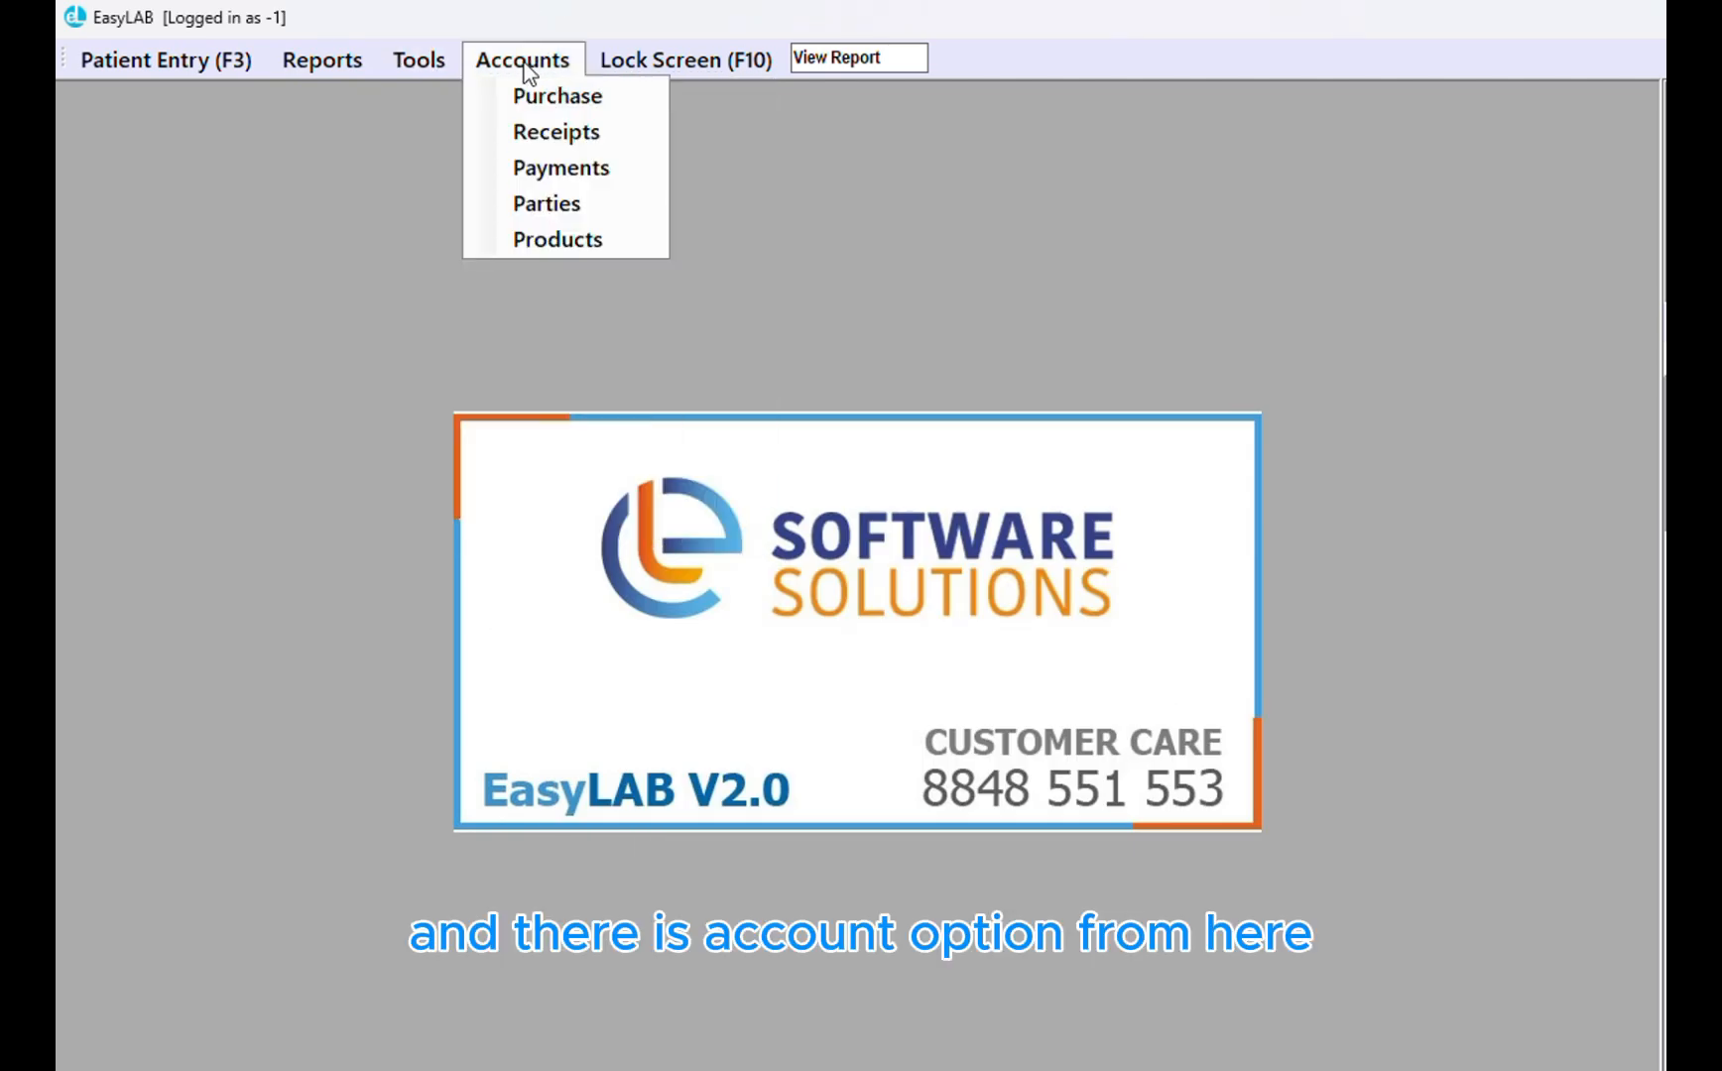
click(537, 103)
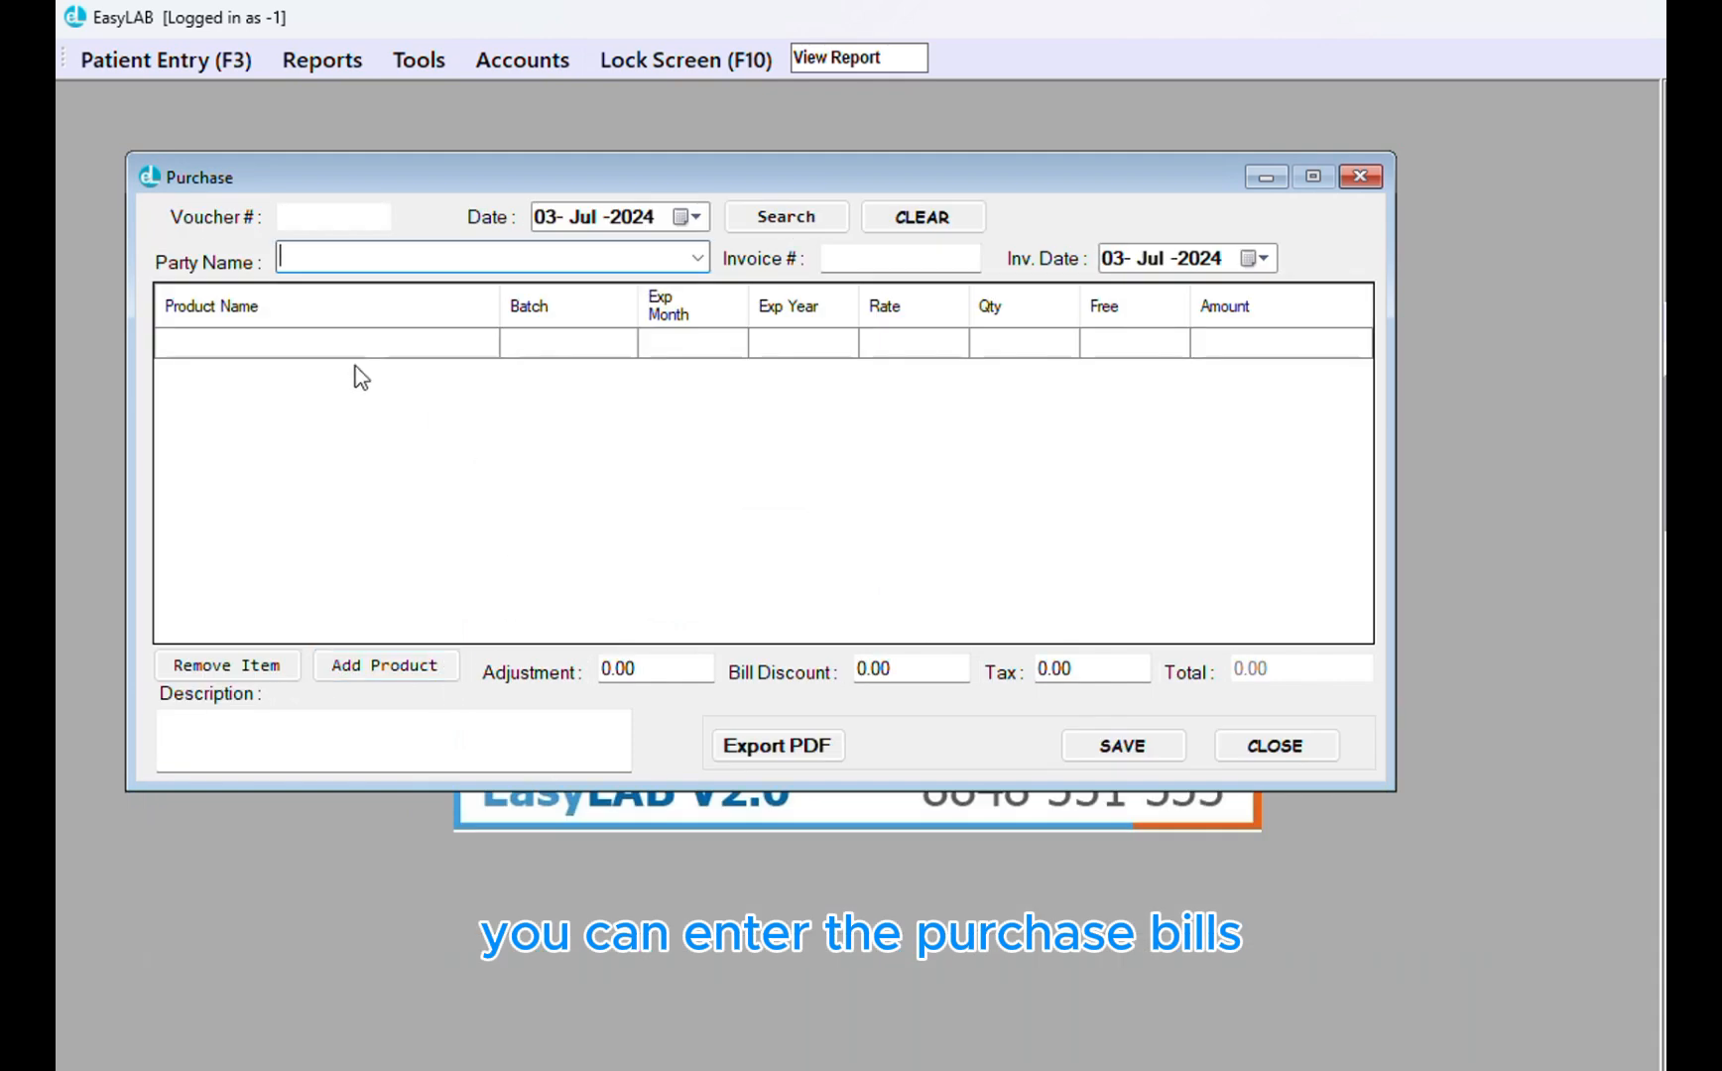
click(698, 258)
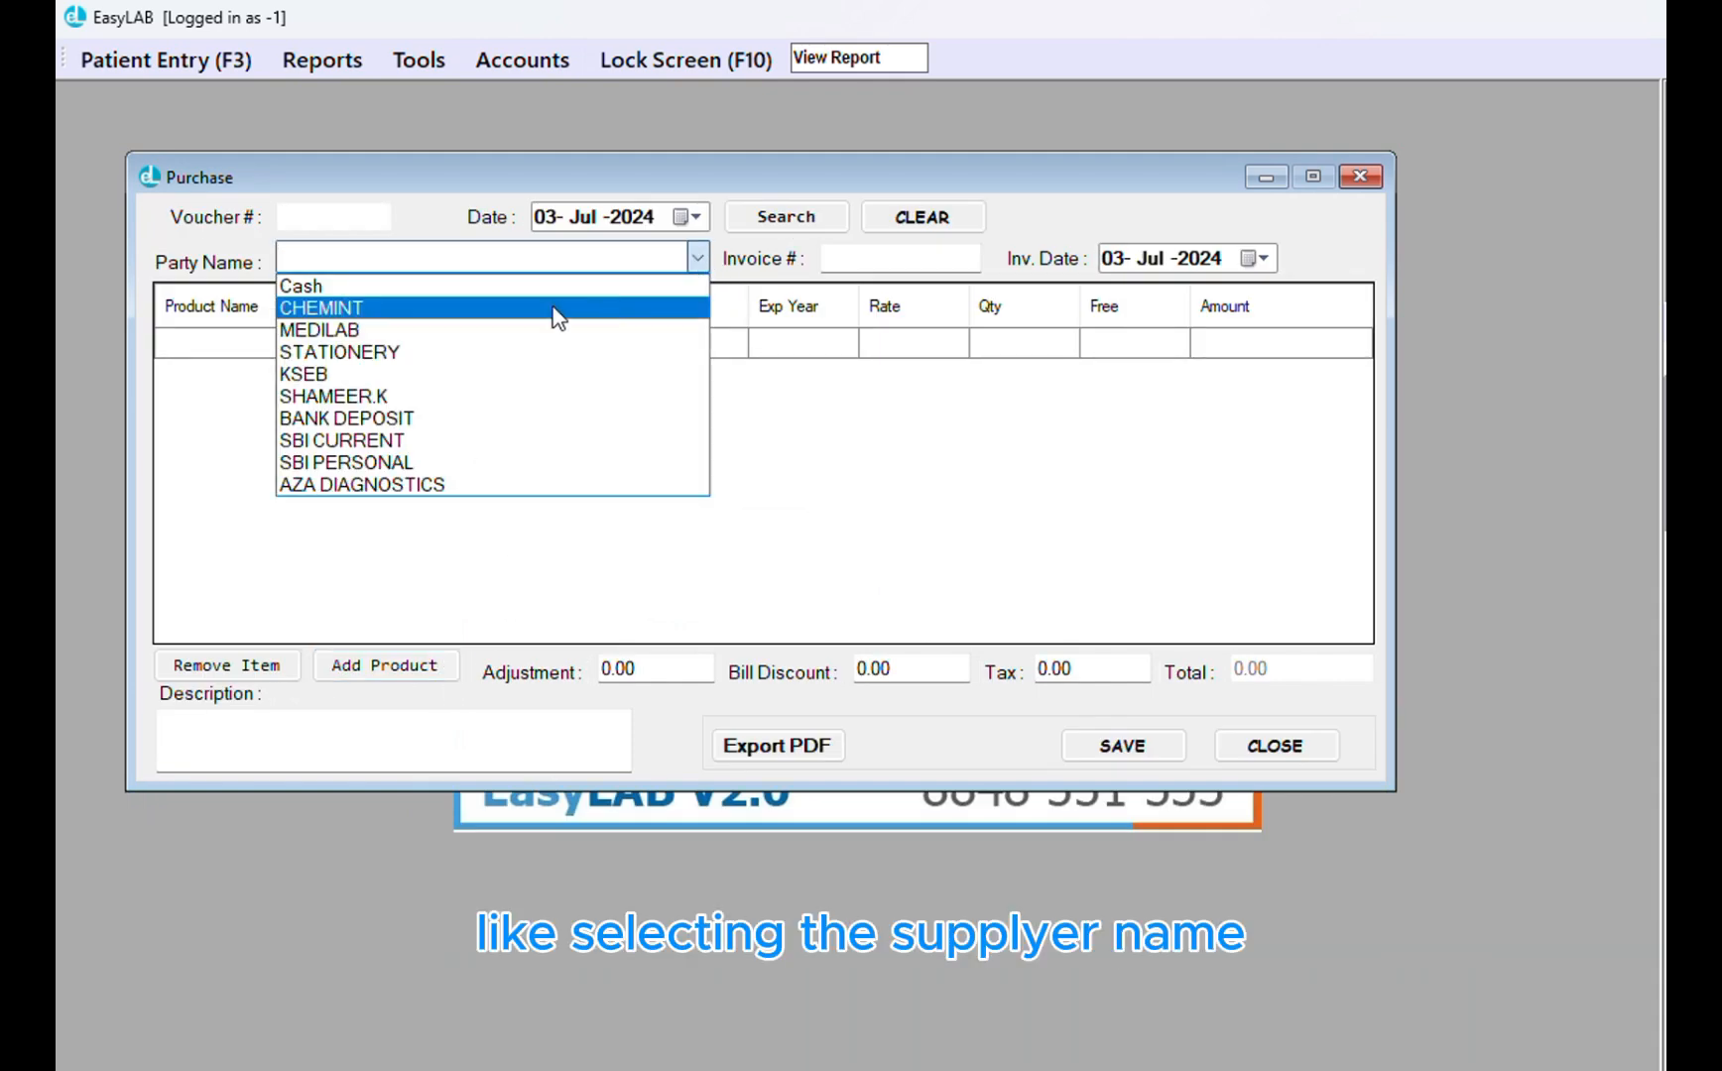
click(474, 332)
click(930, 262)
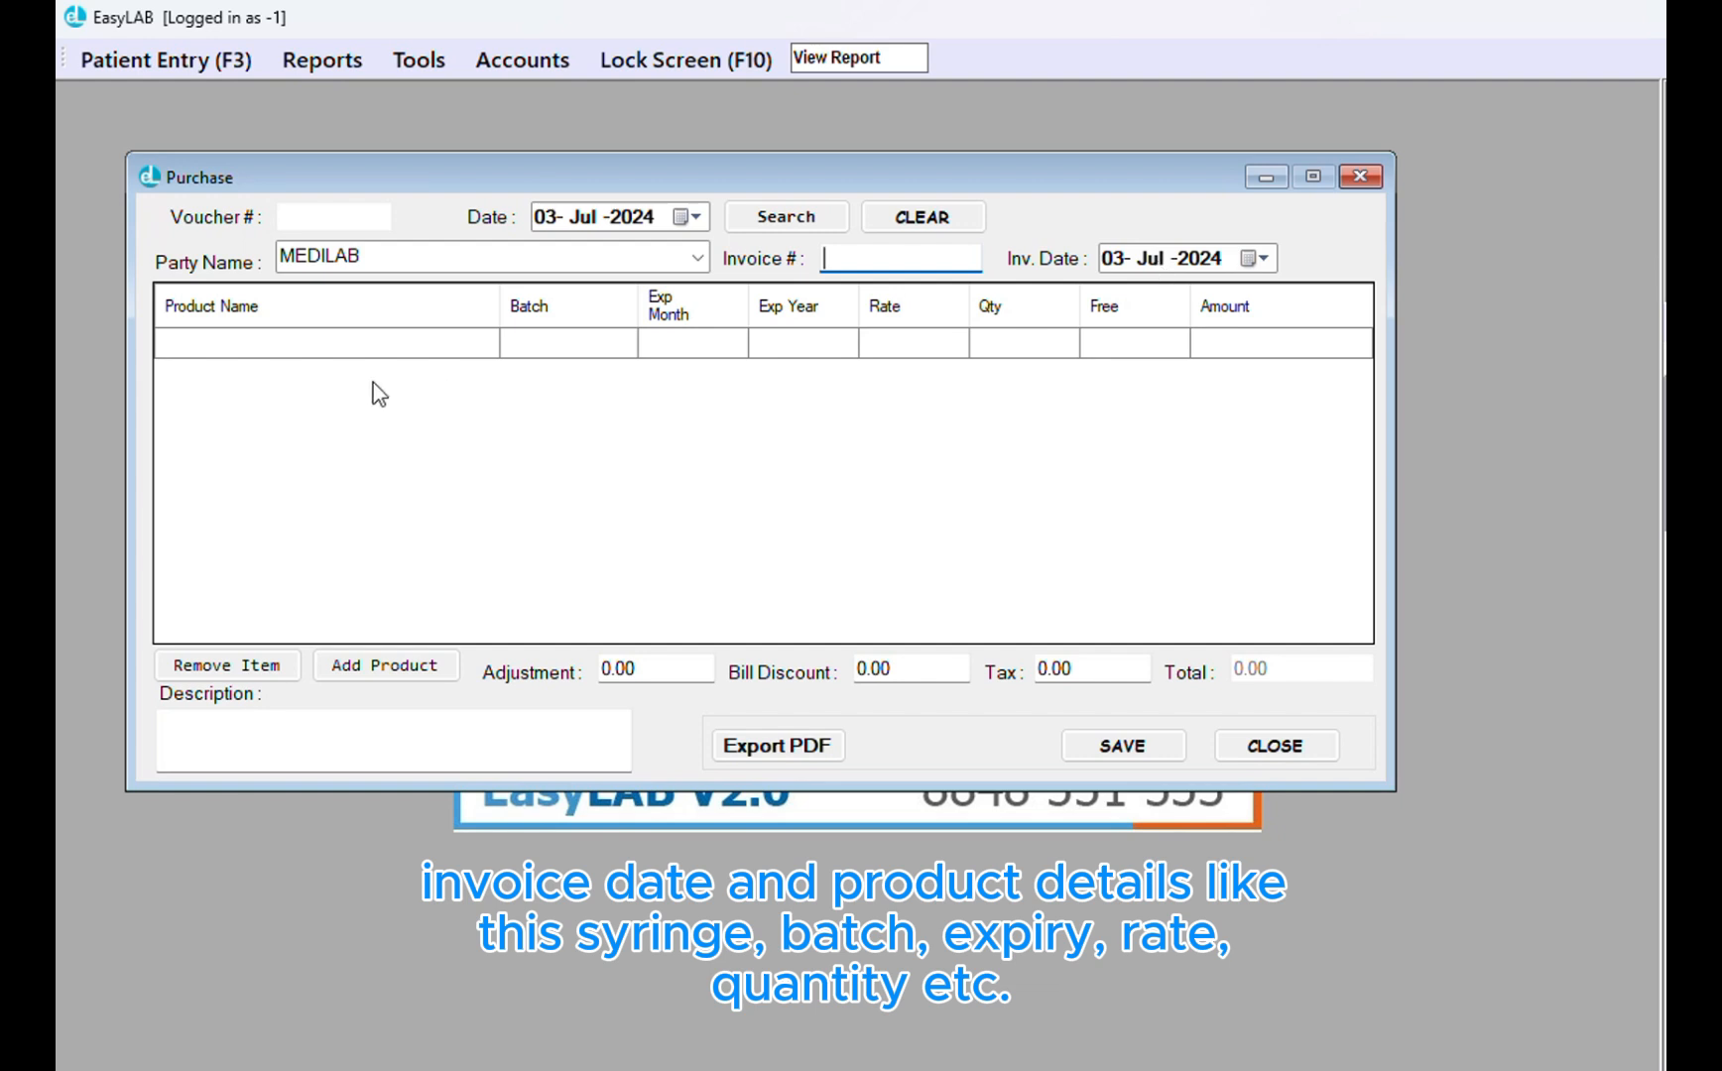
click(379, 347)
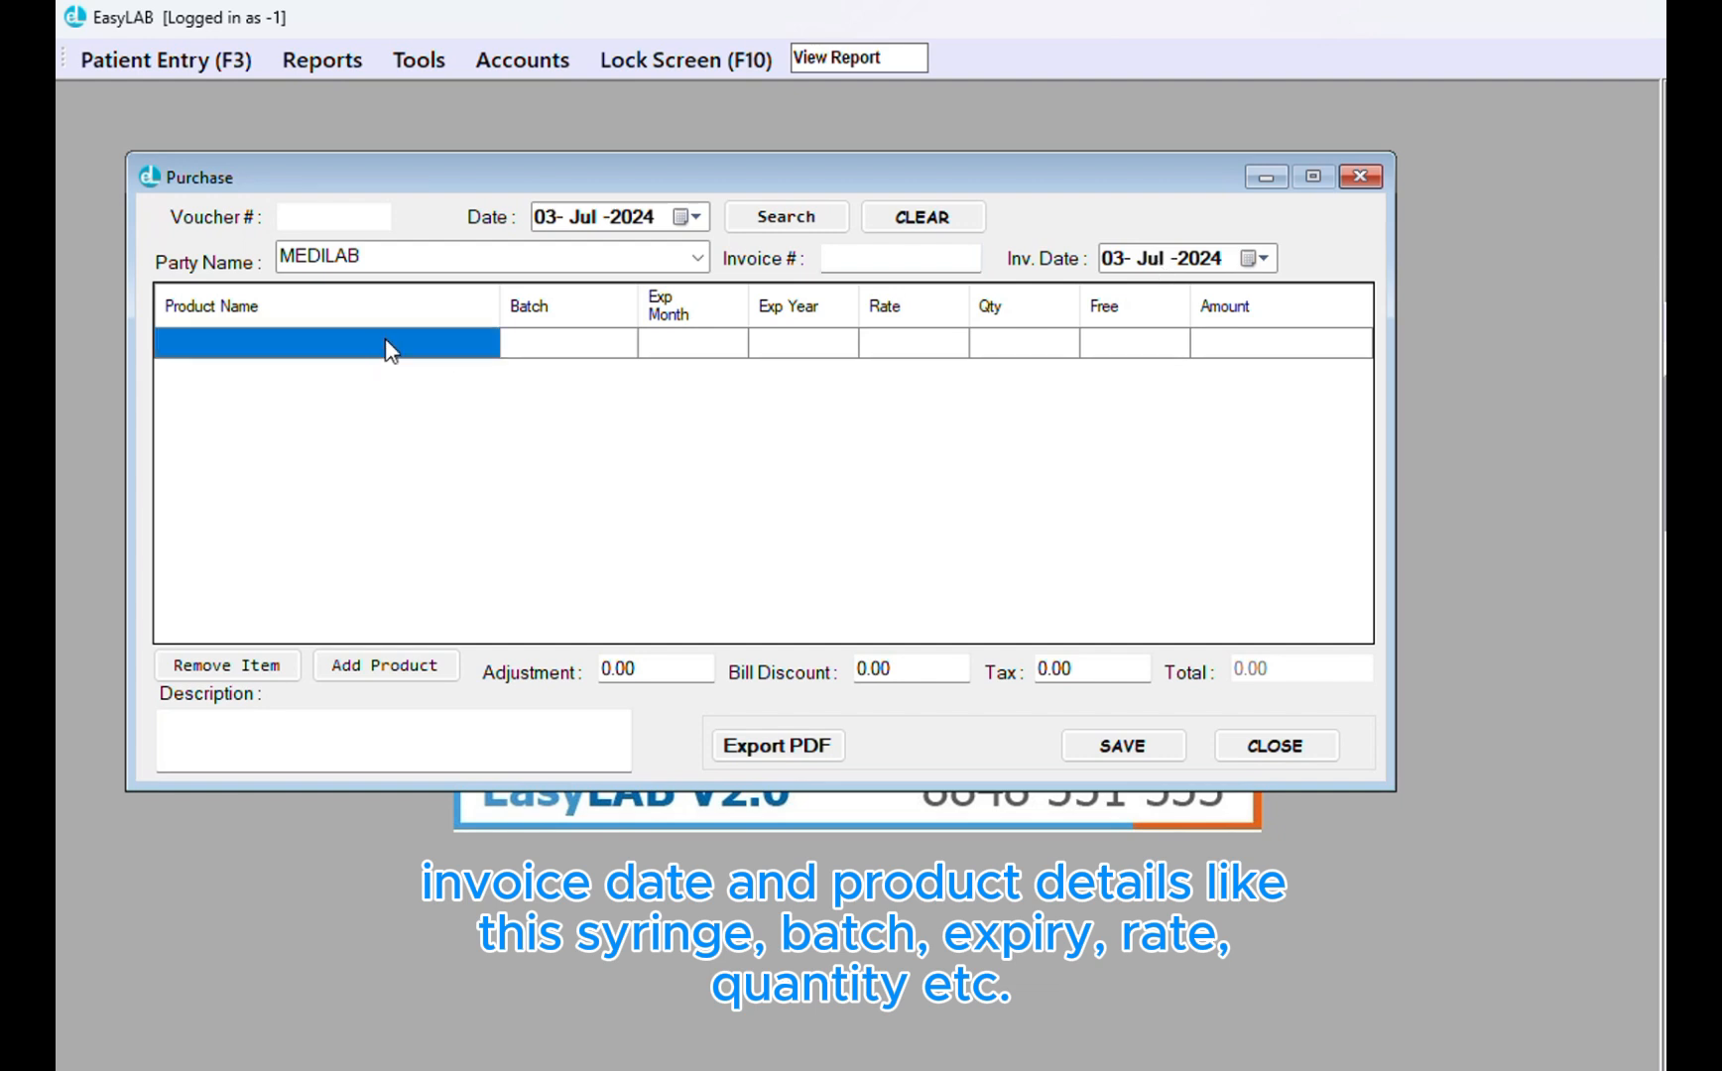
text(s)
key(BackSpace)
key(BackSpace)
text(2ML SYRINGE)
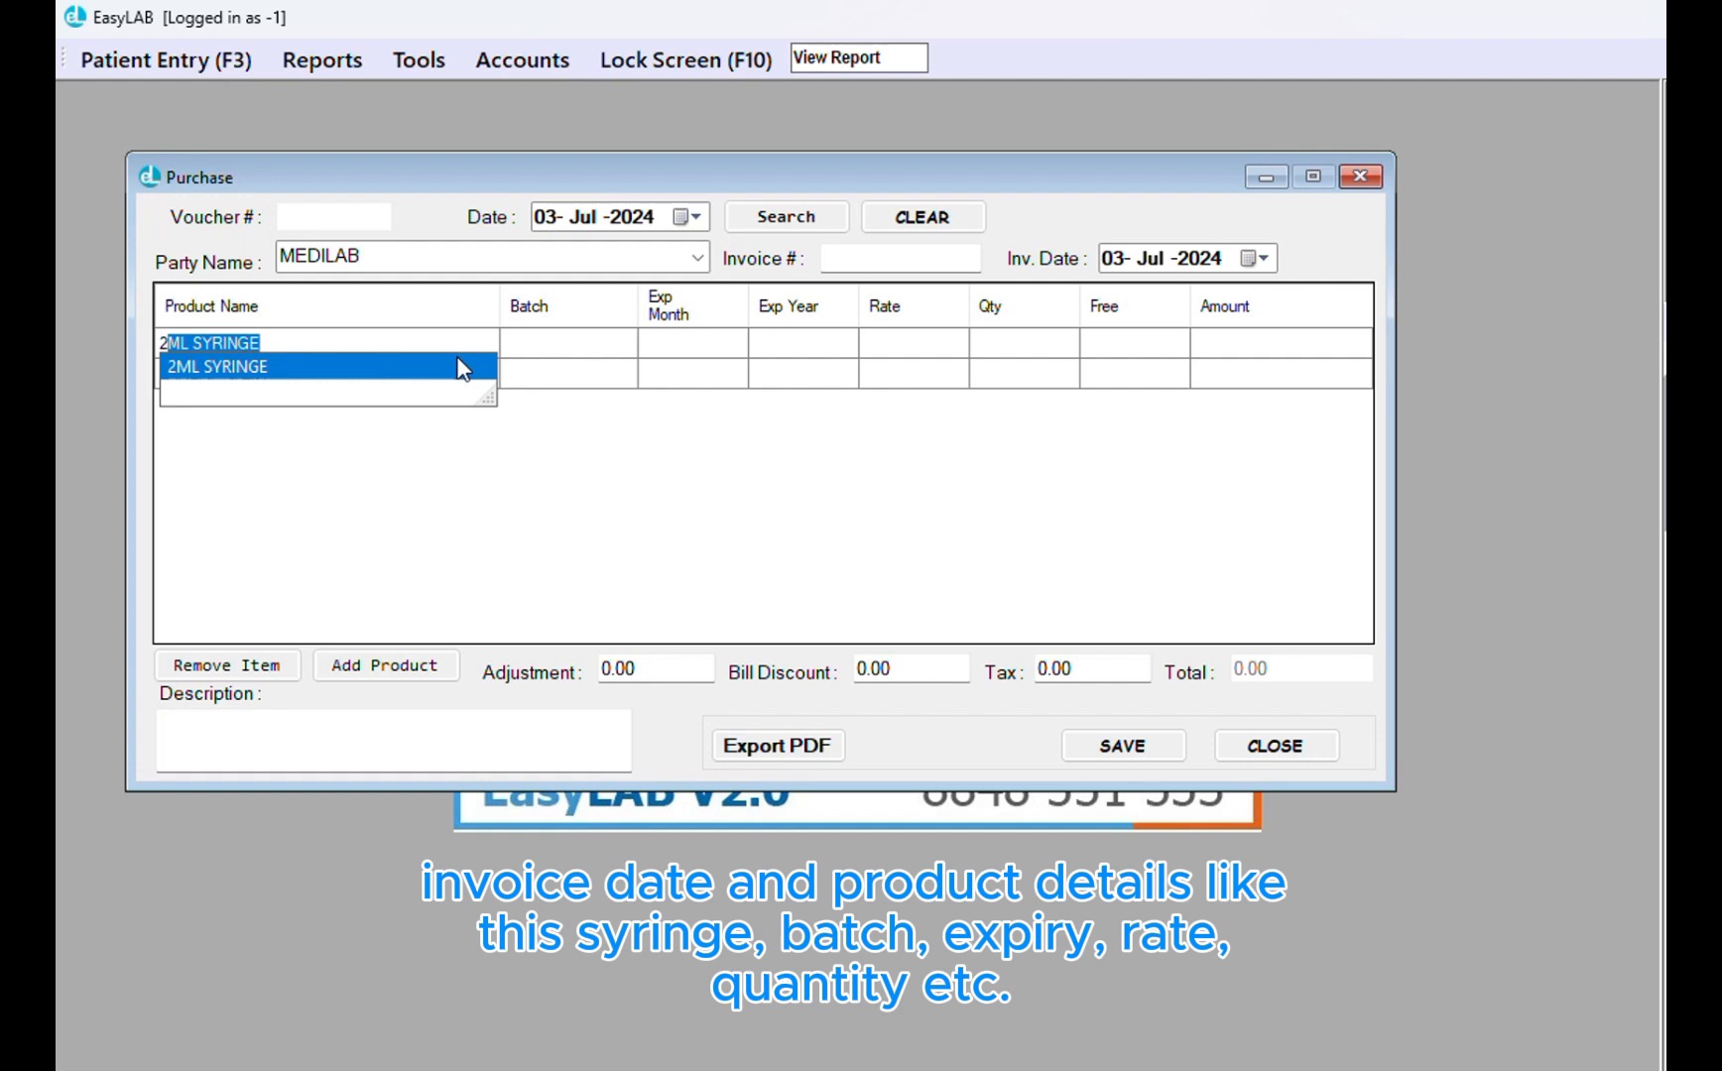
click(578, 340)
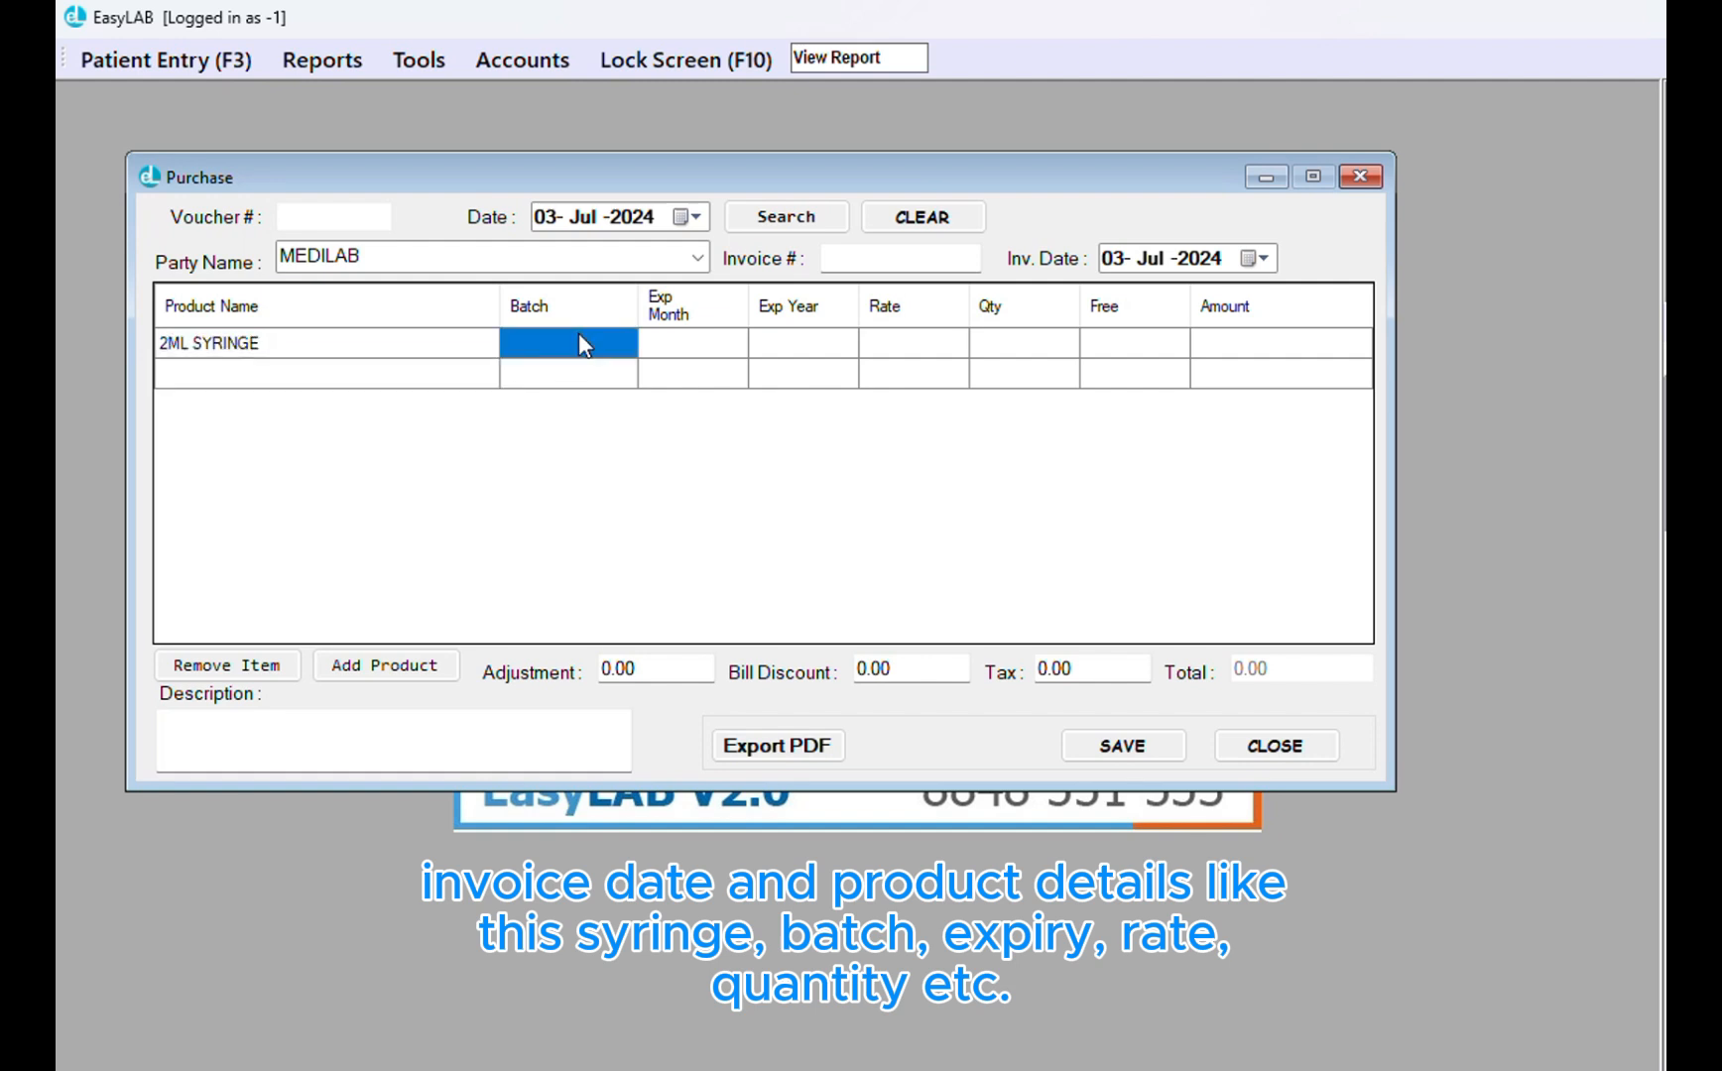
click(684, 349)
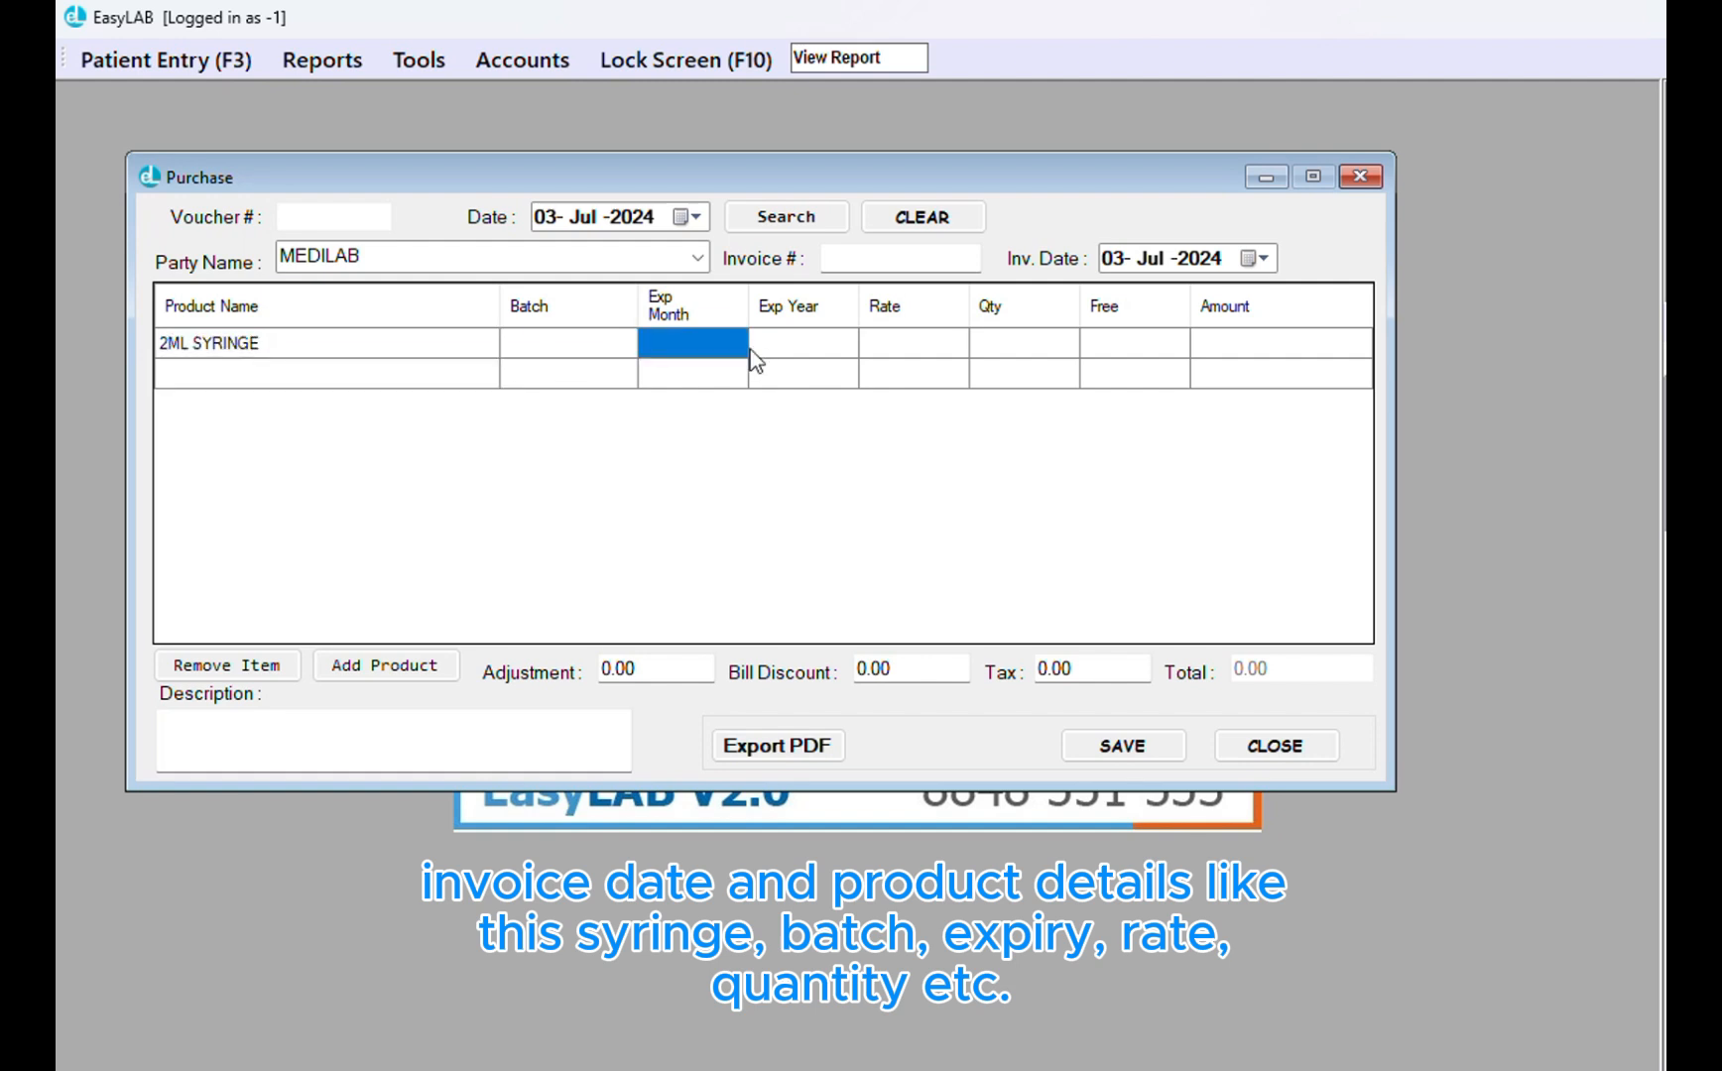
click(800, 350)
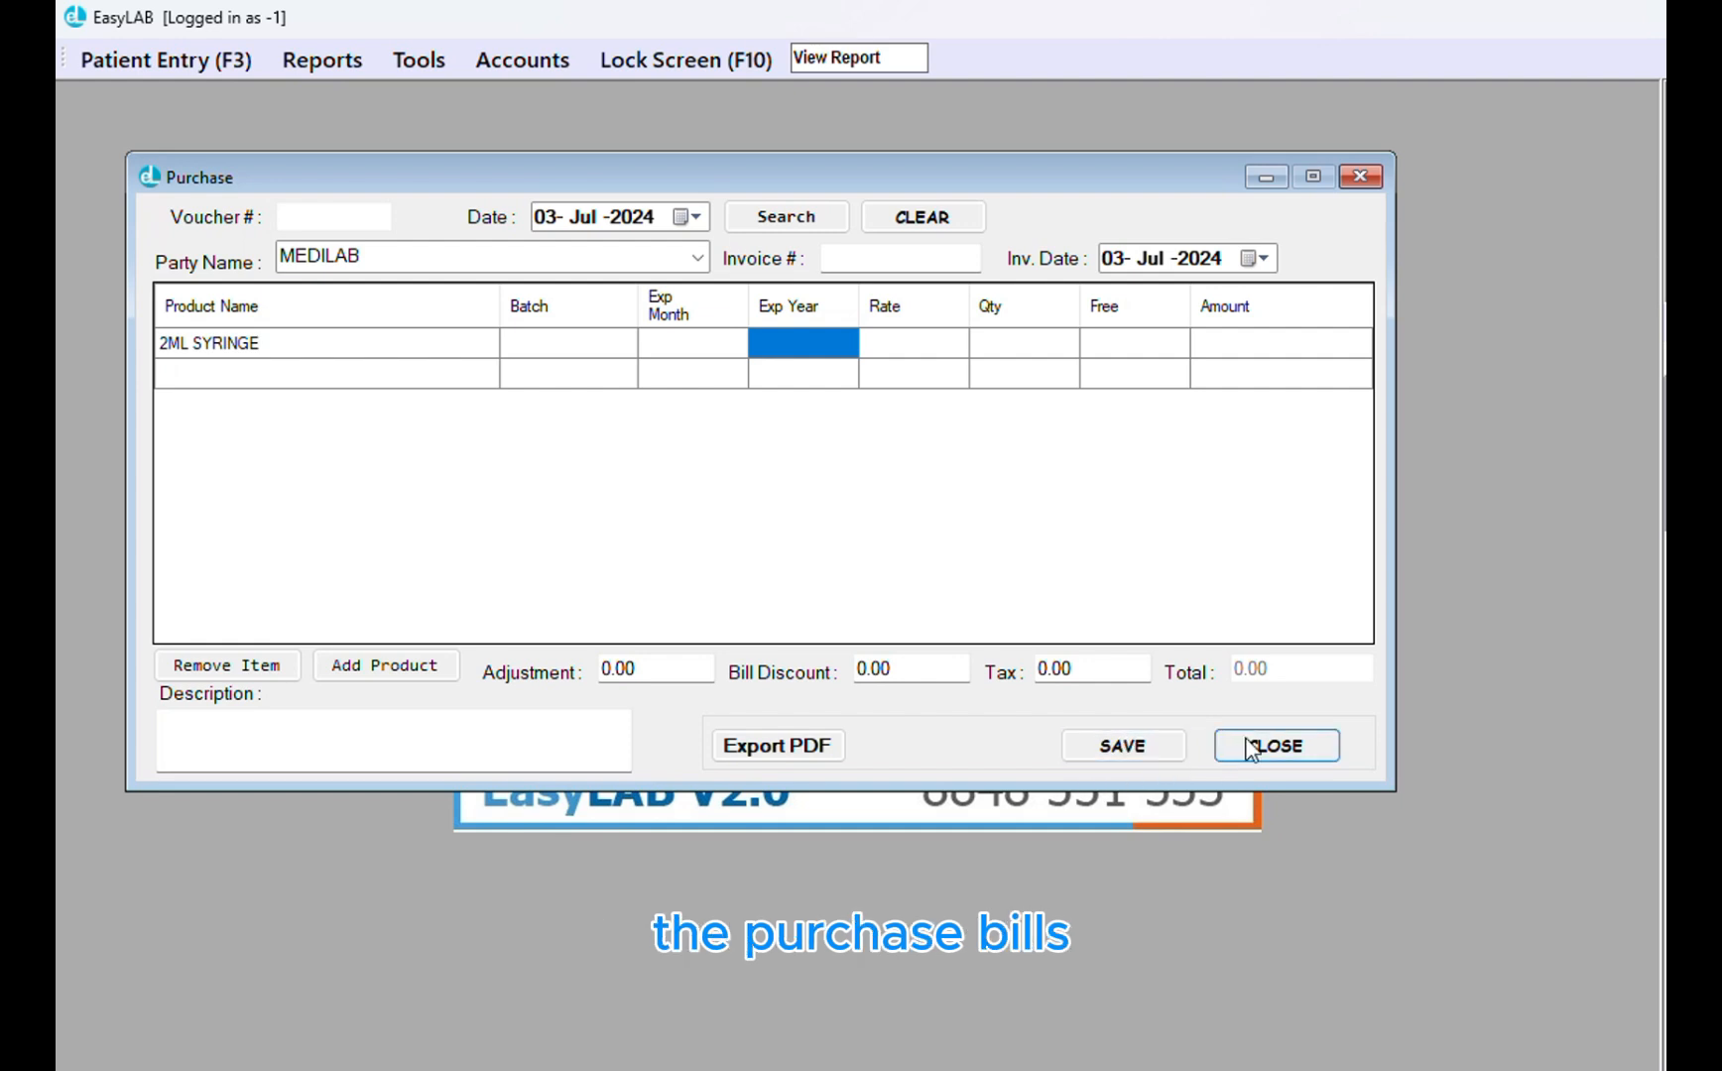
click(1274, 746)
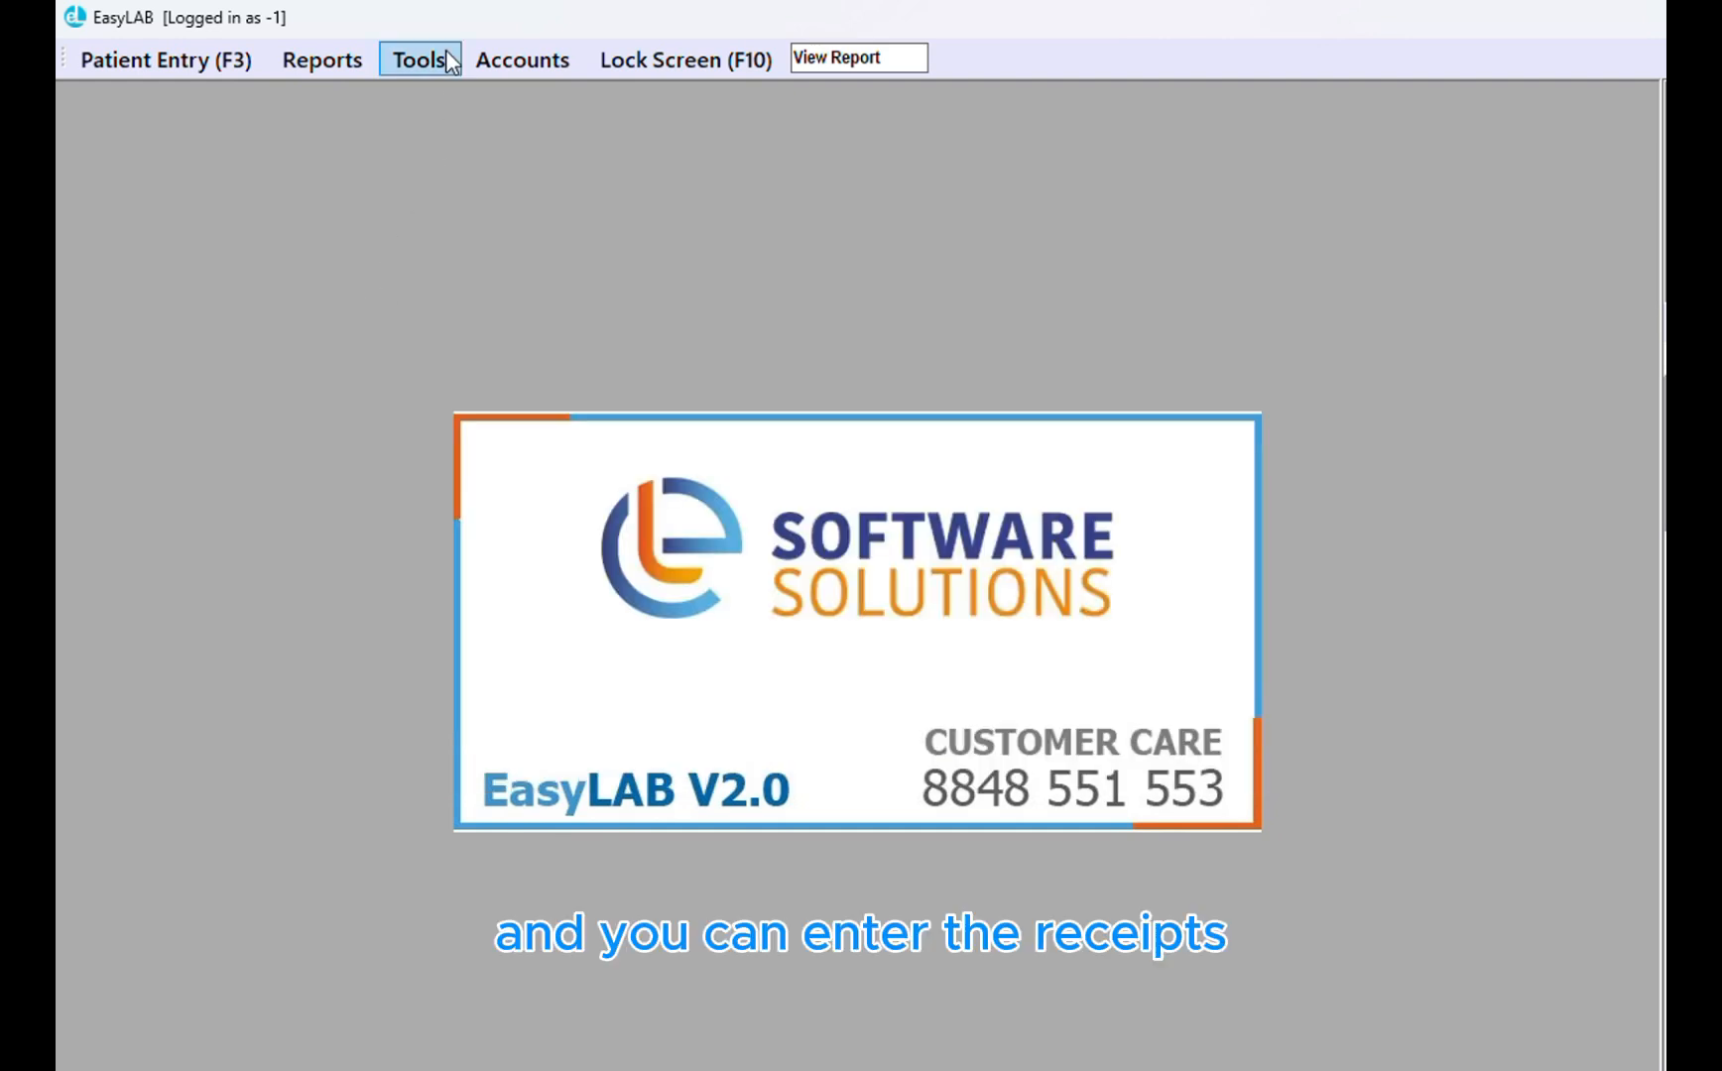
Open the Receipts form from Accounts and close it again
click(523, 60)
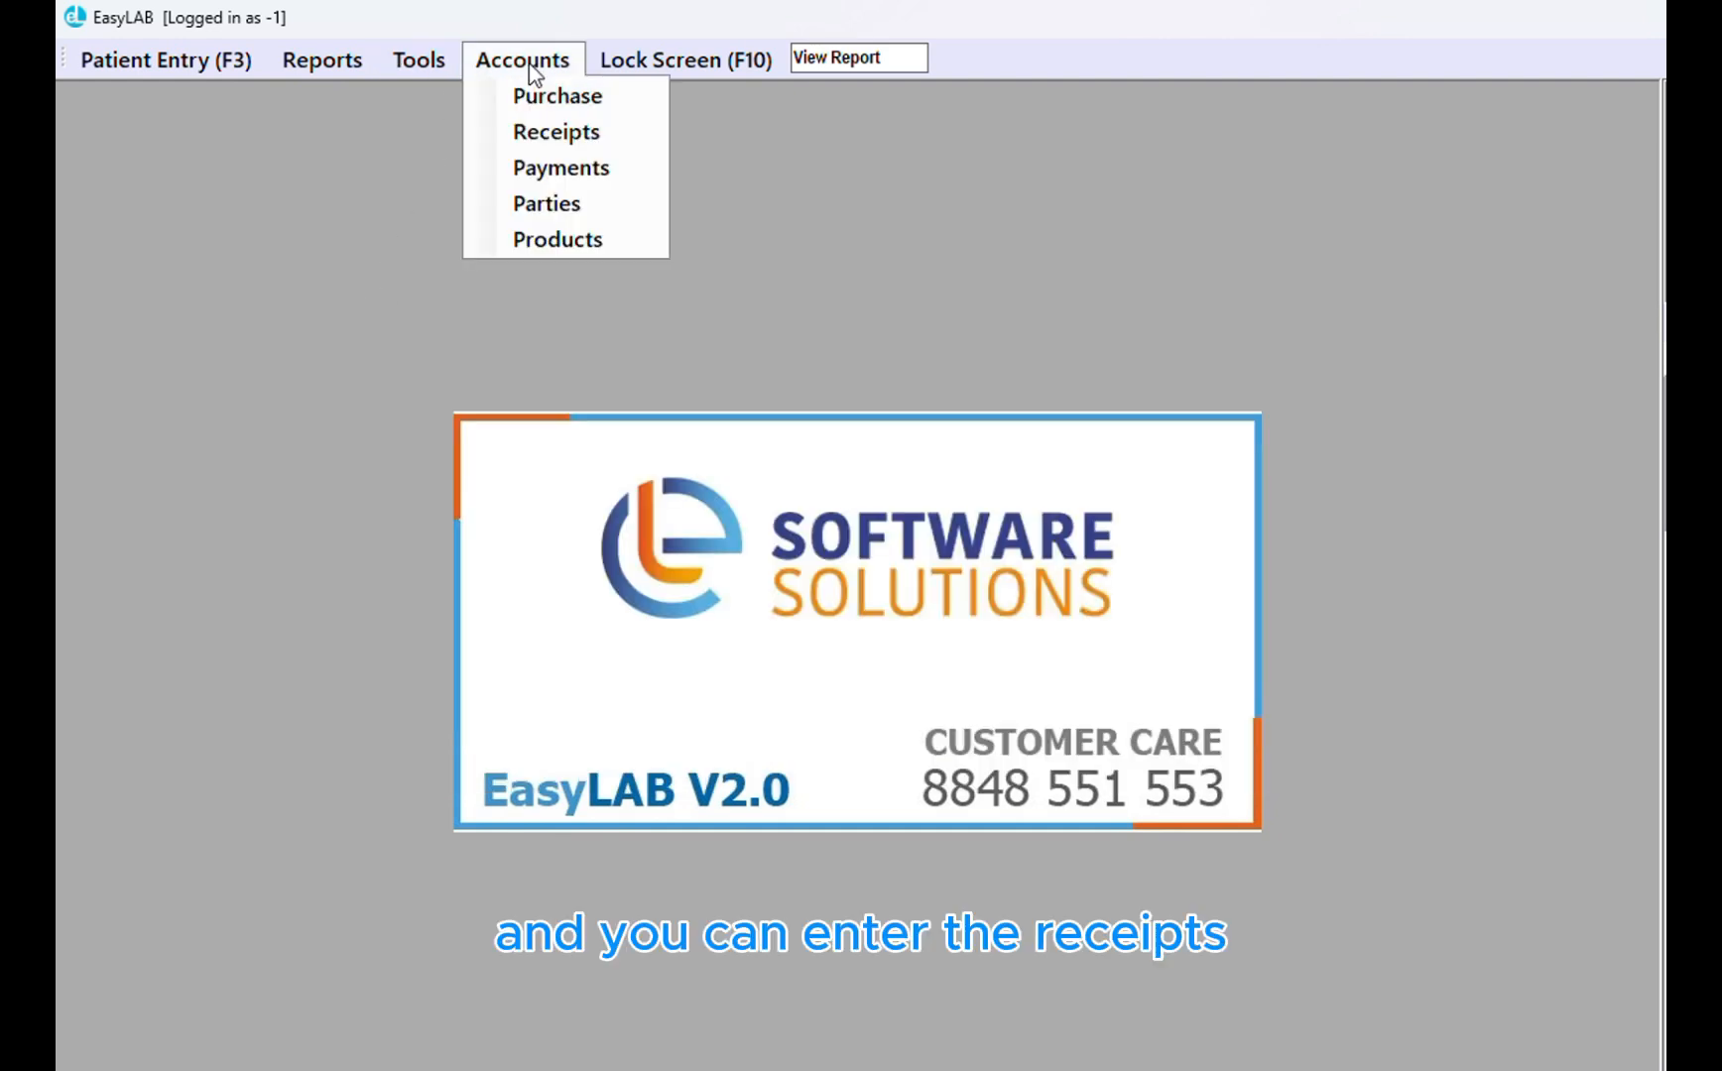
click(546, 144)
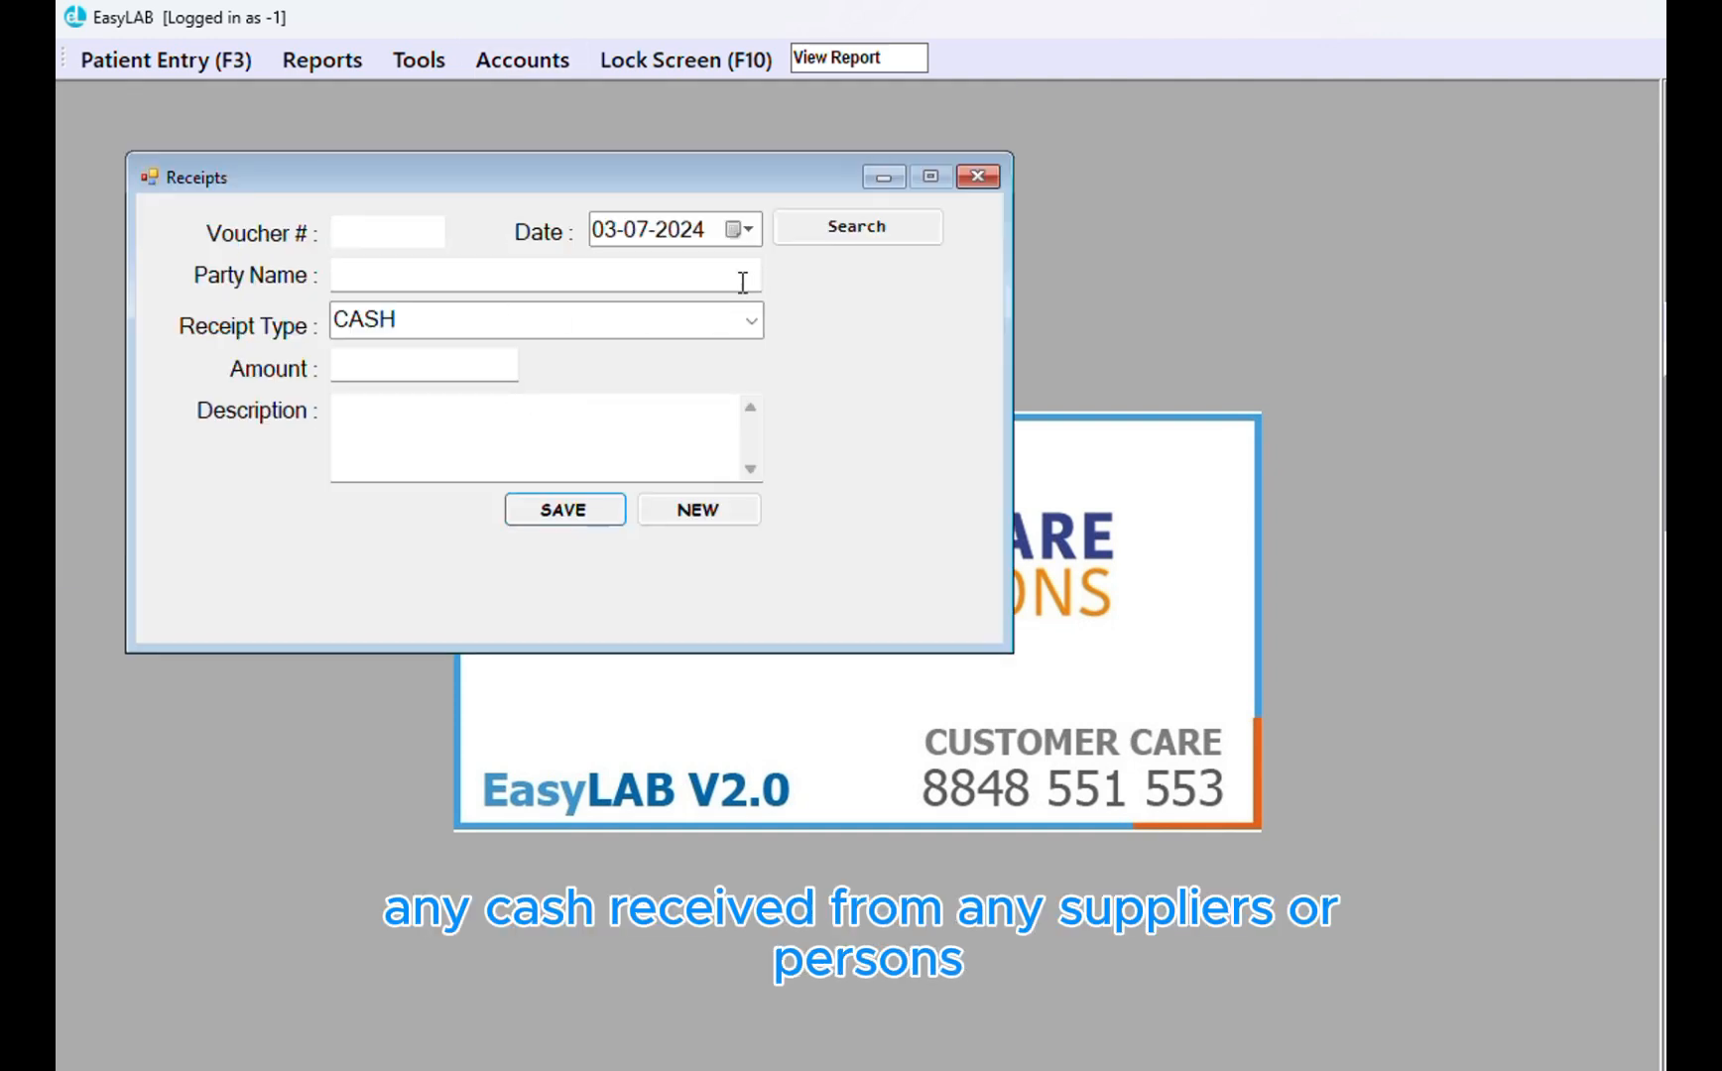
click(978, 177)
In Payments, check MEDILAB's and CHEMINT's balances, ending on CHEMINT's 5,000.00, then close
click(522, 60)
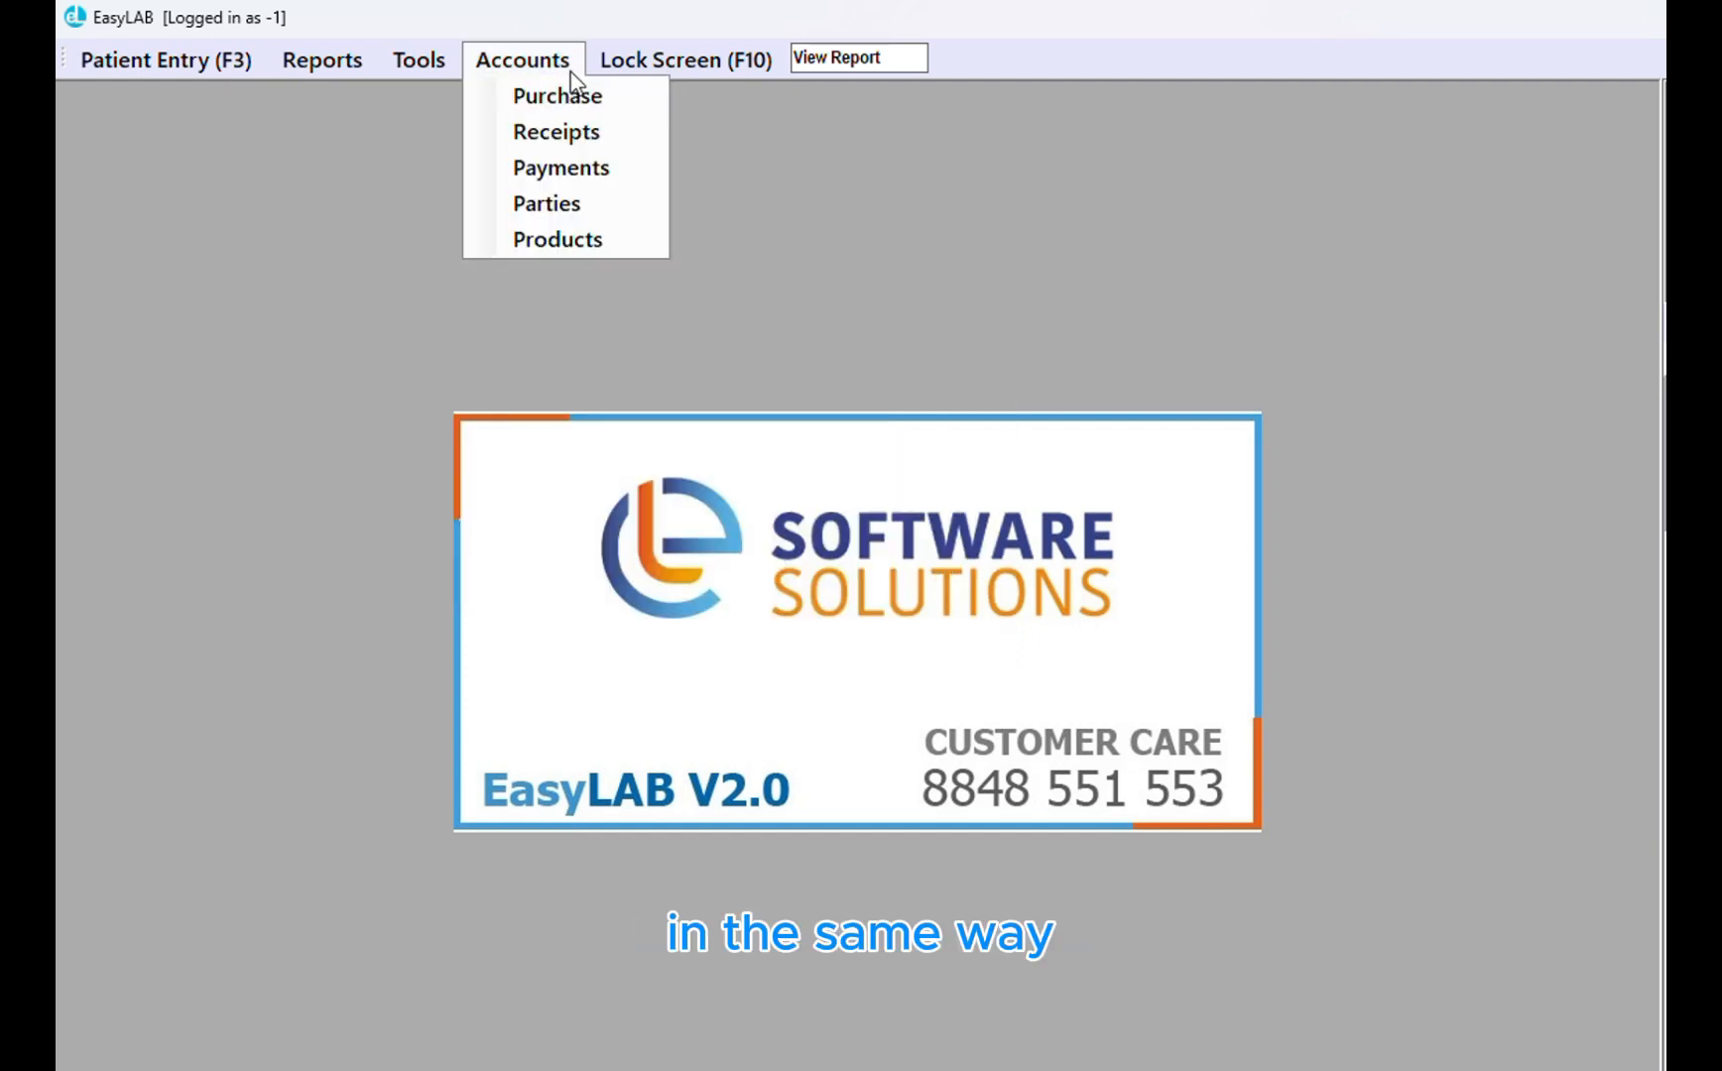
click(585, 168)
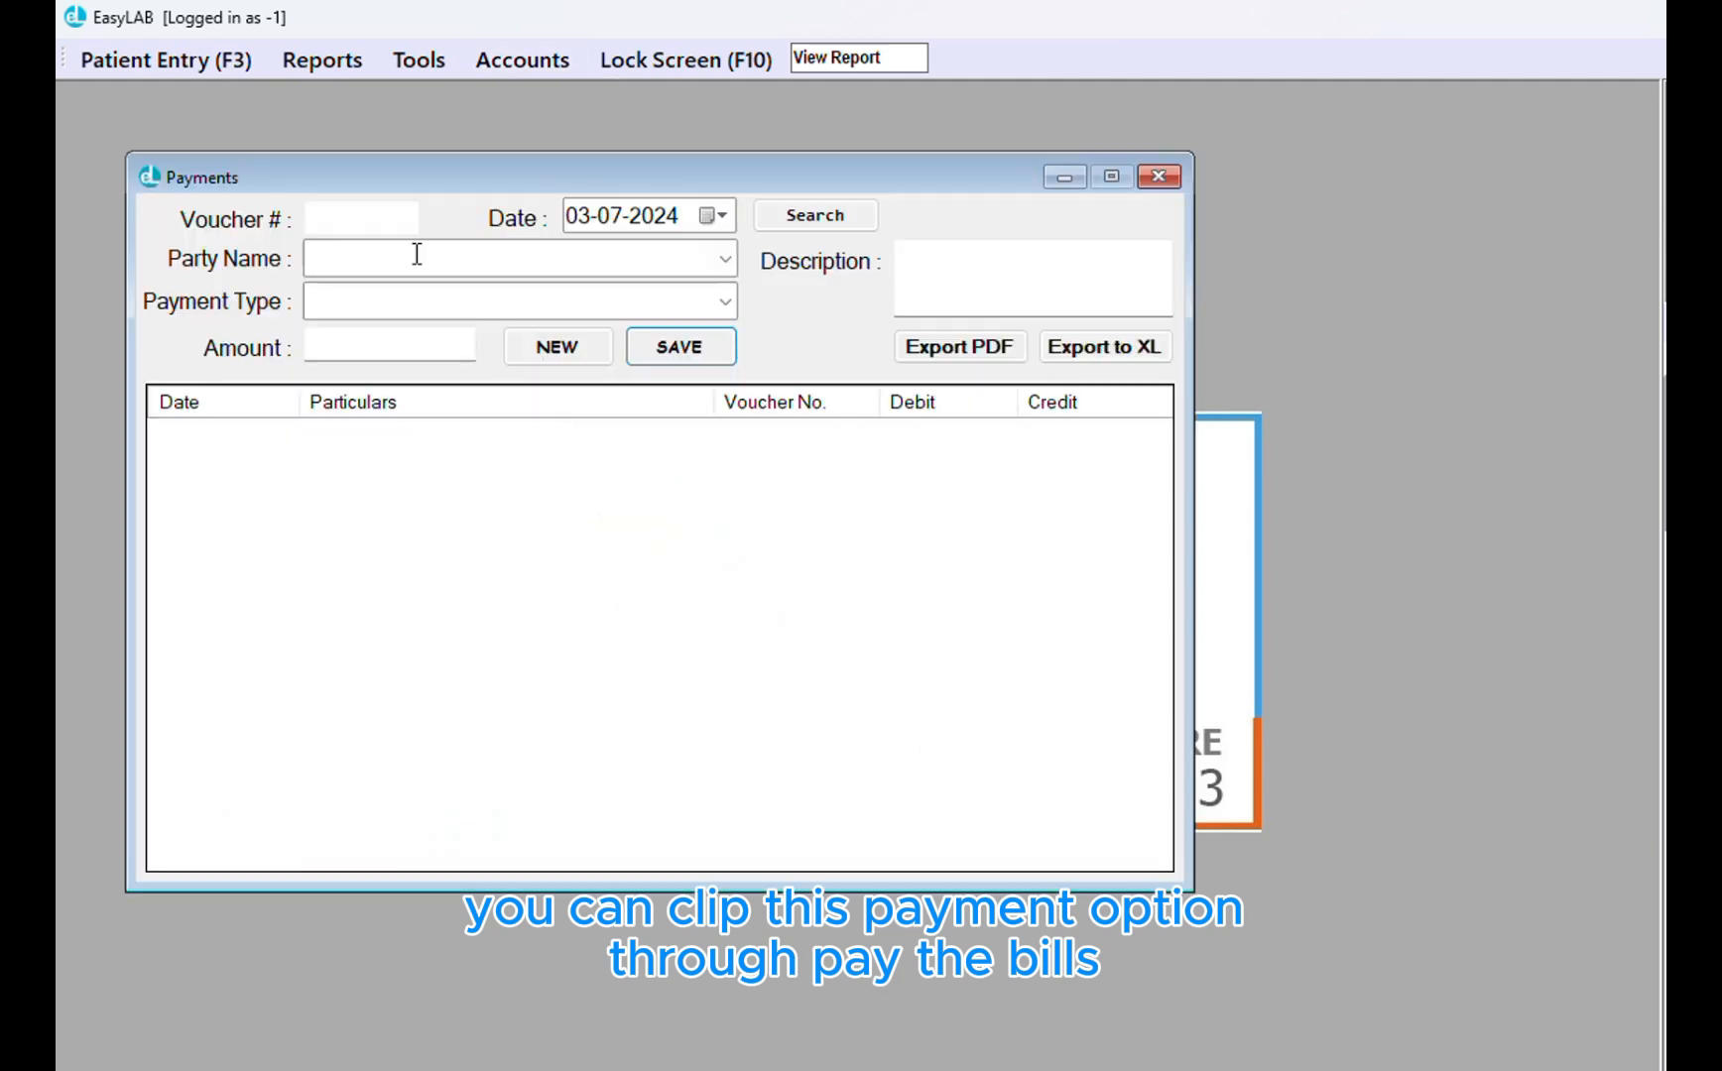
click(725, 260)
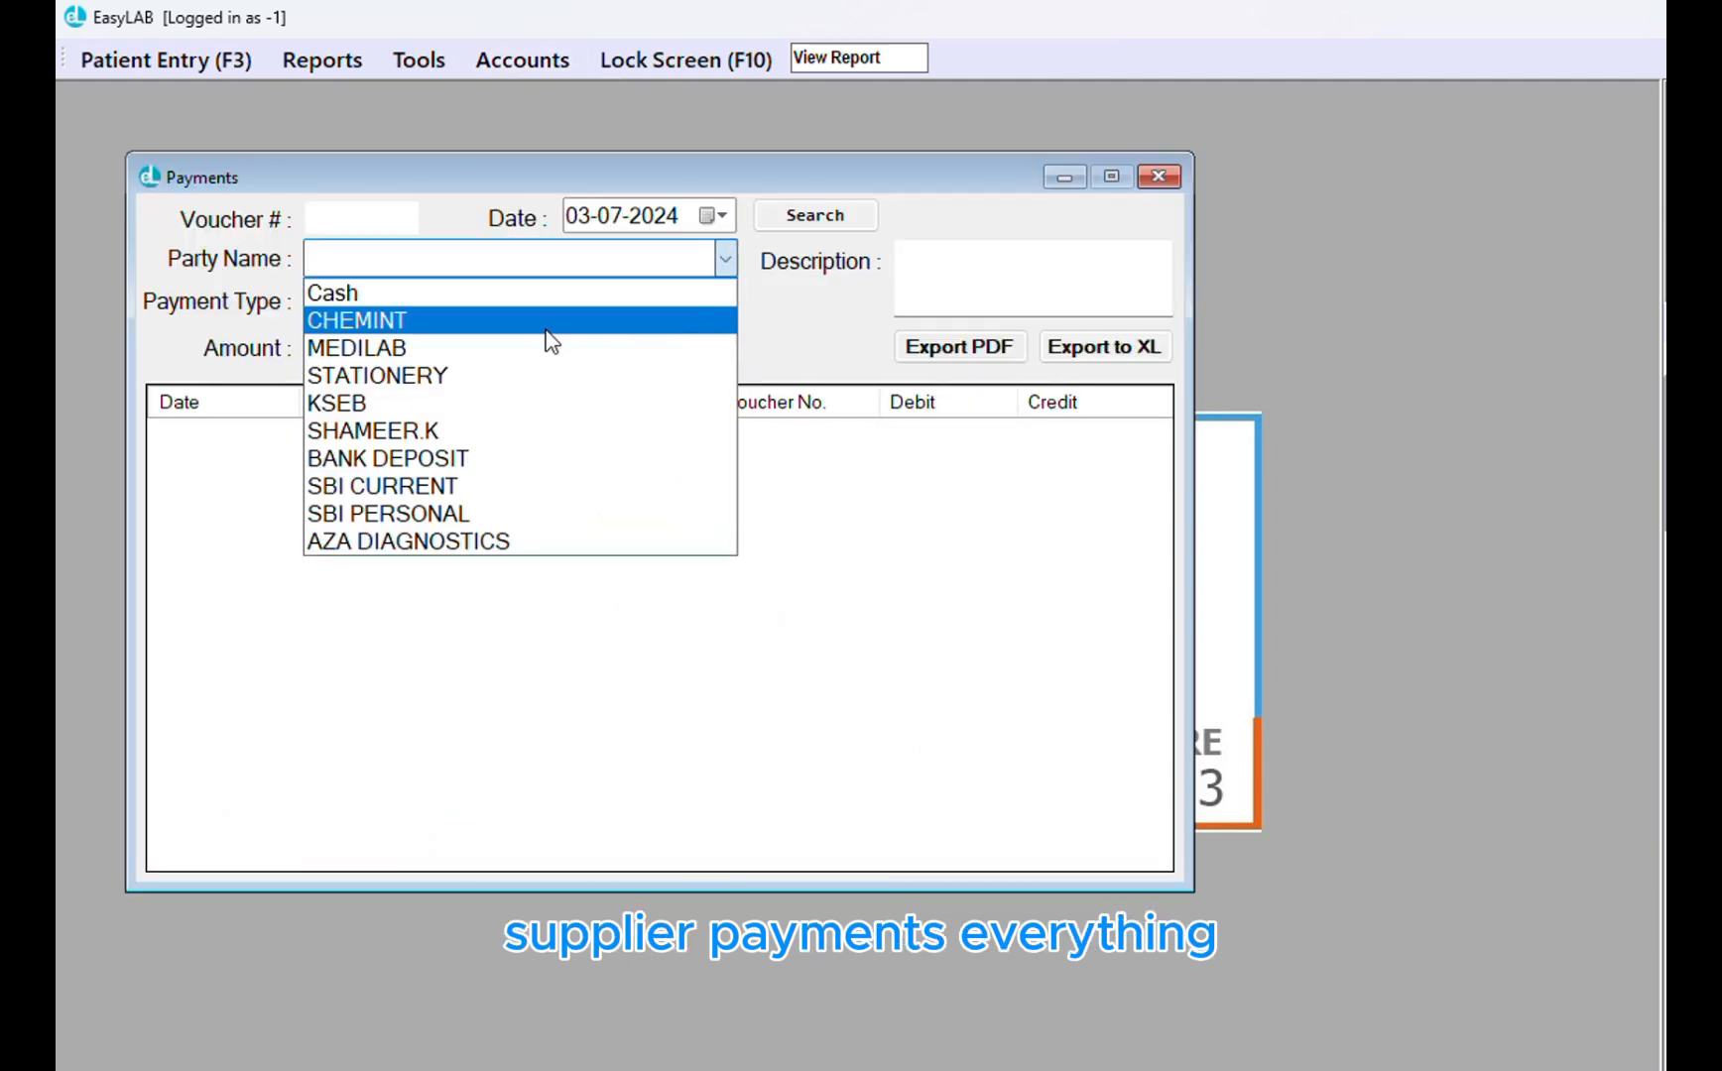
click(547, 322)
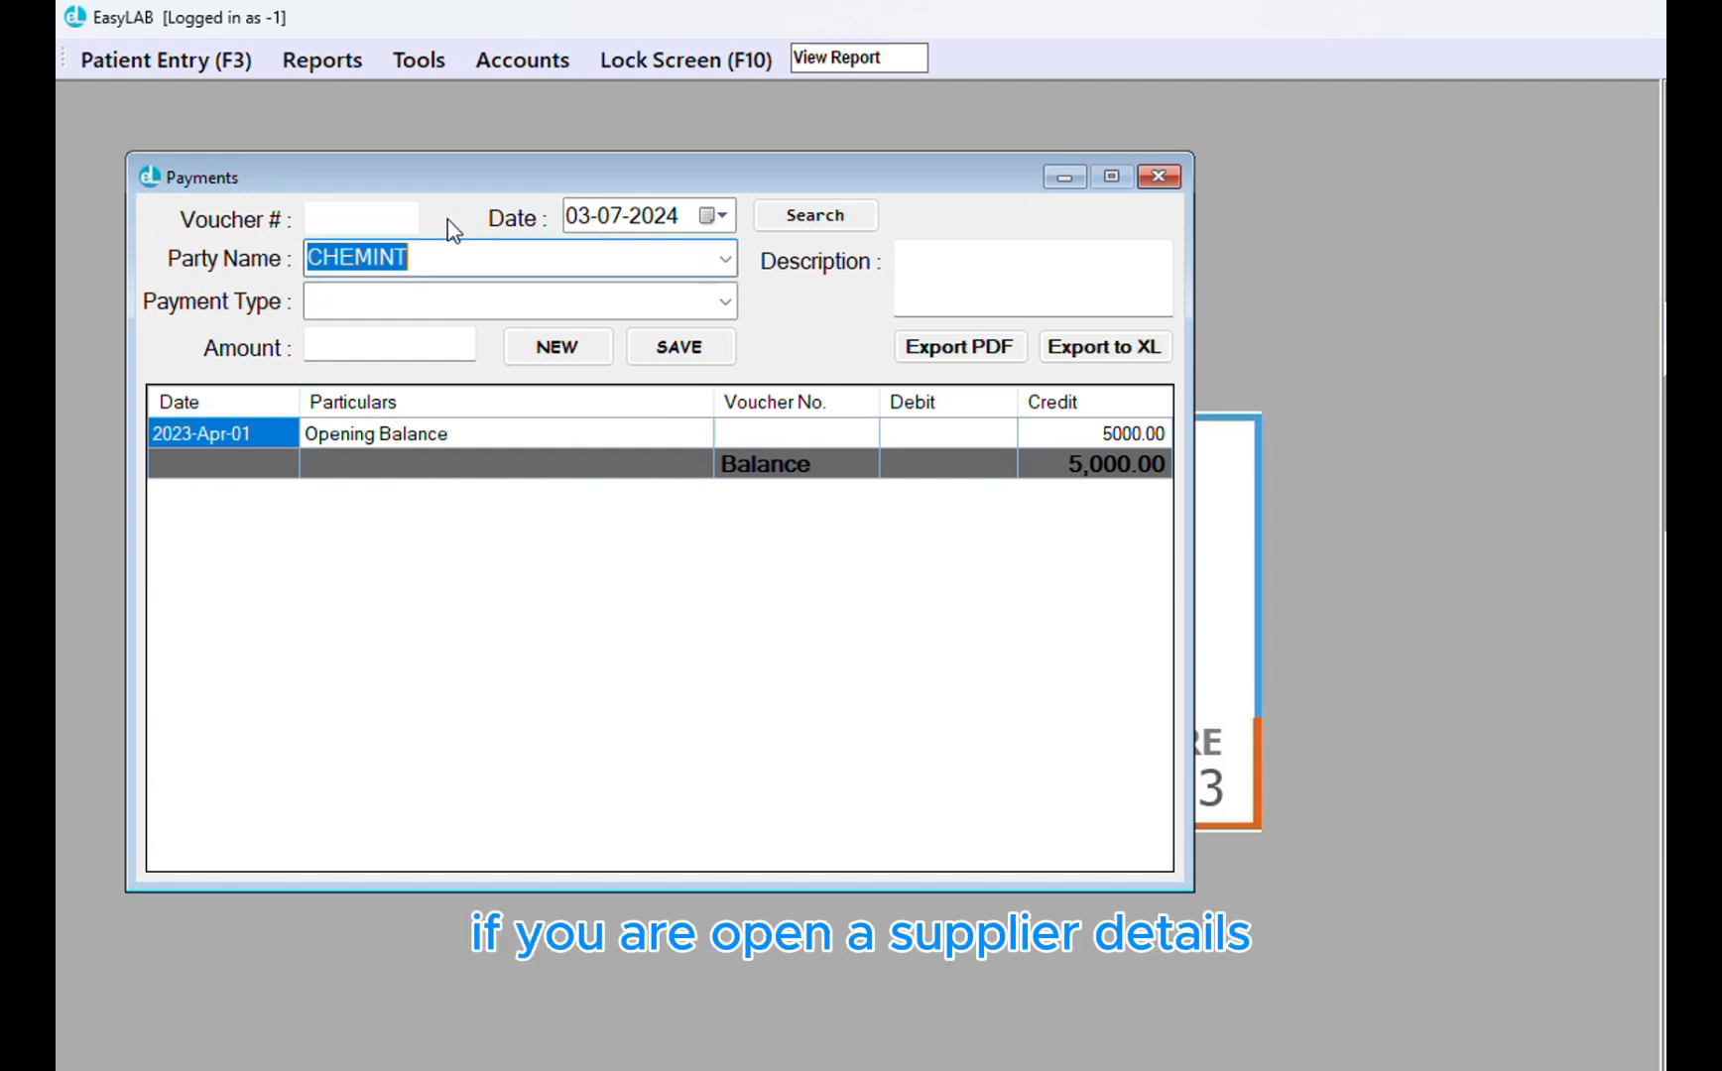
drag(449, 170, 479, 163)
click(753, 251)
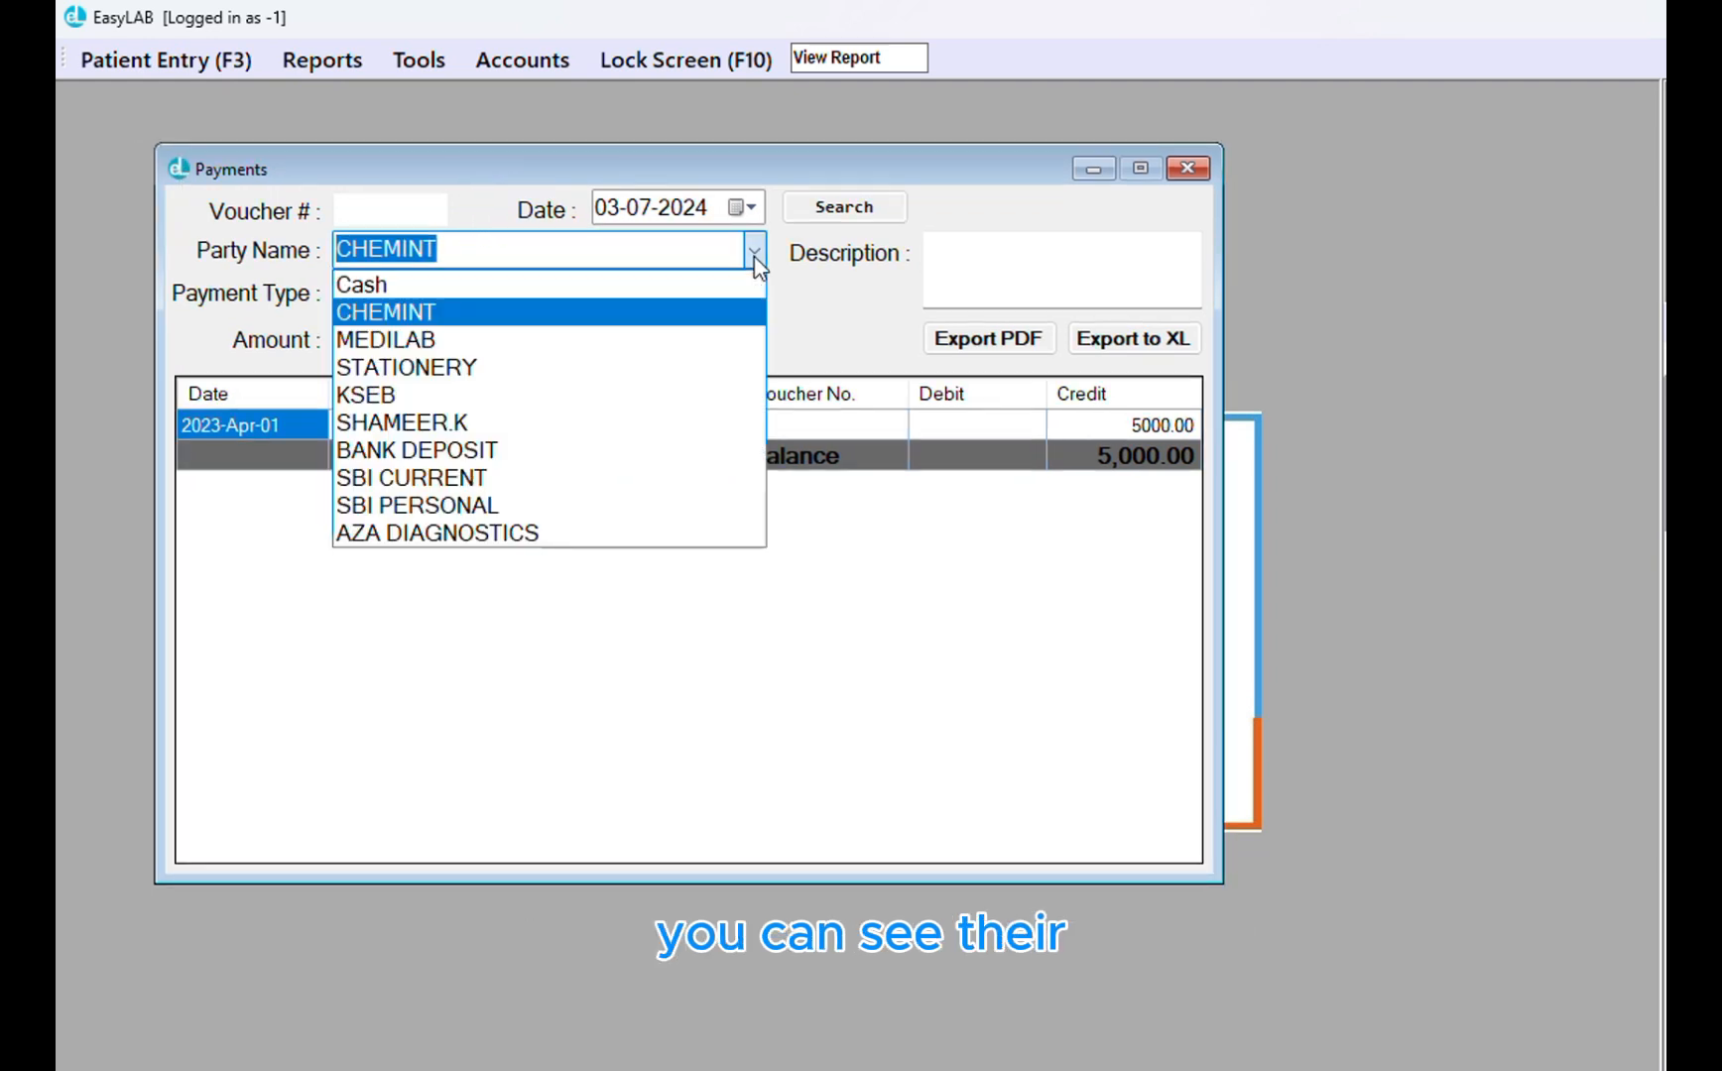
click(657, 340)
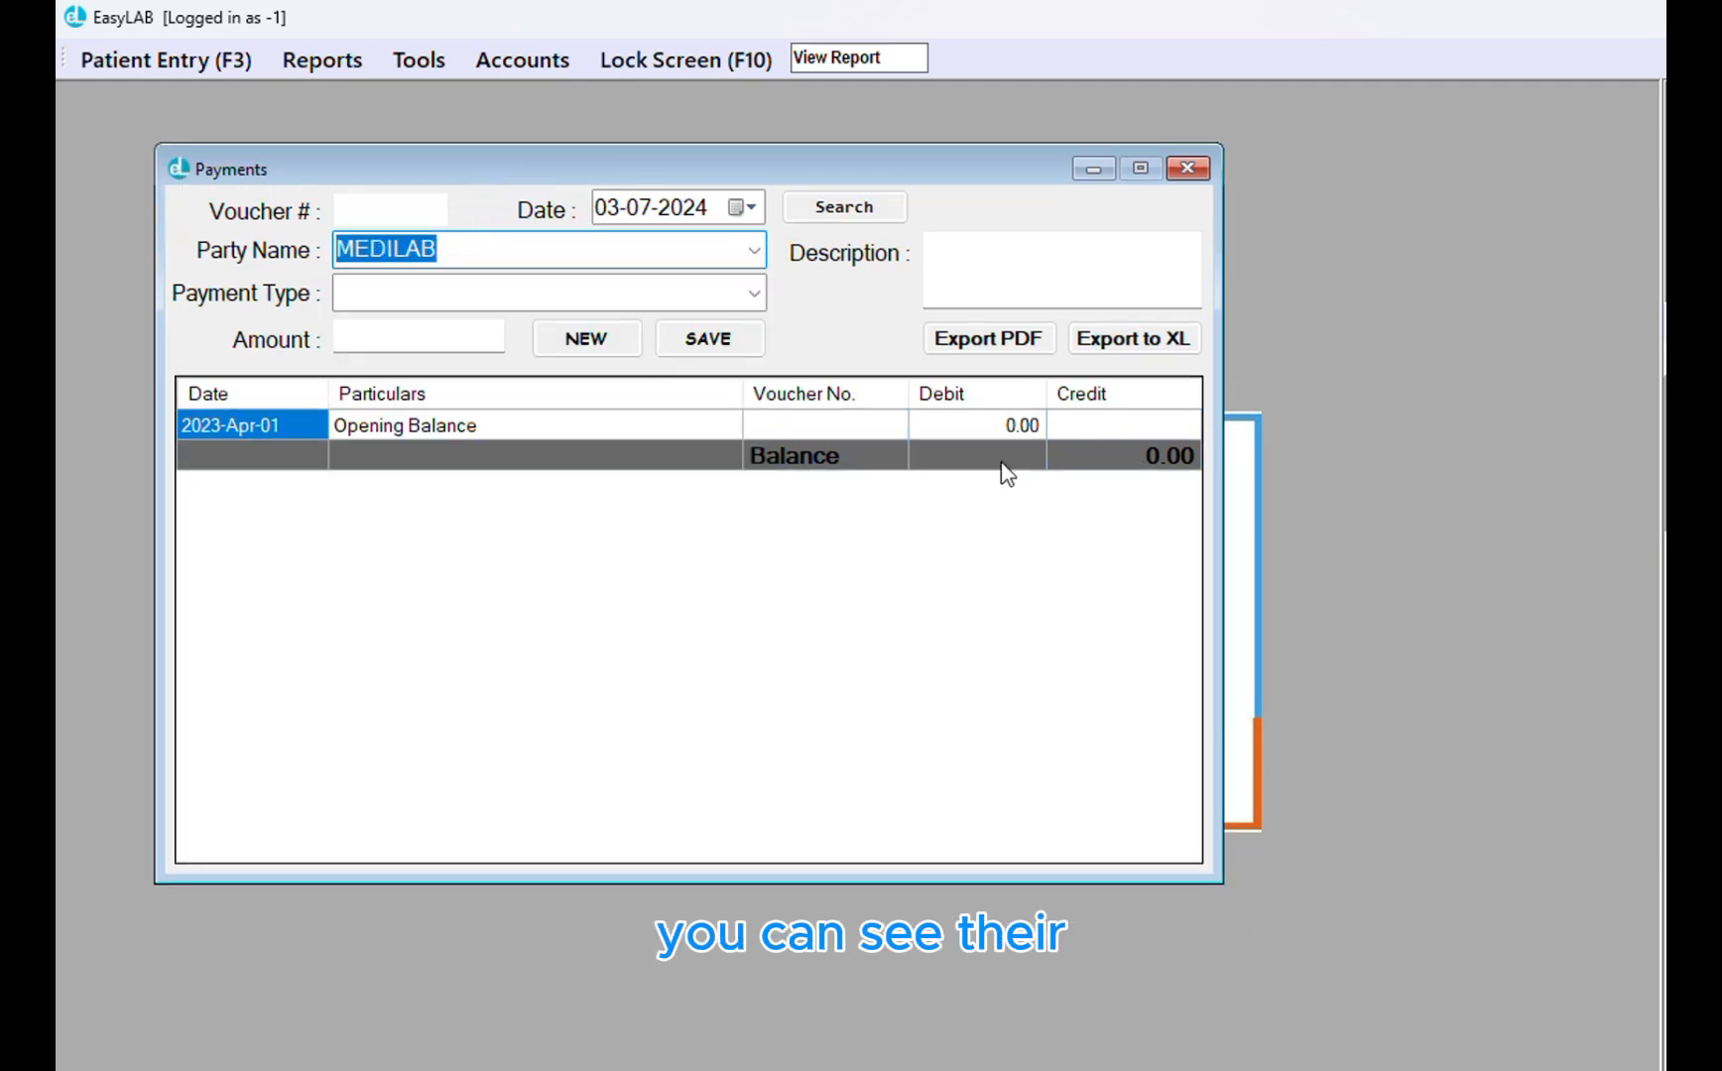
click(754, 251)
click(671, 314)
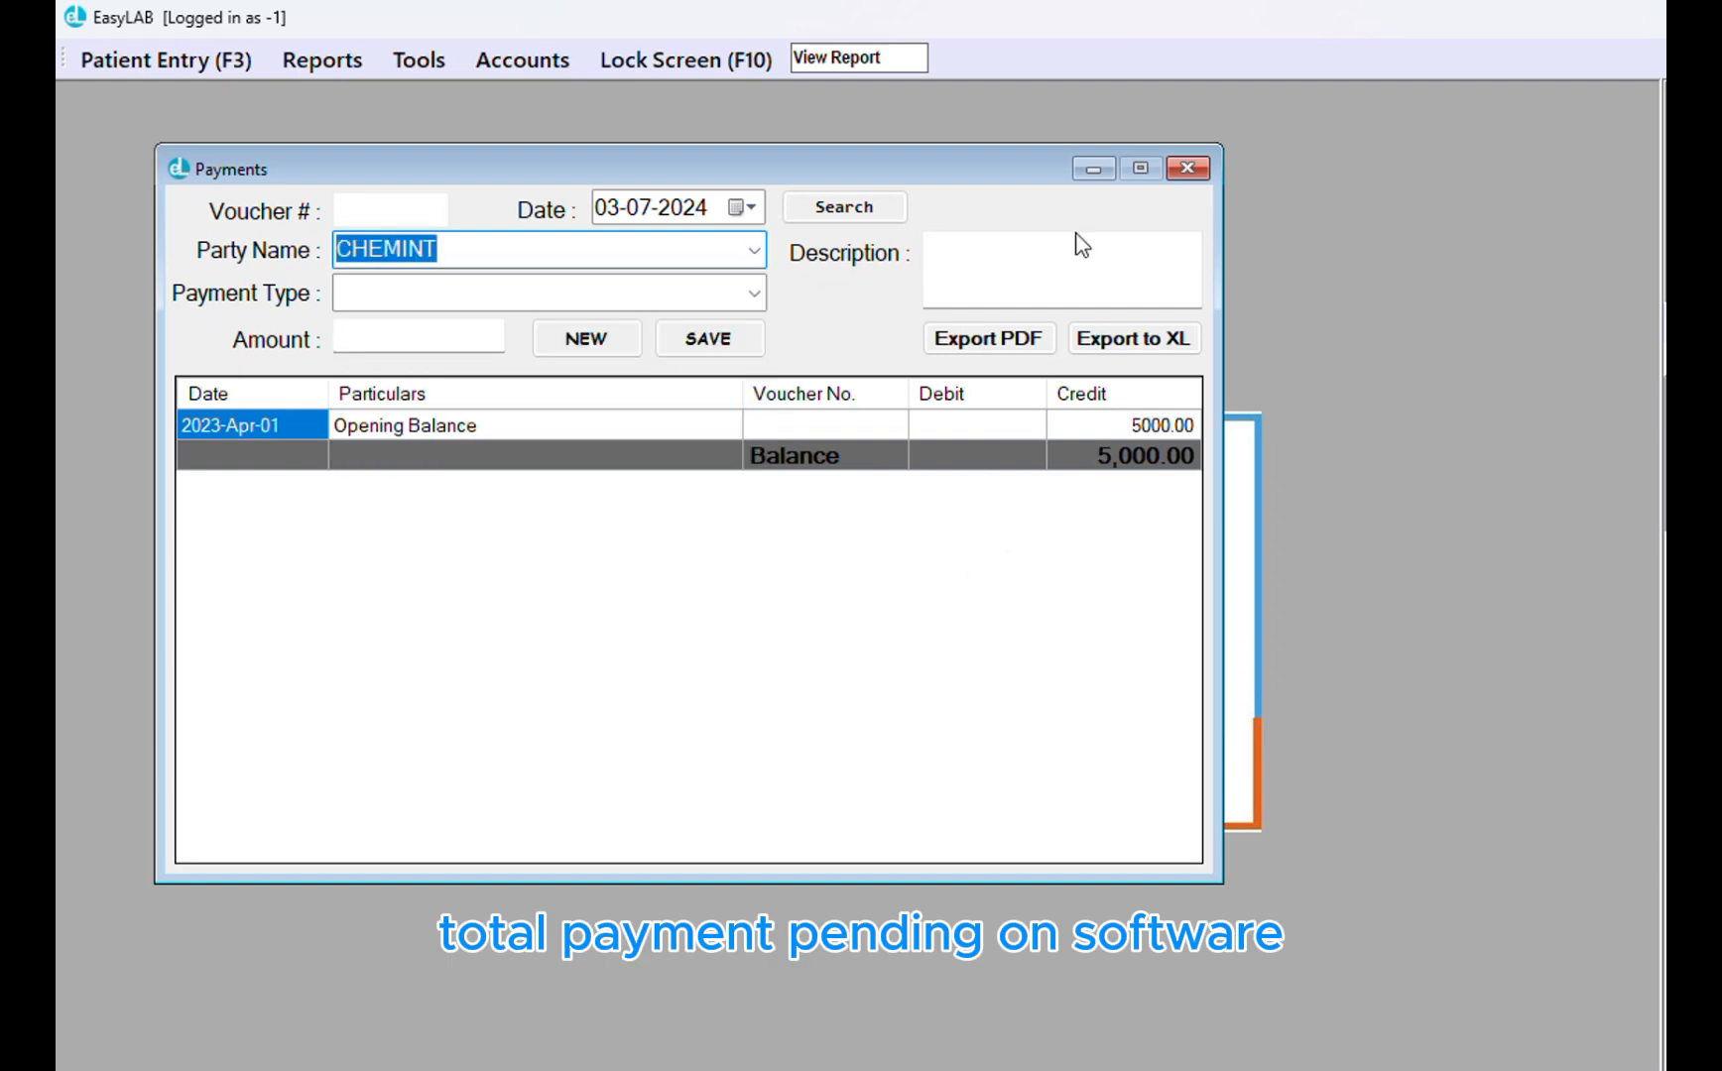
click(1188, 168)
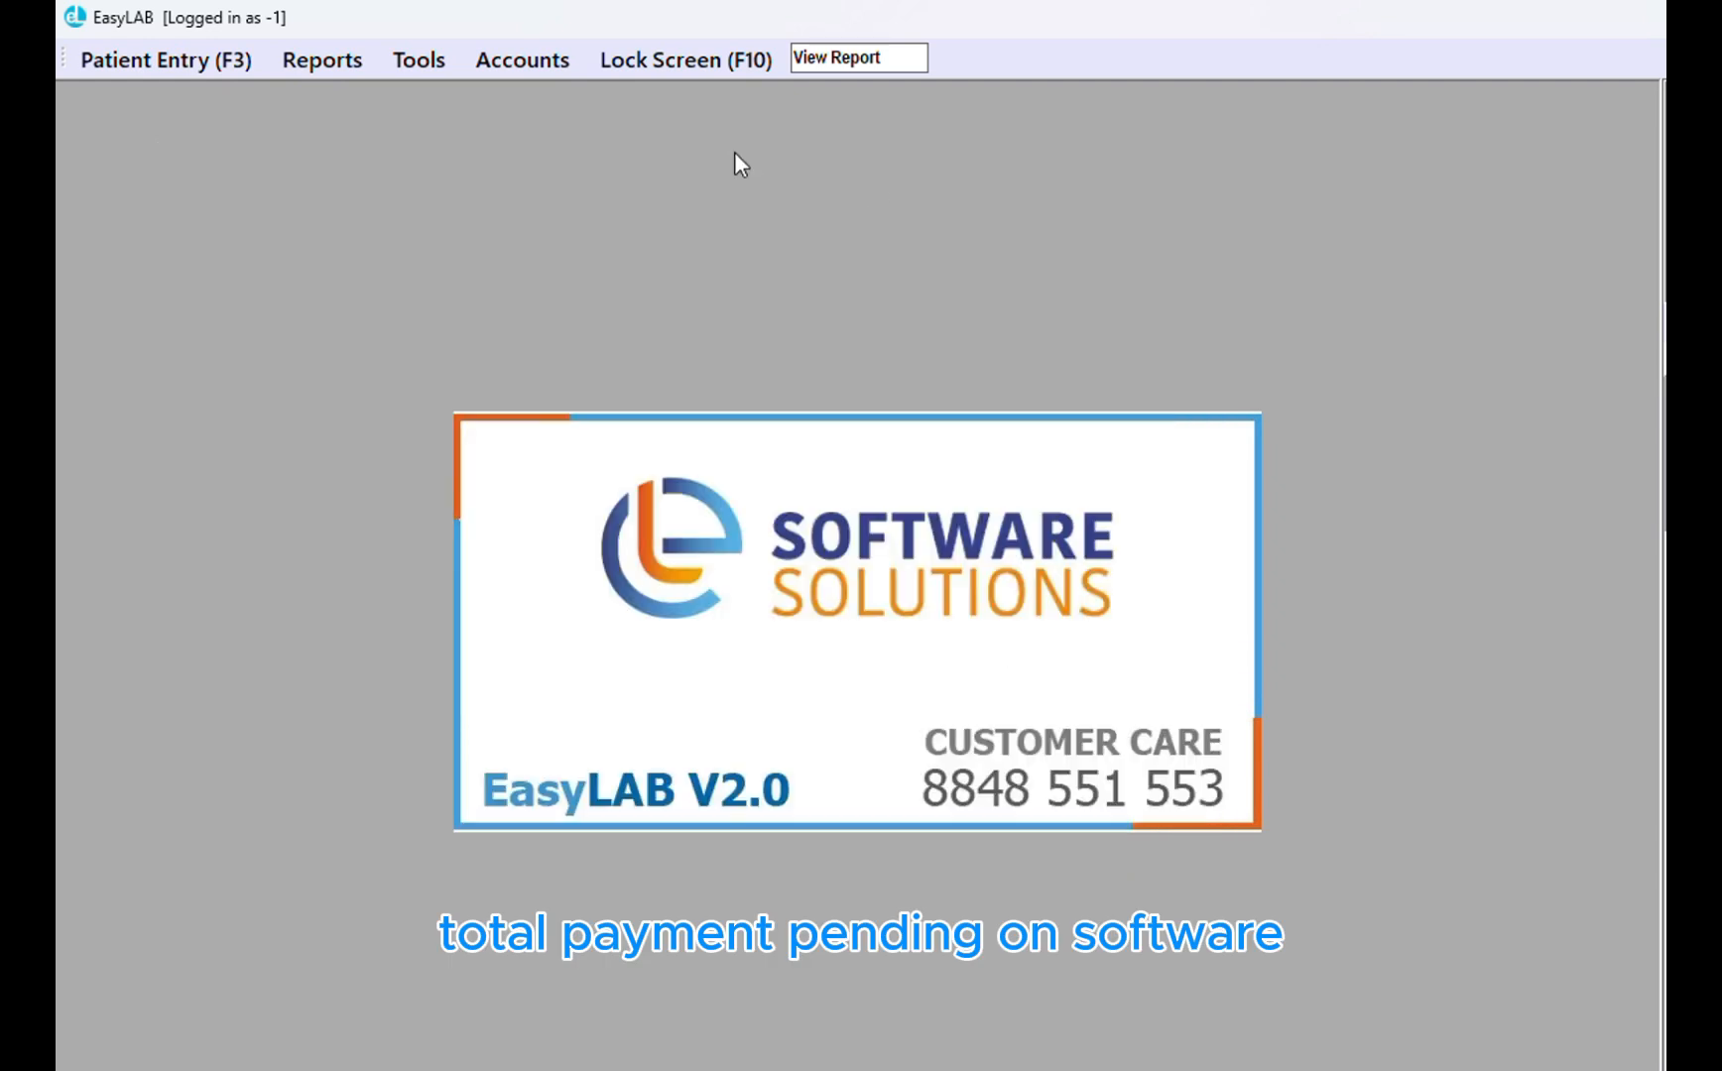
click(539, 75)
mouse_move(533, 67)
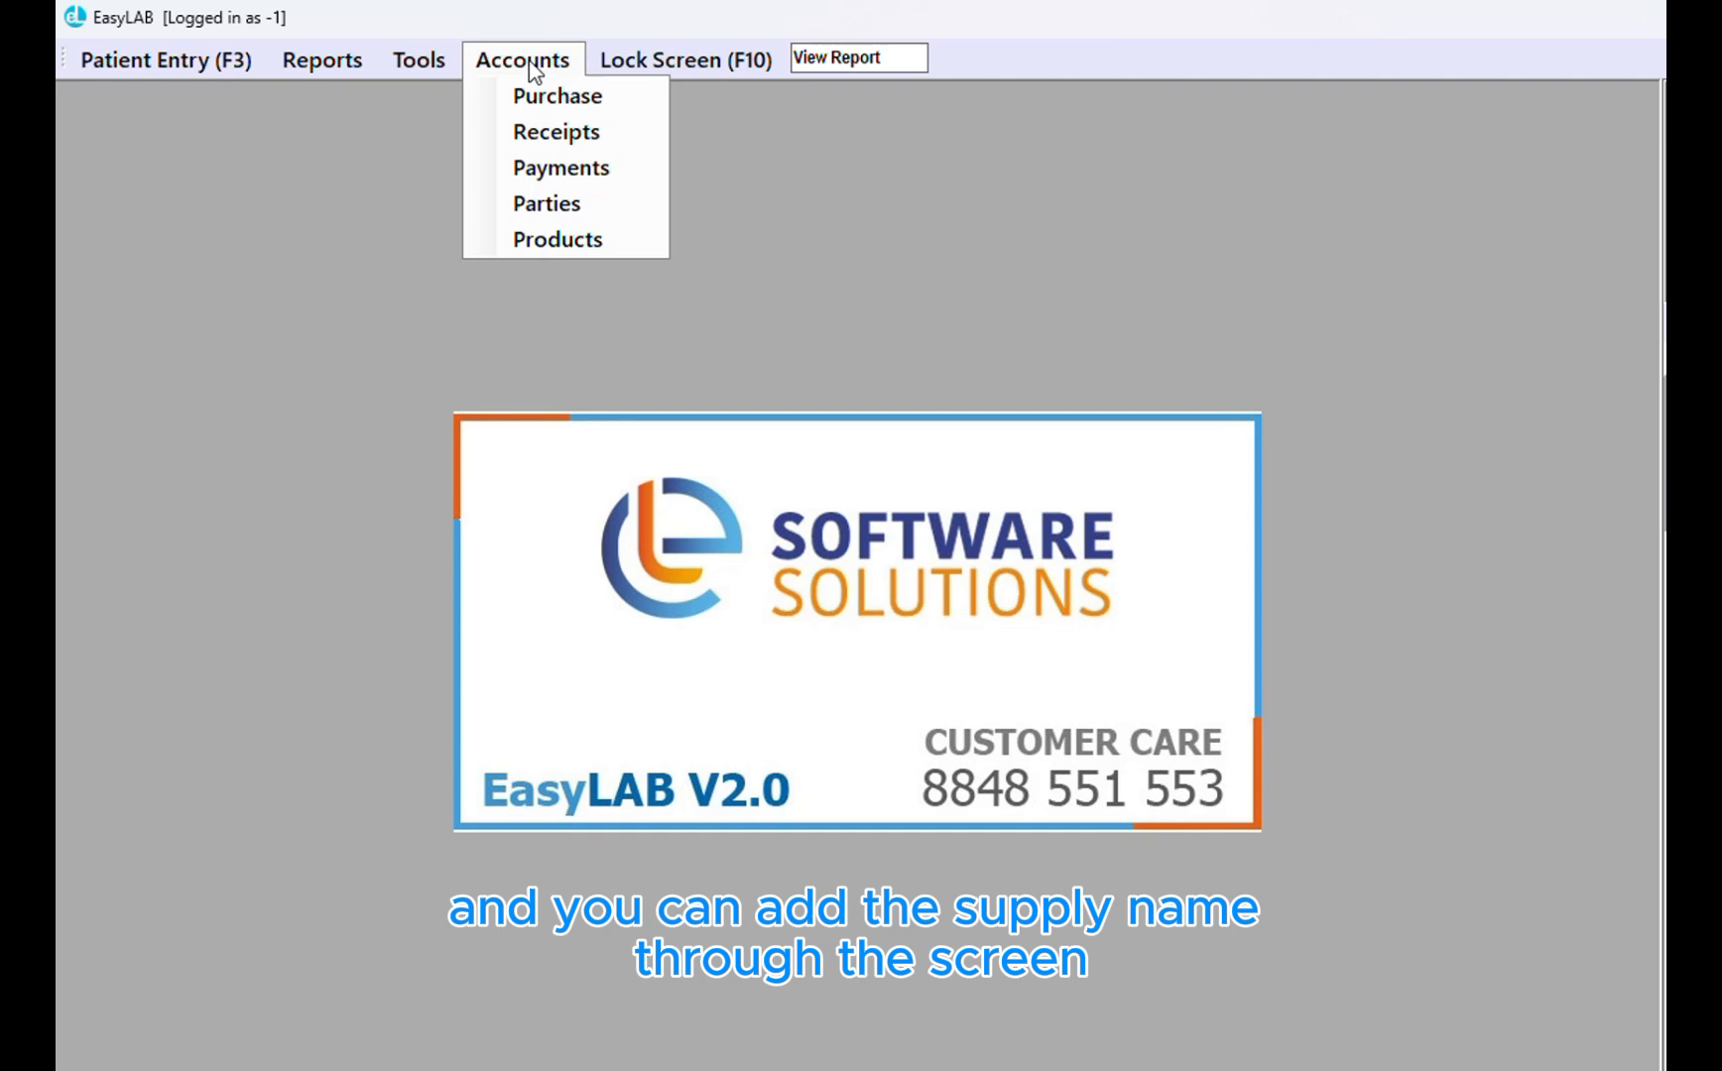
click(549, 205)
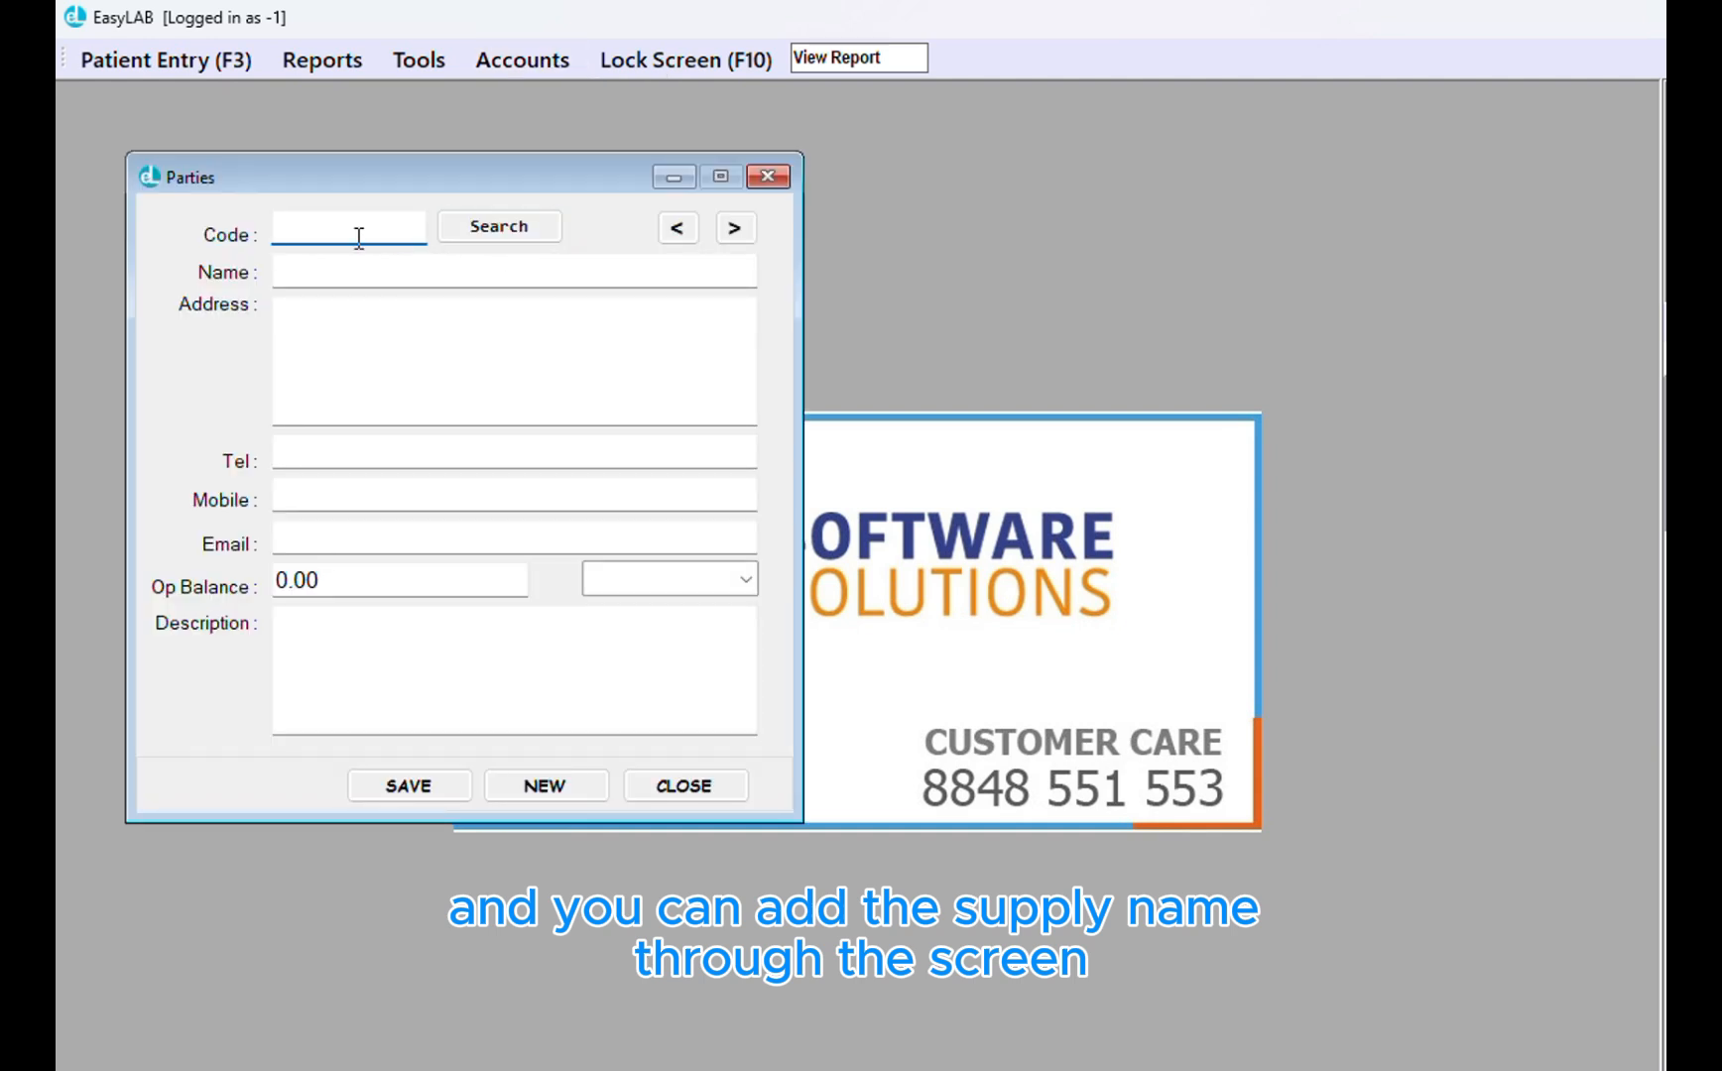
click(779, 182)
click(500, 59)
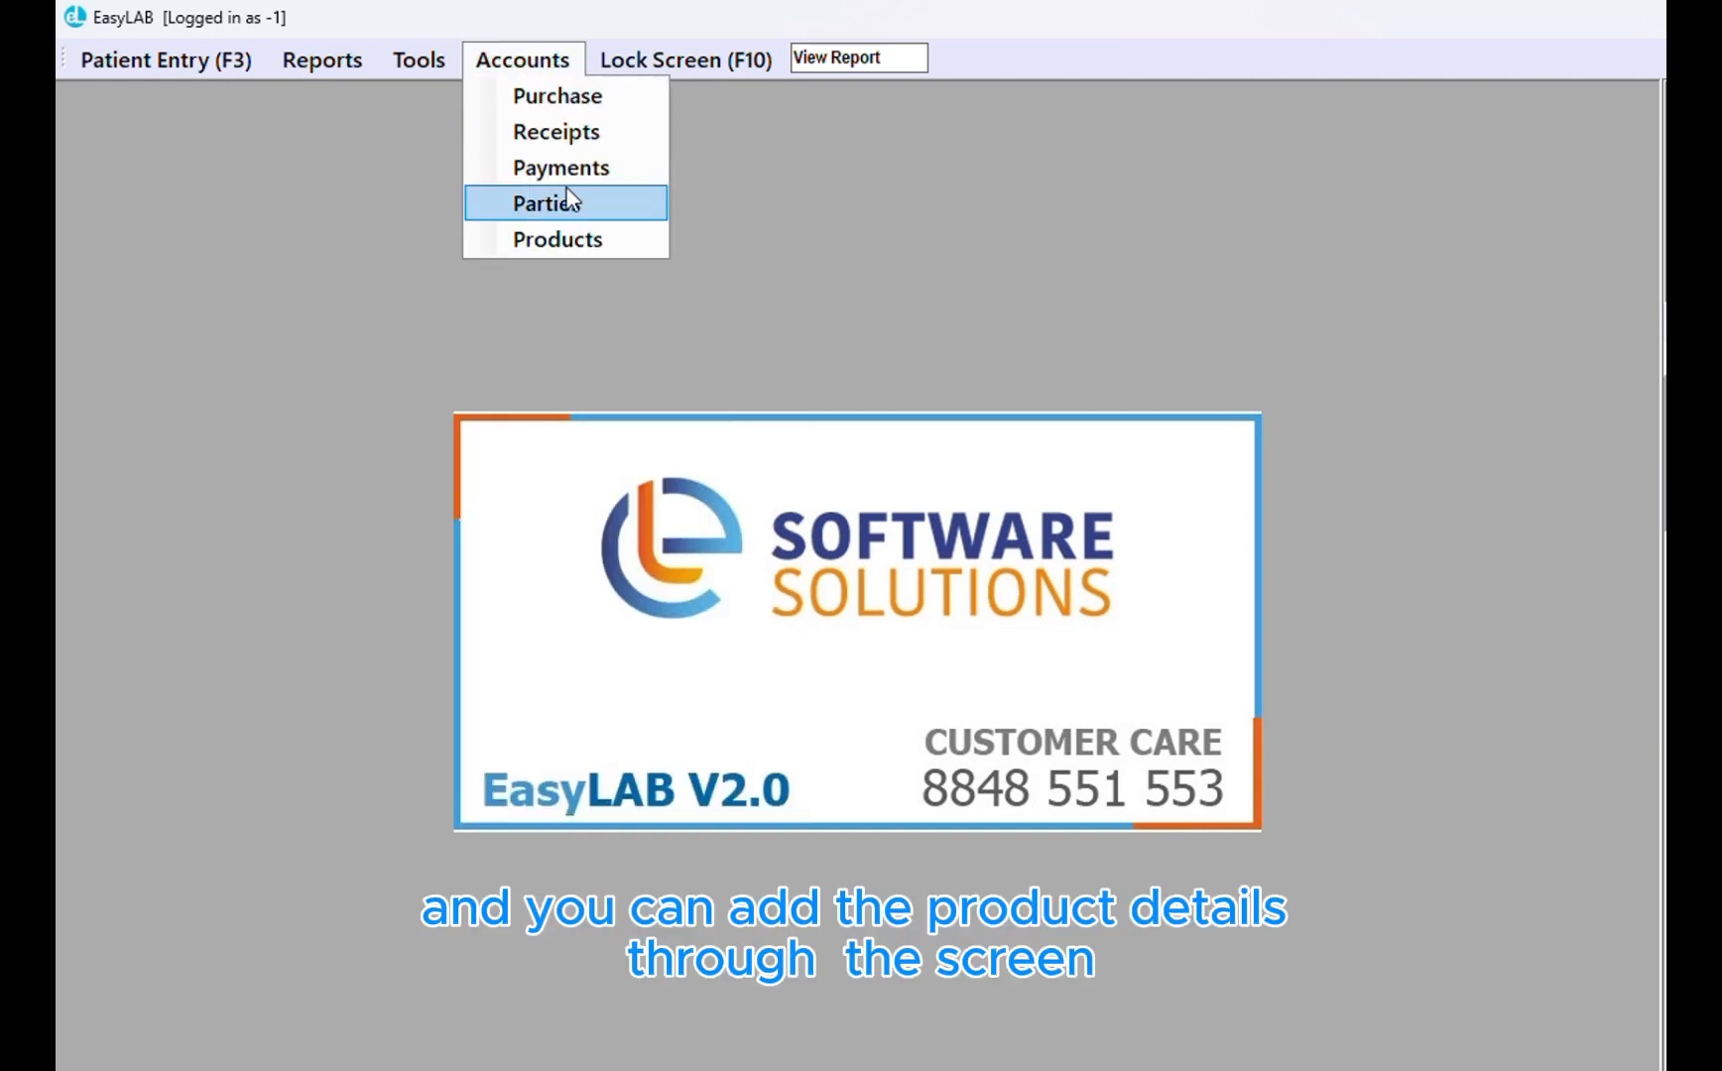
click(576, 239)
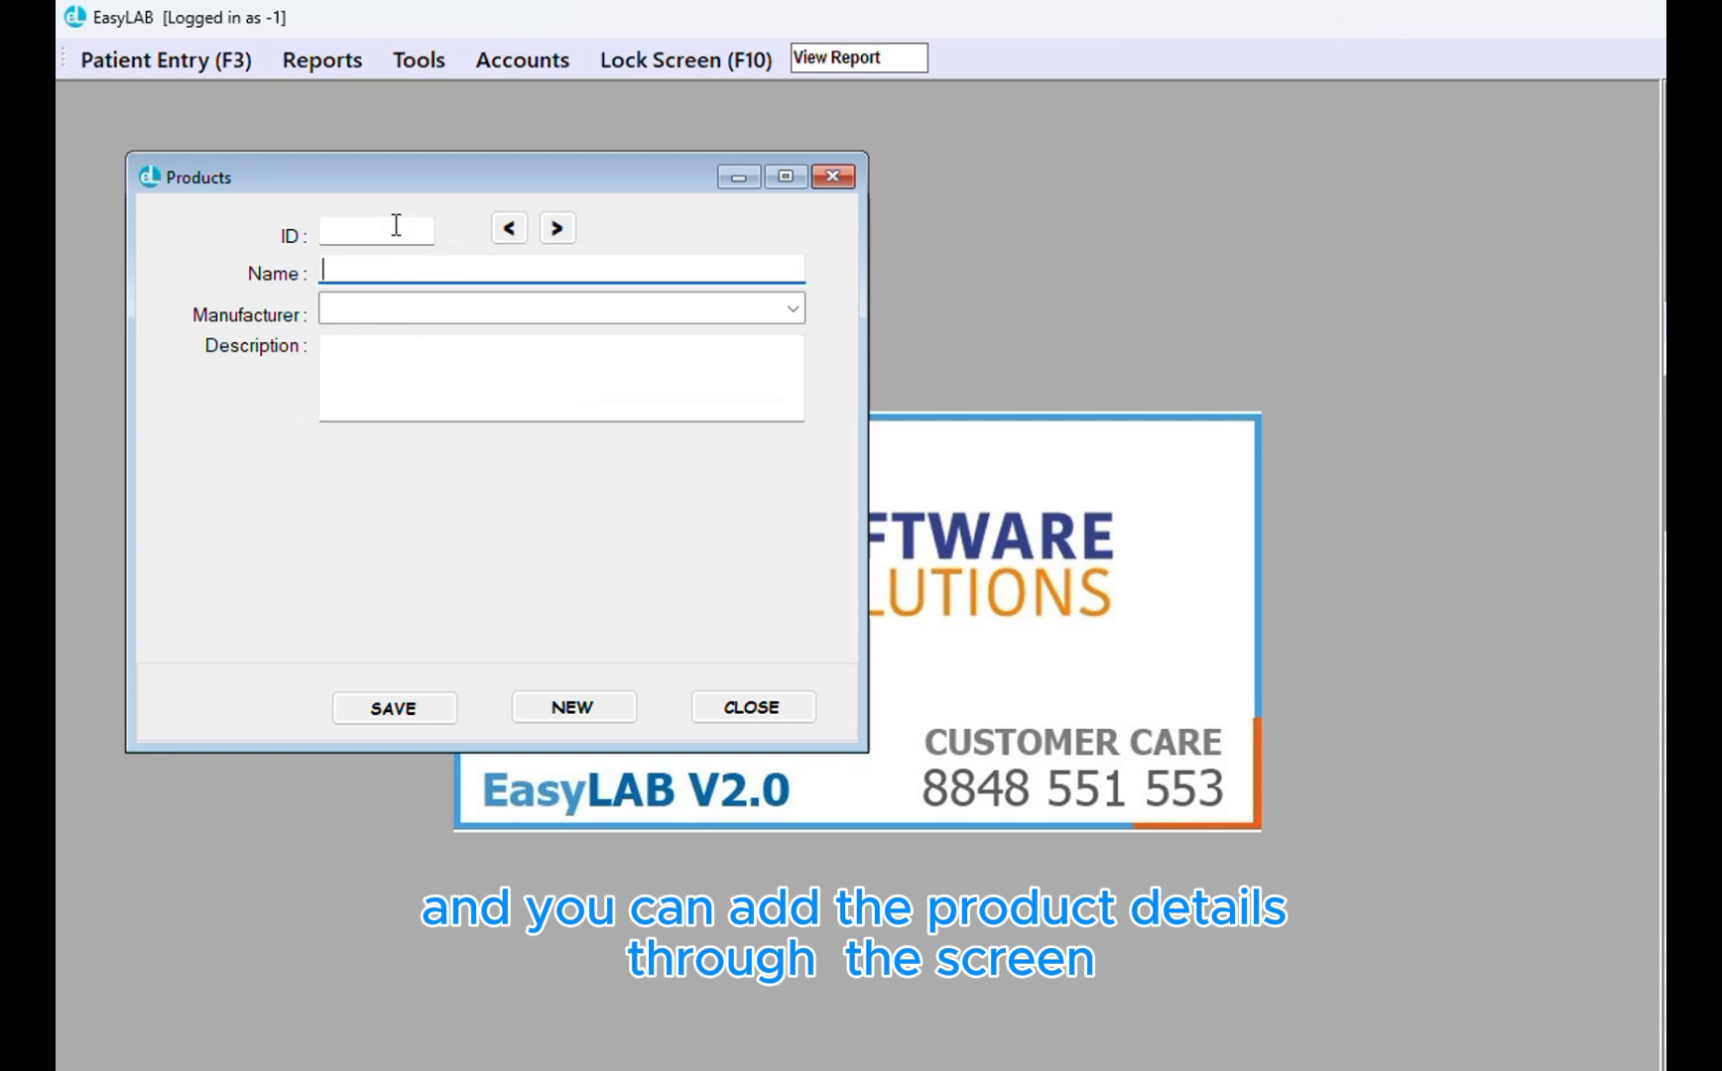
click(337, 234)
text(1)
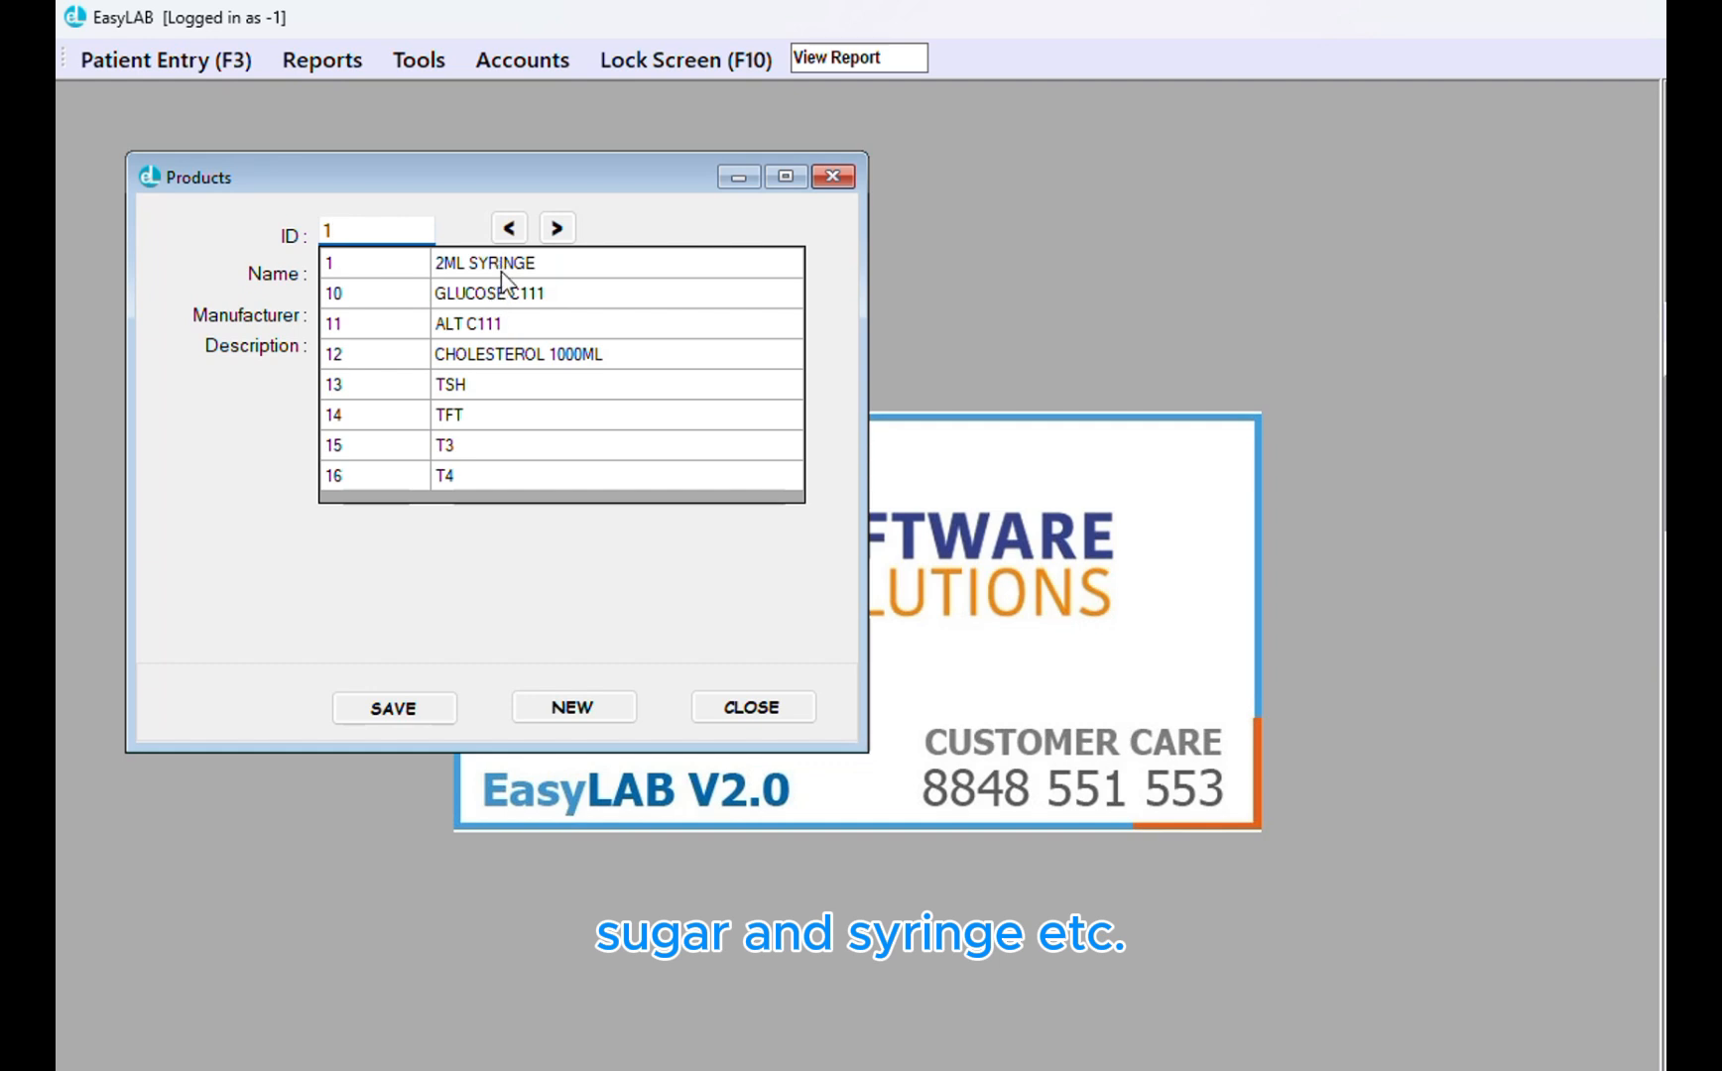
click(833, 177)
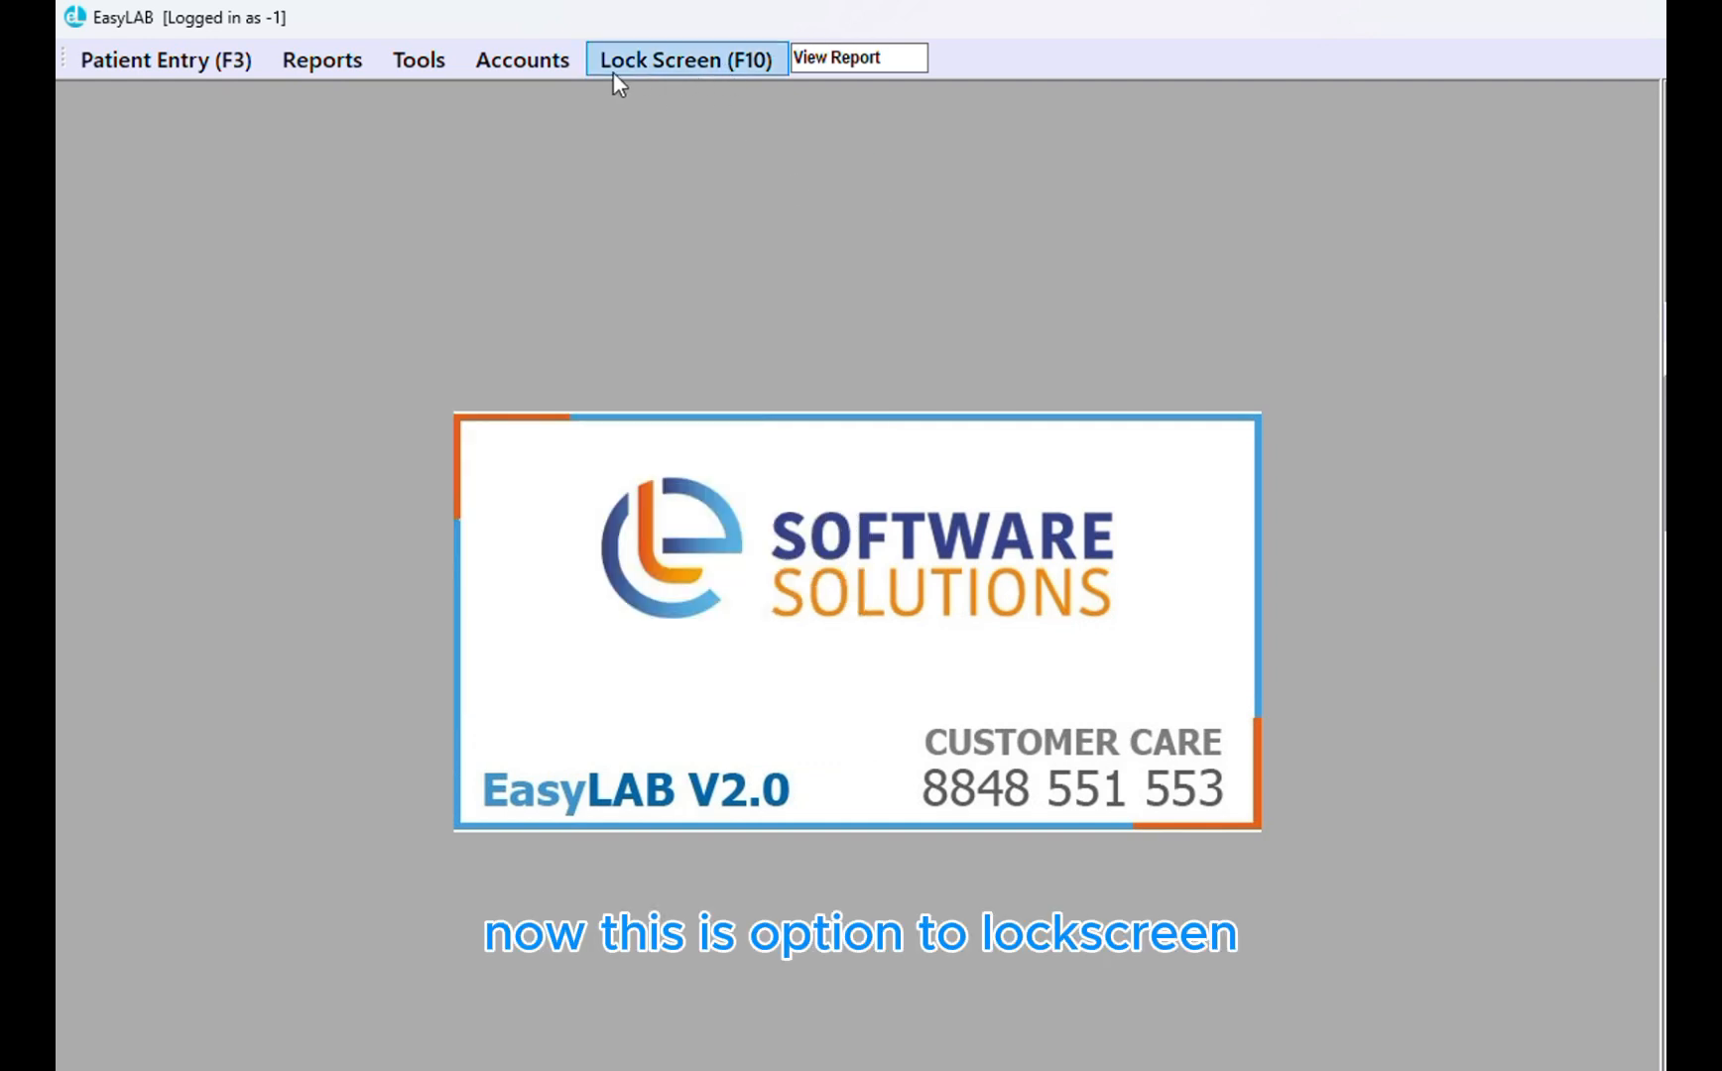
Look up sample 101600 in View Report and preview its printable lab report
click(809, 57)
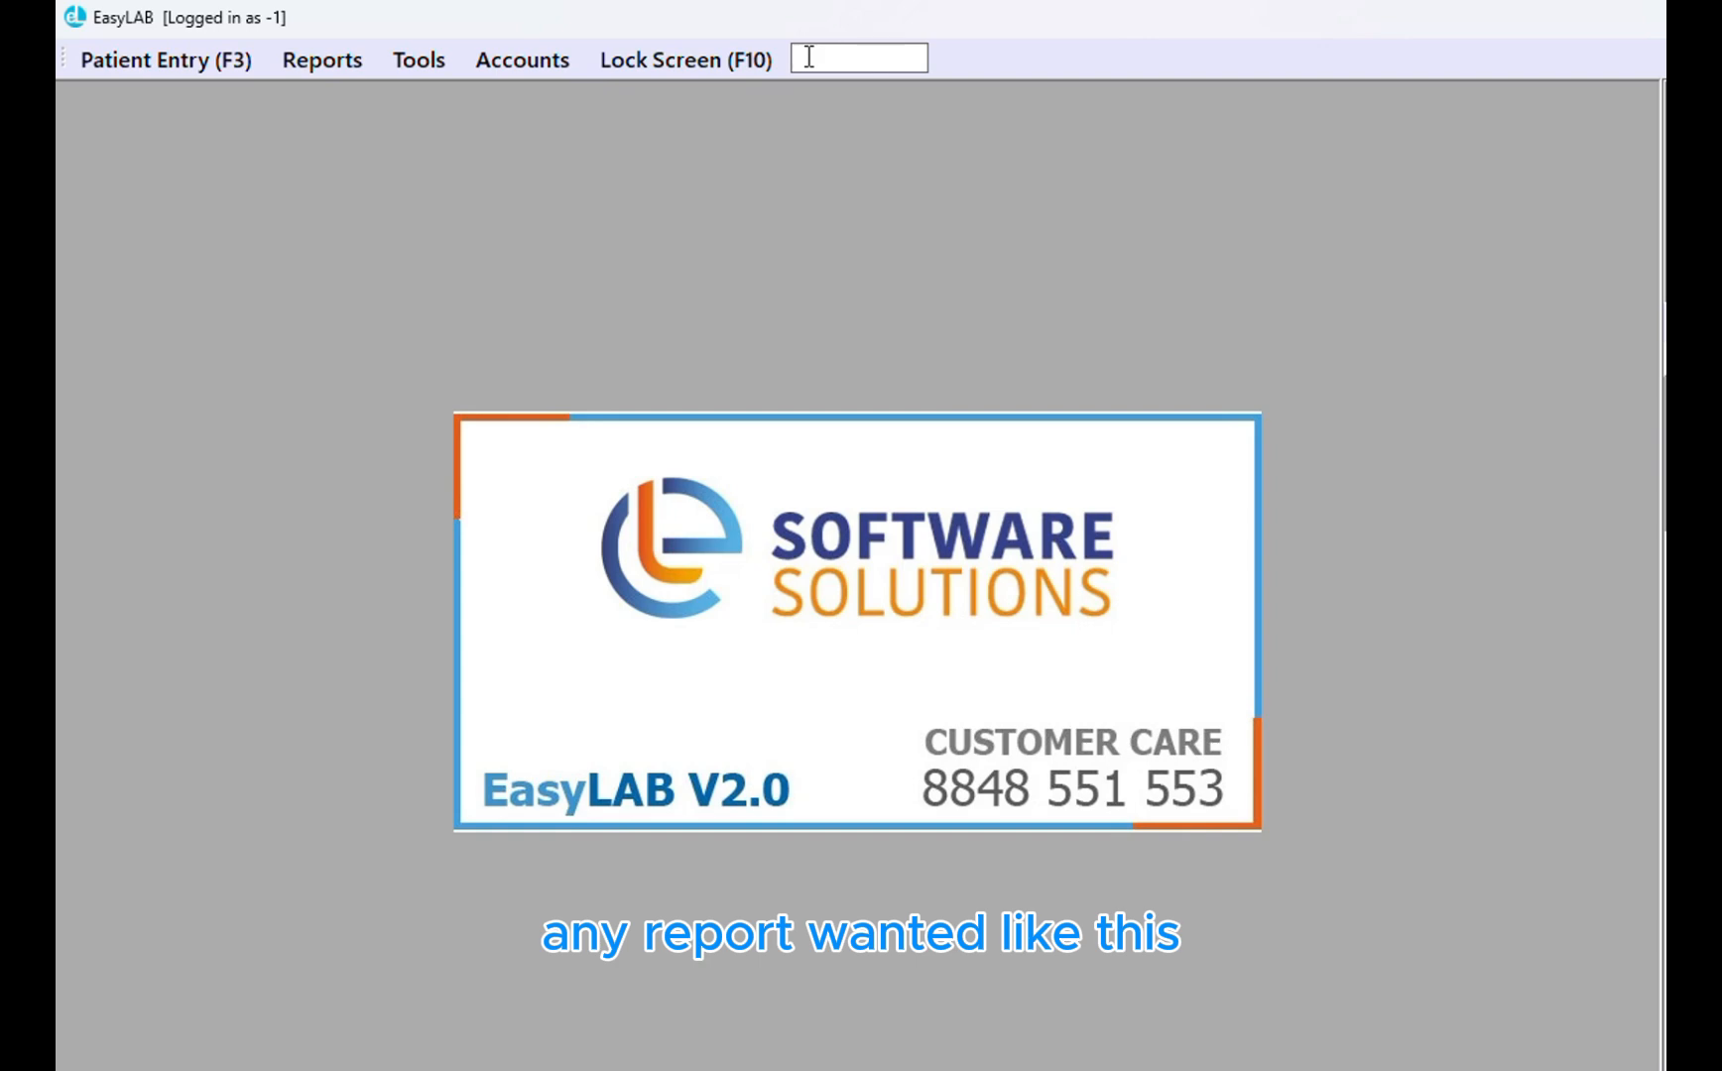
text(101600)
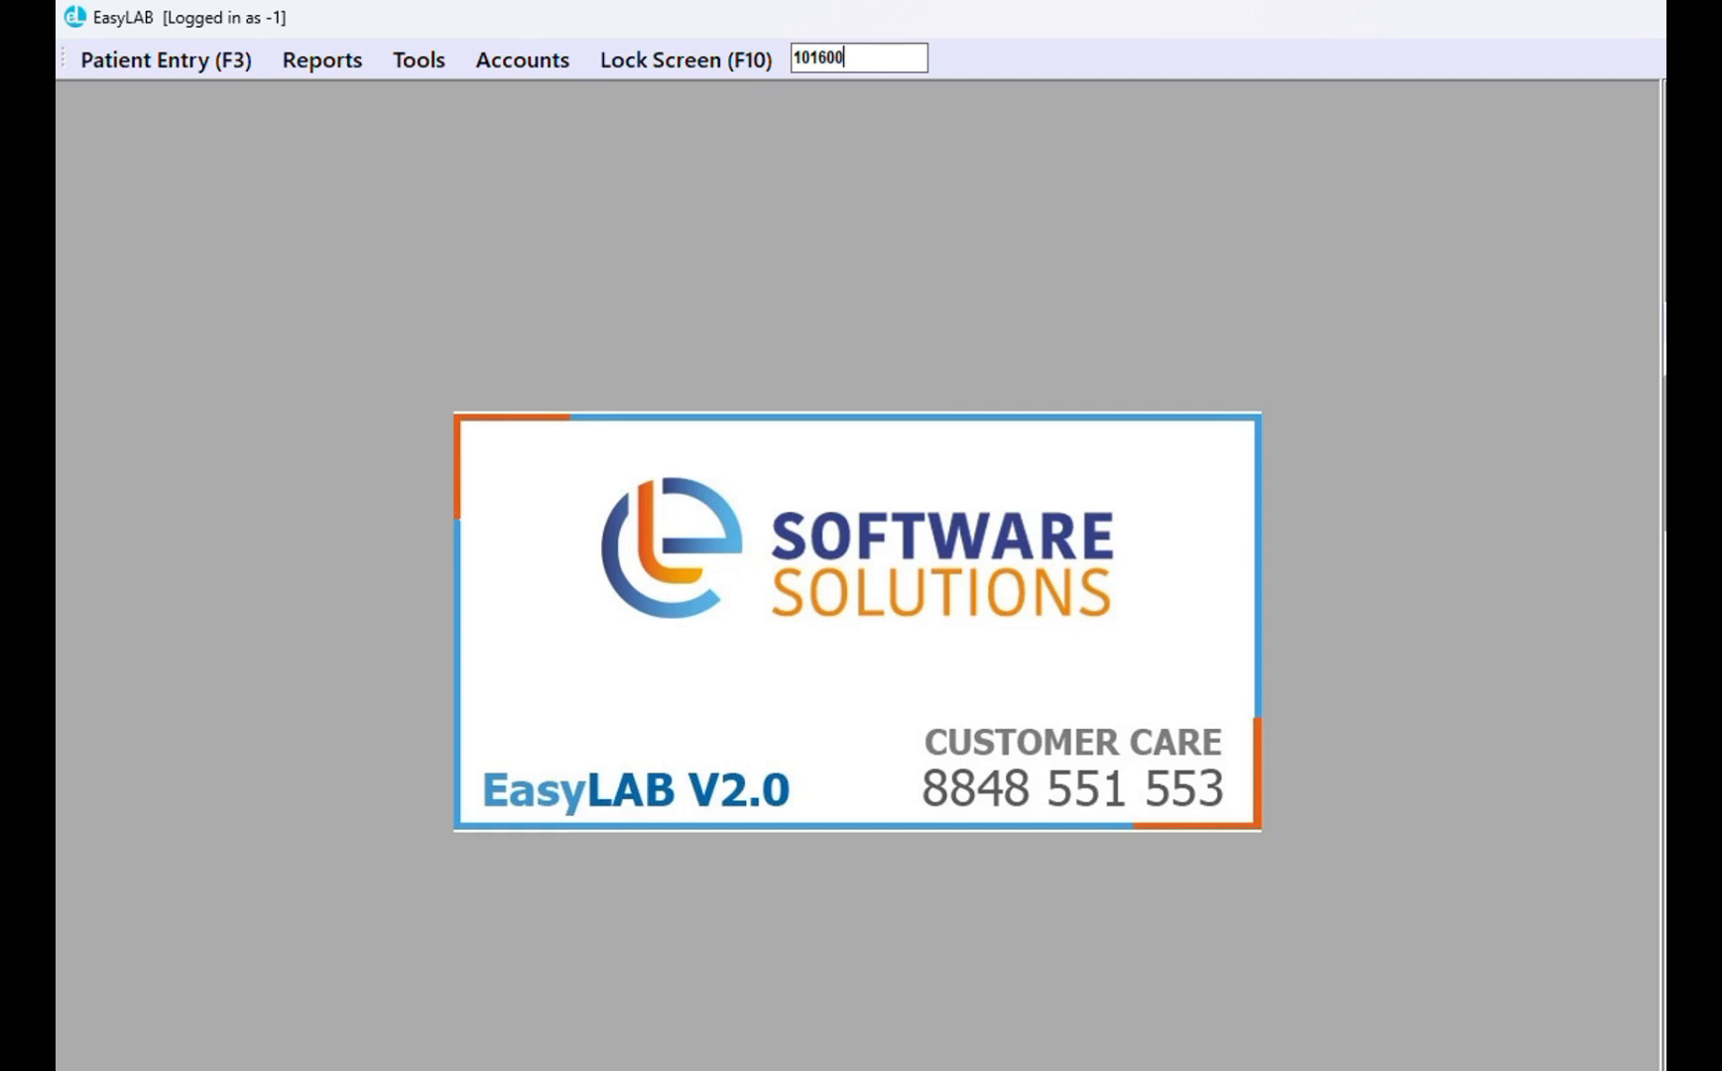
key(Return)
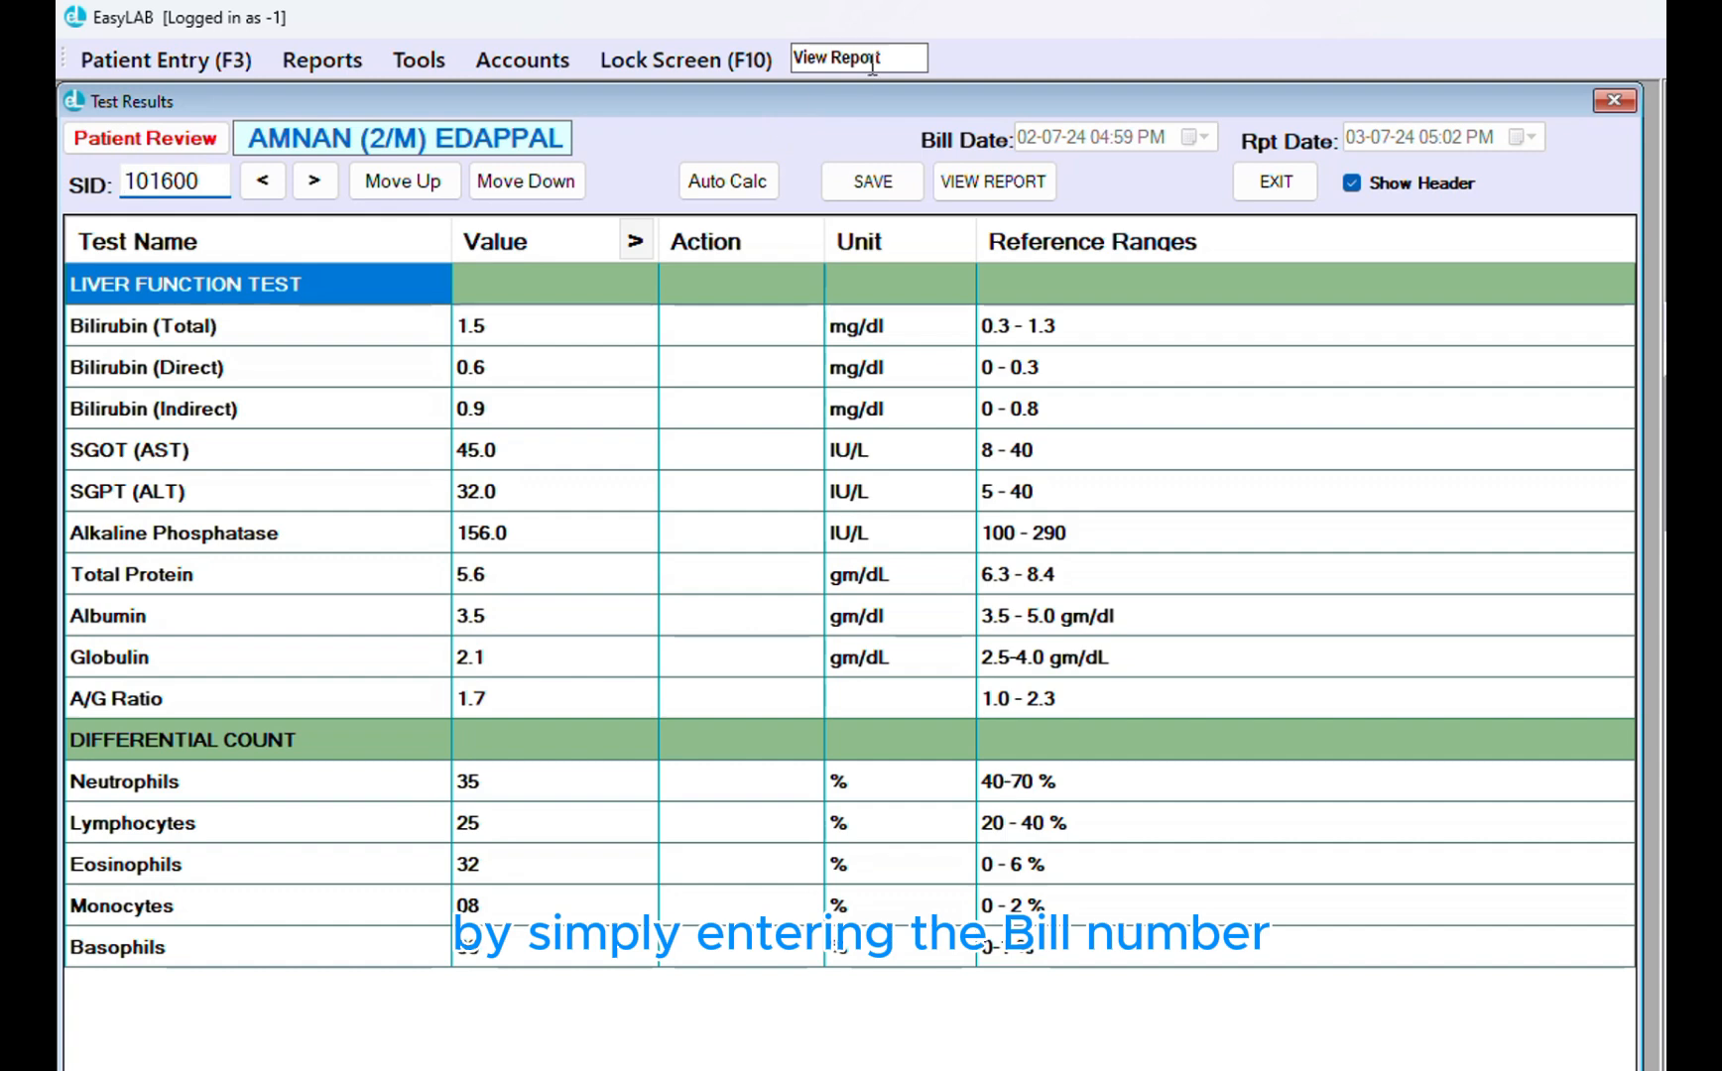
click(1019, 192)
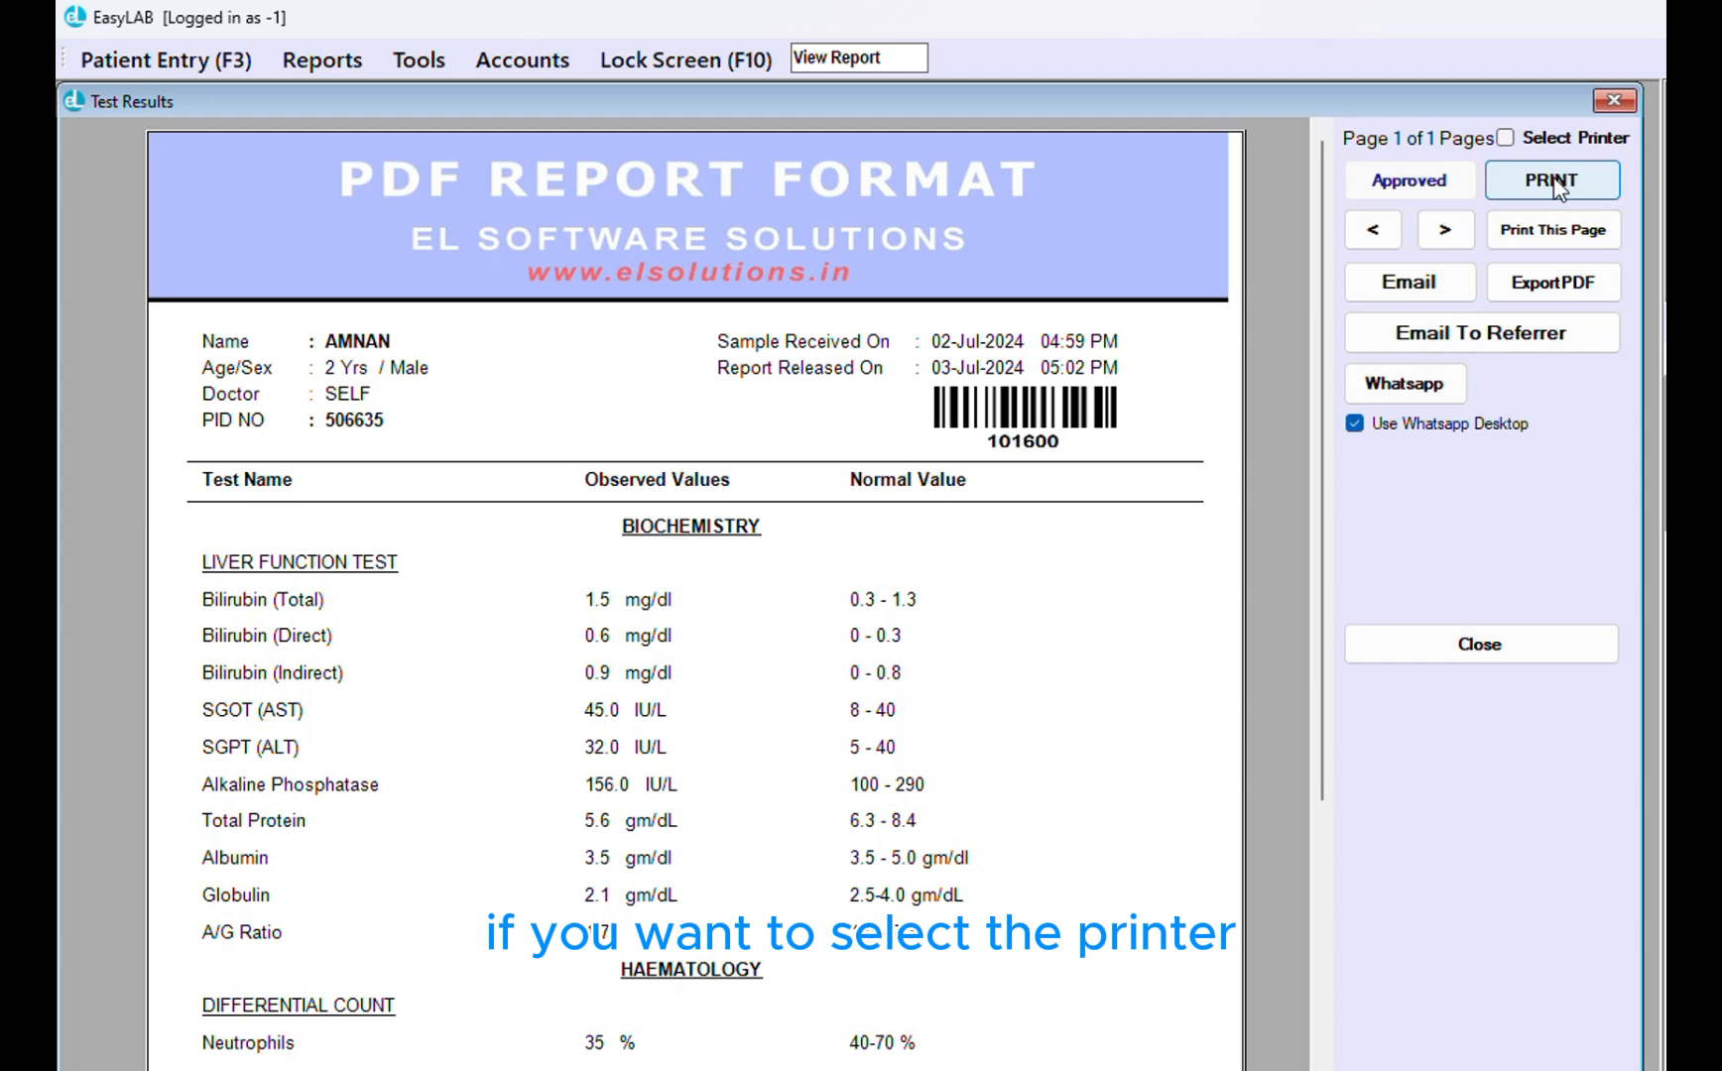
Enable Select Printer, review installed printers keeping Microsoft Print to PDF, and cancel printing
click(1505, 138)
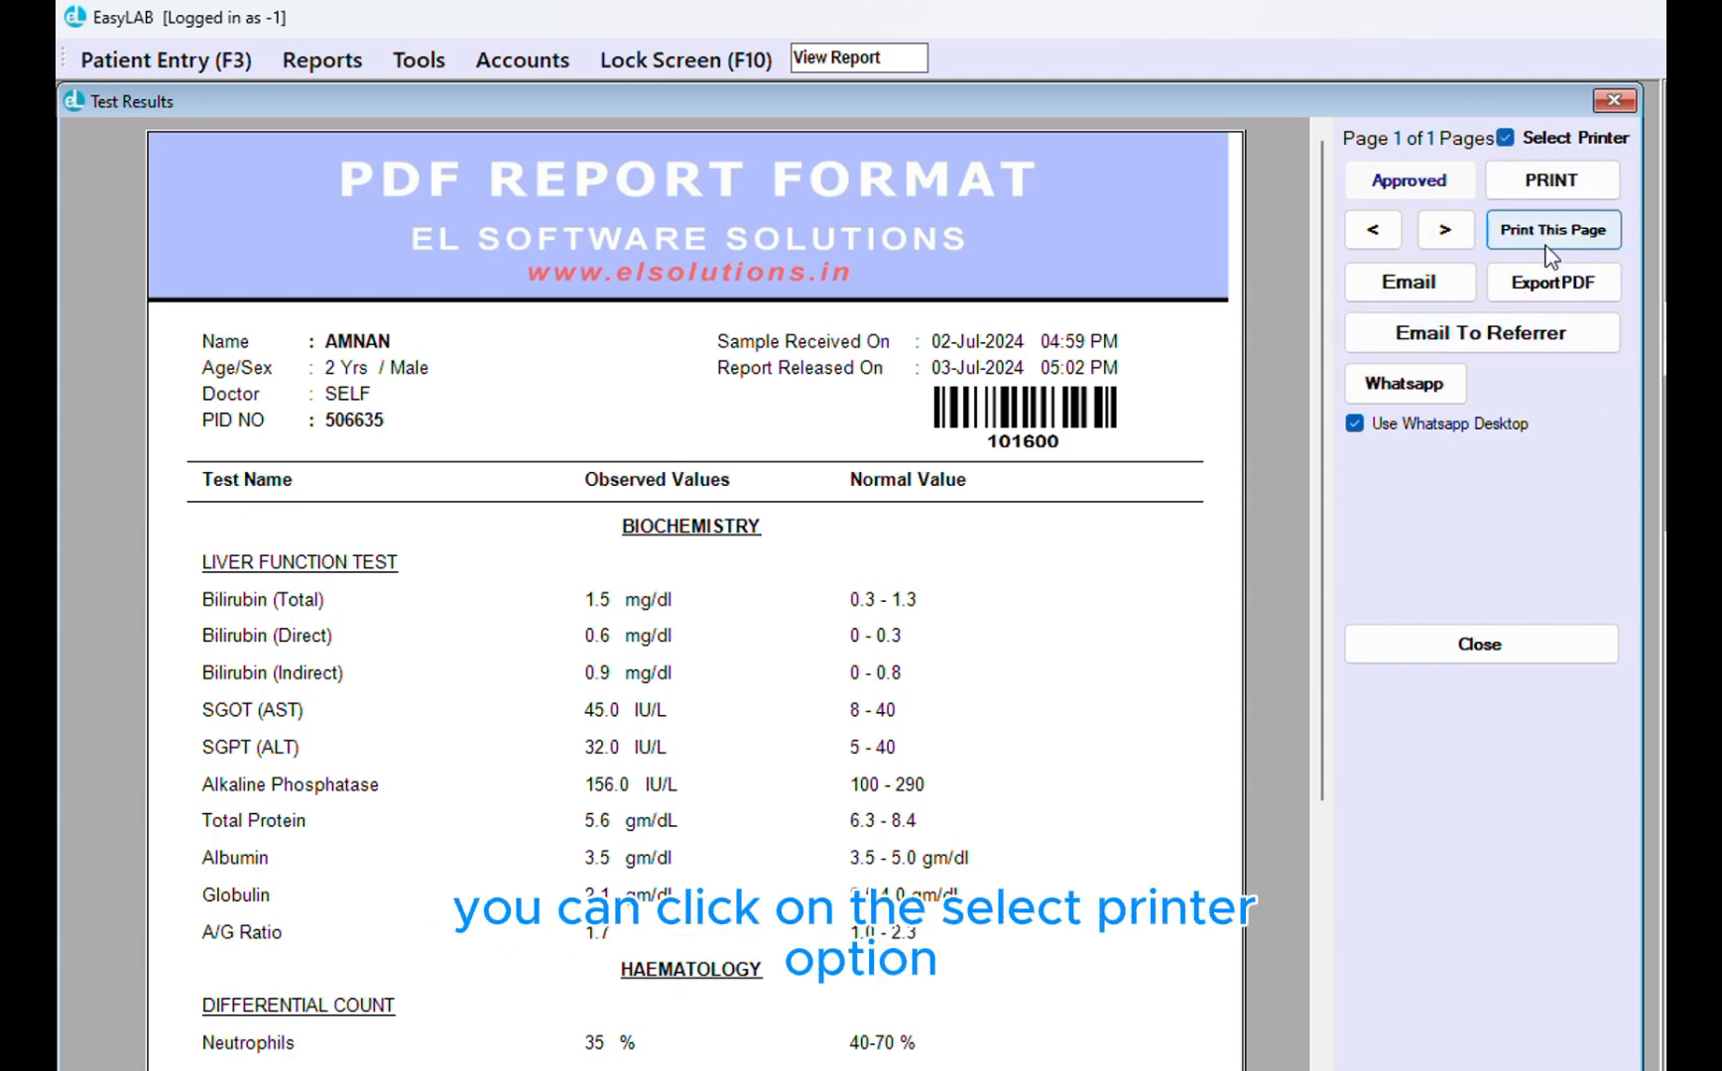
click(1560, 189)
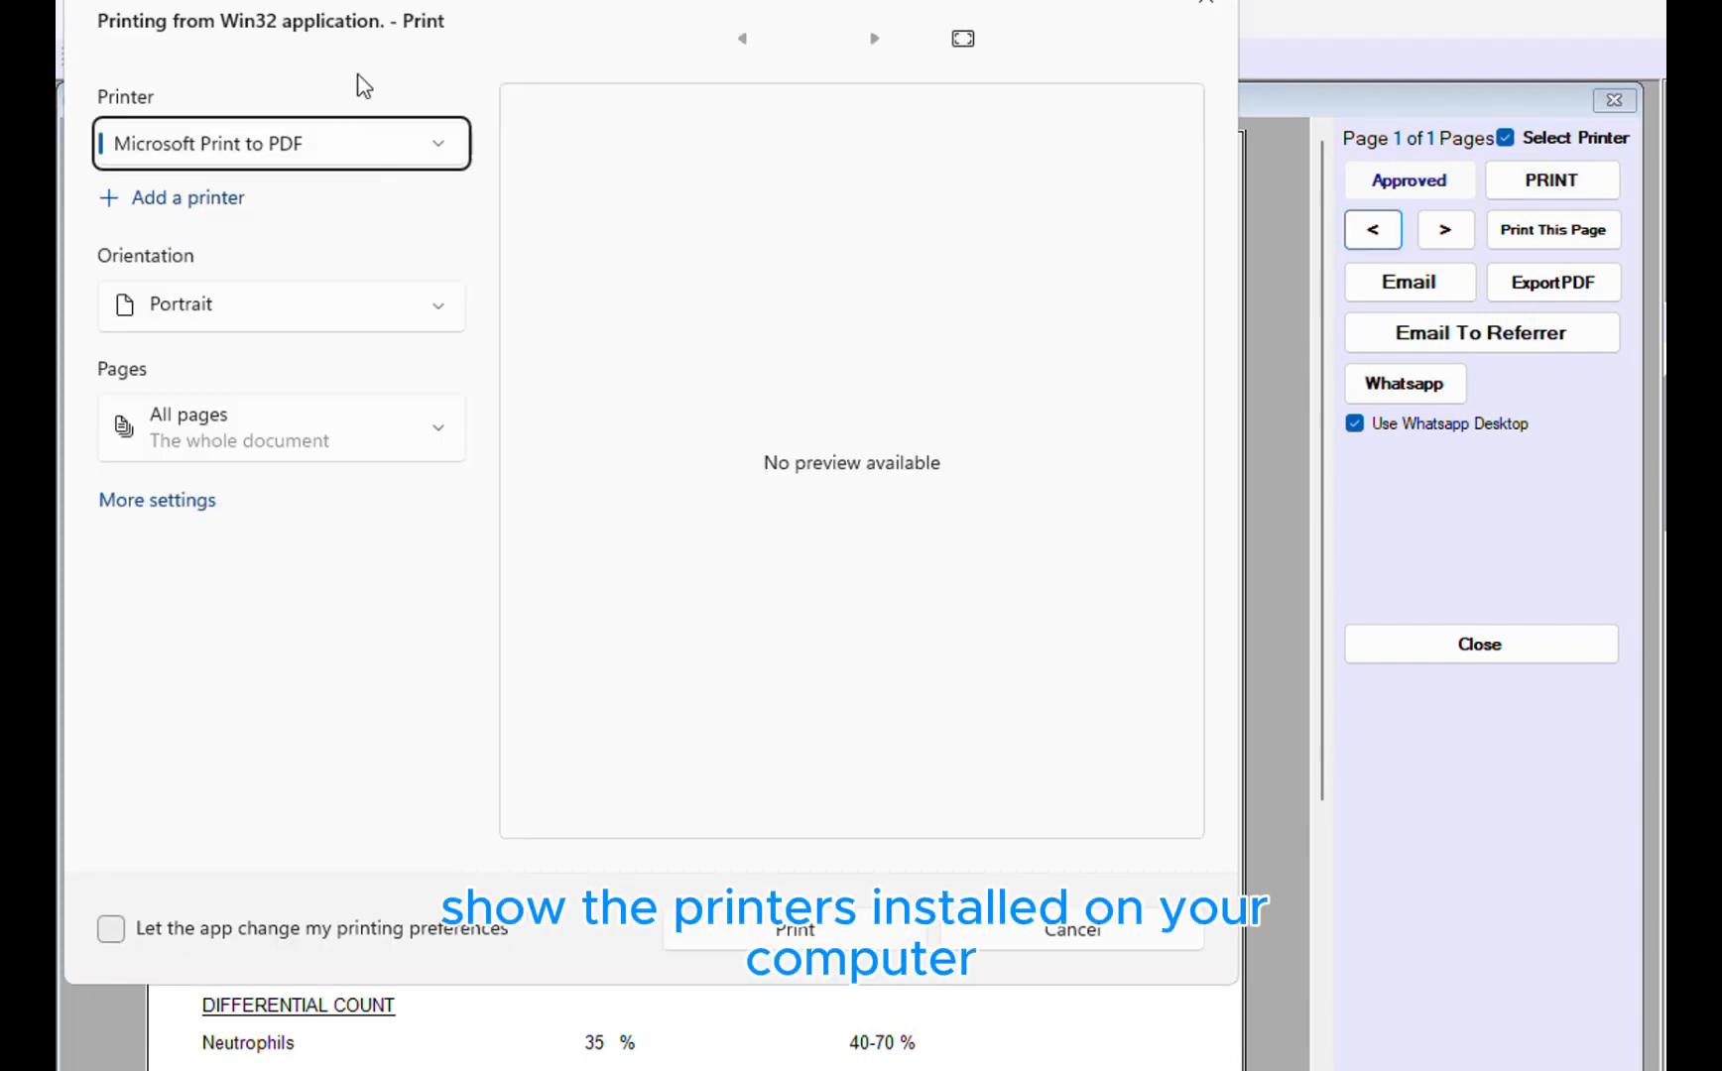
click(433, 141)
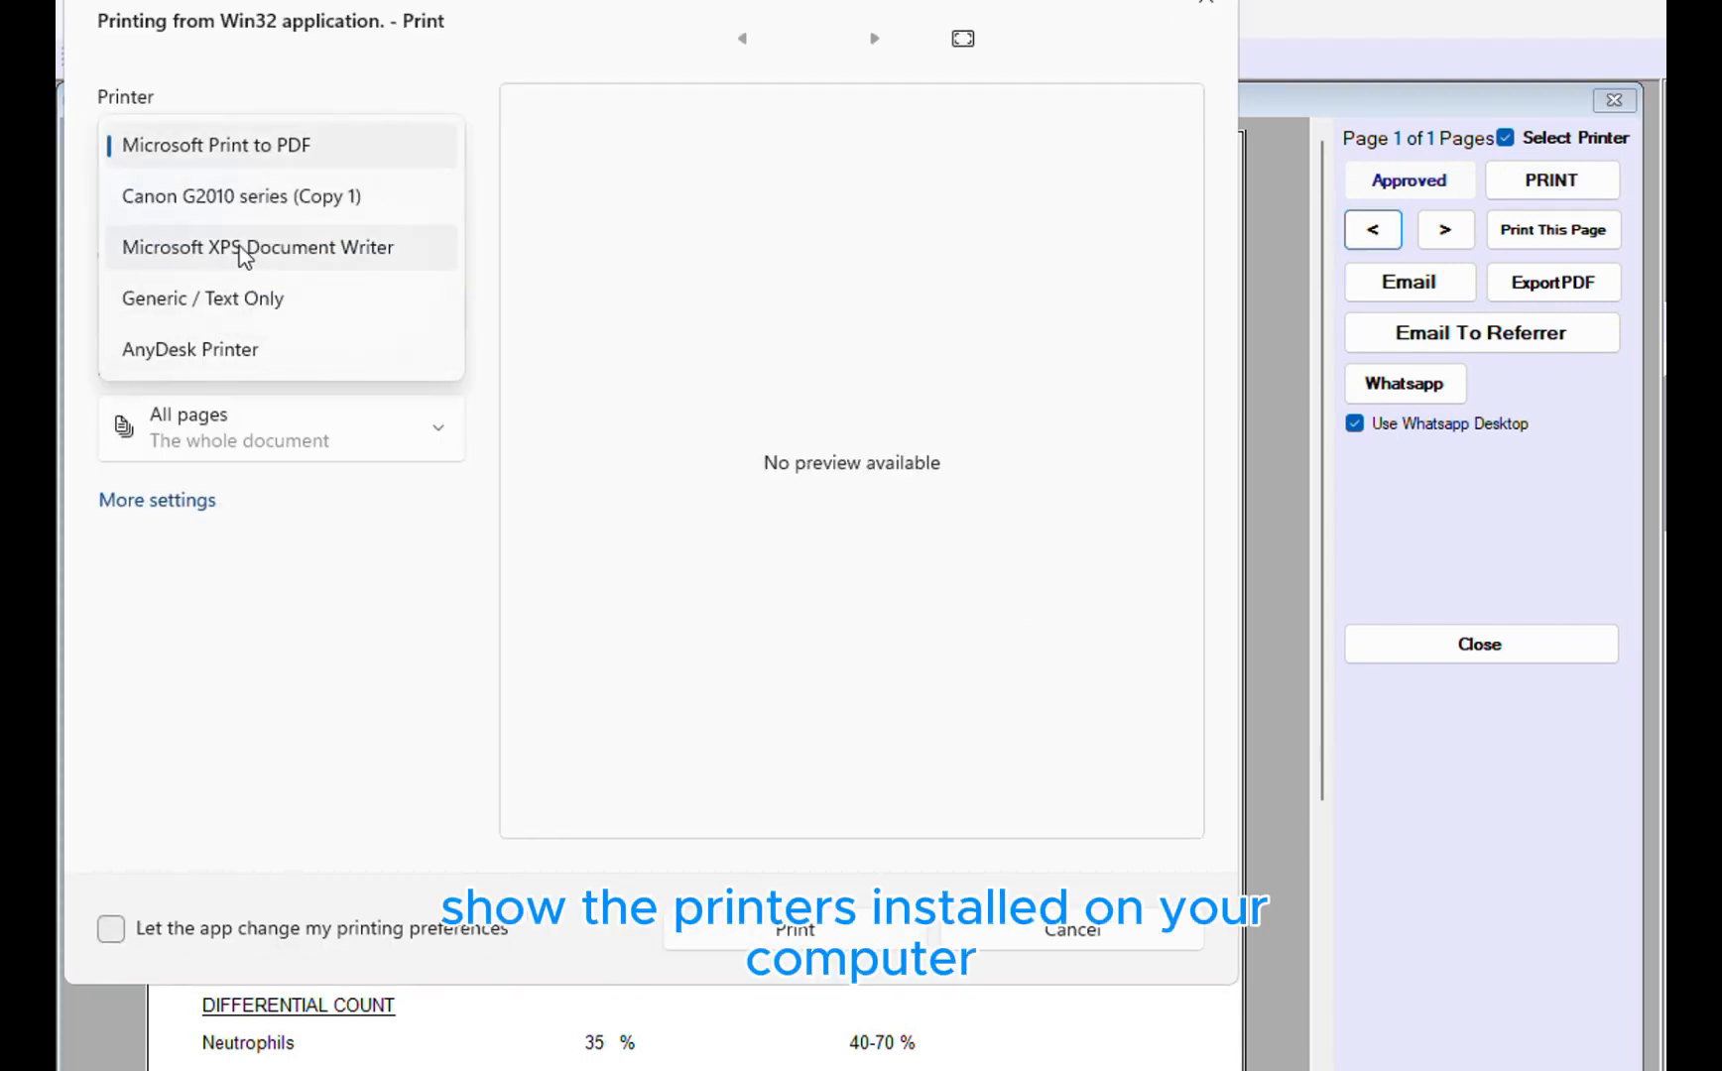
click(297, 149)
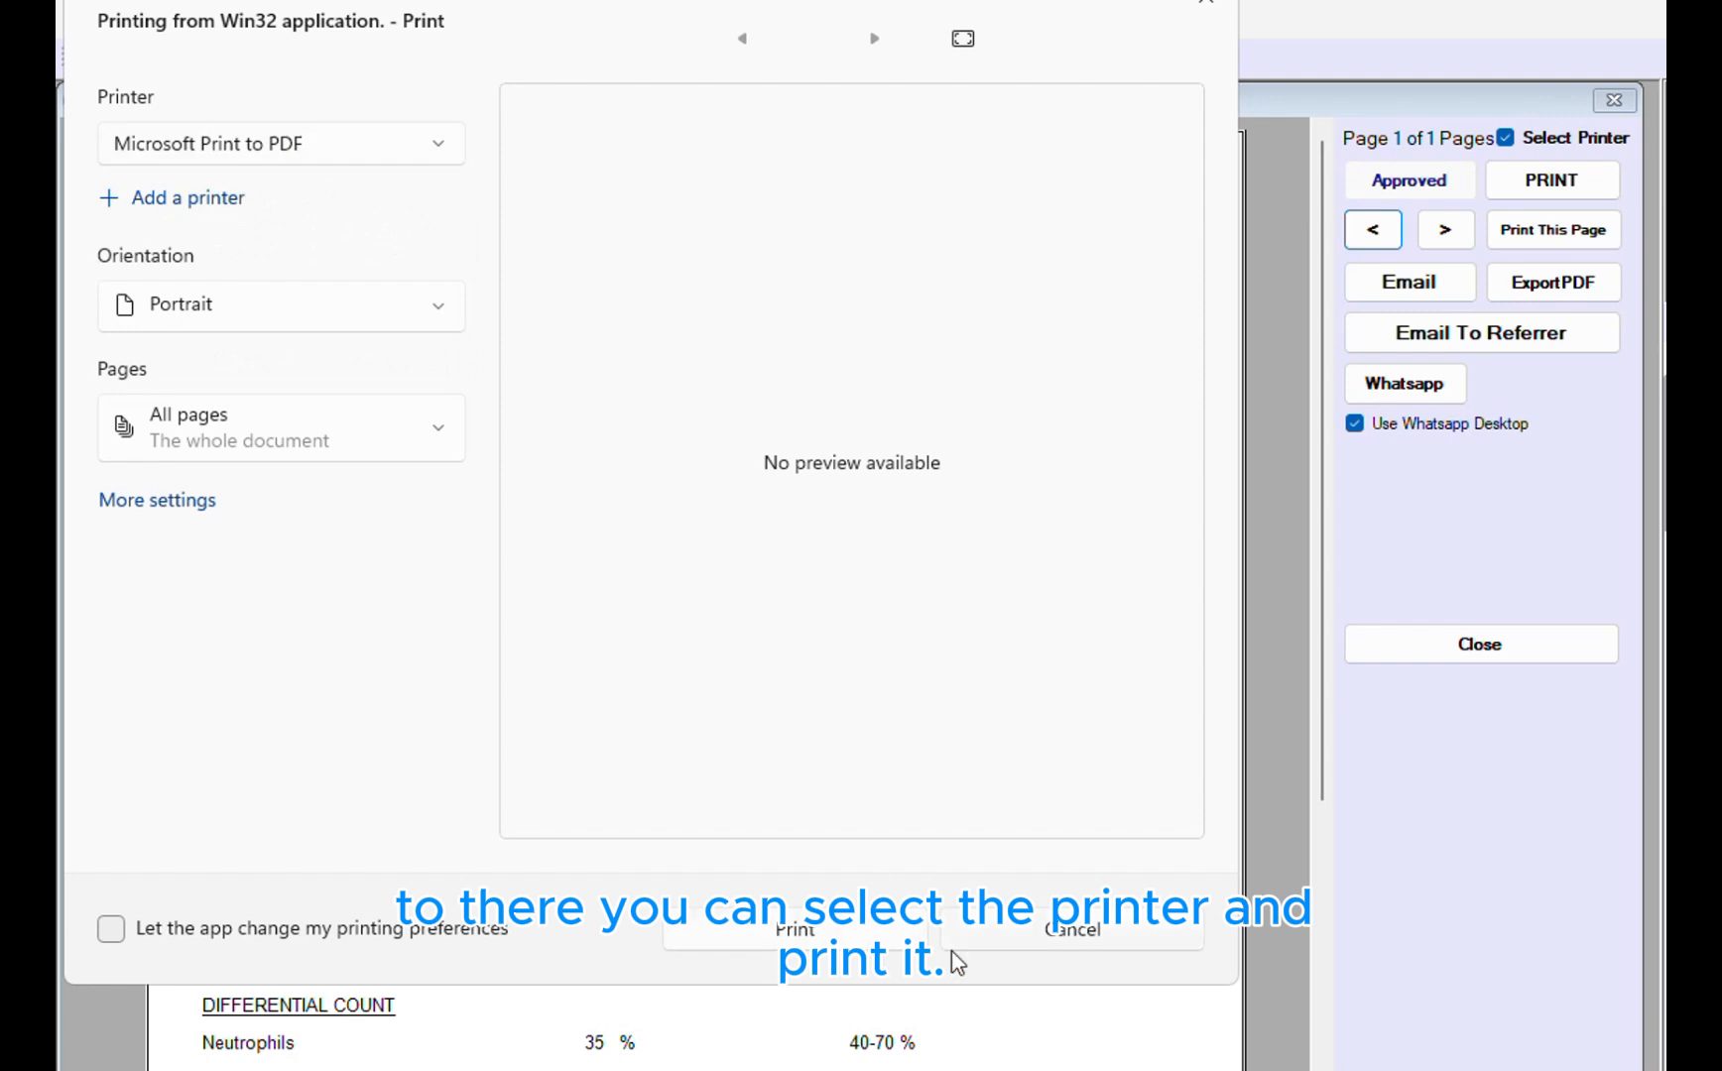
click(1096, 924)
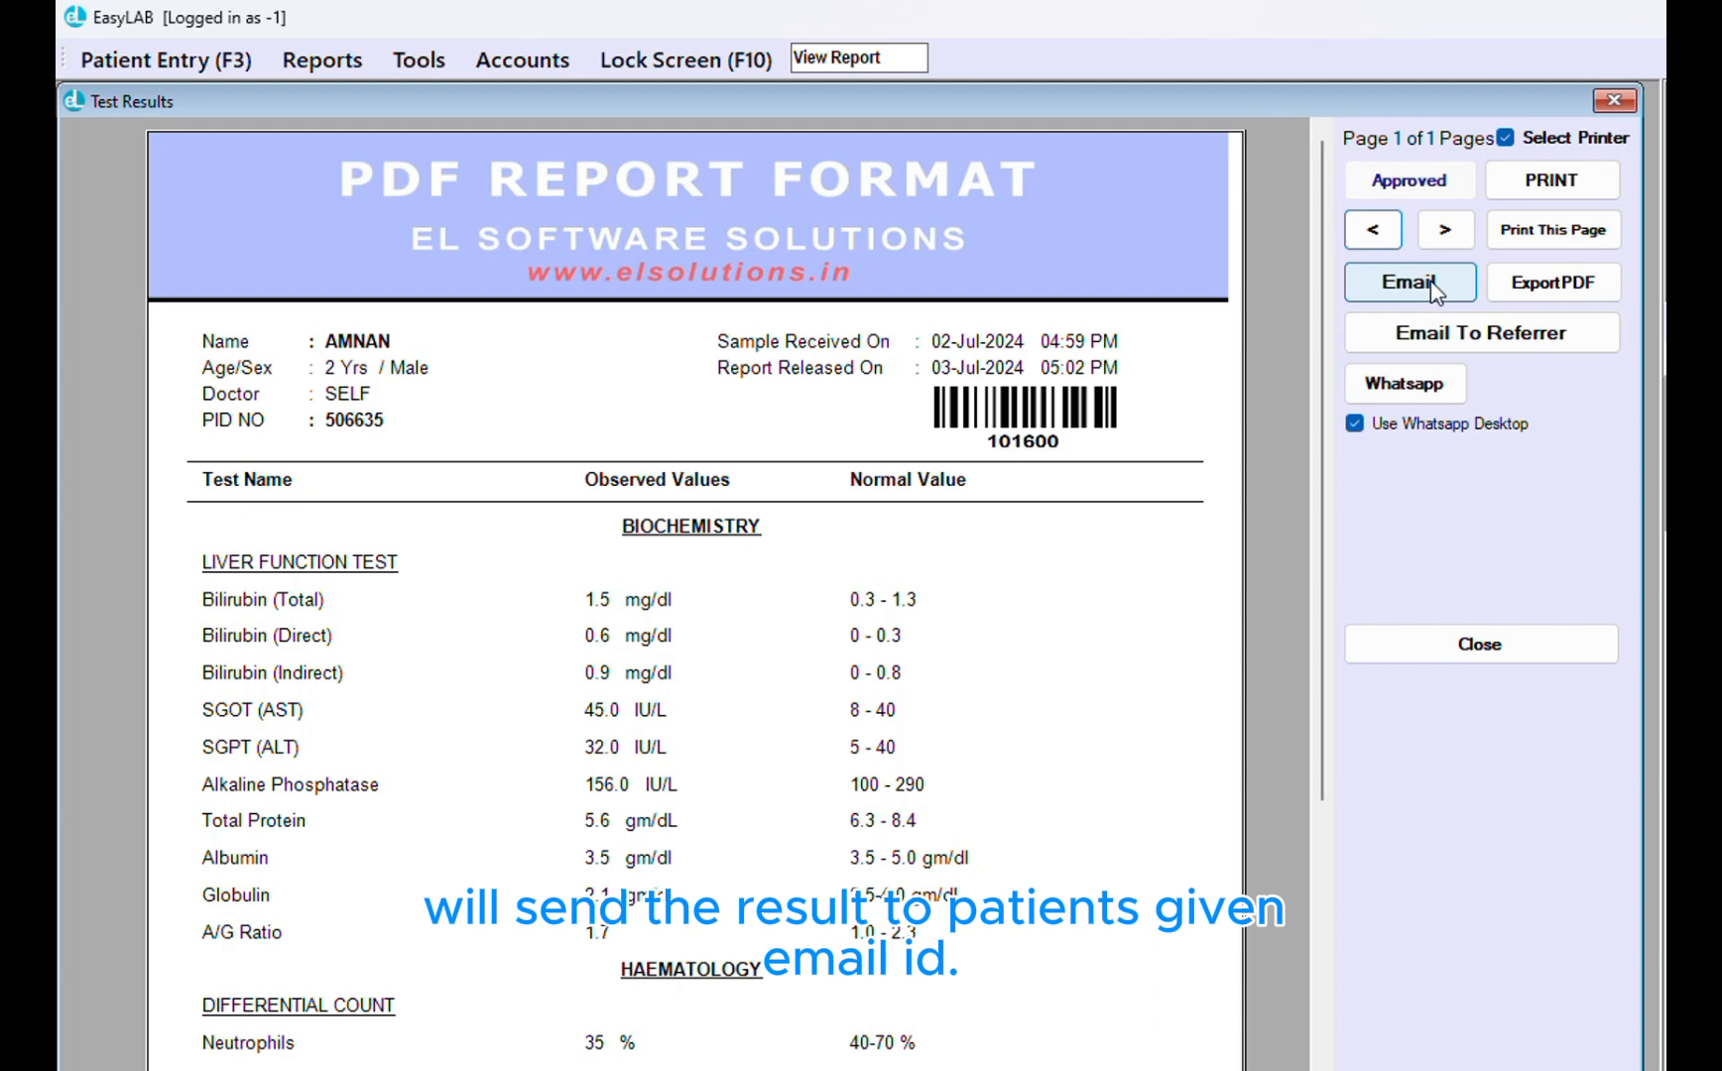
Choose Email To Referrer for the sample 101600 report
click(1456, 340)
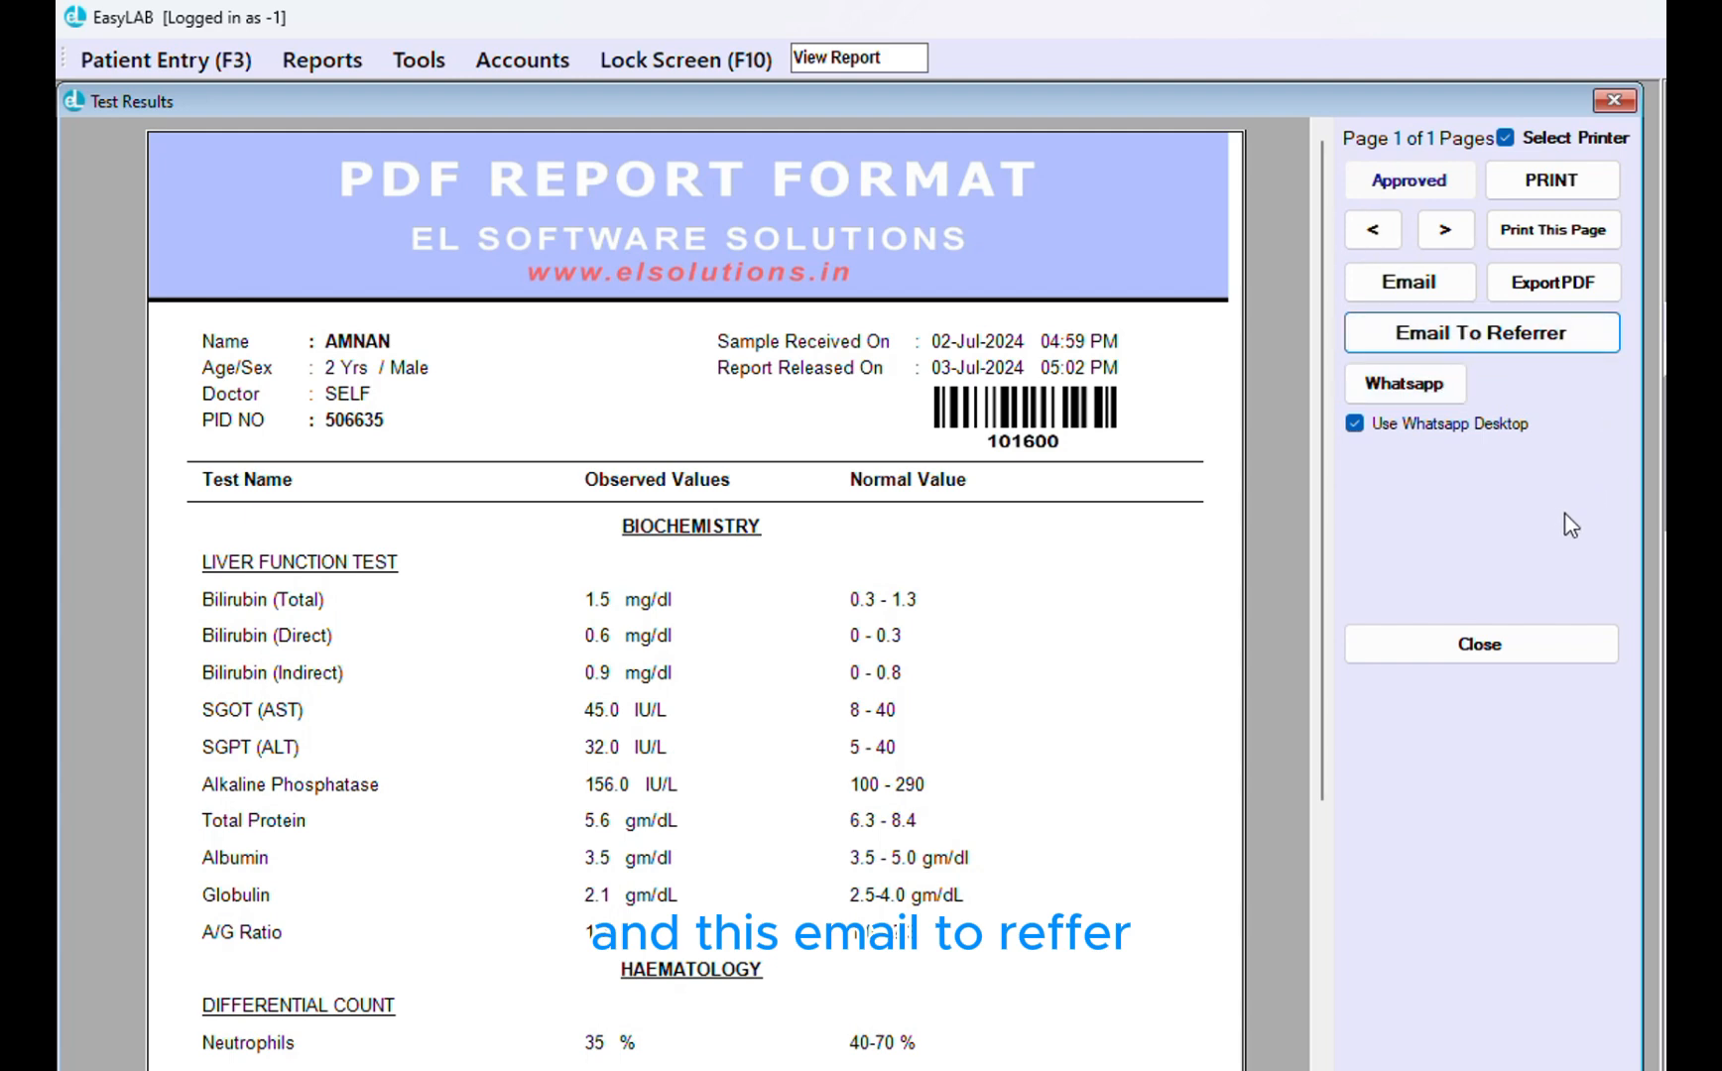